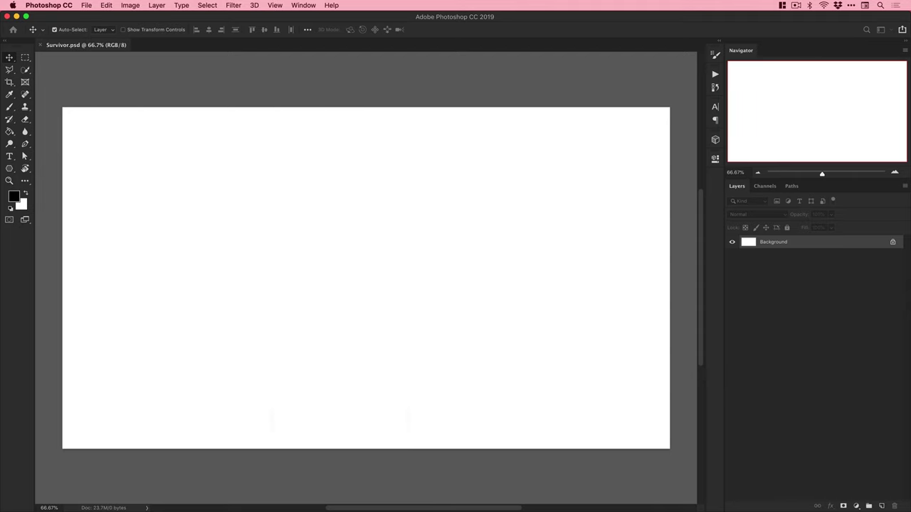
Convert the placed warehouse photo to a smart object and rename its layer Warehouse.
{"action": "key", "text": "Return"}
{"action": "right_click", "coordinate": [781, 245]}
{"action": "left_click", "coordinate": [807, 284]}
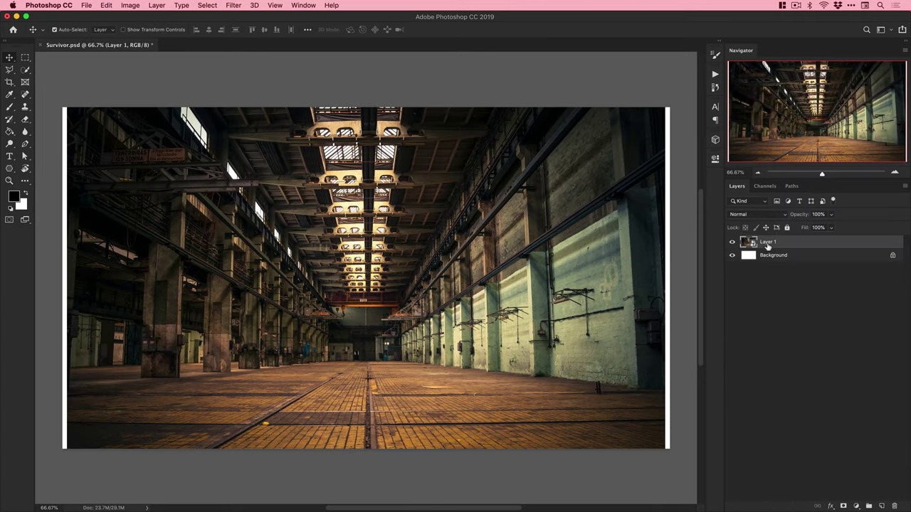
{"action": "double_click", "coordinate": [769, 241]}
{"action": "type", "text": "Warehouse"}
{"action": "key", "text": "Return"}
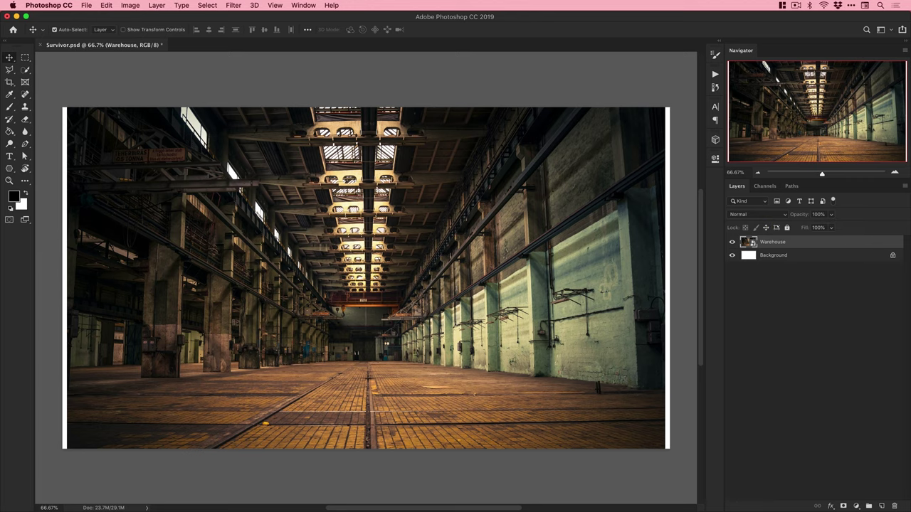
Scale the Warehouse layer up to about 110.7% and reposition it so that it fills the whole canvas.
{"action": "key", "text": "super+minus"}
{"action": "key", "text": "super+t"}
{"action": "mouse_move", "coordinate": [590, 148]}
{"action": "left_mouse_down"}
{"action": "mouse_move", "coordinate": [602, 143]}
{"action": "mouse_move", "coordinate": [595, 147]}
{"action": "left_mouse_up"}
{"action": "left_click_drag", "start_coordinate": [566, 231], "coordinate": [566, 187]}
{"action": "left_click_drag", "start_coordinate": [595, 101], "coordinate": [614, 88]}
{"action": "left_click_drag", "start_coordinate": [554, 205], "coordinate": [562, 189]}
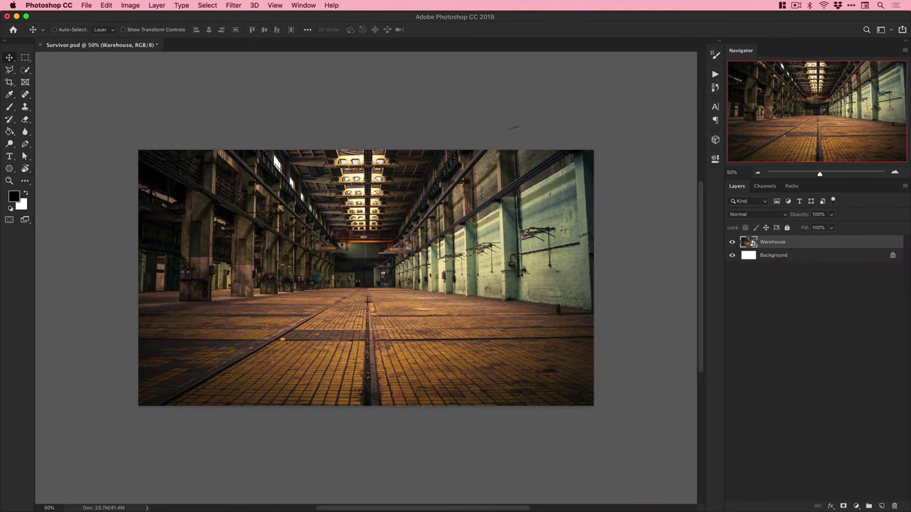
Rotate the Warehouse layer counter-clockwise, trying several angles and settling on -5 degrees.
{"action": "double_click", "coordinate": [269, 29]}
{"action": "type", "text": "15"}
{"action": "key", "text": "super+a"}
{"action": "type", "text": "-15"}
{"action": "key", "text": "super+a"}
{"action": "type", "text": "-10"}
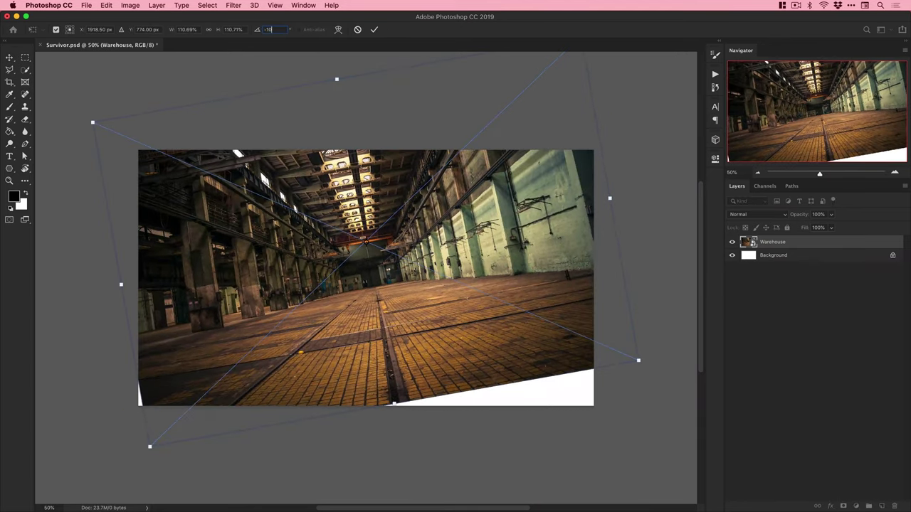
{"action": "type", "text": "-7"}
{"action": "key", "text": "super+a"}
{"action": "type", "text": "-6"}
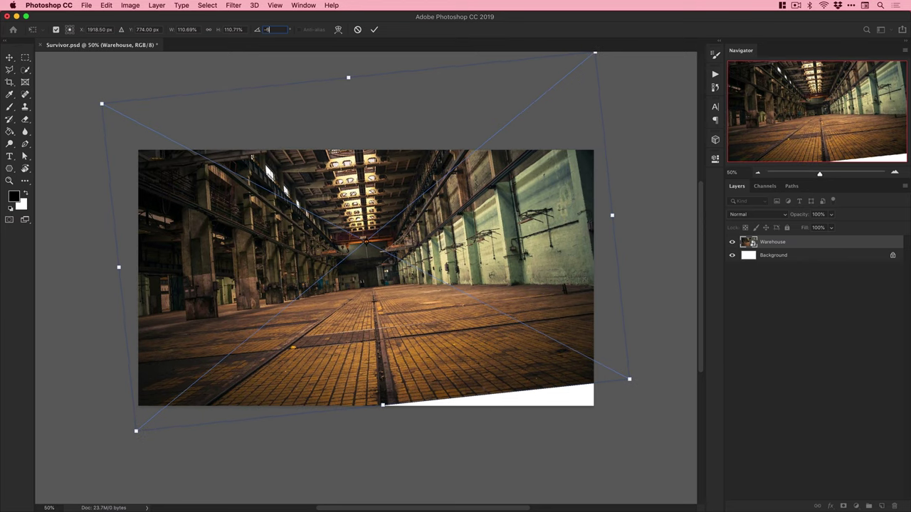
{"action": "key", "text": "super+a"}
{"action": "type", "text": "-5"}
Enlarge the tilted Warehouse image to about 119.5% and reposition it to cover the white canvas corners.
{"action": "mouse_move", "coordinate": [626, 385]}
{"action": "left_mouse_down"}
{"action": "mouse_move", "coordinate": [653, 395]}
{"action": "mouse_move", "coordinate": [620, 388]}
{"action": "mouse_move", "coordinate": [630, 392]}
{"action": "left_mouse_up"}
{"action": "left_click_drag", "start_coordinate": [654, 265], "coordinate": [652, 272]}
{"action": "left_click_drag", "start_coordinate": [646, 409], "coordinate": [646, 398]}
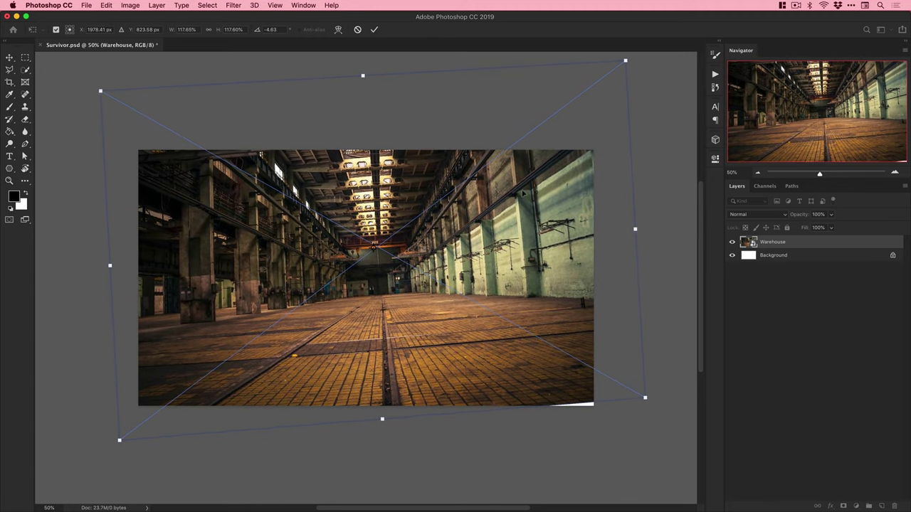
{"action": "key", "text": "Return"}
{"action": "key", "text": "super+t"}
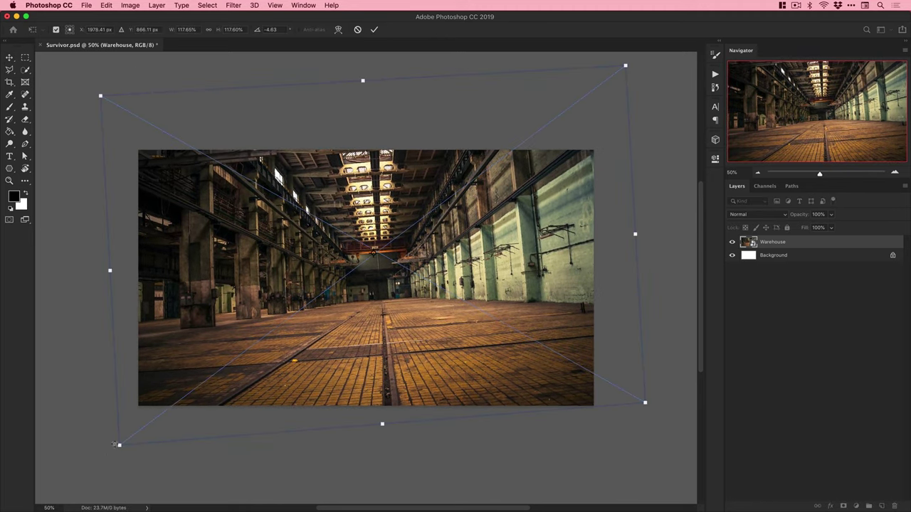
{"action": "left_click_drag", "start_coordinate": [119, 446], "coordinate": [112, 448]}
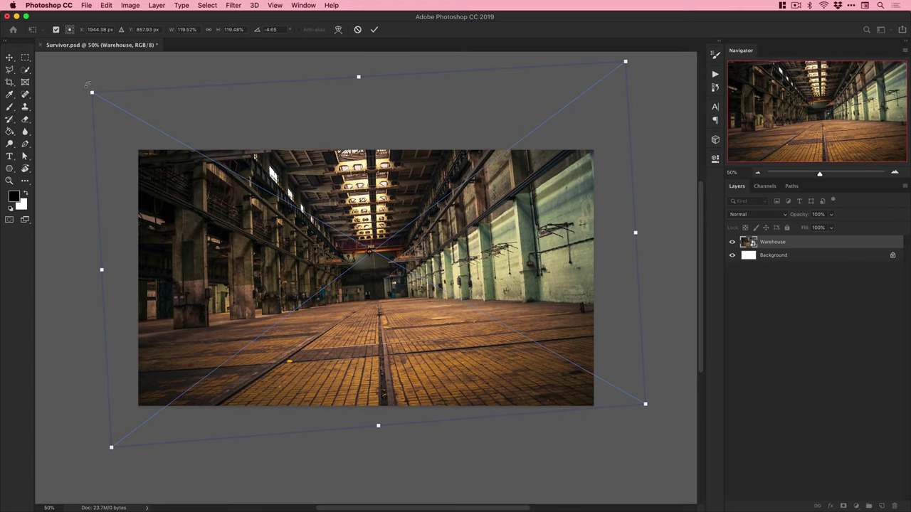
{"action": "key", "text": "Escape"}
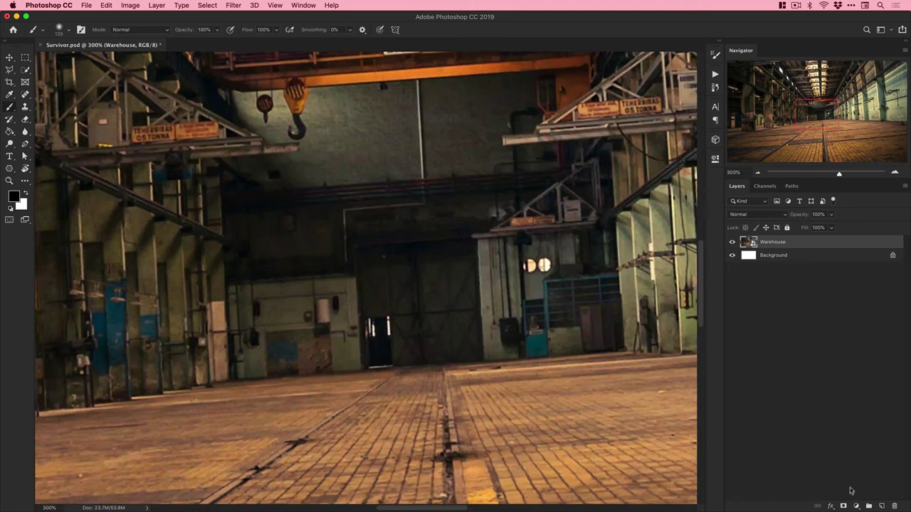
Add a layer mask to the Warehouse layer, set the brush colour to black and undo the trial stroke.
{"action": "left_click", "coordinate": [843, 505]}
{"action": "key", "text": "x"}
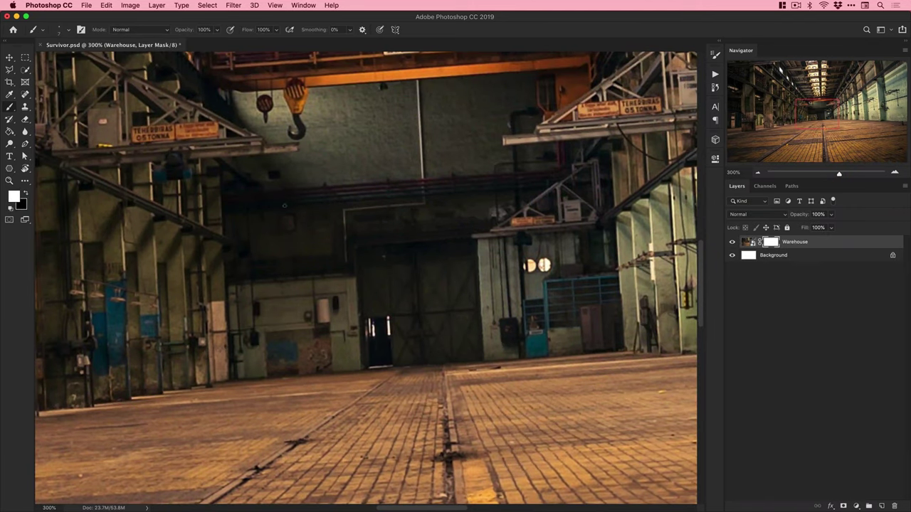
{"action": "scroll", "coordinate": [284, 205], "scroll_direction": "up", "scroll_amount": 3}
{"action": "key", "text": "x"}
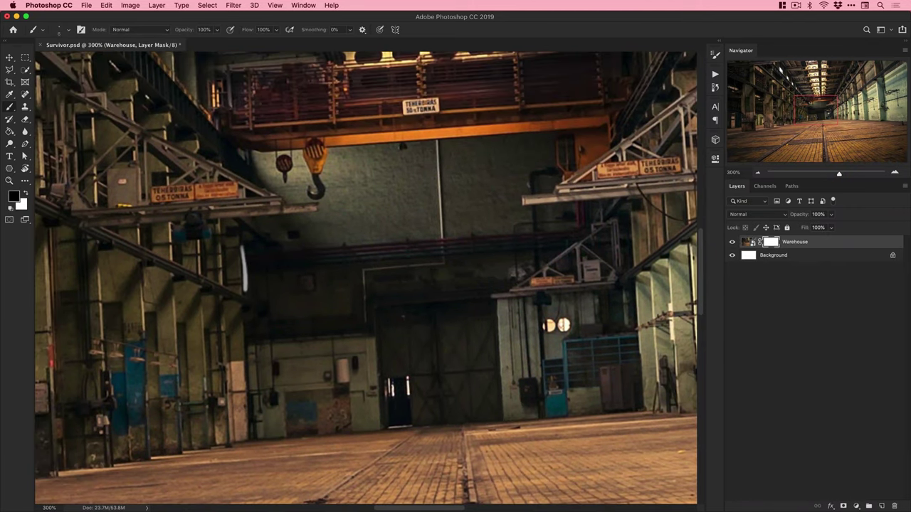
{"action": "key", "text": "super+z"}
Mask a thin line down the far edge of the left wall and around the end of the crane beam.
{"action": "mouse_move", "coordinate": [251, 300]}
{"action": "left_mouse_down"}
{"action": "mouse_move", "coordinate": [249, 382]}
{"action": "mouse_move", "coordinate": [247, 317]}
{"action": "left_mouse_up"}
{"action": "mouse_move", "coordinate": [249, 394]}
{"action": "left_mouse_down"}
{"action": "mouse_move", "coordinate": [251, 437]}
{"action": "mouse_move", "coordinate": [248, 390]}
{"action": "left_mouse_up"}
{"action": "left_click_drag", "start_coordinate": [243, 252], "coordinate": [255, 322]}
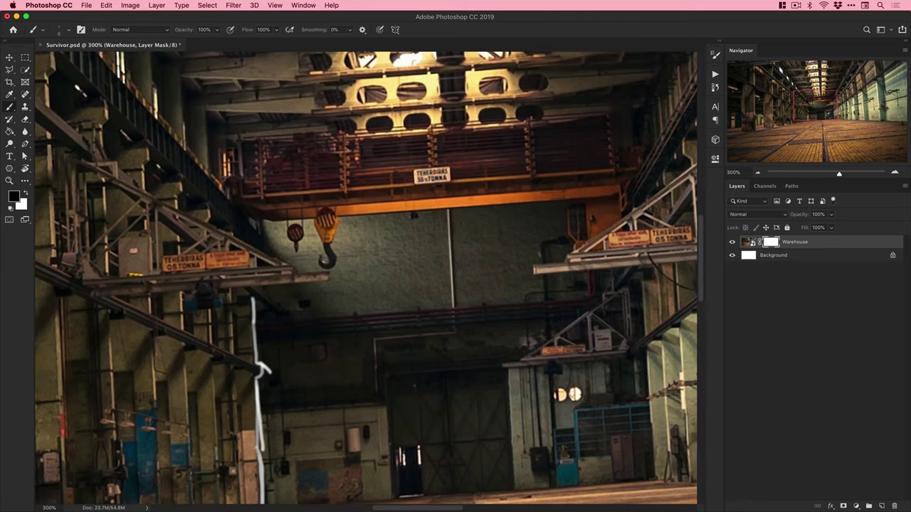
{"action": "left_click_drag", "start_coordinate": [234, 288], "coordinate": [260, 287]}
{"action": "key", "text": "super+z"}
{"action": "key", "text": "r"}
{"action": "mouse_move", "coordinate": [380, 212]}
{"action": "left_mouse_down"}
{"action": "mouse_move", "coordinate": [302, 267]}
{"action": "mouse_move", "coordinate": [301, 257]}
{"action": "left_mouse_up"}
{"action": "left_click_drag", "start_coordinate": [365, 411], "coordinate": [365, 302]}
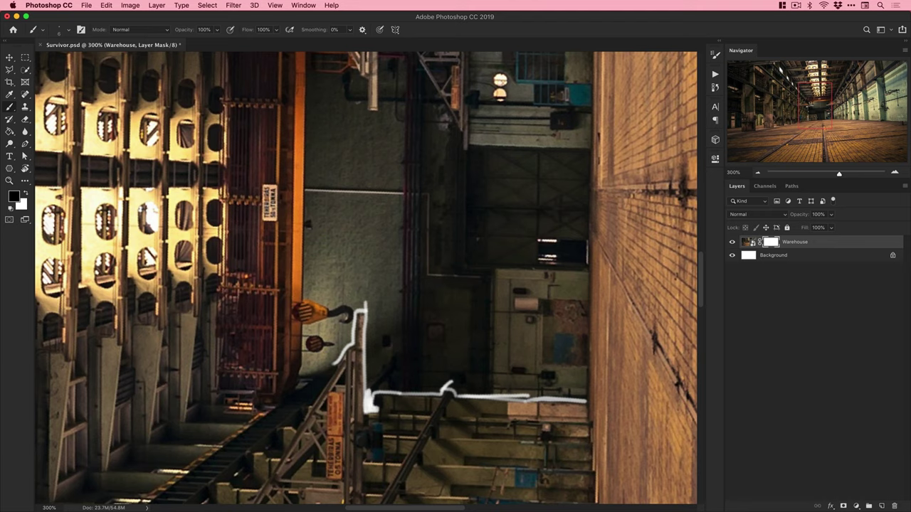
Continue the thin mask line from the crane beam's end up the left girder to the lowest stepped roof edges.
{"action": "key", "text": "r"}
{"action": "mouse_move", "coordinate": [366, 301]}
{"action": "left_mouse_down"}
{"action": "mouse_move", "coordinate": [417, 271]}
{"action": "mouse_move", "coordinate": [334, 256]}
{"action": "mouse_move", "coordinate": [277, 289]}
{"action": "mouse_move", "coordinate": [275, 279]}
{"action": "left_mouse_up"}
{"action": "key", "text": "super+plus"}
{"action": "key", "text": "r"}
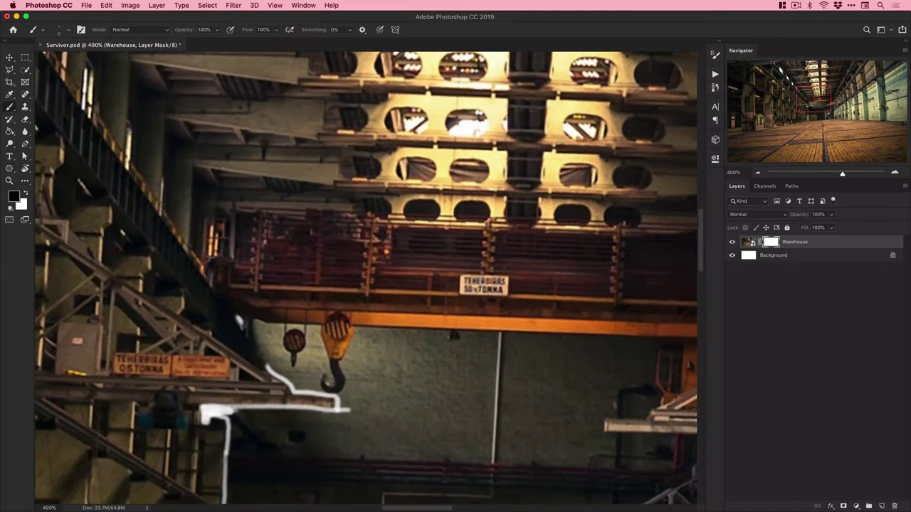
{"action": "key", "text": "super+minus"}
{"action": "key", "text": "super+minus"}
{"action": "key", "text": "super+minus"}
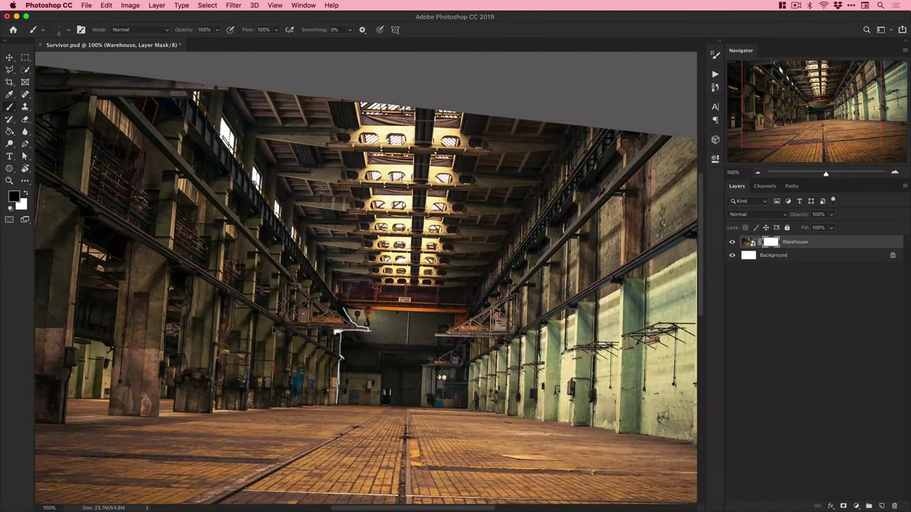
{"action": "key", "text": "super+plus"}
{"action": "key", "text": "super+plus"}
{"action": "left_click_drag", "start_coordinate": [293, 367], "coordinate": [314, 392]}
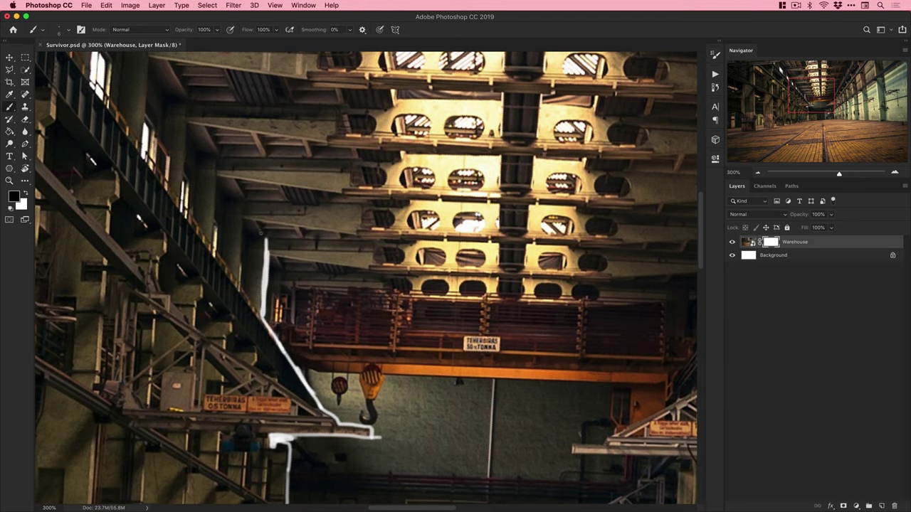
{"action": "left_click_drag", "start_coordinate": [246, 216], "coordinate": [258, 254]}
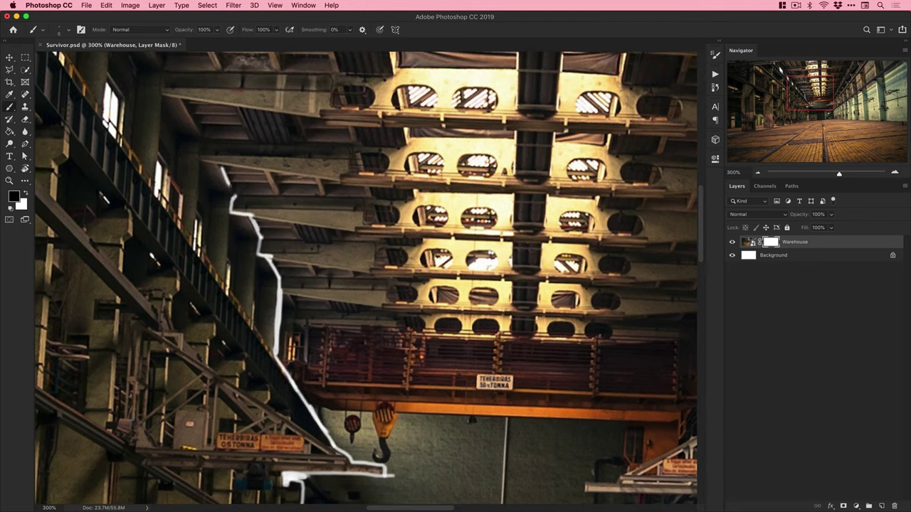
{"action": "left_click_drag", "start_coordinate": [230, 186], "coordinate": [236, 195]}
Extend the thin mask line along the next stepped edges where the left wall meets the ceiling beams.
{"action": "key", "text": "super+minus"}
{"action": "key", "text": "super+minus"}
{"action": "left_click", "coordinate": [309, 246], "text": "super"}
{"action": "left_click", "coordinate": [309, 246], "text": "super"}
{"action": "left_click", "coordinate": [308, 246], "text": "super"}
{"action": "key", "text": "b"}
{"action": "key", "text": "super+z"}
{"action": "mouse_move", "coordinate": [299, 267]}
{"action": "left_mouse_down"}
{"action": "mouse_move", "coordinate": [288, 207]}
{"action": "mouse_move", "coordinate": [275, 188]}
{"action": "mouse_move", "coordinate": [248, 180]}
{"action": "mouse_move", "coordinate": [248, 142]}
{"action": "left_mouse_up"}
{"action": "left_click_drag", "start_coordinate": [248, 141], "coordinate": [314, 306]}
{"action": "left_click_drag", "start_coordinate": [276, 237], "coordinate": [315, 309]}
{"action": "mouse_move", "coordinate": [315, 309]}
{"action": "left_mouse_down"}
{"action": "mouse_move", "coordinate": [280, 242]}
{"action": "mouse_move", "coordinate": [314, 292]}
{"action": "left_mouse_up"}
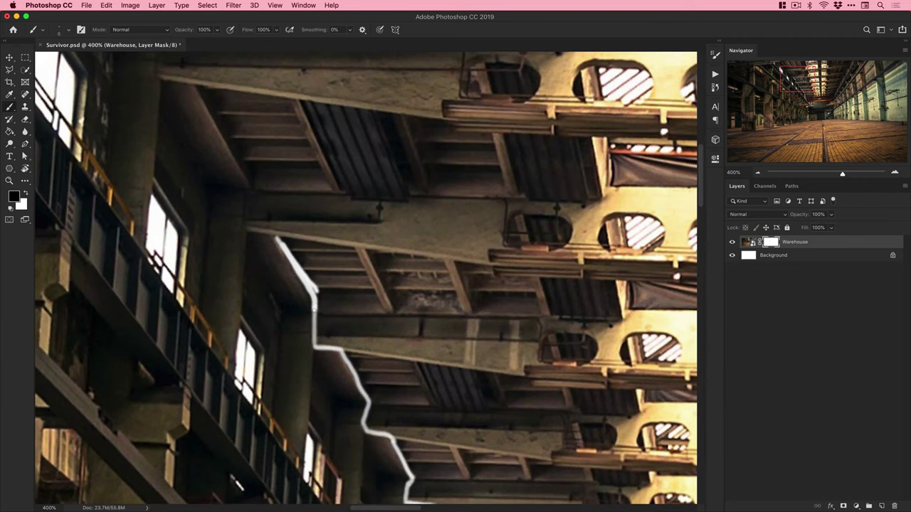
{"action": "left_click", "coordinate": [249, 230], "text": "shift"}
{"action": "scroll", "coordinate": [249, 235], "scroll_direction": "up", "scroll_amount": 4}
{"action": "mouse_move", "coordinate": [261, 286]}
{"action": "left_mouse_down"}
{"action": "mouse_move", "coordinate": [257, 244]}
{"action": "mouse_move", "coordinate": [232, 222]}
{"action": "mouse_move", "coordinate": [280, 322]}
{"action": "left_mouse_up"}
{"action": "scroll", "coordinate": [259, 243], "scroll_direction": "up", "scroll_amount": 5}
Finish the thin mask line along the nearest ceiling section up to the photo's upper edge.
{"action": "key", "text": "super+minus"}
{"action": "key", "text": "super+minus"}
{"action": "key", "text": "super+minus"}
{"action": "left_click", "coordinate": [329, 264], "text": "super"}
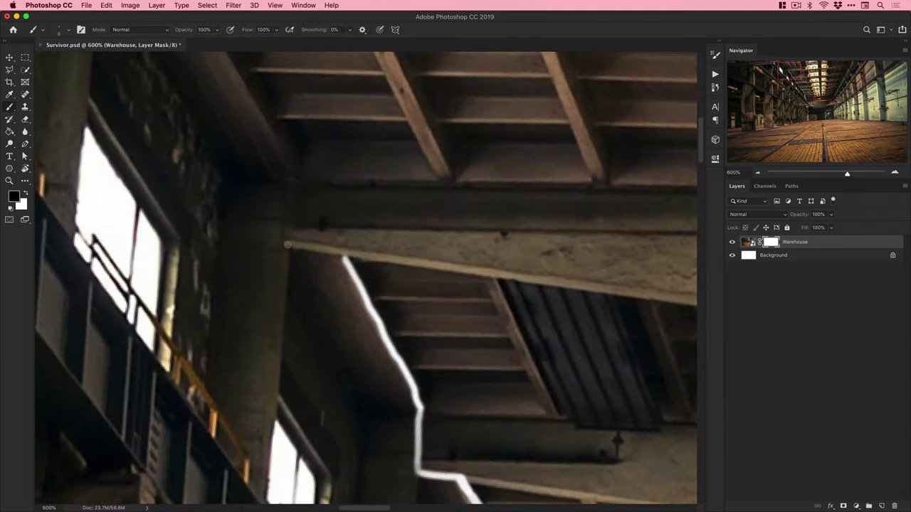
{"action": "key", "text": "super+z"}
{"action": "mouse_move", "coordinate": [287, 245]}
{"action": "left_mouse_down"}
{"action": "mouse_move", "coordinate": [326, 246]}
{"action": "mouse_move", "coordinate": [348, 261]}
{"action": "mouse_move", "coordinate": [293, 163]}
{"action": "left_mouse_up"}
{"action": "key", "text": "super+z"}
{"action": "key", "text": "super+z"}
{"action": "scroll", "coordinate": [293, 164], "scroll_direction": "up", "scroll_amount": 5}
{"action": "mouse_move", "coordinate": [164, 133]}
{"action": "left_mouse_down"}
{"action": "mouse_move", "coordinate": [279, 332]}
{"action": "mouse_move", "coordinate": [284, 367]}
{"action": "left_mouse_up"}
{"action": "key", "text": "super+minus"}
{"action": "key", "text": "super+minus"}
{"action": "key", "text": "super+minus"}
{"action": "key", "text": "super+minus"}
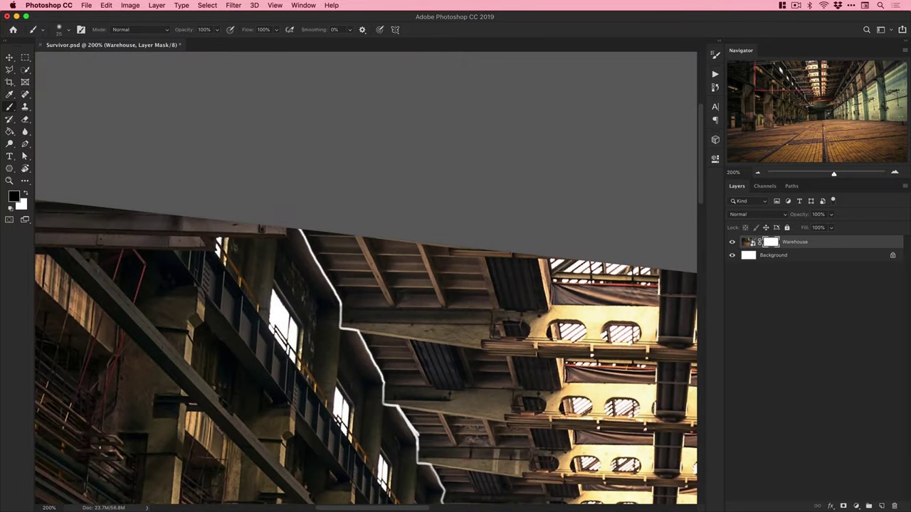
Select the ceiling beyond the masked line with the Quick Selection tool.
{"action": "key", "text": "w"}
{"action": "scroll", "coordinate": [320, 257], "scroll_direction": "down", "scroll_amount": 6}
{"action": "scroll", "coordinate": [320, 256], "scroll_direction": "right", "scroll_amount": 4}
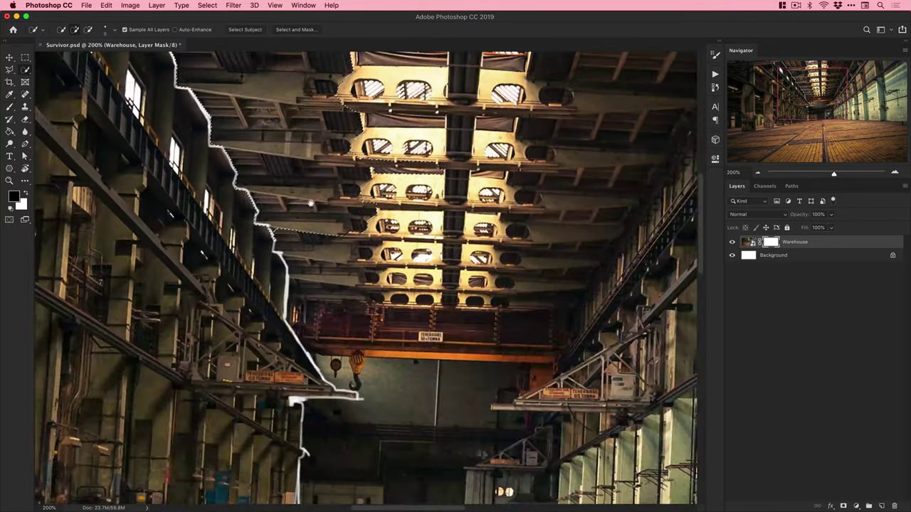
Mask out the selected ceiling and the upper right wall with a large soft 300 px black brush.
{"action": "key", "text": "super+minus"}
{"action": "key", "text": "super+minus"}
{"action": "key", "text": "b"}
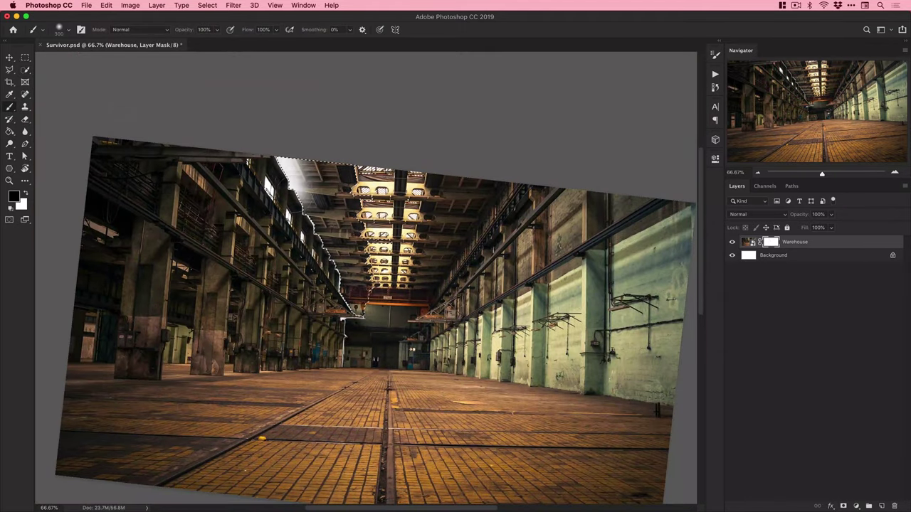
{"action": "mouse_move", "coordinate": [320, 228]}
{"action": "left_mouse_down"}
{"action": "mouse_move", "coordinate": [388, 242]}
{"action": "mouse_move", "coordinate": [548, 227]}
{"action": "mouse_move", "coordinate": [545, 262]}
{"action": "mouse_move", "coordinate": [378, 274]}
{"action": "mouse_move", "coordinate": [461, 332]}
{"action": "mouse_move", "coordinate": [548, 333]}
{"action": "left_mouse_up"}
{"action": "scroll", "coordinate": [548, 228], "scroll_direction": "right", "scroll_amount": 3}
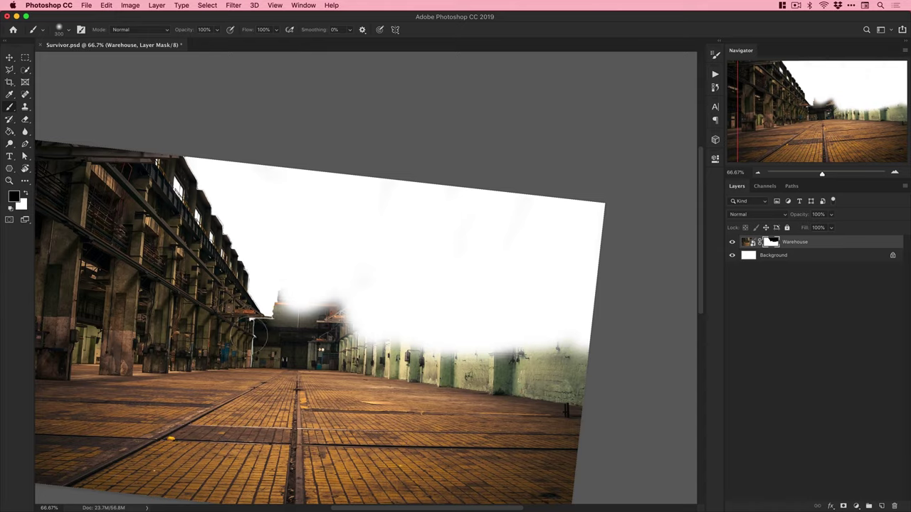
Reduce the brush to about 15 px and mask the leftover fringe along the left wall's stepped roofline.
{"action": "left_click", "coordinate": [252, 334], "text": "super"}
{"action": "left_click", "coordinate": [252, 334], "text": "super"}
{"action": "left_click", "coordinate": [252, 334], "text": "super"}
{"action": "left_click_drag", "start_coordinate": [267, 117], "coordinate": [291, 307]}
{"action": "key", "text": "bracketleft"}
{"action": "key", "text": "bracketleft"}
{"action": "key", "text": "bracketleft"}
{"action": "key", "text": "bracketleft"}
{"action": "key", "text": "bracketleft"}
{"action": "key", "text": "bracketleft"}
{"action": "key", "text": "bracketleft"}
{"action": "key", "text": "bracketleft"}
{"action": "key", "text": "bracketleft"}
{"action": "key", "text": "bracketleft"}
{"action": "key", "text": "bracketleft"}
{"action": "key", "text": "bracketleft"}
{"action": "key", "text": "bracketleft"}
{"action": "key", "text": "bracketleft"}
{"action": "key", "text": "bracketleft"}
{"action": "key", "text": "bracketleft"}
{"action": "key", "text": "bracketleft"}
{"action": "key", "text": "bracketleft"}
{"action": "key", "text": "bracketleft"}
{"action": "key", "text": "bracketleft"}
{"action": "left_click_drag", "start_coordinate": [266, 276], "coordinate": [263, 338]}
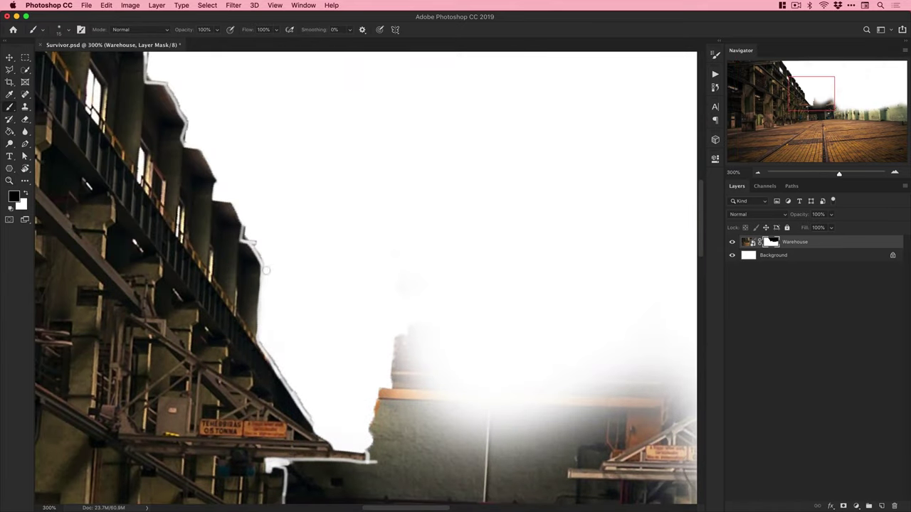
{"action": "mouse_move", "coordinate": [248, 239]}
{"action": "left_mouse_down"}
{"action": "mouse_move", "coordinate": [247, 230]}
{"action": "mouse_move", "coordinate": [253, 237]}
{"action": "left_mouse_up"}
Rotate the view and clean up the mask fringe along the left girder and the roof edges up to the photo's border.
{"action": "key", "text": "r"}
{"action": "left_click_drag", "start_coordinate": [264, 314], "coordinate": [258, 276]}
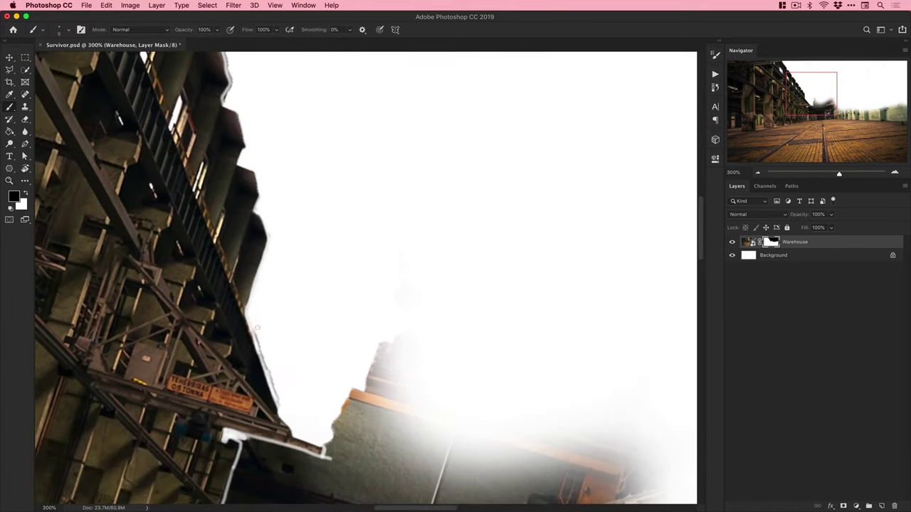
{"action": "left_click_drag", "start_coordinate": [255, 329], "coordinate": [278, 406]}
{"action": "key", "text": "space"}
{"action": "mouse_move", "coordinate": [244, 89]}
{"action": "left_mouse_down"}
{"action": "mouse_move", "coordinate": [316, 308]}
{"action": "mouse_move", "coordinate": [333, 402]}
{"action": "left_mouse_up"}
{"action": "mouse_move", "coordinate": [333, 406]}
{"action": "left_mouse_down"}
{"action": "mouse_move", "coordinate": [338, 361]}
{"action": "mouse_move", "coordinate": [292, 203]}
{"action": "mouse_move", "coordinate": [280, 295]}
{"action": "left_mouse_up"}
{"action": "key", "text": "space"}
{"action": "left_click_drag", "start_coordinate": [266, 220], "coordinate": [279, 264]}
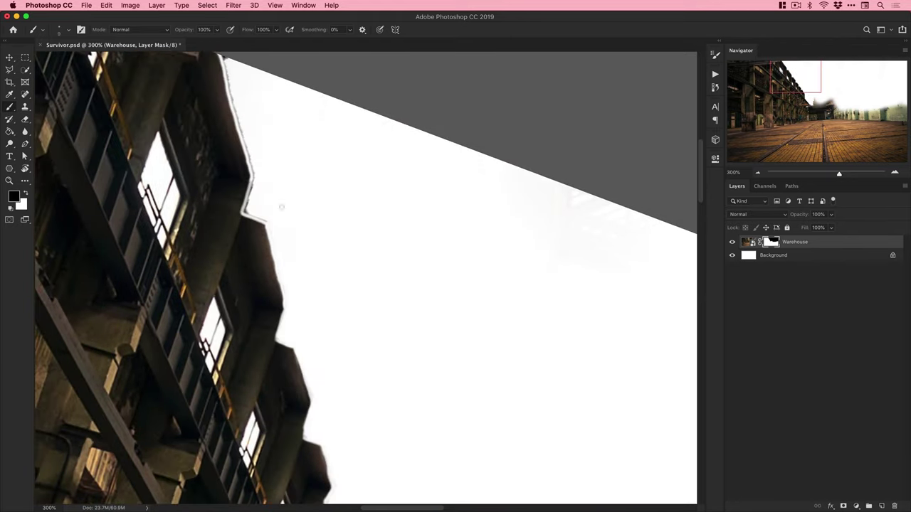
{"action": "mouse_move", "coordinate": [244, 212]}
{"action": "left_mouse_down"}
{"action": "mouse_move", "coordinate": [252, 175]}
{"action": "mouse_move", "coordinate": [262, 268]}
{"action": "left_mouse_up"}
{"action": "key", "text": "space"}
{"action": "left_click_drag", "start_coordinate": [234, 151], "coordinate": [260, 258]}
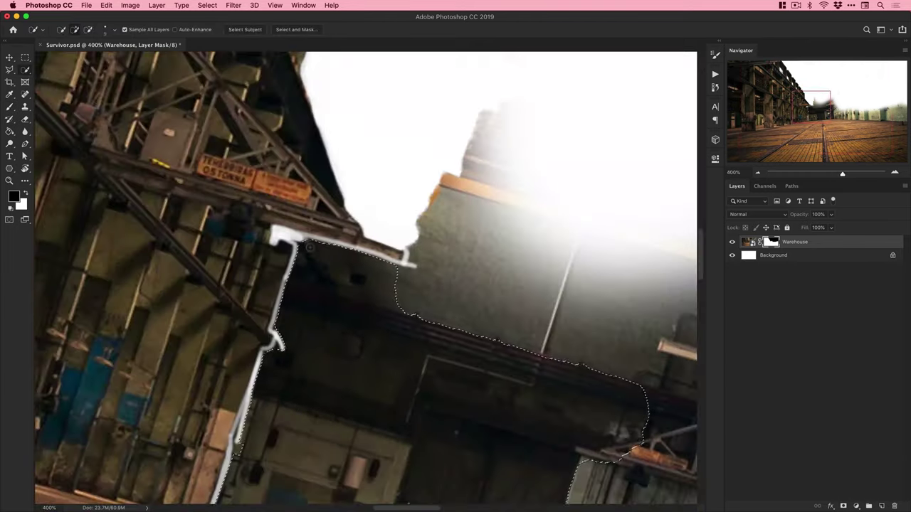
Mask out the selected back wall beneath the crane beam with an enlarged soft black brush.
{"action": "key", "text": "b"}
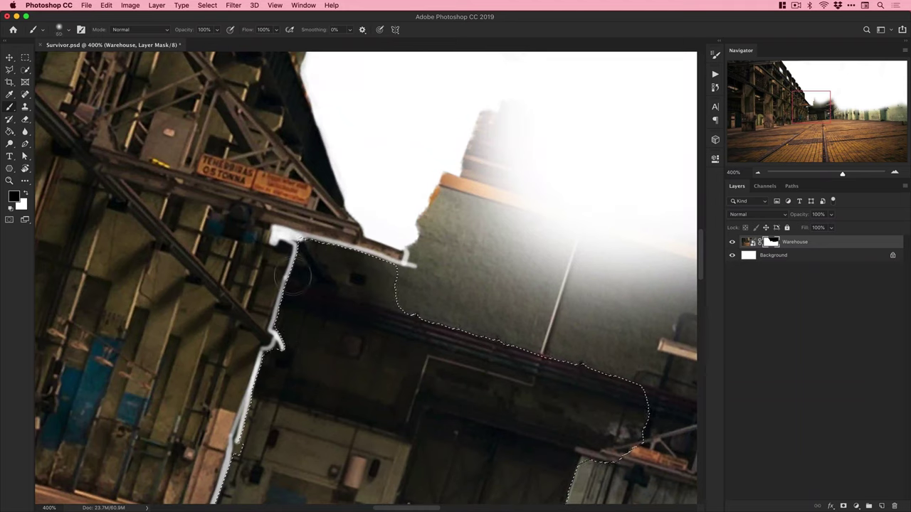
{"action": "key", "text": "bracketright"}
{"action": "key", "text": "bracketright"}
{"action": "key", "text": "bracketright"}
{"action": "key", "text": "bracketright"}
{"action": "key", "text": "bracketright"}
{"action": "key", "text": "bracketright"}
{"action": "key", "text": "bracketright"}
{"action": "key", "text": "bracketright"}
{"action": "key", "text": "bracketright"}
{"action": "key", "text": "bracketright"}
{"action": "key", "text": "bracketright"}
{"action": "key", "text": "bracketright"}
{"action": "key", "text": "bracketright"}
{"action": "key", "text": "super+minus"}
{"action": "key", "text": "super+minus"}
{"action": "mouse_move", "coordinate": [329, 299]}
{"action": "left_mouse_down"}
{"action": "mouse_move", "coordinate": [383, 370]}
{"action": "mouse_move", "coordinate": [470, 334]}
{"action": "left_mouse_up"}
{"action": "mouse_move", "coordinate": [464, 245]}
{"action": "left_mouse_down"}
{"action": "mouse_move", "coordinate": [438, 232]}
{"action": "mouse_move", "coordinate": [450, 283]}
{"action": "mouse_move", "coordinate": [533, 352]}
{"action": "mouse_move", "coordinate": [557, 359]}
{"action": "mouse_move", "coordinate": [423, 192]}
{"action": "mouse_move", "coordinate": [400, 247]}
{"action": "mouse_move", "coordinate": [392, 336]}
{"action": "mouse_move", "coordinate": [387, 286]}
{"action": "mouse_move", "coordinate": [367, 259]}
{"action": "mouse_move", "coordinate": [410, 261]}
{"action": "left_mouse_up"}
Clean up the mask with a small brush along the left wall's far edge and the underside of the crane beam.
{"action": "key", "text": "ctrl+plus"}
{"action": "key", "text": "bracketleft"}
{"action": "mouse_move", "coordinate": [293, 239]}
{"action": "left_mouse_down"}
{"action": "mouse_move", "coordinate": [282, 325]}
{"action": "mouse_move", "coordinate": [311, 261]}
{"action": "mouse_move", "coordinate": [238, 428]}
{"action": "left_mouse_up"}
{"action": "left_click_drag", "start_coordinate": [238, 432], "coordinate": [274, 317]}
{"action": "mouse_move", "coordinate": [247, 402]}
{"action": "left_mouse_down"}
{"action": "mouse_move", "coordinate": [265, 324]}
{"action": "mouse_move", "coordinate": [285, 325]}
{"action": "mouse_move", "coordinate": [264, 329]}
{"action": "left_mouse_up"}
{"action": "key", "text": "x"}
{"action": "key", "text": "x"}
{"action": "left_click_drag", "start_coordinate": [341, 224], "coordinate": [325, 311]}
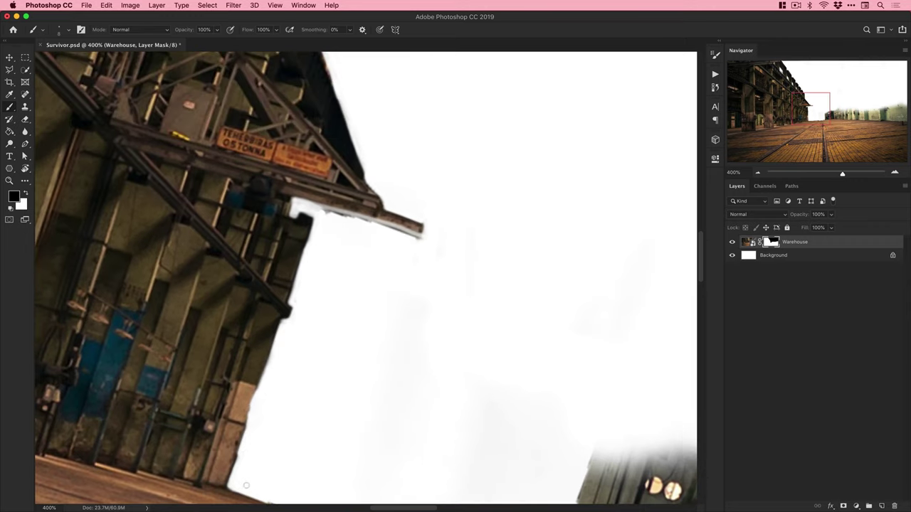
Finish the mask along the crane beam's underside and tip, and select the right wall beyond the floor's edge with Quick Selection.
{"action": "left_click_drag", "start_coordinate": [312, 207], "coordinate": [433, 244]}
{"action": "key", "text": "super+minus"}
{"action": "key", "text": "super+minus"}
{"action": "key", "text": "super+minus"}
{"action": "key", "text": "z"}
{"action": "mouse_move", "coordinate": [507, 278]}
{"action": "left_mouse_down"}
{"action": "mouse_move", "coordinate": [299, 252]}
{"action": "mouse_move", "coordinate": [300, 218]}
{"action": "left_mouse_up"}
{"action": "key", "text": "r"}
{"action": "left_click_drag", "start_coordinate": [299, 221], "coordinate": [366, 191]}
{"action": "key", "text": "w"}
{"action": "mouse_move", "coordinate": [305, 192]}
{"action": "left_mouse_down"}
{"action": "mouse_move", "coordinate": [388, 426]}
{"action": "mouse_move", "coordinate": [364, 290]}
{"action": "mouse_move", "coordinate": [395, 406]}
{"action": "mouse_move", "coordinate": [434, 356]}
{"action": "left_mouse_up"}
{"action": "left_click_drag", "start_coordinate": [399, 271], "coordinate": [431, 415]}
Mask out the selected right wall along the floor's edge with an enlarged soft black brush, and clear the selection.
{"action": "key", "text": "b"}
{"action": "key", "text": "bracketright"}
{"action": "key", "text": "bracketright"}
{"action": "key", "text": "bracketright"}
{"action": "key", "text": "bracketright"}
{"action": "key", "text": "bracketright"}
{"action": "key", "text": "bracketright"}
{"action": "key", "text": "bracketright"}
{"action": "key", "text": "bracketright"}
{"action": "key", "text": "bracketright"}
{"action": "key", "text": "bracketright"}
{"action": "key", "text": "bracketright"}
{"action": "key", "text": "bracketright"}
{"action": "key", "text": "bracketright"}
{"action": "key", "text": "bracketright"}
{"action": "key", "text": "bracketright"}
{"action": "key", "text": "bracketright"}
{"action": "key", "text": "bracketright"}
{"action": "key", "text": "bracketright"}
{"action": "left_click_drag", "start_coordinate": [281, 146], "coordinate": [388, 455]}
{"action": "left_click_drag", "start_coordinate": [392, 455], "coordinate": [380, 349]}
{"action": "mouse_move", "coordinate": [380, 349]}
{"action": "left_mouse_down"}
{"action": "mouse_move", "coordinate": [409, 441]}
{"action": "mouse_move", "coordinate": [420, 349]}
{"action": "left_mouse_up"}
{"action": "key", "text": "super+d"}
Clean up the mask along the floor's far edge with black and white, reducing the brush from 40 to about 15 px.
{"action": "key", "text": "bracketleft"}
{"action": "key", "text": "bracketleft"}
{"action": "key", "text": "bracketleft"}
{"action": "key", "text": "bracketleft"}
{"action": "key", "text": "bracketleft"}
{"action": "key", "text": "bracketleft"}
{"action": "key", "text": "bracketleft"}
{"action": "key", "text": "bracketleft"}
{"action": "key", "text": "bracketleft"}
{"action": "key", "text": "bracketleft"}
{"action": "key", "text": "bracketleft"}
{"action": "key", "text": "bracketleft"}
{"action": "key", "text": "bracketleft"}
{"action": "key", "text": "bracketleft"}
{"action": "key", "text": "bracketleft"}
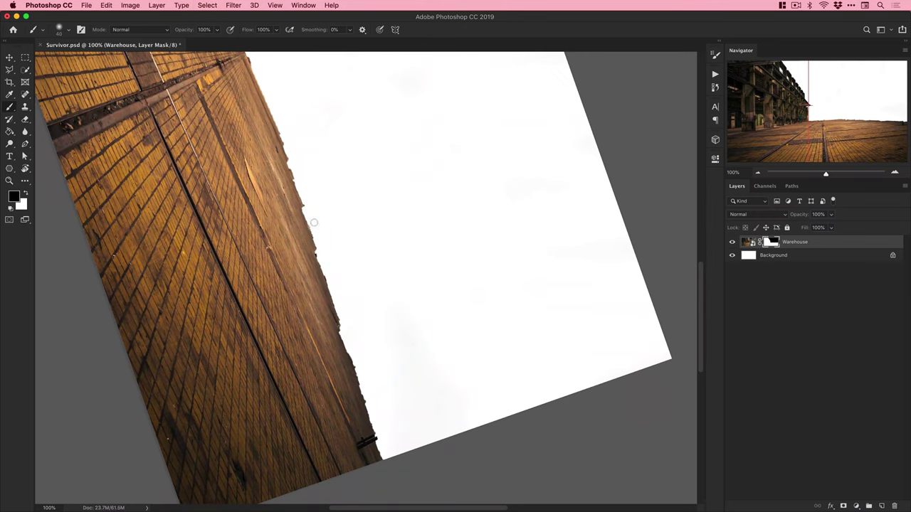
{"action": "left_click", "coordinate": [310, 226], "text": "super"}
{"action": "triple_click", "coordinate": [310, 226], "text": "super"}
{"action": "key", "text": "x"}
{"action": "mouse_move", "coordinate": [309, 234]}
{"action": "left_mouse_down"}
{"action": "mouse_move", "coordinate": [304, 215]}
{"action": "mouse_move", "coordinate": [307, 246]}
{"action": "left_mouse_up"}
{"action": "key", "text": "bracketleft"}
{"action": "key", "text": "bracketleft"}
{"action": "key", "text": "bracketleft"}
{"action": "key", "text": "x"}
{"action": "left_click_drag", "start_coordinate": [279, 121], "coordinate": [279, 111]}
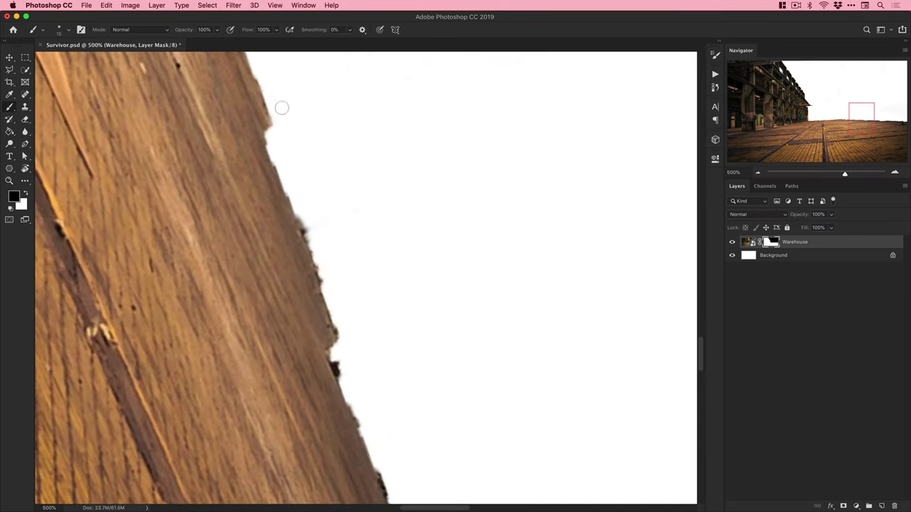
Open AdobeStock_273904355.jpeg from the Images folder and bring it into Survivor.psd as a smart object beneath the Warehouse layer.
{"action": "key", "text": "v"}
{"action": "key", "text": "super+0"}
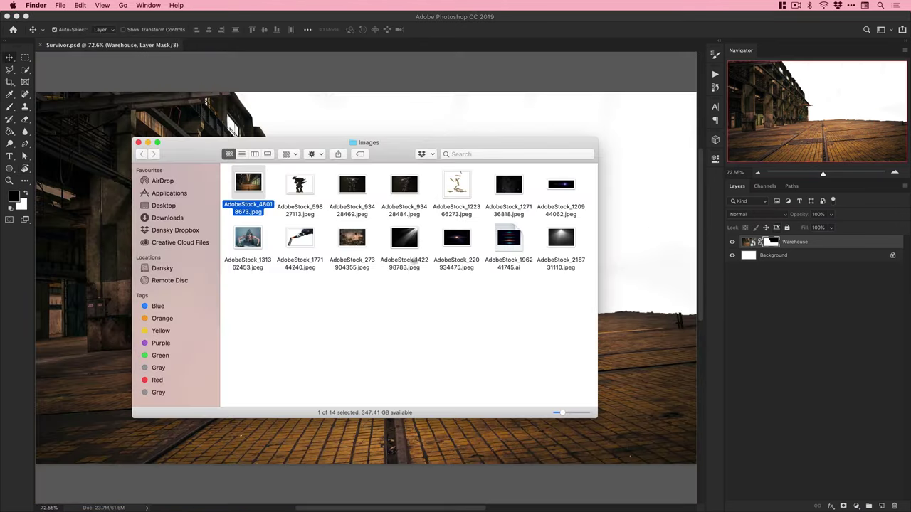
{"action": "double_click", "coordinate": [352, 242]}
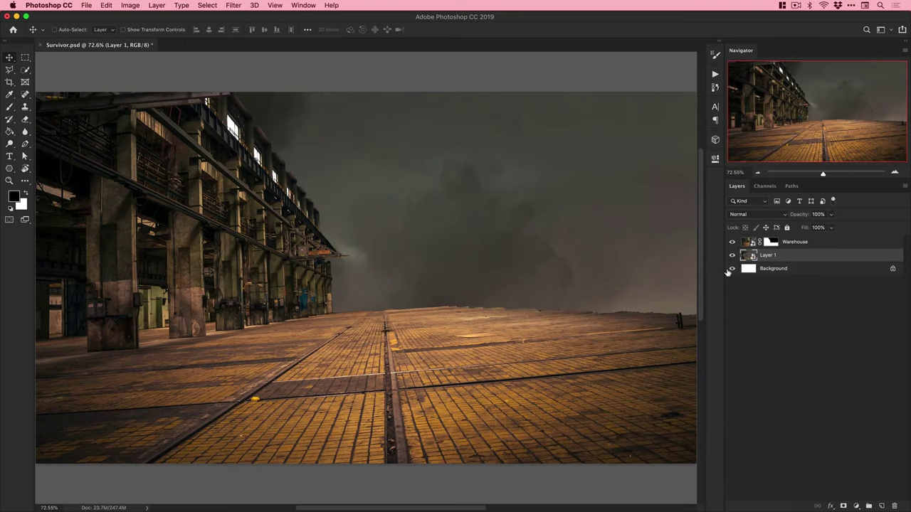
Scale the ruins photo down to about 29.23% and fit it behind the warehouse's open sky area.
{"action": "key", "text": "super+t"}
{"action": "key", "text": "super+minus"}
{"action": "key", "text": "super+minus"}
{"action": "key", "text": "super+minus"}
{"action": "key", "text": "super+minus"}
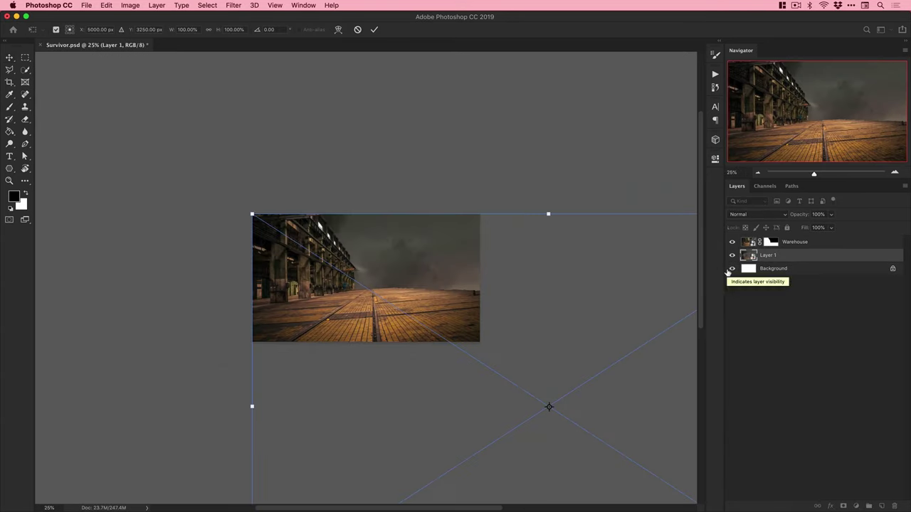
{"action": "key", "text": "super+minus"}
{"action": "left_click_drag", "start_coordinate": [686, 492], "coordinate": [435, 348]}
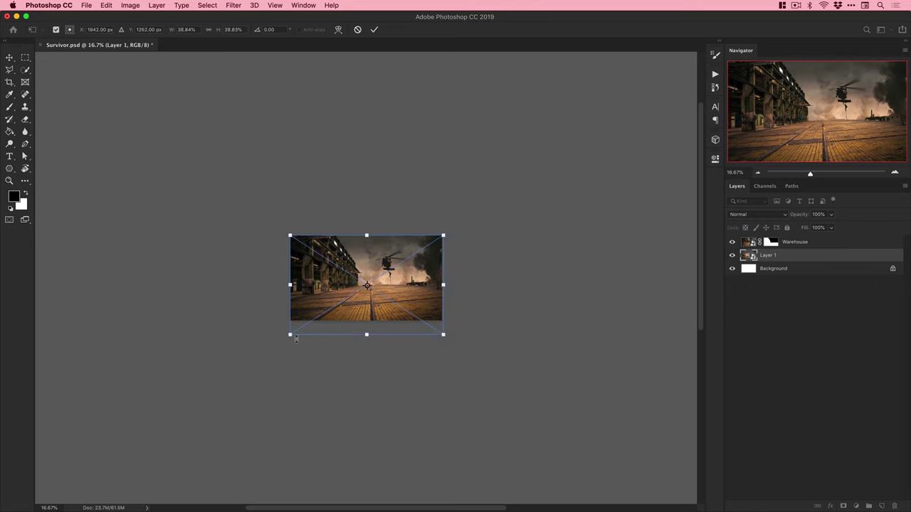
{"action": "left_click_drag", "start_coordinate": [291, 335], "coordinate": [323, 305]}
Rotate the ruins photo by -5° and move it to about X 2457 px, Y 719 px so it fills the sky, applying the transform.
{"action": "type", "text": "-5"}
{"action": "key", "text": "Return"}
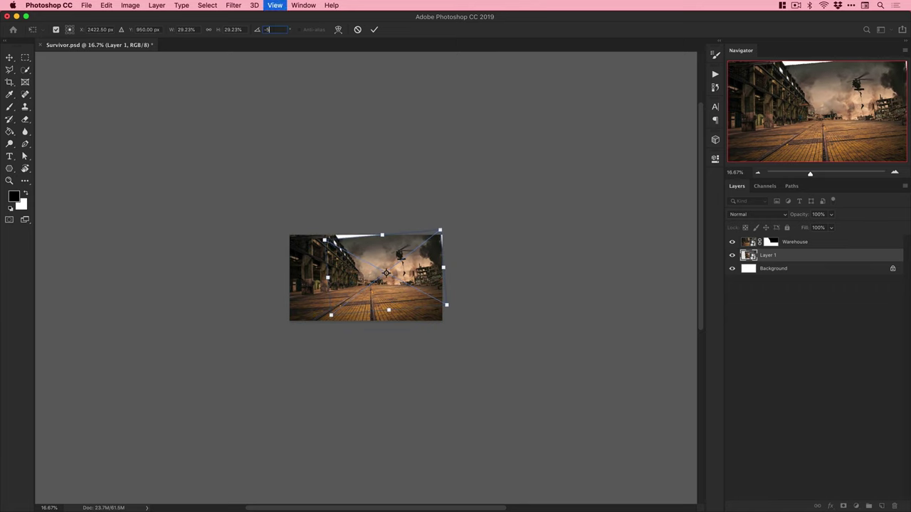
{"action": "key", "text": "super+plus"}
{"action": "key", "text": "super+plus"}
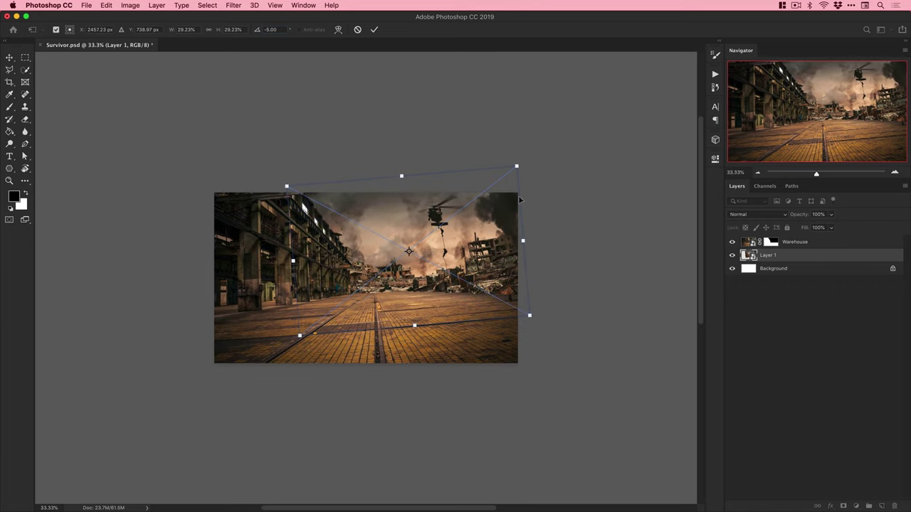
{"action": "key", "text": "shift+Up"}
{"action": "key", "text": "shift+Up"}
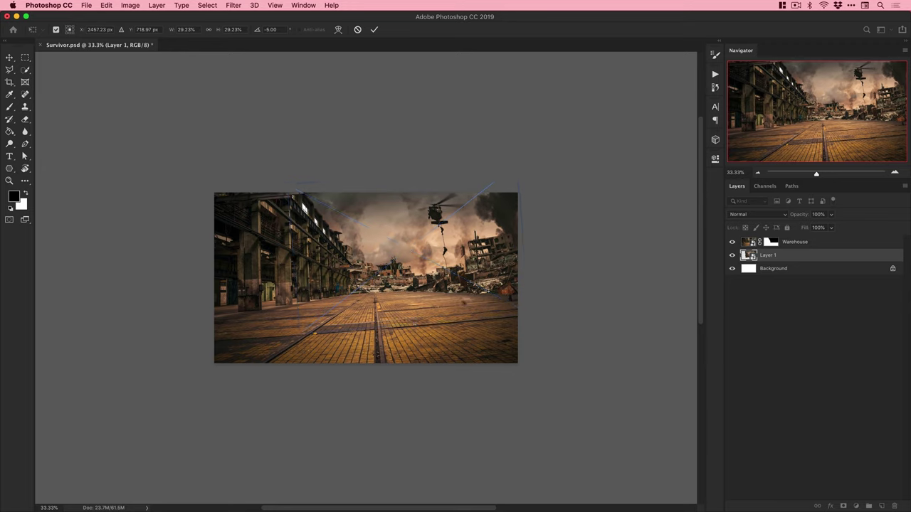
{"action": "key", "text": "Return"}
Target the Warehouse layer's mask with the Brush and check the ruins beneath at 50% layer opacity, restoring it to 100%.
{"action": "left_click", "coordinate": [452, 288]}
{"action": "left_click", "coordinate": [451, 289]}
{"action": "left_click", "coordinate": [451, 288]}
{"action": "left_click", "coordinate": [452, 288]}
{"action": "key", "text": "super+bracketright"}
{"action": "key", "text": "super+z"}
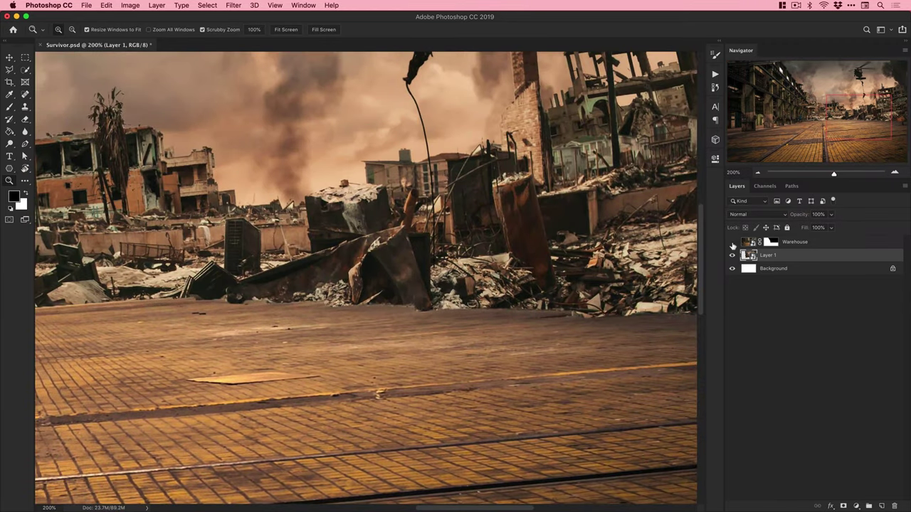
{"action": "left_click", "coordinate": [766, 243]}
{"action": "key", "text": "b"}
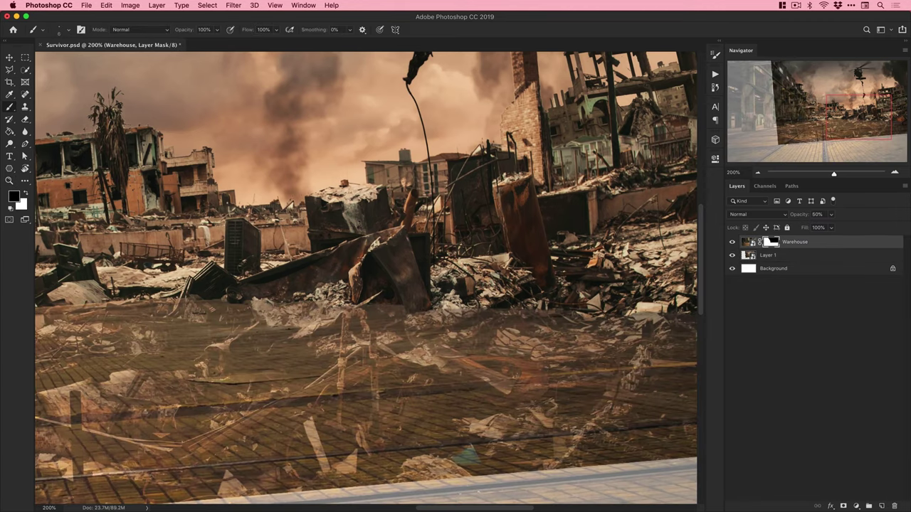
{"action": "left_click_drag", "start_coordinate": [818, 215], "coordinate": [853, 214]}
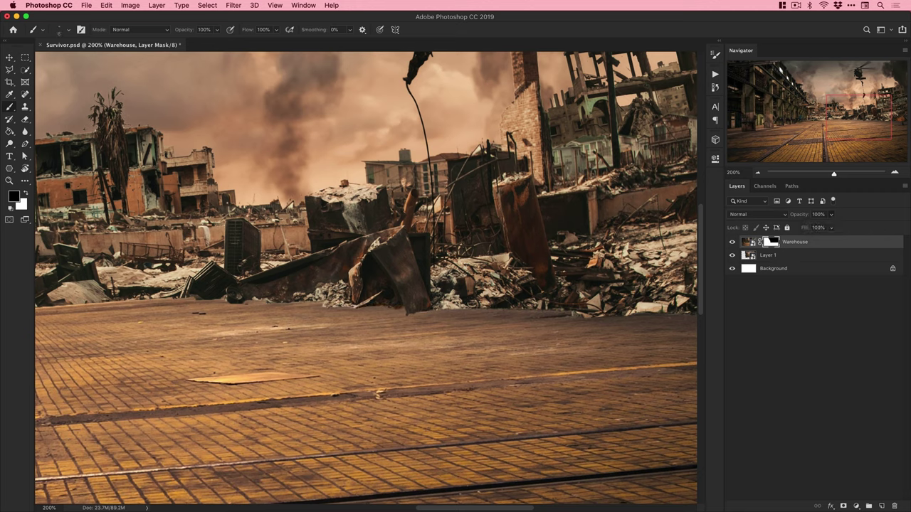
Paint on the Warehouse mask with a small brush to uncover rubble along the floor's far edge, and save the document.
{"action": "left_click_drag", "start_coordinate": [311, 304], "coordinate": [364, 314]}
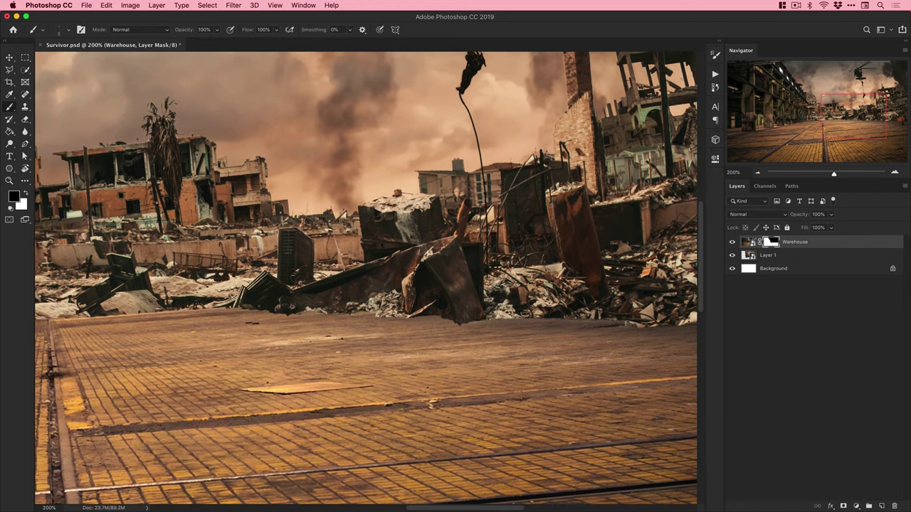
{"action": "scroll", "coordinate": [366, 279], "scroll_direction": "left", "scroll_amount": 10}
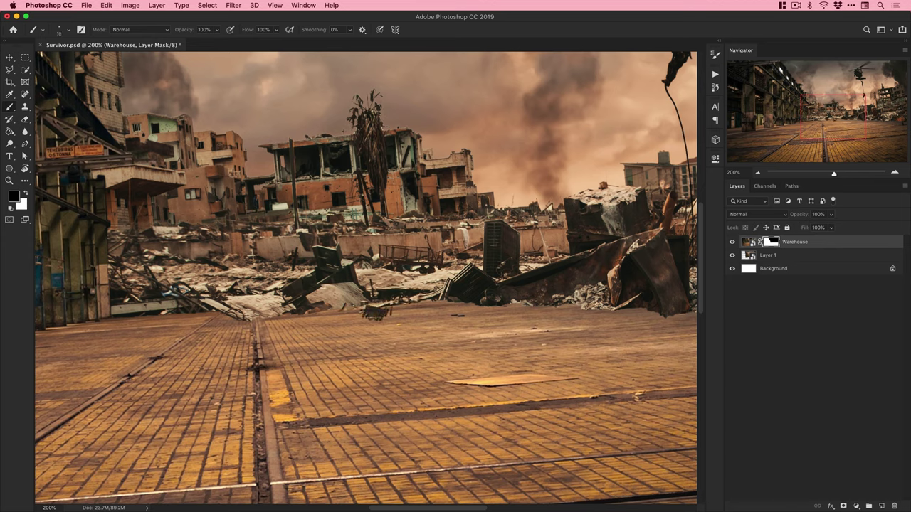
{"action": "left_click_drag", "start_coordinate": [303, 316], "coordinate": [430, 306]}
{"action": "key", "text": "x"}
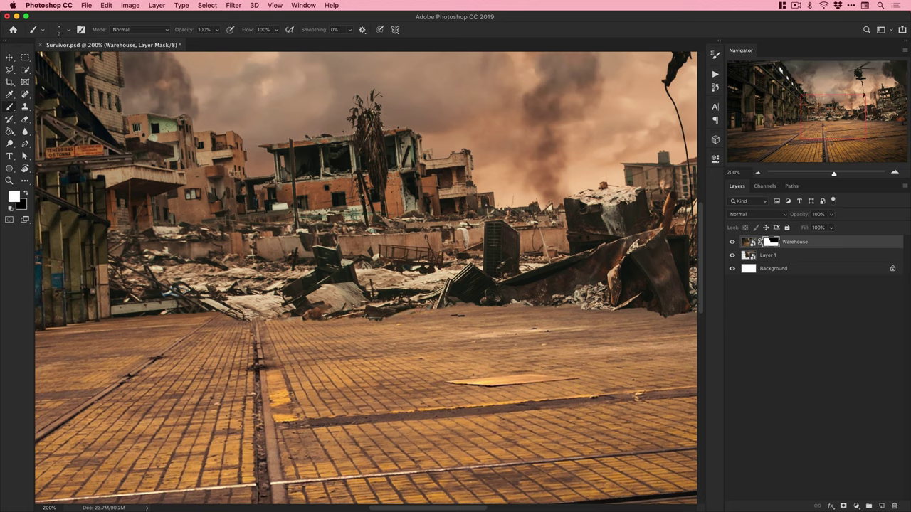
{"action": "key", "text": "x"}
{"action": "key", "text": "x"}
{"action": "key", "text": "x"}
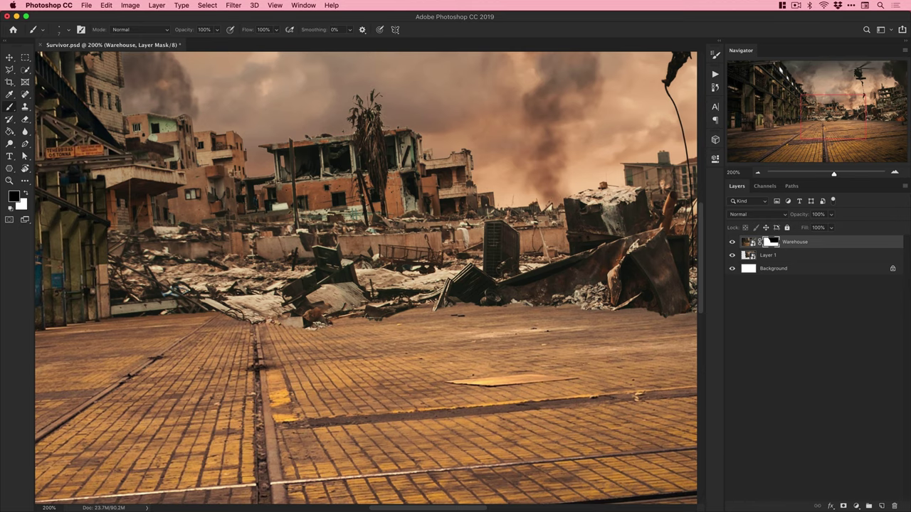
{"action": "key", "text": "super+0"}
{"action": "key", "text": "super+s"}
Paint black on the Warehouse mask at the photo's right edge to uncover the rusted cabinet and the rubble beside it.
{"action": "key", "text": "z"}
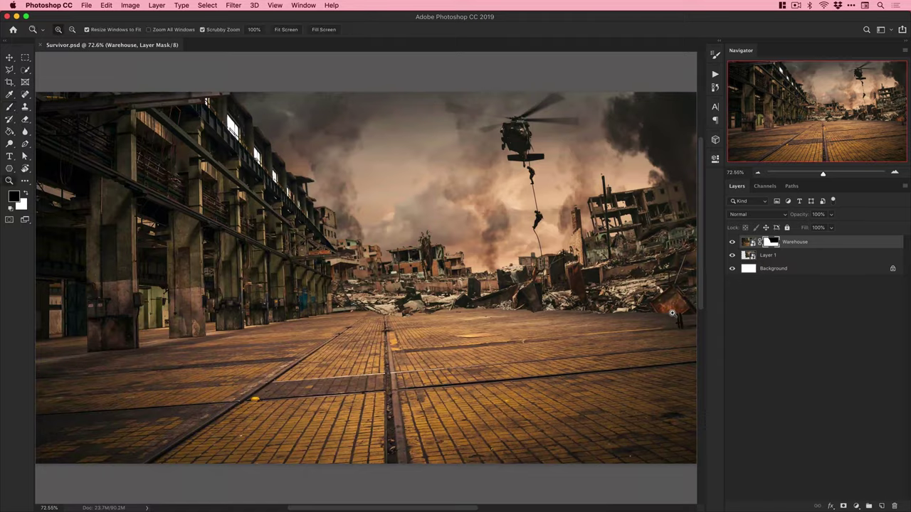
{"action": "triple_click", "coordinate": [686, 299]}
{"action": "left_click_drag", "start_coordinate": [686, 299], "coordinate": [529, 266]}
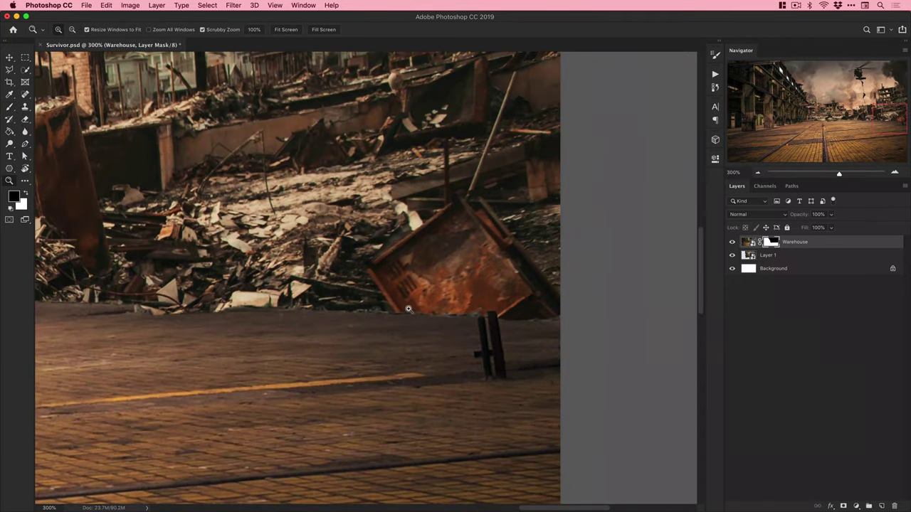
{"action": "key", "text": "b"}
{"action": "left_click_drag", "start_coordinate": [431, 327], "coordinate": [491, 324]}
{"action": "mouse_move", "coordinate": [442, 354]}
{"action": "left_mouse_down"}
{"action": "mouse_move", "coordinate": [540, 334]}
{"action": "mouse_move", "coordinate": [534, 324]}
{"action": "left_mouse_up"}
{"action": "key", "text": "x"}
{"action": "key", "text": "x"}
{"action": "left_click_drag", "start_coordinate": [422, 338], "coordinate": [432, 349]}
{"action": "mouse_move", "coordinate": [403, 334]}
{"action": "left_mouse_down"}
{"action": "mouse_move", "coordinate": [377, 311]}
{"action": "mouse_move", "coordinate": [397, 325]}
{"action": "left_mouse_up"}
{"action": "key", "text": "super+z"}
{"action": "key", "text": "super+z"}
{"action": "key", "text": "["}
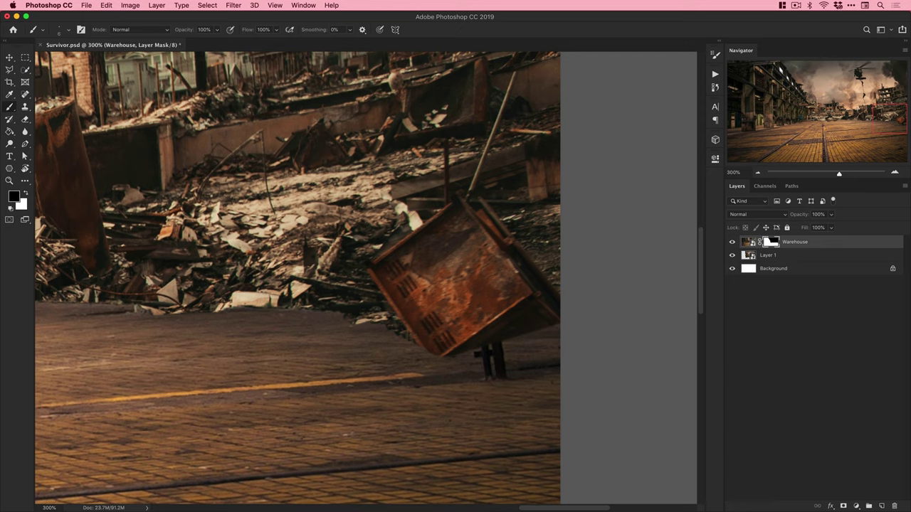
Try masking more of the floor below the rusted cabinet, compare with the Warehouse layer hidden, and undo the strokes.
{"action": "key", "text": "x"}
{"action": "key", "text": "v"}
{"action": "key", "text": "b"}
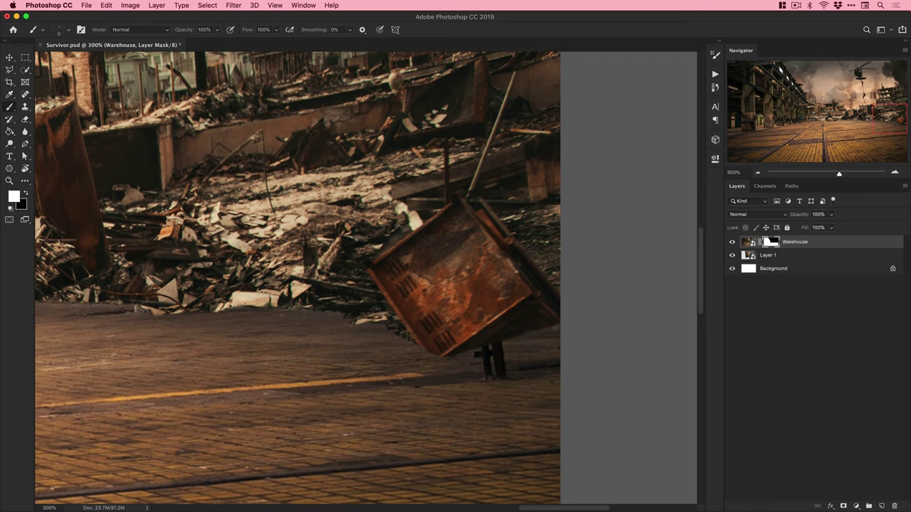
{"action": "key", "text": "x"}
{"action": "mouse_move", "coordinate": [450, 359]}
{"action": "left_mouse_down"}
{"action": "mouse_move", "coordinate": [489, 350]}
{"action": "mouse_move", "coordinate": [548, 388]}
{"action": "mouse_move", "coordinate": [559, 420]}
{"action": "left_mouse_up"}
{"action": "left_click", "coordinate": [733, 242]}
{"action": "left_click", "coordinate": [732, 243]}
{"action": "key", "text": "super+z"}
{"action": "key", "text": "super+z"}
{"action": "key", "text": "super+z"}
Save the document, rename the ruins photo's layer to Ruins, and save again.
{"action": "key", "text": "super+minus"}
{"action": "key", "text": "super+minus"}
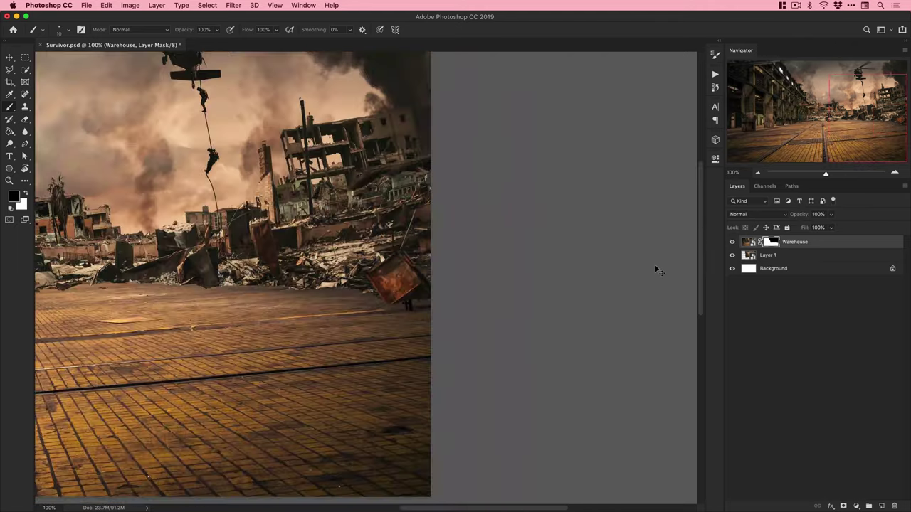
{"action": "key", "text": "ctrl+0"}
{"action": "key", "text": "ctrl+s"}
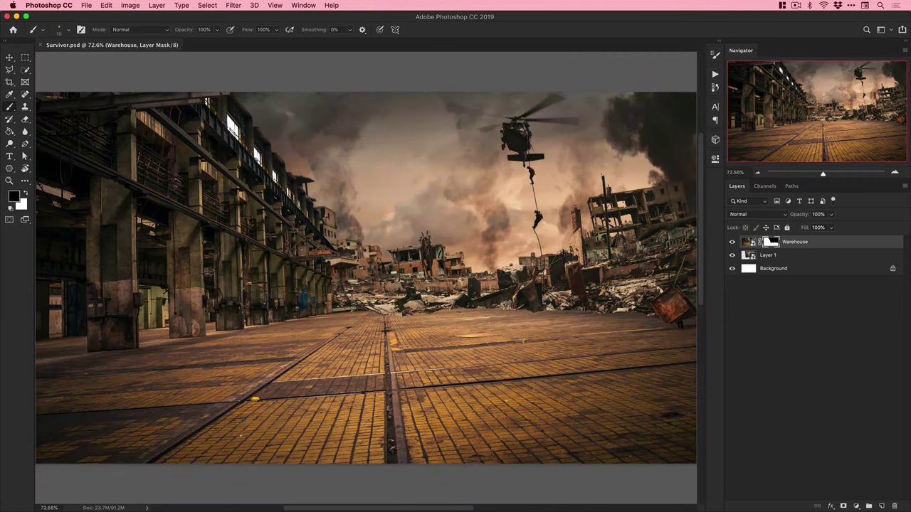
{"action": "key", "text": "v"}
{"action": "left_click", "coordinate": [768, 255]}
{"action": "double_click", "coordinate": [769, 254]}
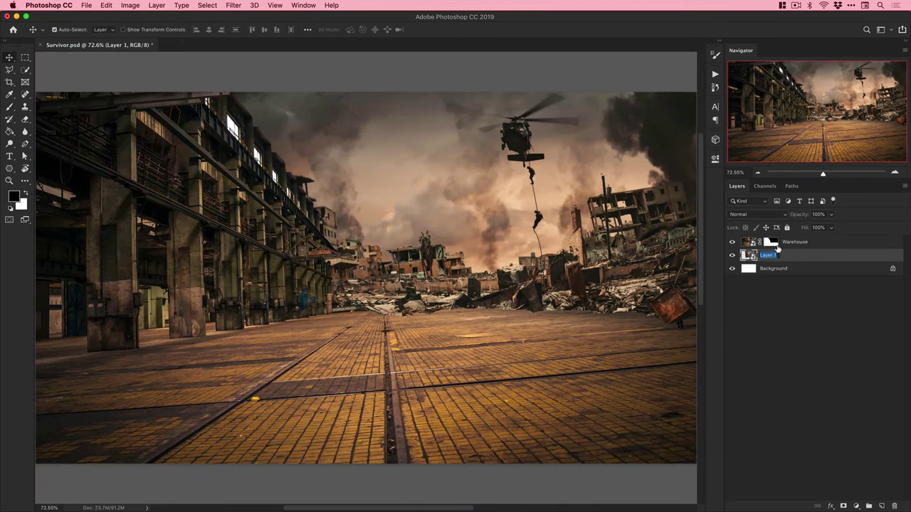
{"action": "key", "text": "Return"}
{"action": "key", "text": "ctrl+s"}
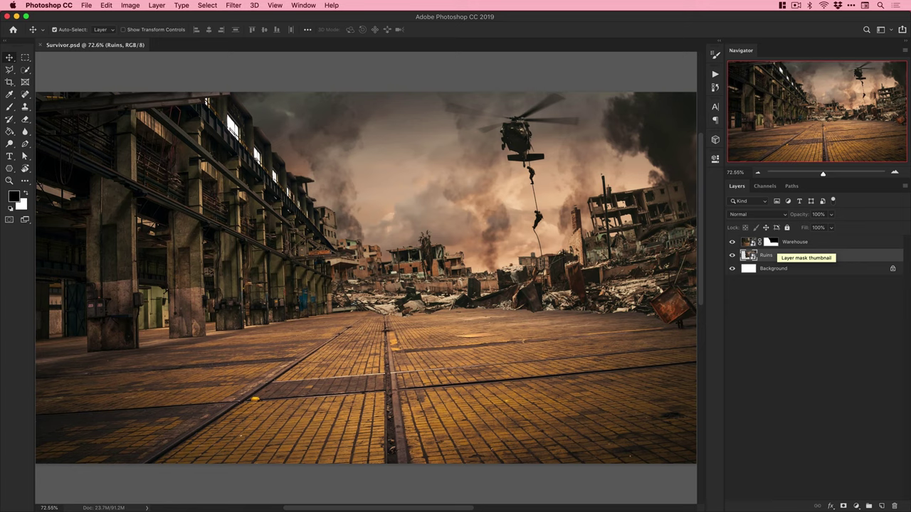
Group the Ruins and Warehouse layers and name the group Scene.
{"action": "left_click", "coordinate": [807, 242], "text": "shift"}
{"action": "key", "text": "super+g"}
{"action": "double_click", "coordinate": [773, 241]}
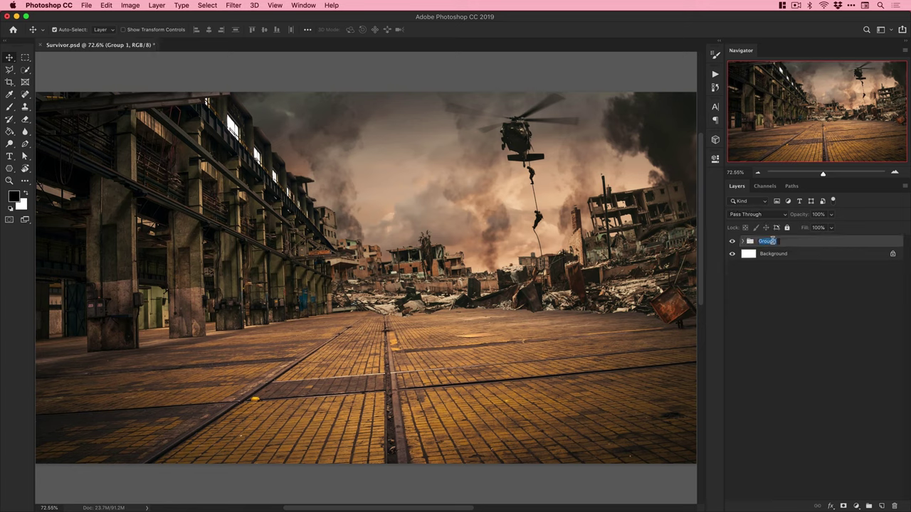
{"action": "key", "text": "Return"}
Add an empty layer named Subject above the Scene group and delete the Background layer.
{"action": "left_click", "coordinate": [881, 506]}
{"action": "left_click", "coordinate": [772, 269]}
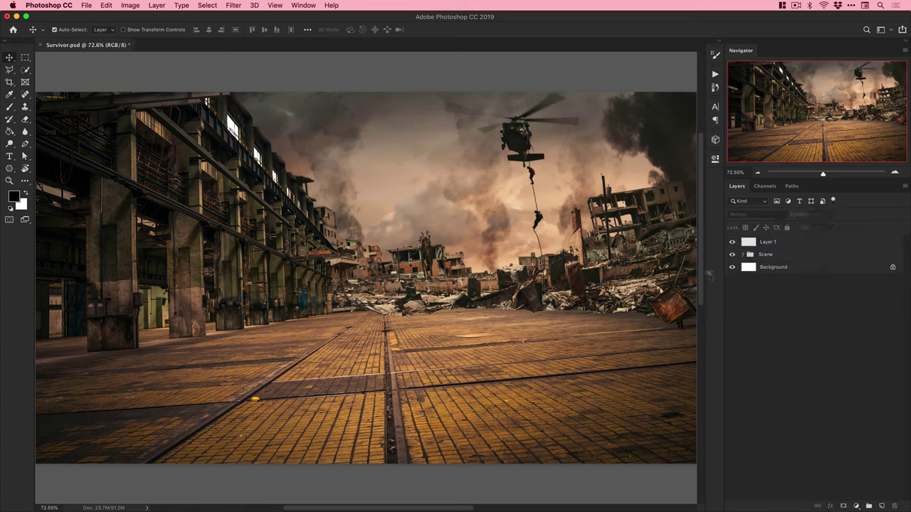
{"action": "left_click", "coordinate": [770, 265]}
{"action": "key", "text": "Delete"}
{"action": "double_click", "coordinate": [768, 241]}
{"action": "type", "text": "Subject"}
{"action": "key", "text": "Return"}
Open AdobeStock_131362453.jpeg from the Images folder and select the woman with Select Subject.
{"action": "key", "text": "super+Tab"}
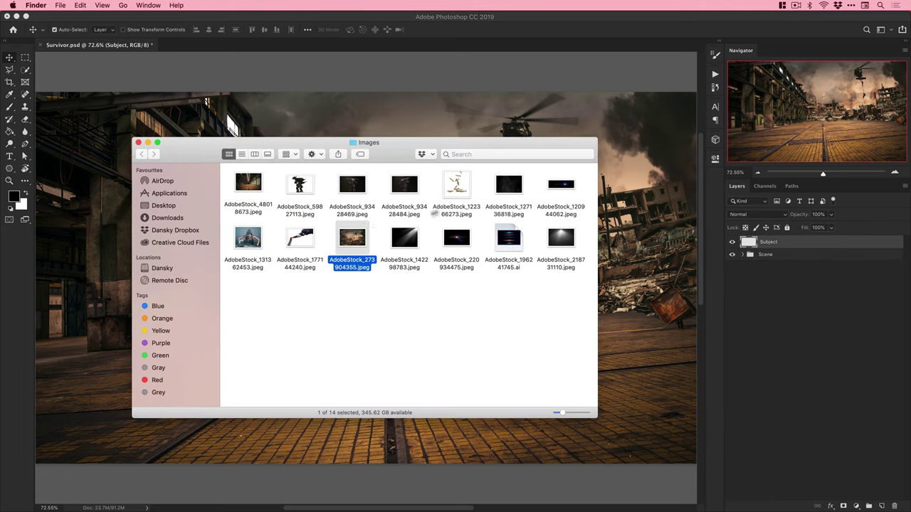
{"action": "left_click", "coordinate": [249, 239]}
{"action": "double_click", "coordinate": [249, 239]}
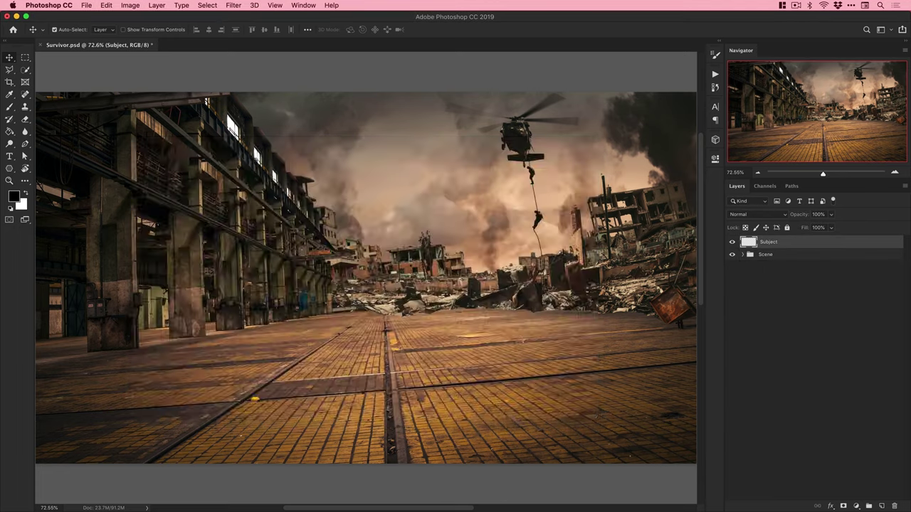
{"action": "left_click", "coordinate": [207, 5]}
{"action": "left_click", "coordinate": [200, 119]}
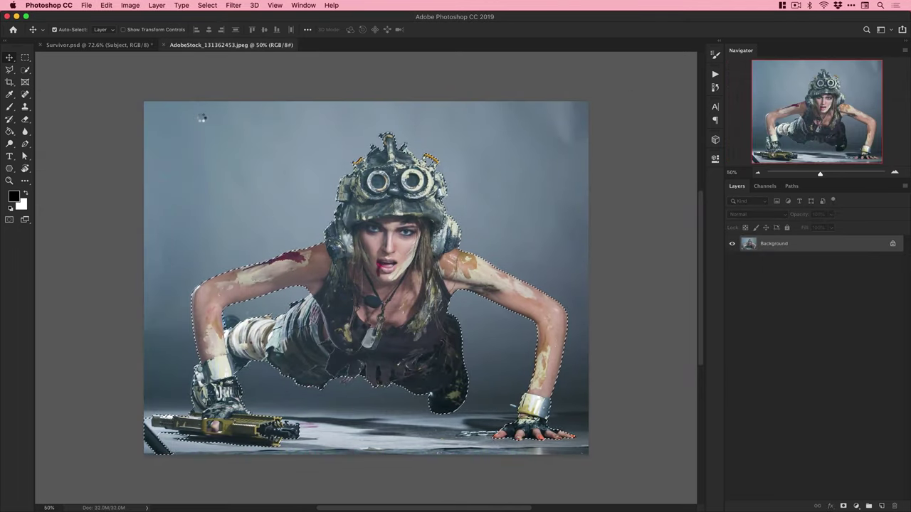
Mask out the woman's background from the selection and convert the masked layer to a smart object.
{"action": "left_click", "coordinate": [843, 506]}
{"action": "right_click", "coordinate": [797, 256]}
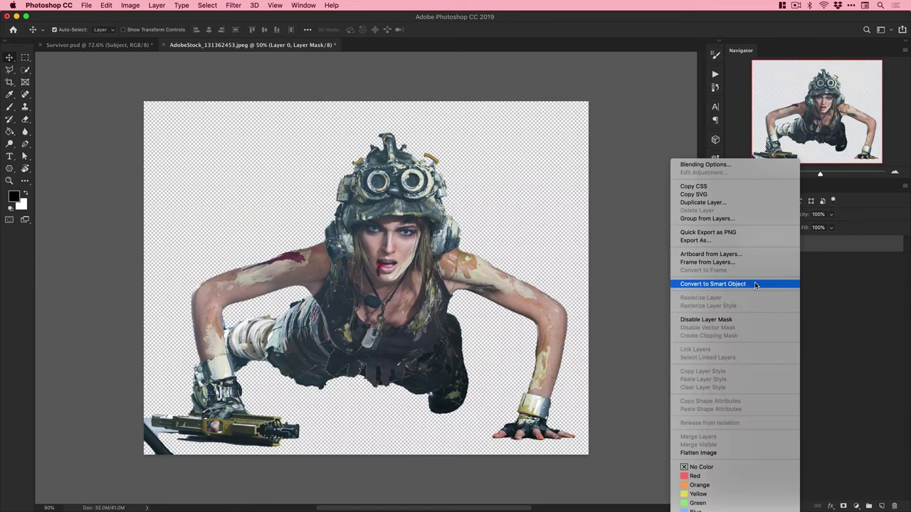
{"action": "left_click", "coordinate": [719, 282]}
Duplicate the cut-out woman into Survivor.psd as a layer named Survivor, closing the stock image.
{"action": "right_click", "coordinate": [774, 243]}
{"action": "left_click", "coordinate": [814, 169]}
{"action": "left_click", "coordinate": [410, 247]}
{"action": "left_click", "coordinate": [399, 236]}
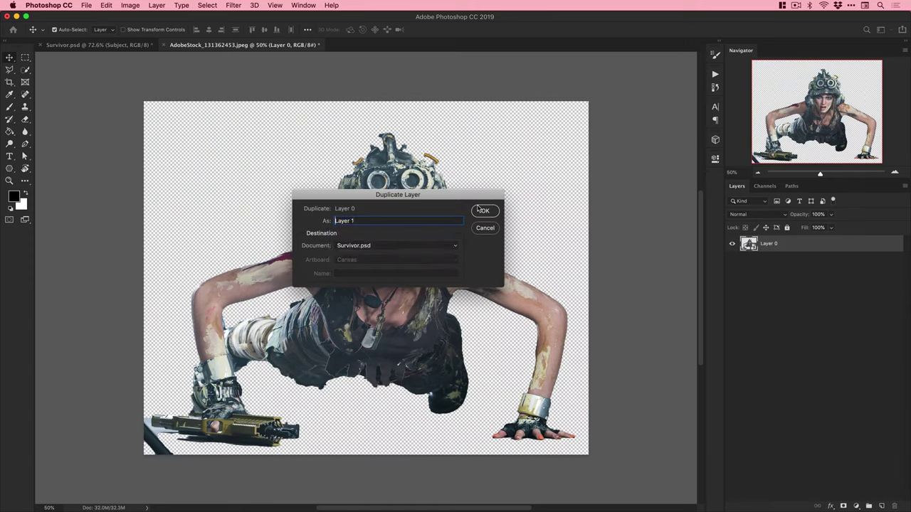
{"action": "left_click", "coordinate": [484, 212]}
{"action": "key", "text": "super+w"}
{"action": "left_click", "coordinate": [437, 191]}
{"action": "double_click", "coordinate": [768, 242]}
{"action": "key", "text": "Return"}
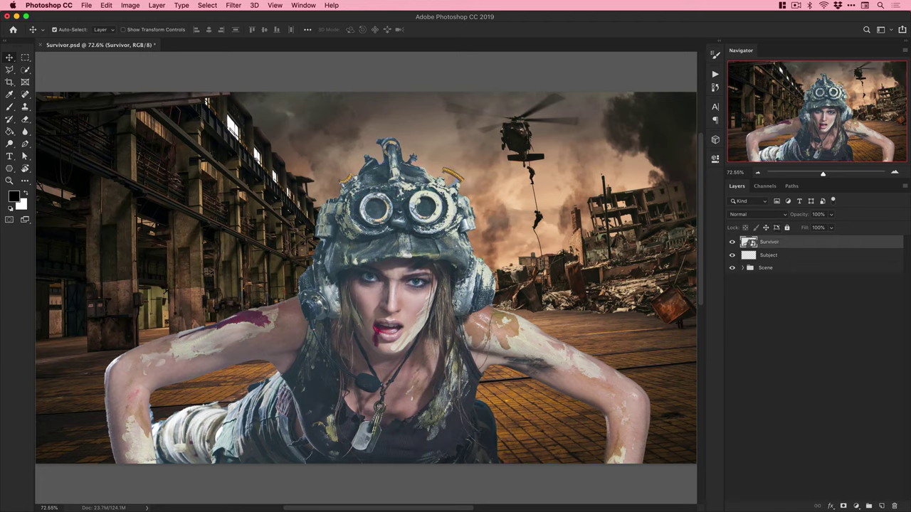
Delete the empty Subject layer, and scale the Survivor layer to about 49% with a -5° rotation, placing her on the warehouse floor.
{"action": "left_click", "coordinate": [771, 257]}
{"action": "key", "text": "Delete"}
{"action": "left_click", "coordinate": [770, 243]}
{"action": "key", "text": "super+t"}
{"action": "left_click_drag", "start_coordinate": [35, 136], "coordinate": [163, 233]}
{"action": "double_click", "coordinate": [270, 30]}
{"action": "type", "text": "-5"}
{"action": "left_click_drag", "start_coordinate": [427, 307], "coordinate": [545, 249]}
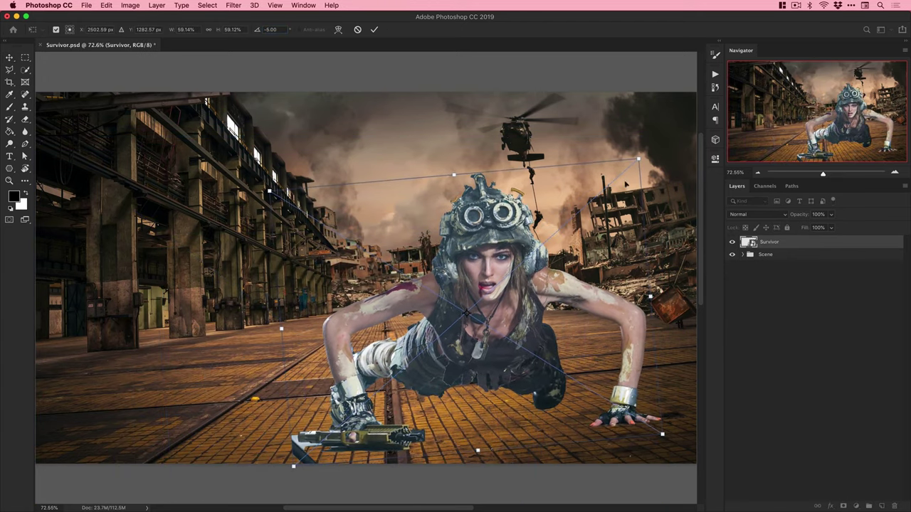
{"action": "scroll", "coordinate": [621, 155], "scroll_direction": "right", "scroll_amount": 1}
{"action": "left_click_drag", "start_coordinate": [620, 153], "coordinate": [591, 192]}
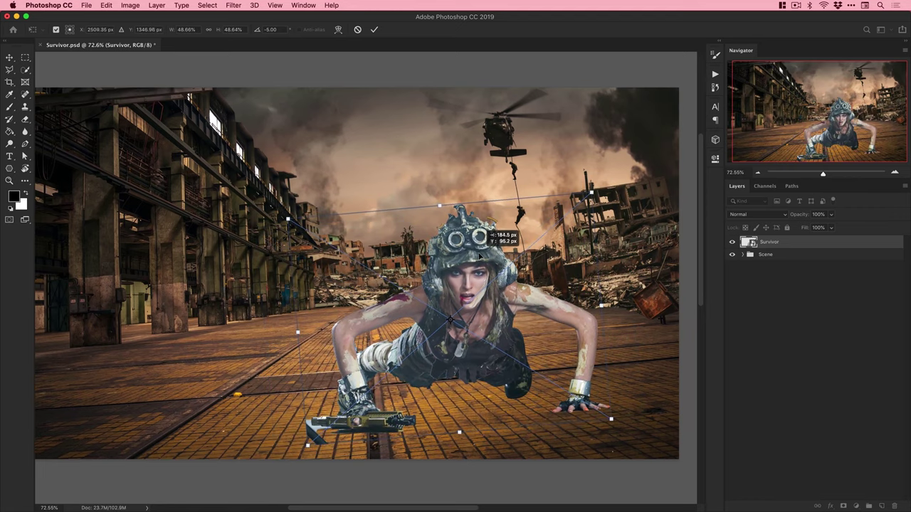
{"action": "key", "text": "Return"}
{"action": "left_click_drag", "start_coordinate": [471, 282], "coordinate": [471, 288]}
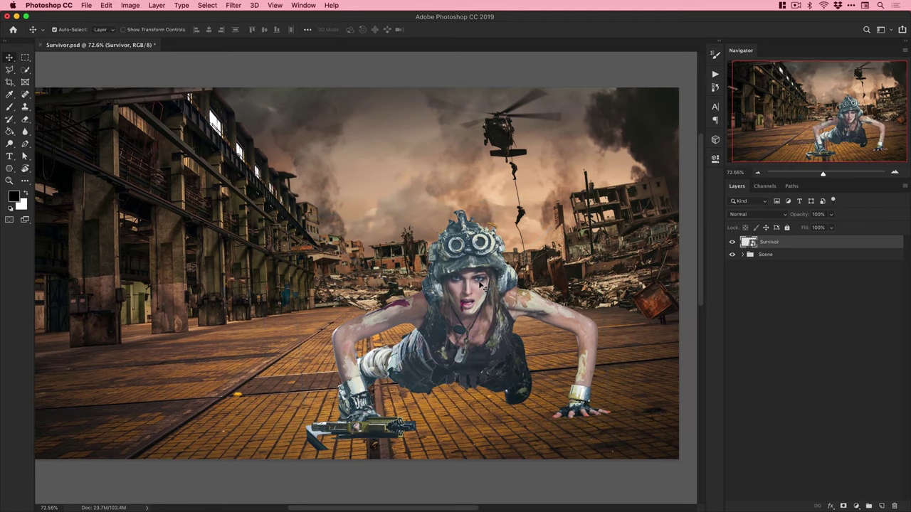
Try to repose the woman's hands and bent knee with Puppet Warp pins on her joints, and undo the warp.
{"action": "left_click", "coordinate": [106, 5]}
{"action": "left_click", "coordinate": [123, 198]}
{"action": "left_click", "coordinate": [585, 327]}
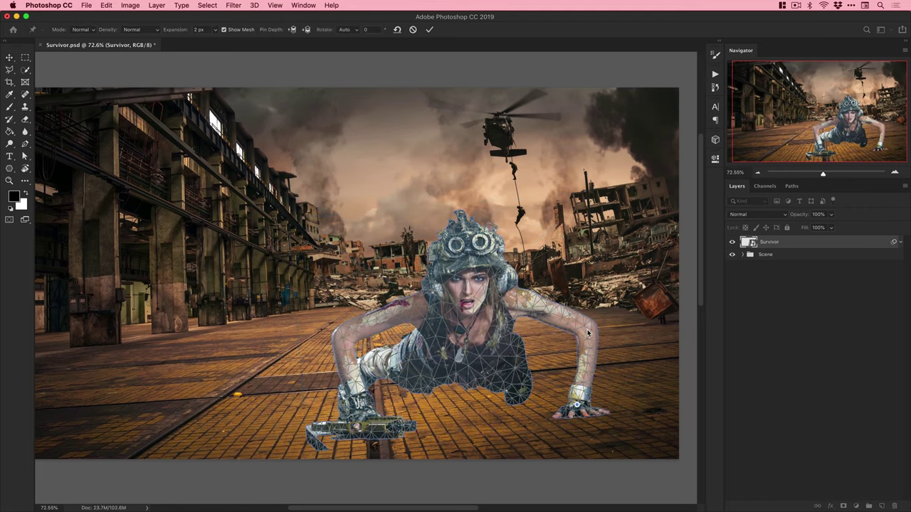
{"action": "left_click", "coordinate": [577, 404]}
{"action": "left_click", "coordinate": [509, 385]}
{"action": "left_click_drag", "start_coordinate": [577, 404], "coordinate": [578, 413]}
{"action": "left_click_drag", "start_coordinate": [347, 422], "coordinate": [351, 429]}
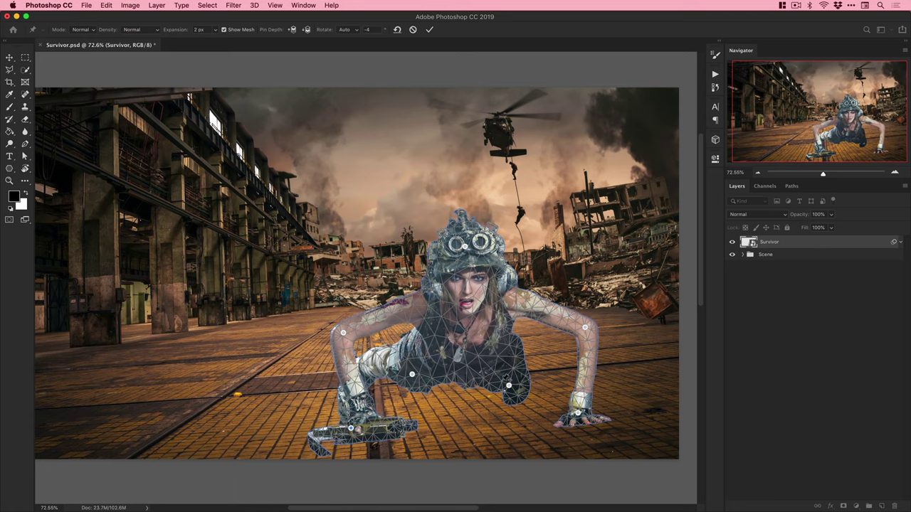
{"action": "left_click_drag", "start_coordinate": [508, 385], "coordinate": [501, 378]}
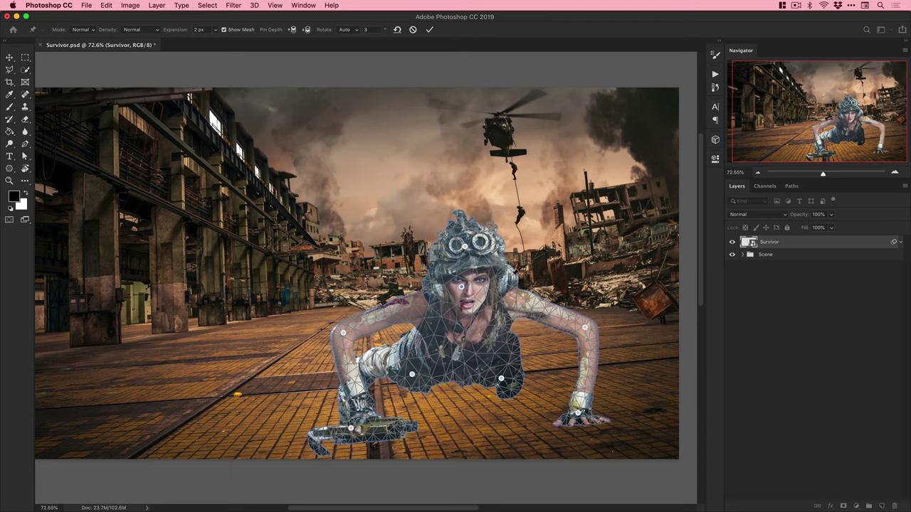
{"action": "key", "text": "Return"}
{"action": "key", "text": "super+z"}
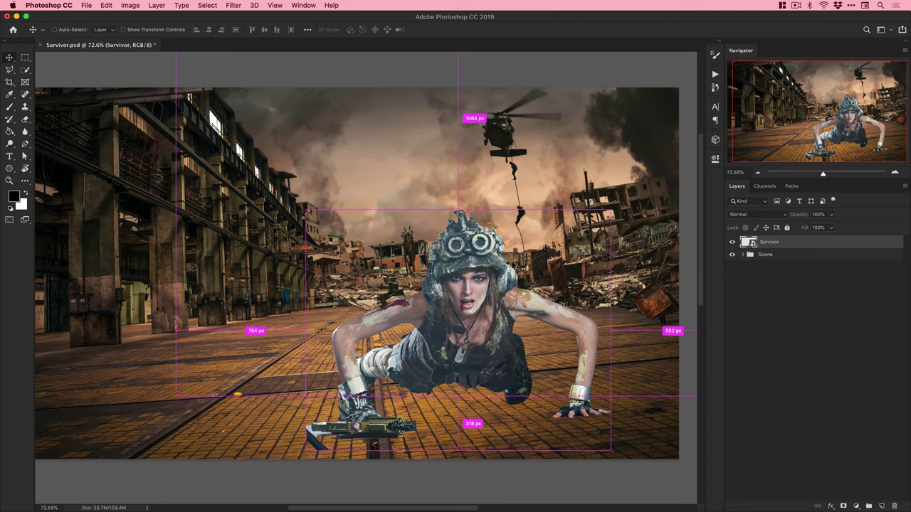
Rotate the Survivor layer to about -6° and shift the woman slightly down on the floor.
{"action": "key", "text": "super+shift+z"}
{"action": "key", "text": "super+z"}
{"action": "key", "text": "super+shift+z"}
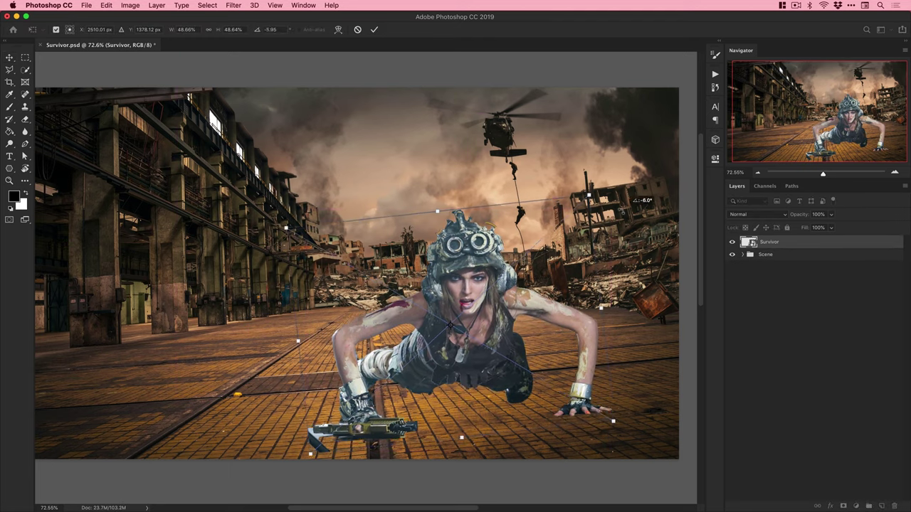
{"action": "key", "text": "super+z"}
{"action": "key", "text": "super+shift+z"}
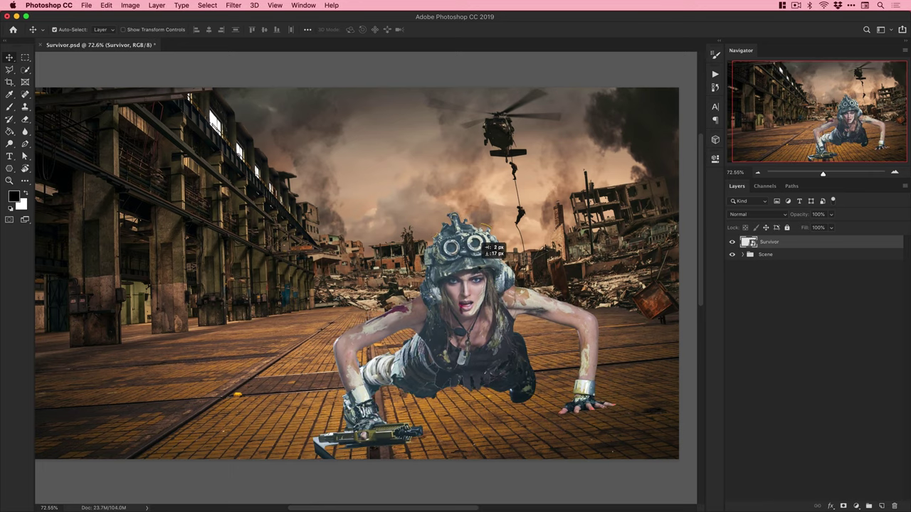
Open the Survivor smart object's contents and brush black on Layer 0's mask around the rear end of the gun.
{"action": "double_click", "coordinate": [747, 242]}
{"action": "key", "text": "z"}
{"action": "left_click", "coordinate": [115, 463]}
{"action": "left_click", "coordinate": [772, 244]}
{"action": "key", "text": "b"}
{"action": "mouse_move", "coordinate": [135, 226]}
{"action": "left_mouse_down"}
{"action": "mouse_move", "coordinate": [170, 412]}
{"action": "mouse_move", "coordinate": [302, 456]}
{"action": "mouse_move", "coordinate": [370, 495]}
{"action": "left_mouse_up"}
{"action": "key", "text": "bracketright"}
{"action": "key", "text": "bracketright"}
{"action": "key", "text": "bracketright"}
{"action": "key", "text": "bracketright"}
{"action": "key", "text": "bracketright"}
{"action": "key", "text": "space"}
{"action": "mouse_move", "coordinate": [284, 428]}
{"action": "left_mouse_down"}
{"action": "mouse_move", "coordinate": [275, 313]}
{"action": "mouse_move", "coordinate": [279, 323]}
{"action": "left_mouse_up"}
Add a red Solid Color fill layer and move it beneath Layer 0 as a contrasting backdrop.
{"action": "left_click", "coordinate": [856, 506]}
{"action": "left_click", "coordinate": [870, 322]}
{"action": "left_click_drag", "start_coordinate": [704, 436], "coordinate": [736, 410]}
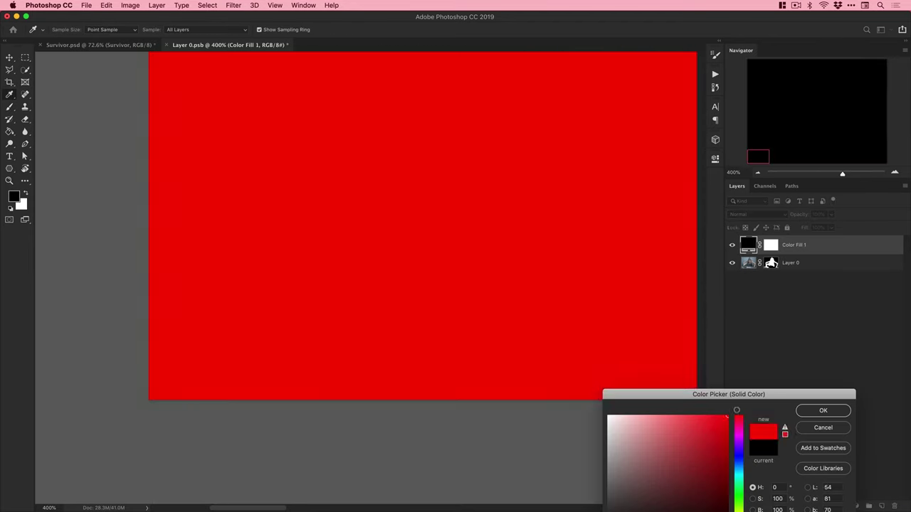
{"action": "left_click", "coordinate": [824, 411]}
{"action": "key", "text": "super+bracketleft"}
Paint black on Layer 0's mask to hide the dark curved remnant around the rear end of the gun.
{"action": "key", "text": "space"}
{"action": "left_click_drag", "start_coordinate": [242, 286], "coordinate": [264, 376]}
{"action": "left_click", "coordinate": [263, 376]}
{"action": "left_click", "coordinate": [483, 193]}
{"action": "left_click", "coordinate": [772, 244]}
{"action": "left_click_drag", "start_coordinate": [222, 399], "coordinate": [320, 405]}
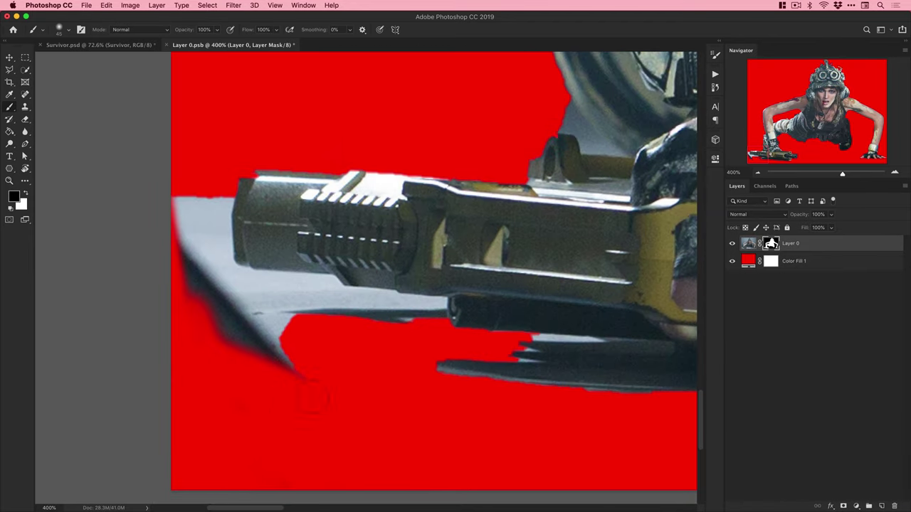
{"action": "key", "text": "bracketleft"}
{"action": "key", "text": "bracketleft"}
{"action": "key", "text": "bracketleft"}
{"action": "key", "text": "bracketleft"}
{"action": "mouse_move", "coordinate": [180, 201]}
{"action": "left_mouse_down"}
{"action": "mouse_move", "coordinate": [200, 321]}
{"action": "mouse_move", "coordinate": [292, 370]}
{"action": "left_mouse_up"}
Mask out the pale backdrop behind and beneath the gun's rear end with a smaller black brush.
{"action": "key", "text": "bracketleft"}
{"action": "key", "text": "bracketleft"}
{"action": "key", "text": "bracketleft"}
{"action": "key", "text": "bracketleft"}
{"action": "mouse_move", "coordinate": [229, 199]}
{"action": "left_mouse_down"}
{"action": "mouse_move", "coordinate": [217, 298]}
{"action": "mouse_move", "coordinate": [199, 207]}
{"action": "mouse_move", "coordinate": [284, 335]}
{"action": "left_mouse_up"}
{"action": "left_click_drag", "start_coordinate": [233, 278], "coordinate": [351, 314]}
Rotate the canvas so the gun stands upright and mask out the pale fringe along its rear section.
{"action": "key", "text": "r"}
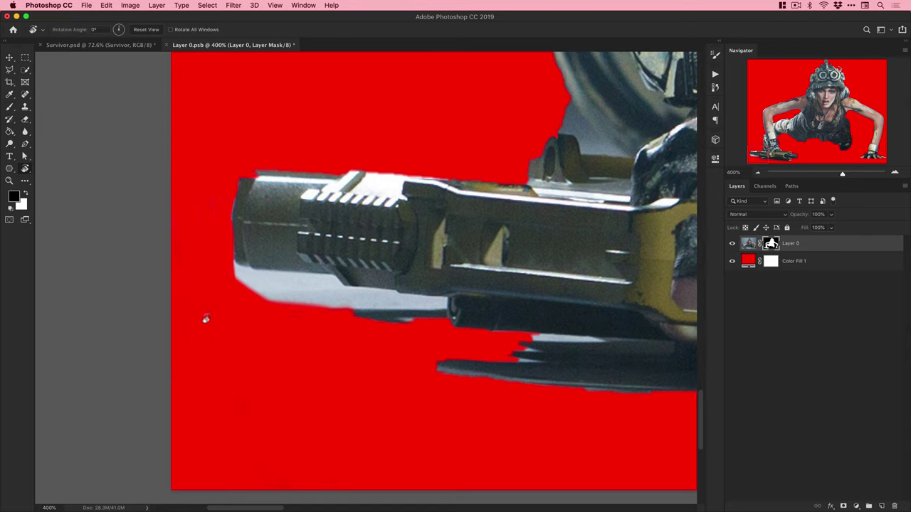
{"action": "left_click_drag", "start_coordinate": [205, 317], "coordinate": [326, 117]}
{"action": "mouse_move", "coordinate": [379, 149]}
{"action": "left_mouse_down"}
{"action": "mouse_move", "coordinate": [351, 203]}
{"action": "mouse_move", "coordinate": [363, 210]}
{"action": "mouse_move", "coordinate": [354, 217]}
{"action": "mouse_move", "coordinate": [351, 267]}
{"action": "mouse_move", "coordinate": [347, 257]}
{"action": "mouse_move", "coordinate": [338, 356]}
{"action": "mouse_move", "coordinate": [325, 360]}
{"action": "mouse_move", "coordinate": [329, 285]}
{"action": "mouse_move", "coordinate": [331, 313]}
{"action": "mouse_move", "coordinate": [346, 274]}
{"action": "mouse_move", "coordinate": [347, 284]}
{"action": "mouse_move", "coordinate": [356, 243]}
{"action": "left_mouse_up"}
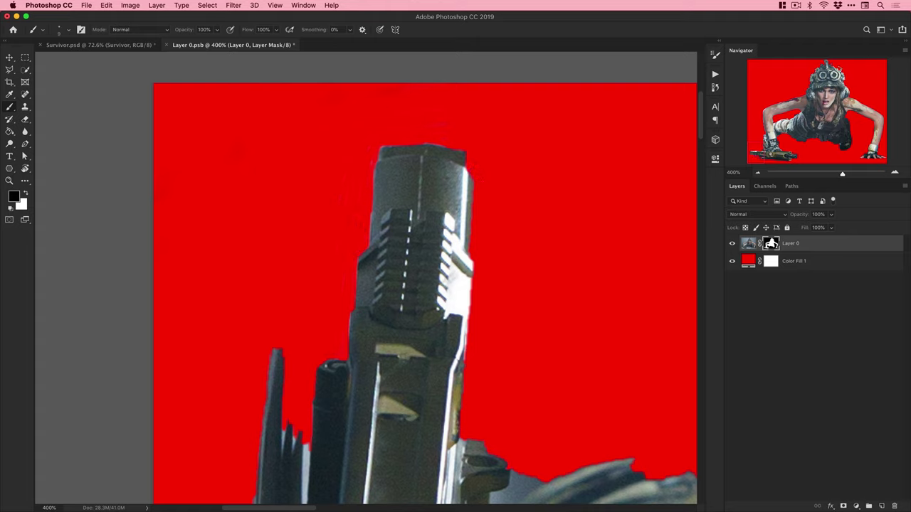
{"action": "mouse_move", "coordinate": [472, 176]}
{"action": "left_mouse_down"}
{"action": "mouse_move", "coordinate": [471, 243]}
{"action": "mouse_move", "coordinate": [469, 172]}
{"action": "mouse_move", "coordinate": [466, 229]}
{"action": "mouse_move", "coordinate": [468, 215]}
{"action": "left_mouse_up"}
{"action": "key", "text": "ctrl+z"}
{"action": "key", "text": "bracketleft"}
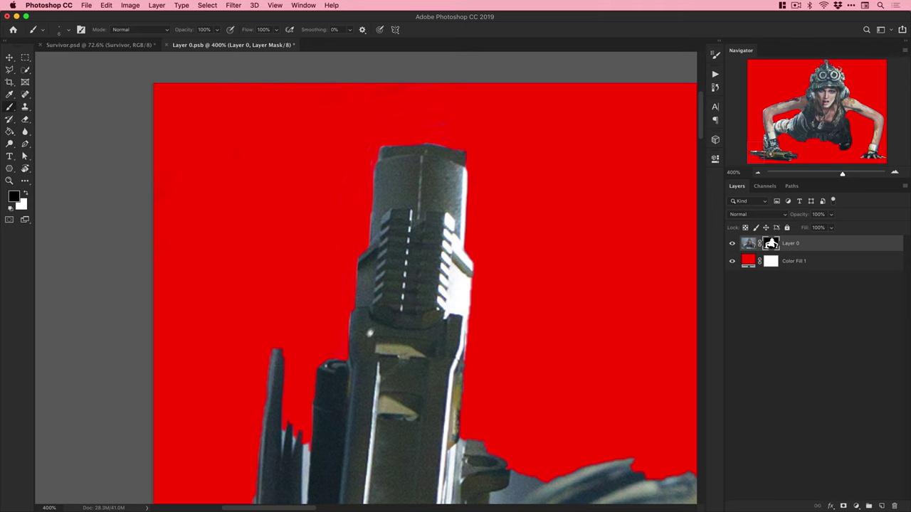
{"action": "left_click_drag", "start_coordinate": [267, 473], "coordinate": [309, 189]}
Reset the canvas rotation and mask out the loose dark strips beneath the gun's rear and grip.
{"action": "key", "text": "r"}
{"action": "left_click", "coordinate": [142, 31]}
{"action": "key", "text": "super+1"}
{"action": "key", "text": "z"}
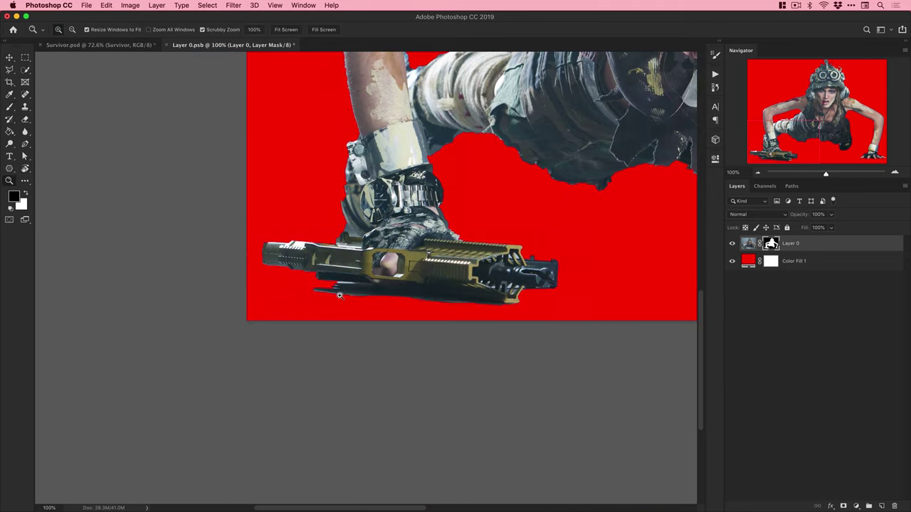
{"action": "double_click", "coordinate": [341, 295]}
{"action": "key", "text": "b"}
{"action": "mouse_move", "coordinate": [261, 283]}
{"action": "left_mouse_down"}
{"action": "mouse_move", "coordinate": [351, 274]}
{"action": "mouse_move", "coordinate": [276, 272]}
{"action": "left_mouse_up"}
{"action": "left_click_drag", "start_coordinate": [323, 290], "coordinate": [435, 299]}
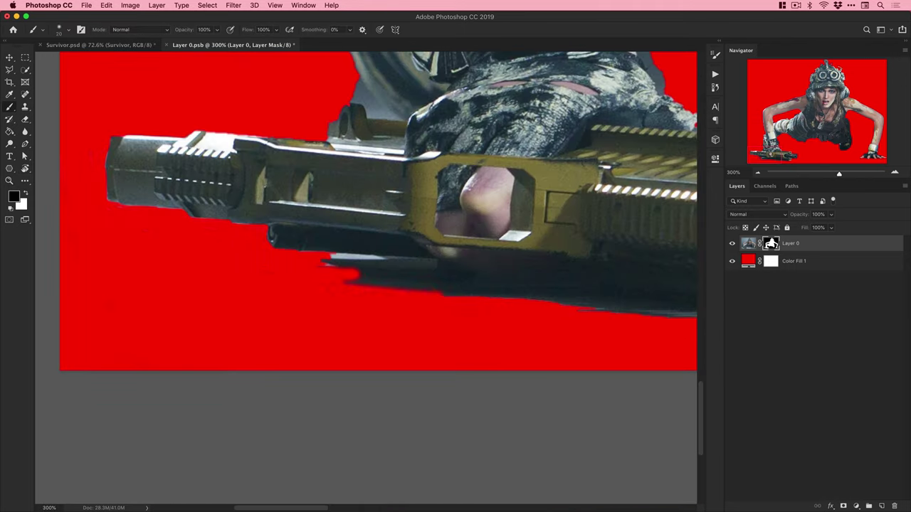
{"action": "left_click_drag", "start_coordinate": [348, 282], "coordinate": [464, 296]}
{"action": "left_click_drag", "start_coordinate": [511, 277], "coordinate": [317, 270]}
Mask out the dark shadow along the underside of the gun's handguard, rotating the canvas to follow the edge.
{"action": "left_click_drag", "start_coordinate": [417, 300], "coordinate": [618, 316]}
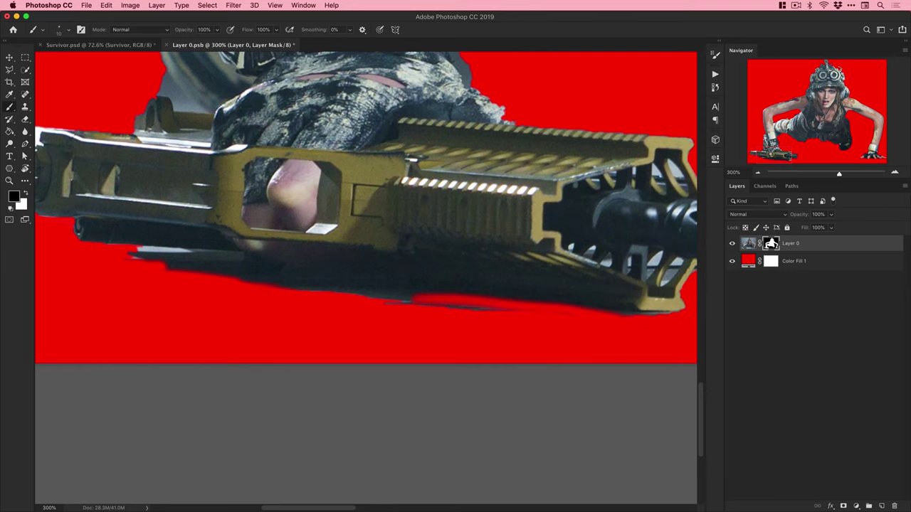
{"action": "key", "text": "bracketright"}
{"action": "key", "text": "bracketright"}
{"action": "mouse_move", "coordinate": [400, 305]}
{"action": "left_mouse_down"}
{"action": "mouse_move", "coordinate": [514, 310]}
{"action": "mouse_move", "coordinate": [377, 301]}
{"action": "left_mouse_up"}
{"action": "key", "text": "r"}
{"action": "mouse_move", "coordinate": [213, 306]}
{"action": "left_mouse_down"}
{"action": "mouse_move", "coordinate": [377, 390]}
{"action": "mouse_move", "coordinate": [404, 384]}
{"action": "left_mouse_up"}
{"action": "key", "text": "b"}
{"action": "key", "text": "bracketleft"}
{"action": "left_click_drag", "start_coordinate": [383, 164], "coordinate": [390, 258]}
{"action": "key", "text": "bracketleft"}
{"action": "left_click_drag", "start_coordinate": [401, 93], "coordinate": [399, 263]}
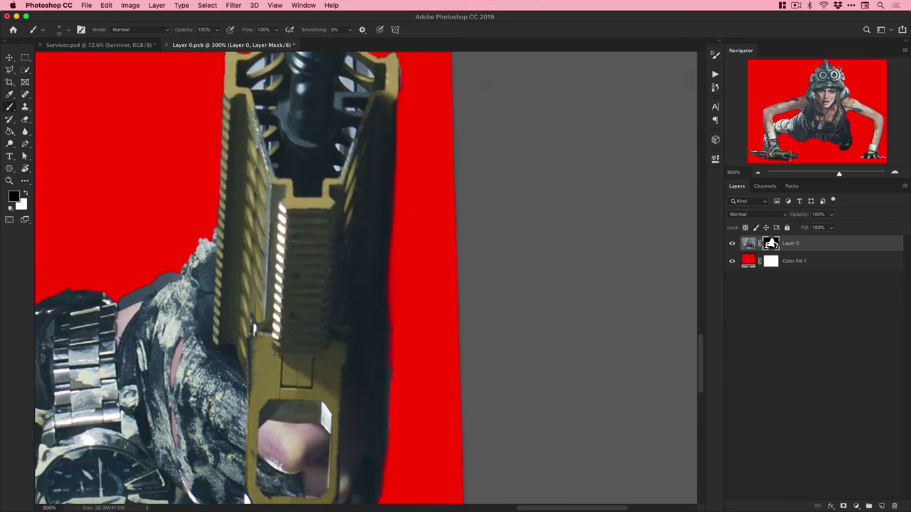
Trim the dark strip beside the handguard and trigger opening on the mask, undoing the stray strokes.
{"action": "left_click_drag", "start_coordinate": [399, 108], "coordinate": [395, 305]}
{"action": "mouse_move", "coordinate": [390, 327]}
{"action": "left_mouse_down"}
{"action": "mouse_move", "coordinate": [395, 258]}
{"action": "mouse_move", "coordinate": [399, 308]}
{"action": "left_mouse_up"}
{"action": "mouse_move", "coordinate": [397, 189]}
{"action": "left_mouse_down"}
{"action": "mouse_move", "coordinate": [392, 417]}
{"action": "mouse_move", "coordinate": [387, 275]}
{"action": "left_mouse_up"}
{"action": "key", "text": "super+z"}
{"action": "key", "text": "super+z"}
{"action": "mouse_move", "coordinate": [351, 367]}
{"action": "left_mouse_down"}
{"action": "mouse_move", "coordinate": [352, 342]}
{"action": "mouse_move", "coordinate": [357, 397]}
{"action": "mouse_move", "coordinate": [363, 342]}
{"action": "left_mouse_up"}
{"action": "key", "text": "super+z"}
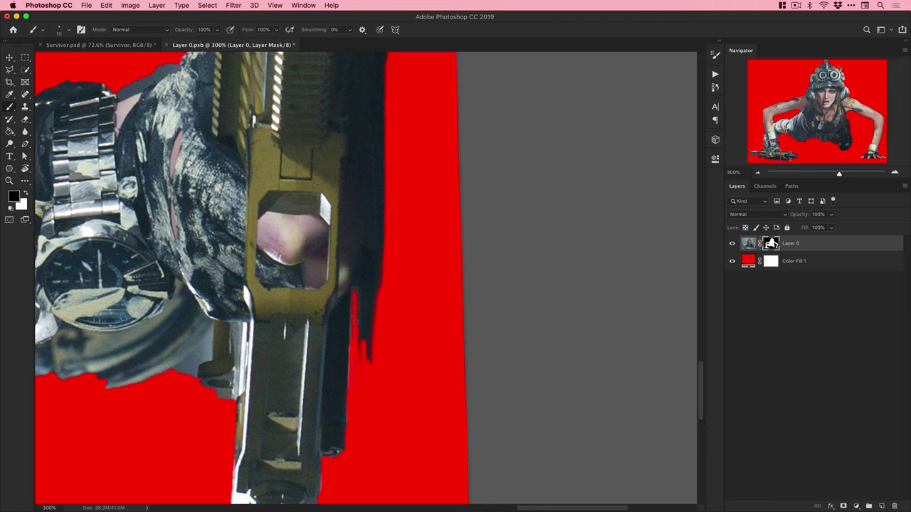
Mask out the remaining shadow from the trigger opening up to the front of the handguard, tight to the gun.
{"action": "left_click_drag", "start_coordinate": [357, 292], "coordinate": [377, 296]}
{"action": "scroll", "coordinate": [379, 294], "scroll_direction": "up", "scroll_amount": 2}
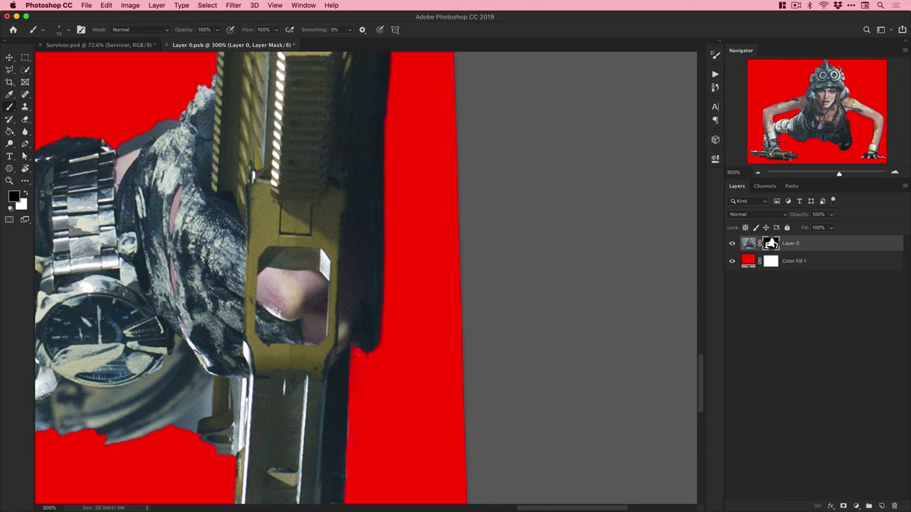
{"action": "mouse_move", "coordinate": [363, 353]}
{"action": "left_mouse_down"}
{"action": "mouse_move", "coordinate": [364, 191]}
{"action": "mouse_move", "coordinate": [363, 347]}
{"action": "mouse_move", "coordinate": [380, 193]}
{"action": "left_mouse_up"}
{"action": "scroll", "coordinate": [385, 178], "scroll_direction": "up", "scroll_amount": 5}
{"action": "left_click_drag", "start_coordinate": [383, 94], "coordinate": [372, 263]}
{"action": "mouse_move", "coordinate": [354, 329]}
{"action": "left_mouse_down"}
{"action": "mouse_move", "coordinate": [359, 206]}
{"action": "mouse_move", "coordinate": [379, 109]}
{"action": "mouse_move", "coordinate": [363, 340]}
{"action": "mouse_move", "coordinate": [361, 208]}
{"action": "mouse_move", "coordinate": [365, 330]}
{"action": "mouse_move", "coordinate": [377, 206]}
{"action": "left_mouse_up"}
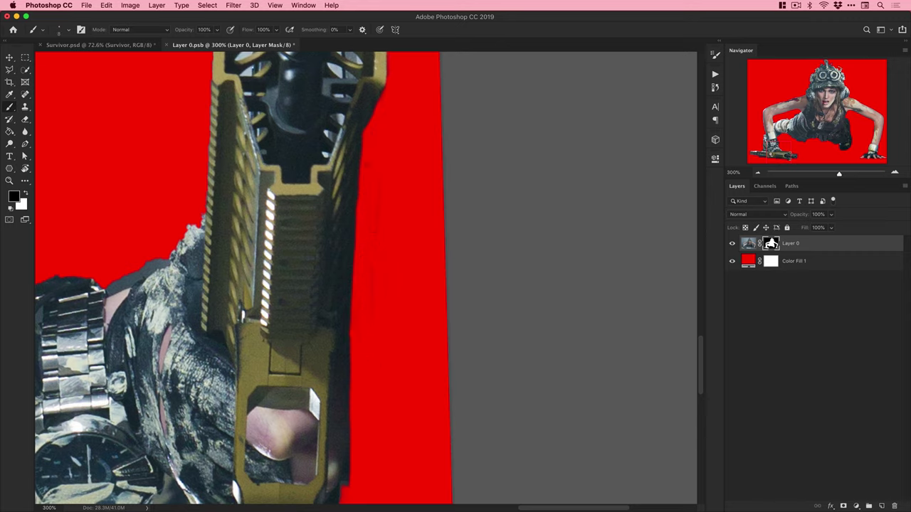
Reset the canvas rotation and check the mask edges around the gun's handguard and muzzle.
{"action": "key", "text": "r"}
{"action": "left_click", "coordinate": [148, 31]}
{"action": "key", "text": "super+minus"}
{"action": "key", "text": "super+minus"}
{"action": "key", "text": "b"}
{"action": "scroll", "coordinate": [443, 284], "scroll_direction": "up", "scroll_amount": 4}
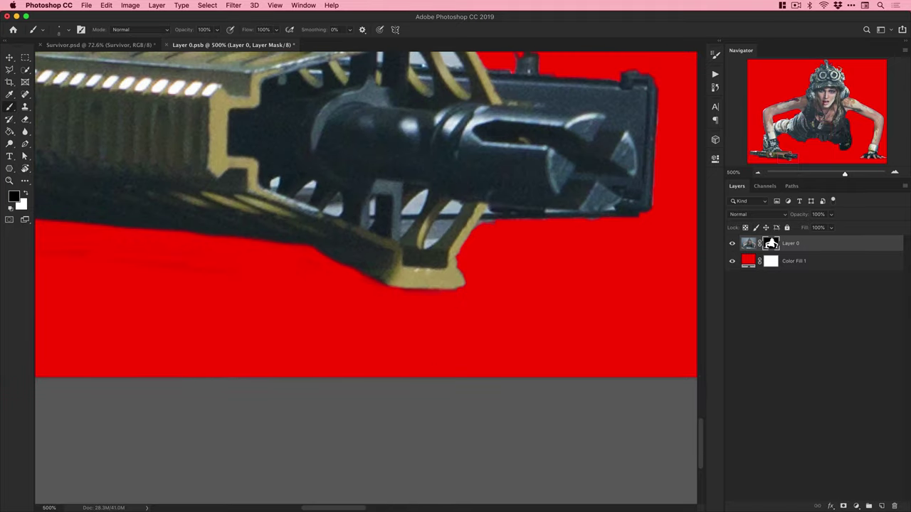
{"action": "key", "text": "super+minus"}
{"action": "key", "text": "super+minus"}
{"action": "key", "text": "super+minus"}
{"action": "key", "text": "super+minus"}
{"action": "key", "text": "super+minus"}
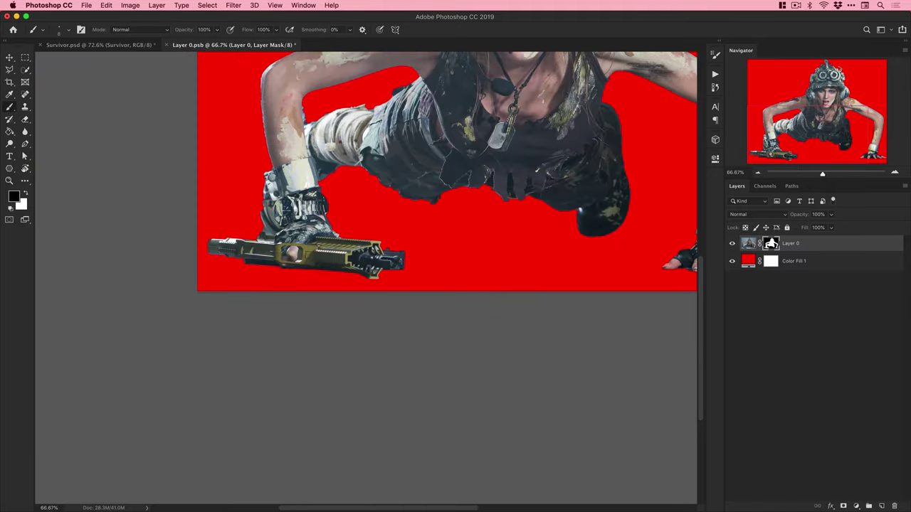
Mask out the leftover backdrop between the woman's forearm and her wrapped clothing with black.
{"action": "left_click_drag", "start_coordinate": [501, 188], "coordinate": [479, 314]}
{"action": "key", "text": "super+space"}
{"action": "left_click_drag", "start_coordinate": [265, 197], "coordinate": [300, 195]}
{"action": "key", "text": "b"}
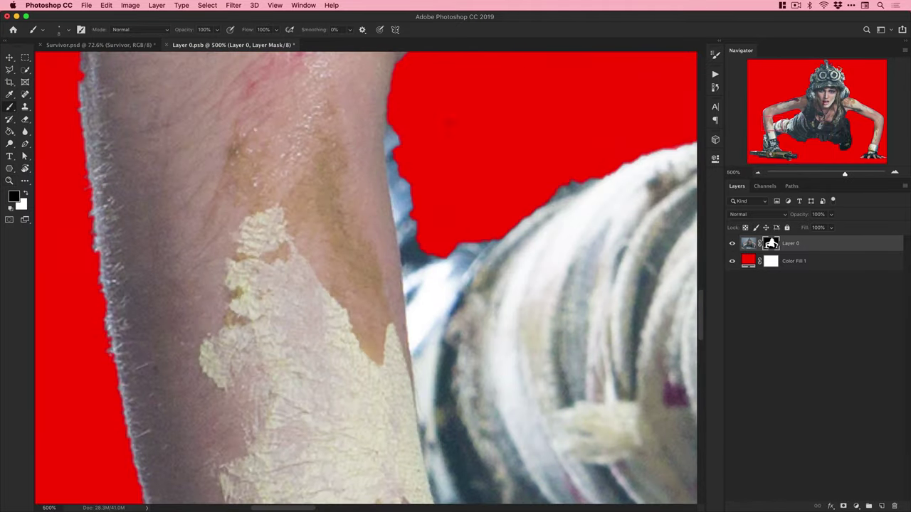
{"action": "mouse_move", "coordinate": [390, 122]}
{"action": "left_mouse_down"}
{"action": "mouse_move", "coordinate": [407, 271]}
{"action": "mouse_move", "coordinate": [387, 120]}
{"action": "left_mouse_up"}
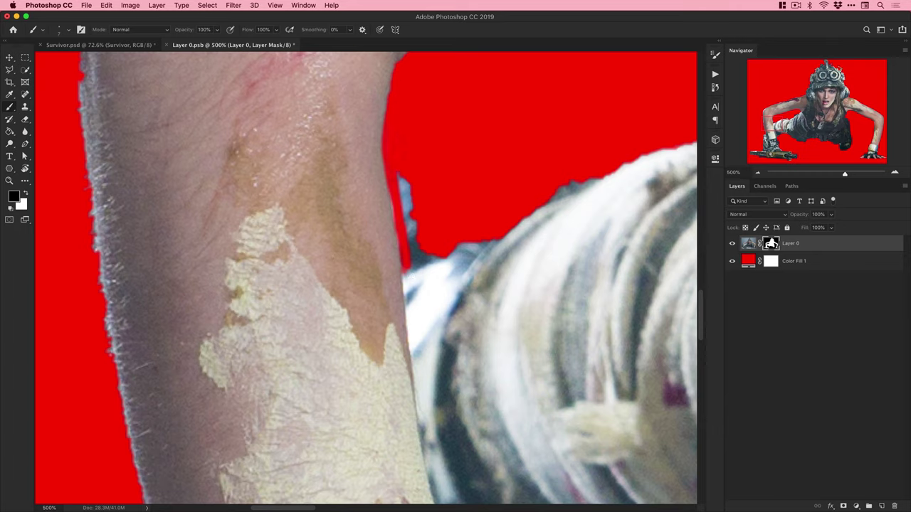
{"action": "left_click_drag", "start_coordinate": [401, 176], "coordinate": [411, 235]}
{"action": "left_click_drag", "start_coordinate": [554, 196], "coordinate": [588, 186]}
Examine the mask edges along the woman's bent forearm and wristband.
{"action": "key", "text": "super+minus"}
{"action": "key", "text": "super+minus"}
{"action": "key", "text": "super+minus"}
{"action": "key", "text": "super+minus"}
{"action": "left_click", "coordinate": [316, 282], "text": "super"}
{"action": "left_click", "coordinate": [316, 282], "text": "super"}
{"action": "key", "text": "x"}
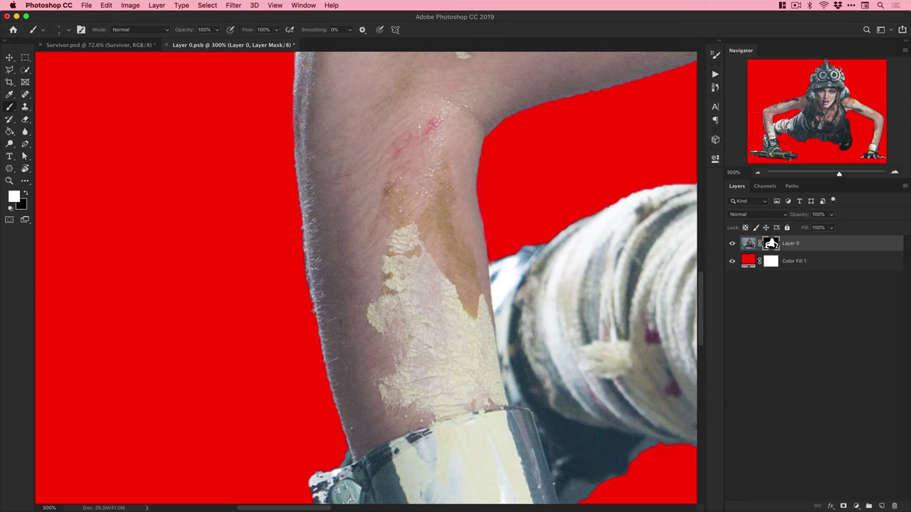
{"action": "key", "text": "x"}
{"action": "key", "text": "super+minus"}
{"action": "key", "text": "super+minus"}
{"action": "key", "text": "super+minus"}
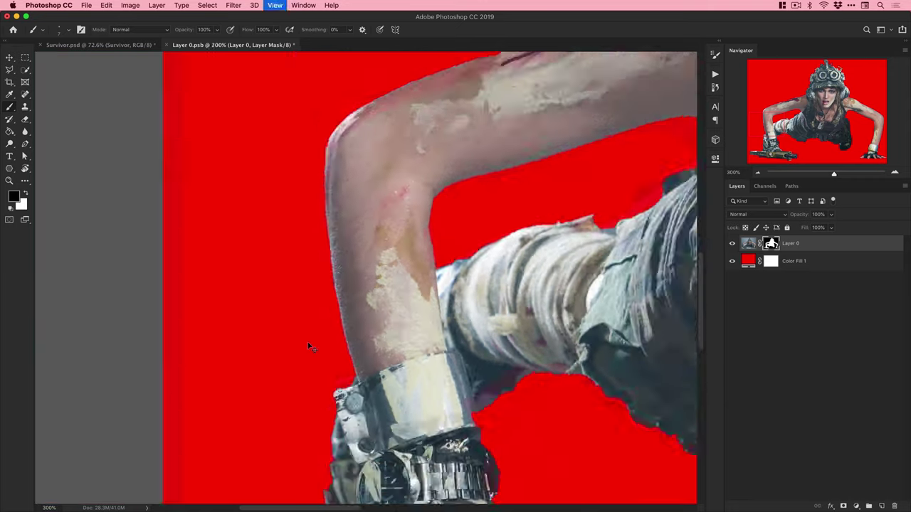
Restore the upper edge of the paint-streaked arm by brushing white on Layer 0's mask.
{"action": "left_click", "coordinate": [456, 198], "text": "super"}
{"action": "left_click", "coordinate": [456, 197], "text": "super"}
{"action": "left_click", "coordinate": [455, 197], "text": "super"}
{"action": "key", "text": "x"}
{"action": "mouse_move", "coordinate": [417, 214]}
{"action": "left_mouse_down"}
{"action": "mouse_move", "coordinate": [521, 175]}
{"action": "mouse_move", "coordinate": [394, 226]}
{"action": "left_mouse_up"}
{"action": "left_click_drag", "start_coordinate": [480, 176], "coordinate": [548, 161]}
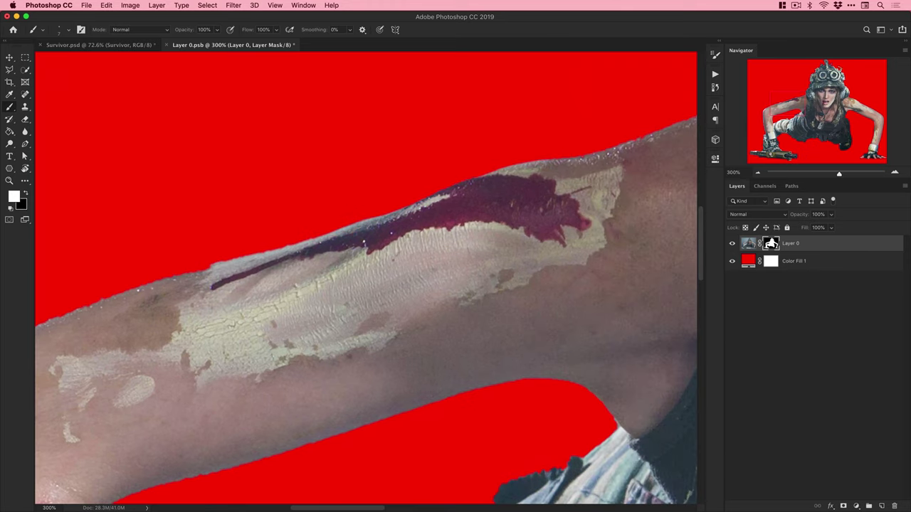
Mask out the gold coil and the backdrop remnant beside the helmet's goggles with black.
{"action": "mouse_move", "coordinate": [670, 209]}
{"action": "left_mouse_down"}
{"action": "mouse_move", "coordinate": [415, 303]}
{"action": "mouse_move", "coordinate": [306, 466]}
{"action": "left_mouse_up"}
{"action": "left_click_drag", "start_coordinate": [591, 178], "coordinate": [226, 416]}
{"action": "scroll", "coordinate": [497, 254], "scroll_direction": "up", "scroll_amount": 5}
{"action": "scroll", "coordinate": [496, 255], "scroll_direction": "right", "scroll_amount": 4}
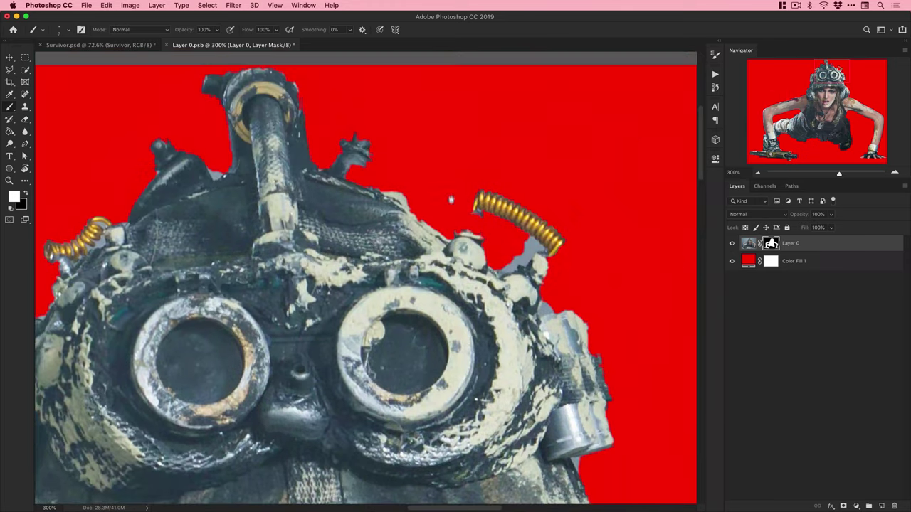
{"action": "key", "text": "x"}
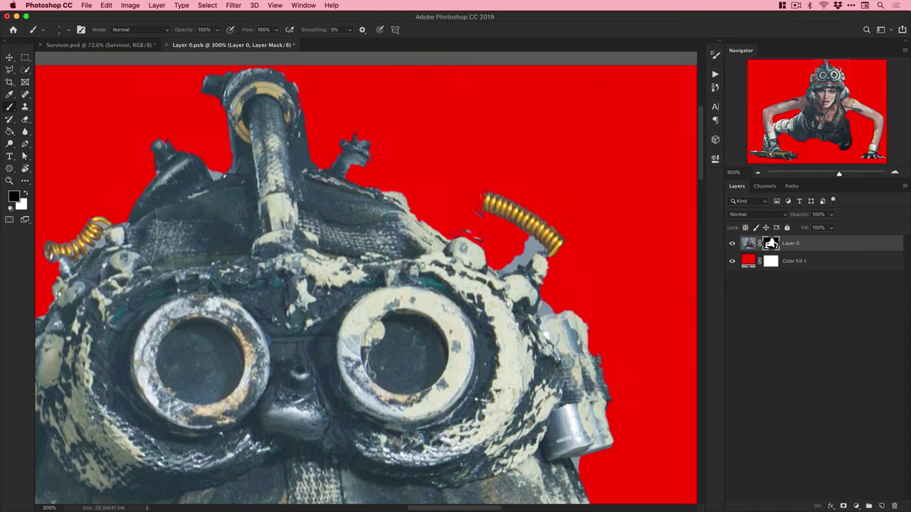
{"action": "left_click_drag", "start_coordinate": [484, 198], "coordinate": [560, 243]}
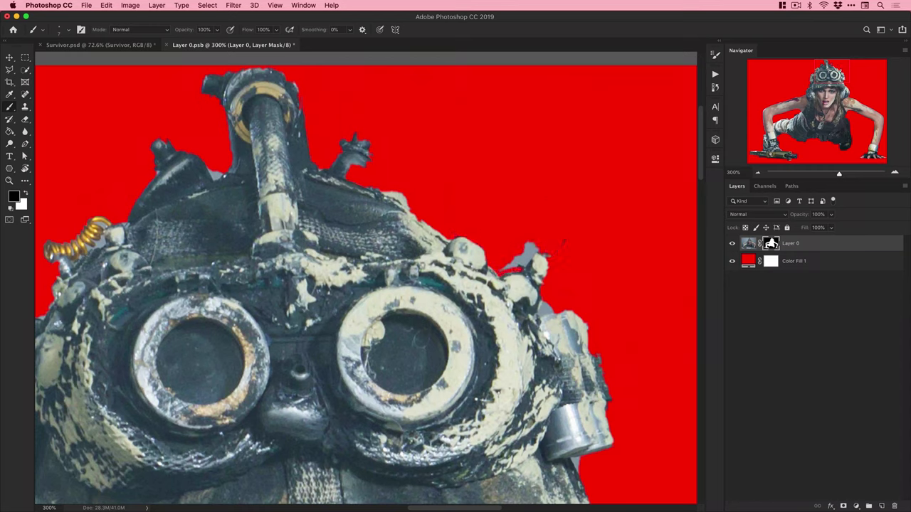
{"action": "left_click_drag", "start_coordinate": [515, 247], "coordinate": [535, 259]}
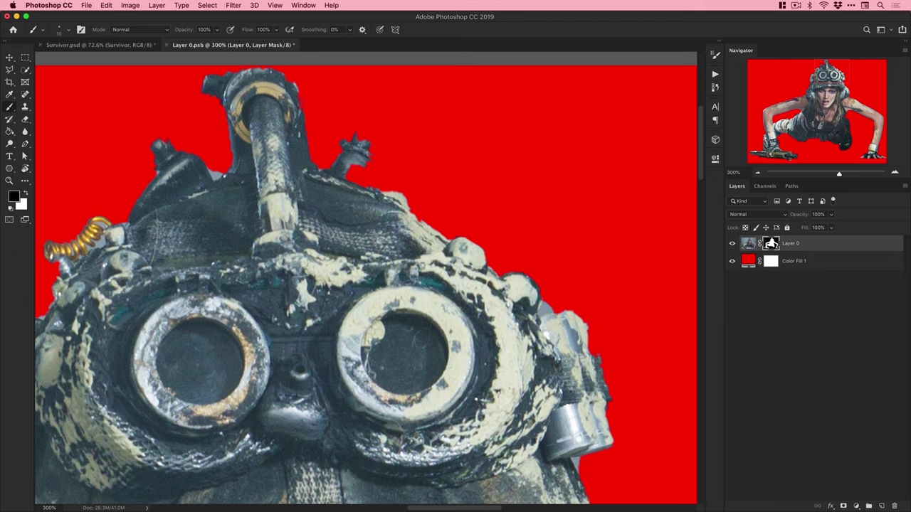
Restore the knob on the helmet's top with white on Layer 0's mask and trim the backdrop around it with black.
{"action": "key", "text": "x"}
{"action": "mouse_move", "coordinate": [352, 178]}
{"action": "left_mouse_down"}
{"action": "mouse_move", "coordinate": [356, 117]}
{"action": "mouse_move", "coordinate": [408, 209]}
{"action": "left_mouse_up"}
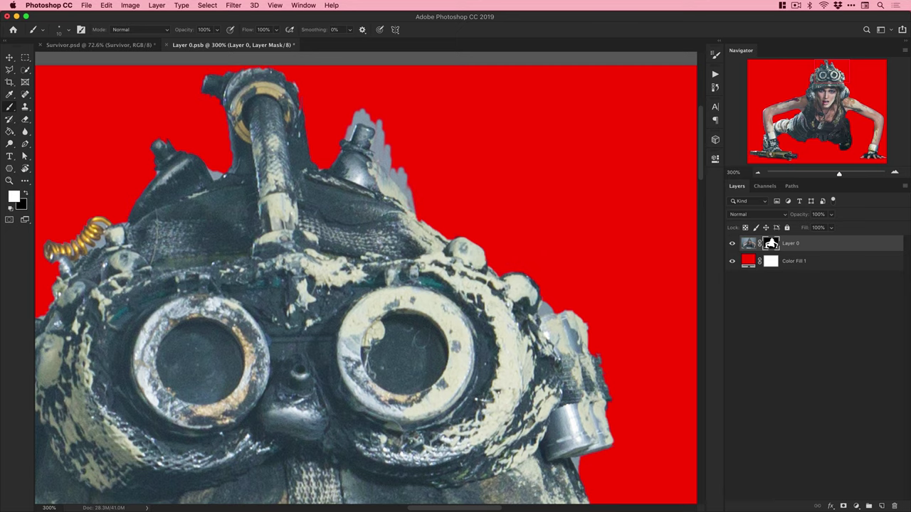
{"action": "left_click", "coordinate": [377, 156], "text": "super"}
{"action": "left_click", "coordinate": [377, 155], "text": "super"}
{"action": "key", "text": "x"}
{"action": "mouse_move", "coordinate": [327, 127]}
{"action": "left_mouse_down"}
{"action": "mouse_move", "coordinate": [335, 98]}
{"action": "mouse_move", "coordinate": [352, 85]}
{"action": "mouse_move", "coordinate": [375, 104]}
{"action": "mouse_move", "coordinate": [385, 137]}
{"action": "mouse_move", "coordinate": [377, 151]}
{"action": "mouse_move", "coordinate": [386, 162]}
{"action": "mouse_move", "coordinate": [395, 157]}
{"action": "mouse_move", "coordinate": [396, 178]}
{"action": "mouse_move", "coordinate": [434, 249]}
{"action": "mouse_move", "coordinate": [407, 179]}
{"action": "mouse_move", "coordinate": [423, 183]}
{"action": "left_mouse_up"}
{"action": "key", "text": "x"}
Compare the helmet's side beside the goggles with Layer 0's mask disabled and re-enabled.
{"action": "key", "text": "super+1"}
{"action": "key", "text": "z"}
{"action": "left_click", "coordinate": [284, 287]}
{"action": "left_click", "coordinate": [285, 287]}
{"action": "left_click", "coordinate": [773, 244], "text": "shift"}
{"action": "left_click", "coordinate": [774, 244], "text": "shift"}
{"action": "left_click", "coordinate": [220, 326]}
{"action": "left_click", "coordinate": [773, 244], "text": "shift"}
{"action": "left_click", "coordinate": [773, 244], "text": "shift"}
Refine Layer 0's mask along the helmet's side studs, alternating white to restore detail and black to remove fringe.
{"action": "key", "text": "b"}
{"action": "mouse_move", "coordinate": [284, 341]}
{"action": "left_mouse_down"}
{"action": "mouse_move", "coordinate": [302, 340]}
{"action": "mouse_move", "coordinate": [419, 242]}
{"action": "left_mouse_up"}
{"action": "key", "text": "x"}
{"action": "key", "text": "x"}
{"action": "mouse_move", "coordinate": [229, 344]}
{"action": "left_mouse_down"}
{"action": "mouse_move", "coordinate": [253, 300]}
{"action": "mouse_move", "coordinate": [219, 385]}
{"action": "left_mouse_up"}
{"action": "key", "text": "x"}
{"action": "mouse_move", "coordinate": [313, 193]}
{"action": "left_mouse_down"}
{"action": "mouse_move", "coordinate": [290, 270]}
{"action": "mouse_move", "coordinate": [322, 235]}
{"action": "mouse_move", "coordinate": [377, 250]}
{"action": "mouse_move", "coordinate": [391, 220]}
{"action": "mouse_move", "coordinate": [365, 212]}
{"action": "mouse_move", "coordinate": [334, 256]}
{"action": "mouse_move", "coordinate": [384, 236]}
{"action": "mouse_move", "coordinate": [370, 229]}
{"action": "left_mouse_up"}
{"action": "key", "text": "x"}
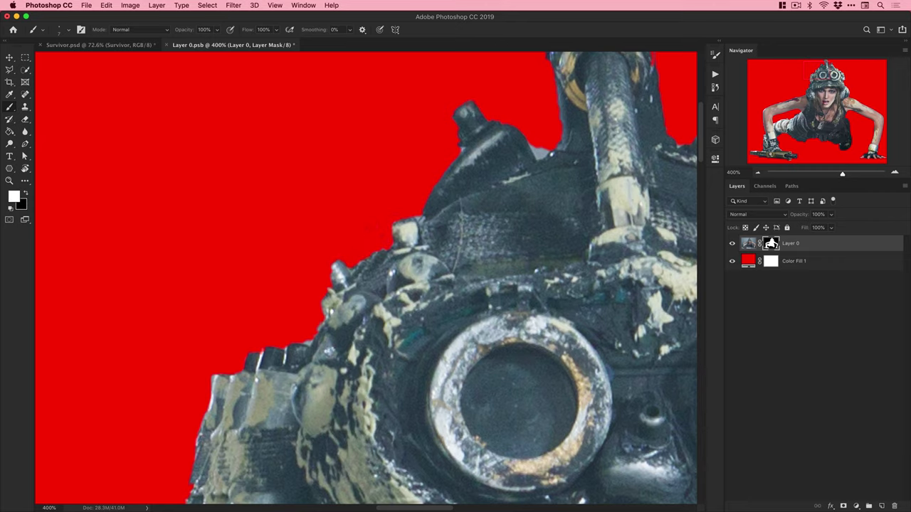
Mask out the thin fringe beneath the gloved hand's thumb with black and check the other fingertips' edges.
{"action": "key", "text": "super+minus"}
{"action": "key", "text": "super+0"}
{"action": "mouse_move", "coordinate": [603, 481]}
{"action": "left_mouse_down"}
{"action": "mouse_move", "coordinate": [534, 479]}
{"action": "mouse_move", "coordinate": [506, 335]}
{"action": "left_mouse_up"}
{"action": "left_click", "coordinate": [542, 464], "text": "super"}
{"action": "left_click", "coordinate": [542, 465], "text": "super"}
{"action": "left_click", "coordinate": [541, 464], "text": "super"}
{"action": "key", "text": "x"}
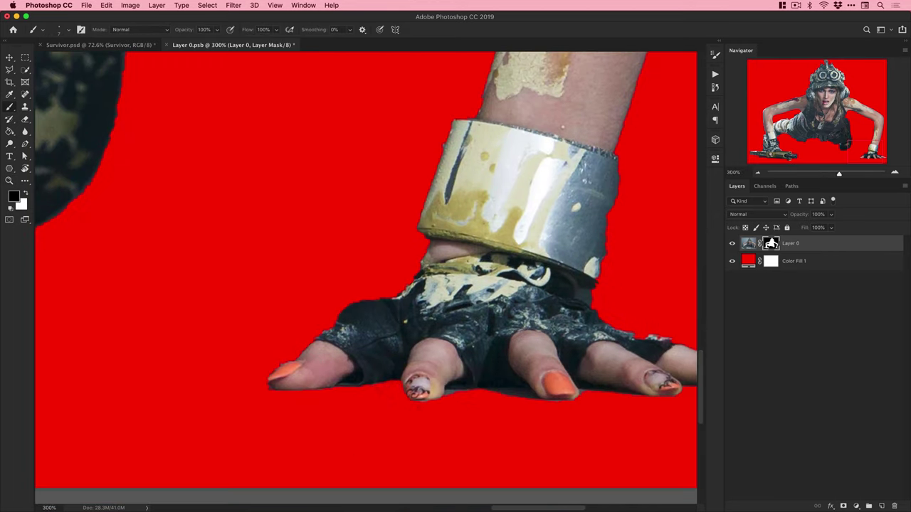
{"action": "key", "text": "super+z"}
{"action": "left_click_drag", "start_coordinate": [270, 389], "coordinate": [280, 391]}
{"action": "key", "text": "x"}
{"action": "key", "text": "x"}
{"action": "left_click_drag", "start_coordinate": [426, 295], "coordinate": [294, 319]}
{"action": "key", "text": "x"}
{"action": "key", "text": "x"}
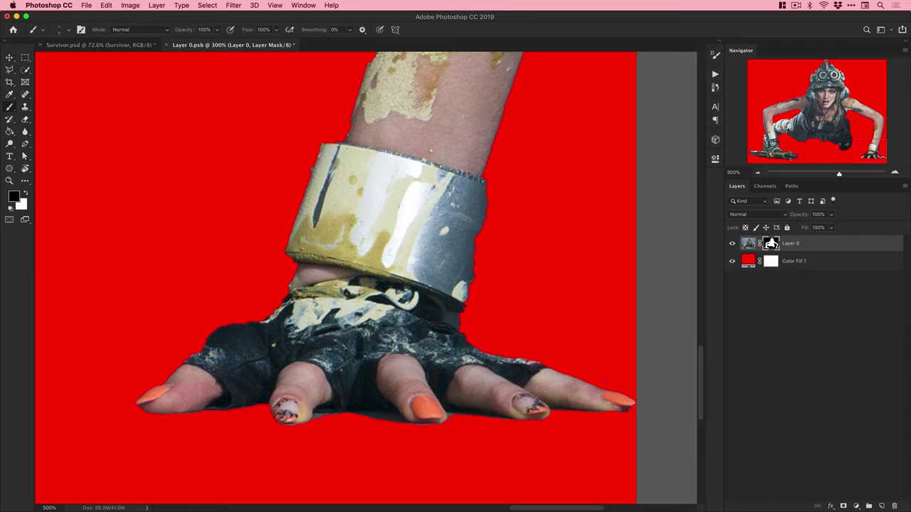
{"action": "key", "text": "x"}
{"action": "key", "text": "x"}
{"action": "key", "text": "super+0"}
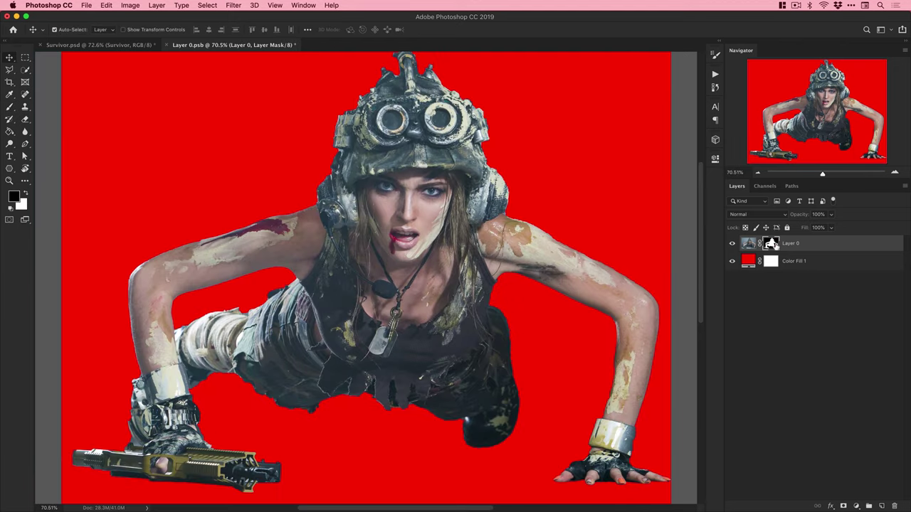
Restore the blurred boot behind the wrapped leg with white on the mask and trim its outer edge with black.
{"action": "left_click_drag", "start_coordinate": [169, 316], "coordinate": [231, 315]}
{"action": "key", "text": "x"}
{"action": "mouse_move", "coordinate": [196, 291]}
{"action": "left_mouse_down"}
{"action": "mouse_move", "coordinate": [194, 345]}
{"action": "mouse_move", "coordinate": [184, 270]}
{"action": "mouse_move", "coordinate": [228, 328]}
{"action": "mouse_move", "coordinate": [249, 246]}
{"action": "mouse_move", "coordinate": [303, 284]}
{"action": "left_mouse_up"}
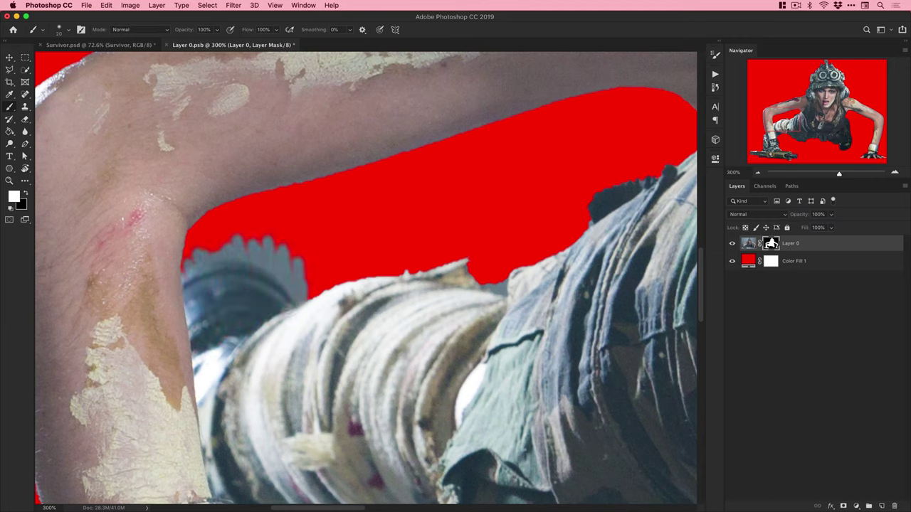
{"action": "key", "text": "x"}
{"action": "mouse_move", "coordinate": [214, 264]}
{"action": "left_mouse_down"}
{"action": "mouse_move", "coordinate": [185, 257]}
{"action": "mouse_move", "coordinate": [249, 254]}
{"action": "mouse_move", "coordinate": [302, 285]}
{"action": "left_mouse_up"}
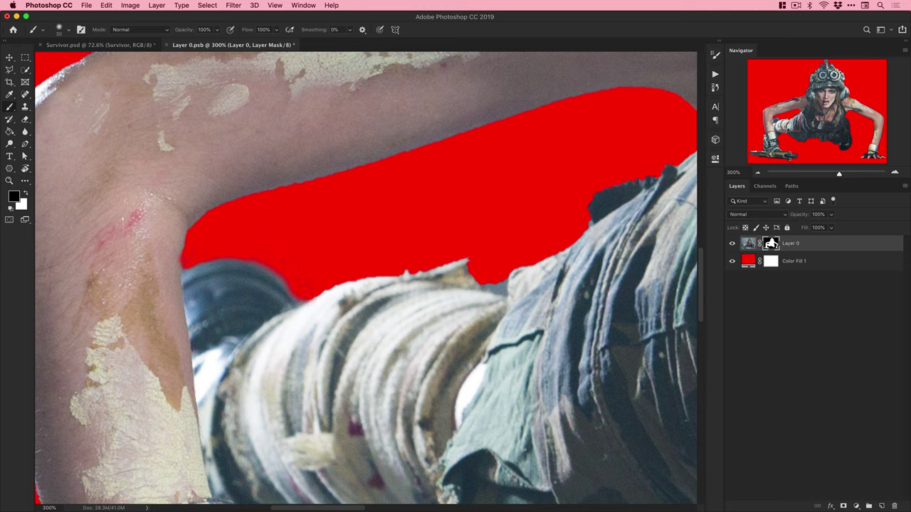
{"action": "mouse_move", "coordinate": [303, 288]}
{"action": "left_mouse_down"}
{"action": "mouse_move", "coordinate": [221, 251]}
{"action": "mouse_move", "coordinate": [177, 272]}
{"action": "left_mouse_up"}
{"action": "key", "text": "x"}
{"action": "key", "text": "bracketleft"}
{"action": "key", "text": "bracketleft"}
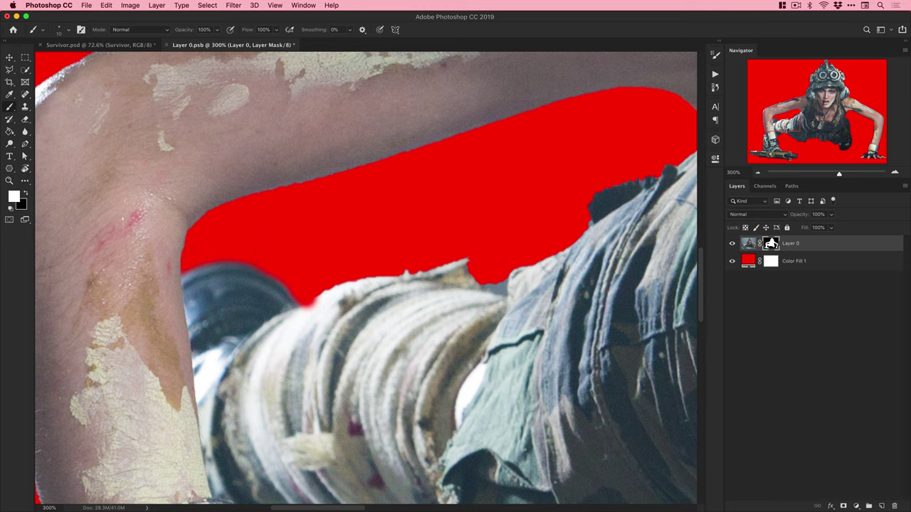
Hide the red Color Fill 1 layer and return to the Survivor.psd document.
{"action": "key", "text": "super+0"}
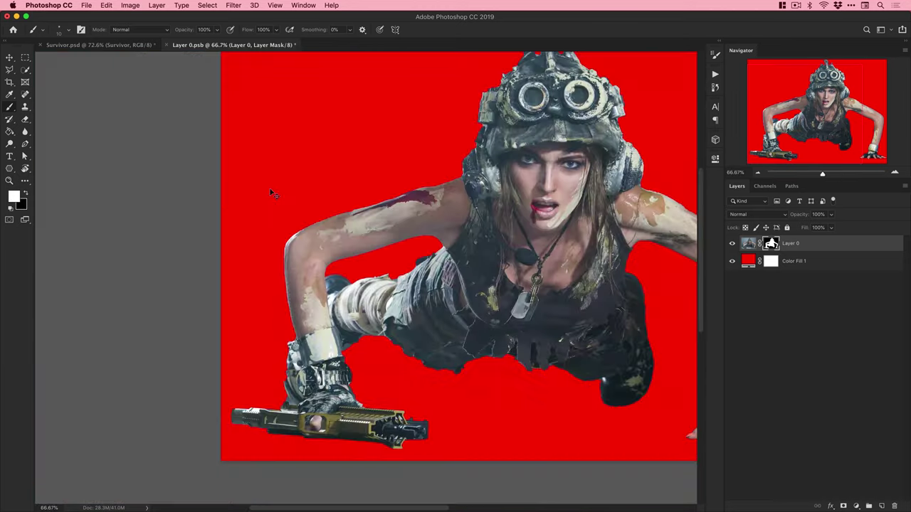
{"action": "key", "text": "v"}
{"action": "left_click", "coordinate": [732, 260]}
{"action": "left_click", "coordinate": [125, 47]}
Preview the mech image AdobeStock_59827113.jpeg in Finder and open it in Photoshop.
{"action": "key", "text": "super+Tab"}
{"action": "left_click", "coordinate": [301, 190]}
{"action": "key", "text": "space"}
{"action": "key", "text": "space"}
{"action": "left_click_drag", "start_coordinate": [301, 190], "coordinate": [375, 224]}
{"action": "key", "text": "super+Tab"}
Select the white backdrop with Color Range, invert the selection and cut out the mech.
{"action": "left_click", "coordinate": [205, 5]}
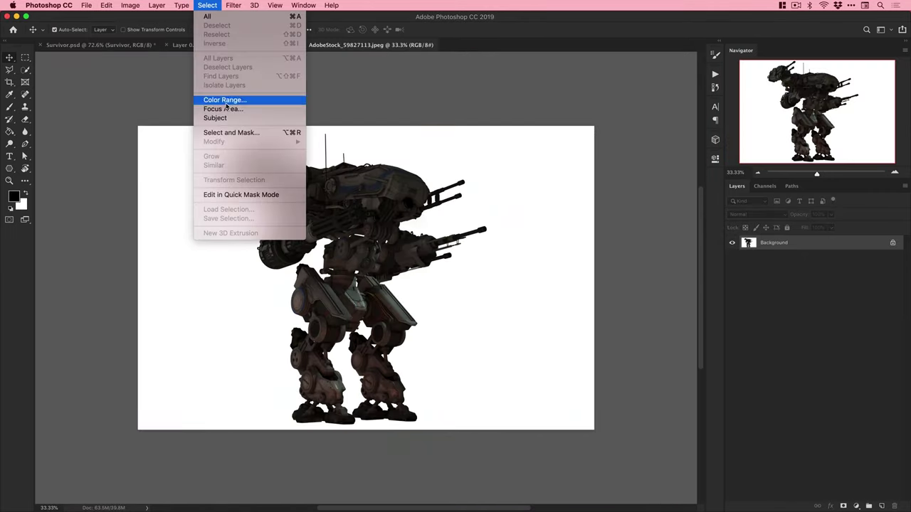
{"action": "left_click", "coordinate": [222, 98]}
{"action": "left_click", "coordinate": [672, 167]}
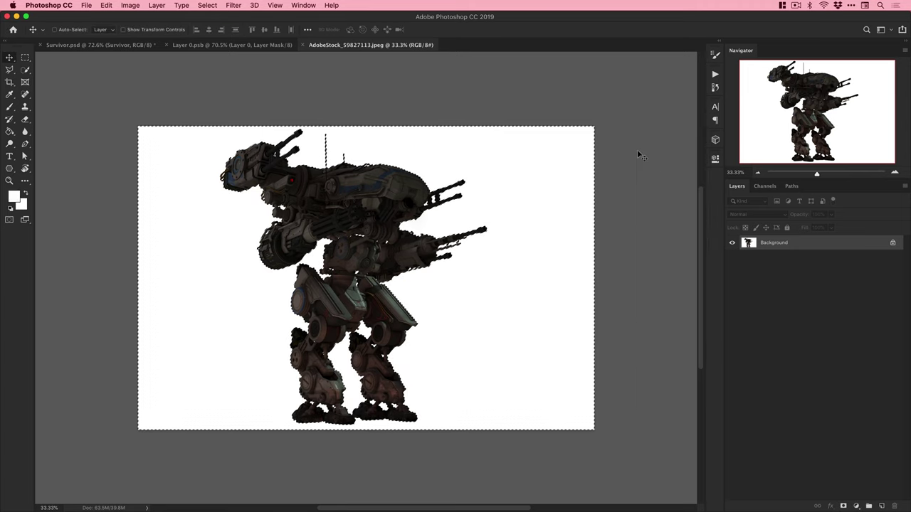
{"action": "key", "text": "super+shift+i"}
{"action": "key", "text": "super+x"}
Paste the mech into Survivor.psd and convert its layer to a smart object.
{"action": "left_click", "coordinate": [136, 45]}
{"action": "key", "text": "super+v"}
{"action": "right_click", "coordinate": [777, 244]}
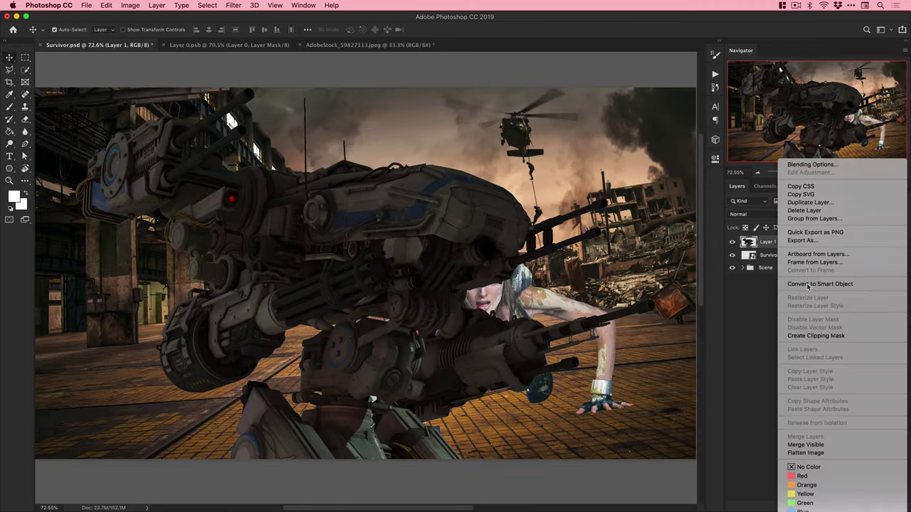
{"action": "left_click", "coordinate": [809, 285]}
Close the mech source image without saving and save Survivor.psd.
{"action": "left_click", "coordinate": [360, 46]}
{"action": "key", "text": "super+w"}
{"action": "key", "text": "d"}
{"action": "left_click", "coordinate": [123, 45]}
{"action": "key", "text": "super+s"}
Rename the pasted mech layer as Mech 1.
{"action": "double_click", "coordinate": [770, 243]}
{"action": "type", "text": "Mech 1"}
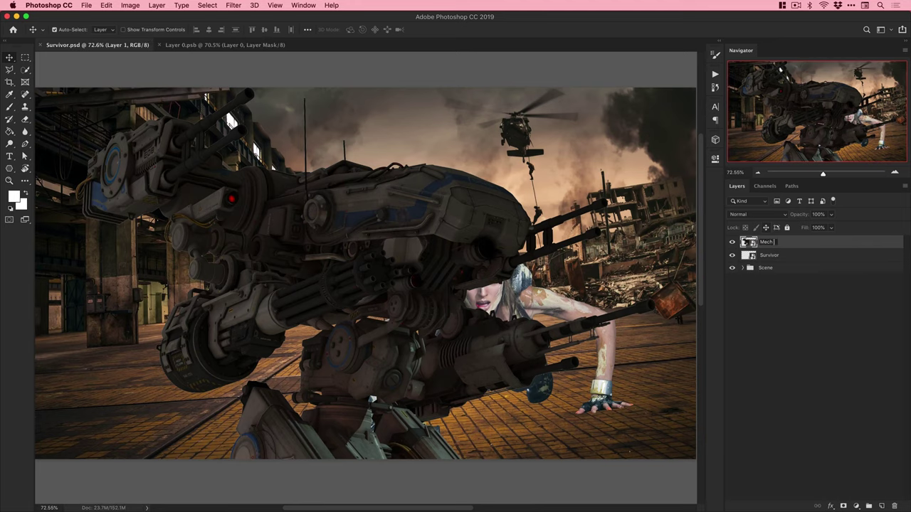
{"action": "key", "text": "Return"}
Scale Mech 1 down and stand it on the ground in front of the warehouse columns.
{"action": "key", "text": "super+minus"}
{"action": "key", "text": "super+minus"}
{"action": "key", "text": "super+t"}
{"action": "left_click_drag", "start_coordinate": [166, 147], "coordinate": [287, 283]}
{"action": "left_click_drag", "start_coordinate": [409, 371], "coordinate": [328, 249]}
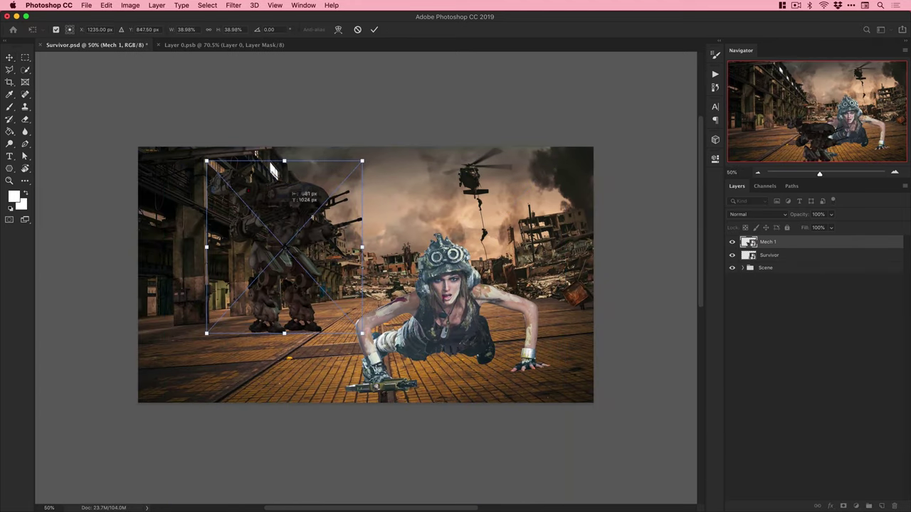
{"action": "left_click_drag", "start_coordinate": [362, 161], "coordinate": [323, 204]}
{"action": "key", "text": "Return"}
{"action": "left_click_drag", "start_coordinate": [274, 237], "coordinate": [289, 225]}
Apply a Puppet Warp to Mech 1 with pins on its head, guns, body and feet.
{"action": "left_click", "coordinate": [290, 238], "text": "super"}
{"action": "left_click", "coordinate": [290, 238], "text": "super"}
{"action": "left_click", "coordinate": [106, 5]}
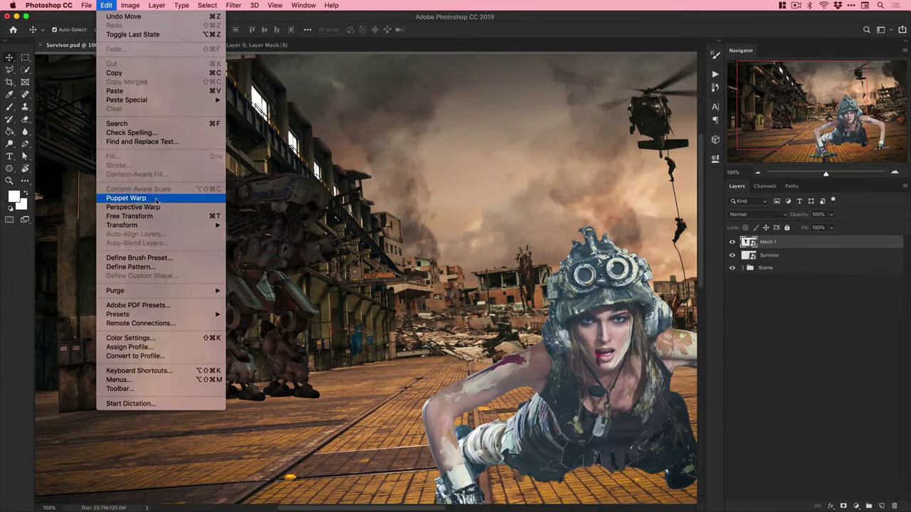
{"action": "left_click", "coordinate": [128, 208]}
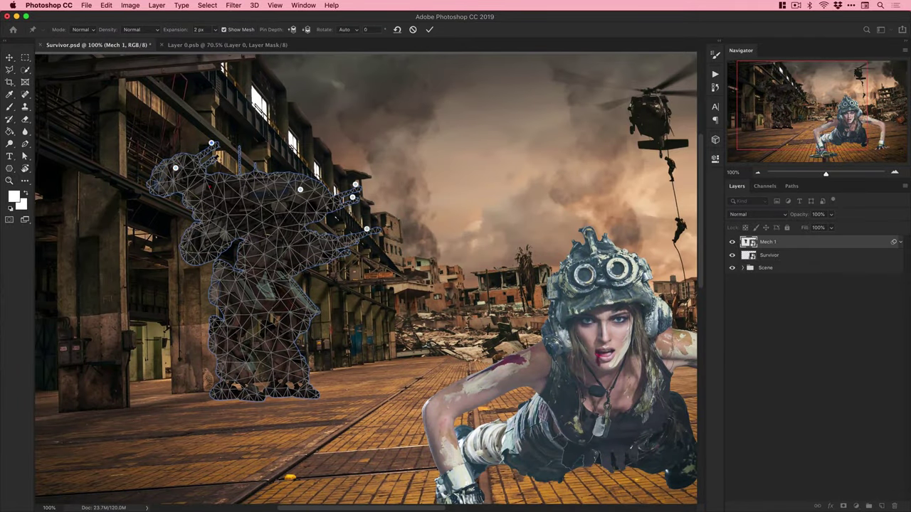
{"action": "left_click", "coordinate": [289, 370]}
{"action": "left_click_drag", "start_coordinate": [289, 371], "coordinate": [288, 382]}
{"action": "key", "text": "super+z"}
{"action": "key", "text": "super+z"}
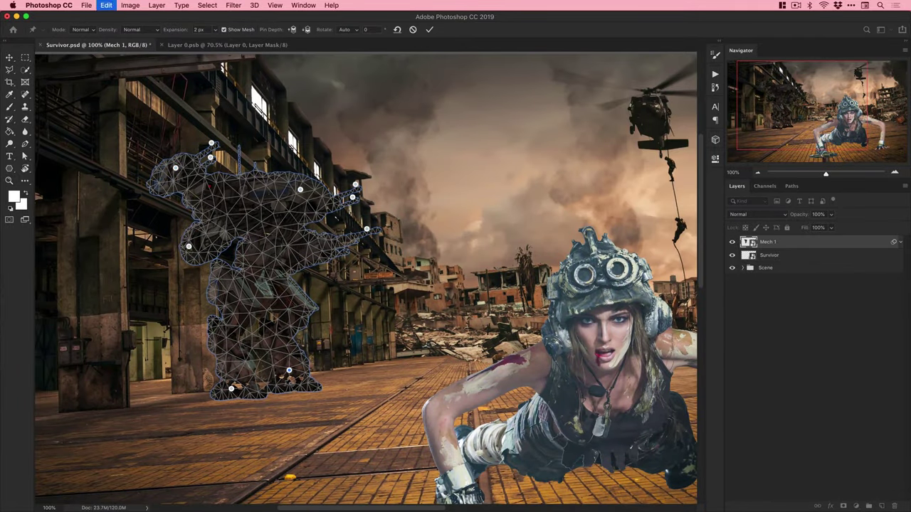
{"action": "key", "text": "Return"}
{"action": "scroll", "coordinate": [329, 311], "scroll_direction": "down", "scroll_amount": 2}
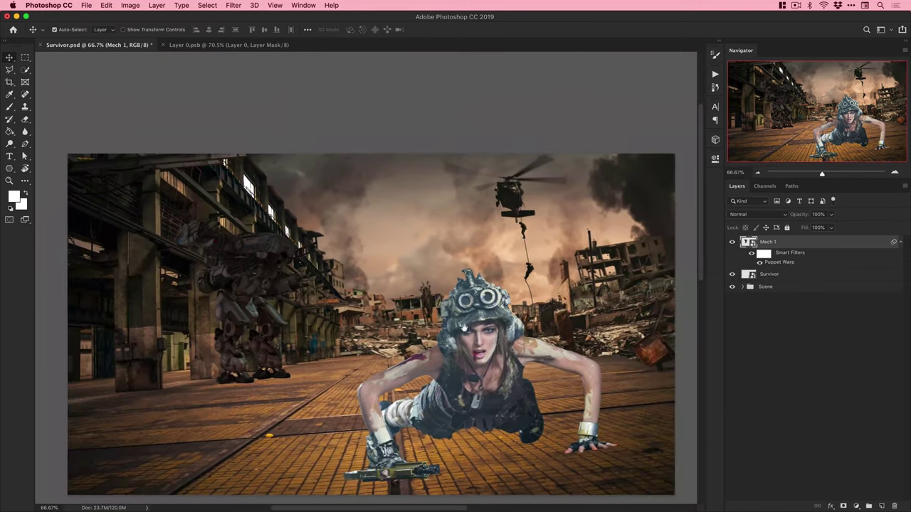
{"action": "left_click_drag", "start_coordinate": [464, 328], "coordinate": [455, 294]}
Preview the mech image AdobeStock_93428484.jpeg in Finder and open it in Photoshop.
{"action": "key", "text": "super+Tab"}
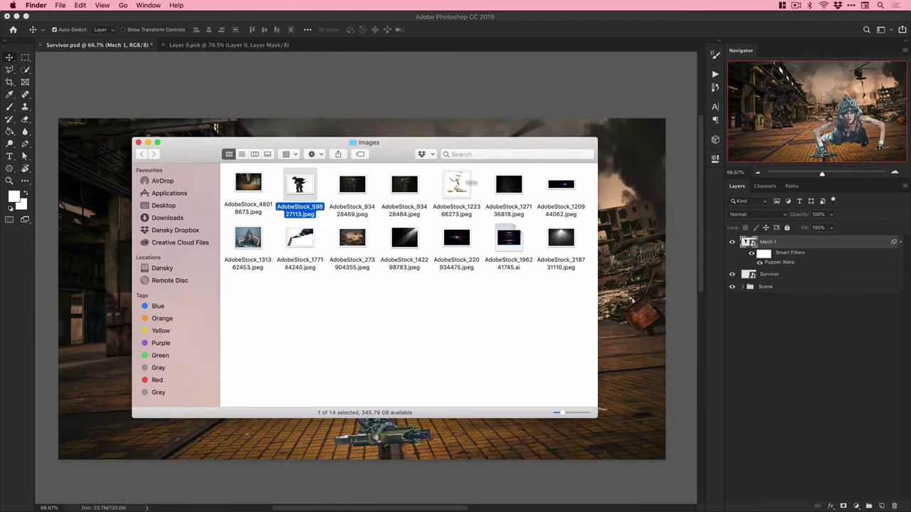
{"action": "left_click", "coordinate": [409, 187]}
{"action": "key", "text": "space"}
{"action": "key", "text": "space"}
{"action": "left_click_drag", "start_coordinate": [408, 187], "coordinate": [466, 509]}
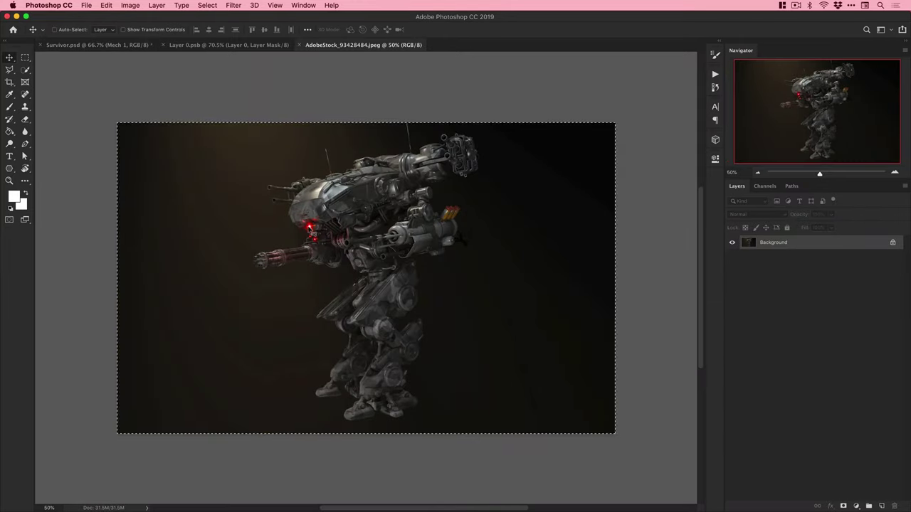
Cut out the second mech with Select Subject and a layer mask, and convert it to a smart object.
{"action": "left_click", "coordinate": [208, 6]}
{"action": "left_click", "coordinate": [233, 118]}
{"action": "left_click", "coordinate": [843, 504]}
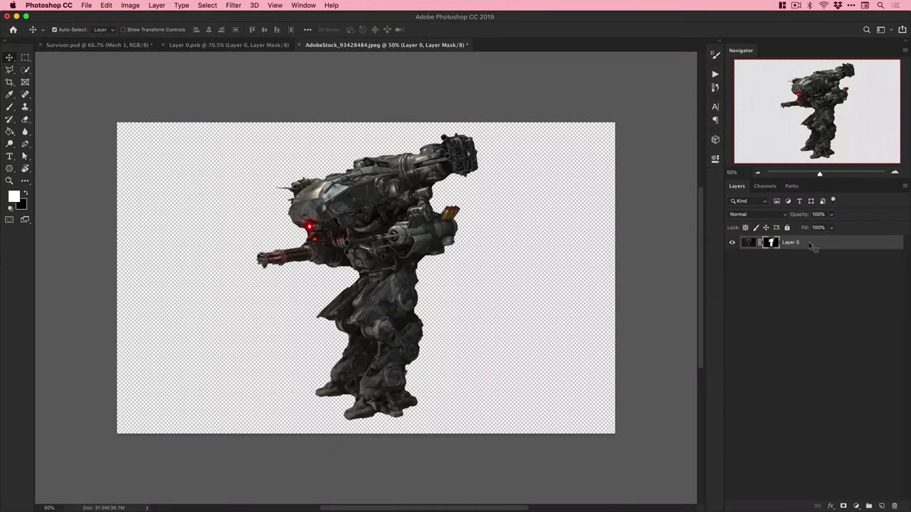
{"action": "right_click", "coordinate": [809, 243]}
Duplicate the second mech's layer into the Survivor.psd document.
{"action": "right_click", "coordinate": [790, 244]}
{"action": "left_click", "coordinate": [712, 176]}
{"action": "left_click", "coordinate": [414, 245]}
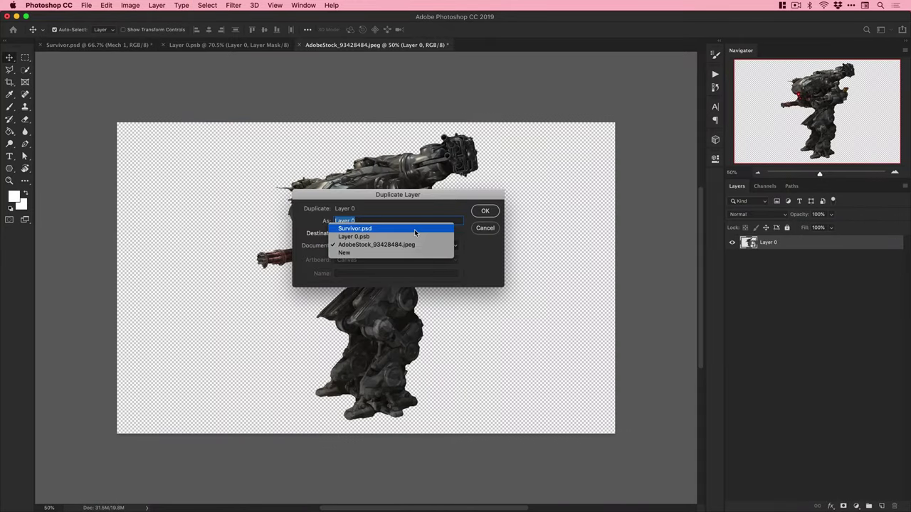
{"action": "left_click", "coordinate": [415, 229]}
{"action": "left_click", "coordinate": [485, 212]}
Close the second mech's source image without saving and rename its layer in Survivor.psd as Mech 2.
{"action": "key", "text": "super+w"}
{"action": "key", "text": "d"}
{"action": "left_click", "coordinate": [129, 44]}
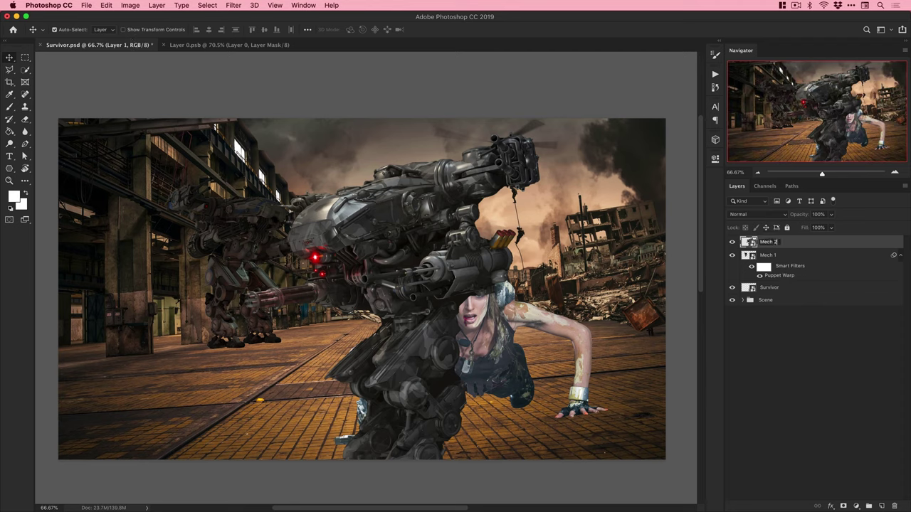
{"action": "key", "text": "Return"}
Scale Mech 2 down to about 21% and place it in the distance between Mech 1 and the woman.
{"action": "key", "text": "super+t"}
{"action": "left_click_drag", "start_coordinate": [539, 133], "coordinate": [428, 279]}
{"action": "left_click_drag", "start_coordinate": [401, 309], "coordinate": [371, 264]}
{"action": "left_click_drag", "start_coordinate": [327, 235], "coordinate": [335, 249]}
{"action": "key", "text": "Return"}
{"action": "key", "text": "super+t"}
{"action": "left_click", "coordinate": [105, 5]}
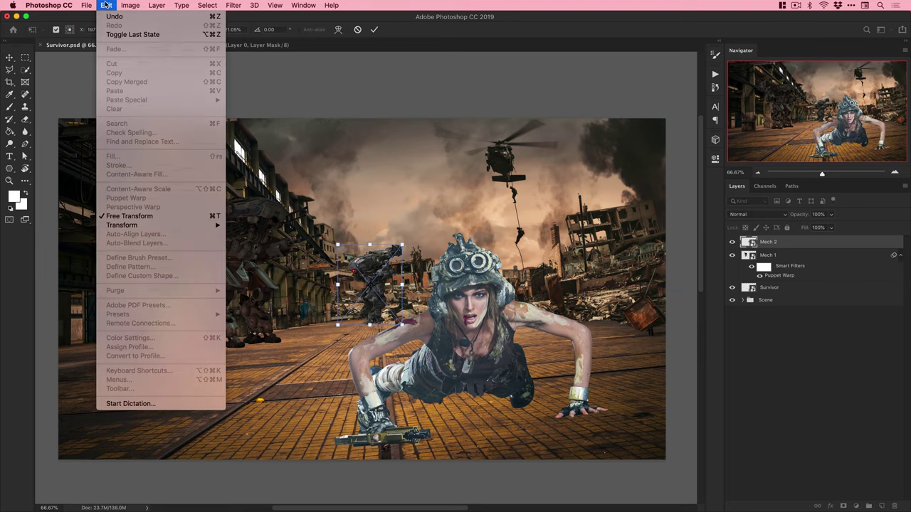
{"action": "left_click", "coordinate": [106, 5]}
{"action": "key", "text": "Return"}
Start a Puppet Warp on Mech 2 and pull its front foot slightly downward with a pin.
{"action": "left_click", "coordinate": [106, 5]}
{"action": "left_click", "coordinate": [135, 198]}
{"action": "key", "text": "super+plus"}
{"action": "key", "text": "super+plus"}
{"action": "left_click", "coordinate": [348, 393]}
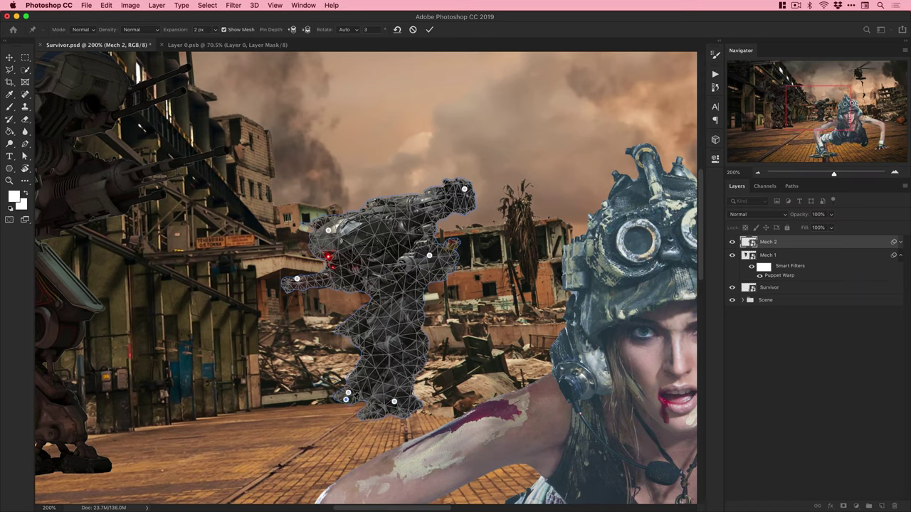
{"action": "left_click_drag", "start_coordinate": [348, 393], "coordinate": [345, 405]}
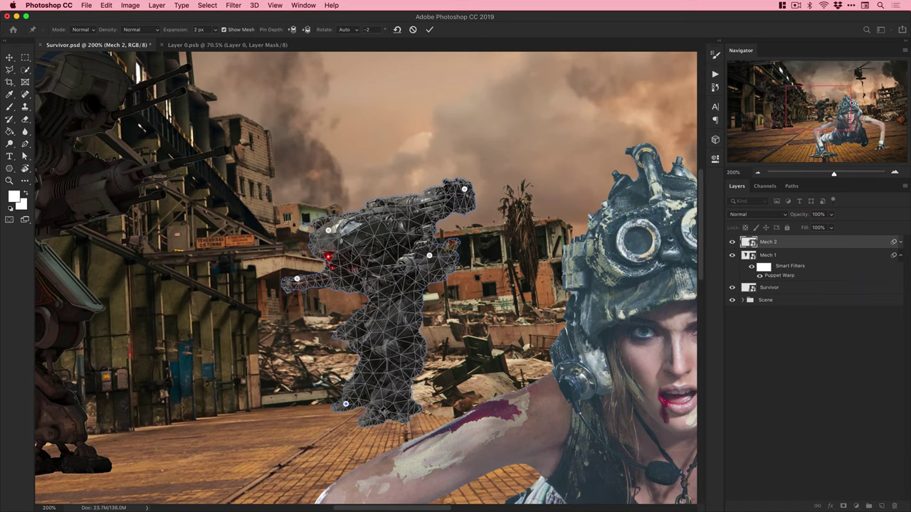
Add pins around Mech 2's feet, nudge the middle foot pin and apply the Puppet Warp.
{"action": "left_click", "coordinate": [367, 412]}
{"action": "left_click", "coordinate": [411, 406]}
{"action": "left_click", "coordinate": [360, 399]}
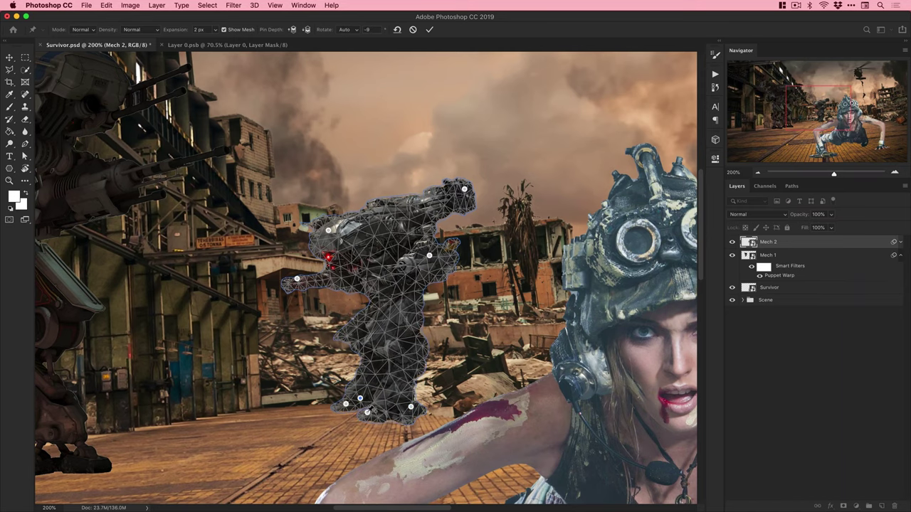
{"action": "left_click_drag", "start_coordinate": [367, 413], "coordinate": [366, 415]}
{"action": "key", "text": "Return"}
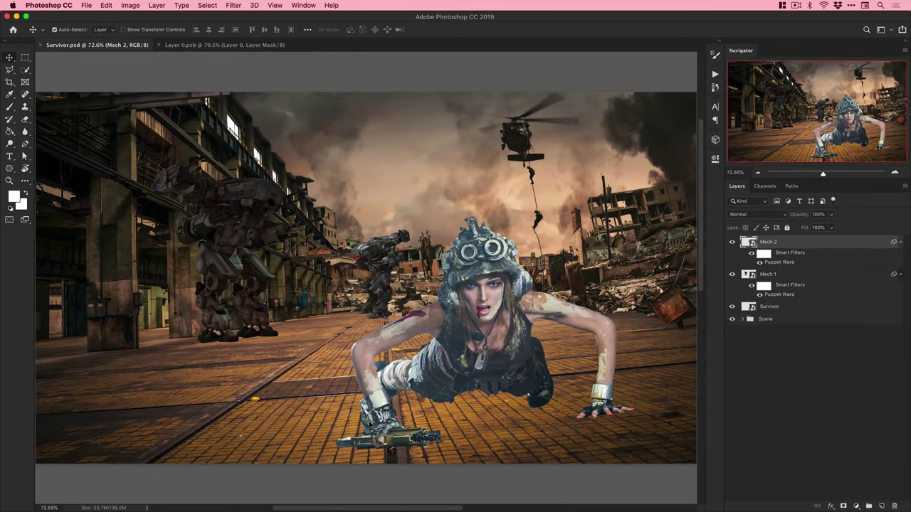
Bring the burning chimney image AdobeStock_177144240.jpeg from Finder into Survivor.psd and set its blend mode to Multiply.
{"action": "key", "text": "super+Tab"}
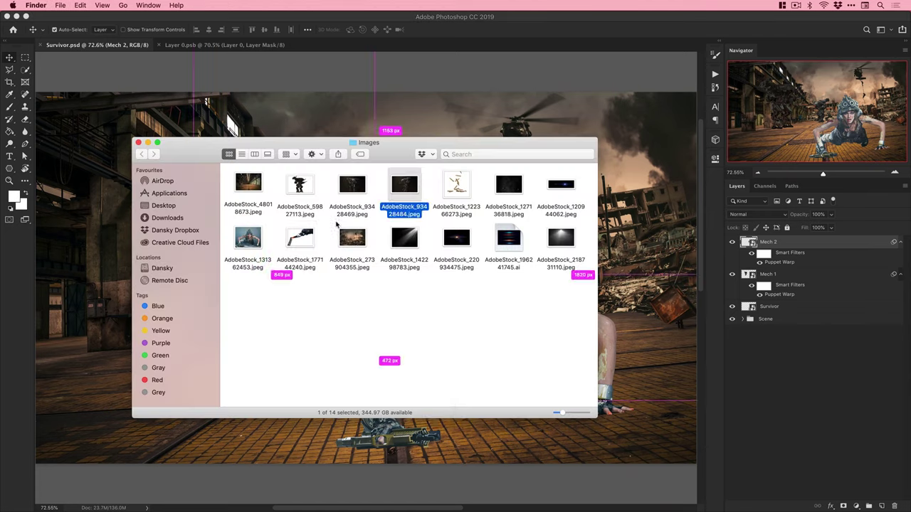
{"action": "double_click", "coordinate": [299, 242]}
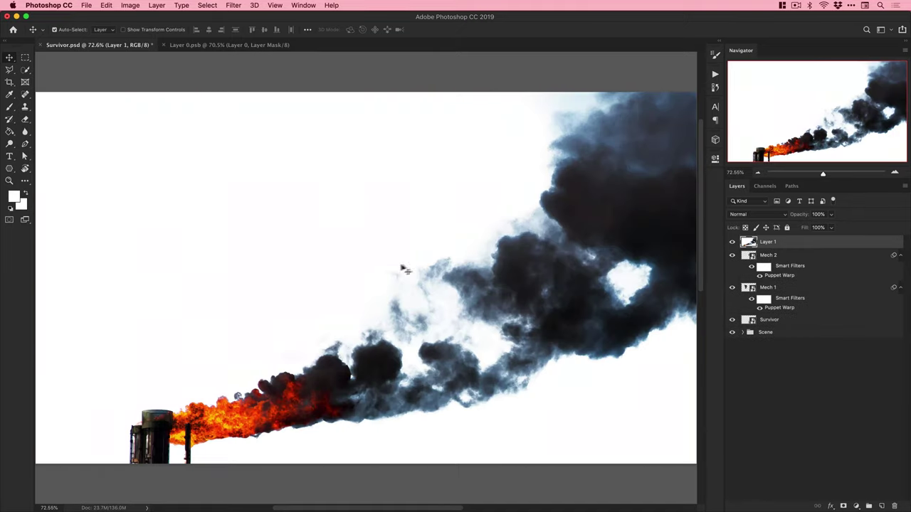
{"action": "left_click", "coordinate": [756, 214]}
{"action": "left_click", "coordinate": [740, 241]}
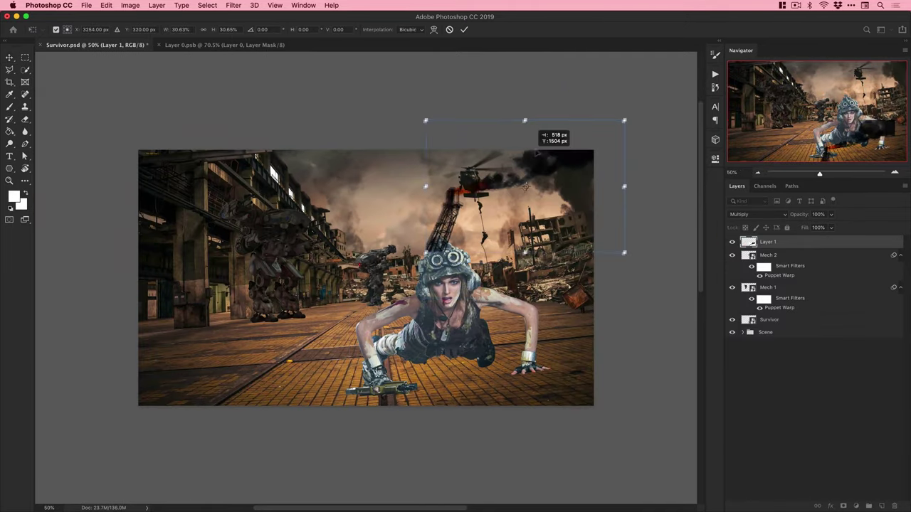
Rotate the chimney fire layer, scaled to about 31%, counterclockwise and position its flames and smoke above the ruined building.
{"action": "left_click_drag", "start_coordinate": [570, 142], "coordinate": [549, 178]}
{"action": "left_click_drag", "start_coordinate": [434, 159], "coordinate": [448, 153]}
{"action": "left_click_drag", "start_coordinate": [523, 190], "coordinate": [569, 197]}
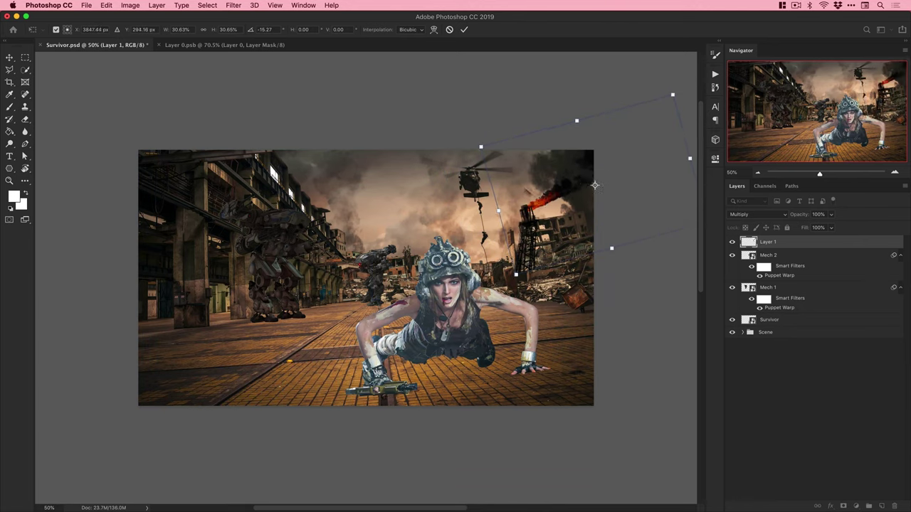
{"action": "left_click_drag", "start_coordinate": [476, 140], "coordinate": [474, 111]}
{"action": "mouse_move", "coordinate": [534, 200]}
{"action": "left_mouse_down"}
{"action": "mouse_move", "coordinate": [540, 217]}
{"action": "mouse_move", "coordinate": [530, 215]}
{"action": "left_mouse_up"}
{"action": "left_click_drag", "start_coordinate": [472, 132], "coordinate": [461, 239]}
{"action": "left_click_drag", "start_coordinate": [561, 241], "coordinate": [535, 193]}
{"action": "key", "text": "Return"}
Add a layer mask to the chimney fire layer, Layer 1.
{"action": "key", "text": "z"}
{"action": "left_click", "coordinate": [540, 214]}
{"action": "left_click", "coordinate": [540, 215]}
{"action": "left_click", "coordinate": [540, 214]}
{"action": "left_click", "coordinate": [844, 505]}
Mask out the metal tower beneath the flames with a black brush enlarged to 100 px.
{"action": "key", "text": "b"}
{"action": "key", "text": "x"}
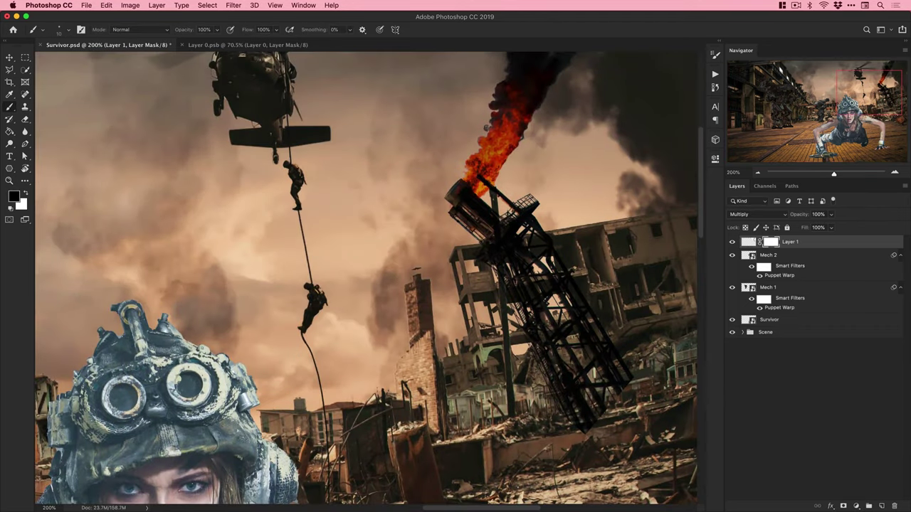
{"action": "key", "text": "bracketright"}
{"action": "key", "text": "bracketright"}
{"action": "key", "text": "bracketright"}
{"action": "key", "text": "bracketright"}
{"action": "key", "text": "bracketright"}
{"action": "mouse_move", "coordinate": [459, 203]}
{"action": "left_mouse_down"}
{"action": "mouse_move", "coordinate": [523, 224]}
{"action": "mouse_move", "coordinate": [545, 253]}
{"action": "mouse_move", "coordinate": [587, 324]}
{"action": "mouse_move", "coordinate": [596, 398]}
{"action": "left_mouse_up"}
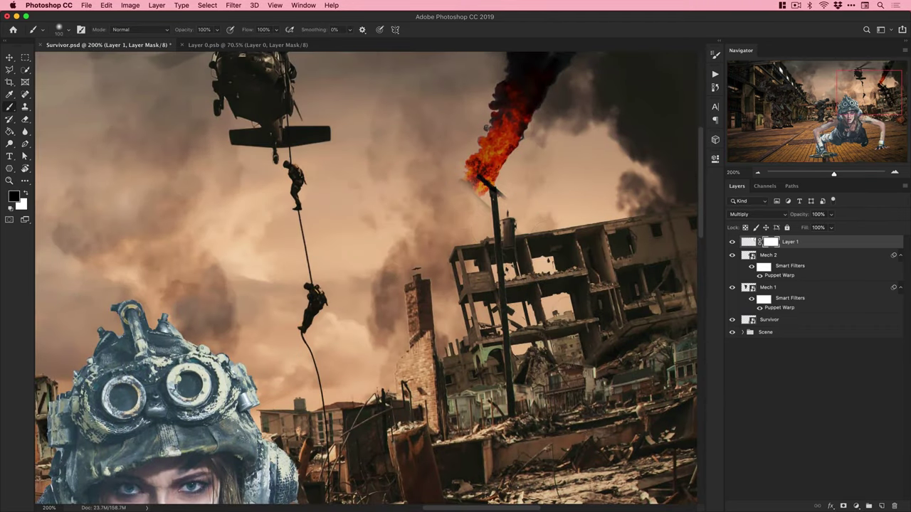
Mask out the remaining metal and stray flames at the base of the chimney fire with the black brush.
{"action": "left_click_drag", "start_coordinate": [506, 191], "coordinate": [470, 165]}
{"action": "key", "text": "x"}
{"action": "key", "text": "x"}
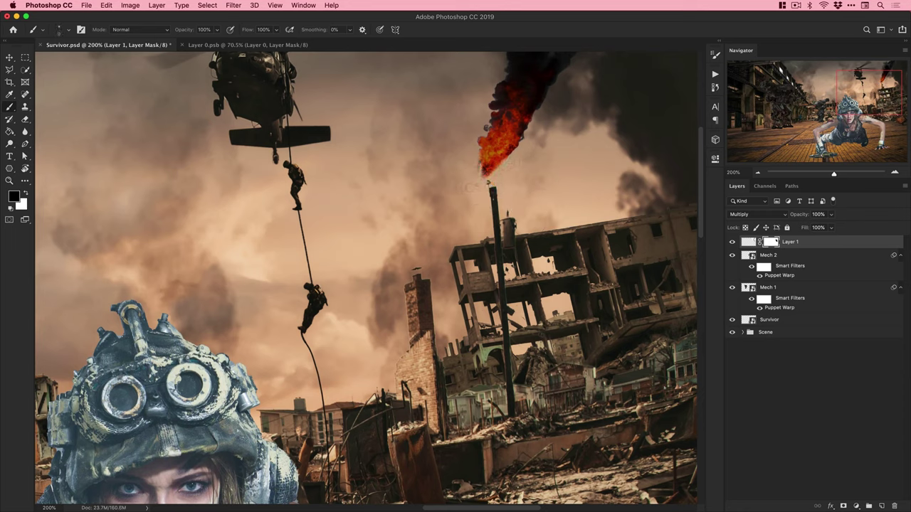
{"action": "key", "text": "v"}
{"action": "key", "text": "ctrl+minus"}
{"action": "key", "text": "ctrl+minus"}
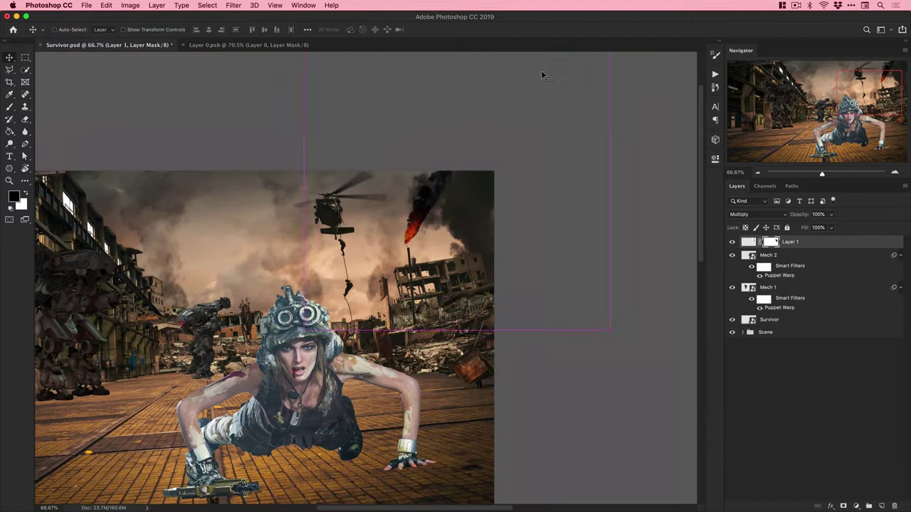
Rename the chimney fire layer as Fire Smoke.
{"action": "double_click", "coordinate": [790, 243]}
{"action": "type", "text": "Fla"}
{"action": "type", "text": "e Smo"}
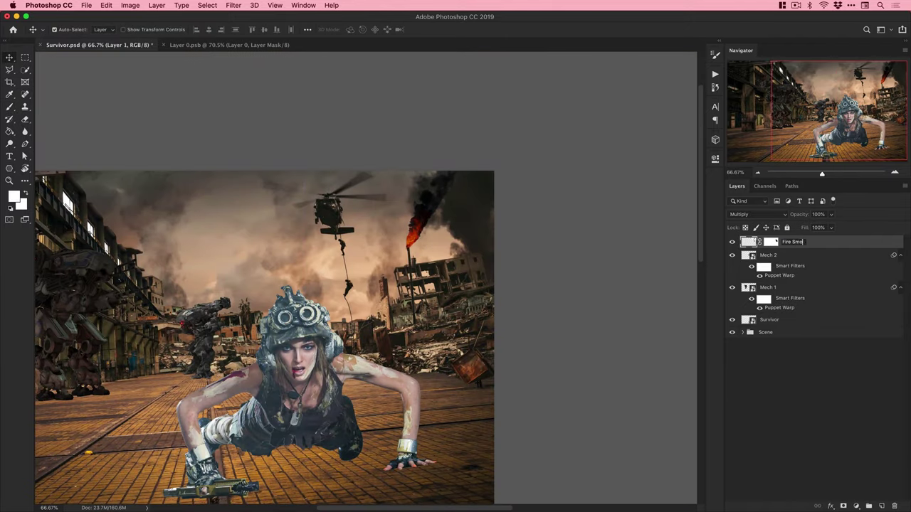
{"action": "type", "text": "ke"}
{"action": "key", "text": "Return"}
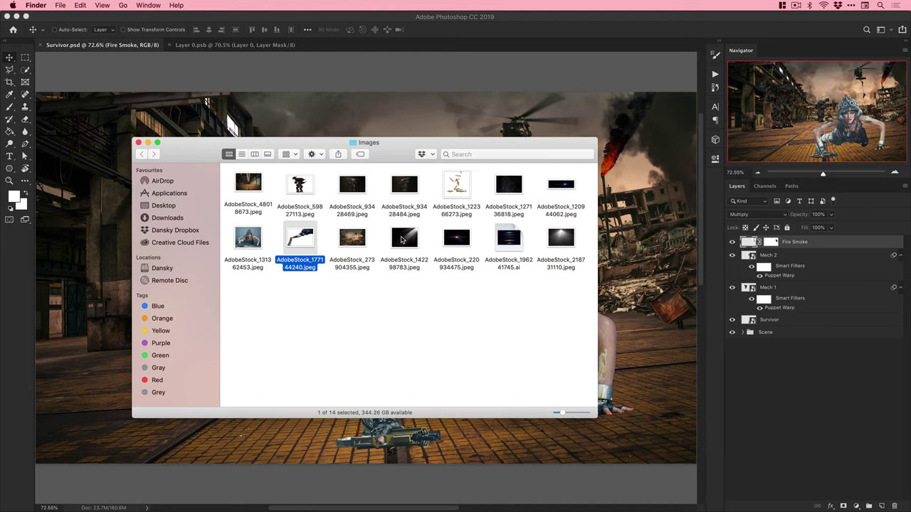
Bring the light beam image AdobeStock_142298783.jpeg from Finder into Survivor.psd and set its blend mode to Screen.
{"action": "double_click", "coordinate": [402, 240]}
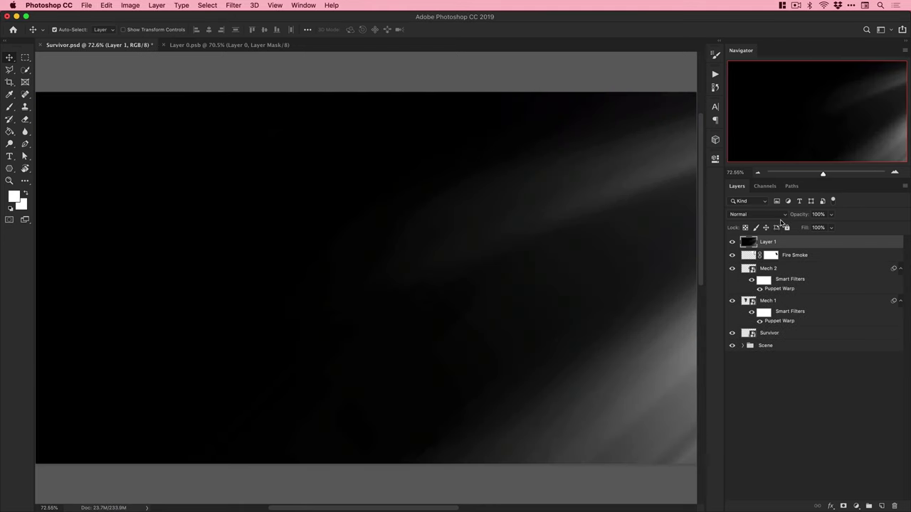
{"action": "left_click", "coordinate": [758, 214]}
{"action": "left_click", "coordinate": [744, 283]}
Scale down the light beam layer and position it so the rays fall from the image's upper right sky.
{"action": "key", "text": "super+minus"}
{"action": "key", "text": "super+minus"}
{"action": "key", "text": "super+minus"}
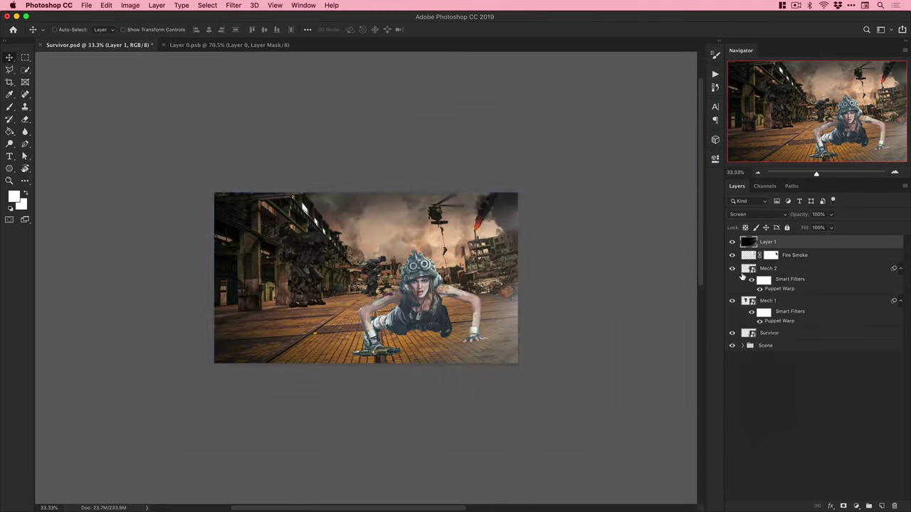
{"action": "key", "text": "super+t"}
{"action": "left_click_drag", "start_coordinate": [215, 192], "coordinate": [273, 236]}
{"action": "left_click_drag", "start_coordinate": [374, 291], "coordinate": [314, 154]}
{"action": "key", "text": "Return"}
Rename the light beam layer as Light Rays.
{"action": "double_click", "coordinate": [767, 242]}
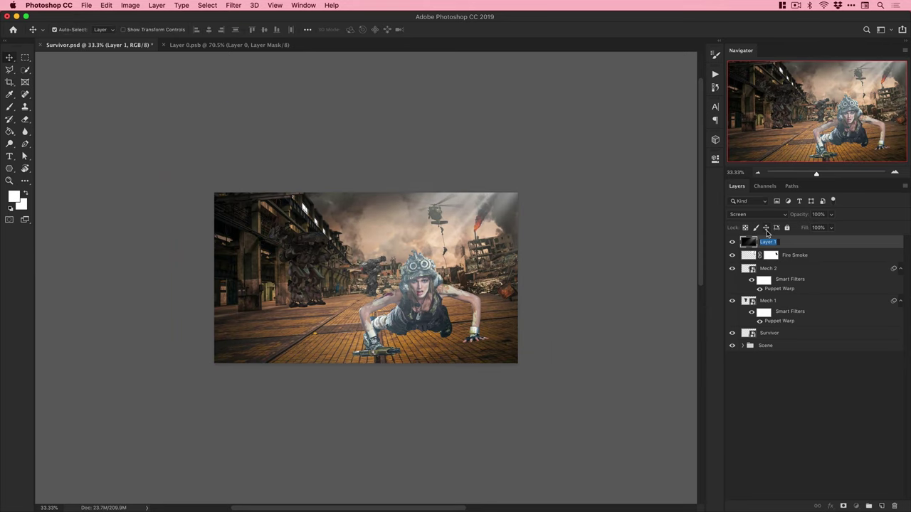
{"action": "type", "text": "Light Rays"}
{"action": "key", "text": "Return"}
{"action": "key", "text": "super+0"}
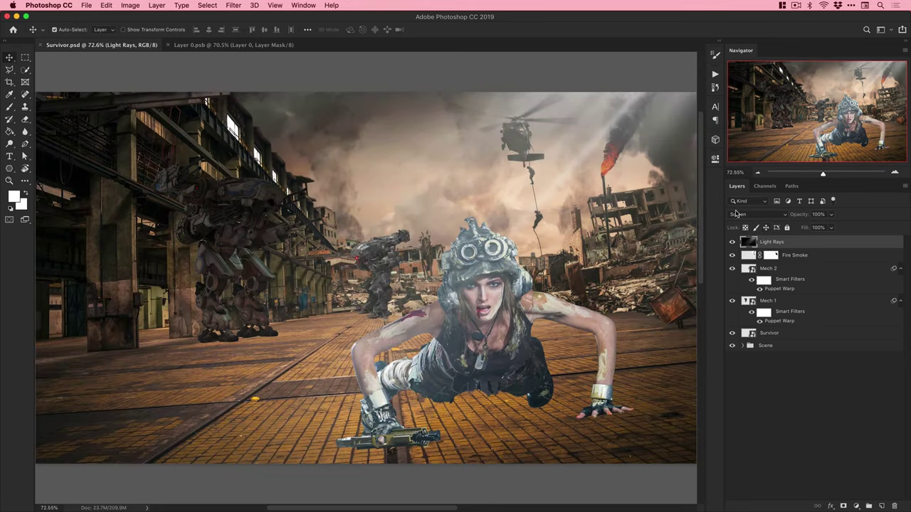
{"action": "left_click", "coordinate": [740, 214]}
{"action": "left_click", "coordinate": [740, 214]}
{"action": "key", "text": "Return"}
Add a Color Balance adjustment layer with midtones at Red +20, Yellow -18 and highlights at Red +23, Yellow -24.
{"action": "left_click", "coordinate": [856, 506]}
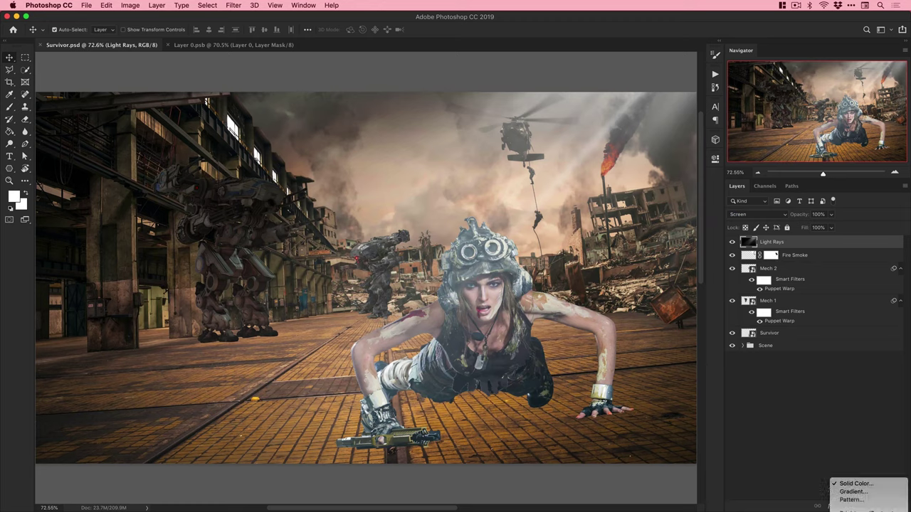
{"action": "left_click", "coordinate": [858, 482]}
{"action": "left_click", "coordinate": [640, 186]}
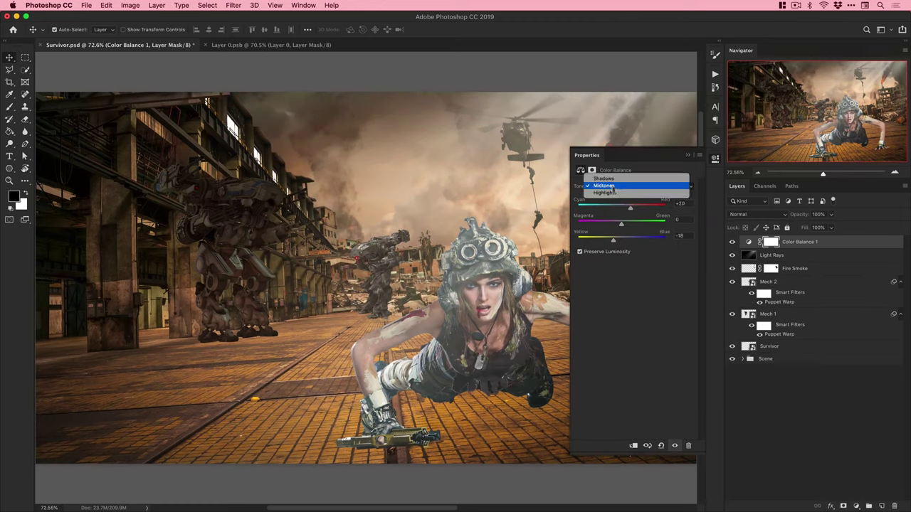
{"action": "left_click", "coordinate": [605, 197]}
{"action": "left_click_drag", "start_coordinate": [621, 240], "coordinate": [609, 243]}
Set the Color Balance shadows to Red +12 and Blue +6, and save the document.
{"action": "left_click", "coordinate": [640, 185]}
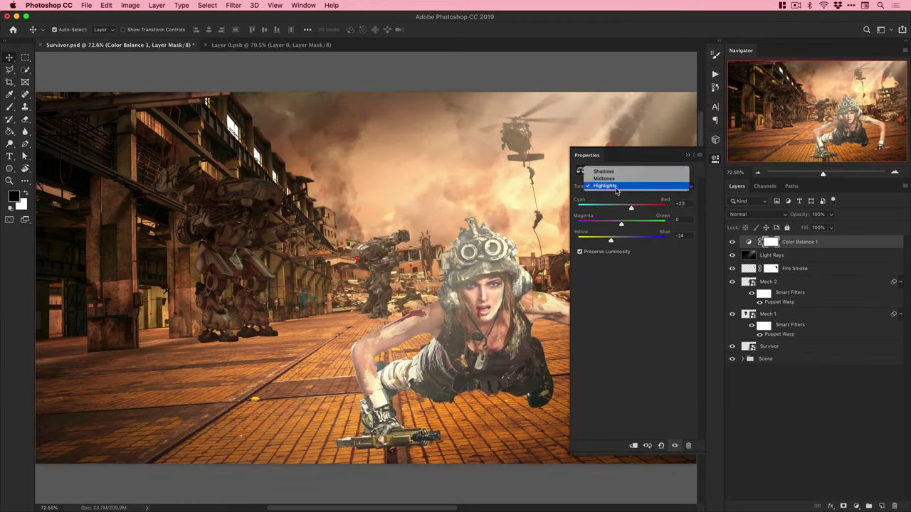
{"action": "left_click", "coordinate": [605, 171]}
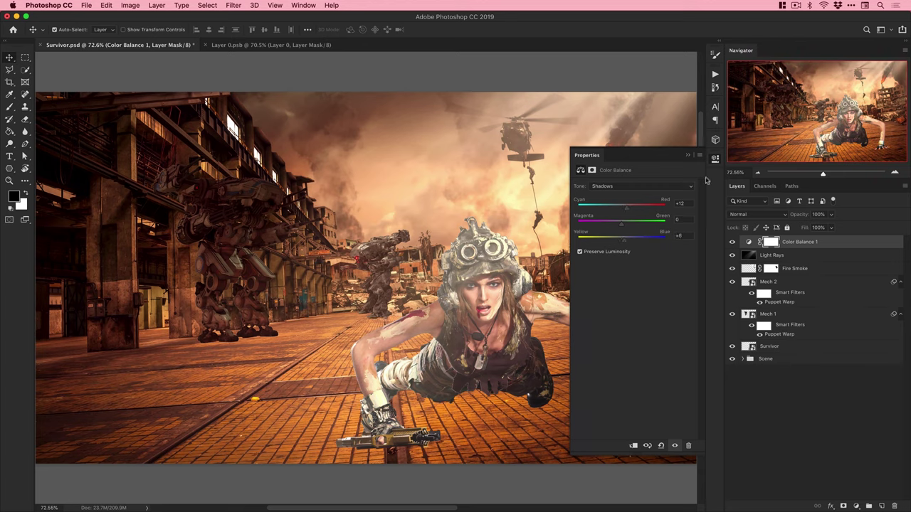
{"action": "left_click", "coordinate": [715, 159]}
{"action": "left_click", "coordinate": [732, 243]}
{"action": "left_click", "coordinate": [731, 242]}
{"action": "key", "text": "super+s"}
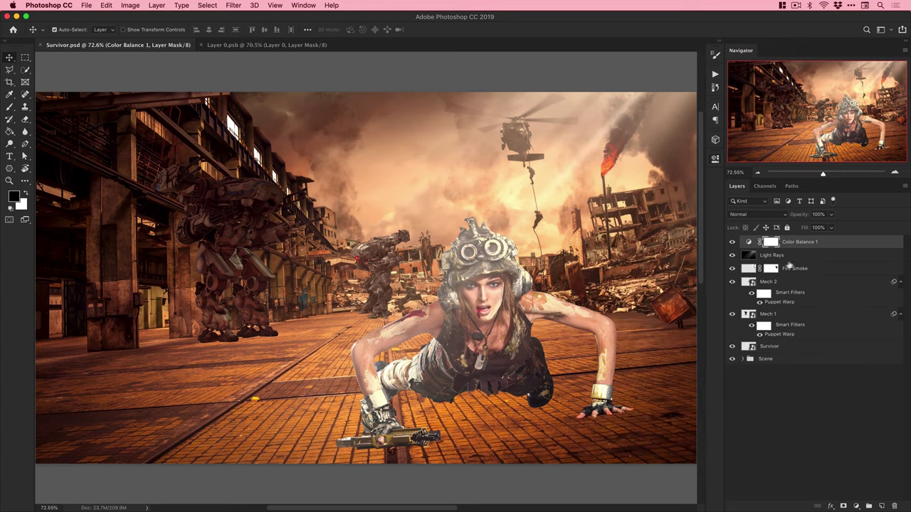
Group the Color Balance 1 and Light Rays layers as Post Fx and give the group a violet label.
{"action": "left_click", "coordinate": [781, 256], "text": "shift"}
{"action": "key", "text": "cmd+g"}
{"action": "key", "text": "Return"}
{"action": "right_click", "coordinate": [799, 242]}
{"action": "left_click", "coordinate": [856, 498]}
Move the Fire Smoke layer into the Scene group and expand the group.
{"action": "left_click_drag", "start_coordinate": [793, 254], "coordinate": [797, 351]}
{"action": "left_click", "coordinate": [742, 344]}
{"action": "left_click", "coordinate": [764, 359]}
{"action": "left_click", "coordinate": [796, 373], "text": "shift"}
{"action": "right_click", "coordinate": [800, 355]}
{"action": "left_click", "coordinate": [714, 249]}
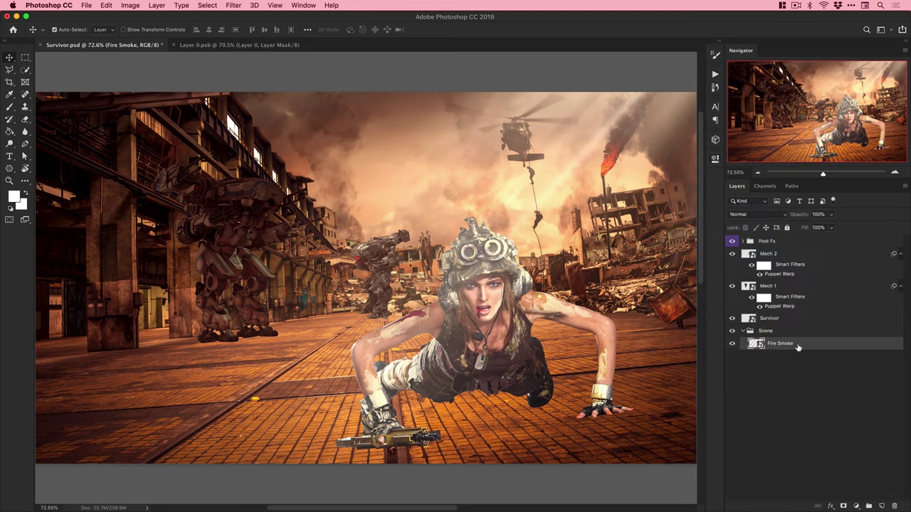
{"action": "double_click", "coordinate": [772, 344]}
{"action": "type", "text": "Scene"}
{"action": "key", "text": "Return"}
{"action": "left_click", "coordinate": [788, 279]}
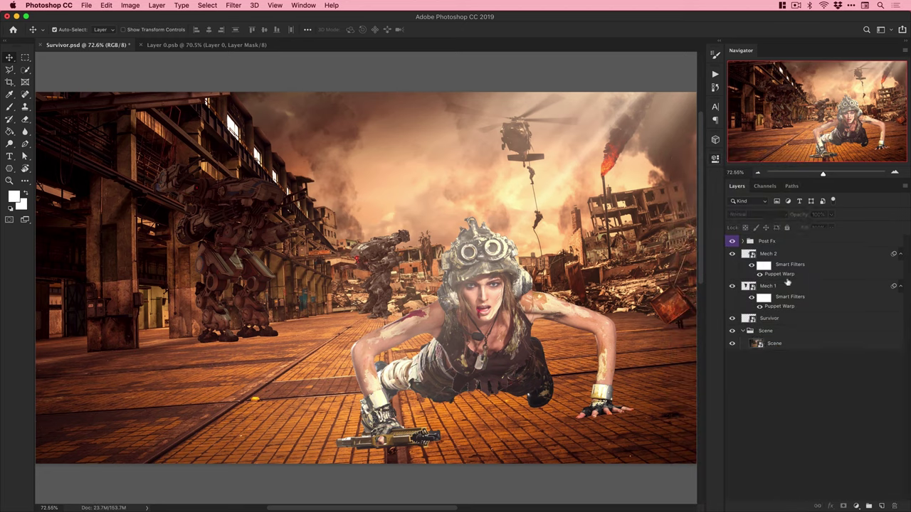
{"action": "key", "text": "super+z"}
{"action": "key", "text": "super+z"}
Move the Mech 2 and Mech 1 layers into the Scene group above Fire Smoke.
{"action": "left_click", "coordinate": [772, 255]}
{"action": "left_click", "coordinate": [773, 287], "text": "shift"}
{"action": "left_click_drag", "start_coordinate": [772, 288], "coordinate": [797, 347]}
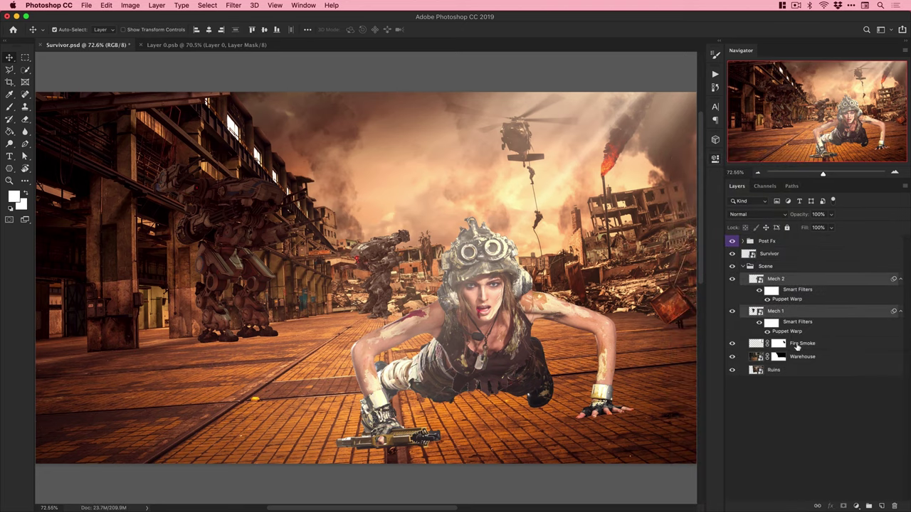
Convert all layers inside the Scene group into one smart object named Scene.
{"action": "left_click", "coordinate": [900, 279]}
{"action": "left_click", "coordinate": [900, 292]}
{"action": "left_click", "coordinate": [800, 332]}
{"action": "left_click", "coordinate": [797, 280], "text": "shift"}
{"action": "right_click", "coordinate": [796, 280]}
{"action": "left_click", "coordinate": [736, 249]}
Place the Survivor layer in its own group named Survivor.
{"action": "left_click", "coordinate": [775, 254]}
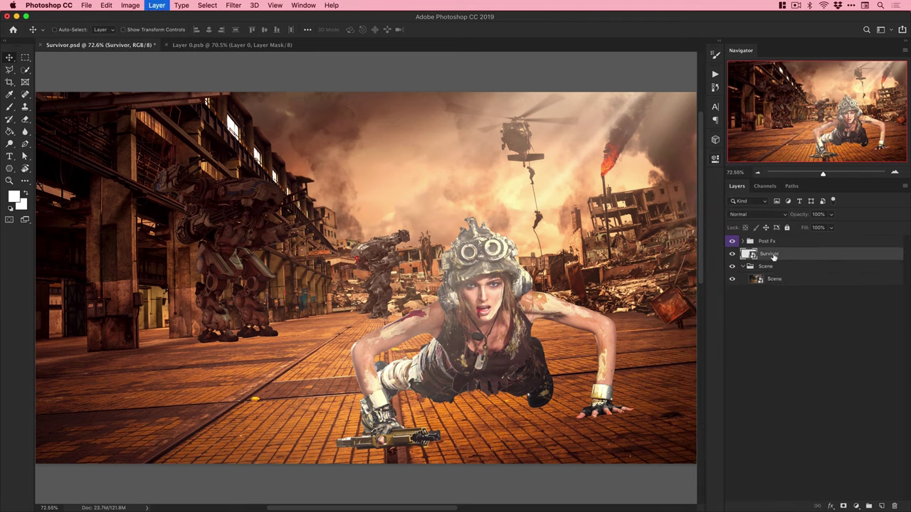
{"action": "key", "text": "super+g"}
{"action": "double_click", "coordinate": [768, 254]}
{"action": "type", "text": "Survivor"}
{"action": "key", "text": "Return"}
Remove the Survivor group's colour label and close the Layer 0.psb document.
{"action": "right_click", "coordinate": [768, 253]}
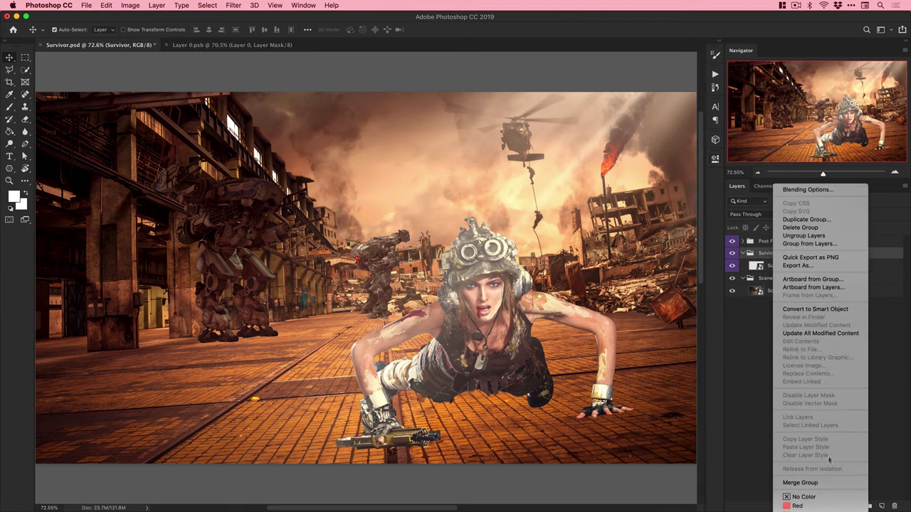
{"action": "left_click", "coordinate": [796, 464]}
{"action": "left_click", "coordinate": [743, 241]}
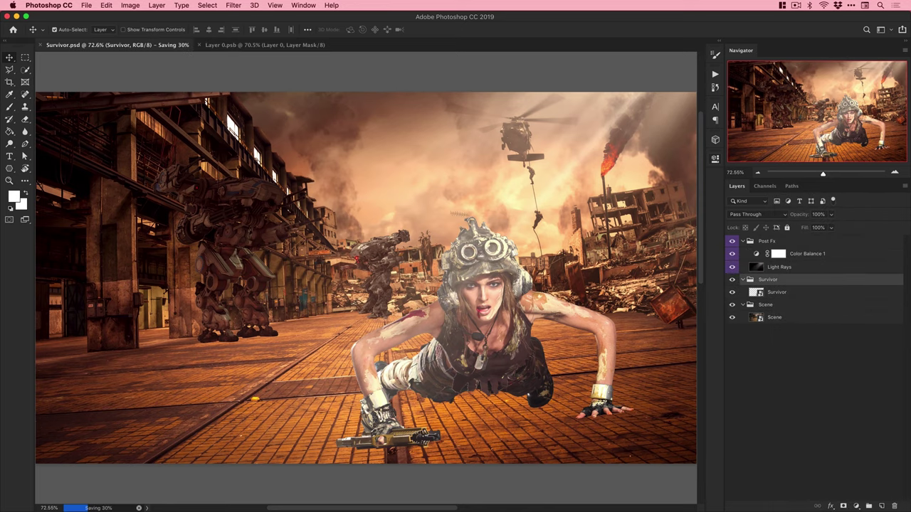
{"action": "left_click", "coordinate": [166, 44]}
Add a Curves adjustment clipped to the Survivor layer and pull the curve down at two points to darken the soldier.
{"action": "left_click", "coordinate": [776, 292]}
{"action": "left_click", "coordinate": [856, 506]}
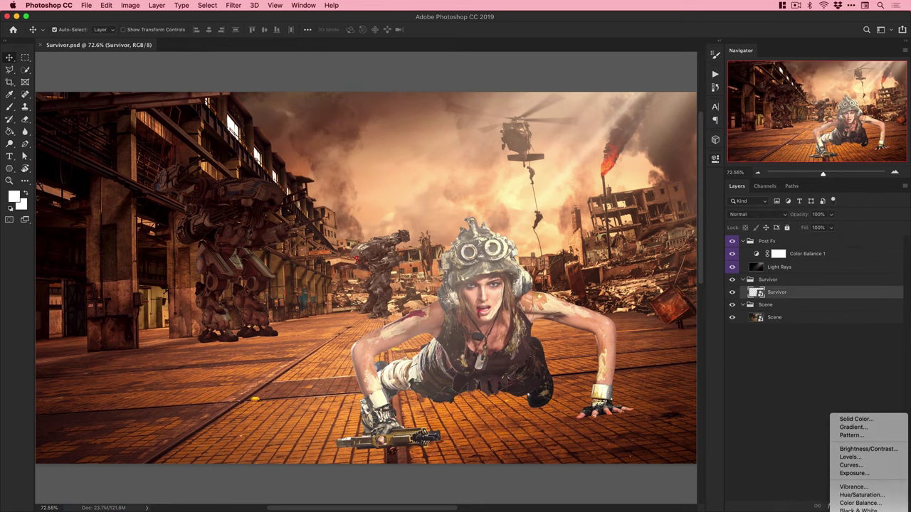
{"action": "left_click", "coordinate": [854, 440]}
{"action": "key", "text": "alt+super+g"}
{"action": "left_click_drag", "start_coordinate": [631, 268], "coordinate": [660, 248]}
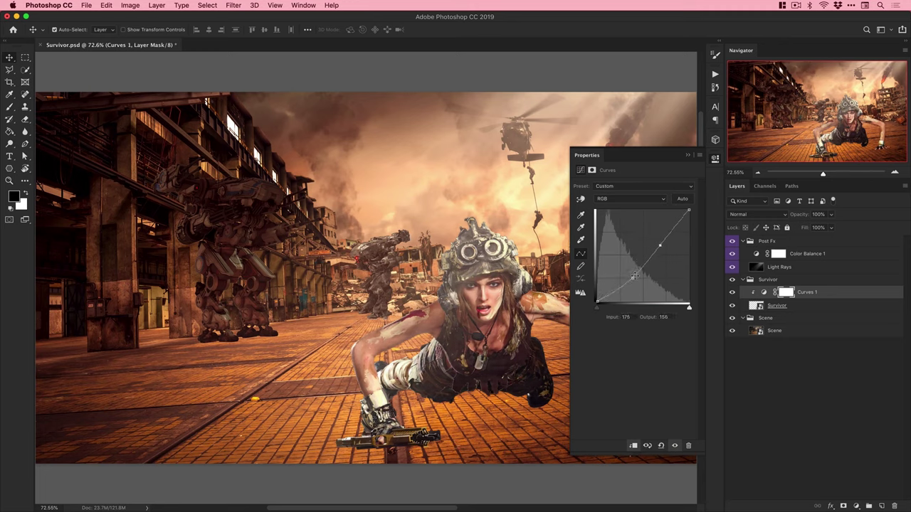
{"action": "left_click_drag", "start_coordinate": [633, 275], "coordinate": [633, 278]}
Add a Curves adjustment above the Scene smart object and darken it, with the lower point at input 88, output 60.
{"action": "left_click", "coordinate": [804, 330]}
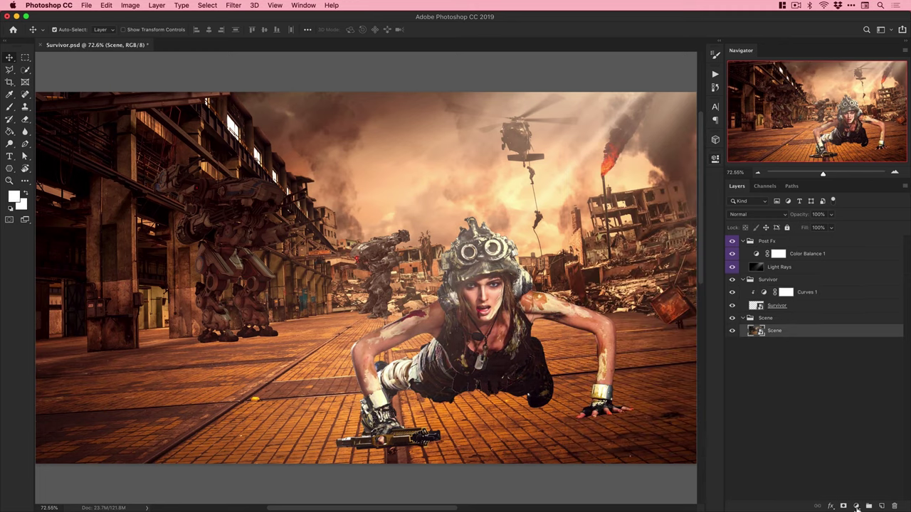
{"action": "left_click", "coordinate": [856, 505]}
{"action": "left_click", "coordinate": [849, 444]}
{"action": "mouse_move", "coordinate": [632, 269]}
{"action": "left_mouse_down"}
{"action": "mouse_move", "coordinate": [631, 277]}
{"action": "mouse_move", "coordinate": [660, 246]}
{"action": "mouse_move", "coordinate": [630, 279]}
{"action": "left_mouse_up"}
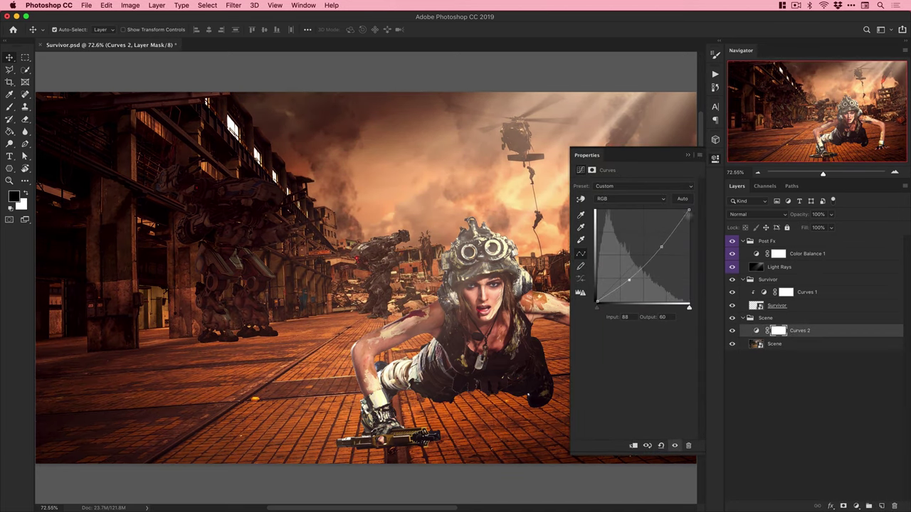
{"action": "left_click", "coordinate": [715, 160]}
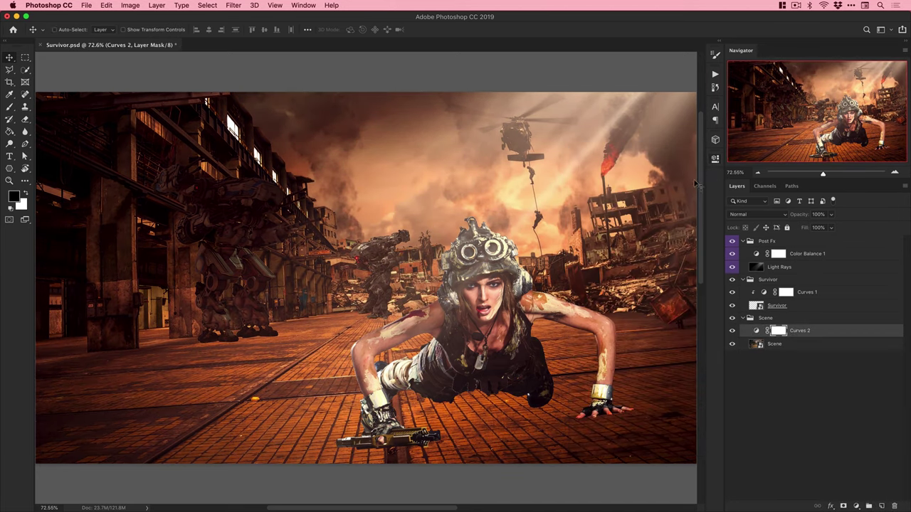
Clip Curves 2 to the Scene layer and compare the image with and without it.
{"action": "key", "text": "ctrl+s"}
{"action": "right_click", "coordinate": [756, 330]}
{"action": "left_click", "coordinate": [757, 334]}
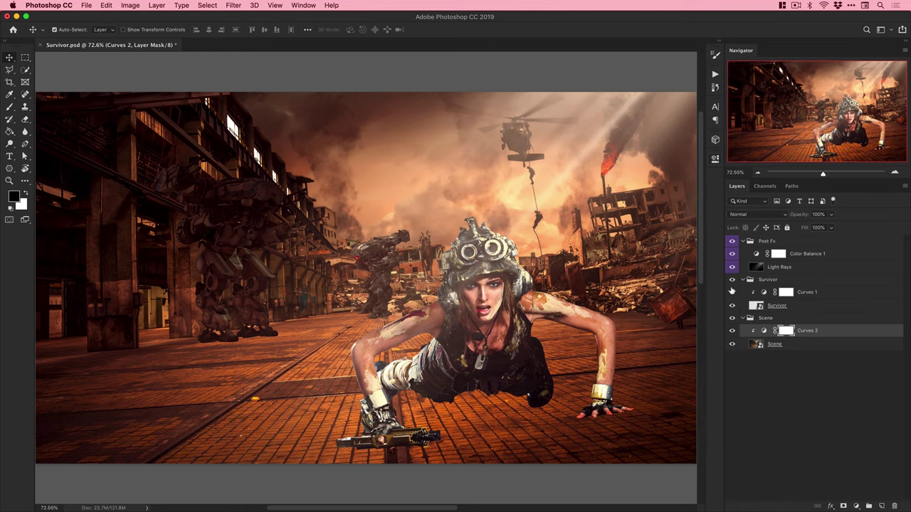
{"action": "left_click", "coordinate": [731, 330]}
{"action": "left_click", "coordinate": [732, 330]}
Add a Color Lookup adjustment above Color Balance 1 using the FuturisticBleak.3DL 3DLUT file.
{"action": "left_click", "coordinate": [808, 255]}
{"action": "left_click", "coordinate": [856, 506]}
{"action": "left_click", "coordinate": [862, 507]}
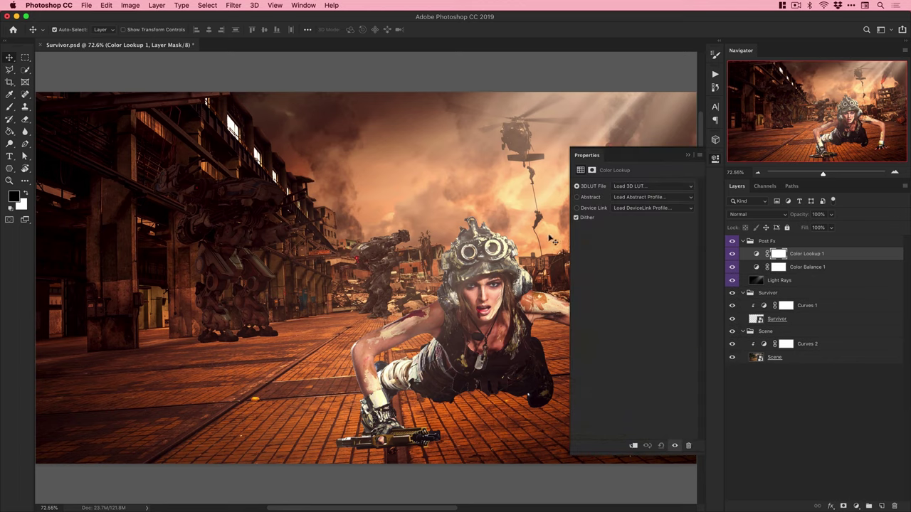
{"action": "left_click", "coordinate": [645, 188]}
{"action": "left_click", "coordinate": [667, 348]}
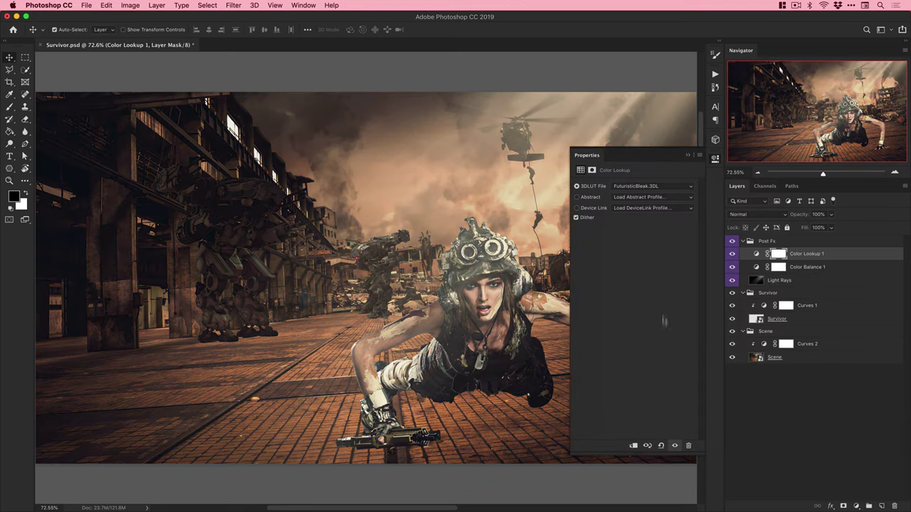
Try the Moonlight.3DL and FoggyNight.3DL lookups and return to FuturisticBleak.3DL.
{"action": "left_click", "coordinate": [644, 188]}
{"action": "left_click", "coordinate": [638, 237]}
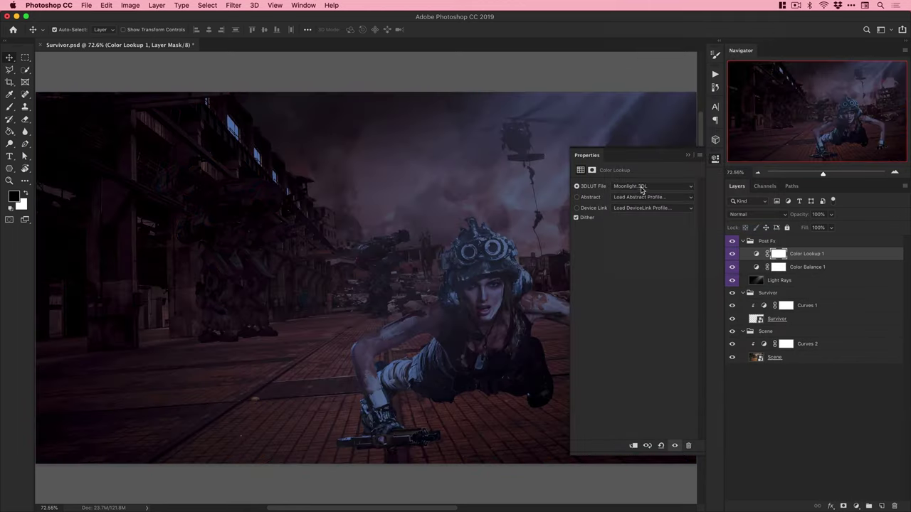
{"action": "left_click", "coordinate": [641, 187]}
{"action": "left_click", "coordinate": [638, 84]}
{"action": "left_click", "coordinate": [638, 187]}
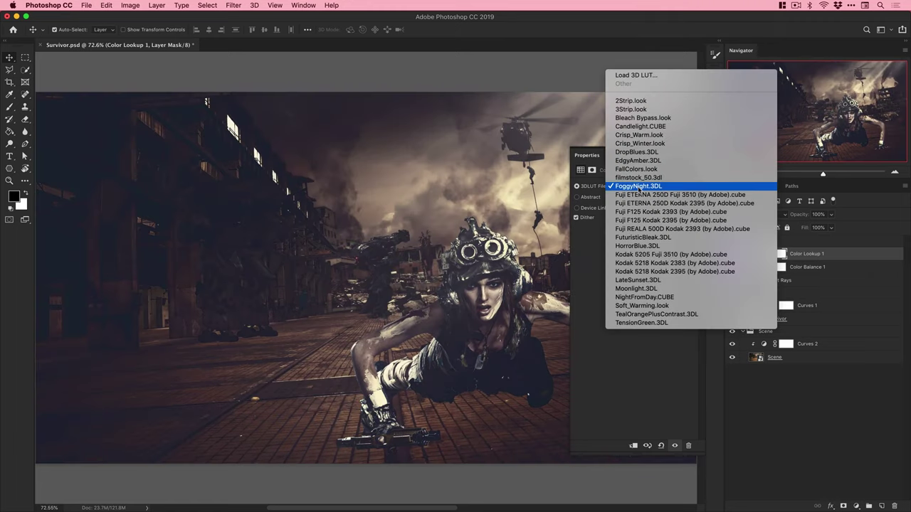
{"action": "left_click", "coordinate": [642, 237]}
Set the Color Lookup 1 layer's opacity to 50%.
{"action": "left_click_drag", "start_coordinate": [830, 214], "coordinate": [801, 228]}
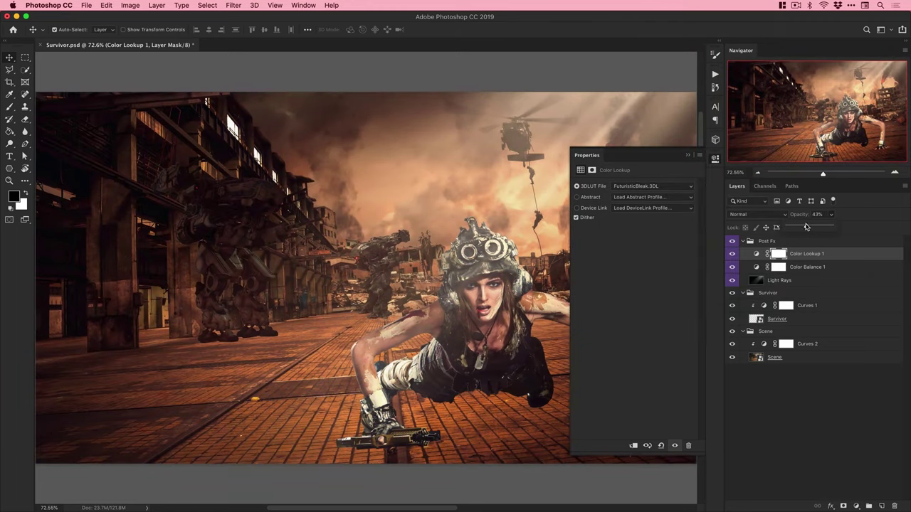
{"action": "left_click", "coordinate": [819, 214]}
{"action": "type", "text": "50"}
{"action": "left_click", "coordinate": [716, 158]}
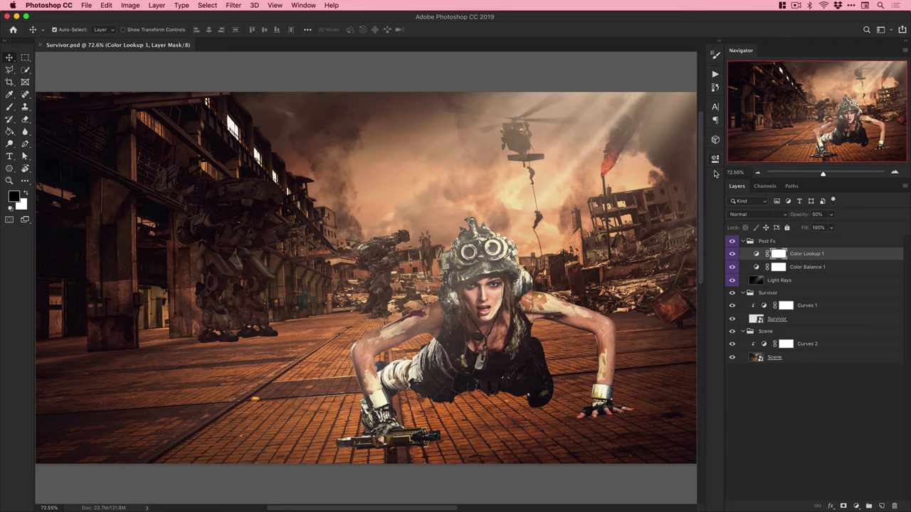
Add a new layer beneath Survivor and paint a black shadow outline on the floor with a solid shadow under the gun.
{"action": "left_click", "coordinate": [818, 319]}
{"action": "left_click", "coordinate": [881, 506], "text": "super"}
{"action": "key", "text": "b"}
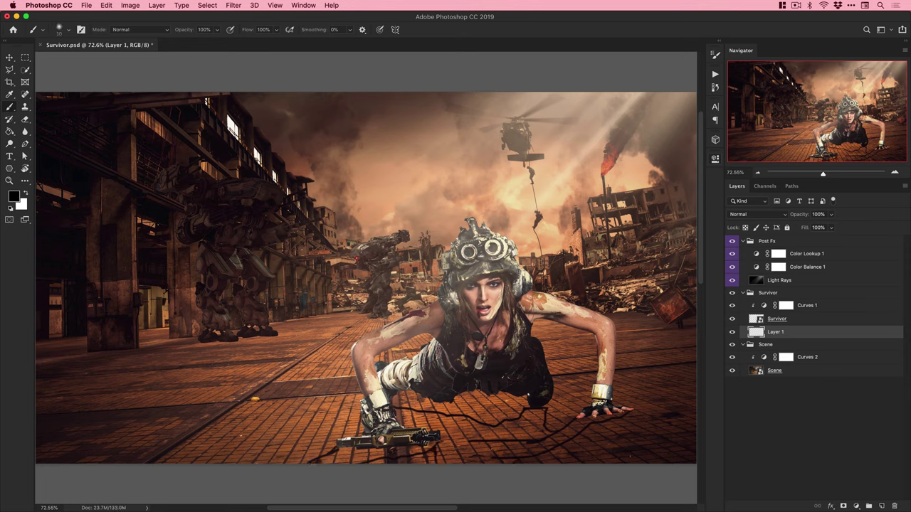
{"action": "left_click_drag", "start_coordinate": [328, 461], "coordinate": [377, 456]}
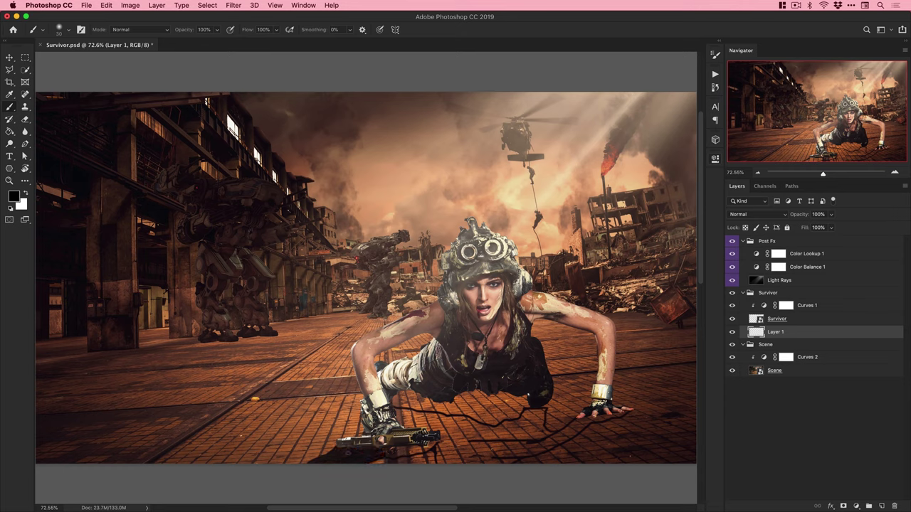
Fill in the soldier's black cast shadow on the floor beneath her body and outstretched arm with a soft brush.
{"action": "left_click_drag", "start_coordinate": [396, 421], "coordinate": [467, 419]}
{"action": "mouse_move", "coordinate": [400, 454]}
{"action": "left_mouse_down"}
{"action": "mouse_move", "coordinate": [455, 432]}
{"action": "mouse_move", "coordinate": [476, 450]}
{"action": "mouse_move", "coordinate": [514, 453]}
{"action": "mouse_move", "coordinate": [487, 434]}
{"action": "mouse_move", "coordinate": [530, 409]}
{"action": "mouse_move", "coordinate": [505, 445]}
{"action": "left_mouse_up"}
{"action": "left_click_drag", "start_coordinate": [519, 453], "coordinate": [573, 425]}
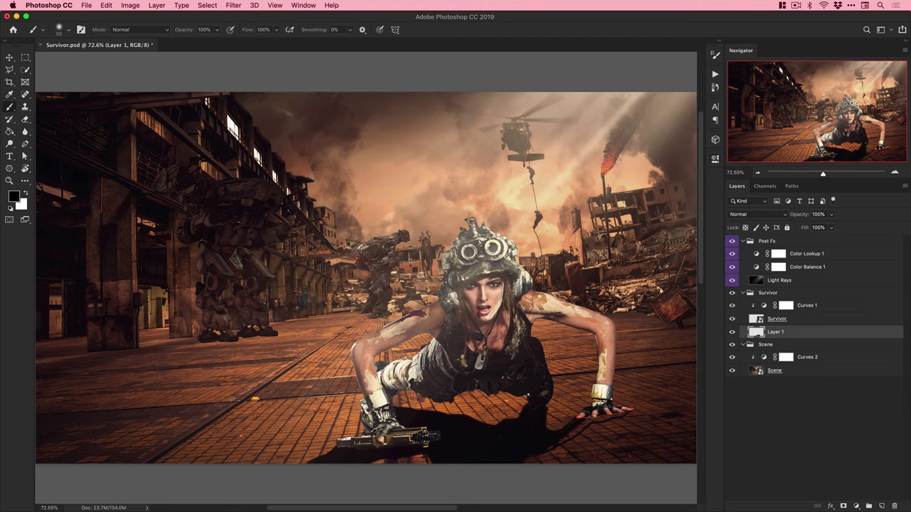
{"action": "key", "text": "v"}
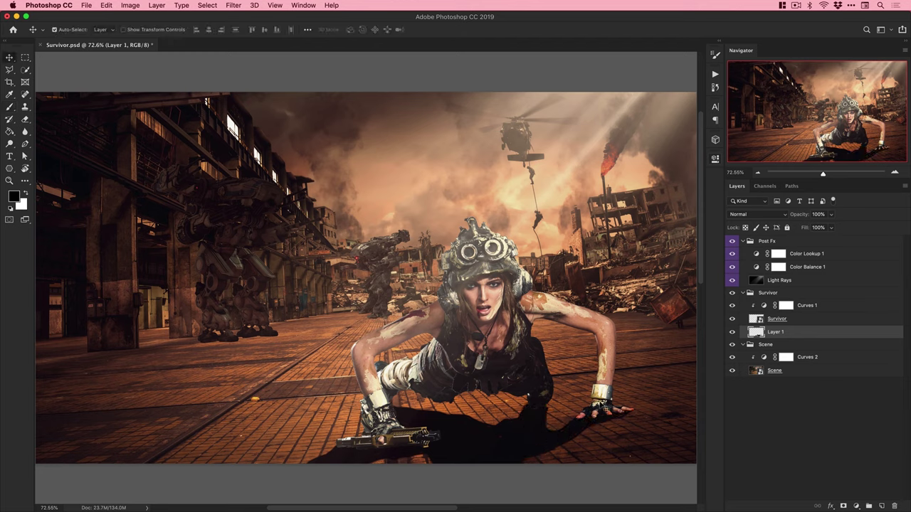
Rename Layer 1 as Survivor Shadow, set its blend mode to Multiply and lower its opacity to 80%.
{"action": "key", "text": "b"}
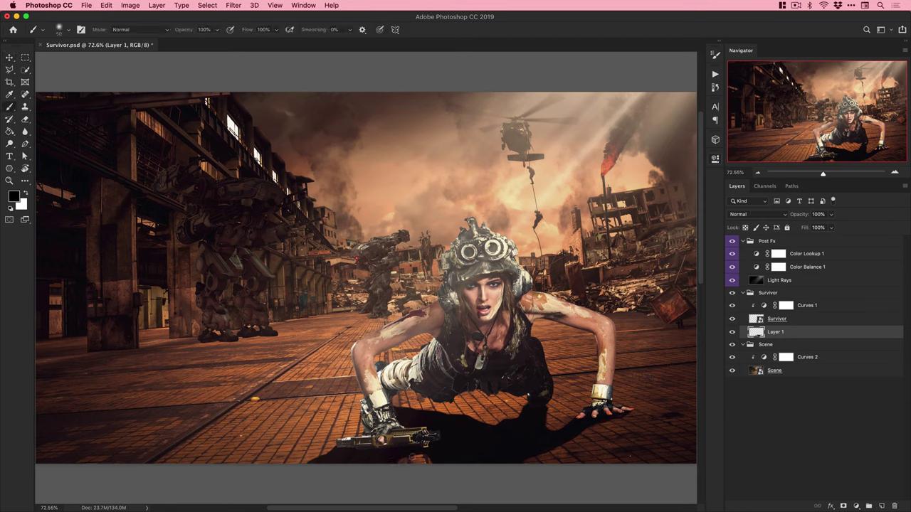
{"action": "key", "text": "v"}
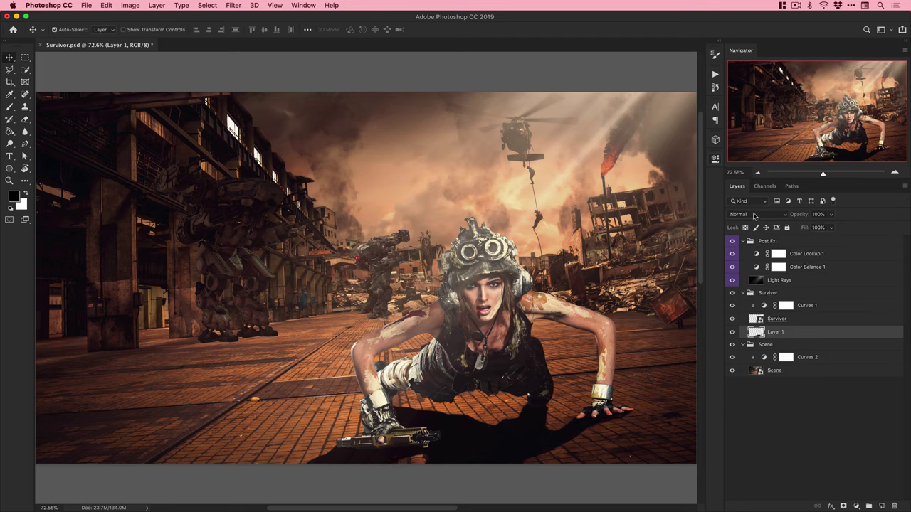
{"action": "key", "text": "Return"}
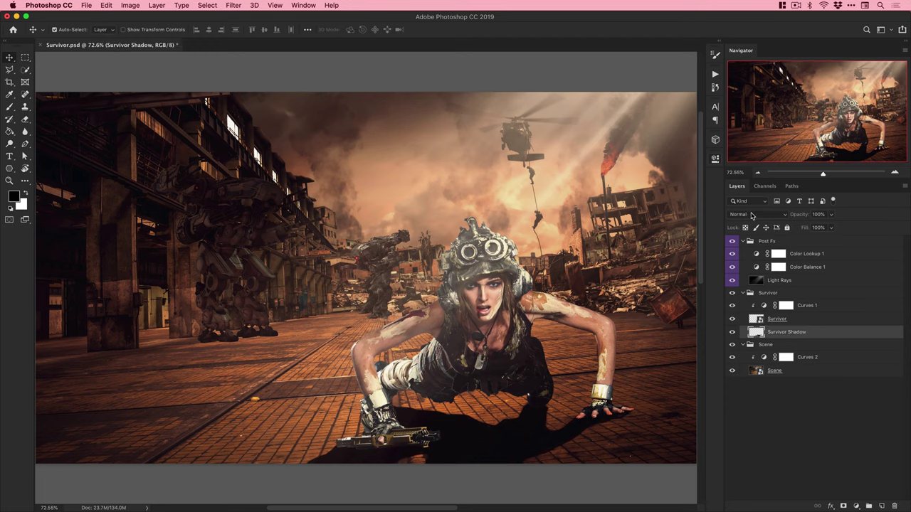
{"action": "left_click", "coordinate": [756, 214]}
{"action": "left_click", "coordinate": [781, 280]}
{"action": "left_click", "coordinate": [831, 214]}
{"action": "left_click_drag", "start_coordinate": [832, 228], "coordinate": [822, 228]}
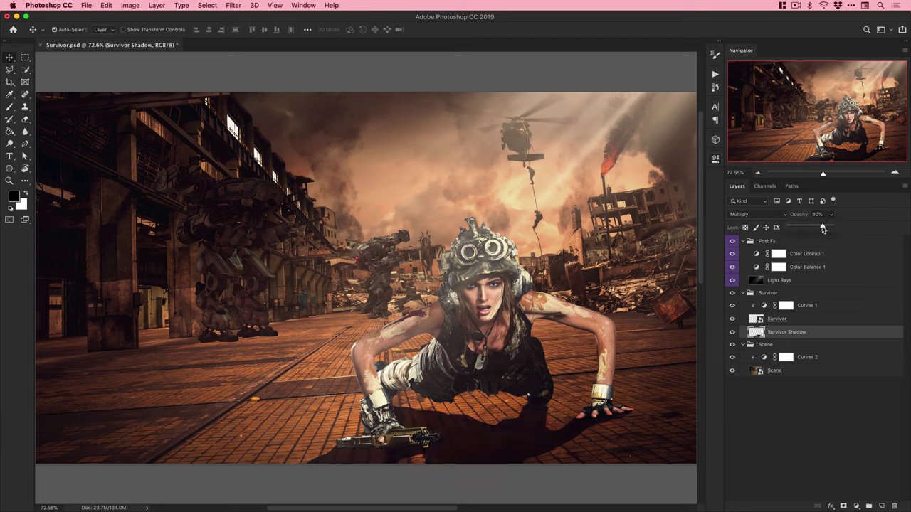
Convert the Survivor Shadow layer to a smart object and apply a 10-pixel Gaussian Blur.
{"action": "right_click", "coordinate": [797, 322]}
{"action": "key", "text": "Escape"}
{"action": "left_click", "coordinate": [231, 6]}
{"action": "left_click", "coordinate": [385, 155]}
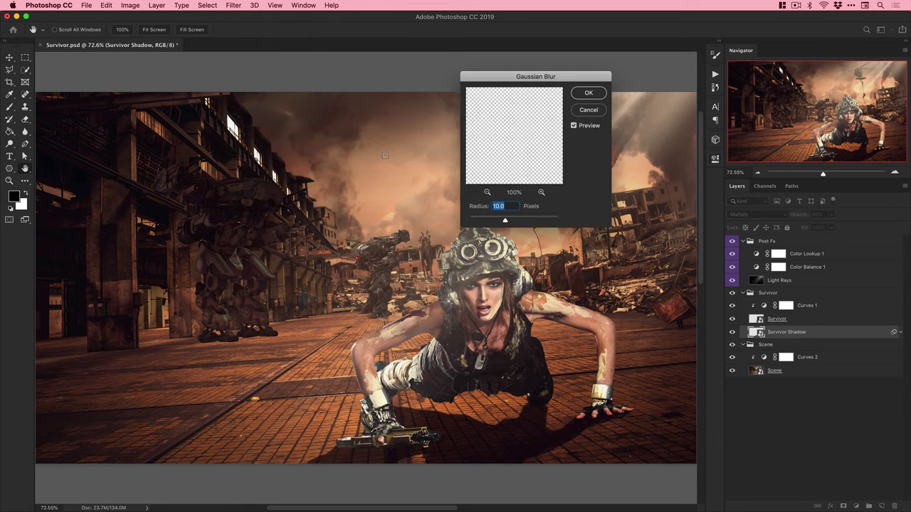
{"action": "key", "text": "Return"}
Paint black on the Survivor Shadow's filter mask to remove the blur where the hands, gun and lower body meet the floor.
{"action": "key", "text": "b"}
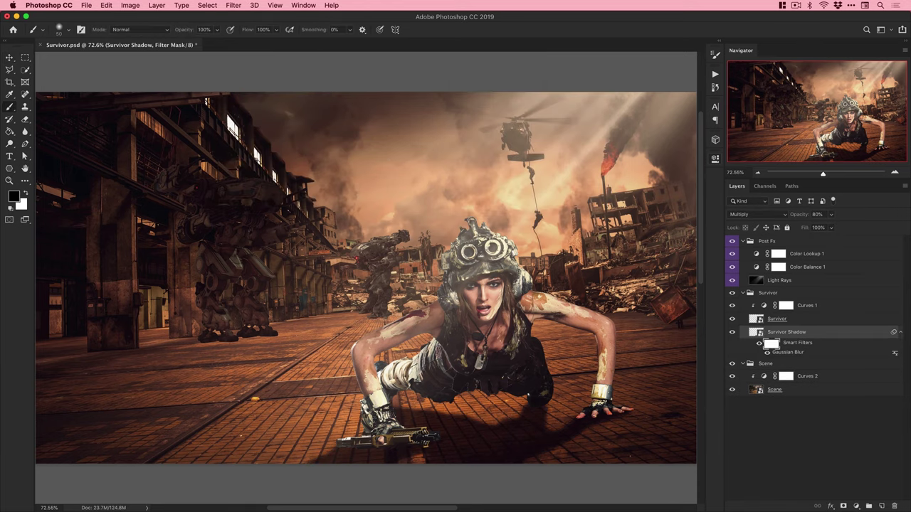
{"action": "left_click_drag", "start_coordinate": [391, 412], "coordinate": [373, 427]}
{"action": "key", "text": "bracketleft"}
{"action": "key", "text": "bracketleft"}
{"action": "key", "text": "bracketleft"}
{"action": "key", "text": "bracketleft"}
{"action": "left_click_drag", "start_coordinate": [569, 422], "coordinate": [636, 396]}
{"action": "left_click_drag", "start_coordinate": [523, 407], "coordinate": [537, 396]}
{"action": "key", "text": "bracketright"}
{"action": "key", "text": "bracketright"}
{"action": "key", "text": "bracketright"}
{"action": "key", "text": "bracketright"}
{"action": "key", "text": "bracketright"}
{"action": "key", "text": "bracketright"}
{"action": "key", "text": "x"}
{"action": "key", "text": "v"}
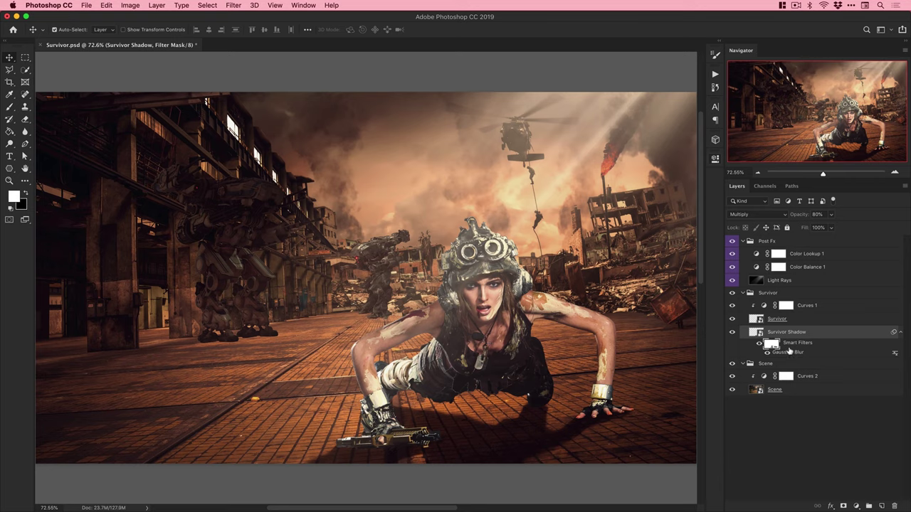
Add a layer mask to Survivor Shadow and fade part of the shadow with a large soft black brush, undoing the last stroke.
{"action": "left_click", "coordinate": [843, 504]}
{"action": "key", "text": "b"}
{"action": "key", "text": "bracketright"}
{"action": "key", "text": "bracketright"}
{"action": "key", "text": "bracketright"}
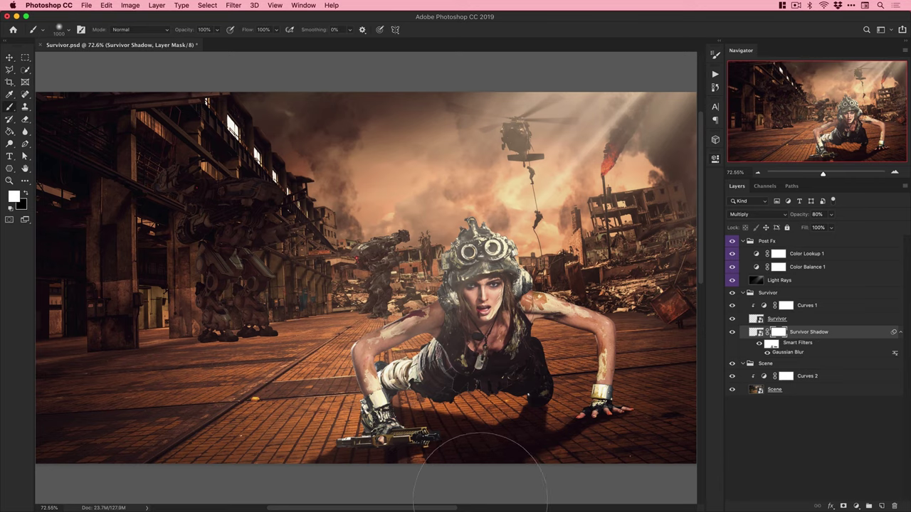
{"action": "key", "text": "x"}
{"action": "scroll", "coordinate": [477, 399], "scroll_direction": "down", "scroll_amount": 4}
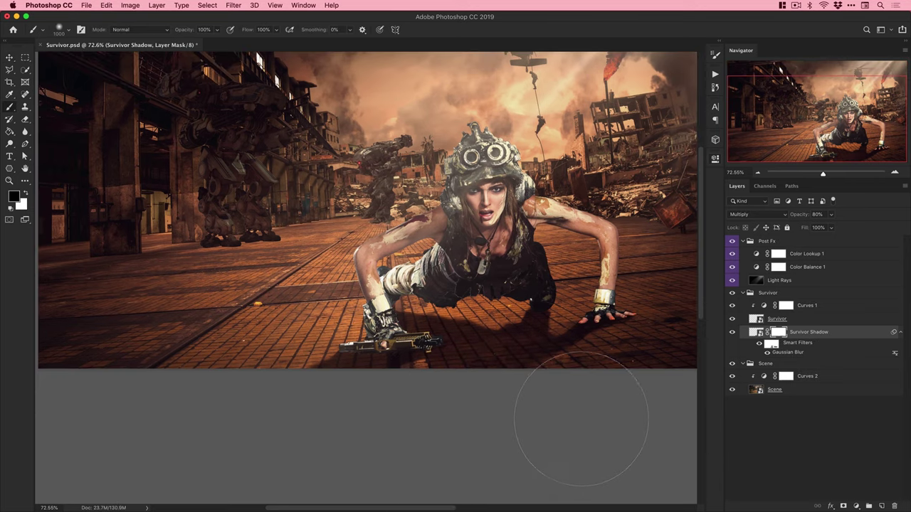
{"action": "key", "text": "bracketleft"}
{"action": "left_click", "coordinate": [467, 257]}
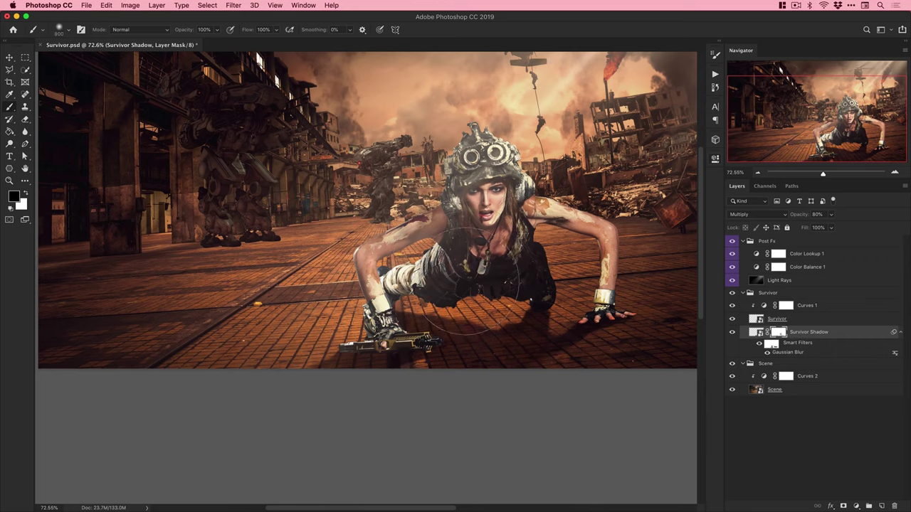
{"action": "key", "text": "super+z"}
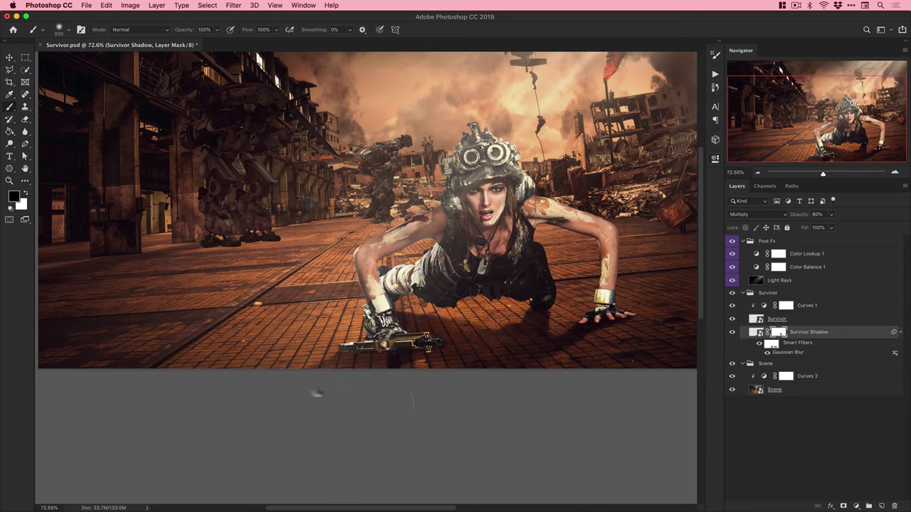
Review the Survivor Shadow's opacity, Gaussian Blur and Multiply blending, and compare the image with the shadow hidden and shown.
{"action": "key", "text": "v"}
{"action": "key", "text": "8"}
{"action": "key", "text": "b"}
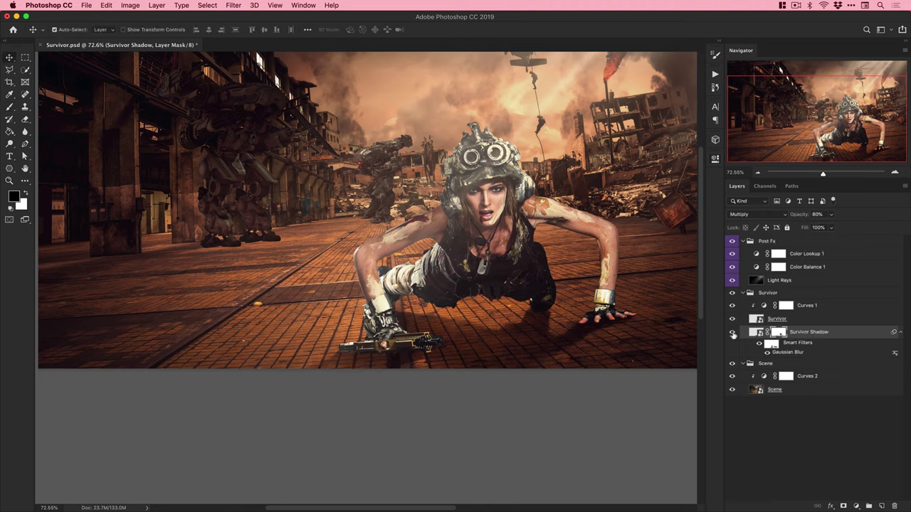
{"action": "double_click", "coordinate": [787, 352]}
{"action": "key", "text": "Return"}
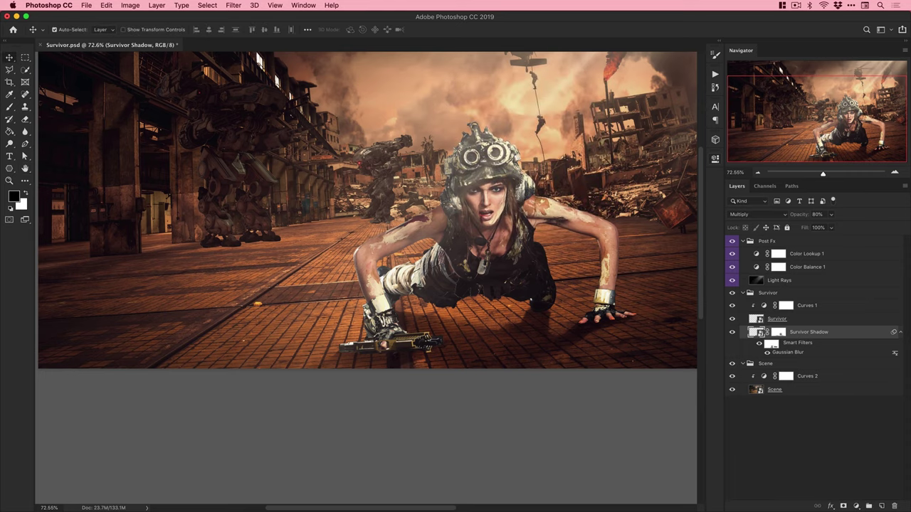
{"action": "left_click", "coordinate": [749, 215]}
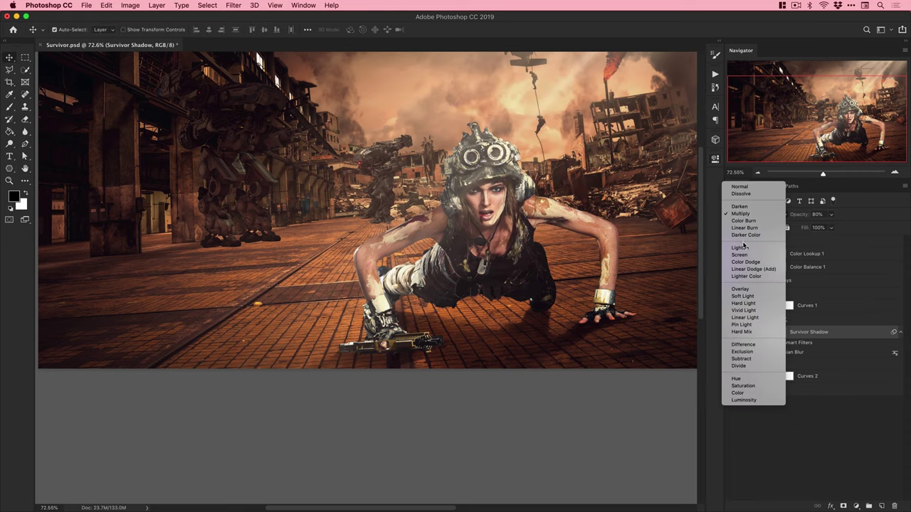
{"action": "left_click", "coordinate": [745, 216]}
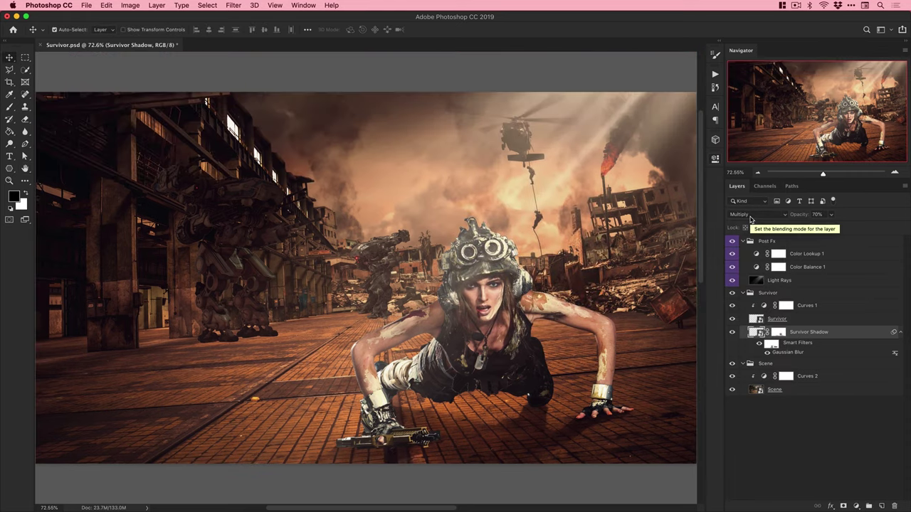
{"action": "left_click", "coordinate": [733, 333]}
{"action": "left_click", "coordinate": [733, 333]}
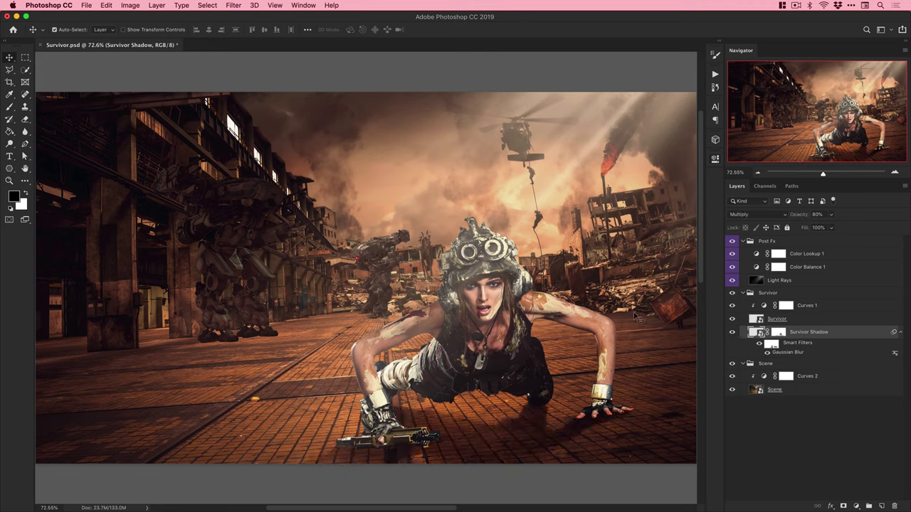
{"action": "left_click", "coordinate": [771, 344]}
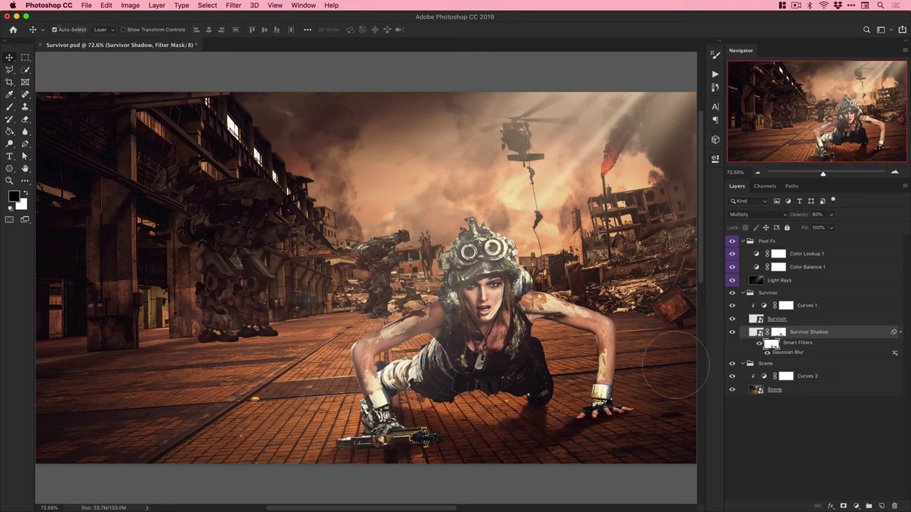
{"action": "key", "text": "b"}
{"action": "key", "text": "x"}
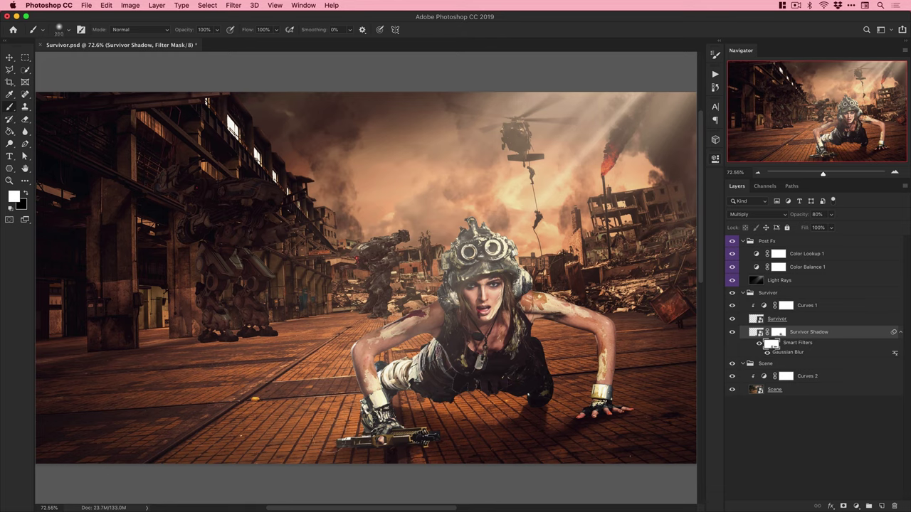
{"action": "key", "text": "x"}
{"action": "key", "text": "v"}
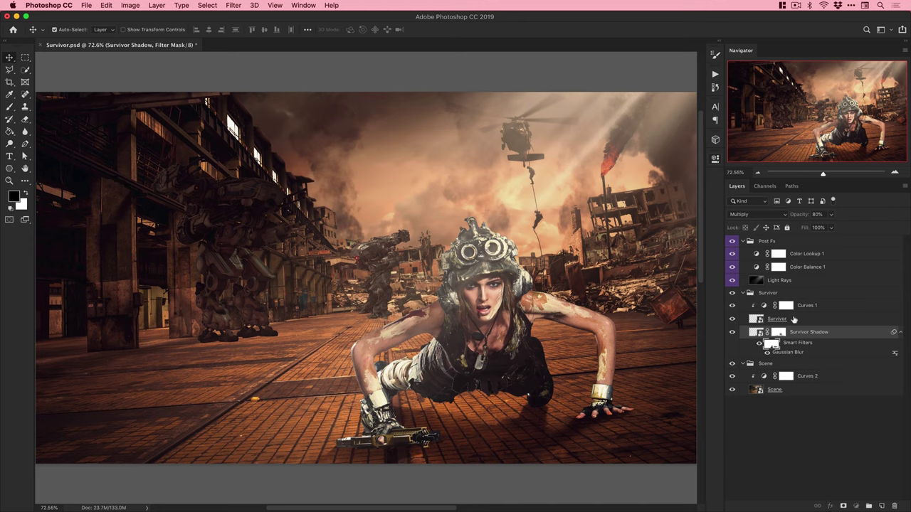
{"action": "left_click", "coordinate": [794, 319]}
{"action": "left_click", "coordinate": [856, 506]}
{"action": "left_click", "coordinate": [851, 457]}
{"action": "key", "text": "super+z"}
{"action": "left_click", "coordinate": [808, 318]}
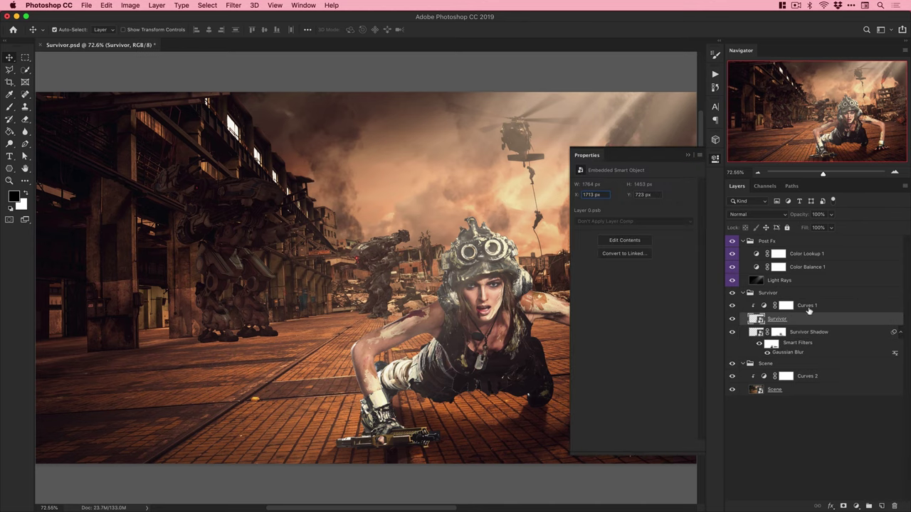
Add a darkening Curves adjustment above Curves 1, bending input 161 to output 103, and invert its mask to black.
{"action": "left_click", "coordinate": [808, 307]}
{"action": "left_click", "coordinate": [856, 505]}
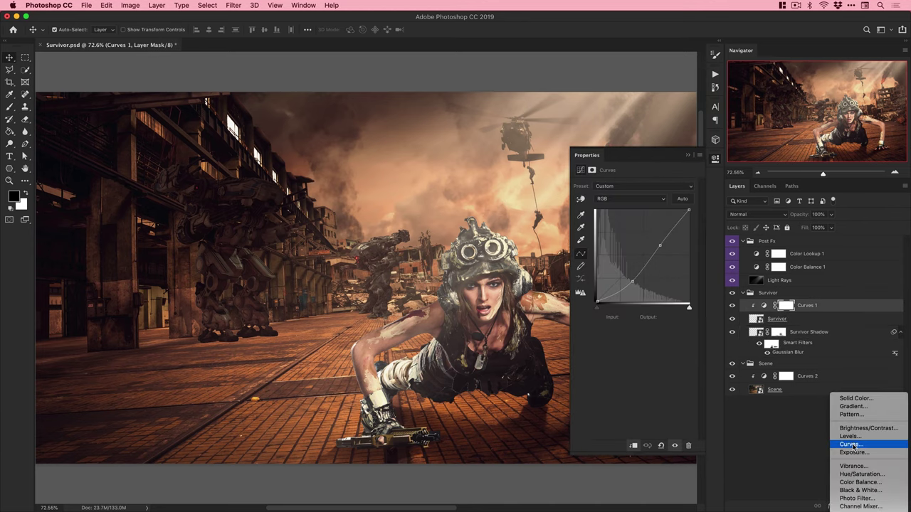
{"action": "left_click", "coordinate": [849, 445]}
{"action": "left_click_drag", "start_coordinate": [655, 246], "coordinate": [655, 265]}
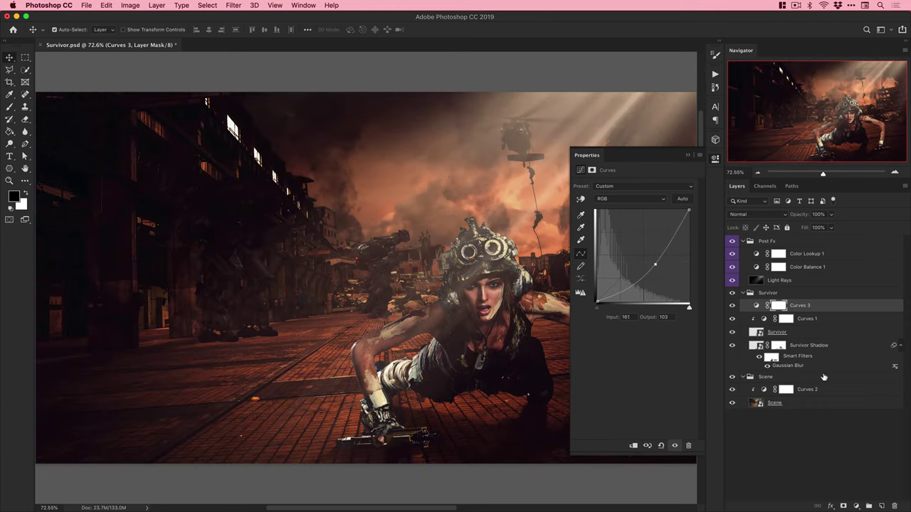
{"action": "key", "text": "super+i"}
Rename the darkening Curves layer as Burn and clip it to the Survivor layer.
{"action": "double_click", "coordinate": [799, 306]}
{"action": "type", "text": "Burn"}
{"action": "key", "text": "Return"}
{"action": "right_click", "coordinate": [812, 306]}
{"action": "left_click", "coordinate": [763, 335]}
Add a brightening Curves adjustment above Burn, raising input 94 to output 163.
{"action": "left_click", "coordinate": [856, 506]}
{"action": "left_click", "coordinate": [849, 446]}
{"action": "left_click_drag", "start_coordinate": [631, 266], "coordinate": [630, 242]}
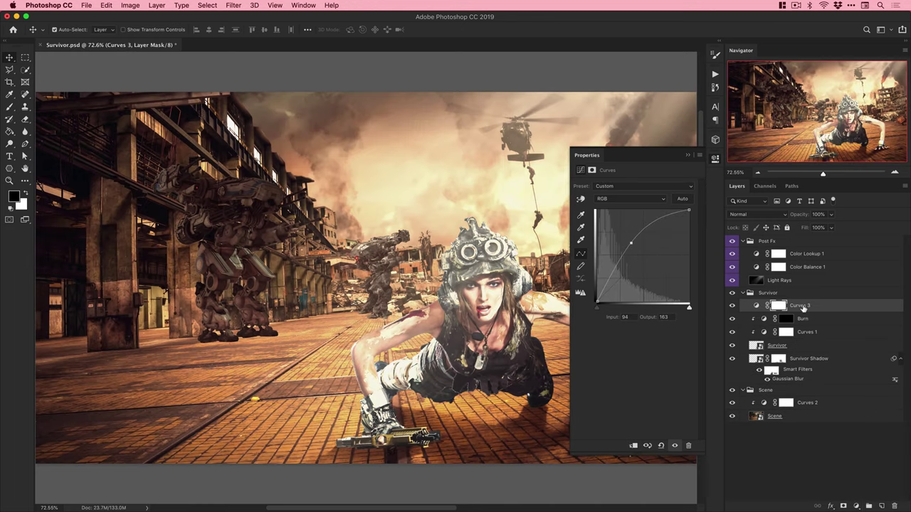
Rename the brightening Curves layer as Dodge and clip it to the Survivor layer, with its mask inverted to black.
{"action": "double_click", "coordinate": [800, 306]}
{"action": "type", "text": "Dodge"}
{"action": "key", "text": "Return"}
{"action": "right_click", "coordinate": [816, 307]}
{"action": "left_click", "coordinate": [763, 334]}
{"action": "left_click", "coordinate": [763, 335]}
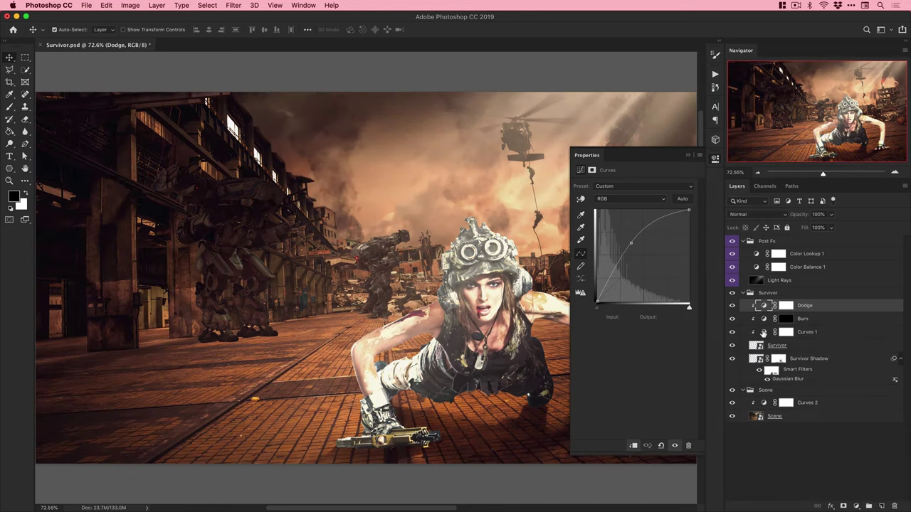
Save the document and paint white on the Burn mask to darken the soldier's gun-side shoulder, chest and helmet brim.
{"action": "left_click", "coordinate": [786, 319]}
{"action": "key", "text": "super+s"}
{"action": "key", "text": "b"}
{"action": "key", "text": "x"}
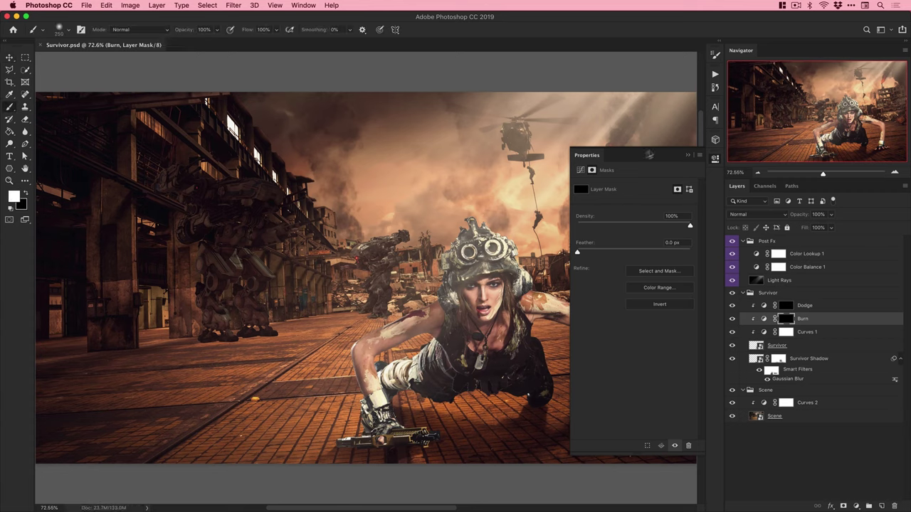
{"action": "left_click", "coordinate": [715, 160]}
{"action": "mouse_move", "coordinate": [440, 320]}
{"action": "left_mouse_down"}
{"action": "mouse_move", "coordinate": [415, 338]}
{"action": "mouse_move", "coordinate": [399, 384]}
{"action": "mouse_move", "coordinate": [455, 356]}
{"action": "mouse_move", "coordinate": [527, 392]}
{"action": "mouse_move", "coordinate": [467, 356]}
{"action": "left_mouse_up"}
{"action": "mouse_move", "coordinate": [456, 291]}
{"action": "left_mouse_down"}
{"action": "mouse_move", "coordinate": [465, 238]}
{"action": "mouse_move", "coordinate": [459, 321]}
{"action": "mouse_move", "coordinate": [471, 319]}
{"action": "mouse_move", "coordinate": [493, 270]}
{"action": "left_mouse_up"}
Extend the Burn mask with white over the soldier's hair, chest edge and gun arm, using different brush sizes, and check the effect.
{"action": "key", "text": "["}
{"action": "key", "text": "["}
{"action": "key", "text": "["}
{"action": "key", "text": "["}
{"action": "key", "text": "["}
{"action": "key", "text": "["}
{"action": "key", "text": "["}
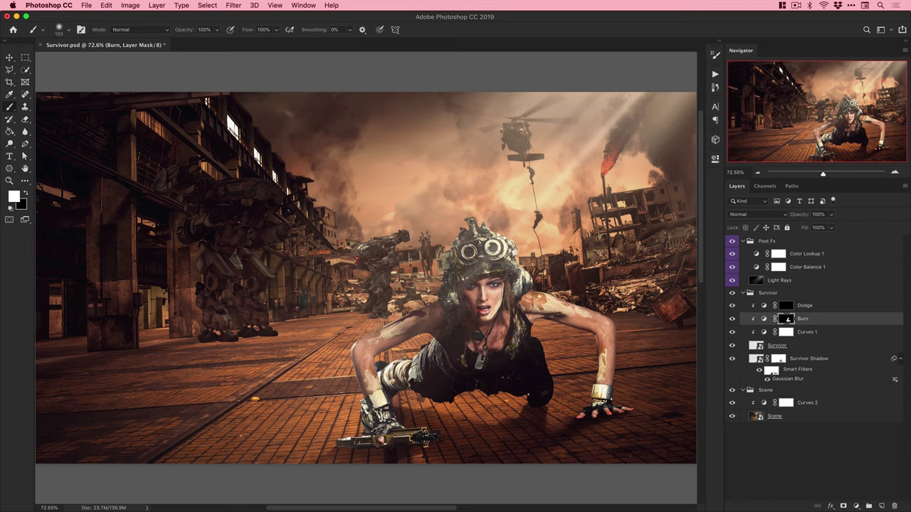
{"action": "left_click_drag", "start_coordinate": [505, 318], "coordinate": [513, 352]}
{"action": "key", "text": "]"}
{"action": "key", "text": "]"}
{"action": "key", "text": "]"}
{"action": "key", "text": "]"}
{"action": "mouse_move", "coordinate": [412, 324]}
{"action": "left_mouse_down"}
{"action": "mouse_move", "coordinate": [364, 347]}
{"action": "mouse_move", "coordinate": [366, 395]}
{"action": "mouse_move", "coordinate": [409, 453]}
{"action": "mouse_move", "coordinate": [367, 417]}
{"action": "left_mouse_up"}
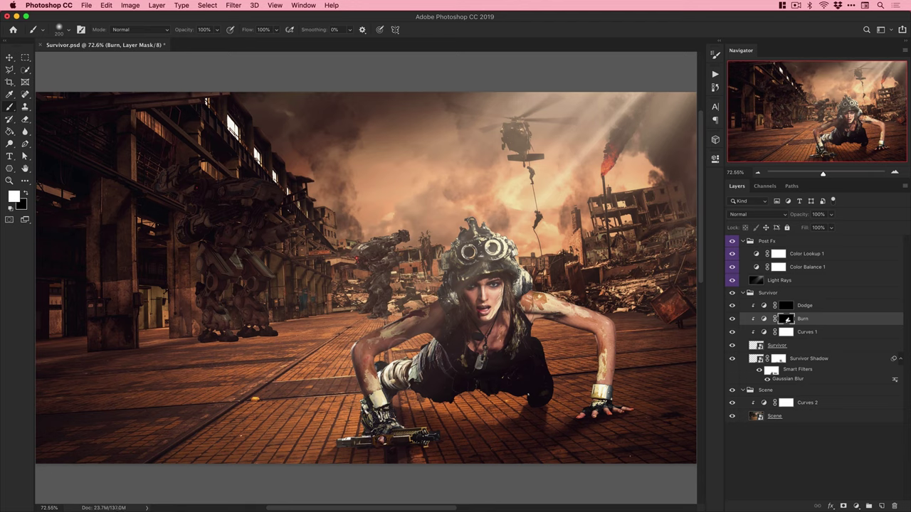
{"action": "left_click", "coordinate": [732, 331]}
{"action": "left_click", "coordinate": [731, 331]}
Paint white on the Dodge mask over the soldier's outstretched arm and helmet edge, softening with 50% brush opacity, and restore the brush to 100%.
{"action": "left_click", "coordinate": [785, 307]}
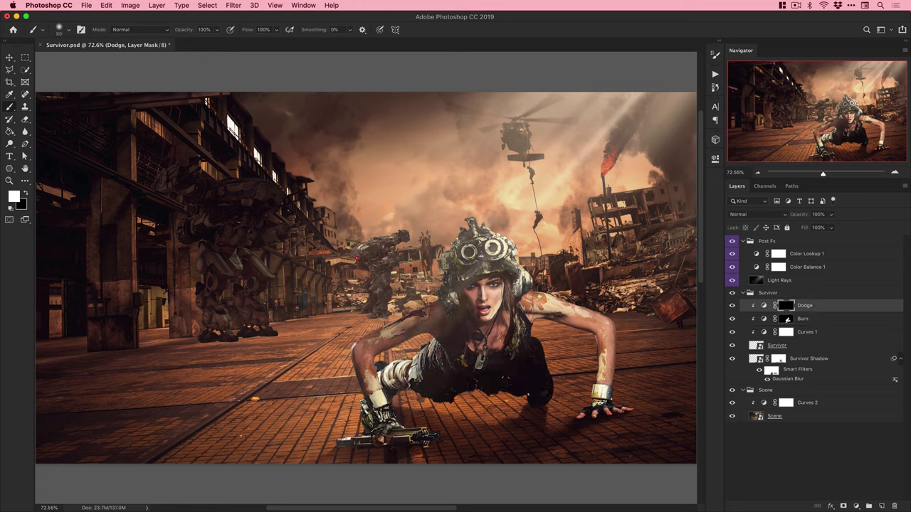
{"action": "left_click_drag", "start_coordinate": [580, 305], "coordinate": [618, 388]}
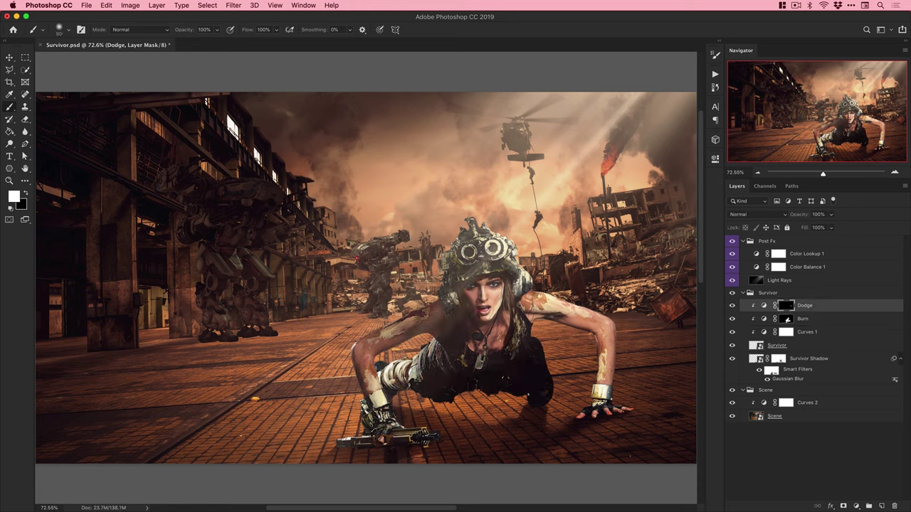
{"action": "left_click_drag", "start_coordinate": [518, 267], "coordinate": [473, 223]}
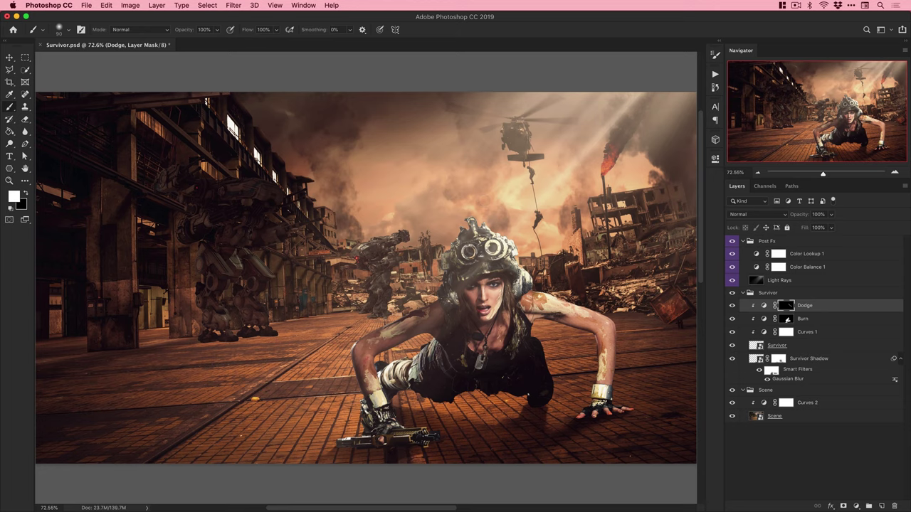
{"action": "key", "text": "5"}
{"action": "key", "text": "super+z"}
{"action": "left_click_drag", "start_coordinate": [542, 300], "coordinate": [596, 318]}
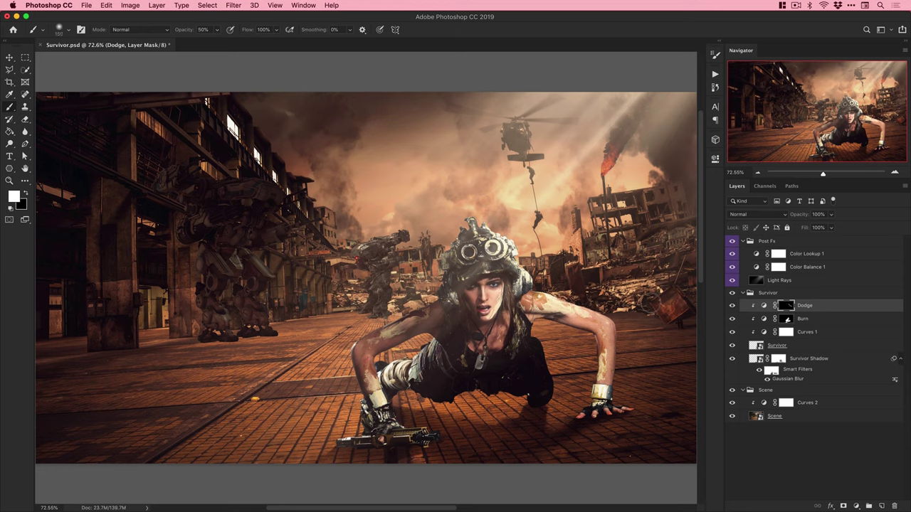
{"action": "left_click", "coordinate": [217, 30]}
{"action": "left_click_drag", "start_coordinate": [217, 41], "coordinate": [239, 41]}
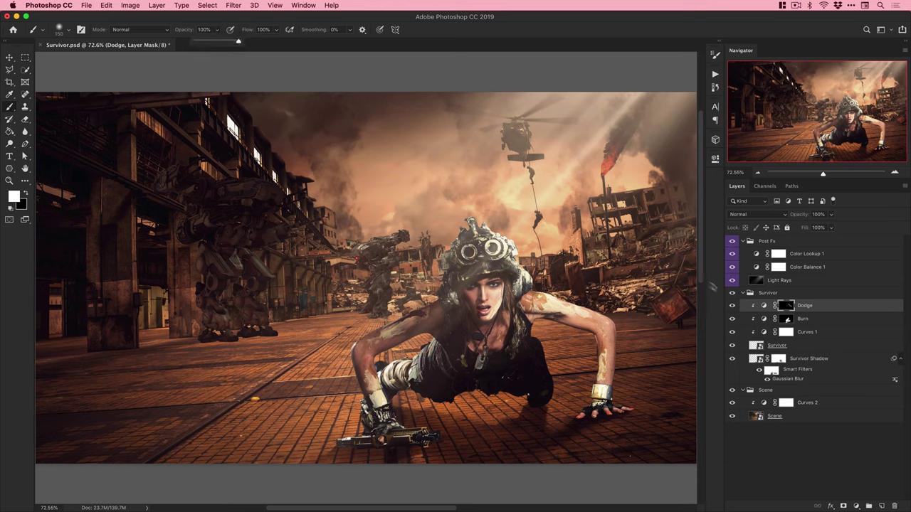
Compare the image with the Dodge and Burn layers hidden and shown in turn.
{"action": "left_click", "coordinate": [732, 306]}
{"action": "left_click", "coordinate": [732, 306]}
{"action": "left_click", "coordinate": [732, 318]}
{"action": "left_click", "coordinate": [731, 318]}
{"action": "key", "text": "v"}
{"action": "left_click", "coordinate": [806, 254]}
{"action": "left_click", "coordinate": [856, 506]}
{"action": "left_click", "coordinate": [865, 447]}
{"action": "key", "text": "super+z"}
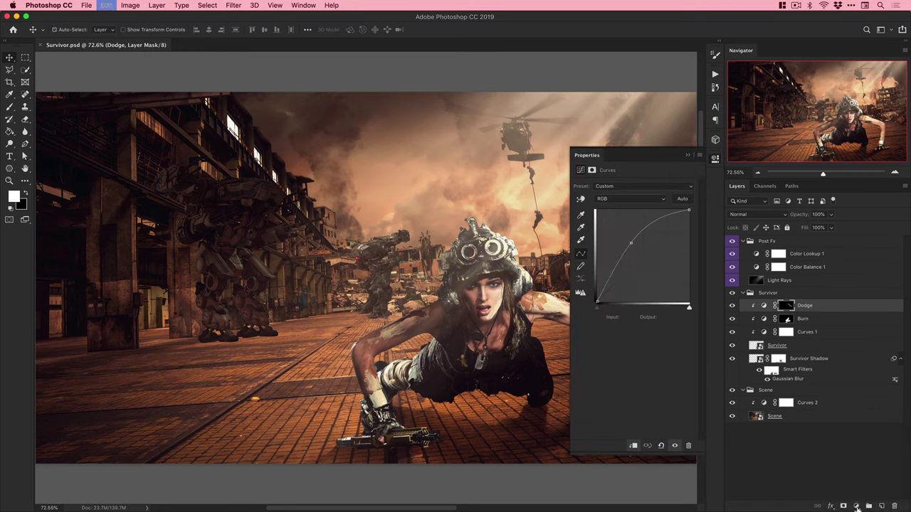
Add a darkening Curves adjustment with a point near input 117, output 97, and move it into Post Fx above Light Rays.
{"action": "left_click", "coordinate": [856, 506]}
{"action": "left_click", "coordinate": [861, 445]}
{"action": "left_click_drag", "start_coordinate": [645, 254], "coordinate": [641, 268]}
{"action": "left_click_drag", "start_coordinate": [661, 247], "coordinate": [639, 266]}
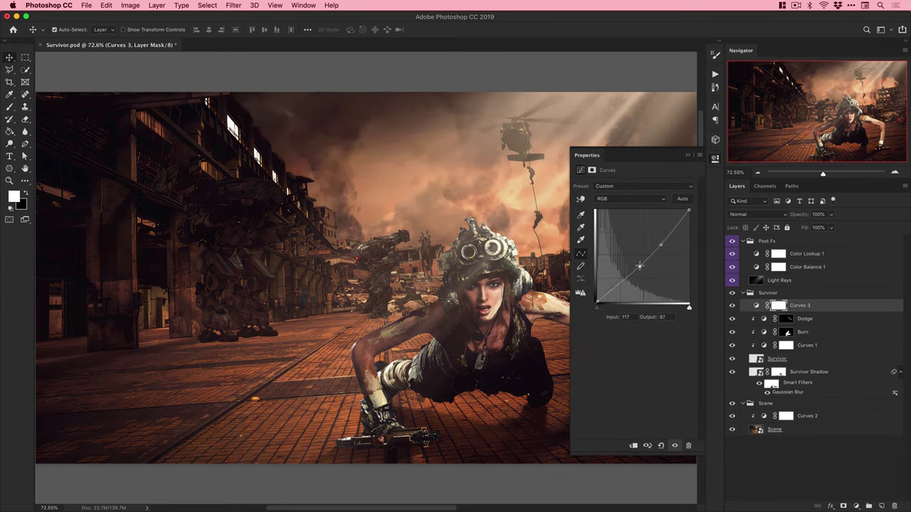
{"action": "left_click_drag", "start_coordinate": [797, 305], "coordinate": [819, 276]}
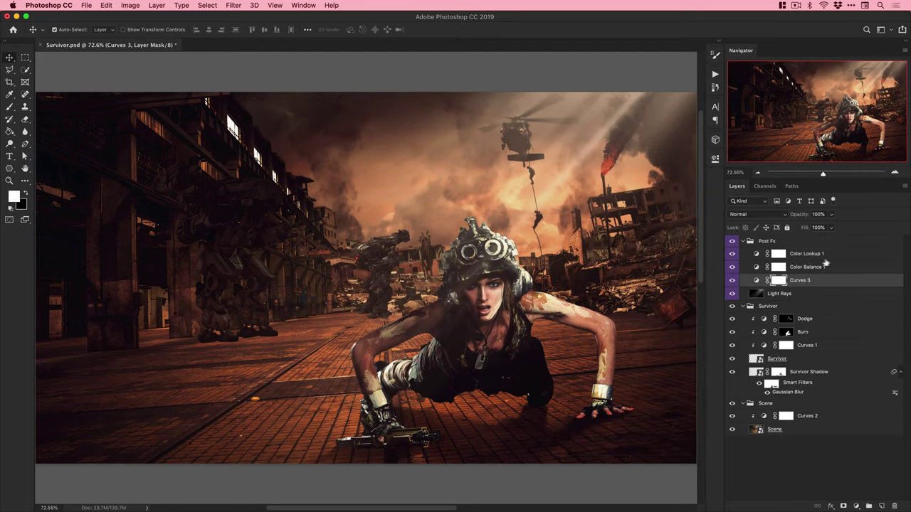
Collapse the Post Fx group, save the document, and open the Survivor smart object's contents at the soldier's bent elbow on the gun arm.
{"action": "left_click", "coordinate": [744, 242]}
{"action": "key", "text": "super+s"}
{"action": "left_click", "coordinate": [774, 306]}
{"action": "key", "text": "z"}
{"action": "left_click", "coordinate": [357, 354]}
{"action": "left_click", "coordinate": [357, 353]}
{"action": "left_click", "coordinate": [357, 353]}
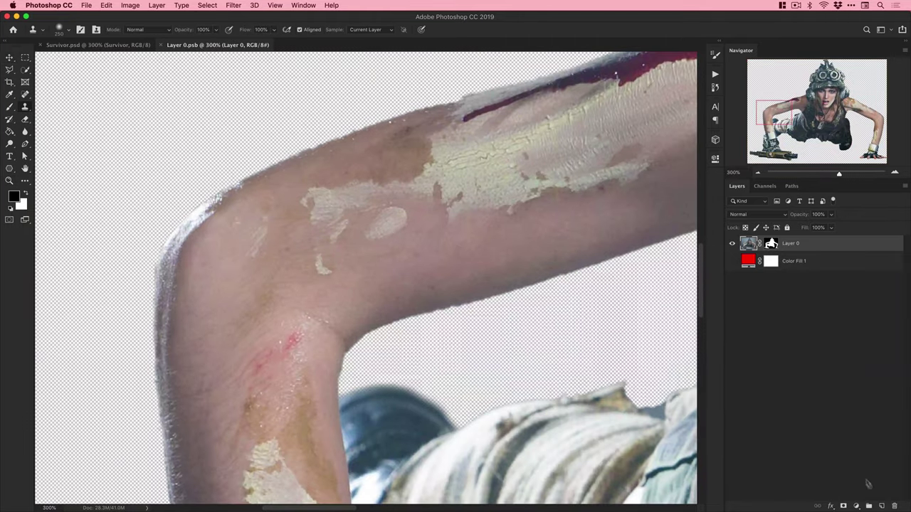
Add a blank layer clipped to Layer 0 and paint sampled skin tone over the bright rim along the elbow.
{"action": "left_click", "coordinate": [881, 506]}
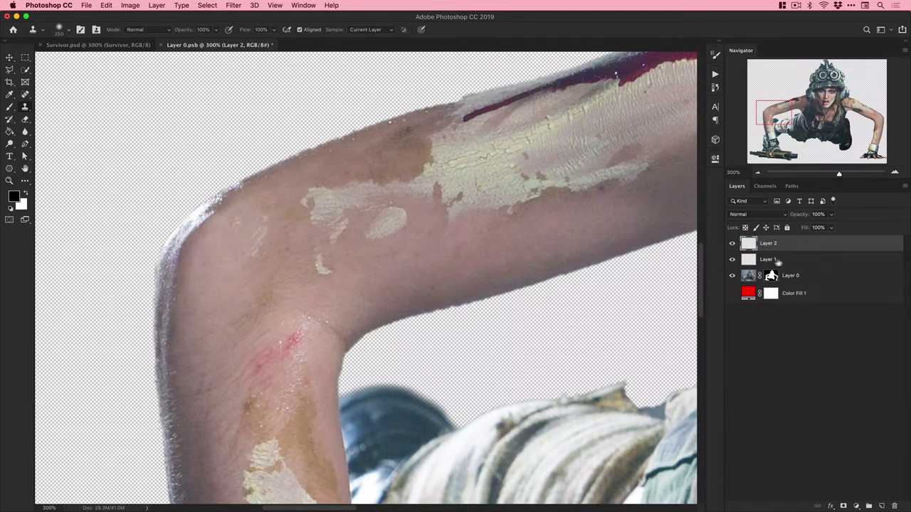
{"action": "right_click", "coordinate": [759, 243]}
{"action": "left_click", "coordinate": [804, 337]}
{"action": "key", "text": "i"}
{"action": "left_click", "coordinate": [254, 174]}
{"action": "key", "text": "b"}
{"action": "mouse_move", "coordinate": [227, 184]}
{"action": "left_mouse_down"}
{"action": "mouse_move", "coordinate": [193, 191]}
{"action": "mouse_move", "coordinate": [146, 420]}
{"action": "left_mouse_up"}
Save the elbow retouch in the smart object and check it in the Survivor.psd composite.
{"action": "left_click", "coordinate": [98, 45]}
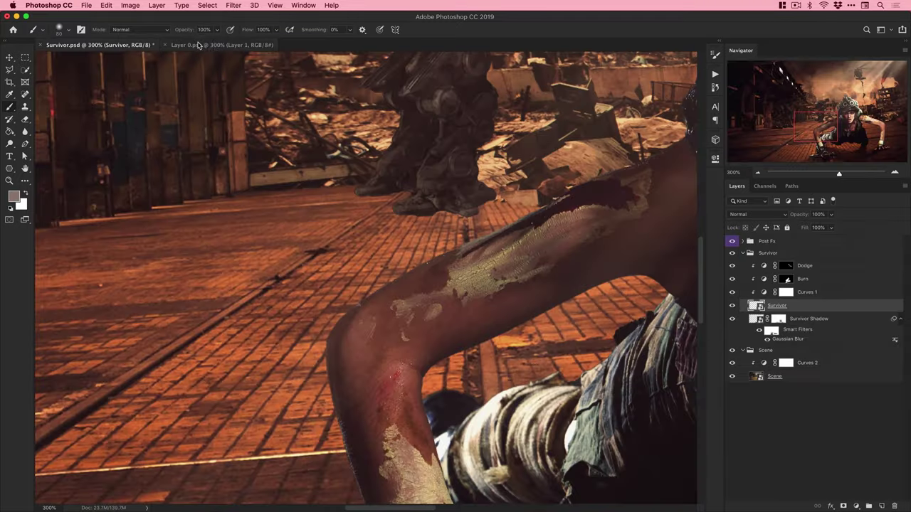
{"action": "left_click", "coordinate": [217, 45]}
{"action": "key", "text": "super+s"}
{"action": "left_click", "coordinate": [98, 45]}
{"action": "key", "text": "super+minus"}
Paint the skin tone down the outer forearm edge with a smaller brush to cover the remaining bright rim.
{"action": "left_click", "coordinate": [216, 47]}
{"action": "left_click_drag", "start_coordinate": [213, 299], "coordinate": [219, 158]}
{"action": "key", "text": "bracketleft"}
{"action": "key", "text": "bracketleft"}
{"action": "left_click_drag", "start_coordinate": [160, 294], "coordinate": [183, 448]}
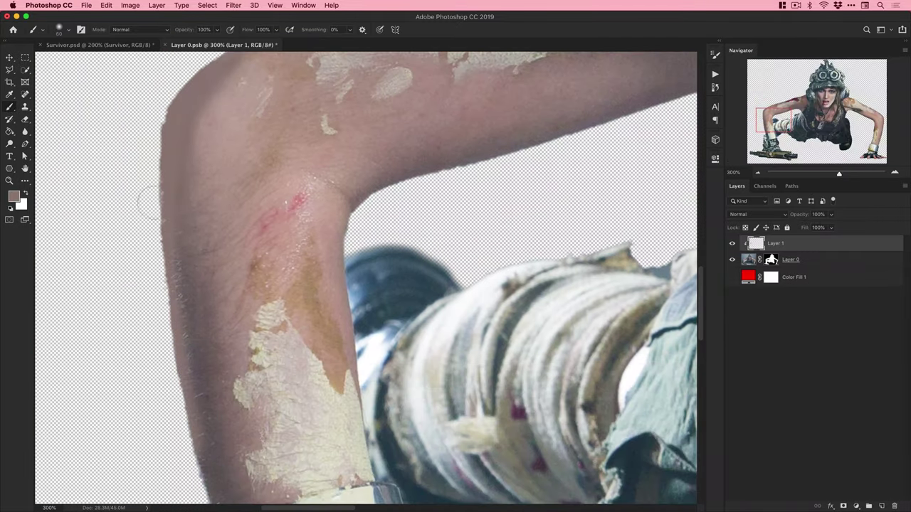
Adjust the painted retouch layer with Hue/Saturation to match the arm's skin, and save the smart object.
{"action": "key", "text": "ctrl+minus"}
{"action": "key", "text": "ctrl+u"}
{"action": "left_click_drag", "start_coordinate": [586, 273], "coordinate": [595, 254]}
{"action": "left_click", "coordinate": [692, 183]}
{"action": "key", "text": "super+s"}
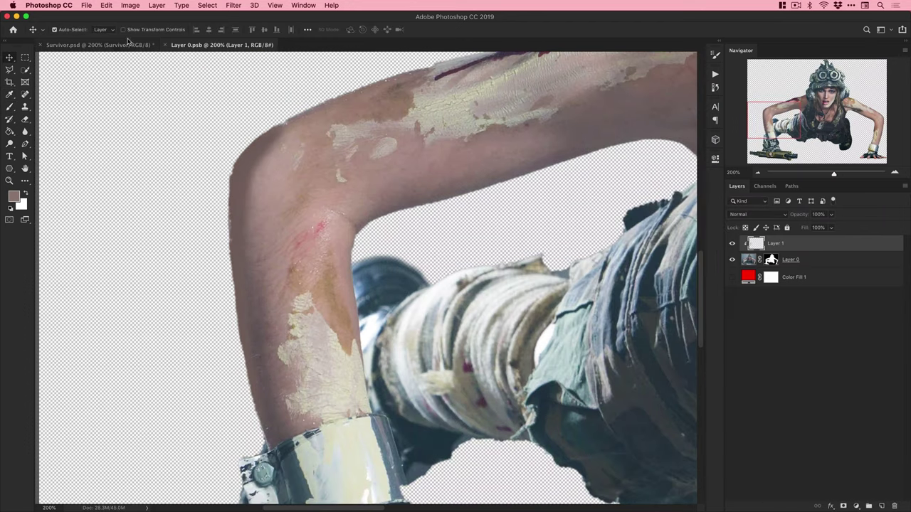
Check the retouched arm in the full Survivor.psd composite and close the soldier's smart object.
{"action": "left_click", "coordinate": [122, 46]}
{"action": "key", "text": "ctrl+minus"}
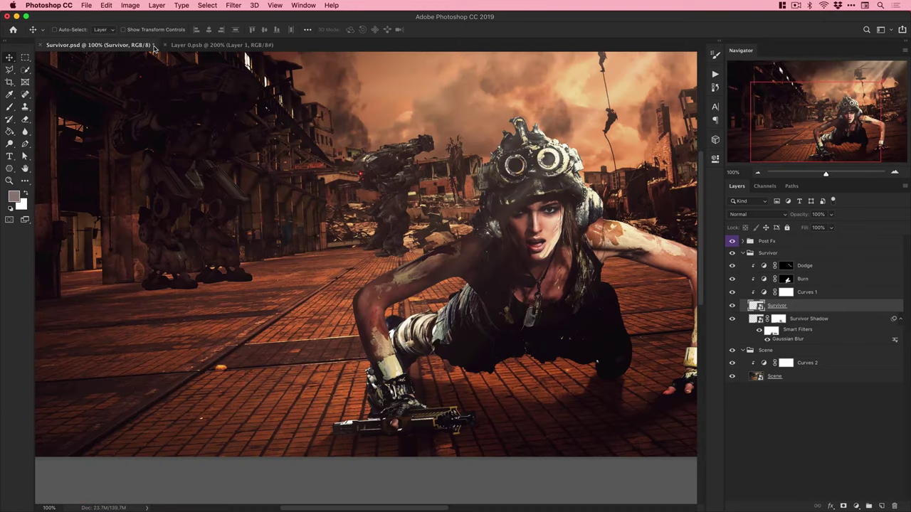
{"action": "key", "text": "super+0"}
{"action": "left_click", "coordinate": [232, 48]}
{"action": "key", "text": "super+w"}
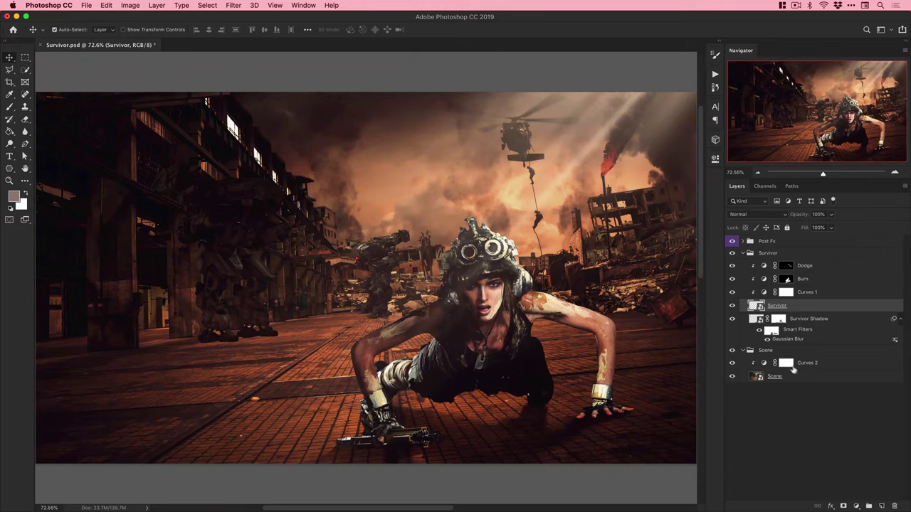
Open the Scene smart object's contents and add a blank layer beneath Mech 1 for painting its ground shadow.
{"action": "double_click", "coordinate": [757, 378]}
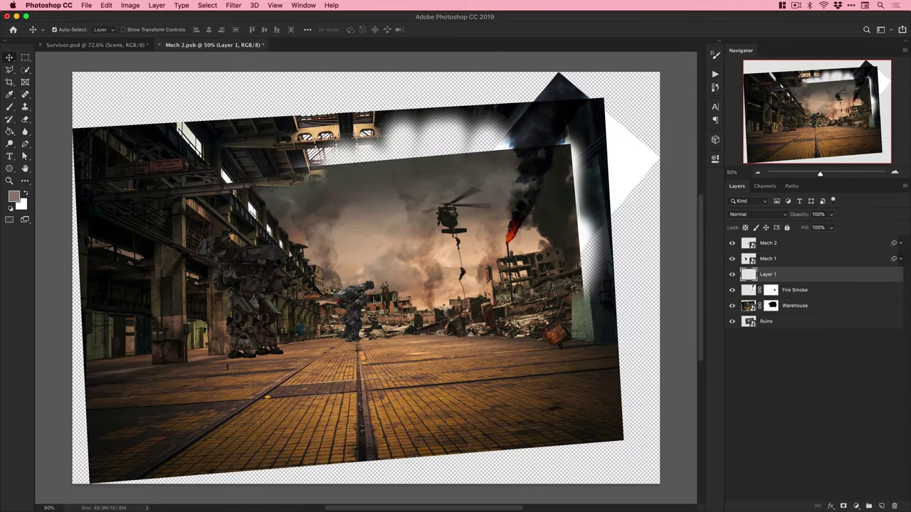
{"action": "scroll", "coordinate": [249, 349], "scroll_direction": "up", "scroll_amount": 3}
{"action": "key", "text": "b"}
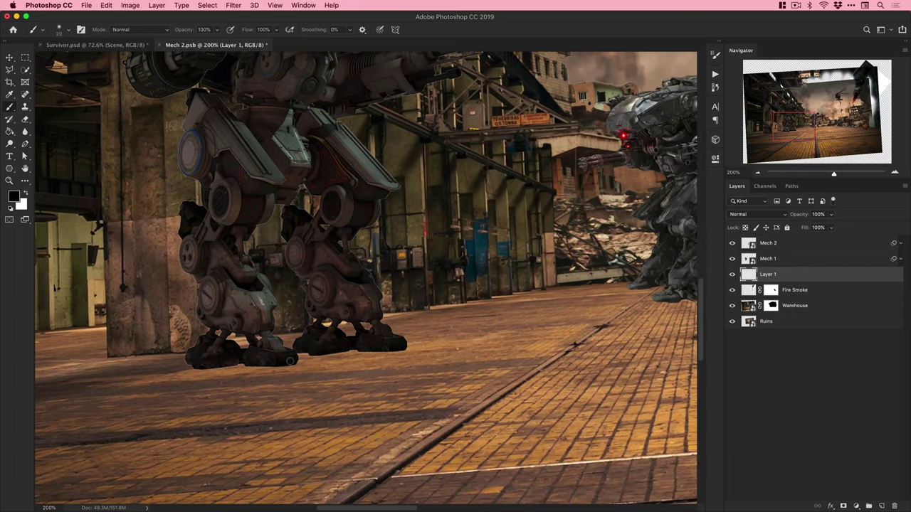
{"action": "key", "text": "super+minus"}
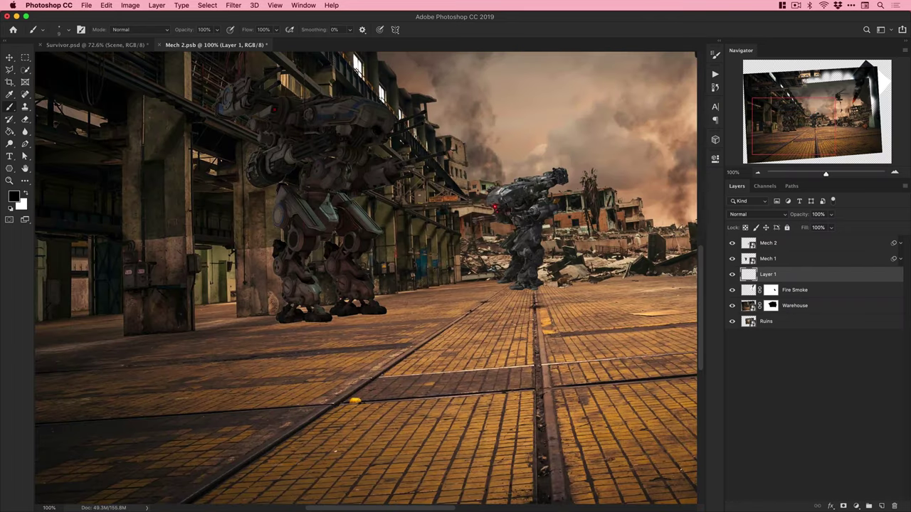
Duplicate the Mech 1 layer, convert the lower copy to a smart object, and rasterize it.
{"action": "left_click", "coordinate": [781, 259]}
{"action": "key", "text": "super+j"}
{"action": "left_click", "coordinate": [779, 274]}
{"action": "right_click", "coordinate": [783, 276]}
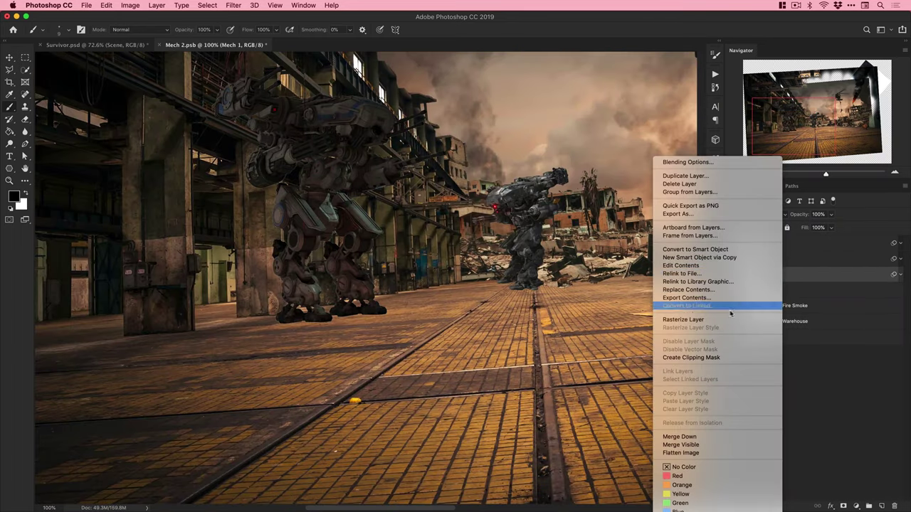
{"action": "left_click", "coordinate": [733, 250]}
{"action": "right_click", "coordinate": [772, 275]}
{"action": "left_click", "coordinate": [776, 319]}
Turn the rasterized Mech 1 copy solid black with a Hue/Saturation adjustment.
{"action": "key", "text": "super+u"}
{"action": "left_click_drag", "start_coordinate": [586, 275], "coordinate": [533, 239]}
{"action": "left_click", "coordinate": [688, 183]}
Squash the black mech copy to about 8% of its height and place it on the floor beneath the mech's feet.
{"action": "key", "text": "super+t"}
{"action": "left_click_drag", "start_coordinate": [329, 65], "coordinate": [329, 304]}
{"action": "left_click_drag", "start_coordinate": [300, 318], "coordinate": [301, 333]}
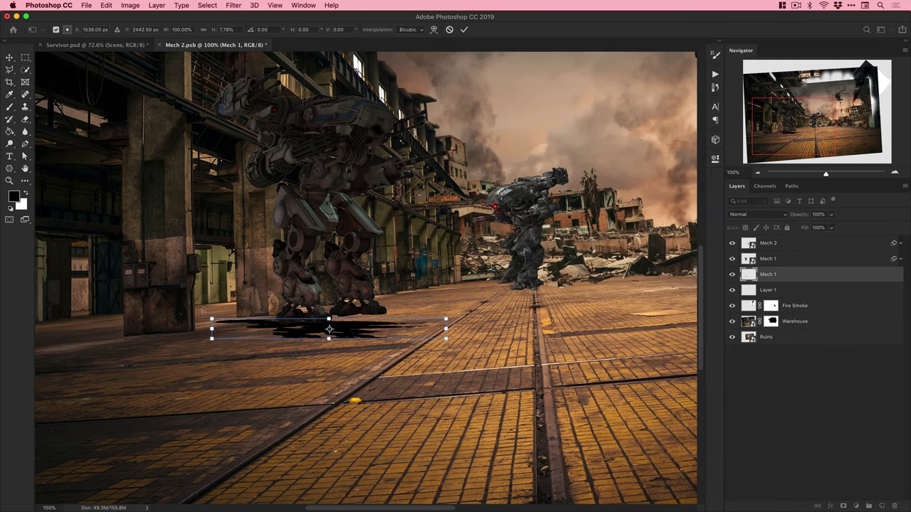
Flip the squashed black copy vertically and skew it along the floor from the mech's feet as a cast shadow.
{"action": "left_click", "coordinate": [106, 5]}
{"action": "left_click", "coordinate": [263, 344]}
{"action": "left_click_drag", "start_coordinate": [450, 320], "coordinate": [450, 314]}
{"action": "left_click_drag", "start_coordinate": [346, 331], "coordinate": [350, 328]}
{"action": "left_click_drag", "start_coordinate": [449, 330], "coordinate": [392, 340]}
{"action": "left_click_drag", "start_coordinate": [215, 340], "coordinate": [163, 349]}
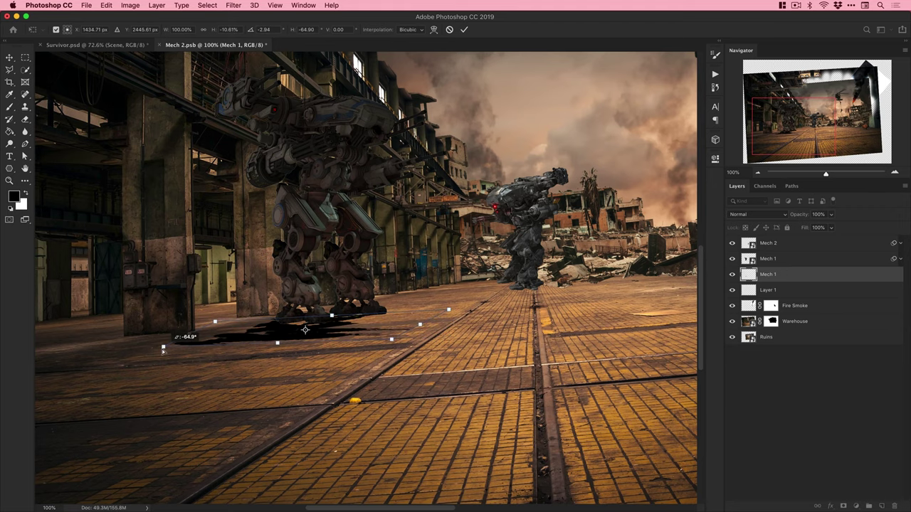
{"action": "left_click_drag", "start_coordinate": [279, 332], "coordinate": [281, 333]}
{"action": "key", "text": "Return"}
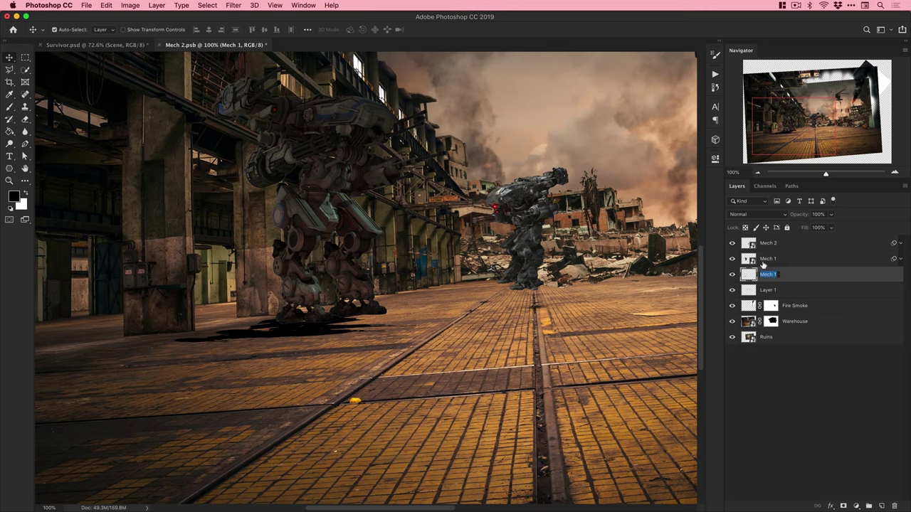
Rename the black copy Mech 1 Shadow and delete the empty Layer 1.
{"action": "key", "text": "Return"}
{"action": "left_click", "coordinate": [769, 291]}
{"action": "key", "text": "Delete"}
Set Mech 1 Shadow to Multiply at 80% opacity and convert it to a smart object.
{"action": "left_click", "coordinate": [777, 274]}
{"action": "left_click", "coordinate": [759, 214]}
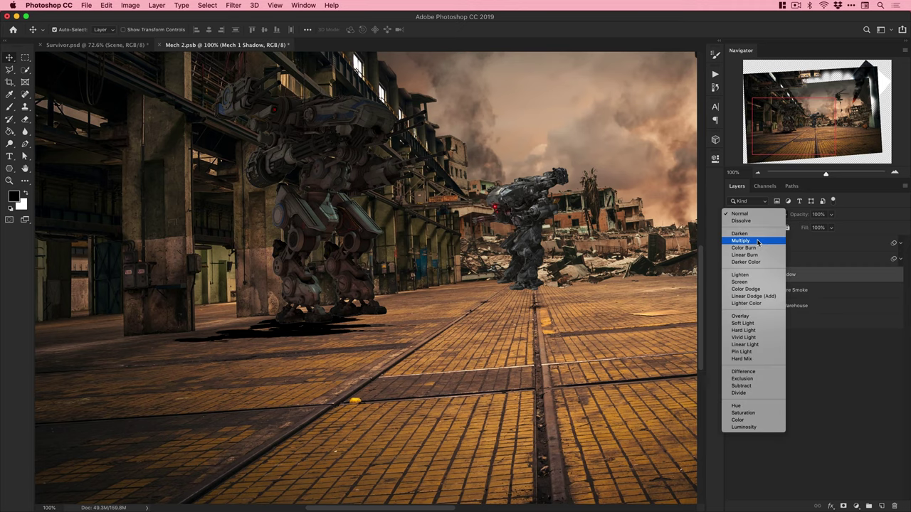
{"action": "left_click", "coordinate": [758, 241]}
{"action": "right_click", "coordinate": [789, 276]}
{"action": "left_click", "coordinate": [705, 284]}
Apply a Gaussian Blur with a radius of 2 pixels to Mech 1 Shadow.
{"action": "left_click", "coordinate": [232, 5]}
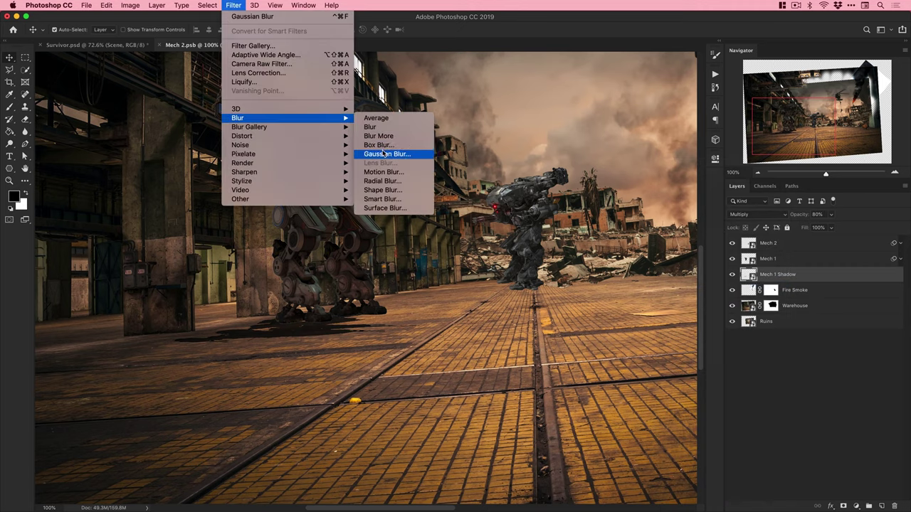
{"action": "left_click", "coordinate": [384, 151]}
{"action": "type", "text": "2"}
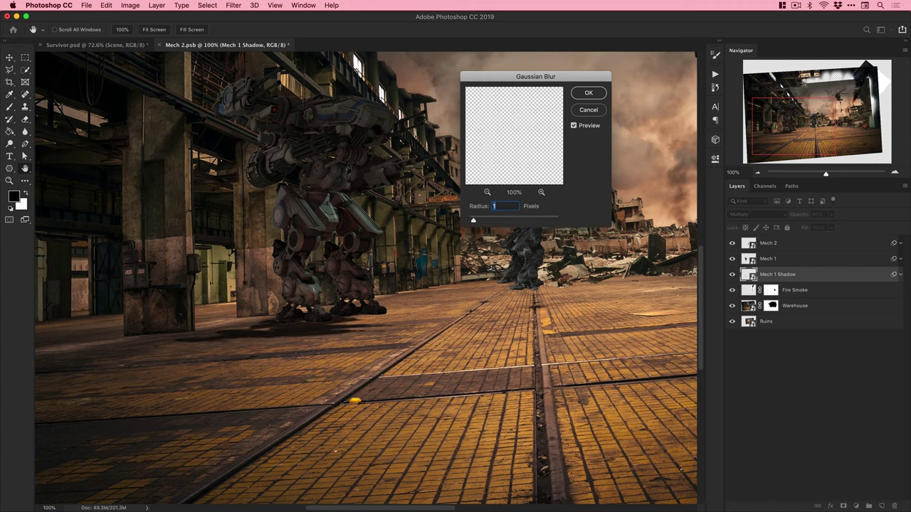
{"action": "key", "text": "Return"}
Distort the lower corners of Mech 1 Shadow outward and nudge it up to meet the mech's feet.
{"action": "key", "text": "super+t"}
{"action": "left_click_drag", "start_coordinate": [416, 343], "coordinate": [404, 344]}
{"action": "left_click_drag", "start_coordinate": [172, 343], "coordinate": [156, 345]}
{"action": "key", "text": "Return"}
{"action": "left_click_drag", "start_coordinate": [280, 342], "coordinate": [280, 339]}
{"action": "key", "text": "super+t"}
{"action": "key", "text": "Return"}
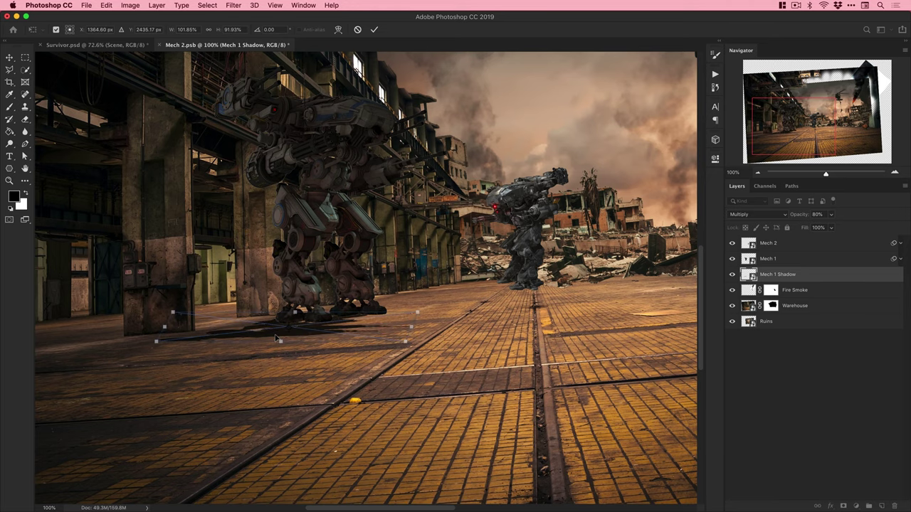
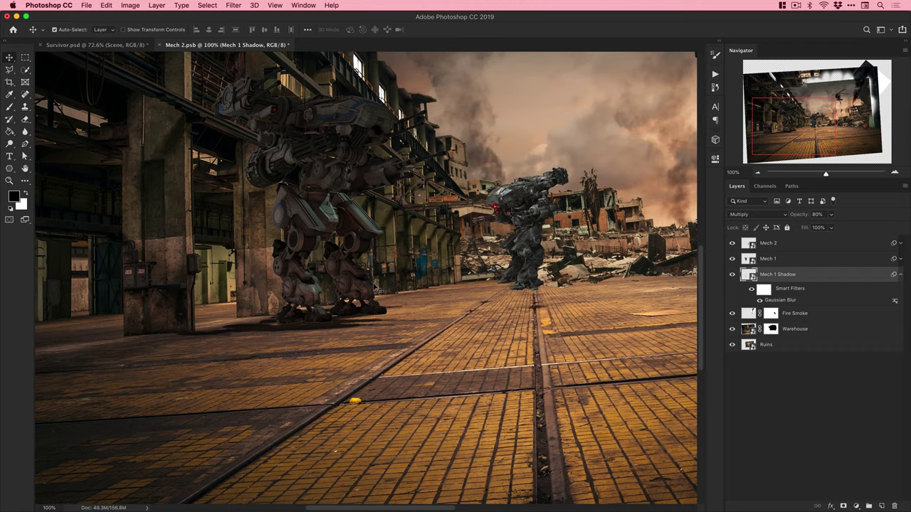
Open the Mech 1 Shadow smart object and fill the gaps inside the shape with a larger black brush.
{"action": "double_click", "coordinate": [753, 275]}
{"action": "left_click", "coordinate": [337, 280], "text": "super"}
{"action": "left_click", "coordinate": [337, 280], "text": "super"}
{"action": "left_click", "coordinate": [337, 280], "text": "super"}
{"action": "key", "text": "b"}
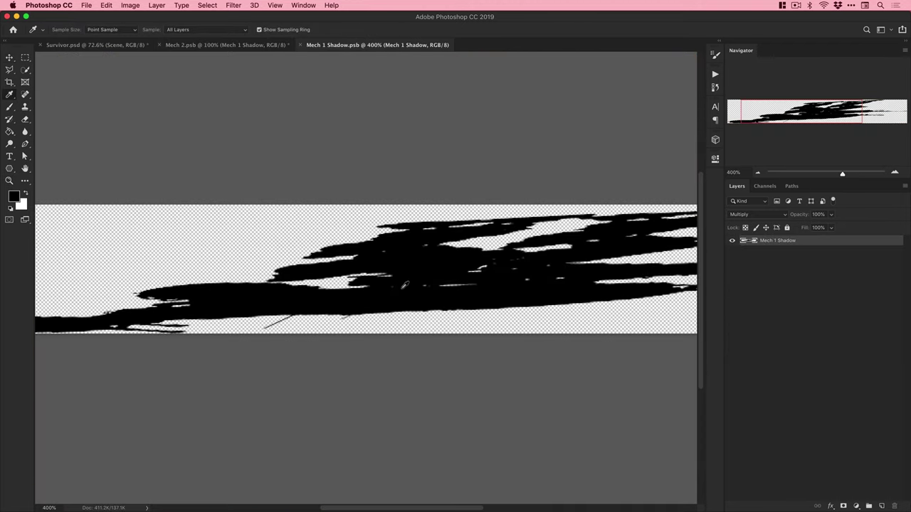
{"action": "mouse_move", "coordinate": [274, 286]}
{"action": "left_mouse_down"}
{"action": "mouse_move", "coordinate": [326, 261]}
{"action": "mouse_move", "coordinate": [286, 291]}
{"action": "left_mouse_up"}
{"action": "key", "text": "bracketright"}
{"action": "key", "text": "bracketright"}
{"action": "key", "text": "bracketright"}
{"action": "mouse_move", "coordinate": [286, 288]}
{"action": "left_mouse_down"}
{"action": "mouse_move", "coordinate": [476, 271]}
{"action": "mouse_move", "coordinate": [535, 242]}
{"action": "mouse_move", "coordinate": [610, 243]}
{"action": "left_mouse_up"}
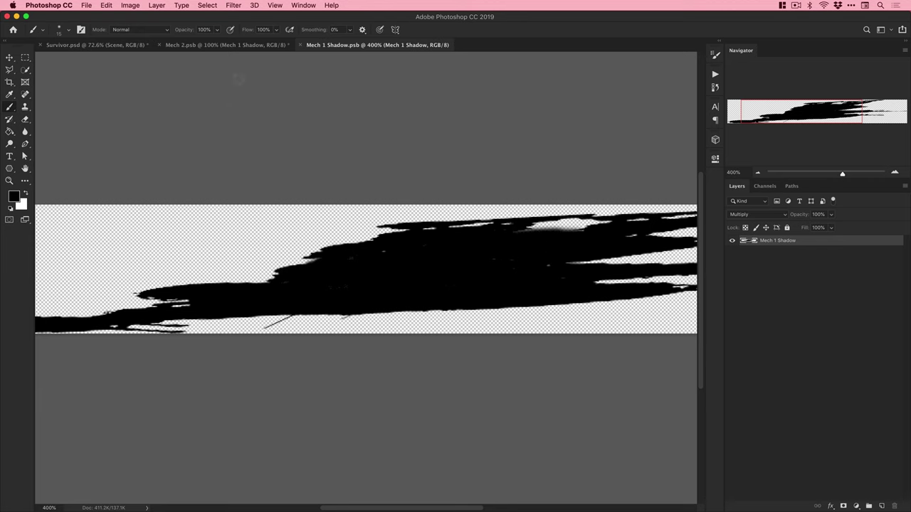
Check the filled shadow in the scene, undo the last brush stroke, and repaint the shadow's middle in black.
{"action": "left_click", "coordinate": [243, 45]}
{"action": "left_click", "coordinate": [358, 45]}
{"action": "key", "text": "super+z"}
{"action": "left_click_drag", "start_coordinate": [290, 281], "coordinate": [461, 276]}
{"action": "key", "text": "e"}
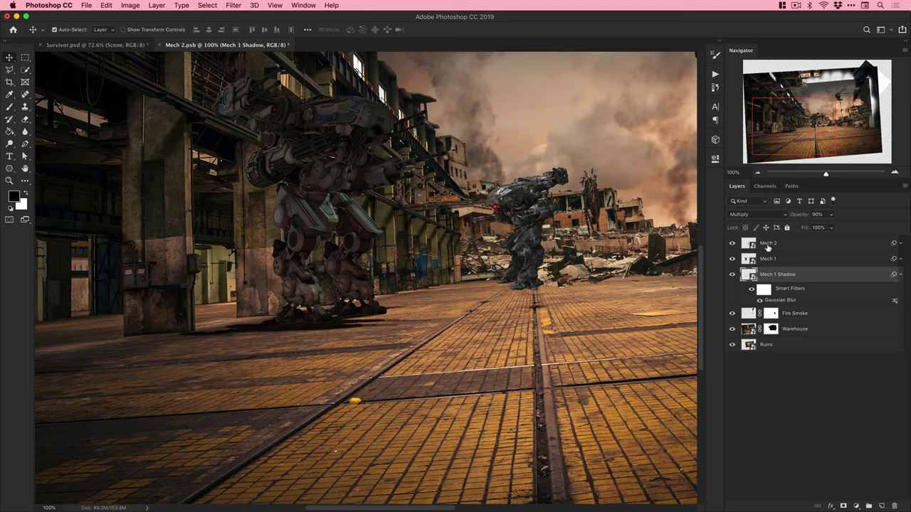
Set a Gaussian Blur with a radius of 3 pixels on Mech 1 Shadow.
{"action": "left_click", "coordinate": [235, 6]}
{"action": "left_click", "coordinate": [252, 16]}
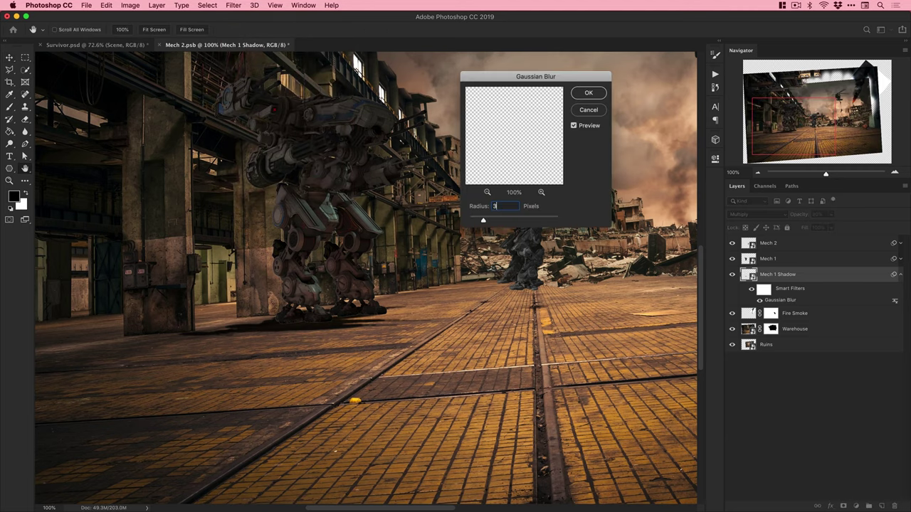
{"action": "key", "text": "Return"}
Paint black on Mech 1 Shadow's filter mask around the mech's feet to keep the shadow sharp there.
{"action": "left_click", "coordinate": [764, 290]}
{"action": "key", "text": "b"}
{"action": "key", "text": "super+plus"}
{"action": "key", "text": "super+plus"}
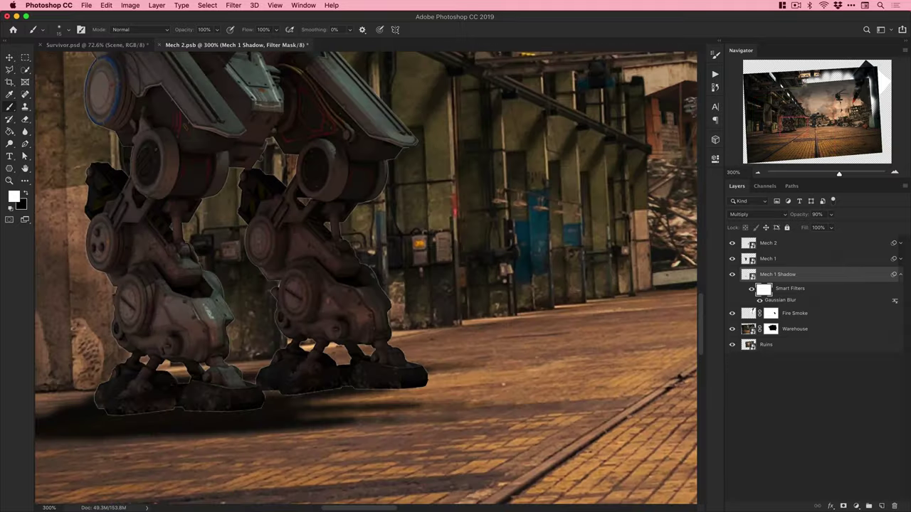
{"action": "left_click_drag", "start_coordinate": [294, 284], "coordinate": [477, 245]}
{"action": "key", "text": "x"}
{"action": "key", "text": "bracketright"}
{"action": "key", "text": "bracketright"}
{"action": "mouse_move", "coordinate": [216, 367]}
{"action": "left_mouse_down"}
{"action": "mouse_move", "coordinate": [501, 345]}
{"action": "mouse_move", "coordinate": [462, 357]}
{"action": "left_mouse_up"}
{"action": "key", "text": "super+minus"}
{"action": "key", "text": "super+minus"}
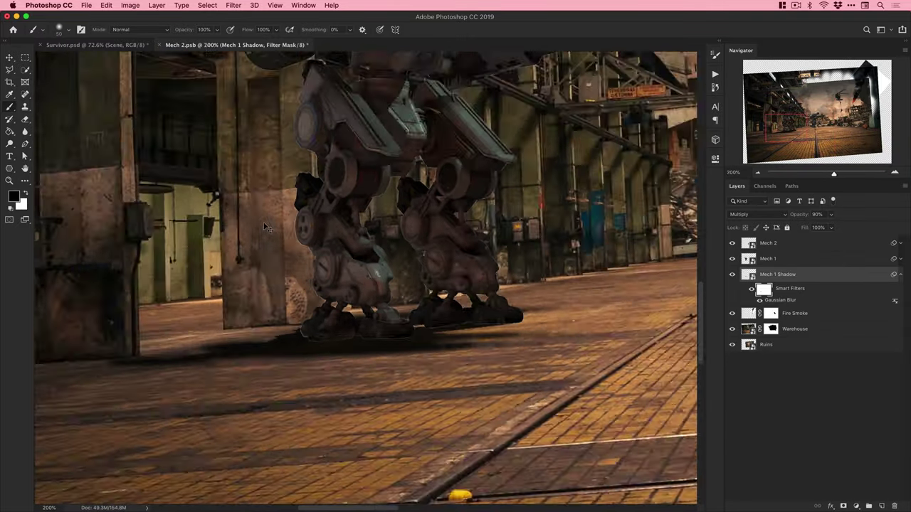
Set Mech 1 Shadow's opacity to 80% and compare the scene with the shadow hidden and shown.
{"action": "key", "text": "v"}
{"action": "left_click_drag", "start_coordinate": [440, 265], "coordinate": [362, 306]}
{"action": "key", "text": "8"}
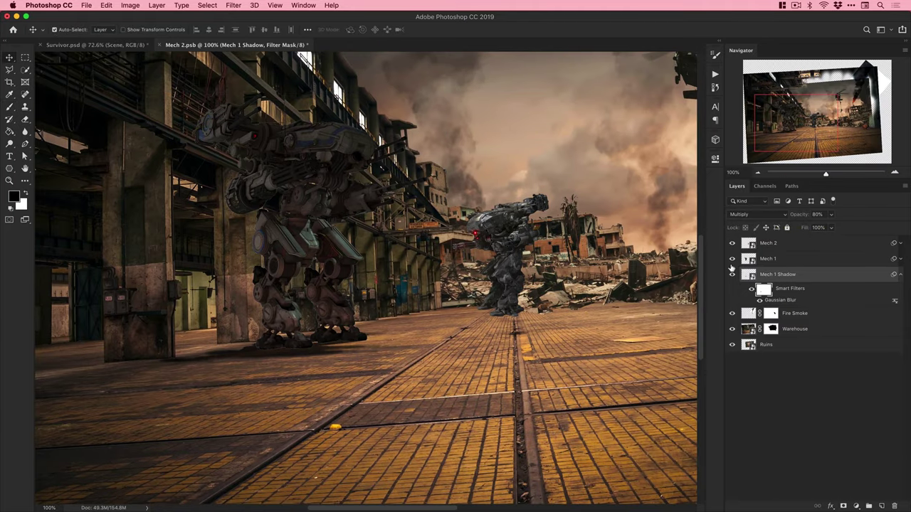
{"action": "left_click", "coordinate": [731, 268]}
{"action": "left_click", "coordinate": [732, 269]}
Save the scene contents, check the mech's shadow in Survivor.psd, and return to the mech's feet in Mech 2.psb.
{"action": "key", "text": "super+minus"}
{"action": "key", "text": "super+s"}
{"action": "left_click", "coordinate": [114, 46]}
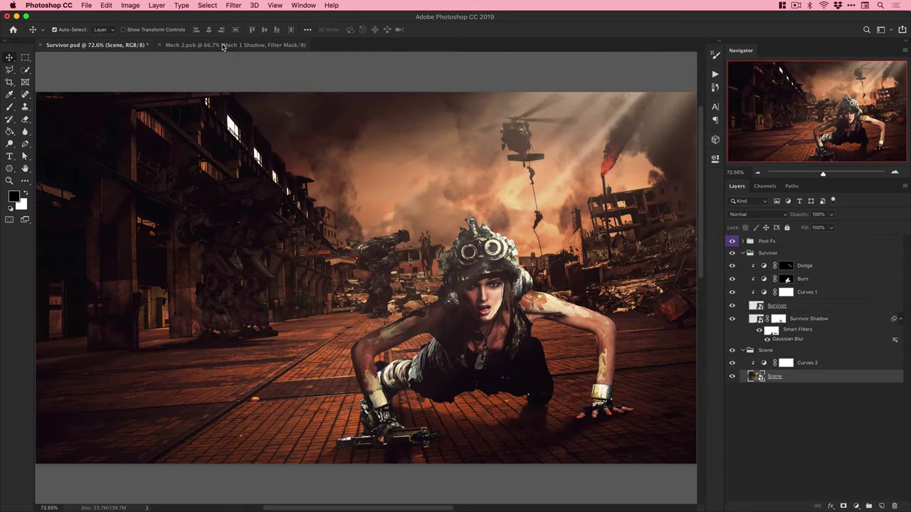
{"action": "left_click", "coordinate": [223, 45]}
{"action": "left_click", "coordinate": [366, 325], "text": "super"}
{"action": "left_click", "coordinate": [366, 325], "text": "super"}
{"action": "left_click", "coordinate": [367, 325], "text": "super"}
{"action": "key", "text": "super+t"}
{"action": "left_click_drag", "start_coordinate": [235, 318], "coordinate": [240, 353]}
{"action": "key", "text": "Escape"}
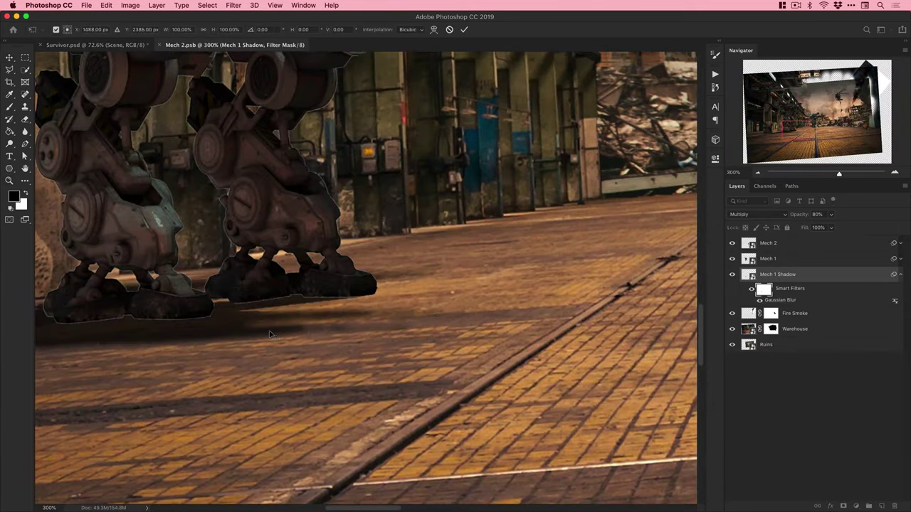
Select the Mech 1 Shadow contents instead of its filter mask and reposition the shadow beneath the mech's feet.
{"action": "left_click", "coordinate": [749, 275]}
{"action": "key", "text": "super+t"}
{"action": "left_click_drag", "start_coordinate": [255, 311], "coordinate": [232, 333]}
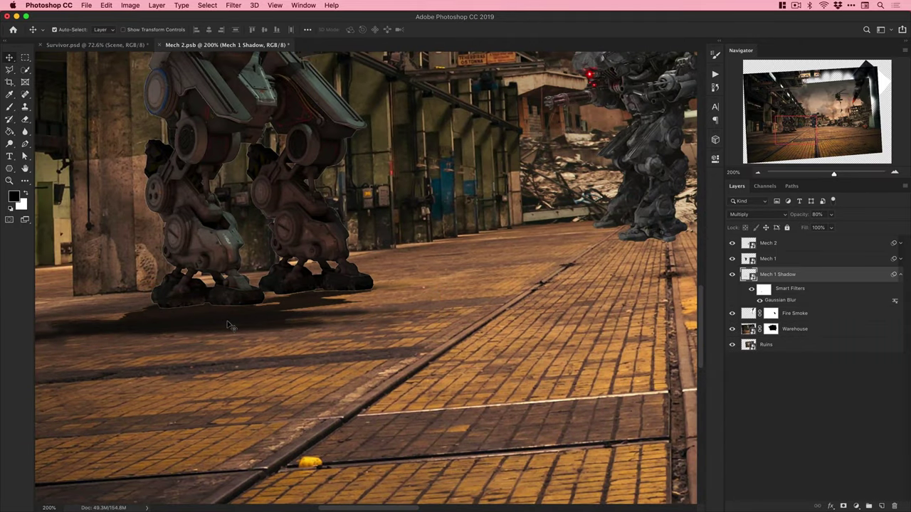
Paint white on Mech 1 Shadow's filter mask below the feet to restore the blur.
{"action": "left_click", "coordinate": [765, 291]}
{"action": "key", "text": "b"}
{"action": "key", "text": "x"}
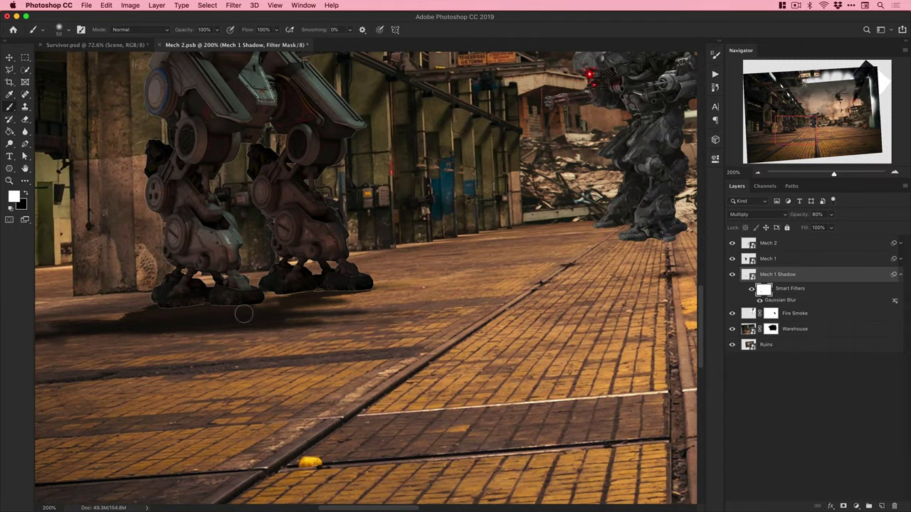
{"action": "key", "text": "x"}
{"action": "key", "text": "v"}
Reopen the Mech 1 Shadow smart object and fill the gaps along its upper part with a small black brush.
{"action": "double_click", "coordinate": [748, 275]}
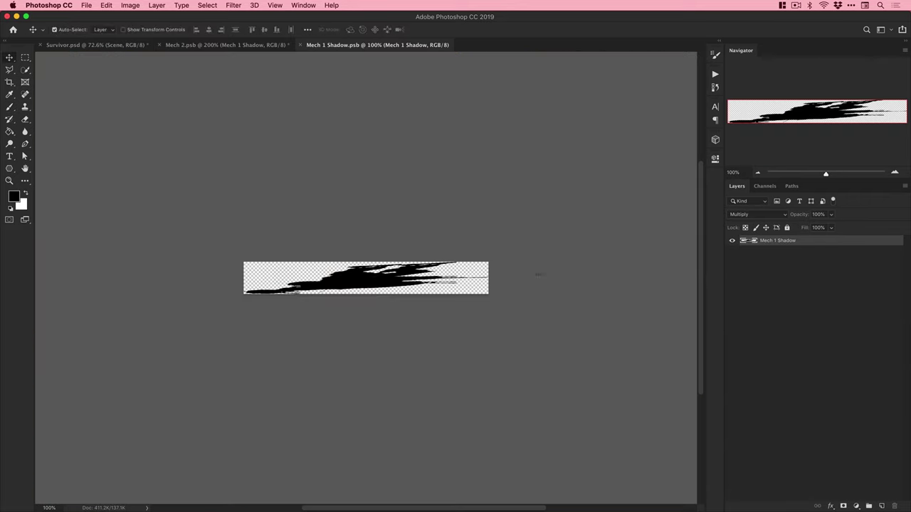
{"action": "key", "text": "z"}
{"action": "left_click", "coordinate": [387, 277]}
{"action": "left_click", "coordinate": [387, 278]}
{"action": "key", "text": "b"}
{"action": "key", "text": "["}
{"action": "key", "text": "["}
{"action": "key", "text": "["}
{"action": "mouse_move", "coordinate": [321, 268]}
{"action": "left_mouse_down"}
{"action": "mouse_move", "coordinate": [416, 263]}
{"action": "mouse_move", "coordinate": [334, 262]}
{"action": "mouse_move", "coordinate": [436, 246]}
{"action": "left_mouse_up"}
{"action": "key", "text": "["}
{"action": "key", "text": "["}
{"action": "key", "text": "["}
{"action": "key", "text": "["}
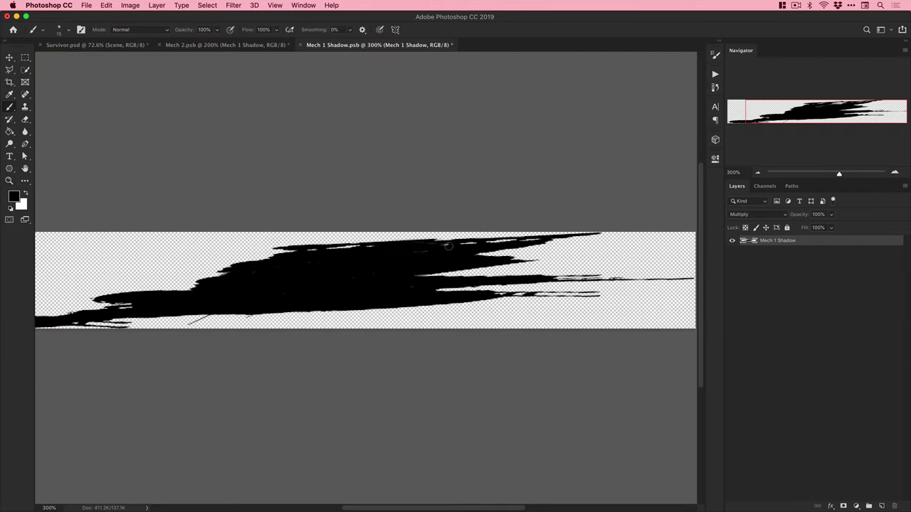
Save the filled shadow contents, check them in the scene, and close the Mech 1 Shadow document.
{"action": "key", "text": "v"}
{"action": "key", "text": "ctrl+s"}
{"action": "left_click", "coordinate": [242, 46]}
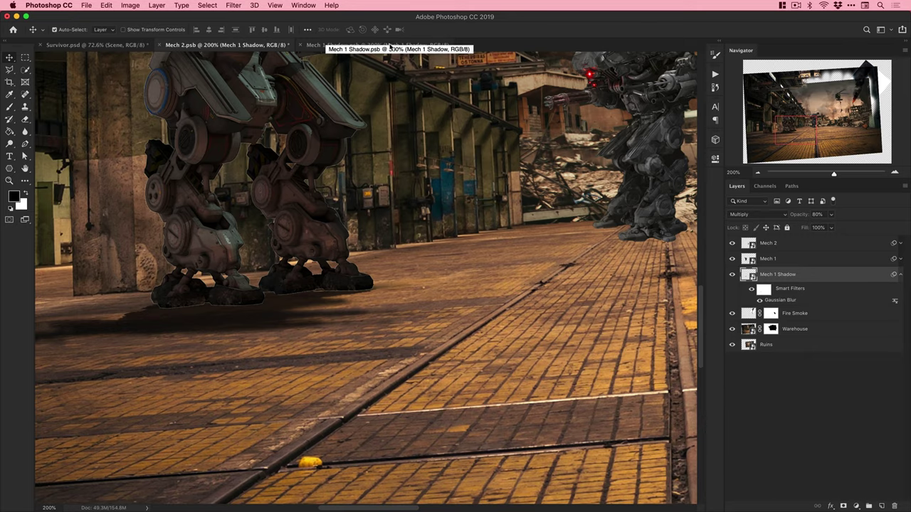
{"action": "left_click", "coordinate": [385, 46]}
{"action": "key", "text": "super+w"}
Distort Mech 1 Shadow by pulling its lower front corner inward, and nudge it closer to the mech's feet.
{"action": "key", "text": "super+t"}
{"action": "left_click_drag", "start_coordinate": [444, 344], "coordinate": [366, 344]}
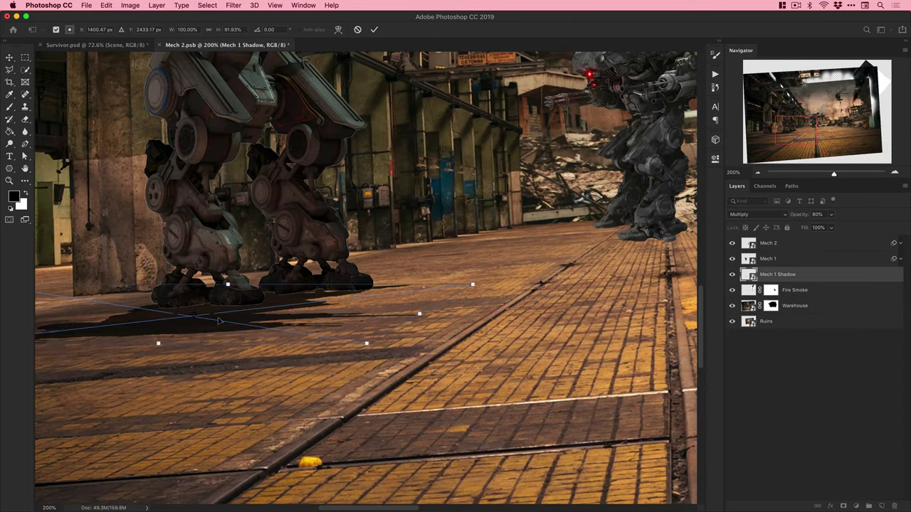
{"action": "left_click_drag", "start_coordinate": [217, 318], "coordinate": [215, 315]}
{"action": "key", "text": "Return"}
{"action": "key", "text": "ctrl+minus"}
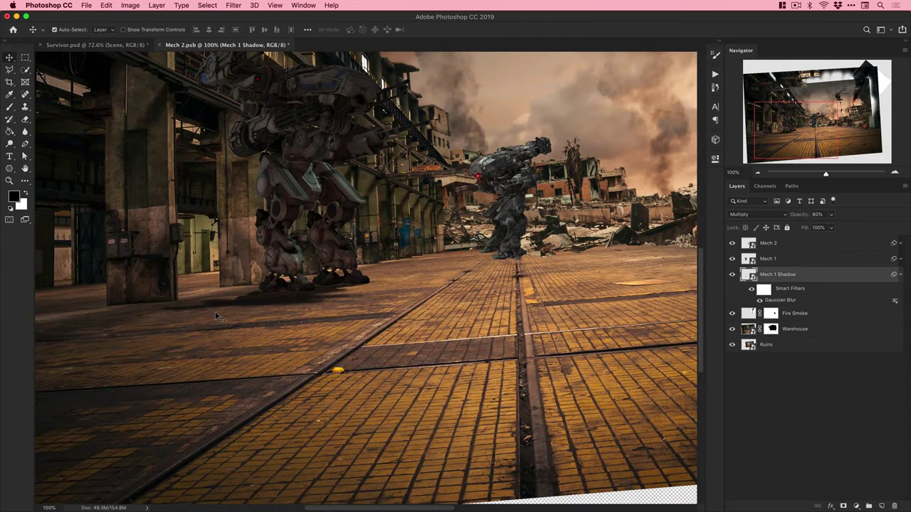
Add a layer mask to Mech 1 Shadow and fade out the shadow's far end with a large soft black brush.
{"action": "key", "text": "super+minus"}
{"action": "key", "text": "z"}
{"action": "double_click", "coordinate": [276, 304]}
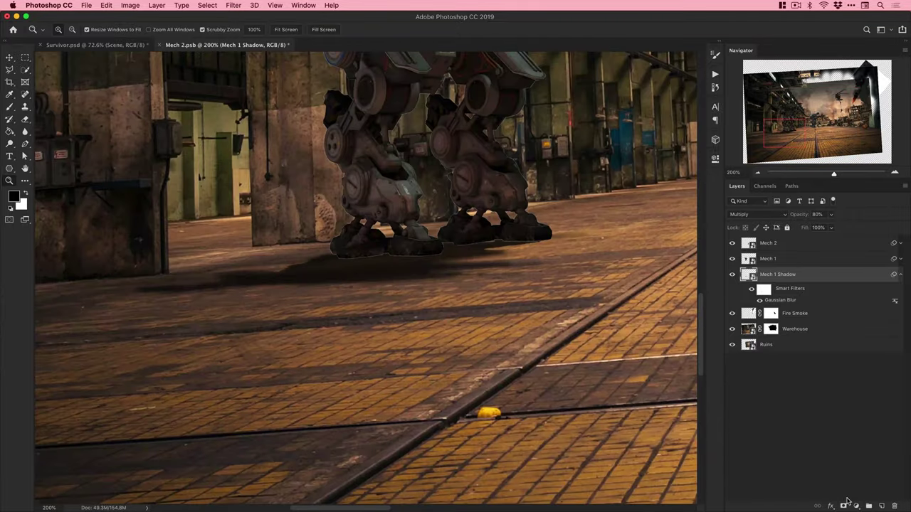
{"action": "left_click", "coordinate": [843, 506]}
{"action": "key", "text": "b"}
{"action": "key", "text": "bracketright"}
{"action": "key", "text": "bracketright"}
{"action": "key", "text": "bracketright"}
{"action": "key", "text": "bracketright"}
{"action": "key", "text": "bracketright"}
{"action": "key", "text": "bracketright"}
{"action": "key", "text": "bracketright"}
{"action": "key", "text": "bracketright"}
{"action": "key", "text": "bracketright"}
{"action": "key", "text": "bracketright"}
{"action": "key", "text": "bracketright"}
{"action": "key", "text": "bracketright"}
{"action": "key", "text": "bracketright"}
{"action": "key", "text": "bracketright"}
{"action": "key", "text": "bracketright"}
{"action": "key", "text": "bracketright"}
{"action": "key", "text": "bracketright"}
{"action": "left_click_drag", "start_coordinate": [150, 330], "coordinate": [290, 378]}
Restore the shadow right beneath the mech's feet with a smaller white brush on its mask, and raise the layer's opacity to about 95%.
{"action": "key", "text": "x"}
{"action": "key", "text": "bracketleft"}
{"action": "key", "text": "bracketleft"}
{"action": "key", "text": "bracketleft"}
{"action": "key", "text": "bracketleft"}
{"action": "key", "text": "bracketleft"}
{"action": "key", "text": "bracketleft"}
{"action": "key", "text": "bracketleft"}
{"action": "key", "text": "bracketleft"}
{"action": "key", "text": "bracketleft"}
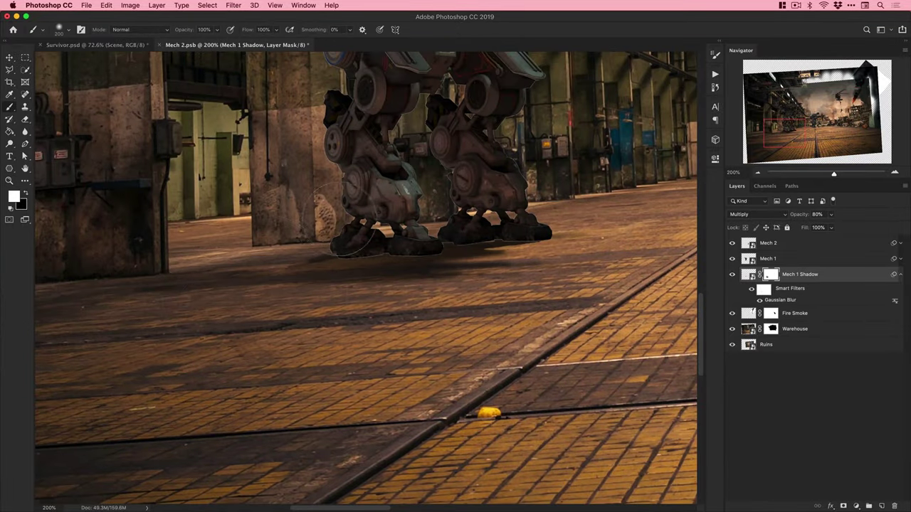
{"action": "mouse_move", "coordinate": [349, 243]}
{"action": "left_mouse_down"}
{"action": "mouse_move", "coordinate": [387, 246]}
{"action": "mouse_move", "coordinate": [456, 230]}
{"action": "left_mouse_up"}
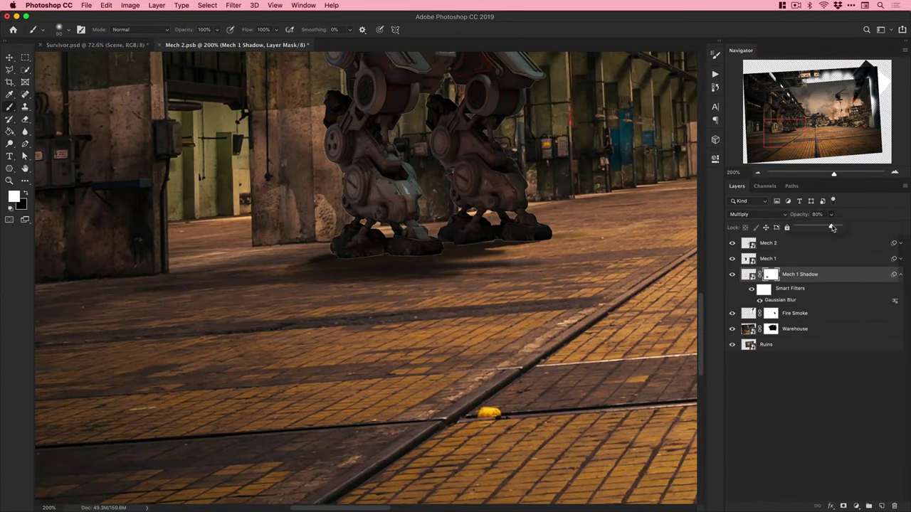
{"action": "left_click_drag", "start_coordinate": [832, 228], "coordinate": [842, 228]}
{"action": "key", "text": "v"}
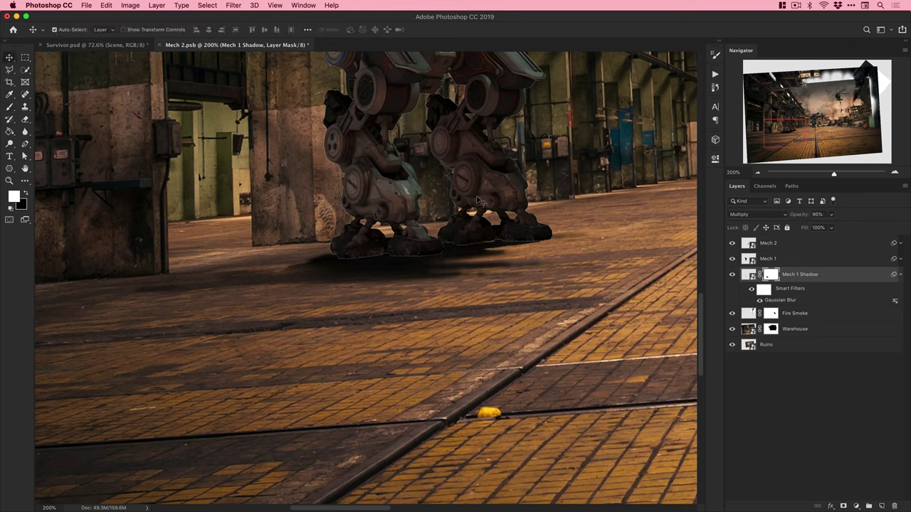
Paint black on the Mech 1 Shadow mask along the shadow's front edge to soften its falloff onto the floor.
{"action": "key", "text": "b"}
{"action": "key", "text": "x"}
{"action": "left_click_drag", "start_coordinate": [530, 278], "coordinate": [326, 274]}
{"action": "key", "text": "]"}
{"action": "key", "text": "]"}
{"action": "key", "text": "]"}
{"action": "key", "text": "]"}
{"action": "key", "text": "]"}
{"action": "key", "text": "]"}
{"action": "key", "text": "]"}
{"action": "key", "text": "]"}
{"action": "key", "text": "]"}
{"action": "left_click_drag", "start_coordinate": [413, 303], "coordinate": [354, 306]}
Paint white with a smaller brush on the Mech 1 Shadow mask to bring back shadow behind the rear foot.
{"action": "key", "text": "x"}
{"action": "key", "text": "["}
{"action": "key", "text": "["}
{"action": "key", "text": "["}
{"action": "mouse_move", "coordinate": [349, 263]}
{"action": "left_mouse_down"}
{"action": "mouse_move", "coordinate": [405, 265]}
{"action": "mouse_move", "coordinate": [279, 261]}
{"action": "left_mouse_up"}
{"action": "key", "text": "v"}
{"action": "key", "text": "super+minus"}
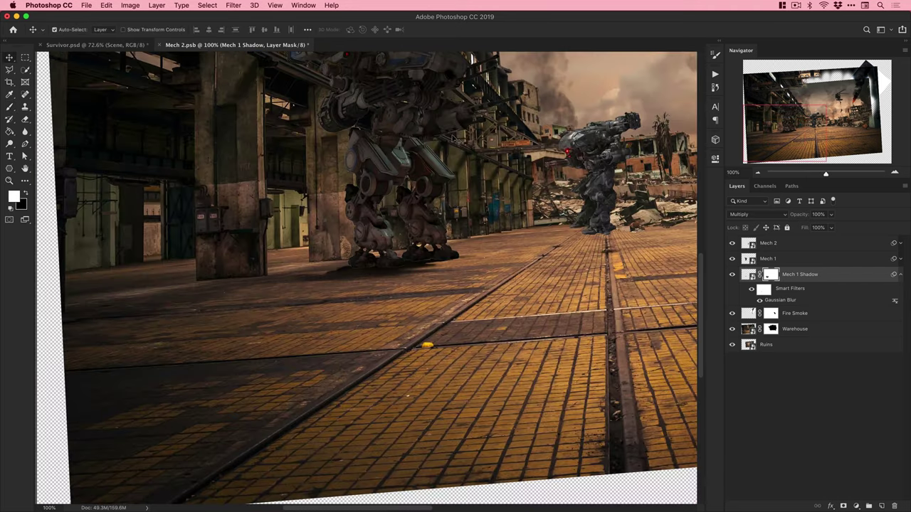
{"action": "key", "text": "super+equal"}
{"action": "key", "text": "super+equal"}
{"action": "key", "text": "b"}
{"action": "key", "text": "x"}
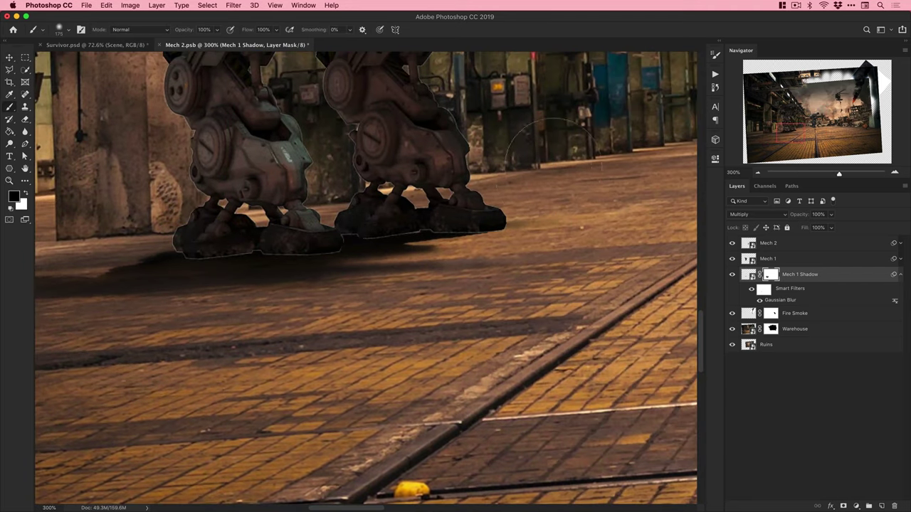
Mask Mech 1 and remove its edge halo with Select and Mask: feather 1.8 px, contrast 17%, edge shifted inward.
{"action": "key", "text": "v"}
{"action": "left_click_drag", "start_coordinate": [378, 90], "coordinate": [427, 186]}
{"action": "left_click", "coordinate": [775, 260]}
{"action": "left_click", "coordinate": [843, 506]}
{"action": "key", "text": "super+z"}
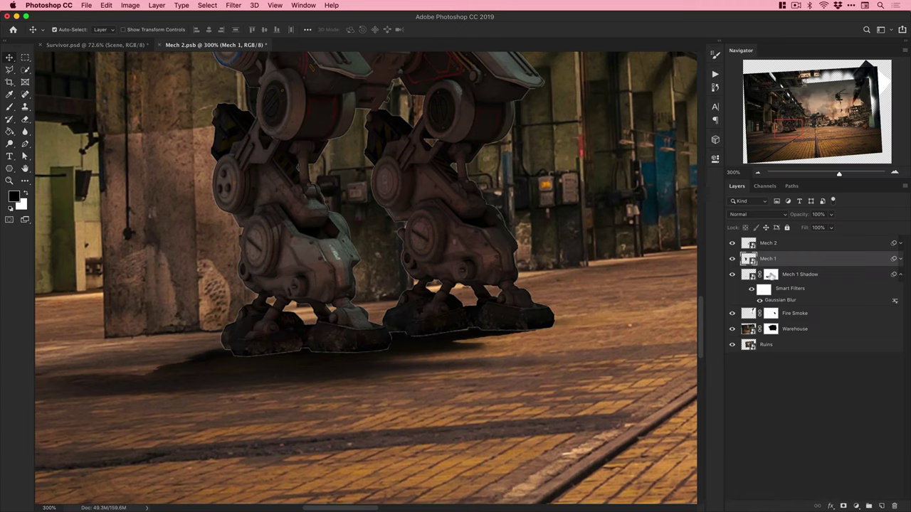
{"action": "left_click", "coordinate": [207, 5]}
{"action": "left_click", "coordinate": [224, 131]}
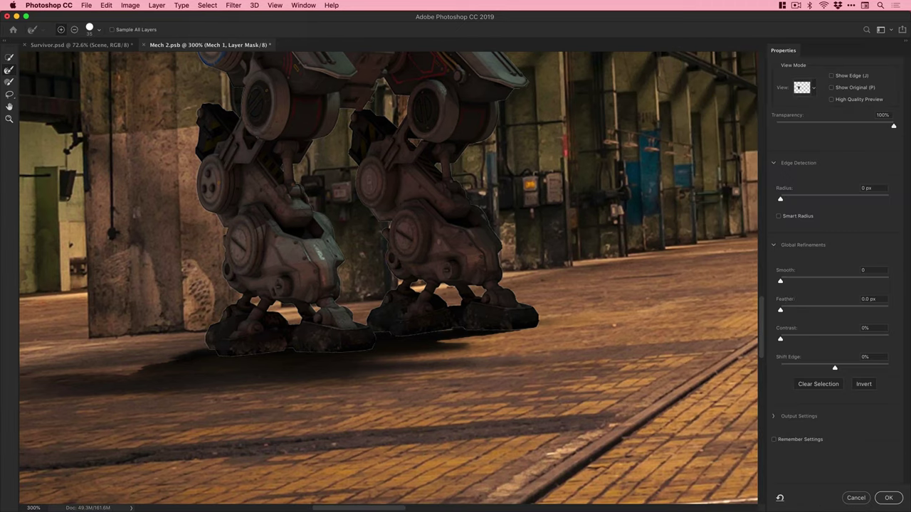
{"action": "left_click", "coordinate": [788, 340]}
{"action": "left_click_drag", "start_coordinate": [834, 367], "coordinate": [821, 370]}
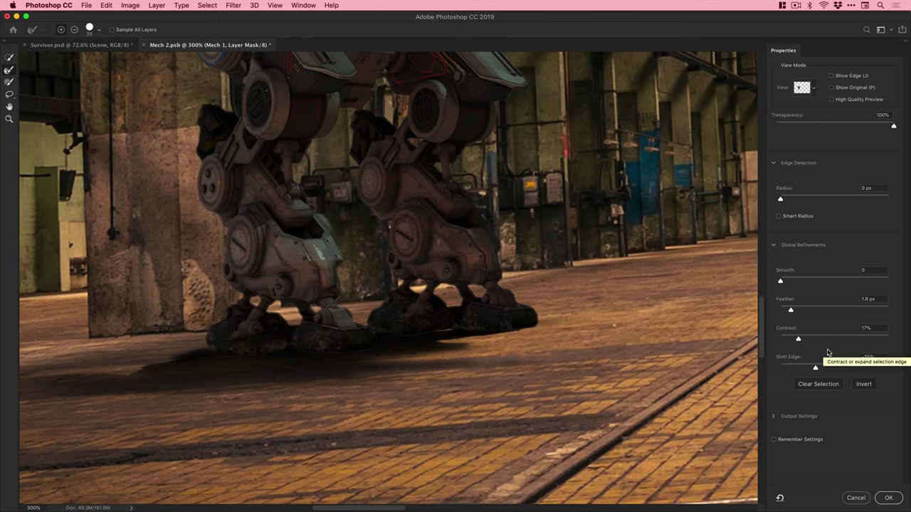
{"action": "key", "text": "Return"}
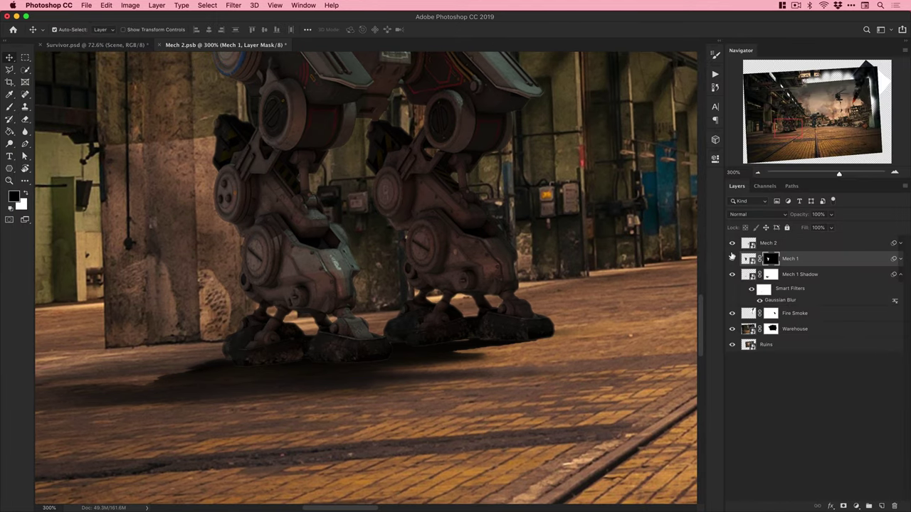
Set the opacity of the Mech 1 Shadow layer to 95%.
{"action": "left_click", "coordinate": [808, 271]}
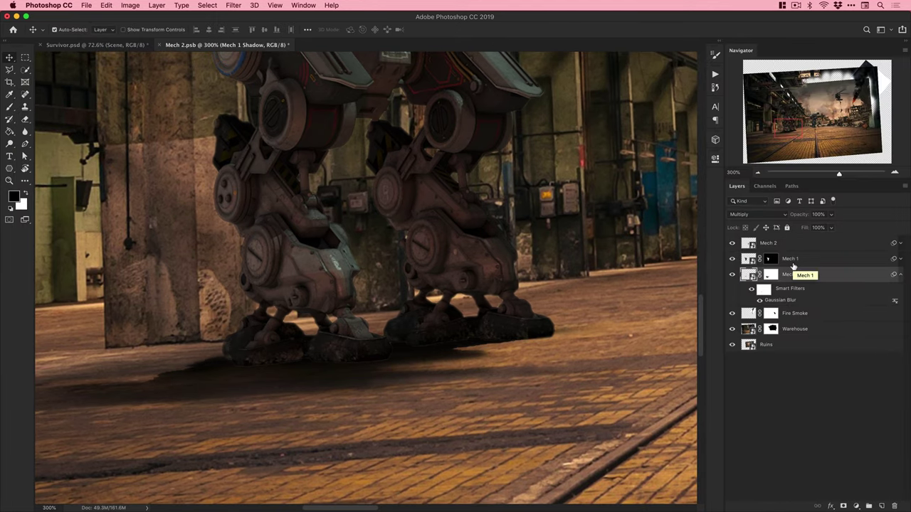
{"action": "key", "text": "super+minus"}
{"action": "scroll", "coordinate": [424, 352], "scroll_direction": "up", "scroll_amount": 3}
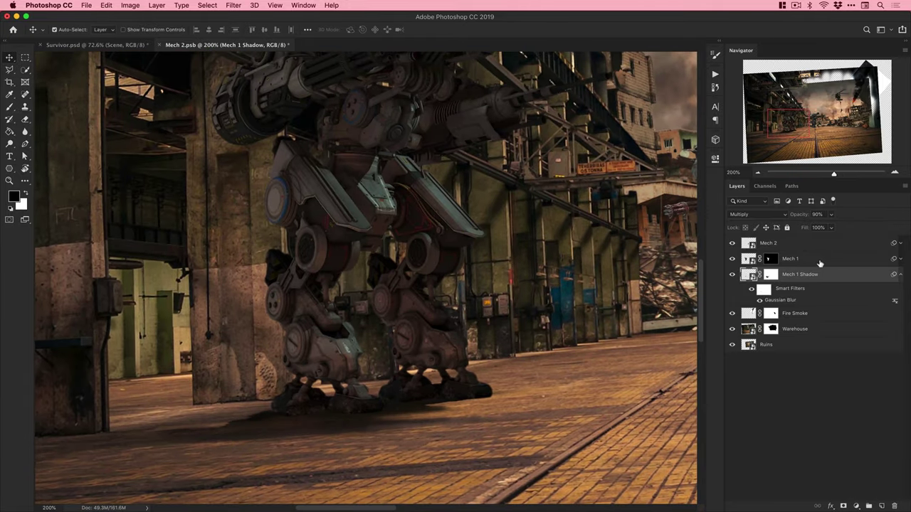
{"action": "key", "text": "super+minus"}
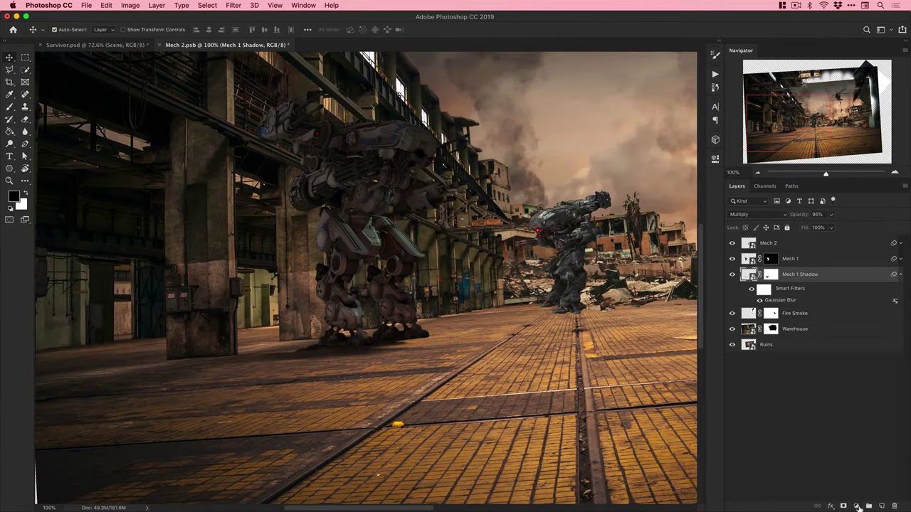
Add a Curves adjustment clipped to Mech 1, pull its midtones down to darken the mech, and invert its mask.
{"action": "left_click", "coordinate": [858, 507]}
{"action": "left_click", "coordinate": [858, 446]}
{"action": "left_click_drag", "start_coordinate": [646, 254], "coordinate": [649, 265]}
{"action": "key", "text": "super+bracketright"}
{"action": "left_click", "coordinate": [633, 446]}
{"action": "left_click", "coordinate": [779, 263]}
{"action": "key", "text": "super+i"}
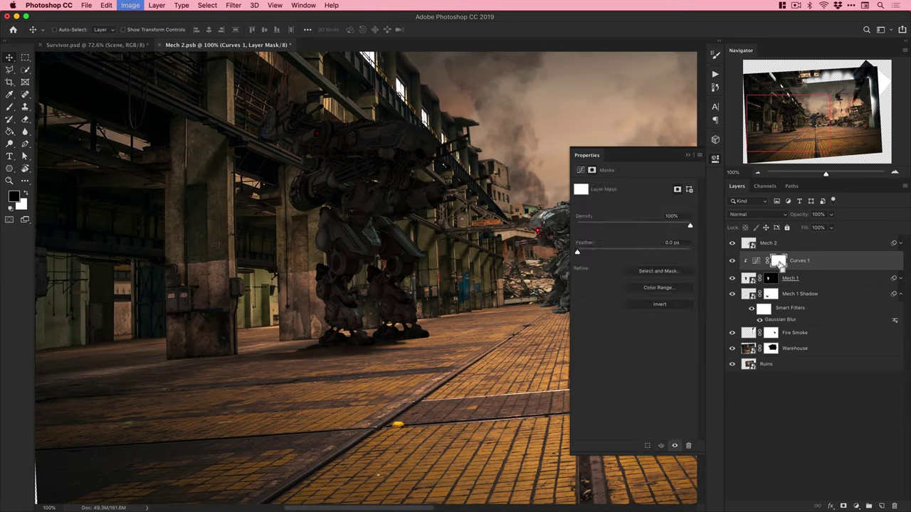
Paint white on the darkening Curves mask over the shaded back and legs of Mech 1.
{"action": "key", "text": "b"}
{"action": "key", "text": "x"}
{"action": "mouse_move", "coordinate": [258, 128]}
{"action": "left_mouse_down"}
{"action": "mouse_move", "coordinate": [289, 168]}
{"action": "mouse_move", "coordinate": [317, 233]}
{"action": "mouse_move", "coordinate": [316, 279]}
{"action": "left_mouse_up"}
{"action": "key", "text": "bracketleft"}
{"action": "key", "text": "bracketleft"}
{"action": "key", "text": "bracketright"}
Add a second Curves adjustment clipped to Mech 1, raising the midtones from input 114 to output 155.
{"action": "left_click", "coordinate": [856, 506]}
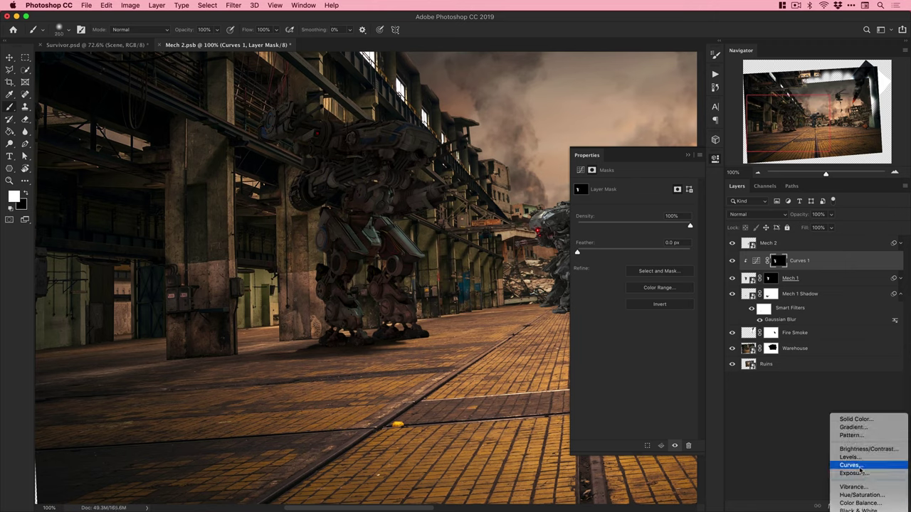
{"action": "left_click", "coordinate": [852, 470]}
{"action": "mouse_move", "coordinate": [649, 250]}
{"action": "left_mouse_down"}
{"action": "mouse_move", "coordinate": [649, 261]}
{"action": "mouse_move", "coordinate": [638, 246]}
{"action": "left_mouse_up"}
{"action": "right_click", "coordinate": [811, 262]}
{"action": "left_click", "coordinate": [769, 337]}
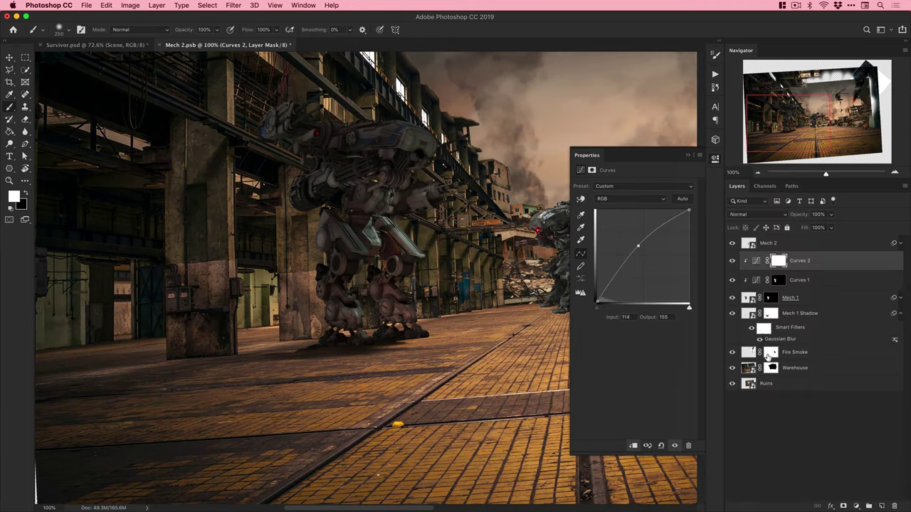
Invert the brightening Curves mask and paint white highlights on the light-facing parts of Mech 1.
{"action": "key", "text": "super+i"}
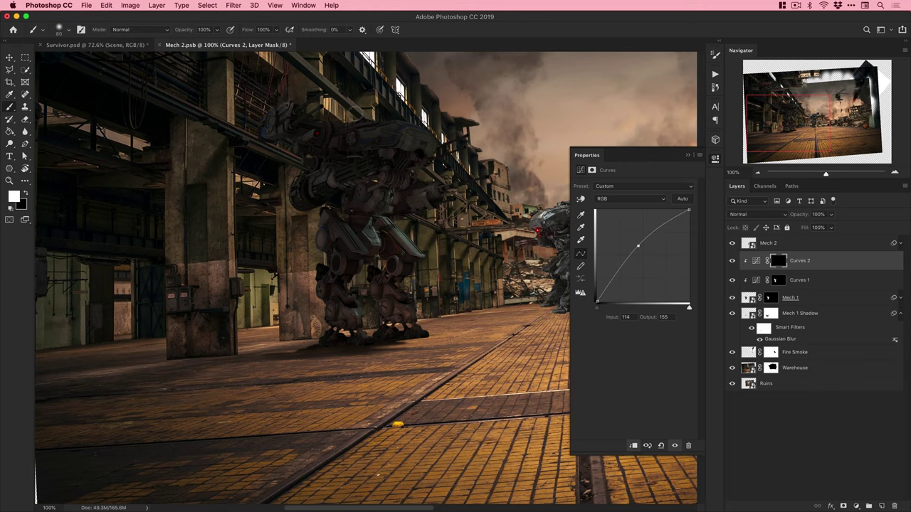
{"action": "mouse_move", "coordinate": [397, 221]}
{"action": "left_mouse_down"}
{"action": "mouse_move", "coordinate": [420, 260]}
{"action": "mouse_move", "coordinate": [373, 230]}
{"action": "left_mouse_up"}
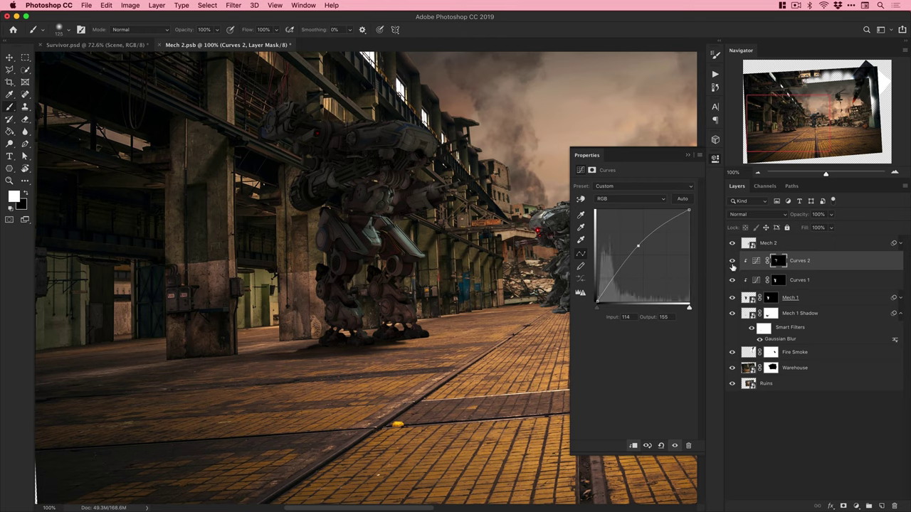
{"action": "key", "text": "v"}
Duplicate Mech 1 Shadow, set the copy's opacity to 50%, and save the scene.
{"action": "left_click", "coordinate": [737, 320]}
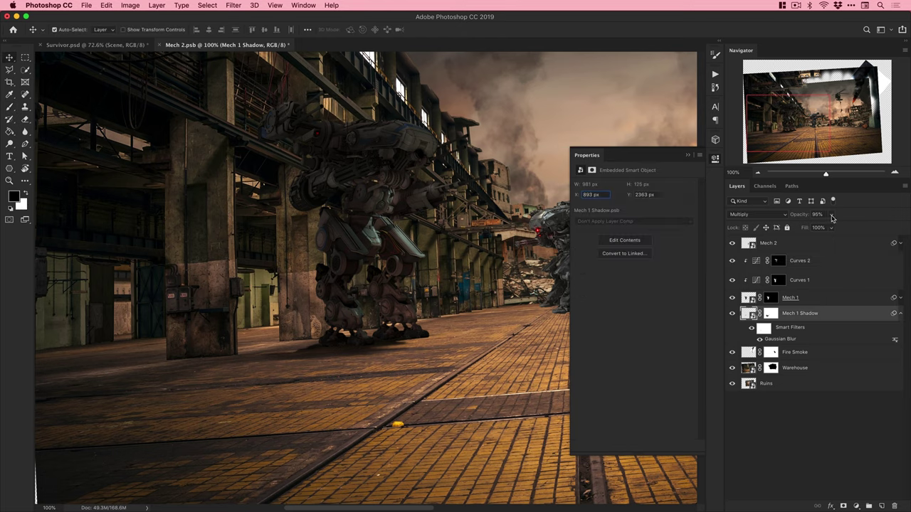
{"action": "key", "text": "super+j"}
{"action": "key", "text": "5"}
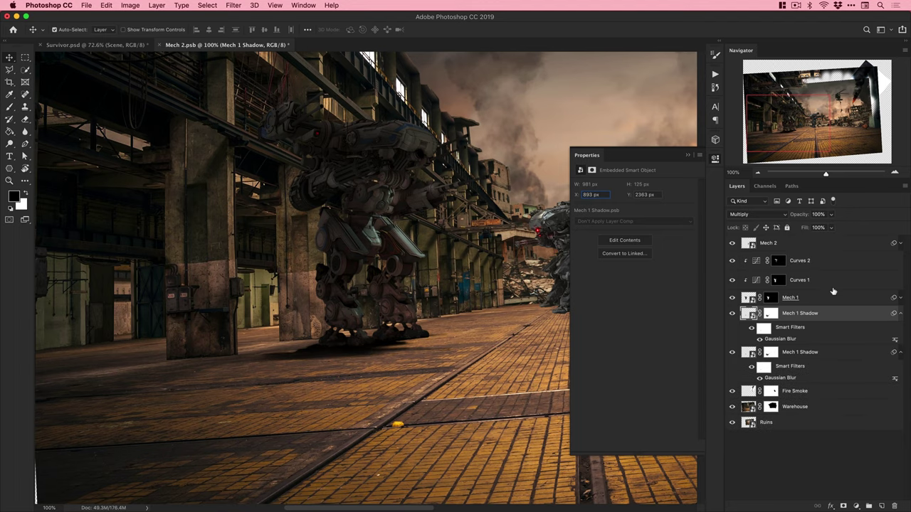
{"action": "key", "text": "super+minus"}
{"action": "key", "text": "super+s"}
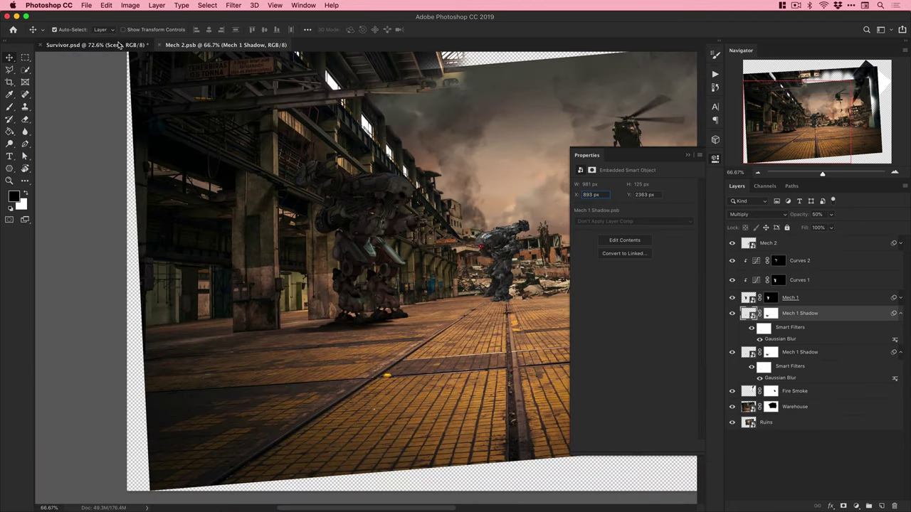
Compare the scene with and without the darkening Curves, fine-tune its midtone point to input 142, output 107, and save.
{"action": "left_click", "coordinate": [121, 46]}
{"action": "left_click", "coordinate": [225, 44]}
{"action": "left_click", "coordinate": [804, 280]}
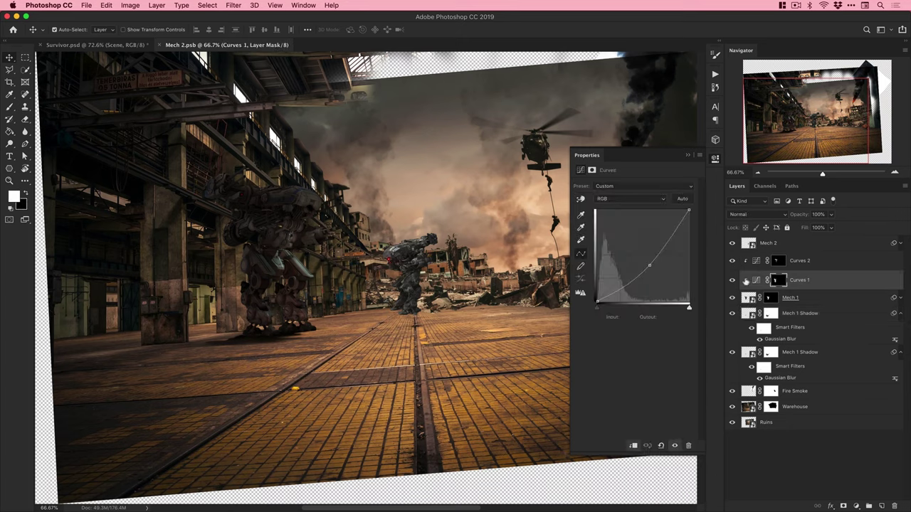
{"action": "left_click", "coordinate": [732, 281]}
{"action": "left_click", "coordinate": [733, 280]}
{"action": "left_click", "coordinate": [756, 280]}
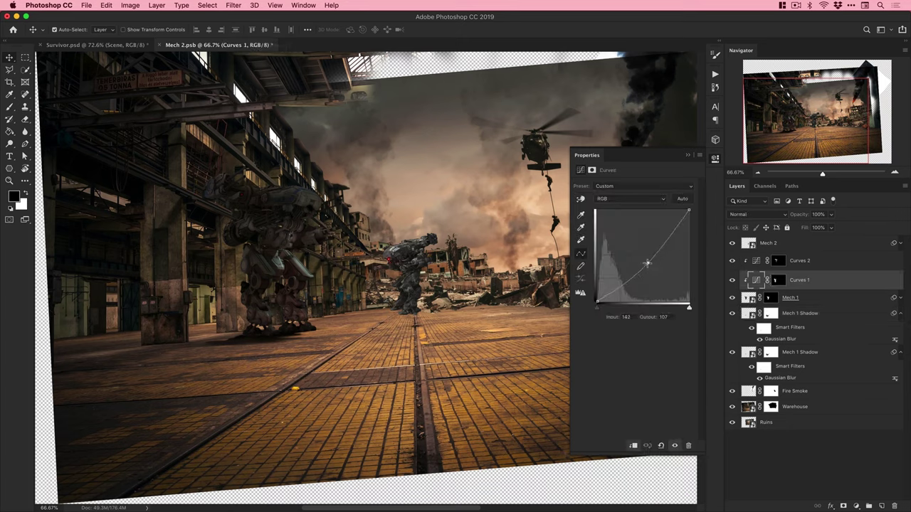
{"action": "left_click", "coordinate": [708, 157]}
{"action": "key", "text": "super+s"}
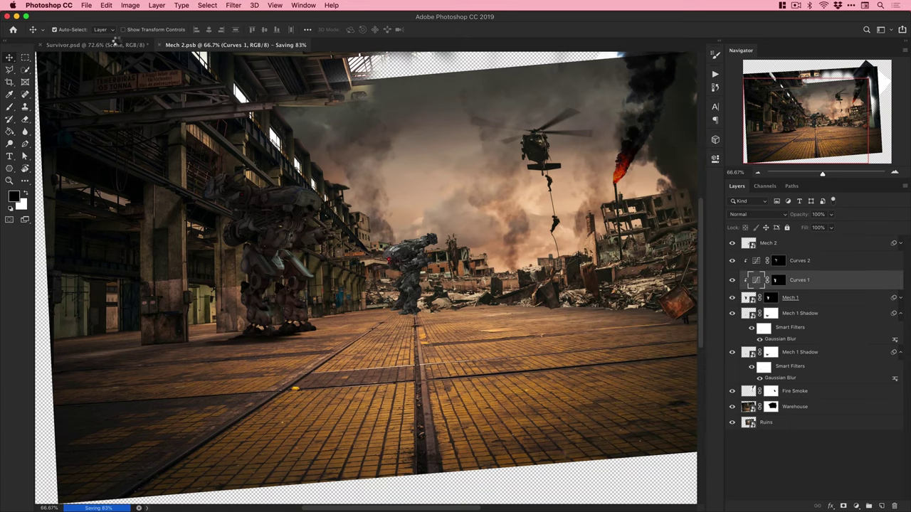
Review the updated scene in Survivor.psd, comparing the image with the Post Fx group's Curves 3 off and on.
{"action": "left_click", "coordinate": [97, 45]}
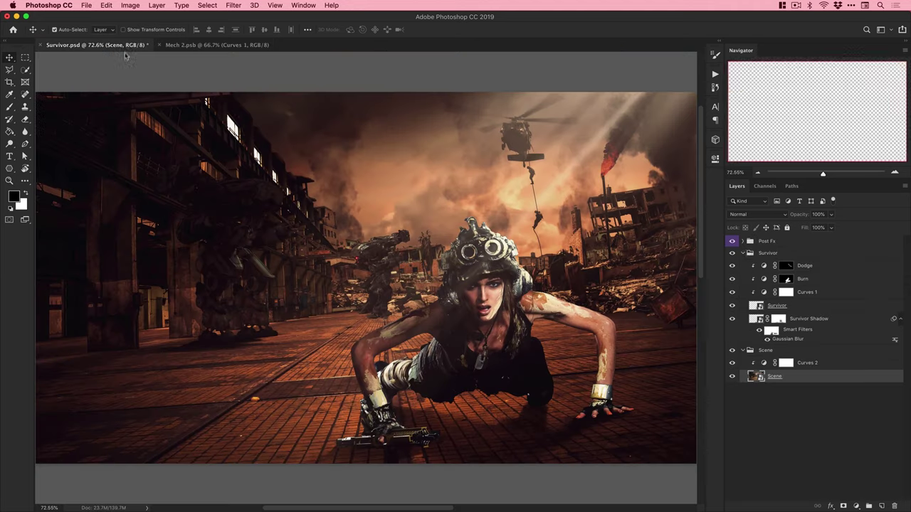
{"action": "left_click", "coordinate": [733, 242]}
{"action": "left_click", "coordinate": [733, 242]}
{"action": "left_click", "coordinate": [732, 281]}
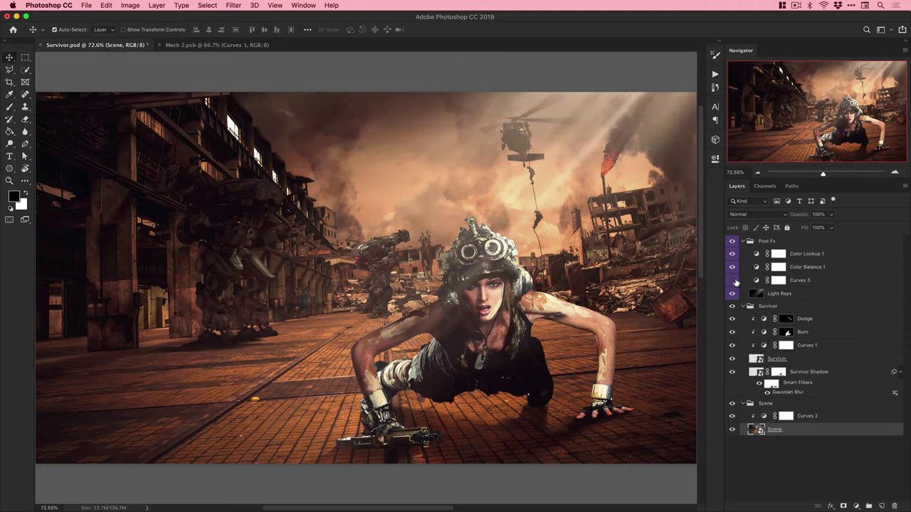
{"action": "left_click", "coordinate": [732, 280]}
{"action": "double_click", "coordinate": [757, 280]}
{"action": "left_click", "coordinate": [716, 159]}
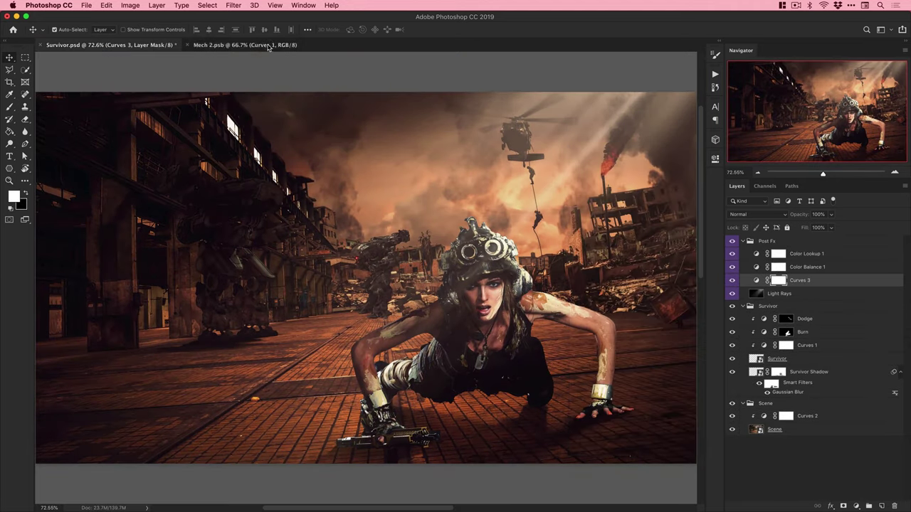
In Mech 2.psb, rename the darkening Curves layer as Burn and the brightening one as Dodge.
{"action": "left_click", "coordinate": [264, 44]}
{"action": "type", "text": "Burn"}
{"action": "key", "text": "Return"}
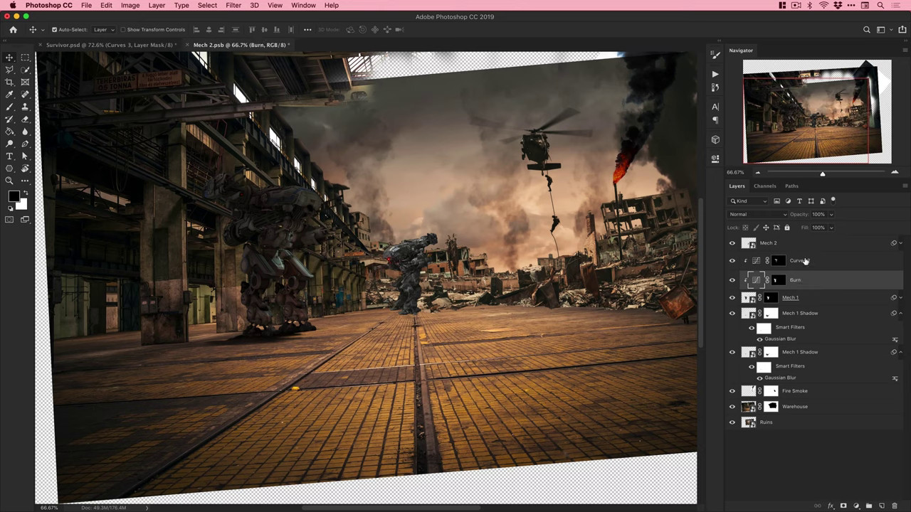
{"action": "double_click", "coordinate": [804, 260]}
{"action": "type", "text": "Dodge"}
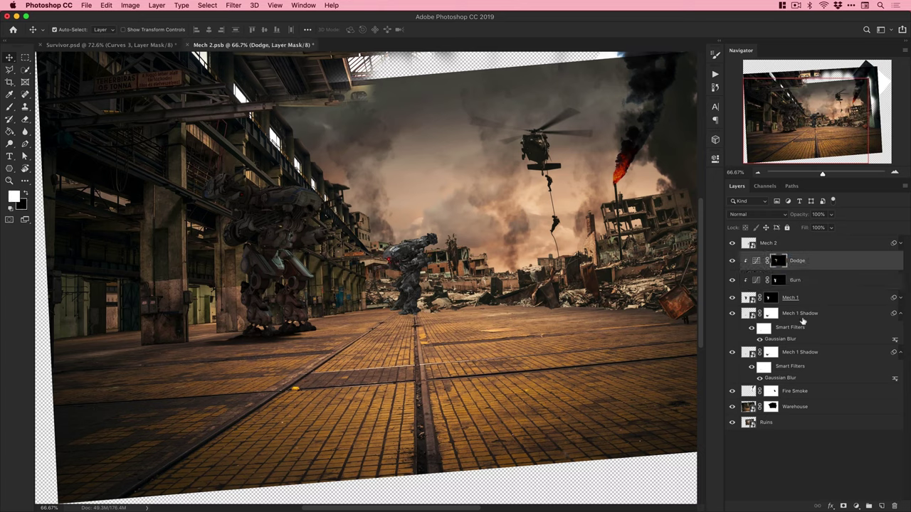
Group the Dodge, Burn, Mech 1 and both shadow layers, and name the group Mech 1.
{"action": "left_click", "coordinate": [800, 351], "text": "shift"}
{"action": "key", "text": "super+g"}
{"action": "double_click", "coordinate": [762, 257]}
{"action": "type", "text": "Mech 1"}
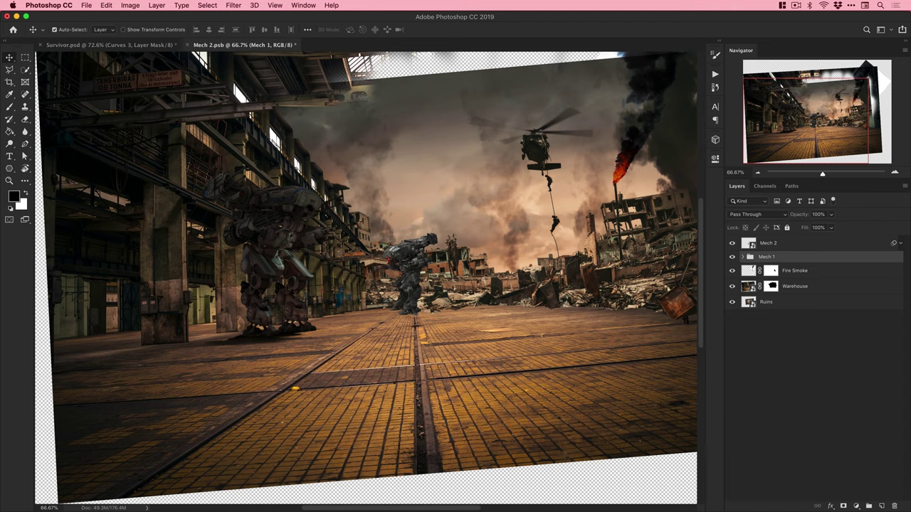
Duplicate Mech 2, place the copy beneath the original, and convert that copy to a smart object.
{"action": "left_click", "coordinate": [766, 244]}
{"action": "left_click", "coordinate": [398, 301], "text": "super"}
{"action": "left_click", "coordinate": [399, 301], "text": "super"}
{"action": "key", "text": "super+j"}
{"action": "key", "text": "super+bracketleft"}
{"action": "right_click", "coordinate": [779, 263]}
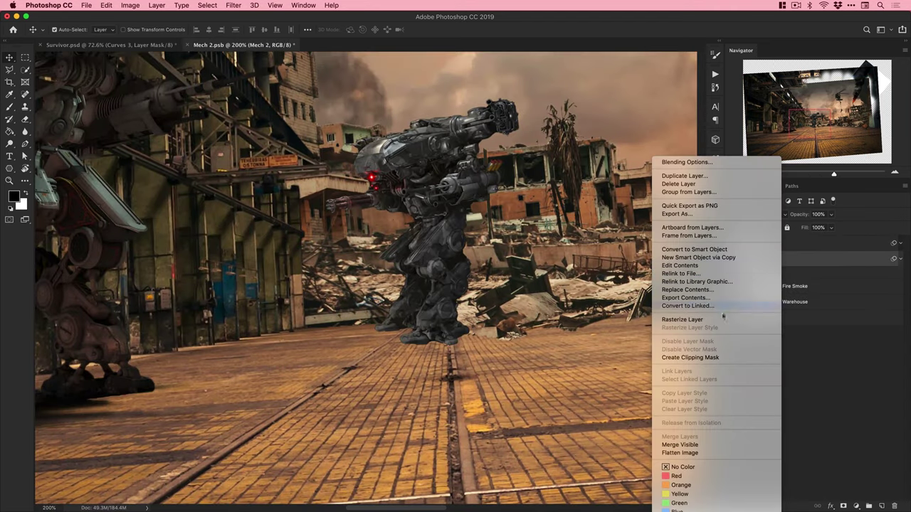
{"action": "left_click", "coordinate": [711, 254]}
Set the blend mode of the Mech 1 group's Dodge and Burn layers to Luminosity.
{"action": "left_click", "coordinate": [743, 273]}
{"action": "left_click", "coordinate": [804, 289]}
{"action": "left_click", "coordinate": [802, 308], "text": "shift"}
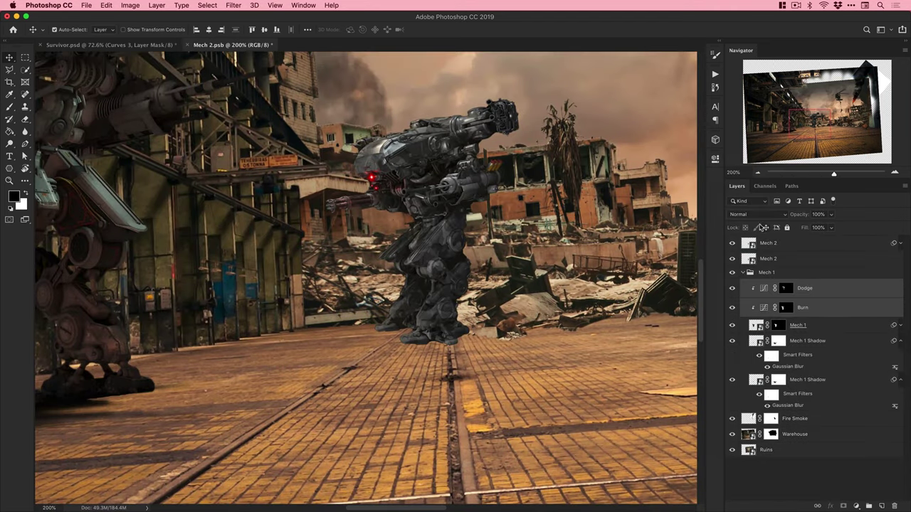
{"action": "key", "text": "super+minus"}
{"action": "left_click", "coordinate": [757, 214]}
{"action": "left_click", "coordinate": [754, 429]}
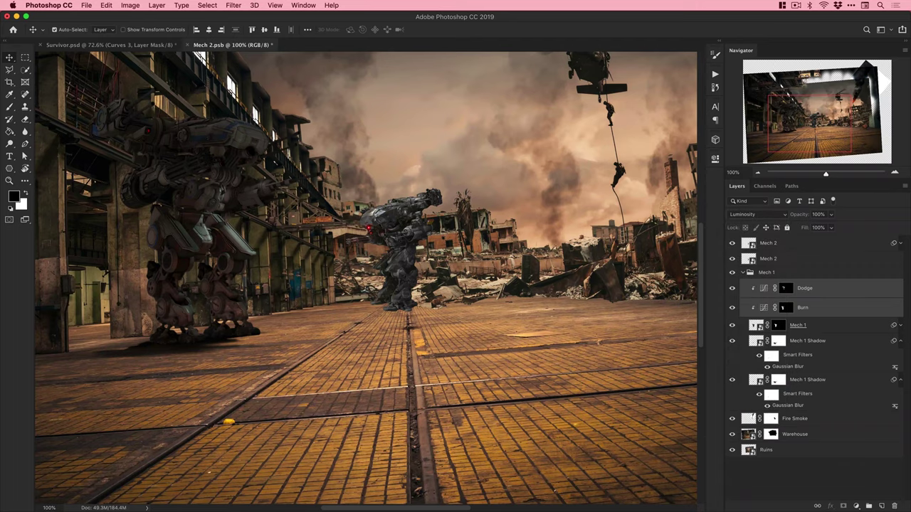
In Survivor.psd, set the Survivor group's Dodge and Burn layers to the Luminosity blend mode.
{"action": "left_click", "coordinate": [115, 46]}
{"action": "left_click", "coordinate": [804, 319]}
{"action": "left_click", "coordinate": [803, 332], "text": "shift"}
{"action": "left_click", "coordinate": [756, 215]}
{"action": "left_click", "coordinate": [756, 429]}
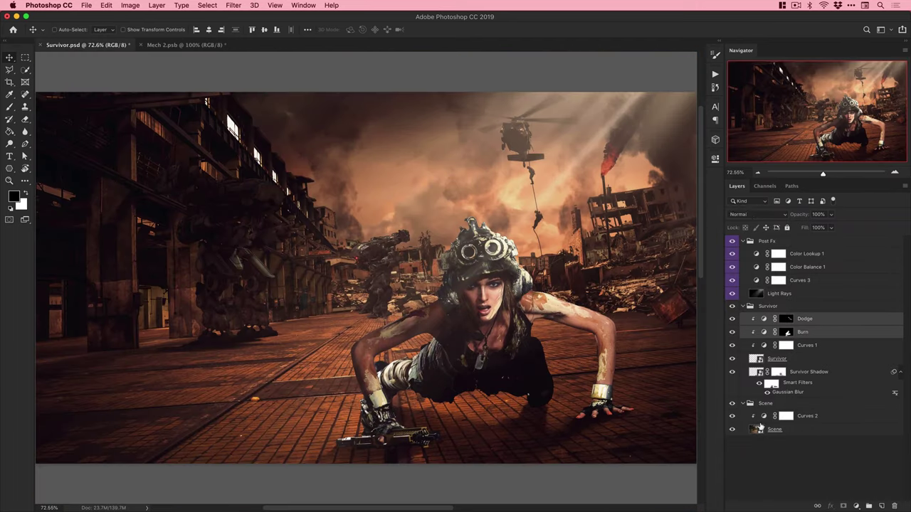
Return to Mech 2.psb and rasterize the lower Mech 2 copy.
{"action": "left_click", "coordinate": [203, 46]}
{"action": "left_click", "coordinate": [777, 260]}
{"action": "right_click", "coordinate": [775, 260]}
{"action": "left_click", "coordinate": [791, 319]}
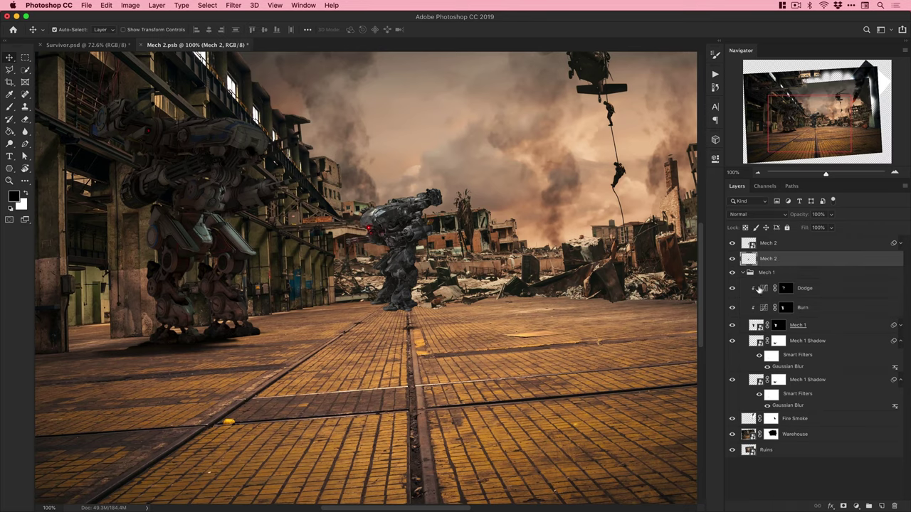
Collapse the Mech 1 group and darken the lower Mech 2 copy to solid black with Hue/Saturation.
{"action": "left_click", "coordinate": [743, 273]}
{"action": "key", "text": "z"}
{"action": "left_click", "coordinate": [396, 270]}
{"action": "key", "text": "v"}
{"action": "key", "text": "super+u"}
{"action": "left_click_drag", "start_coordinate": [587, 274], "coordinate": [538, 275]}
{"action": "left_click", "coordinate": [689, 184]}
Flip and flatten the black copy to about 11% height, and distort it into a ground shadow beneath Mech 2's feet.
{"action": "key", "text": "super+t"}
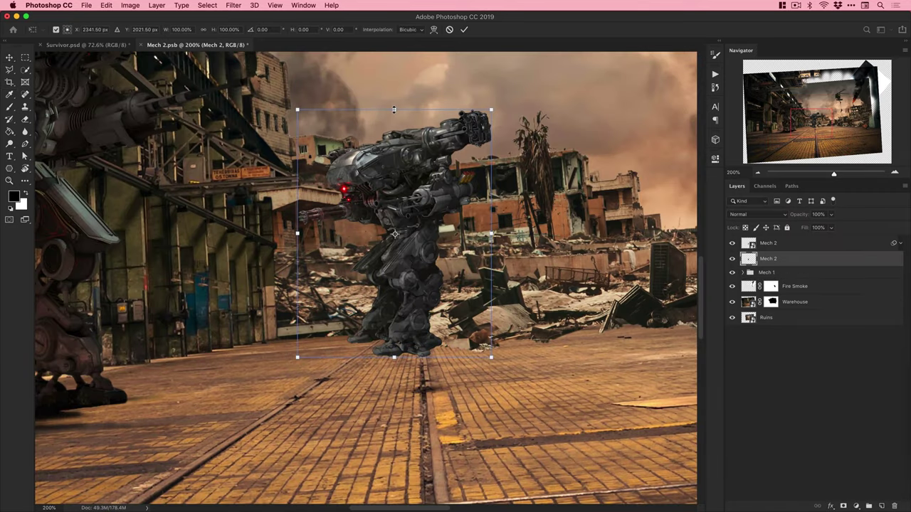
{"action": "left_click_drag", "start_coordinate": [394, 111], "coordinate": [398, 383]}
{"action": "left_click", "coordinate": [109, 5]}
{"action": "mouse_move", "coordinate": [130, 225]}
{"action": "left_click", "coordinate": [257, 341]}
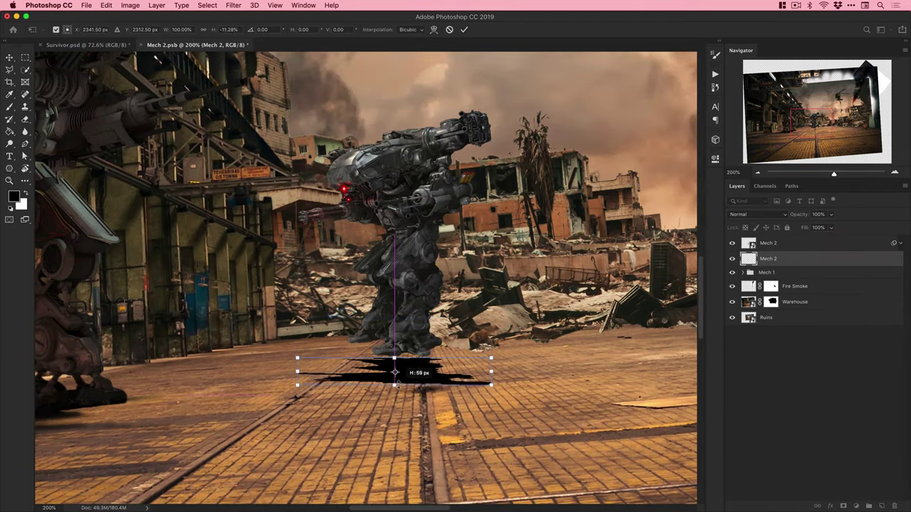
{"action": "left_click_drag", "start_coordinate": [503, 354], "coordinate": [500, 337]}
{"action": "left_click_drag", "start_coordinate": [429, 371], "coordinate": [415, 351]}
{"action": "left_click_drag", "start_coordinate": [283, 353], "coordinate": [280, 350]}
{"action": "left_click_drag", "start_coordinate": [474, 323], "coordinate": [475, 359]}
{"action": "left_click_drag", "start_coordinate": [408, 338], "coordinate": [413, 340]}
{"action": "left_click_drag", "start_coordinate": [478, 341], "coordinate": [419, 349]}
{"action": "key", "text": "Return"}
Name the black copy Mech 2 Shadow and convert it to a smart object.
{"action": "type", "text": "adow"}
{"action": "key", "text": "Return"}
{"action": "right_click", "coordinate": [793, 262]}
{"action": "left_click", "coordinate": [765, 285]}
Blur the Mech 2 Shadow smart object with a Gaussian Blur of 4 px radius.
{"action": "left_click", "coordinate": [234, 5]}
{"action": "mouse_move", "coordinate": [272, 119]}
{"action": "left_click", "coordinate": [386, 153]}
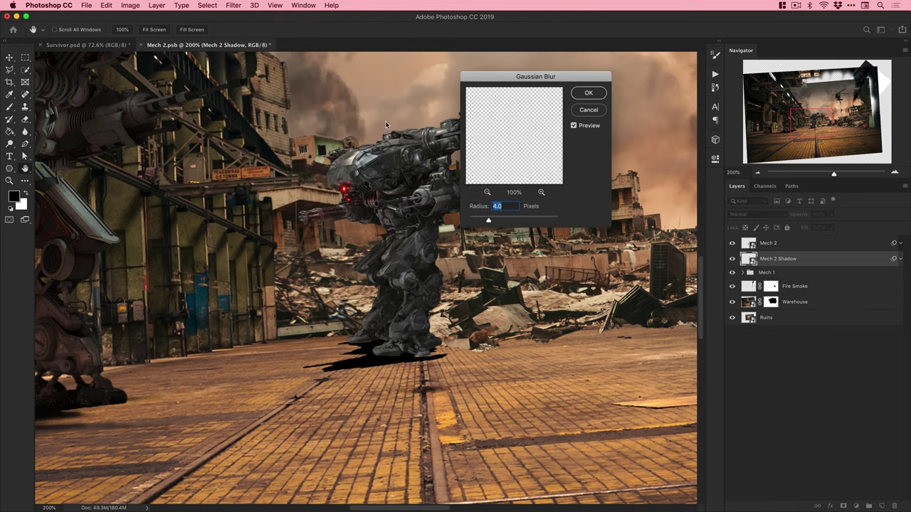
{"action": "type", "text": "5"}
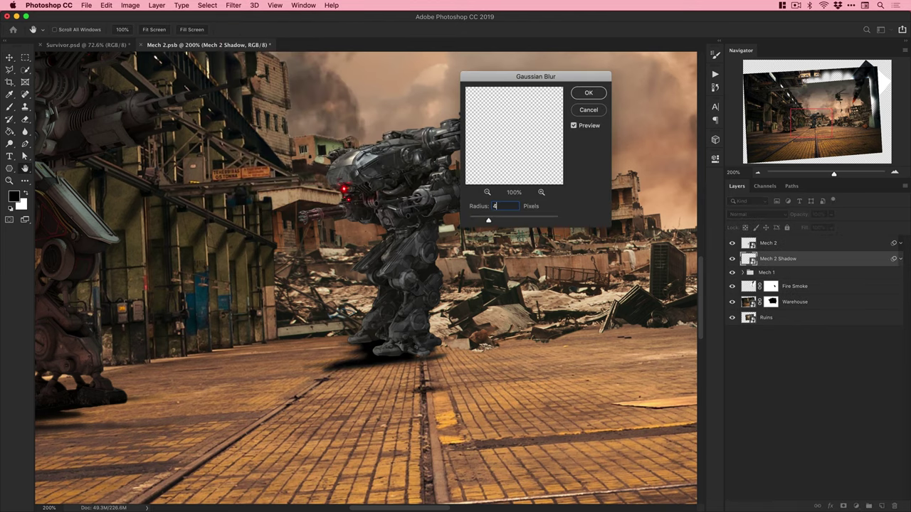
{"action": "key", "text": "Return"}
{"action": "double_click", "coordinate": [785, 286]}
{"action": "key", "text": "Return"}
Add a layer mask to Mech 2 Shadow and fade the far end of the shadow with a soft black brush.
{"action": "left_click", "coordinate": [396, 354], "text": "super"}
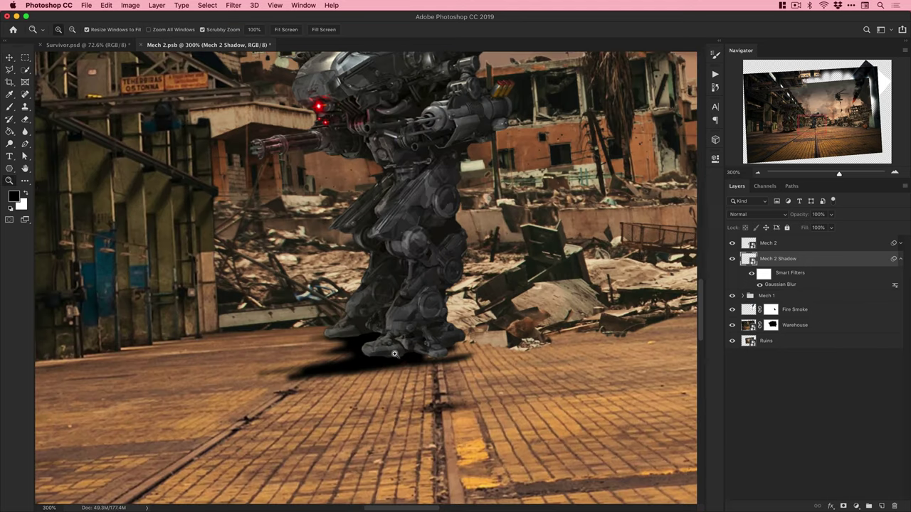
{"action": "left_click", "coordinate": [843, 506]}
{"action": "key", "text": "b"}
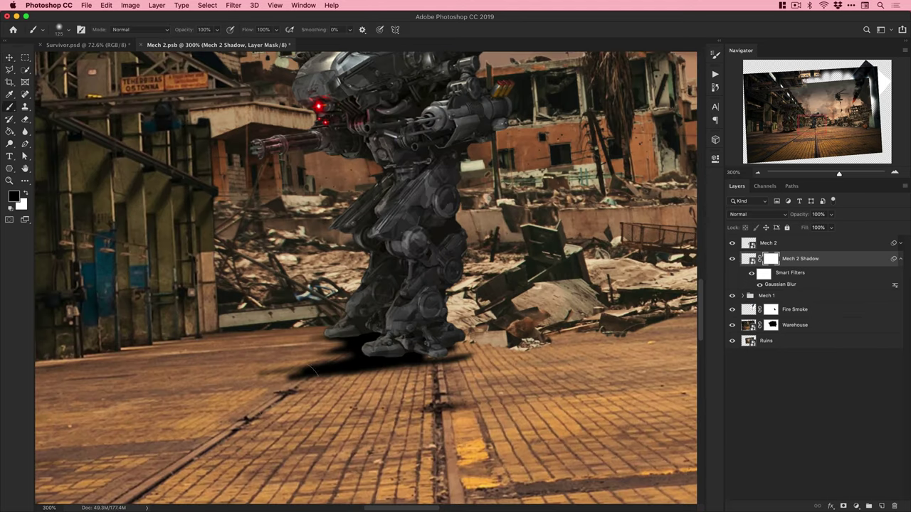
{"action": "mouse_move", "coordinate": [301, 393]}
{"action": "left_mouse_down"}
{"action": "mouse_move", "coordinate": [397, 420]}
{"action": "mouse_move", "coordinate": [407, 450]}
{"action": "left_mouse_up"}
{"action": "key", "text": "super+z"}
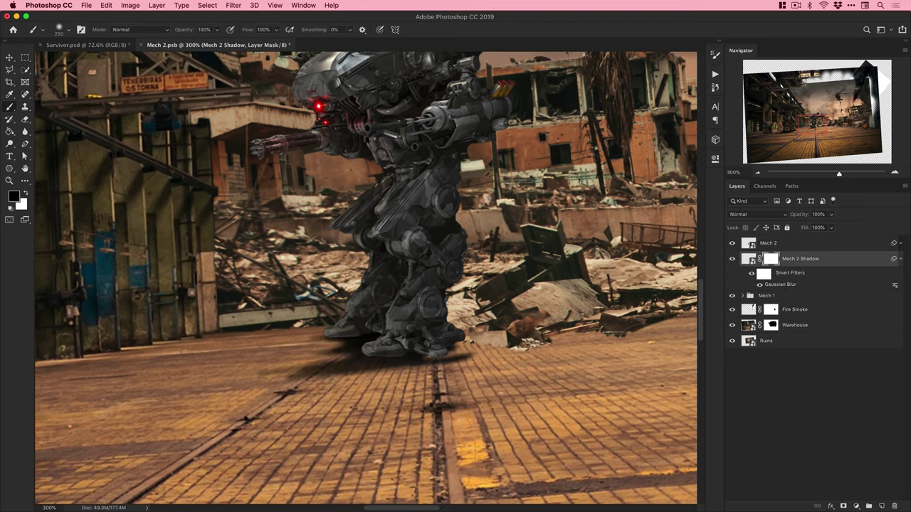
{"action": "left_click", "coordinate": [764, 274]}
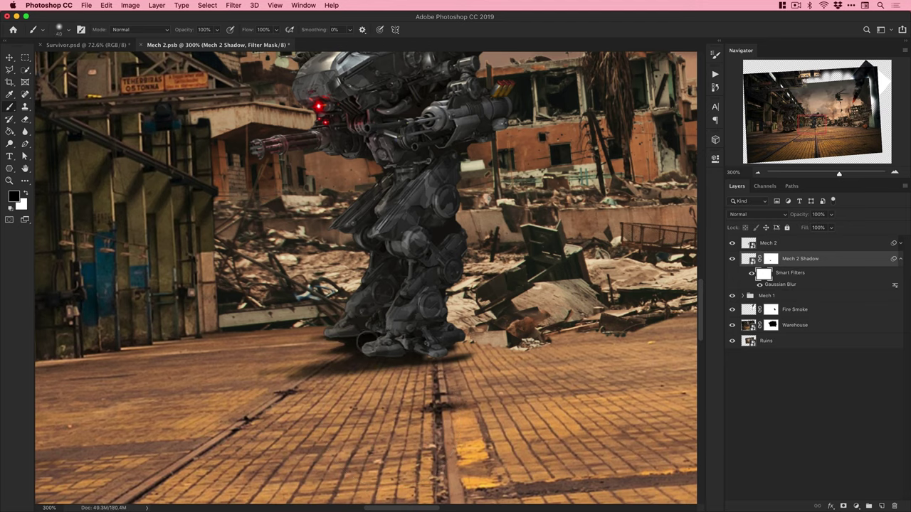
{"action": "key", "text": "v"}
{"action": "left_click", "coordinate": [801, 262]}
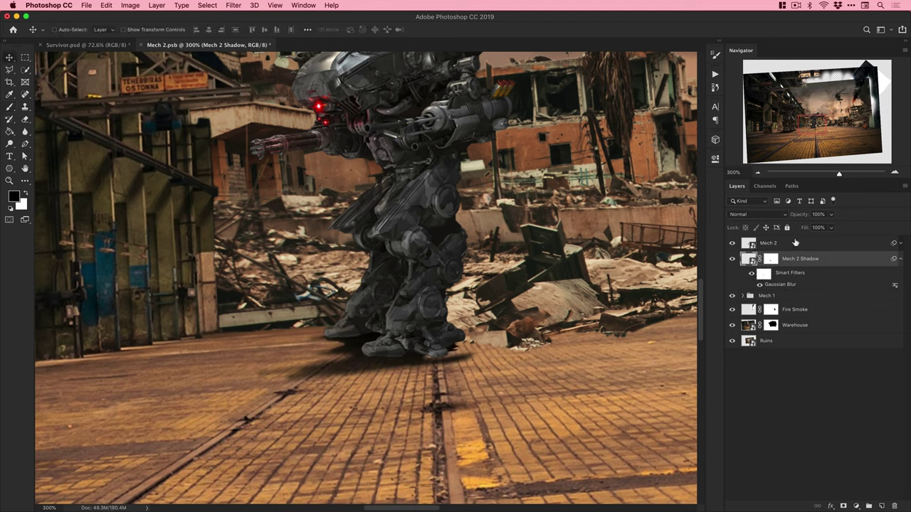
{"action": "key", "text": "super+j"}
{"action": "key", "text": "5"}
{"action": "key", "text": "Delete"}
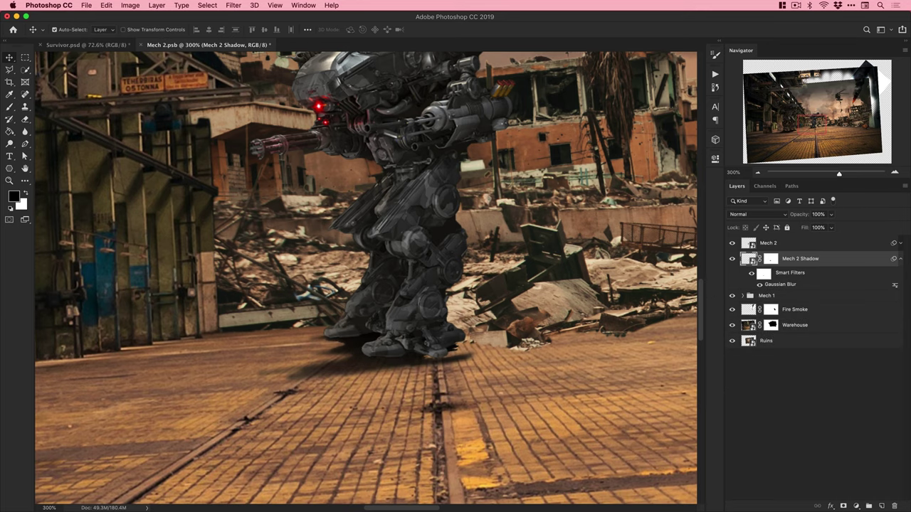
Try to pull the shadow's tip under the rear foot with Puppet Warp, and undo the warp.
{"action": "left_click", "coordinate": [106, 5]}
{"action": "left_click", "coordinate": [132, 197]}
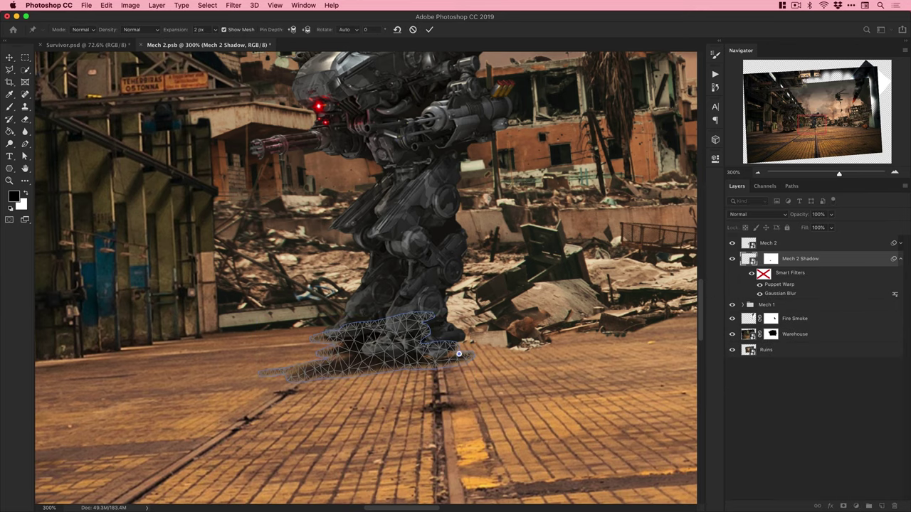
{"action": "left_click_drag", "start_coordinate": [459, 353], "coordinate": [453, 341]}
{"action": "key", "text": "Return"}
{"action": "key", "text": "super+z"}
{"action": "key", "text": "super+shift+z"}
{"action": "key", "text": "super+z"}
Reshape Mech 2 Shadow with Free Transform, skewing it to follow the feet and stretching it further across the floor.
{"action": "key", "text": "ctrl+t"}
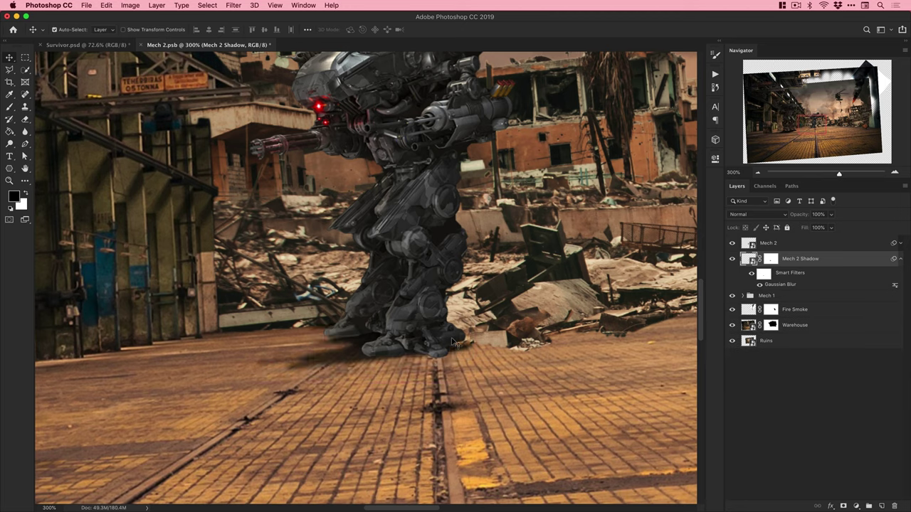
{"action": "left_click_drag", "start_coordinate": [365, 318], "coordinate": [366, 301]}
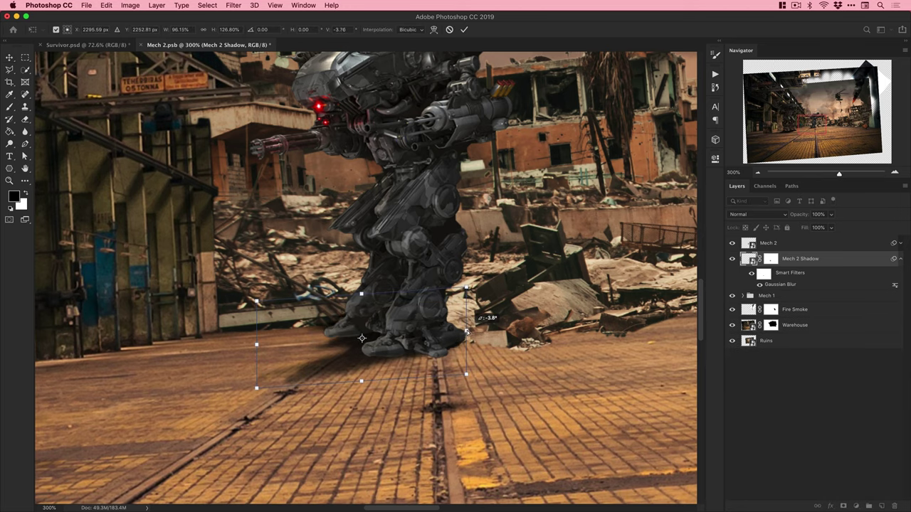
{"action": "key", "text": "Return"}
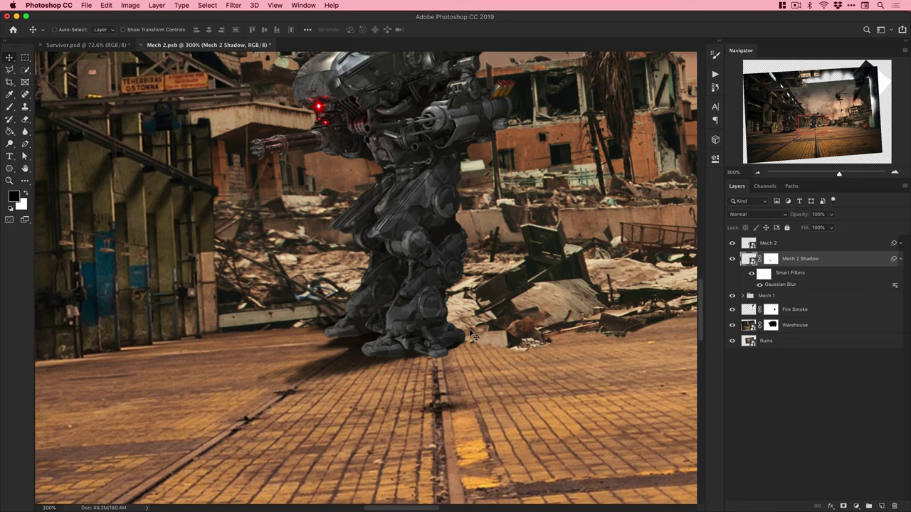
{"action": "key", "text": "super+t"}
{"action": "left_click_drag", "start_coordinate": [257, 291], "coordinate": [263, 326]}
{"action": "mouse_move", "coordinate": [361, 389]}
{"action": "left_mouse_down"}
{"action": "mouse_move", "coordinate": [368, 396]}
{"action": "mouse_move", "coordinate": [355, 403]}
{"action": "left_mouse_up"}
{"action": "key", "text": "Return"}
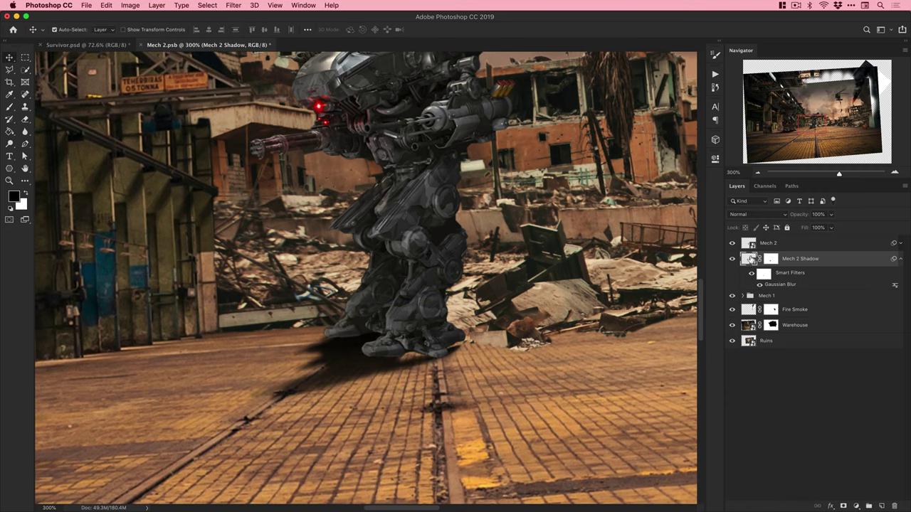
{"action": "right_click", "coordinate": [802, 259]}
{"action": "left_click", "coordinate": [727, 322]}
{"action": "key", "text": "b"}
{"action": "key", "text": "super+z"}
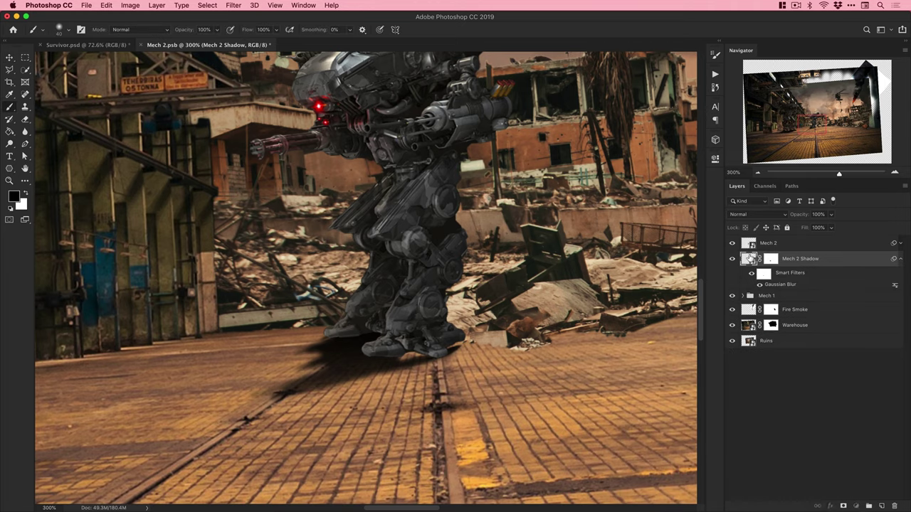
Open the Mech 2 Shadow smart object, try painting along the shadow's lower edge, and compare the saved result in Mech 2.psb.
{"action": "double_click", "coordinate": [750, 259]}
{"action": "key", "text": "super+equal"}
{"action": "key", "text": "super+equal"}
{"action": "key", "text": "super+equal"}
{"action": "left_click_drag", "start_coordinate": [349, 302], "coordinate": [305, 300]}
{"action": "key", "text": "super+s"}
{"action": "left_click", "coordinate": [199, 45]}
{"action": "left_click", "coordinate": [359, 44]}
{"action": "left_click", "coordinate": [466, 287]}
{"action": "left_click", "coordinate": [211, 44]}
{"action": "left_click", "coordinate": [359, 44]}
Try to fill the gap at the shadow's foot end with black, undo the strokes, and close the smart object.
{"action": "key", "text": "super+z"}
{"action": "left_click_drag", "start_coordinate": [445, 269], "coordinate": [509, 265]}
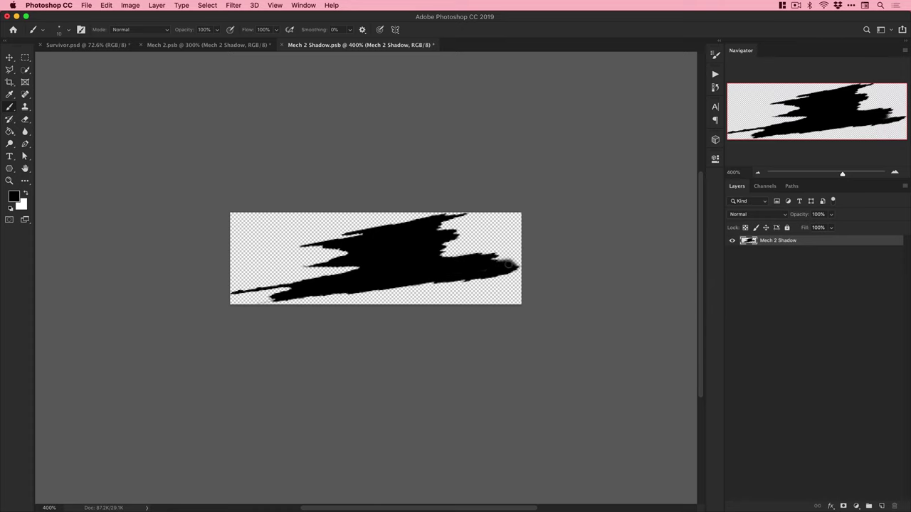
{"action": "left_click", "coordinate": [211, 46]}
{"action": "left_click", "coordinate": [383, 45]}
{"action": "key", "text": "super+z"}
{"action": "key", "text": "super+z"}
{"action": "mouse_move", "coordinate": [430, 283]}
{"action": "left_mouse_down"}
{"action": "mouse_move", "coordinate": [496, 276]}
{"action": "mouse_move", "coordinate": [429, 287]}
{"action": "left_mouse_up"}
{"action": "left_click", "coordinate": [190, 45]}
{"action": "left_click", "coordinate": [380, 47]}
{"action": "key", "text": "v"}
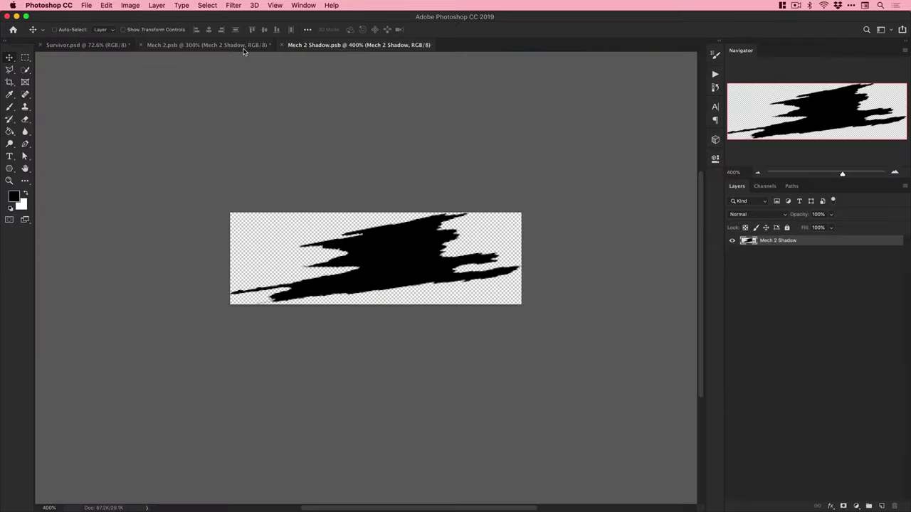
{"action": "key", "text": "super+w"}
Paint a soft black contact shadow under Mech 2's feet on a new layer beneath the existing shadow, named Mech 2 Shadow.
{"action": "left_click", "coordinate": [883, 504], "text": "super"}
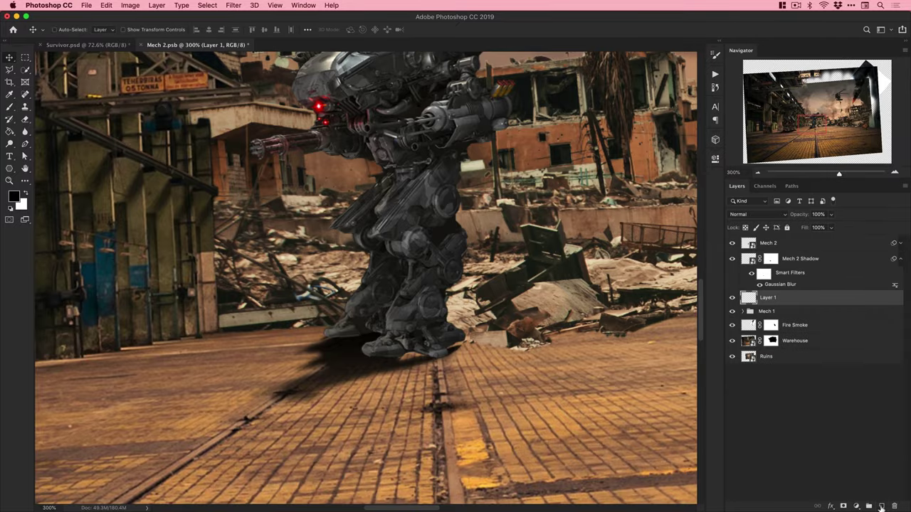
{"action": "key", "text": "b"}
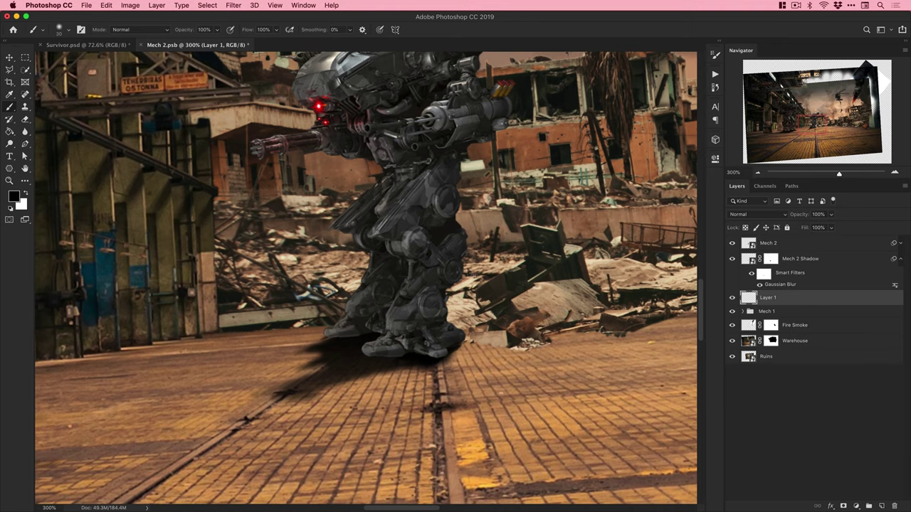
{"action": "key", "text": "v"}
{"action": "key", "text": "super+1"}
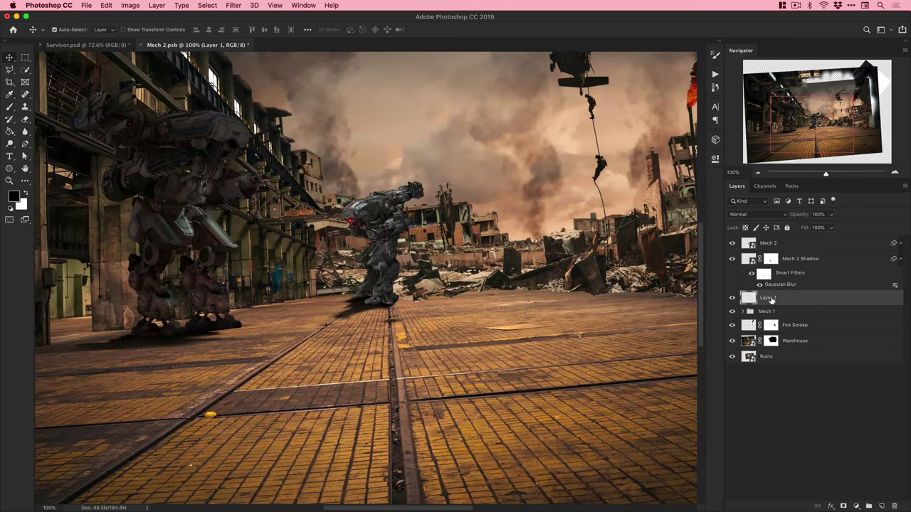
{"action": "key", "text": "Return"}
Adjust both Mech 2 Shadow layers together slightly with Free Transform to fit them under the mech.
{"action": "left_click", "coordinate": [806, 261], "text": "shift"}
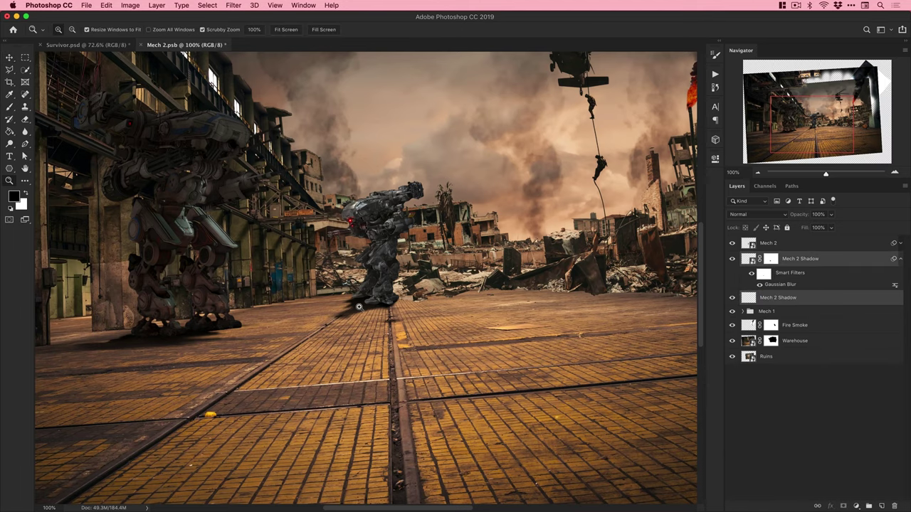
{"action": "left_click", "coordinate": [357, 300], "text": "super"}
{"action": "left_click", "coordinate": [357, 300], "text": "super"}
{"action": "key", "text": "super+t"}
{"action": "left_click_drag", "start_coordinate": [265, 346], "coordinate": [254, 335]}
{"action": "key", "text": "Return"}
{"action": "key", "text": "super+1"}
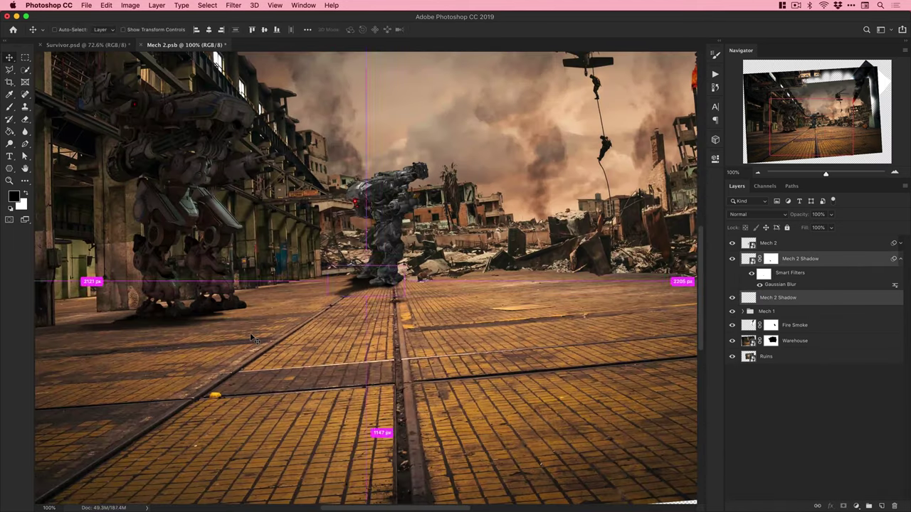
Refine the upper Mech 2 Shadow layer's mask to soften the cast shadow's far end, and save the document.
{"action": "left_click", "coordinate": [771, 259]}
{"action": "key", "text": "b"}
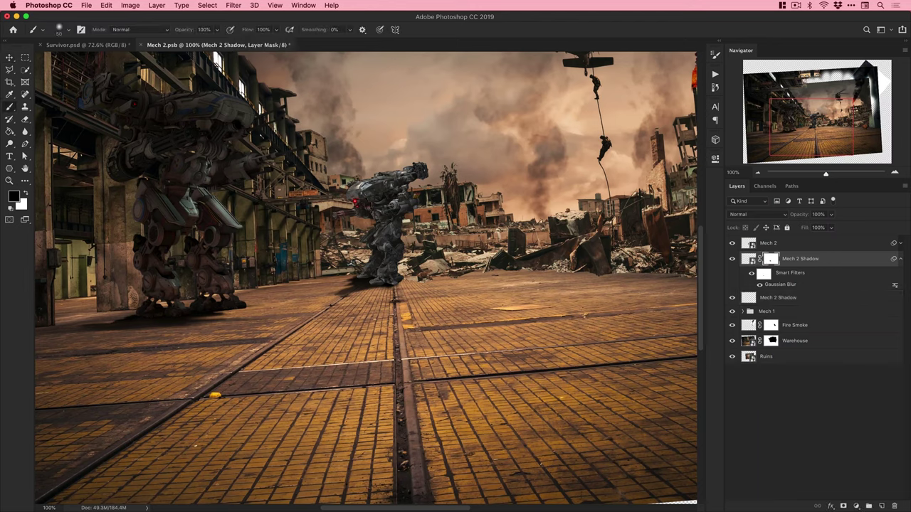
{"action": "left_click_drag", "start_coordinate": [340, 296], "coordinate": [370, 280]}
{"action": "key", "text": "bracketright"}
{"action": "key", "text": "x"}
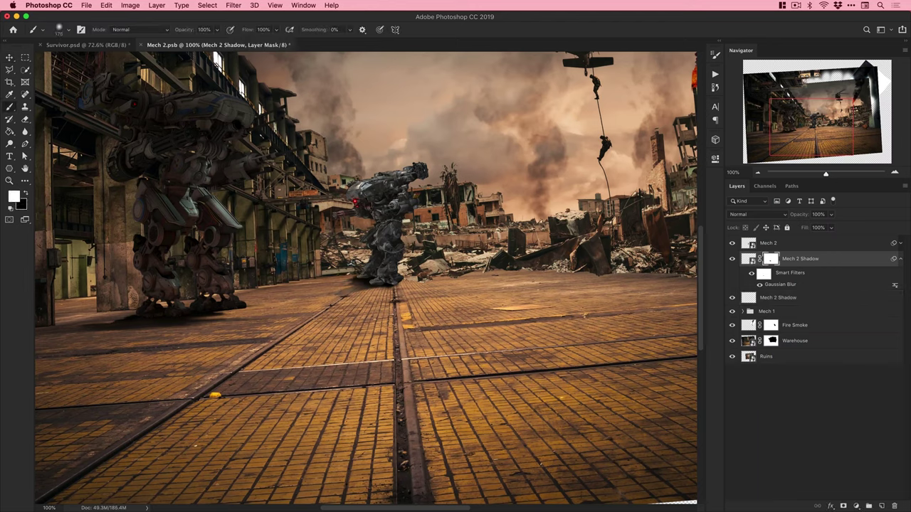
{"action": "key", "text": "v"}
{"action": "key", "text": "super+s"}
Add a darkening Curves adjustment (input 150, output 118) clipped to Mech 2 and name it Burn.
{"action": "left_click", "coordinate": [796, 245]}
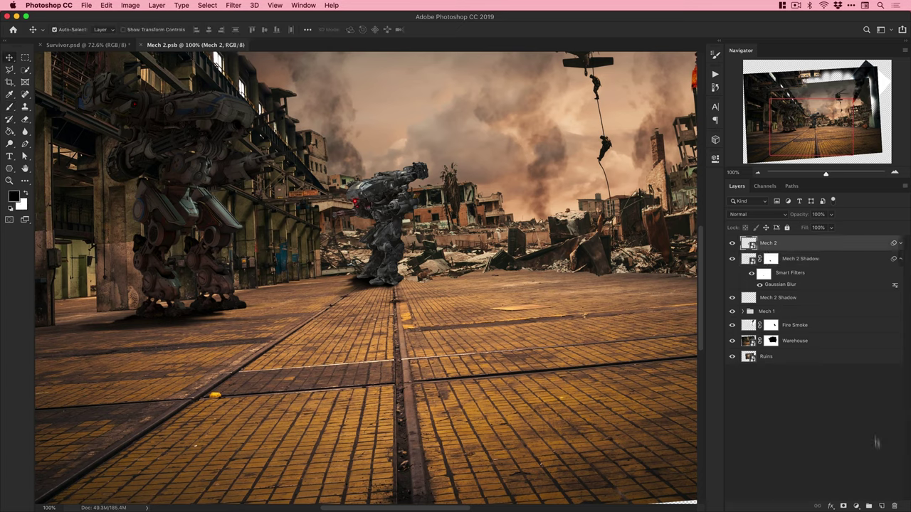
{"action": "left_click", "coordinate": [856, 506]}
{"action": "left_click", "coordinate": [864, 448]}
{"action": "left_click_drag", "start_coordinate": [644, 257], "coordinate": [652, 260]}
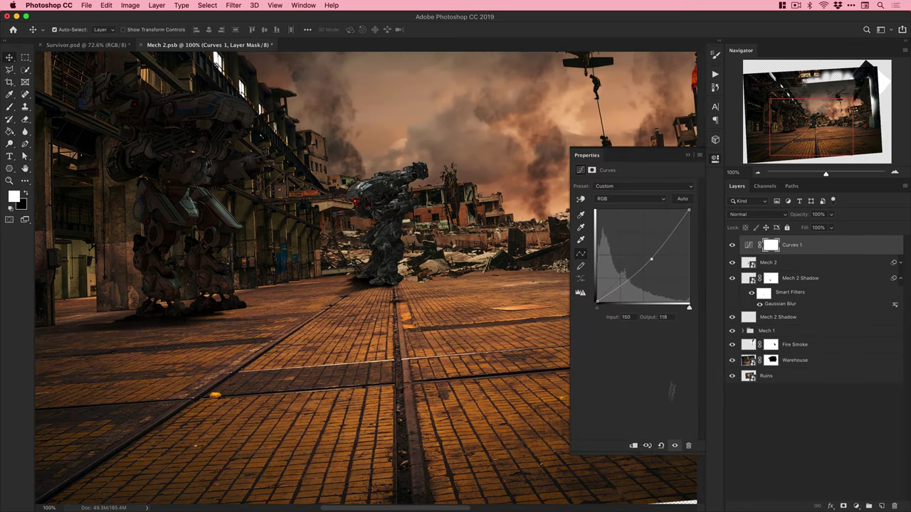
{"action": "left_click", "coordinate": [634, 446]}
{"action": "double_click", "coordinate": [800, 245]}
{"action": "type", "text": "Burn"}
{"action": "key", "text": "Return"}
Add a brightening Curves adjustment above Burn and clip it to Mech 2.
{"action": "left_click", "coordinate": [856, 506]}
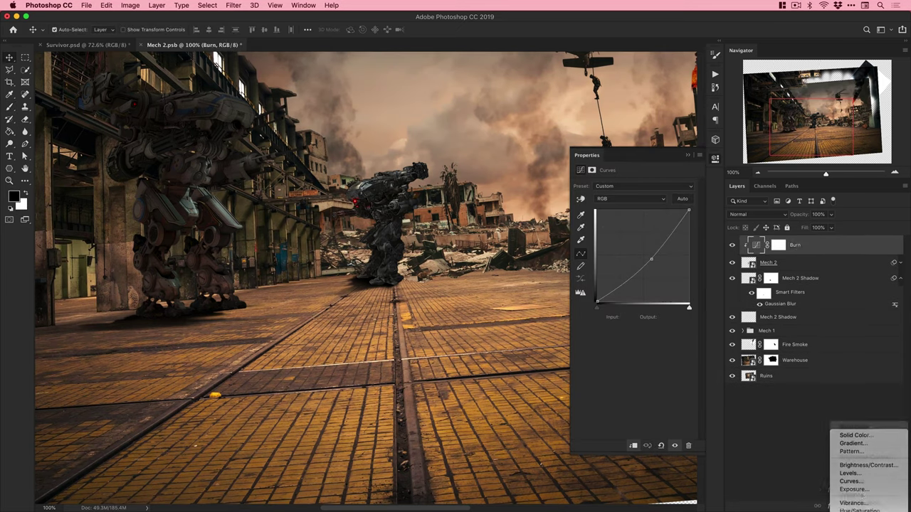
{"action": "left_click", "coordinate": [857, 450]}
{"action": "left_click_drag", "start_coordinate": [643, 256], "coordinate": [637, 248]}
{"action": "left_click", "coordinate": [634, 446]}
Set both clipped Curves layers to the Luminosity blend mode and name the brightening one Dodge.
{"action": "left_click", "coordinate": [797, 264], "text": "shift"}
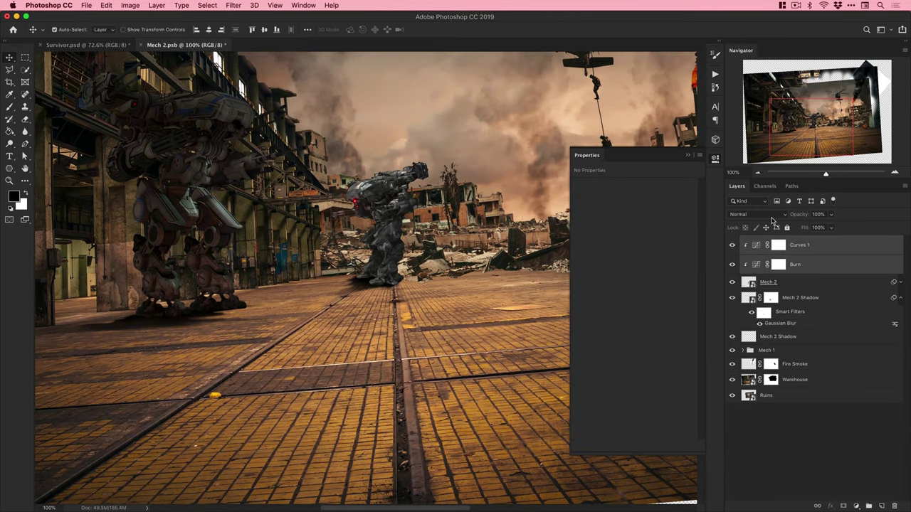
{"action": "left_click", "coordinate": [758, 214]}
{"action": "left_click", "coordinate": [751, 428]}
{"action": "double_click", "coordinate": [799, 245]}
{"action": "type", "text": "Dodge"}
{"action": "key", "text": "Return"}
Invert the Burn mask to black and paint white over Mech 2's shaded legs to darken them.
{"action": "left_click", "coordinate": [778, 264]}
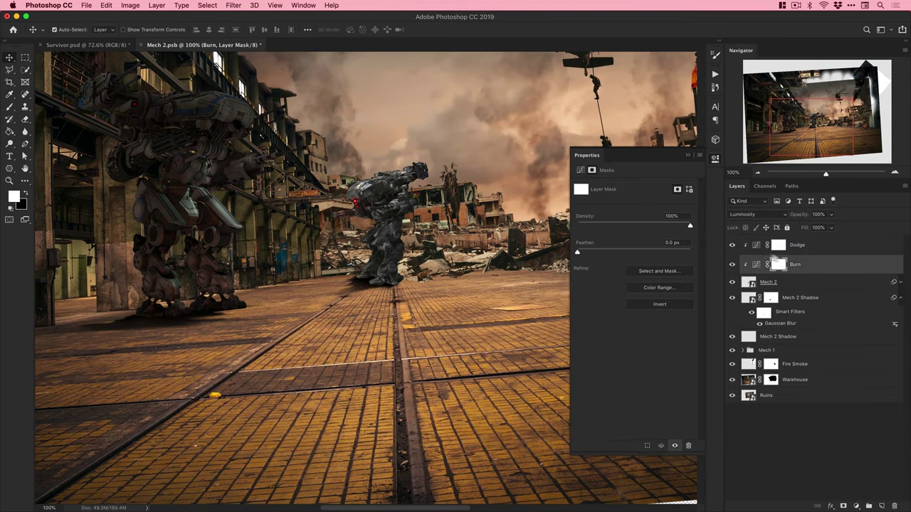
{"action": "key", "text": "b"}
{"action": "left_click", "coordinate": [379, 211], "text": "super"}
{"action": "key", "text": "super+i"}
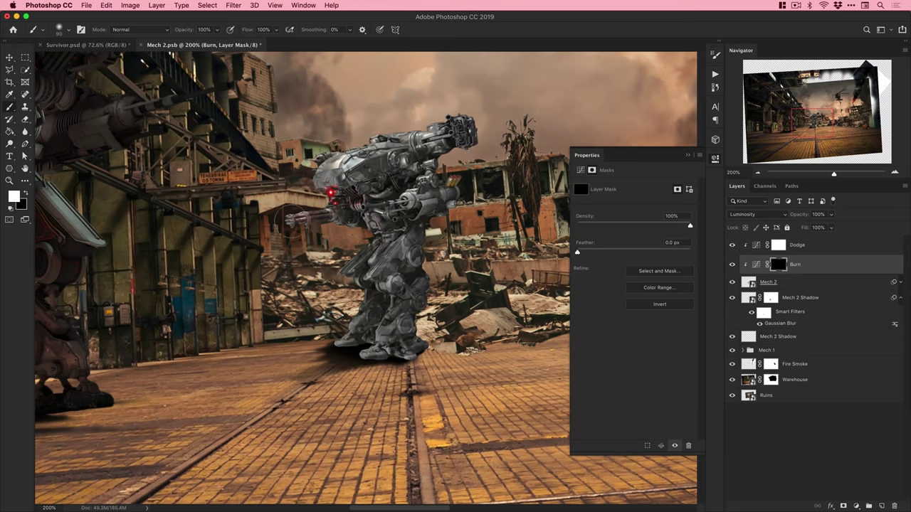
{"action": "left_click_drag", "start_coordinate": [366, 293], "coordinate": [356, 333]}
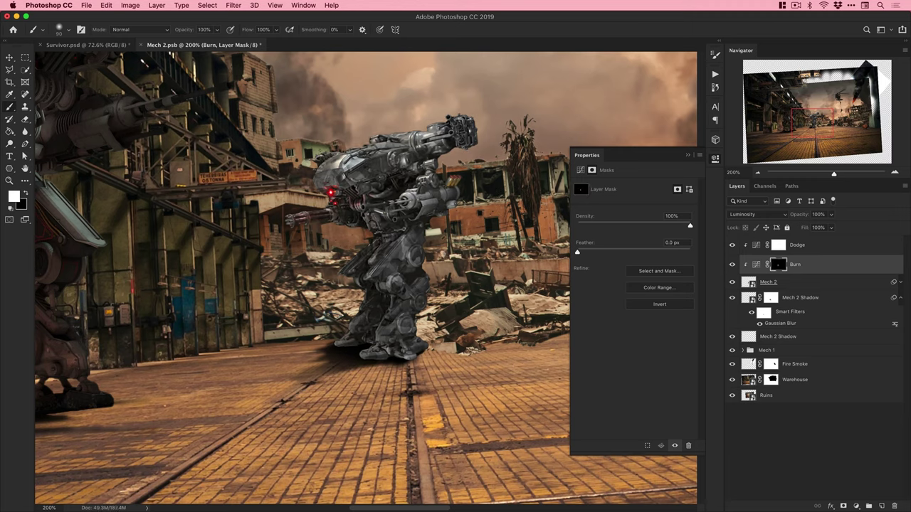
Invert the Dodge mask to black and paint white over Mech 2's upper cannon and rear leg edges to lighten them.
{"action": "left_click", "coordinate": [777, 245]}
{"action": "key", "text": "super+i"}
{"action": "left_click", "coordinate": [467, 136]}
{"action": "key", "text": "bracketright"}
{"action": "key", "text": "bracketright"}
{"action": "key", "text": "bracketright"}
{"action": "key", "text": "bracketright"}
{"action": "key", "text": "bracketright"}
{"action": "key", "text": "bracketright"}
{"action": "key", "text": "bracketright"}
{"action": "left_click_drag", "start_coordinate": [417, 239], "coordinate": [408, 345]}
Paint black on the Dodge mask over Mech 2's torso and front legs, and white along the top of the head.
{"action": "key", "text": "x"}
{"action": "key", "text": "bracketleft"}
{"action": "key", "text": "bracketleft"}
{"action": "left_click_drag", "start_coordinate": [384, 217], "coordinate": [388, 291]}
{"action": "key", "text": "x"}
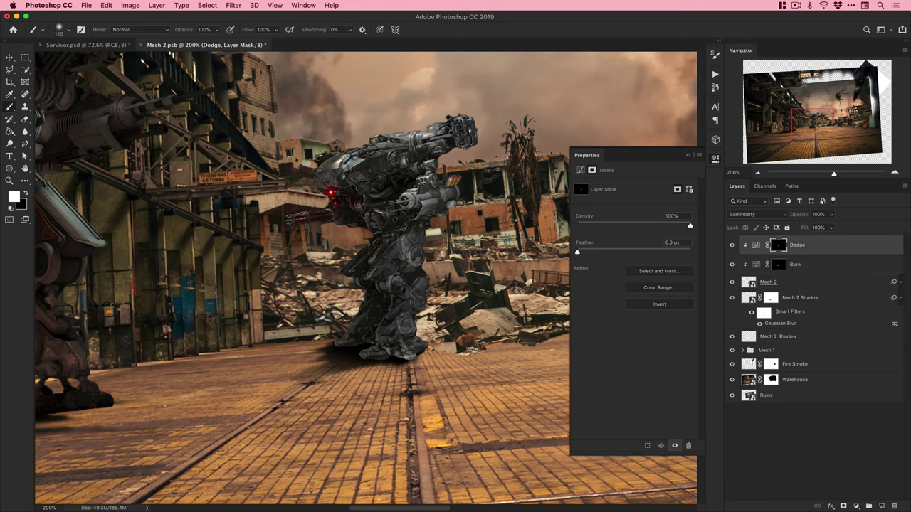
{"action": "left_click_drag", "start_coordinate": [330, 164], "coordinate": [390, 145]}
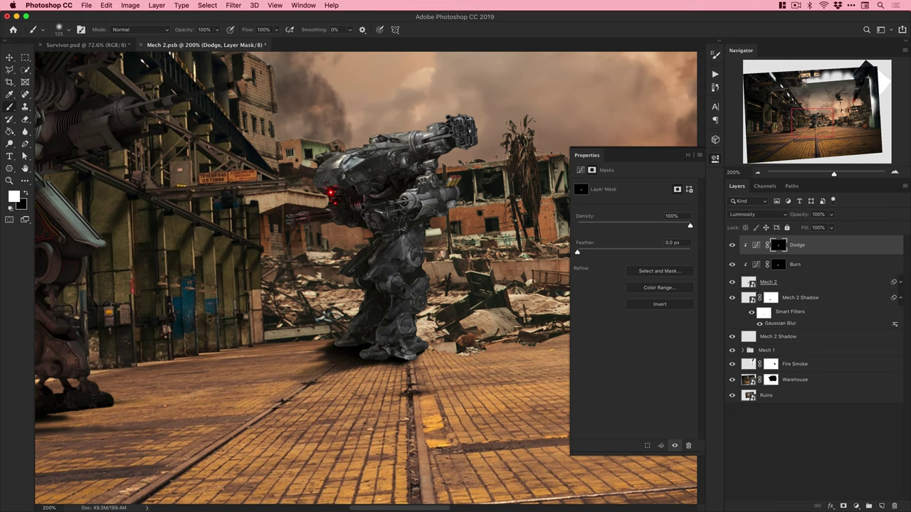
Group the Dodge, Burn, Mech 2 and both Mech 2 Shadow layers.
{"action": "key", "text": "v"}
{"action": "left_click", "coordinate": [780, 337], "text": "shift"}
{"action": "key", "text": "super+g"}
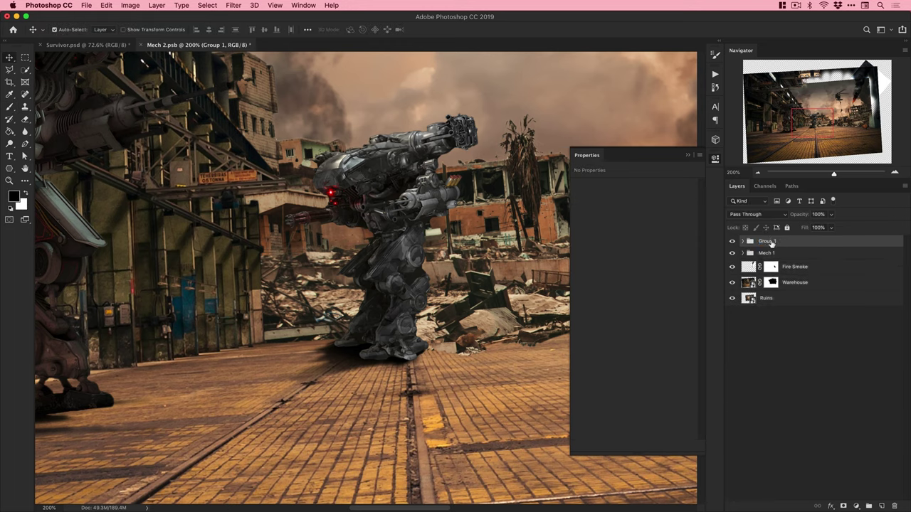
Rename the new group Mech 2, save the Mech 2 file, and return to Survivor.psd and save it.
{"action": "double_click", "coordinate": [770, 242]}
{"action": "type", "text": "Mech 2"}
{"action": "key", "text": "Return"}
{"action": "key", "text": "super+s"}
{"action": "key", "text": "super+0"}
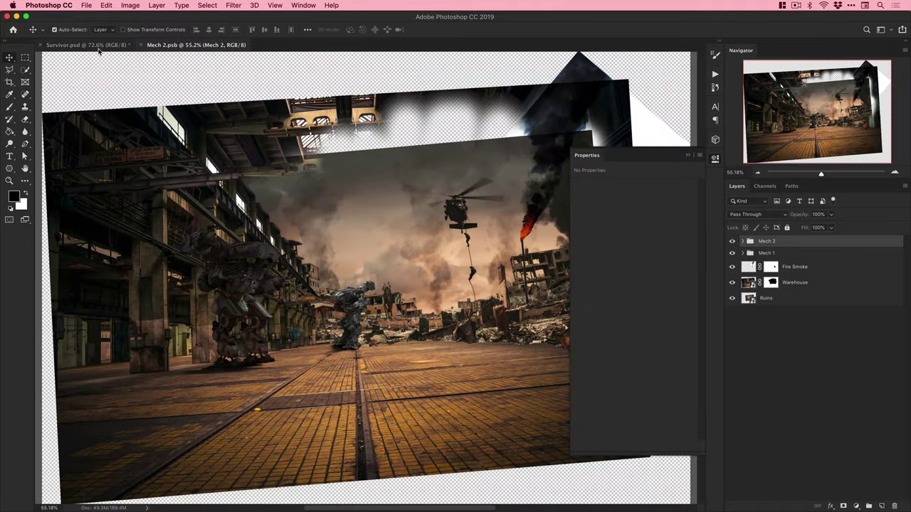
{"action": "left_click", "coordinate": [99, 47]}
{"action": "left_click", "coordinate": [714, 158]}
{"action": "key", "text": "super+s"}
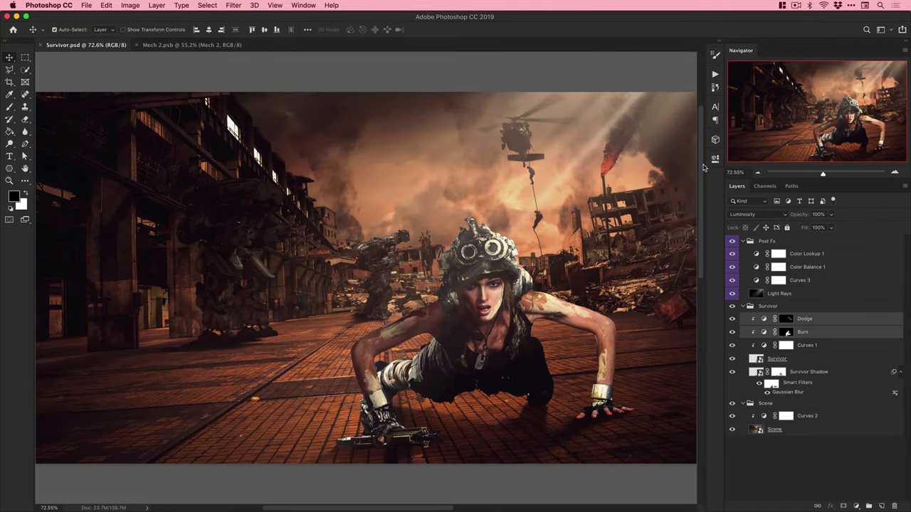
Start a Tilt-Shift blur on the Scene layer, moving its centre down to the survivor's upper arm and tilting the focus band slightly.
{"action": "left_click", "coordinate": [783, 429]}
{"action": "left_click", "coordinate": [234, 5]}
{"action": "mouse_move", "coordinate": [279, 128]}
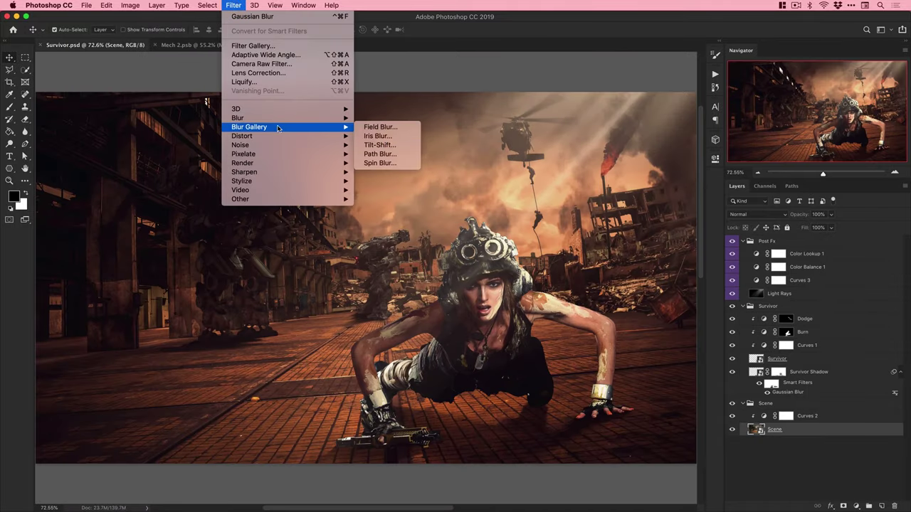
{"action": "left_click", "coordinate": [379, 144]}
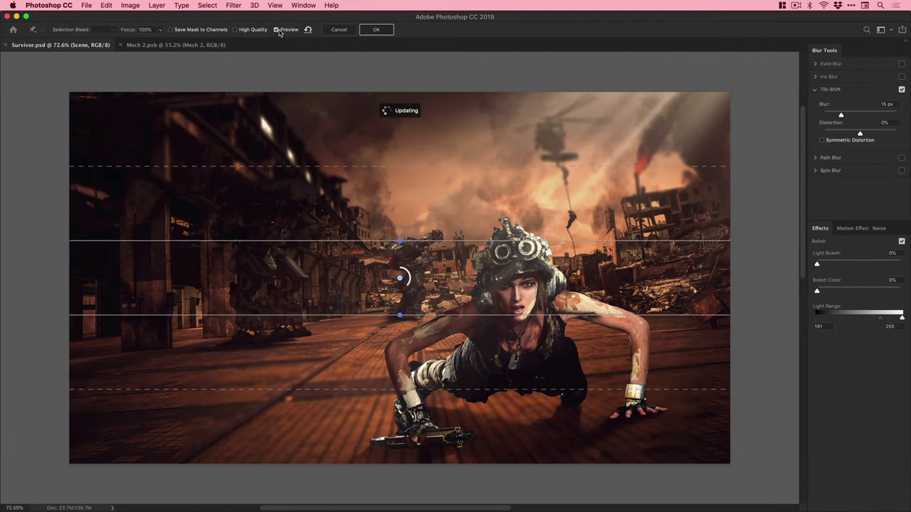
{"action": "left_click_drag", "start_coordinate": [401, 278], "coordinate": [410, 331]}
{"action": "left_click_drag", "start_coordinate": [409, 293], "coordinate": [406, 293]}
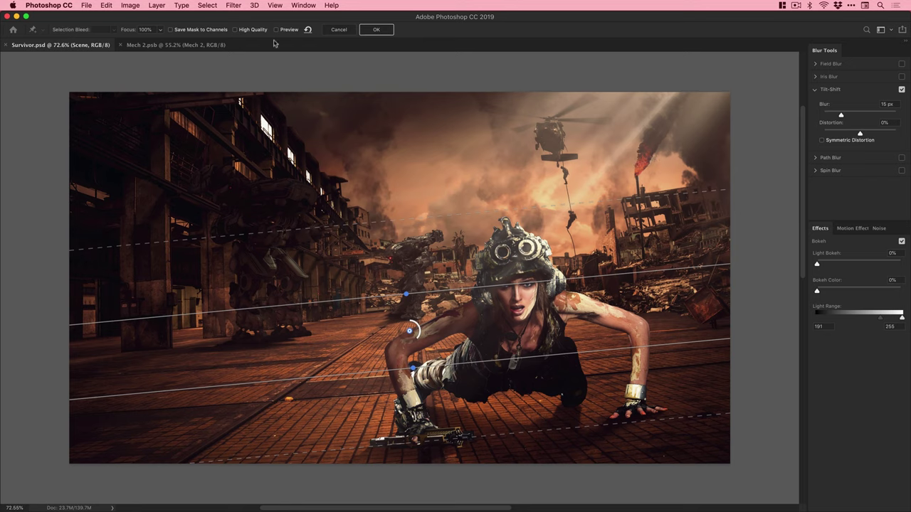
{"action": "key", "text": "p"}
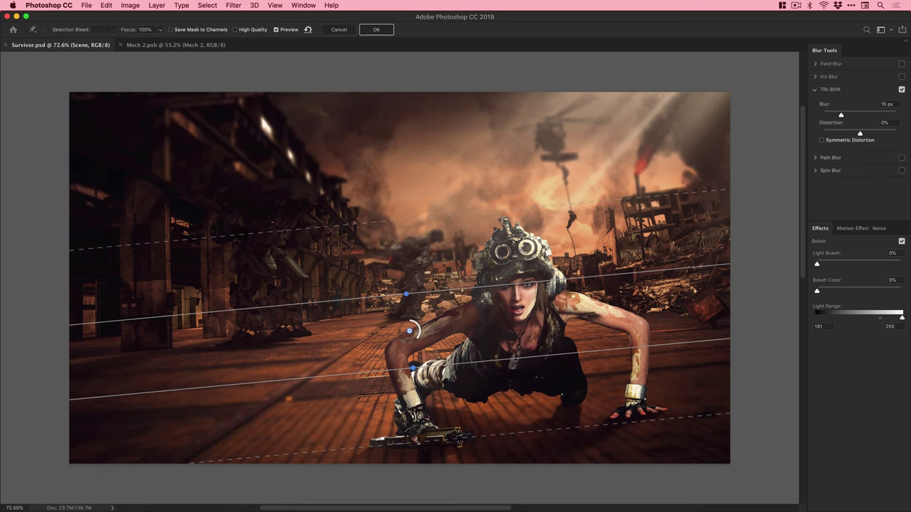
Extend the lower Tilt-Shift focus line below the canvas, pull the upper one down to the centre, and compare the blur preview.
{"action": "left_click_drag", "start_coordinate": [413, 368], "coordinate": [423, 480]}
{"action": "left_click_drag", "start_coordinate": [439, 290], "coordinate": [439, 359]}
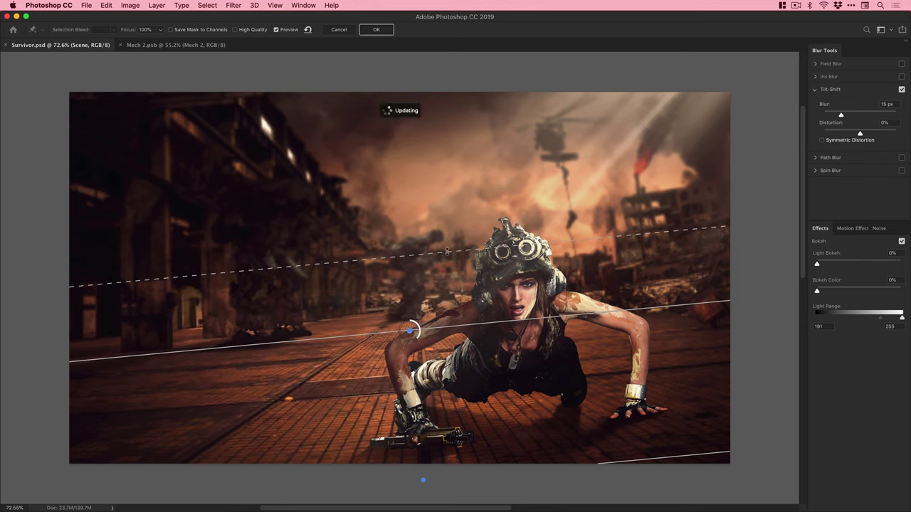
{"action": "left_click_drag", "start_coordinate": [446, 250], "coordinate": [447, 325]}
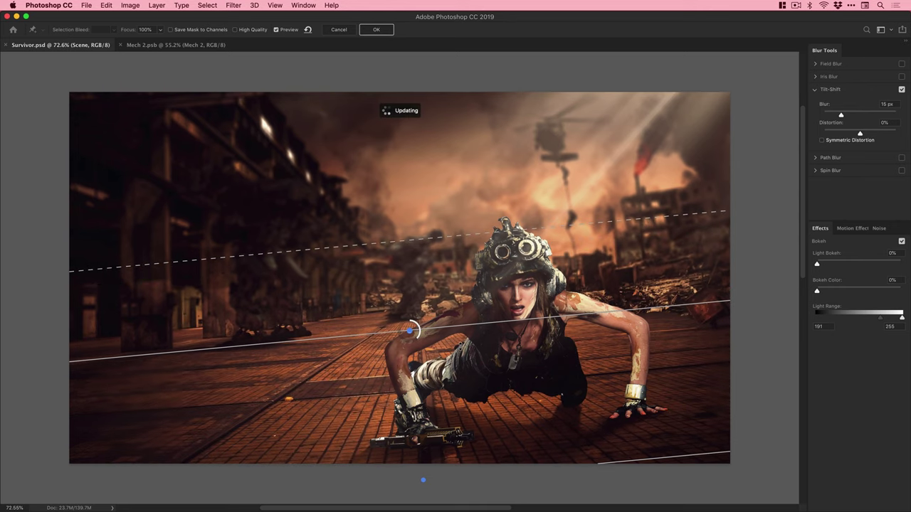
{"action": "scroll", "coordinate": [427, 284], "scroll_direction": "up", "scroll_amount": 2}
{"action": "left_click", "coordinate": [276, 30]}
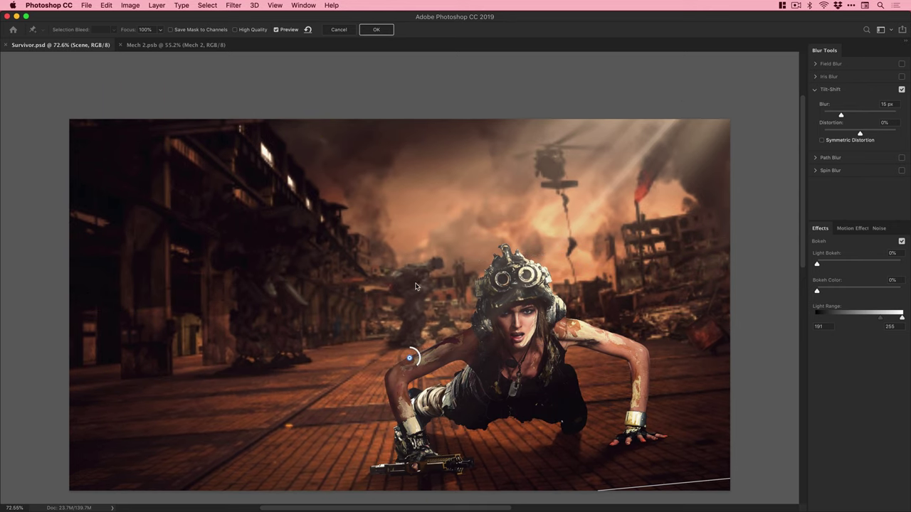
{"action": "left_click", "coordinate": [277, 29]}
{"action": "scroll", "coordinate": [417, 273], "scroll_direction": "down", "scroll_amount": 5}
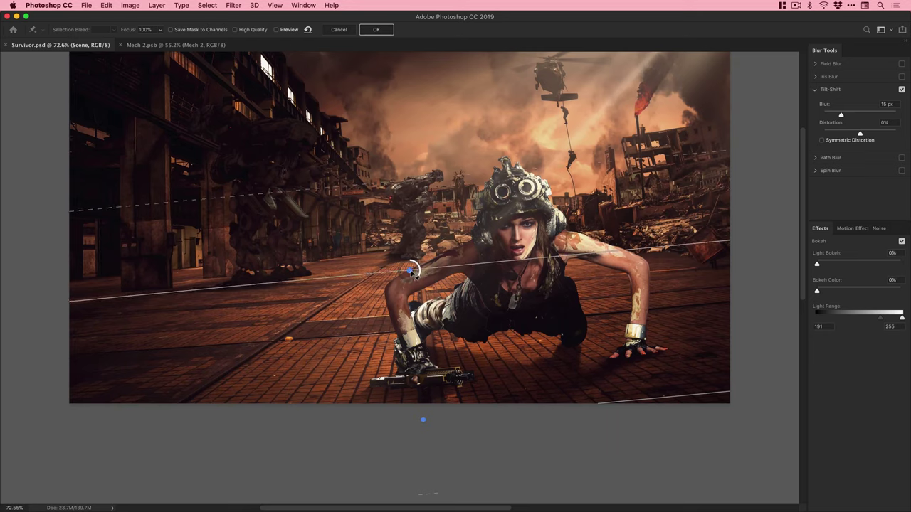
Move the Tilt-Shift centre down to the survivor's wrapped leg, lower the upper focus line to her upper arm, and enable the preview.
{"action": "left_click_drag", "start_coordinate": [424, 420], "coordinate": [464, 411]}
{"action": "key", "text": "super+z"}
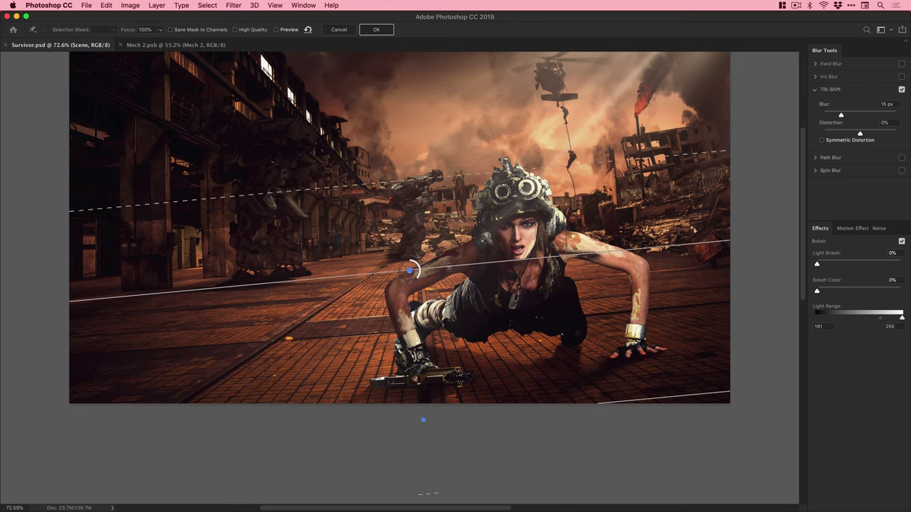
{"action": "left_click_drag", "start_coordinate": [411, 270], "coordinate": [403, 203]}
{"action": "left_click_drag", "start_coordinate": [409, 271], "coordinate": [416, 321]}
{"action": "left_click_drag", "start_coordinate": [446, 251], "coordinate": [448, 276]}
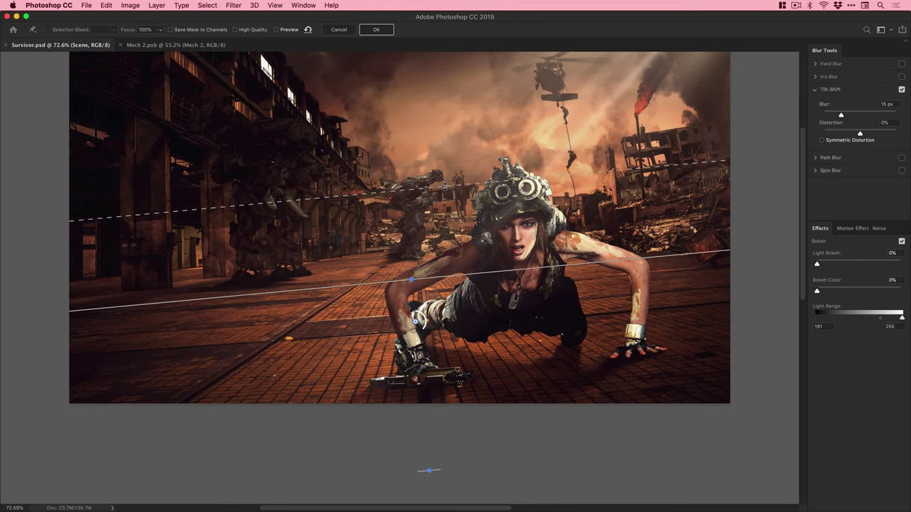
{"action": "left_click", "coordinate": [287, 31]}
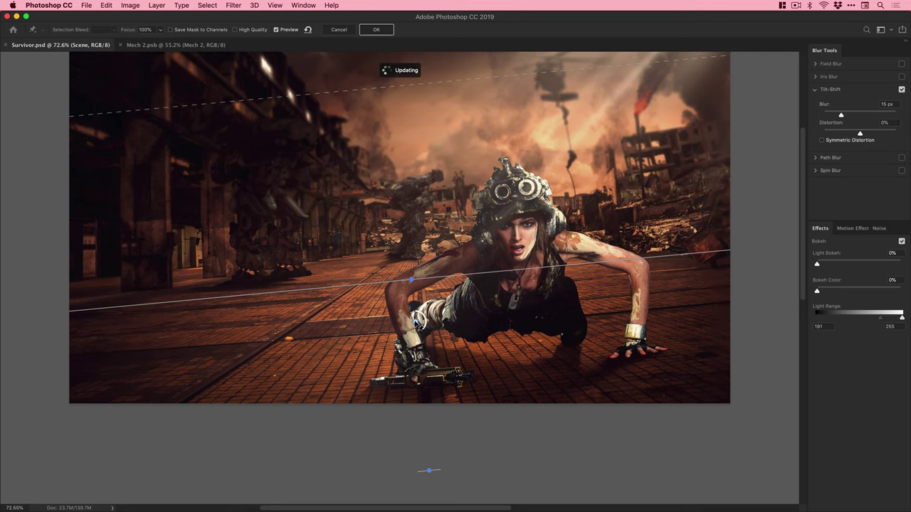
Lower the Tilt-Shift centre to the survivor's wrist, align the upper focus line with it, and pull the blur transition down across her shoulders.
{"action": "left_click_drag", "start_coordinate": [418, 320], "coordinate": [420, 341]}
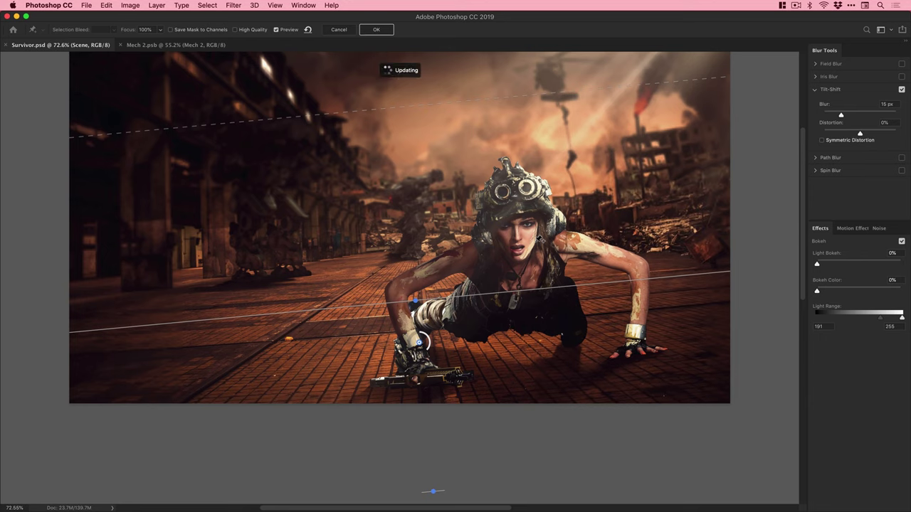
{"action": "key", "text": "super+minus"}
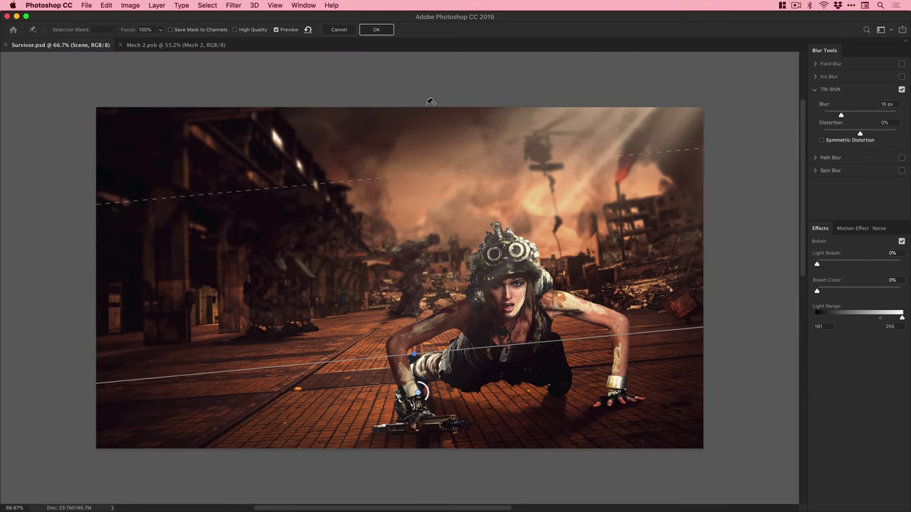
{"action": "left_click_drag", "start_coordinate": [412, 353], "coordinate": [414, 391]}
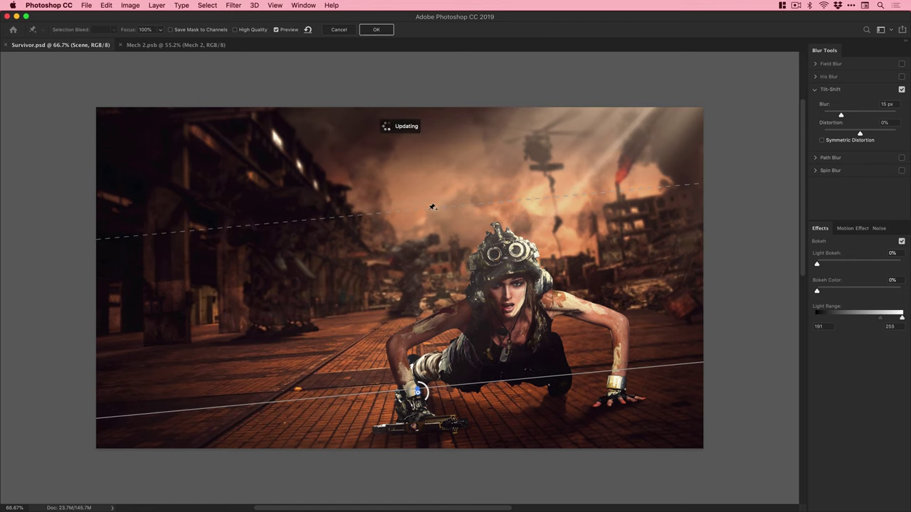
{"action": "left_click_drag", "start_coordinate": [428, 209], "coordinate": [423, 321]}
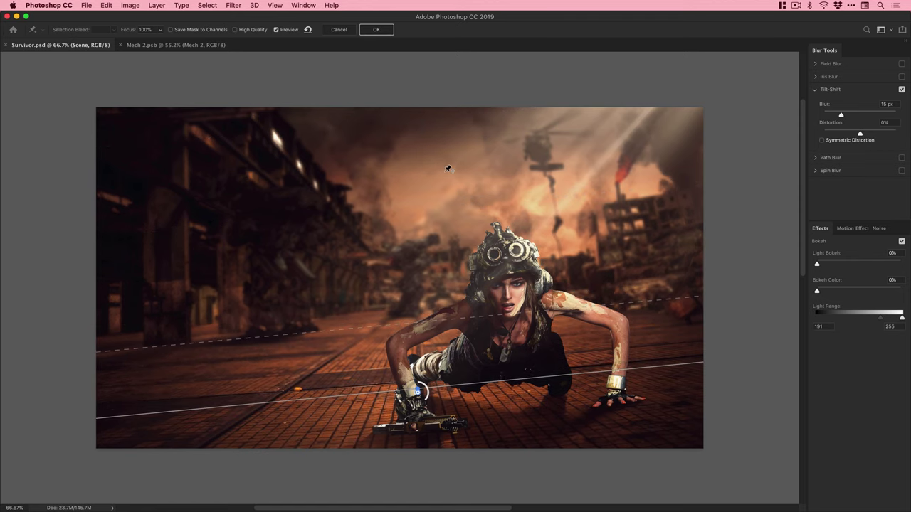
Try Tilt-Shift blur amounts of 10 px and 5 px, and settle on 8 px.
{"action": "left_click", "coordinate": [899, 104]}
{"action": "type", "text": "10"}
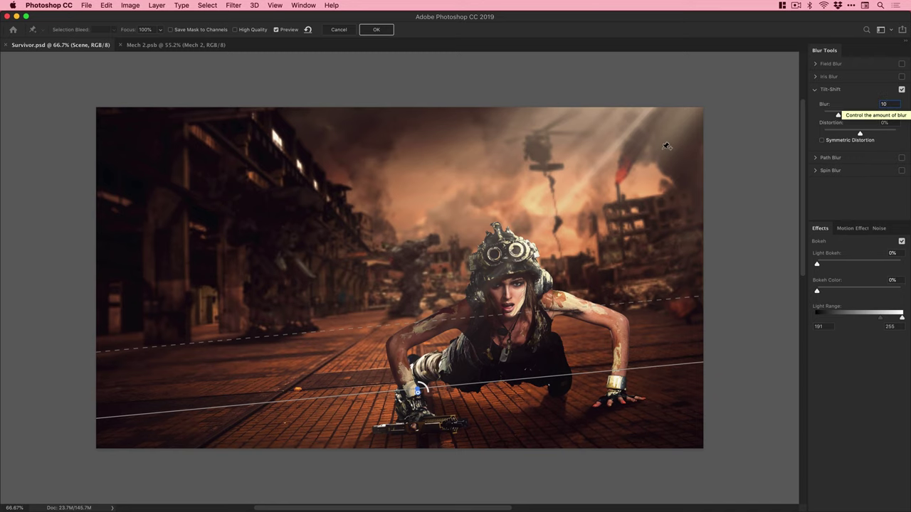
{"action": "key", "text": "Tab"}
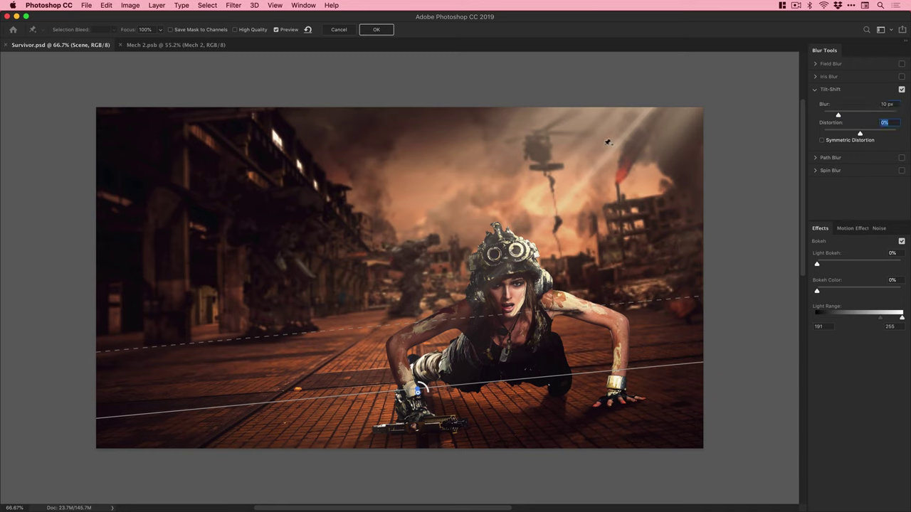
{"action": "left_click", "coordinate": [890, 105]}
{"action": "type", "text": "5"}
{"action": "key", "text": "Tab"}
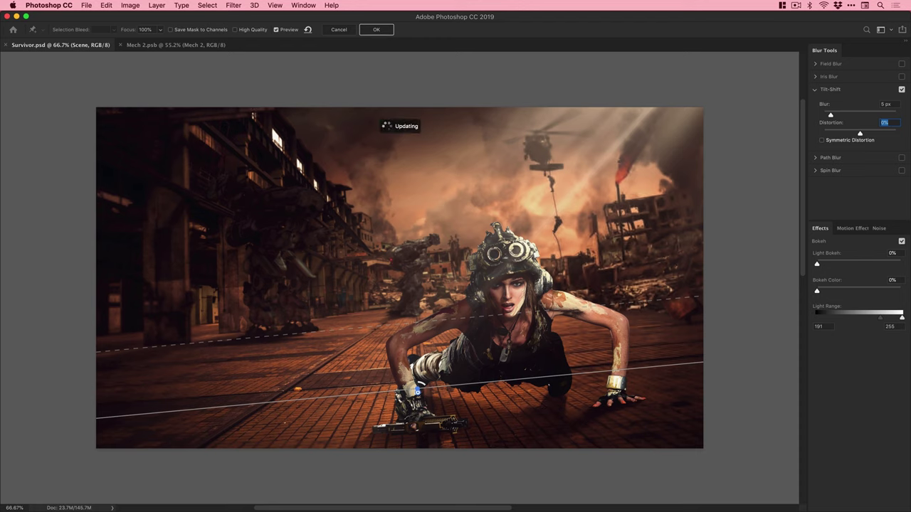
{"action": "left_click", "coordinate": [889, 104]}
{"action": "type", "text": "8"}
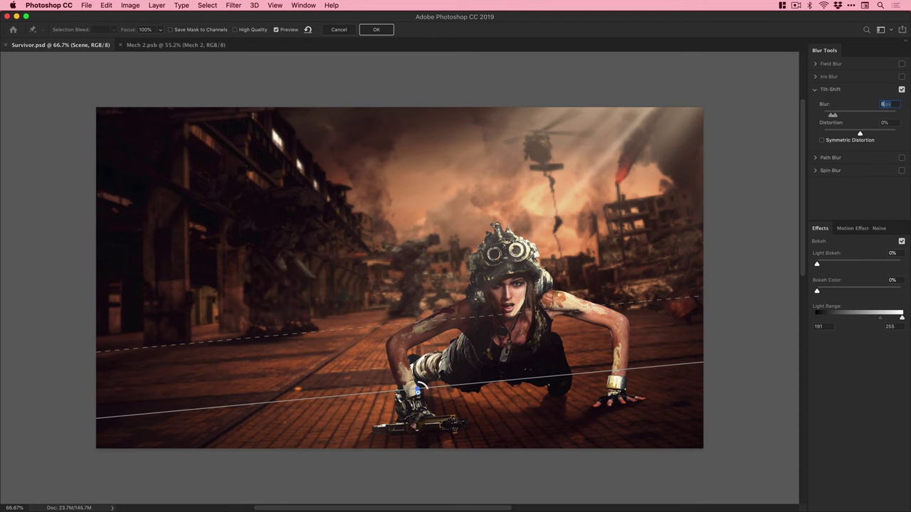
{"action": "key", "text": "Tab"}
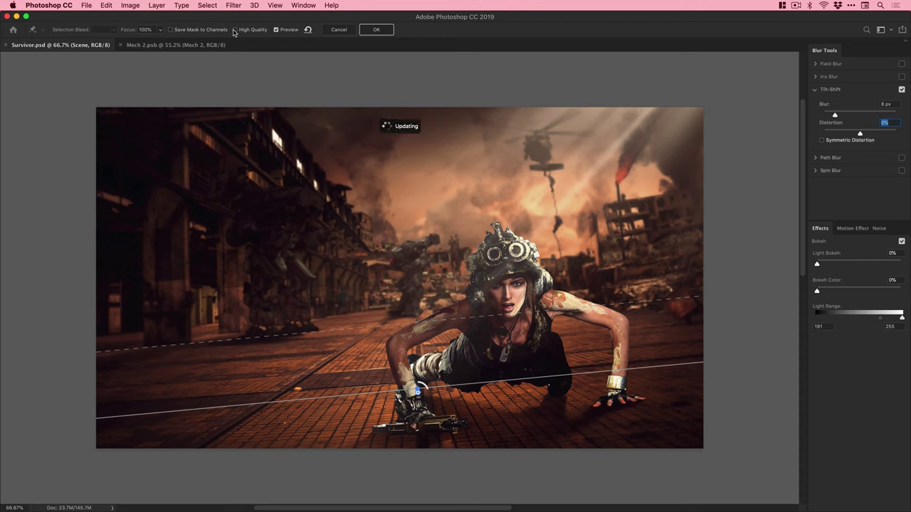
Centre the Tilt-Shift on the gun hand with focus from the wrist to below the canvas, enable High Quality, and apply the blur.
{"action": "left_click_drag", "start_coordinate": [418, 390], "coordinate": [402, 255]}
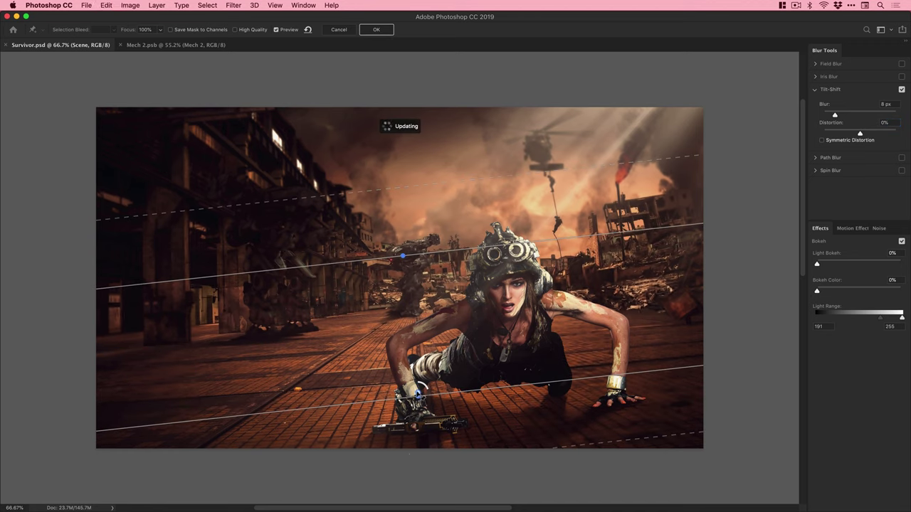
{"action": "left_click", "coordinate": [276, 30]}
{"action": "left_click_drag", "start_coordinate": [458, 390], "coordinate": [467, 477]}
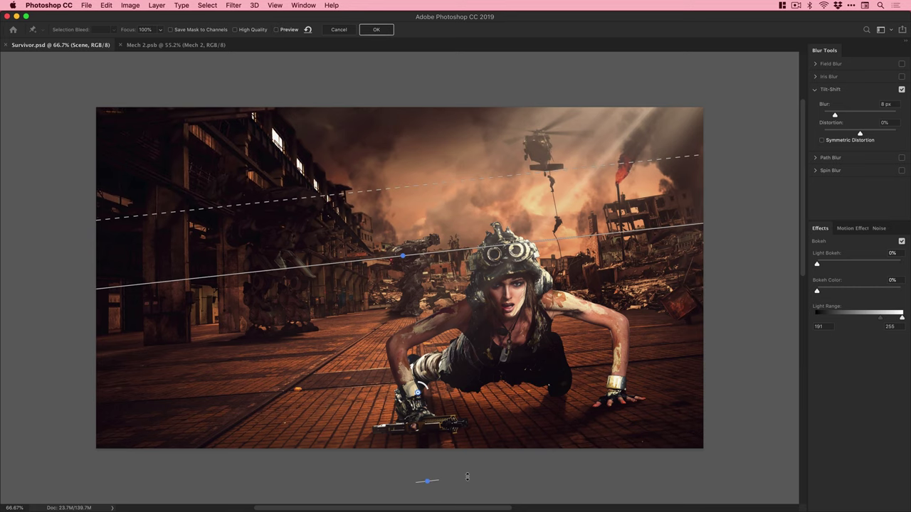
{"action": "left_click_drag", "start_coordinate": [418, 392], "coordinate": [420, 413]}
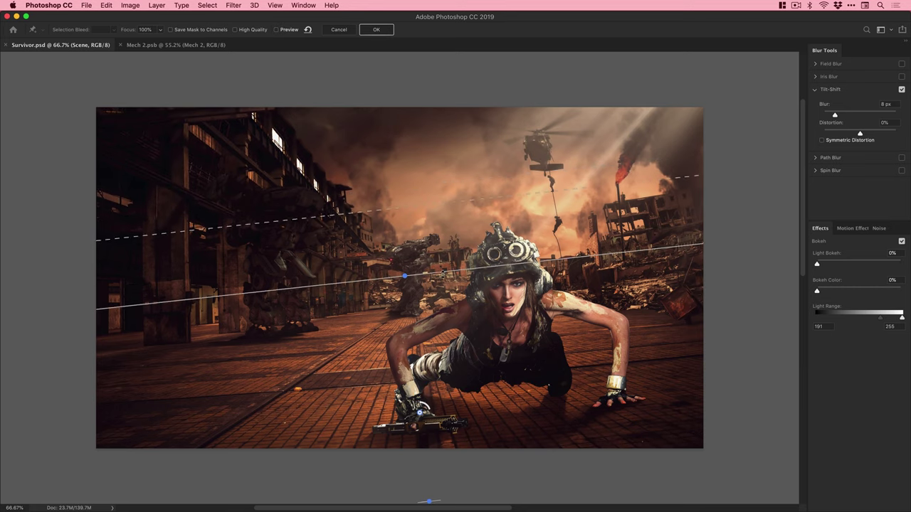
{"action": "left_click_drag", "start_coordinate": [405, 276], "coordinate": [417, 384]}
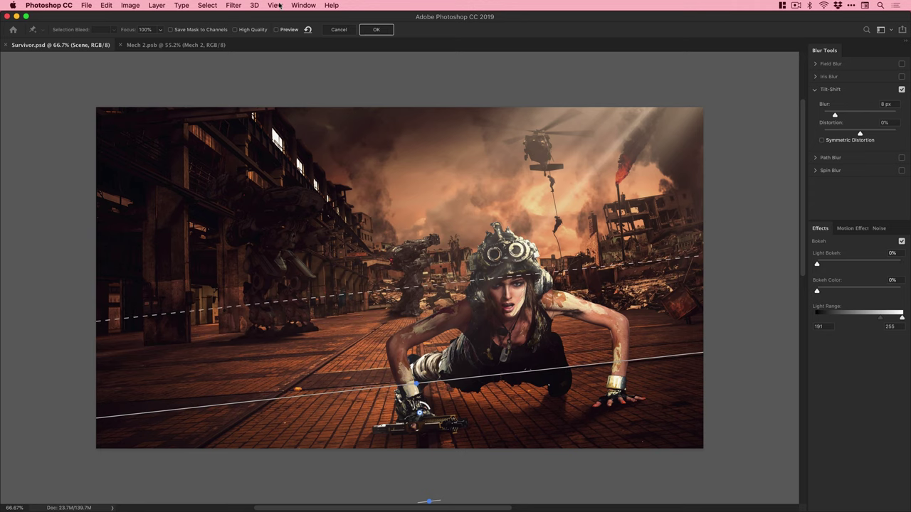
{"action": "left_click", "coordinate": [277, 30]}
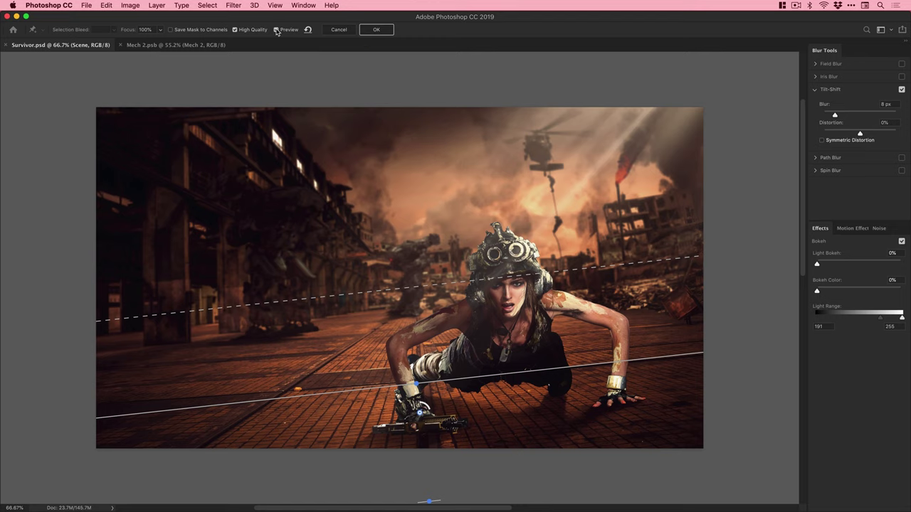
{"action": "left_click", "coordinate": [376, 29]}
{"action": "key", "text": "super+s"}
Toggle the visibility of the Curves 2 and Scene layers to check the blurred background, and save the document.
{"action": "left_click", "coordinate": [733, 416]}
{"action": "left_click", "coordinate": [733, 417]}
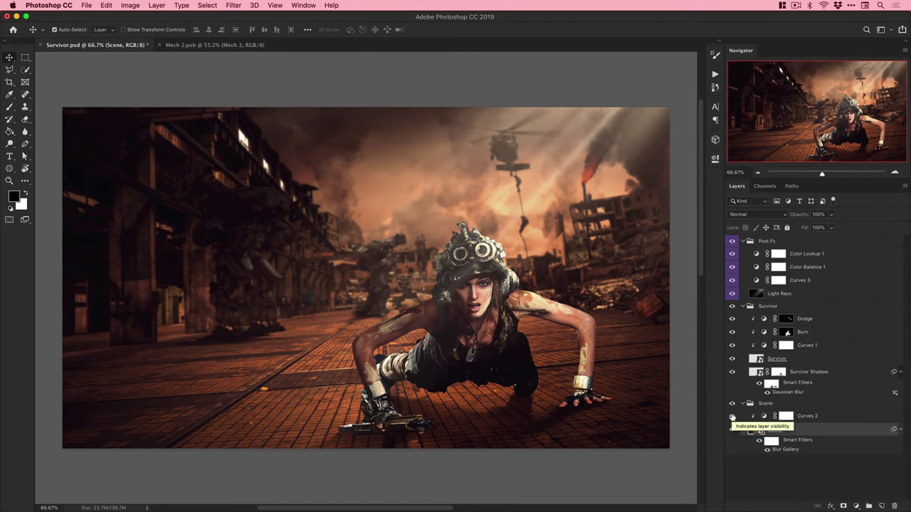
{"action": "left_click", "coordinate": [733, 416]}
{"action": "left_click", "coordinate": [733, 416]}
{"action": "left_click", "coordinate": [732, 429]}
{"action": "left_click", "coordinate": [732, 430]}
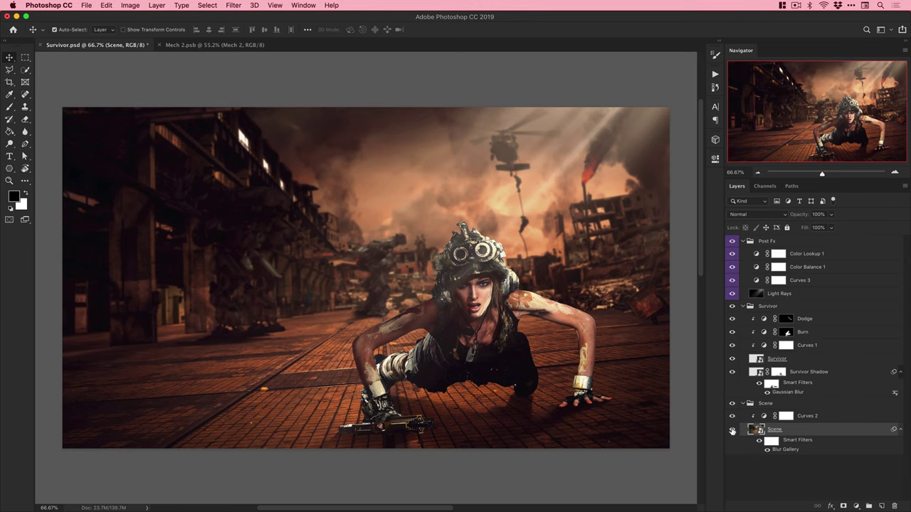
{"action": "key", "text": "super+s"}
Add a black Solid Color fill layer clipped to the Survivor layer and set its blend mode to Multiply.
{"action": "left_click", "coordinate": [798, 360]}
{"action": "left_click", "coordinate": [856, 506]}
{"action": "left_click", "coordinate": [843, 425]}
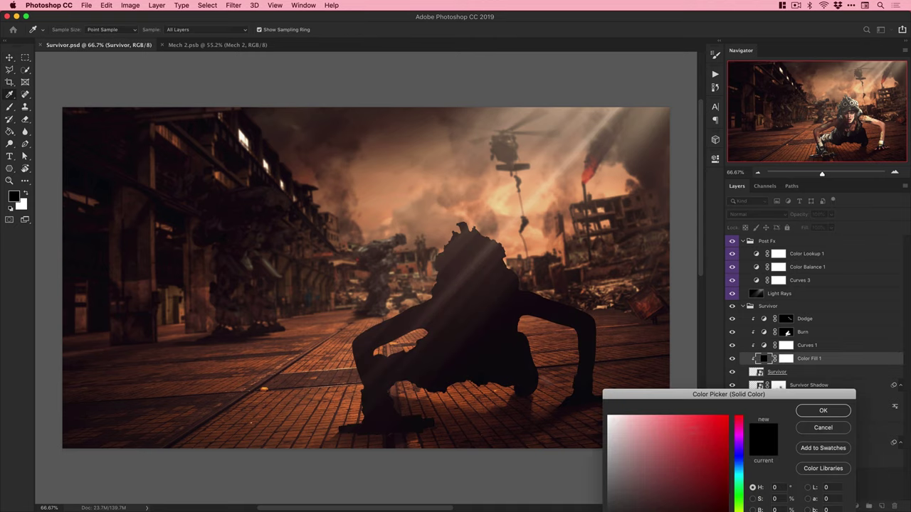
{"action": "left_click", "coordinate": [826, 411]}
{"action": "left_click", "coordinate": [741, 214]}
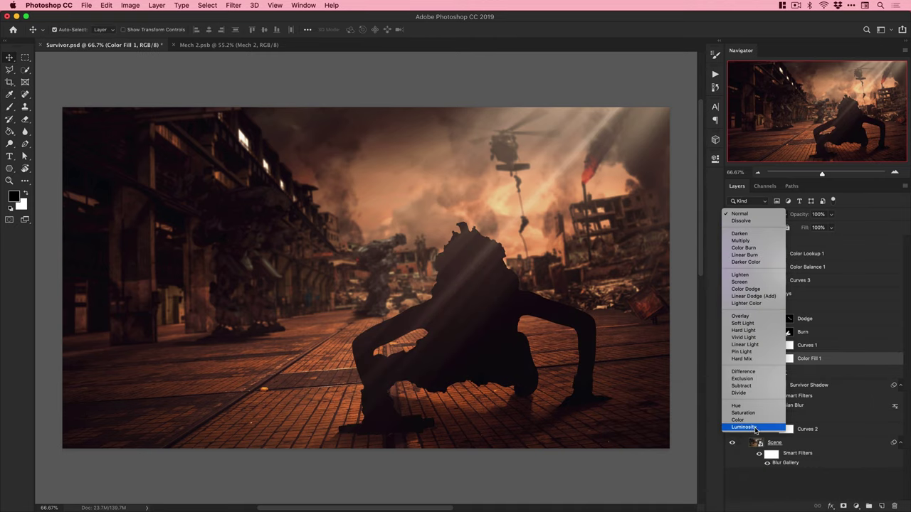
{"action": "left_click", "coordinate": [754, 428]}
{"action": "key", "text": "super+z"}
{"action": "left_click", "coordinate": [758, 214]}
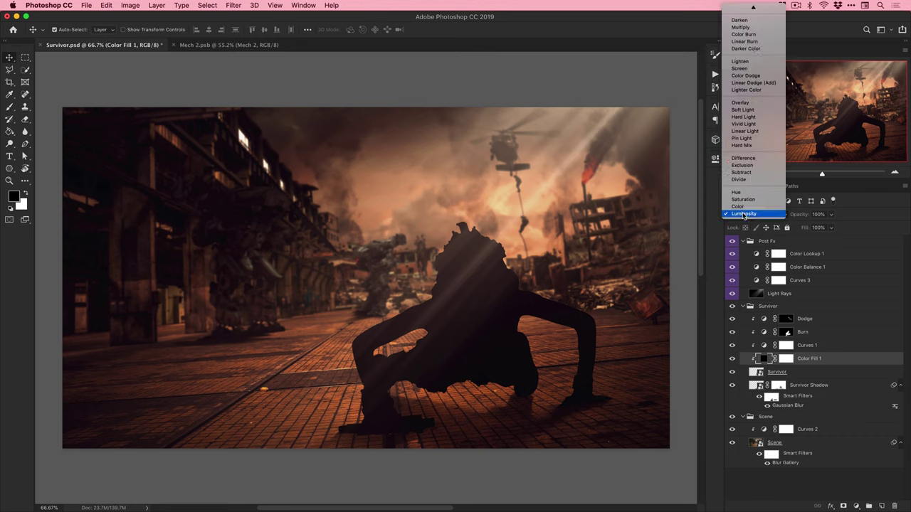
{"action": "left_click", "coordinate": [751, 28]}
Invert the Color Fill 1 mask to black and paint white with an enlarged brush over the survivor's shaded shoulder and upper arm.
{"action": "left_click", "coordinate": [787, 360]}
{"action": "key", "text": "super+i"}
{"action": "key", "text": "b"}
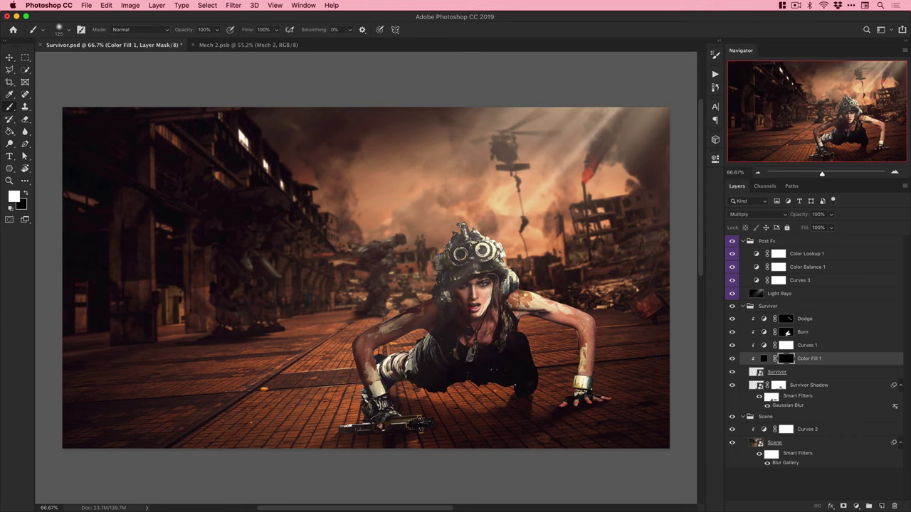
{"action": "key", "text": "bracketright"}
{"action": "key", "text": "bracketright"}
{"action": "key", "text": "bracketright"}
{"action": "key", "text": "bracketright"}
{"action": "left_click_drag", "start_coordinate": [440, 277], "coordinate": [359, 341]}
{"action": "mouse_move", "coordinate": [344, 427]}
{"action": "left_mouse_down"}
{"action": "mouse_move", "coordinate": [365, 439]}
{"action": "mouse_move", "coordinate": [381, 421]}
{"action": "left_mouse_up"}
{"action": "key", "text": "super+z"}
Paint white on the Color Fill 1 mask over the survivor's gun forearm, wrapped leg, lower torso and the shaded side of her helmet.
{"action": "key", "text": "bracketleft"}
{"action": "key", "text": "bracketleft"}
{"action": "key", "text": "bracketleft"}
{"action": "key", "text": "bracketleft"}
{"action": "left_click_drag", "start_coordinate": [373, 364], "coordinate": [371, 421]}
{"action": "mouse_move", "coordinate": [404, 363]}
{"action": "left_mouse_down"}
{"action": "mouse_move", "coordinate": [441, 354]}
{"action": "mouse_move", "coordinate": [459, 363]}
{"action": "left_mouse_up"}
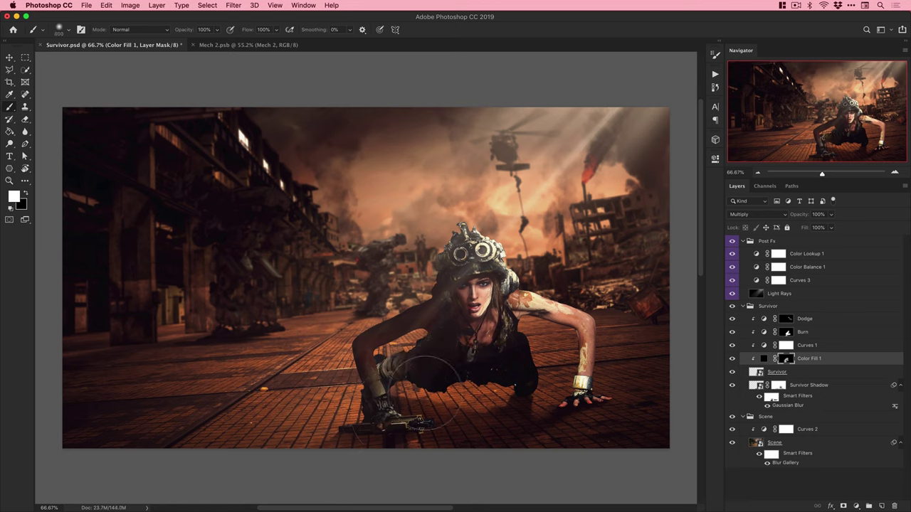
{"action": "left_click_drag", "start_coordinate": [403, 388], "coordinate": [394, 376]}
{"action": "key", "text": "bracketright"}
{"action": "left_click_drag", "start_coordinate": [452, 265], "coordinate": [435, 256]}
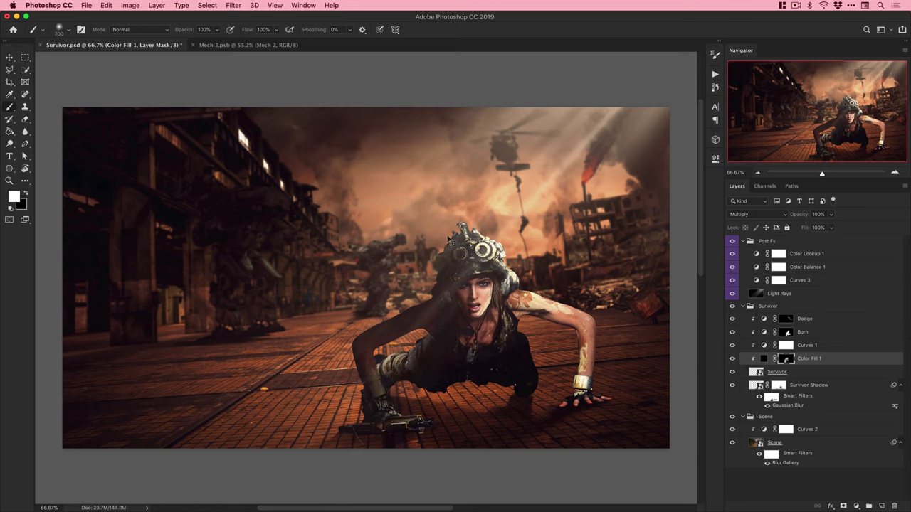
Undo the last brush stroke on the Color Fill 1 mask and change the layer's fill colour to dark brown.
{"action": "key", "text": "super+z"}
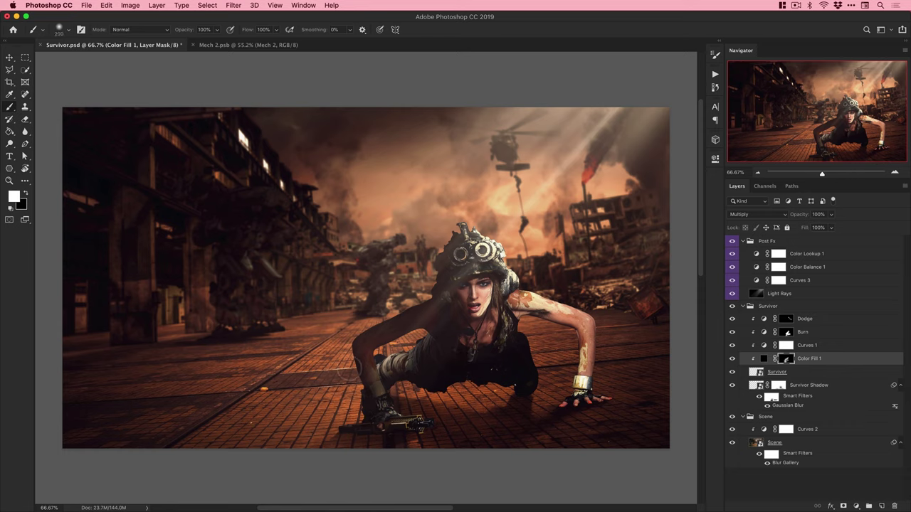
{"action": "key", "text": "v"}
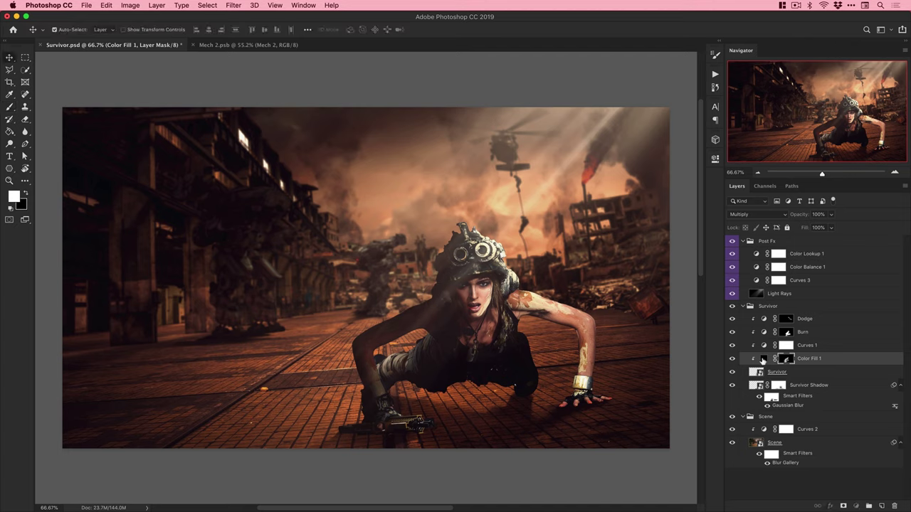
{"action": "double_click", "coordinate": [763, 360]}
{"action": "left_click", "coordinate": [585, 332]}
{"action": "left_click", "coordinate": [713, 508]}
{"action": "key", "text": "Return"}
Set the Color Fill 1 layer's blend mode to Darker Color and its opacity to 30%.
{"action": "left_click", "coordinate": [757, 214]}
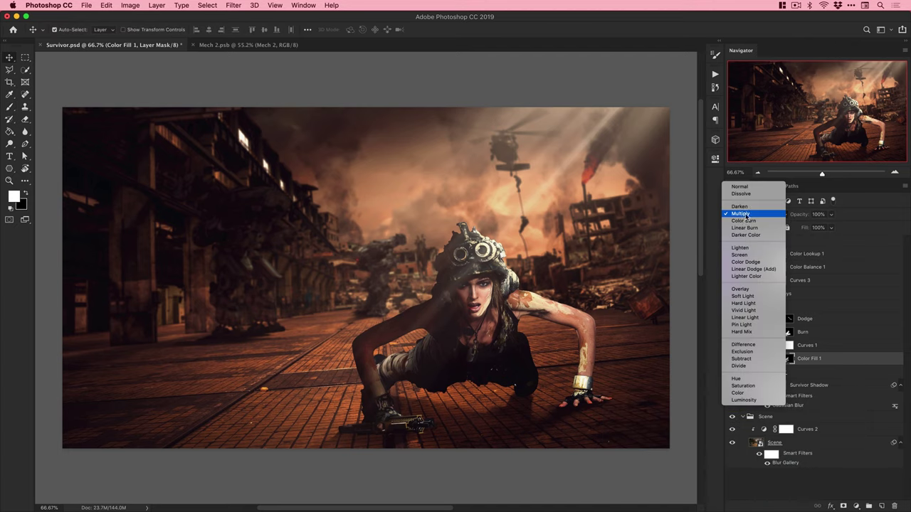
{"action": "left_click", "coordinate": [746, 240]}
{"action": "left_click", "coordinate": [732, 359]}
{"action": "left_click", "coordinate": [732, 359]}
{"action": "left_click", "coordinate": [831, 215]}
{"action": "left_click_drag", "start_coordinate": [831, 227], "coordinate": [805, 225]}
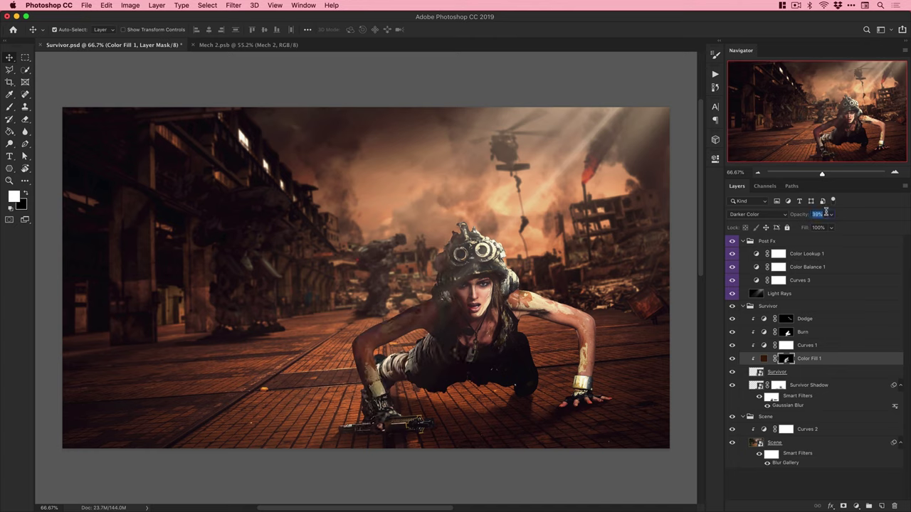
{"action": "type", "text": "30"}
{"action": "key", "text": "Return"}
Toggle the Color Fill 1 layer's visibility to compare the survivor's shading, and save the document.
{"action": "left_click", "coordinate": [732, 358]}
{"action": "left_click", "coordinate": [732, 358]}
{"action": "left_click", "coordinate": [733, 358]}
{"action": "left_click", "coordinate": [732, 358]}
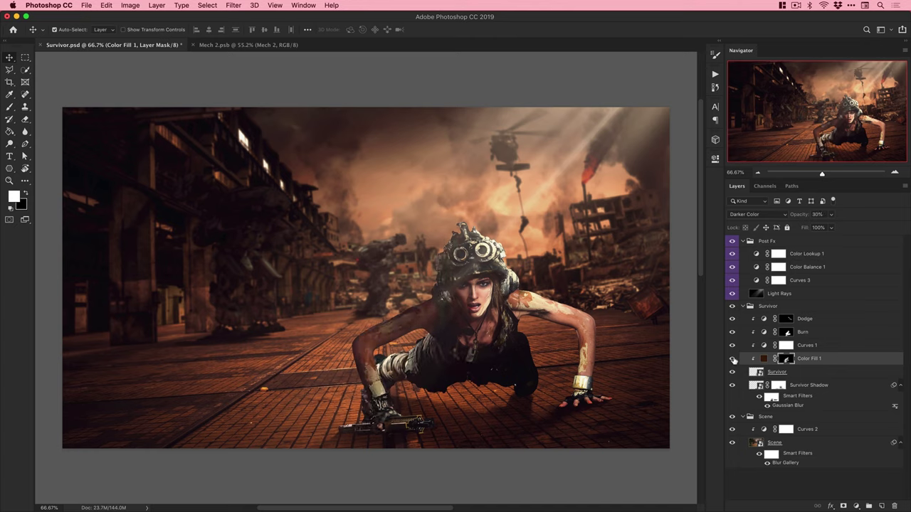
{"action": "left_click", "coordinate": [732, 358]}
{"action": "left_click", "coordinate": [732, 358]}
{"action": "key", "text": "ctrl+s"}
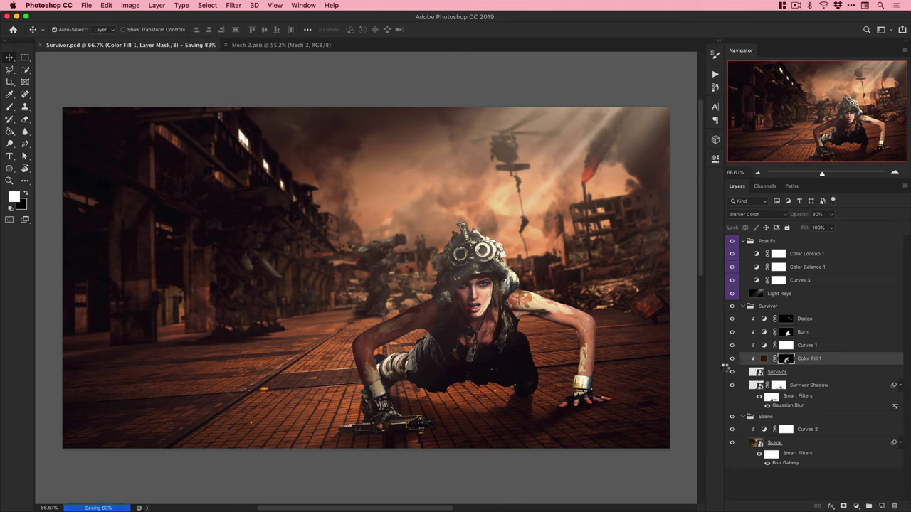
Switch to the Mech 2.psb document and add a new layer at the top of the Mech 1 group.
{"action": "left_click", "coordinate": [267, 45]}
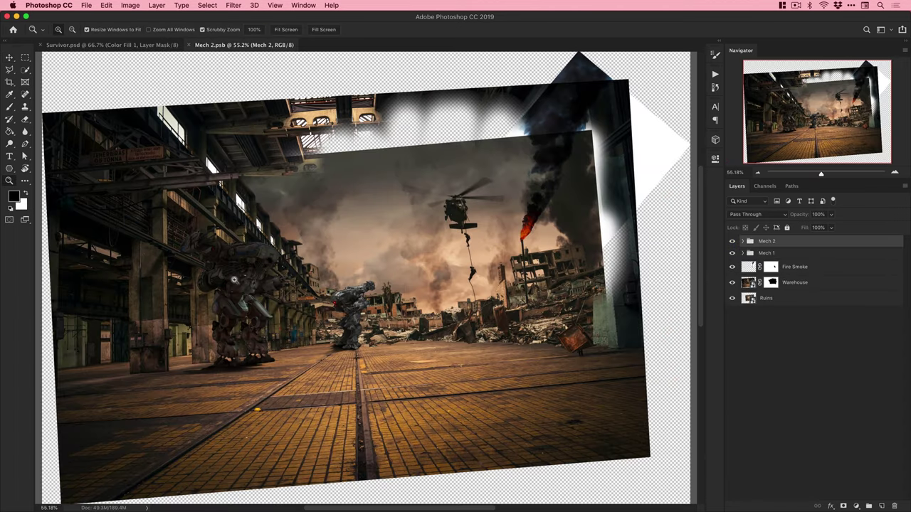
{"action": "key", "text": "super+1"}
{"action": "key", "text": "super+Tab"}
{"action": "left_click", "coordinate": [422, 290]}
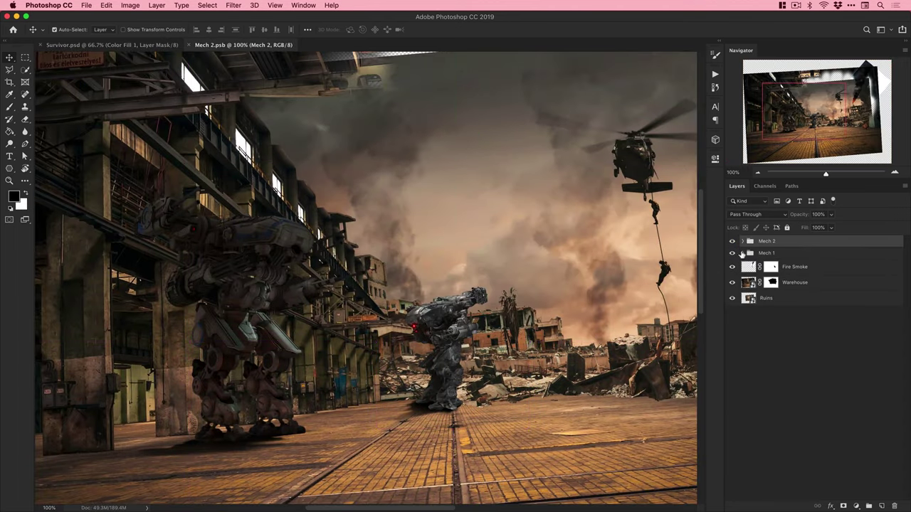
{"action": "left_click", "coordinate": [881, 503]}
{"action": "key", "text": "z"}
{"action": "left_click", "coordinate": [296, 263]}
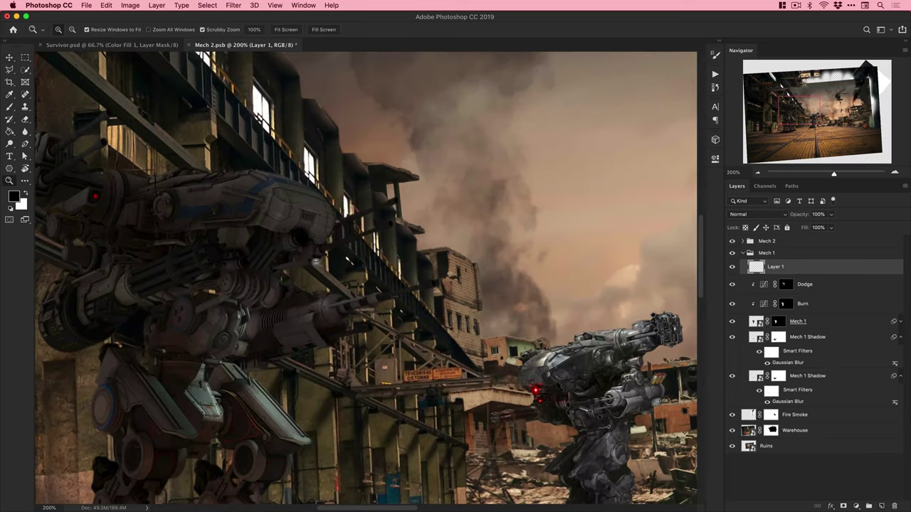
Set the foreground colour to bright red and paint small glowing lights on Mech 1's head and gun with a soft brush.
{"action": "left_click_drag", "start_coordinate": [291, 258], "coordinate": [287, 267]}
{"action": "left_click", "coordinate": [16, 196]}
{"action": "left_click", "coordinate": [89, 205]}
{"action": "left_click", "coordinate": [706, 415]}
{"action": "left_click", "coordinate": [822, 410]}
{"action": "key", "text": "b"}
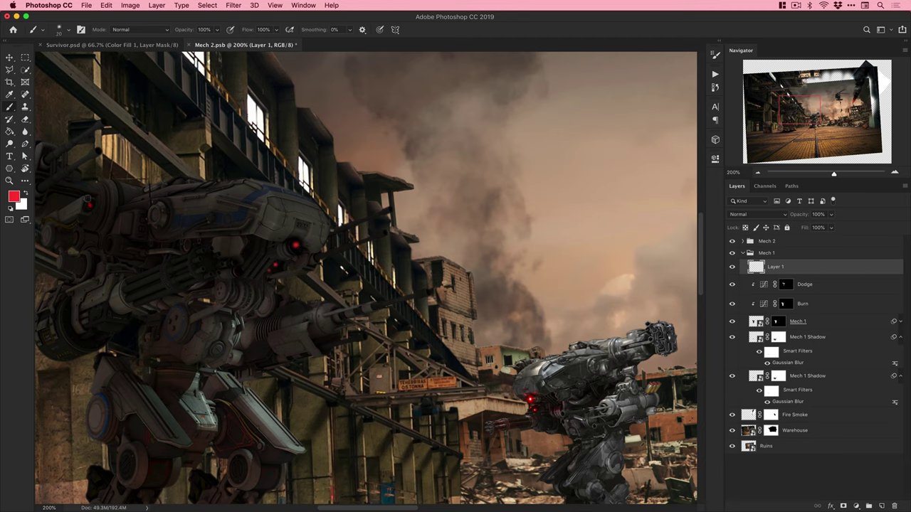
Merge an additional new layer into the painted lights layer and name the merged layer Red Lights.
{"action": "left_click", "coordinate": [881, 506]}
{"action": "key", "text": "super+e"}
{"action": "type", "text": "Red Lights"}
{"action": "key", "text": "Return"}
{"action": "key", "text": "v"}
Copy the lens flare image AdobeStock_220934475.jpeg from the Images folder and paste it above the Red Lights layer in Mech 2.psb.
{"action": "key", "text": "super+Tab"}
{"action": "double_click", "coordinate": [455, 240]}
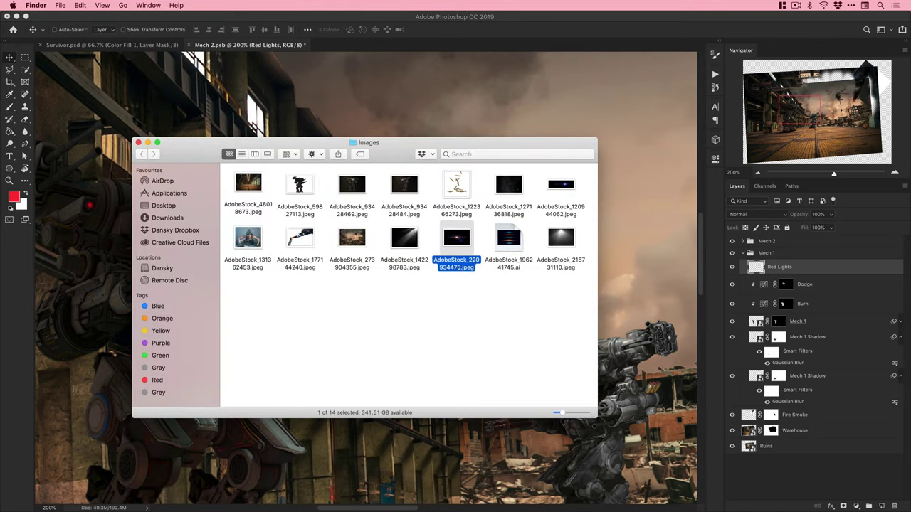
{"action": "key", "text": "super+a"}
{"action": "key", "text": "super+c"}
{"action": "key", "text": "super+w"}
{"action": "key", "text": "super+v"}
{"action": "key", "text": "super+minus"}
{"action": "key", "text": "super+minus"}
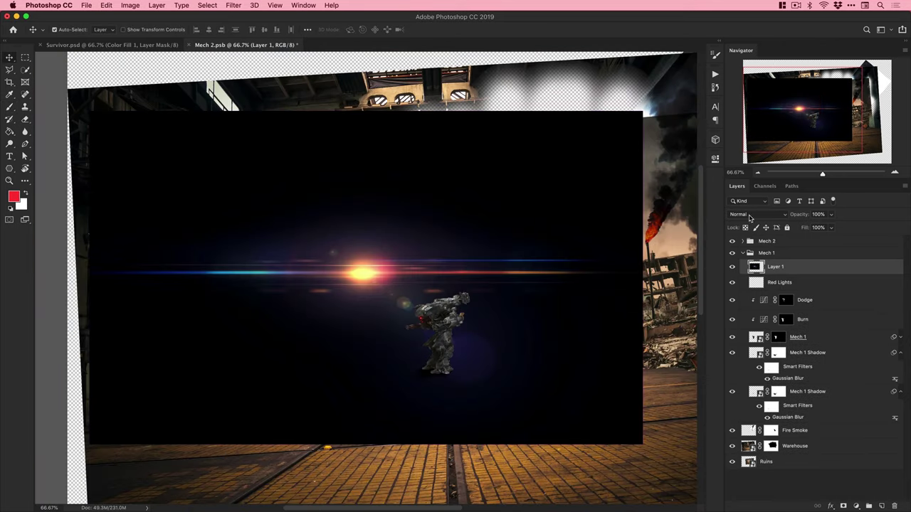
Set the pasted flare layer's blend mode to Screen and scale the flare down over Mech 1's red eye.
{"action": "left_click", "coordinate": [748, 214]}
{"action": "left_click", "coordinate": [747, 285]}
{"action": "key", "text": "super+t"}
{"action": "left_click_drag", "start_coordinate": [659, 112], "coordinate": [295, 246]}
{"action": "key", "text": "super+plus"}
{"action": "key", "text": "super+plus"}
Flip the lens flare horizontally and apply the transformation.
{"action": "left_click", "coordinate": [106, 5]}
{"action": "mouse_move", "coordinate": [135, 224]}
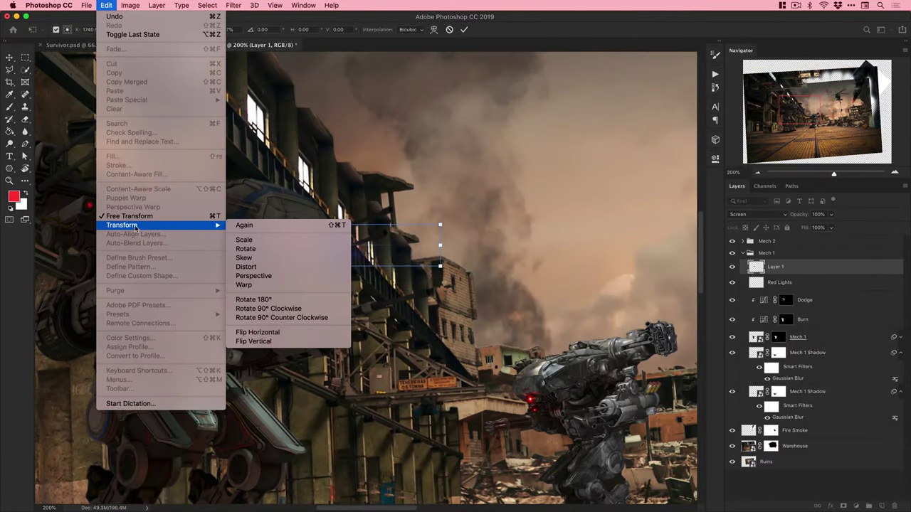
{"action": "left_click", "coordinate": [256, 335]}
{"action": "key", "text": "Return"}
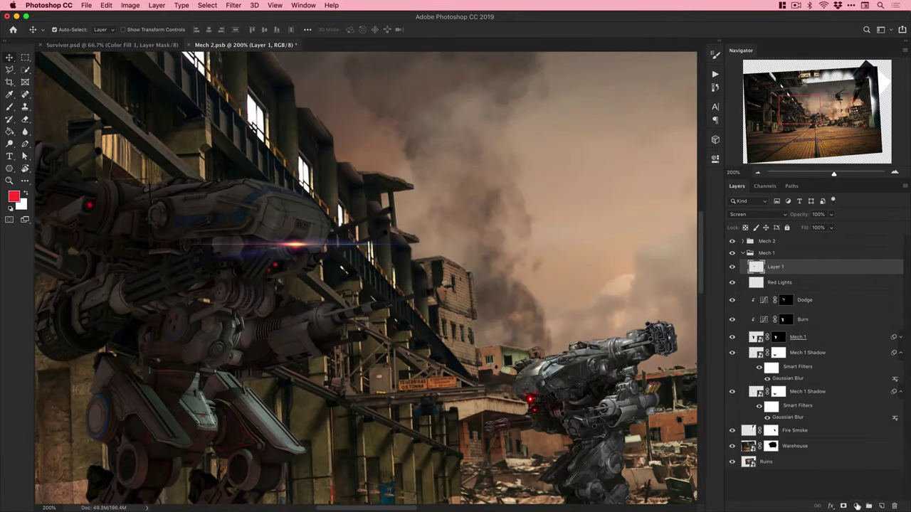
Add a Hue/Saturation adjustment clipped to the flare layer, with Colorize enabled, Hue 0 and Saturation 67.
{"action": "left_click", "coordinate": [856, 506]}
{"action": "left_click", "coordinate": [858, 459]}
{"action": "left_click", "coordinate": [624, 271]}
{"action": "left_click", "coordinate": [633, 445]}
{"action": "left_click_drag", "start_coordinate": [606, 238], "coordinate": [654, 241]}
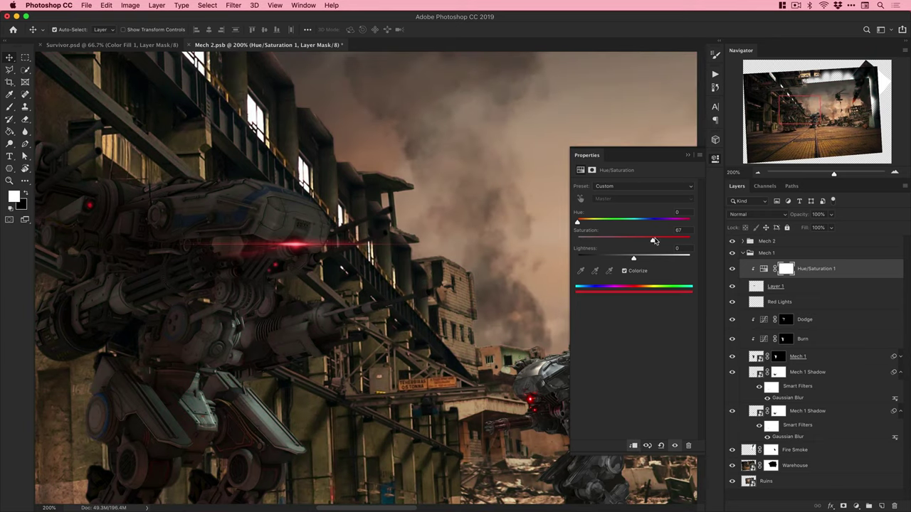
Rename the flare layer Lens Flare Light.
{"action": "left_click", "coordinate": [715, 159]}
{"action": "double_click", "coordinate": [775, 286]}
{"action": "type", "text": "Lens Flare L"}
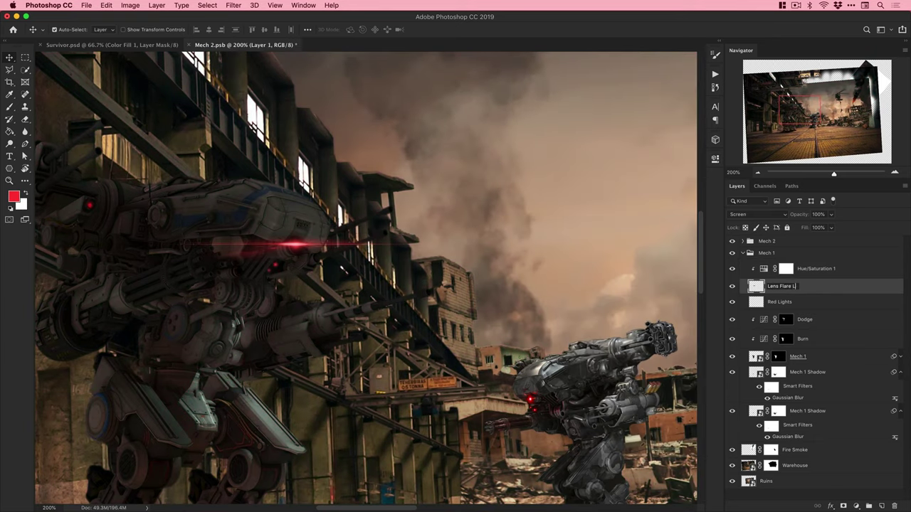
{"action": "type", "text": "ight"}
{"action": "key", "text": "Return"}
{"action": "left_click", "coordinate": [803, 286]}
{"action": "key", "text": "BackSpace"}
{"action": "key", "text": "Return"}
Scale the lens flare down in two passes so it sits tightly over Mech 1's eye.
{"action": "key", "text": "super+t"}
{"action": "left_click_drag", "start_coordinate": [439, 244], "coordinate": [373, 244]}
{"action": "key", "text": "Return"}
{"action": "double_click", "coordinate": [283, 249]}
{"action": "key", "text": "ctrl+t"}
{"action": "left_click_drag", "start_coordinate": [458, 241], "coordinate": [397, 243]}
{"action": "key", "text": "Return"}
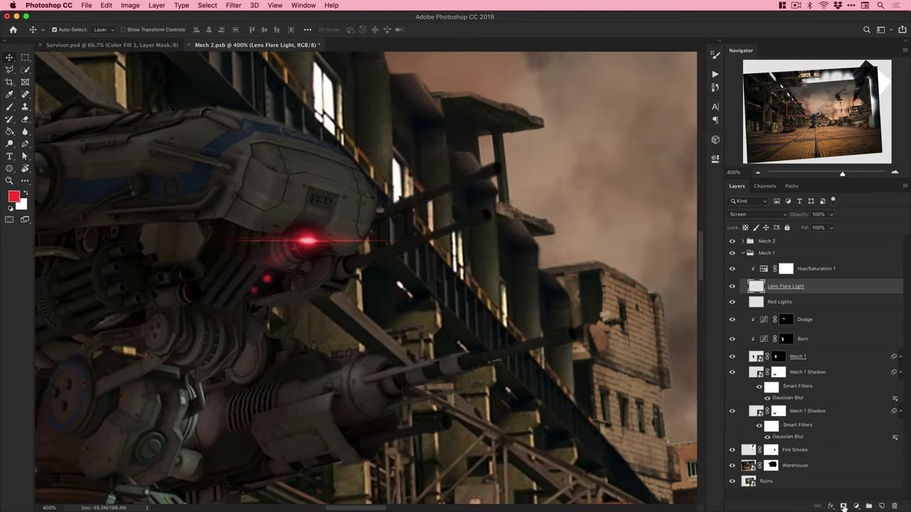
Add a layer mask to the Lens Flare Light layer and narrow the flare slightly further around the eye.
{"action": "left_click", "coordinate": [843, 506]}
{"action": "key", "text": "d"}
{"action": "key", "text": "ctrl+1"}
{"action": "key", "text": "ctrl+plus"}
{"action": "key", "text": "ctrl+plus"}
{"action": "key", "text": "ctrl+plus"}
{"action": "key", "text": "ctrl+t"}
{"action": "left_click_drag", "start_coordinate": [412, 242], "coordinate": [380, 242]}
{"action": "key", "text": "Return"}
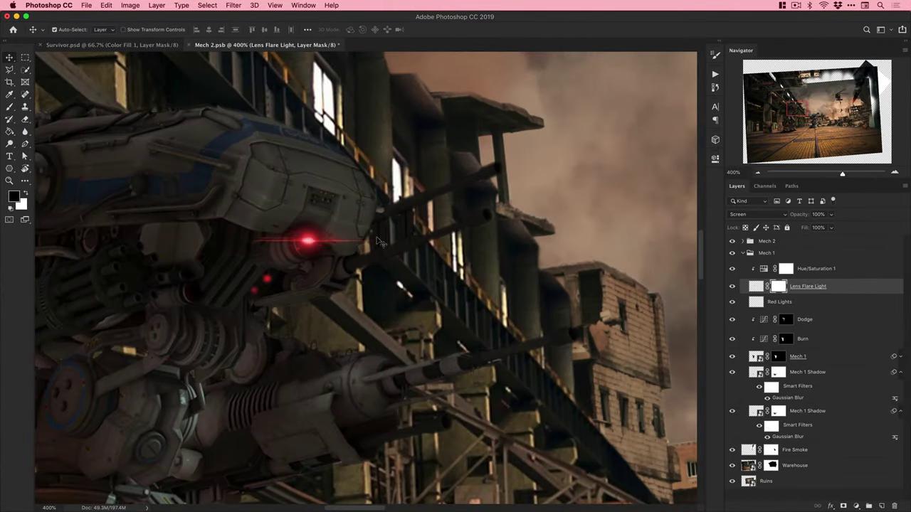
Apply the Blur More filter twice to the Lens Flare Light layer's image and save the document.
{"action": "key", "text": "ctrl+2"}
{"action": "left_click", "coordinate": [234, 5]}
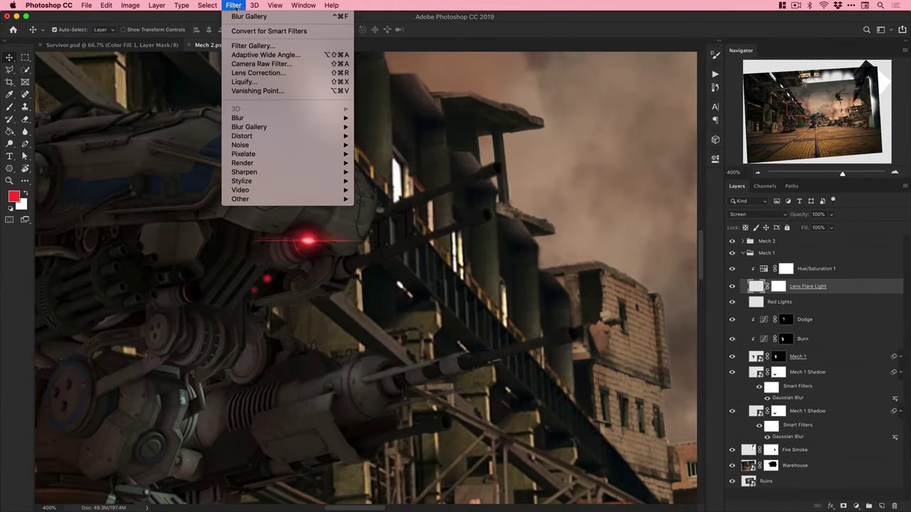
{"action": "mouse_move", "coordinate": [237, 117]}
{"action": "left_click", "coordinate": [383, 136]}
{"action": "left_click", "coordinate": [233, 5]}
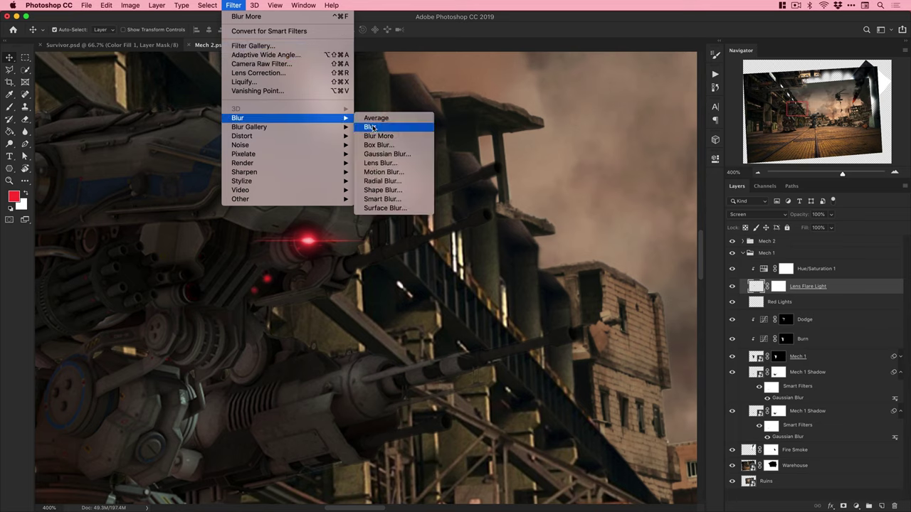
{"action": "left_click", "coordinate": [376, 136]}
{"action": "key", "text": "ctrl+minus"}
{"action": "key", "text": "ctrl+minus"}
{"action": "key", "text": "ctrl+minus"}
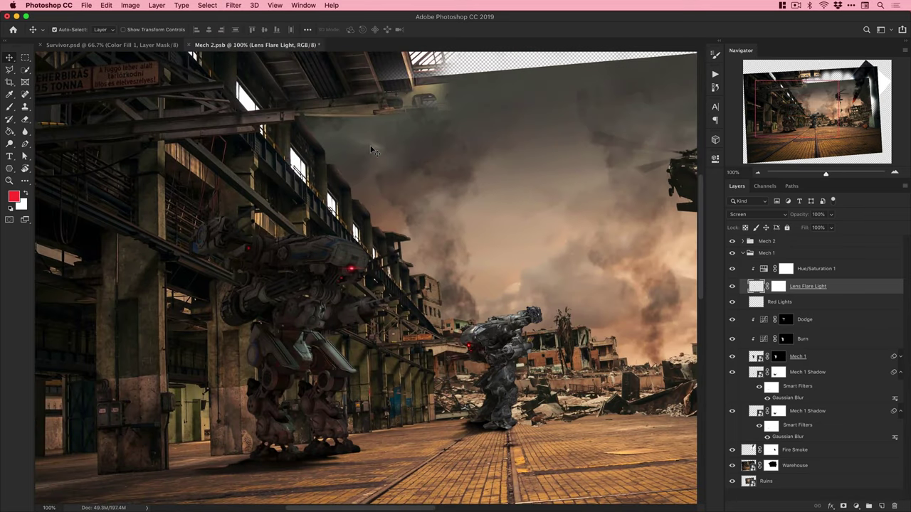
{"action": "key", "text": "ctrl"}
{"action": "key", "text": "ctrl+s"}
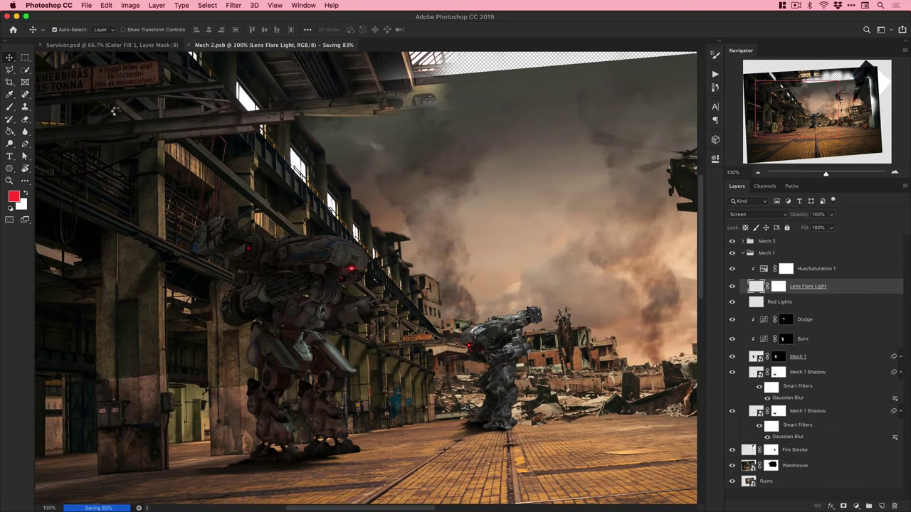
Add a Color Balance adjustment clipped to the Mech 2 layer, with Midtones Cyan-Red at +26 and Yellow-Blue at -16.
{"action": "left_click", "coordinate": [743, 254]}
{"action": "left_click", "coordinate": [743, 241]}
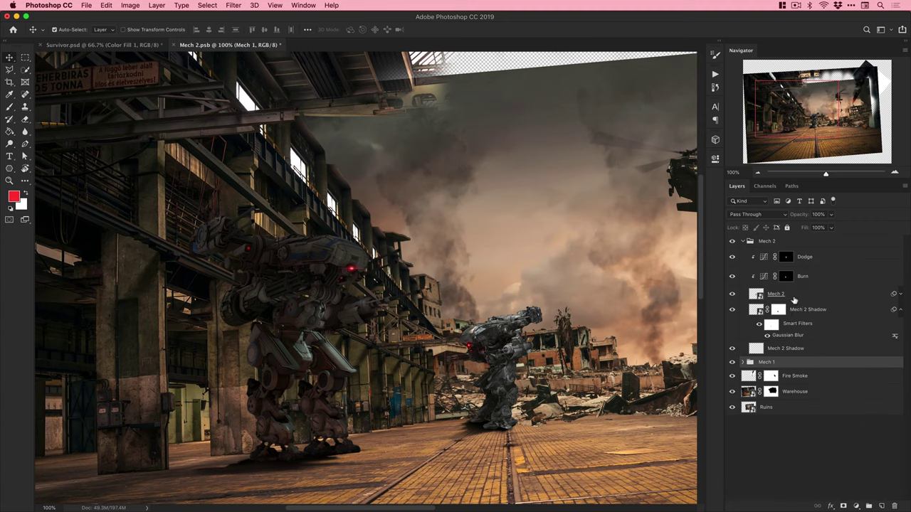
{"action": "left_click", "coordinate": [796, 295]}
{"action": "left_click", "coordinate": [856, 506]}
{"action": "left_click", "coordinate": [867, 483]}
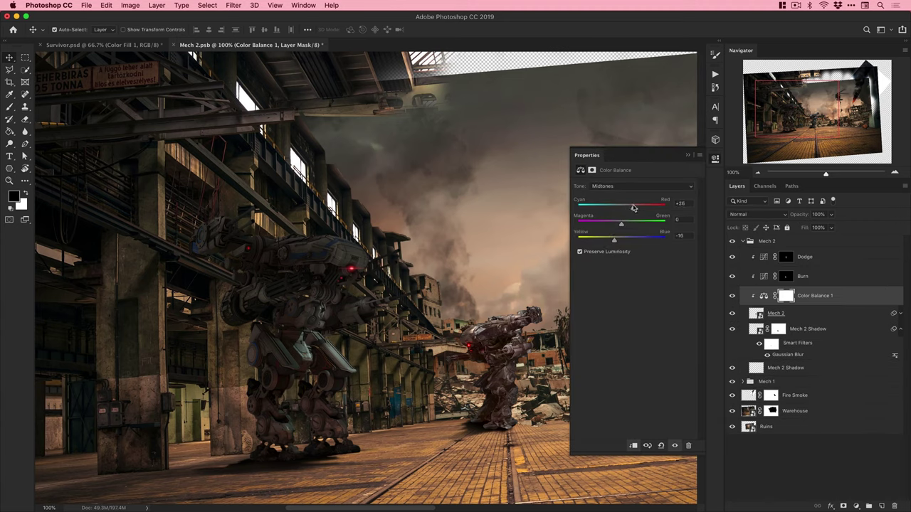
Toggle the Color Balance 1 layer's visibility to compare Mech 2's tint, and save the Mech 2.psb document.
{"action": "left_click", "coordinate": [715, 159]}
{"action": "left_click", "coordinate": [732, 296]}
{"action": "left_click", "coordinate": [732, 296]}
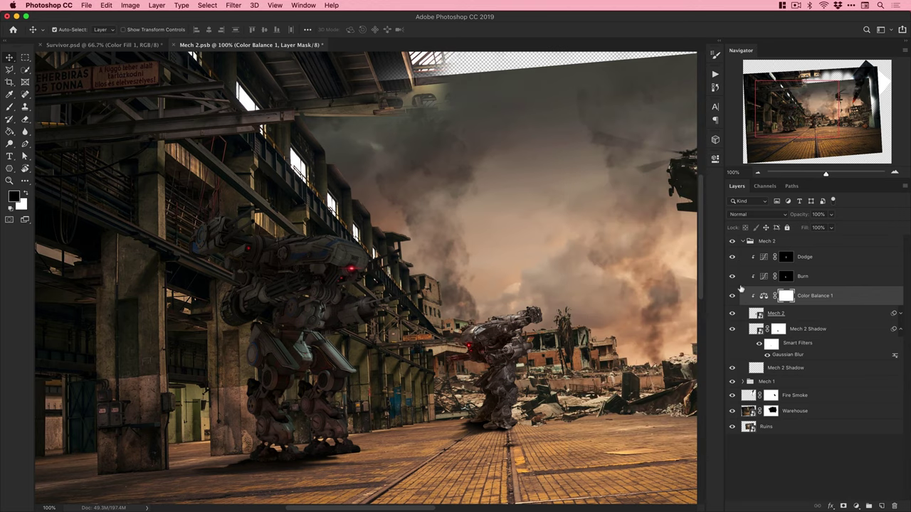
{"action": "left_click", "coordinate": [743, 241]}
{"action": "key", "text": "super+s"}
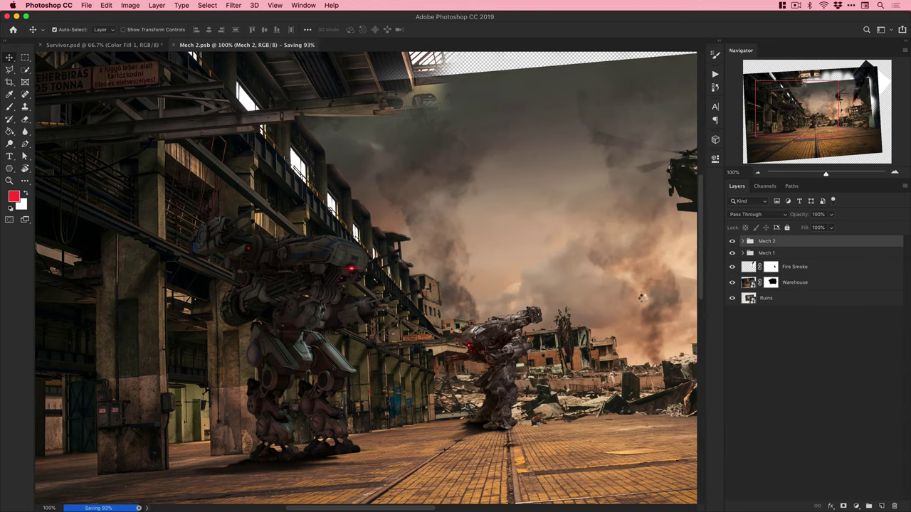
Return to the Survivor.psd document and save it.
{"action": "key", "text": "super+0"}
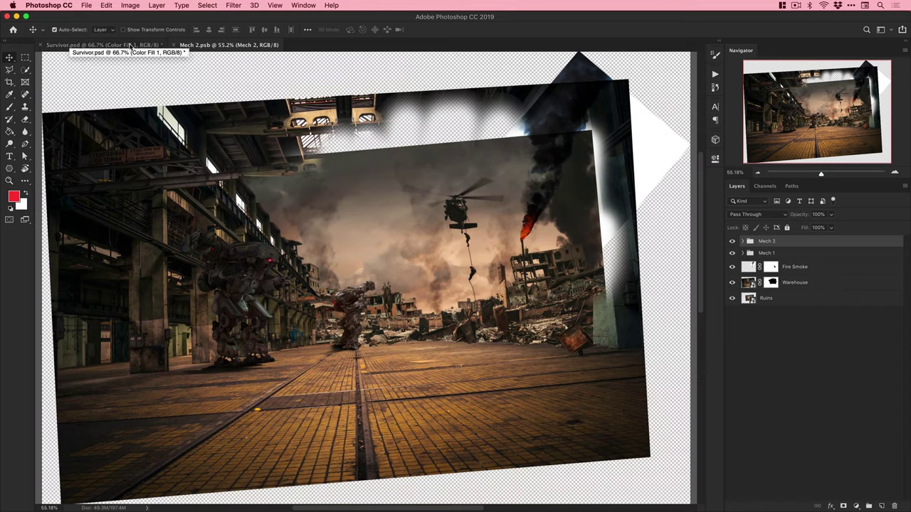
{"action": "left_click", "coordinate": [131, 46]}
{"action": "key", "text": "super+s"}
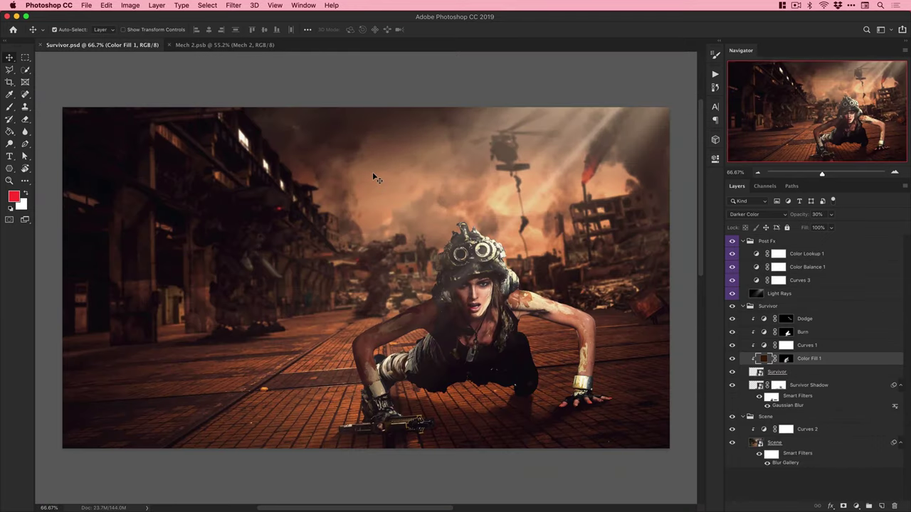
Duplicate the Survivor Shadow layer and turn the copy into a rasterized layer without its mask and Gaussian Blur filter.
{"action": "left_click", "coordinate": [797, 385]}
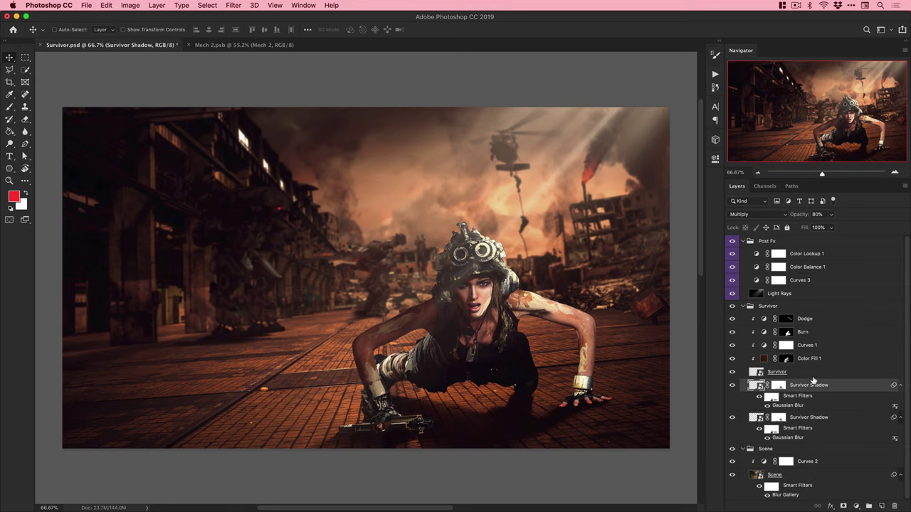
{"action": "right_click", "coordinate": [811, 385]}
{"action": "key", "text": "Escape"}
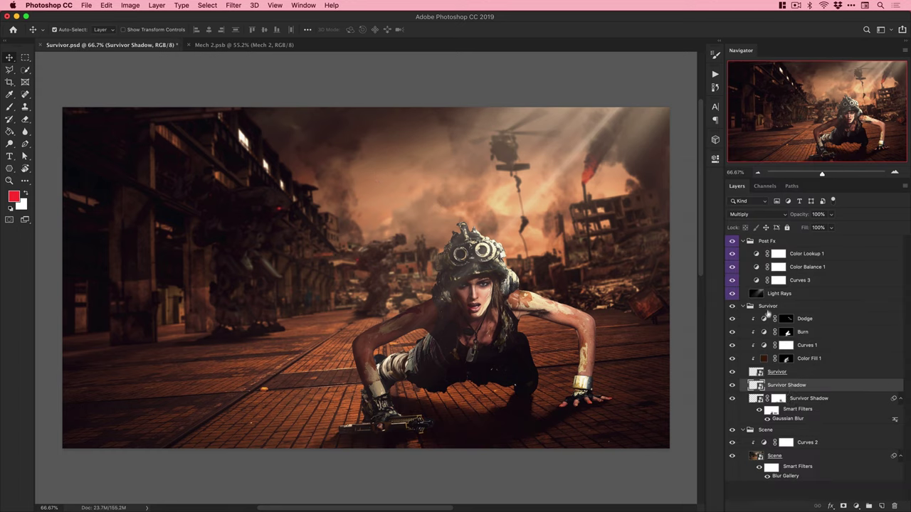
{"action": "right_click", "coordinate": [784, 388]}
{"action": "left_click", "coordinate": [719, 320]}
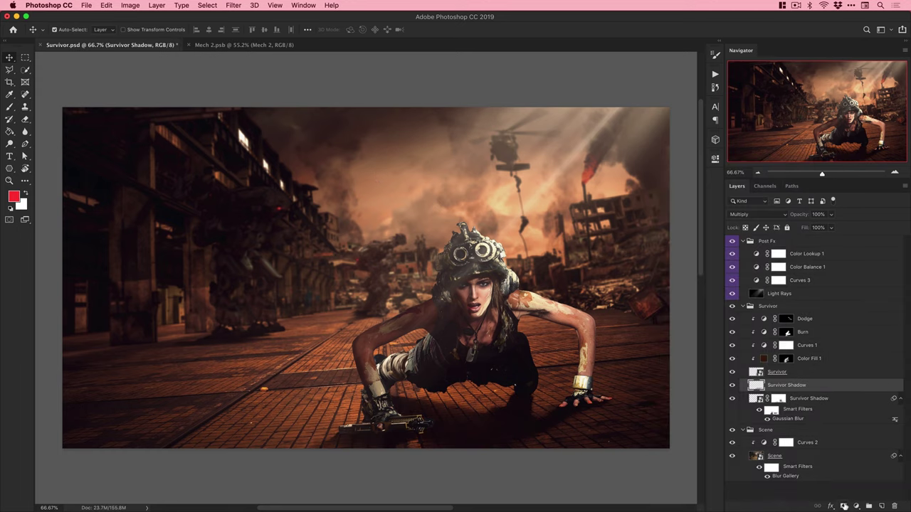
Add a hide-all mask to the upper Survivor Shadow layer and paint white on it beneath the woman's body.
{"action": "left_click", "coordinate": [843, 506], "text": "alt"}
{"action": "key", "text": "b"}
{"action": "key", "text": "d"}
{"action": "key", "text": "x"}
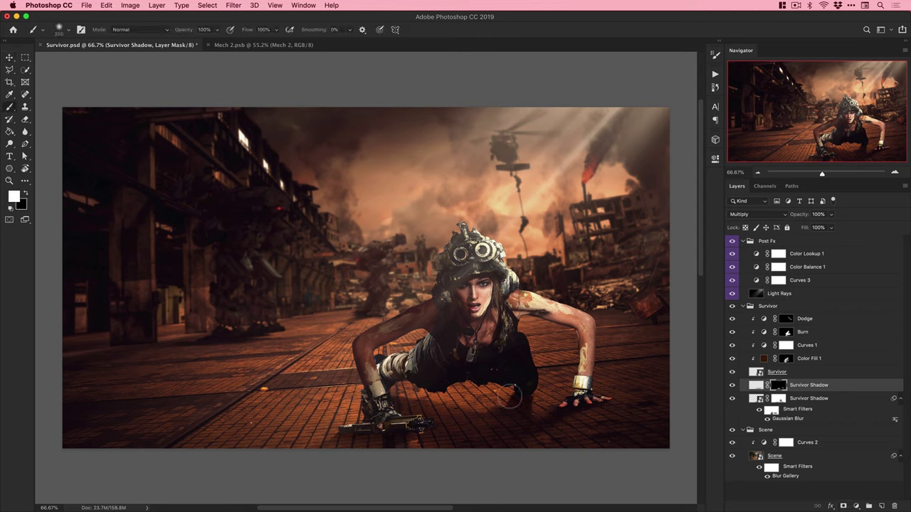
{"action": "left_click_drag", "start_coordinate": [401, 389], "coordinate": [419, 390]}
{"action": "key", "text": "bracketright"}
{"action": "key", "text": "bracketright"}
{"action": "key", "text": "bracketright"}
{"action": "left_click_drag", "start_coordinate": [451, 362], "coordinate": [496, 364]}
Compare the upper Survivor Shadow layer on and off, and set its opacity to 70%.
{"action": "left_click", "coordinate": [732, 385]}
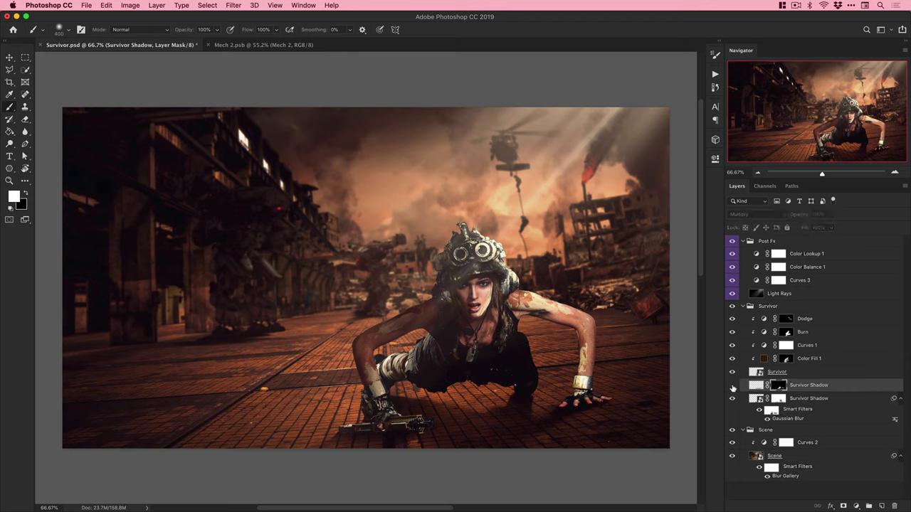
{"action": "left_click", "coordinate": [733, 386]}
{"action": "key", "text": "v"}
{"action": "key", "text": "5"}
{"action": "key", "text": "5"}
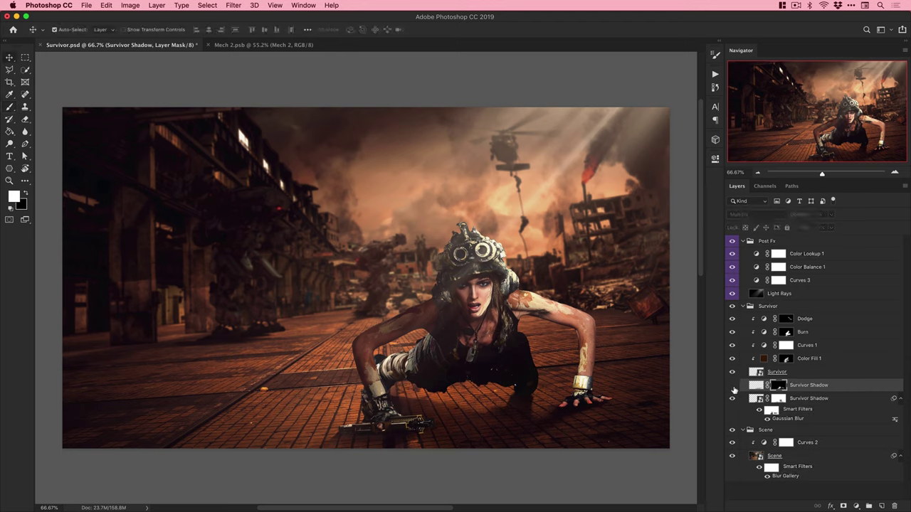
{"action": "left_click", "coordinate": [802, 399]}
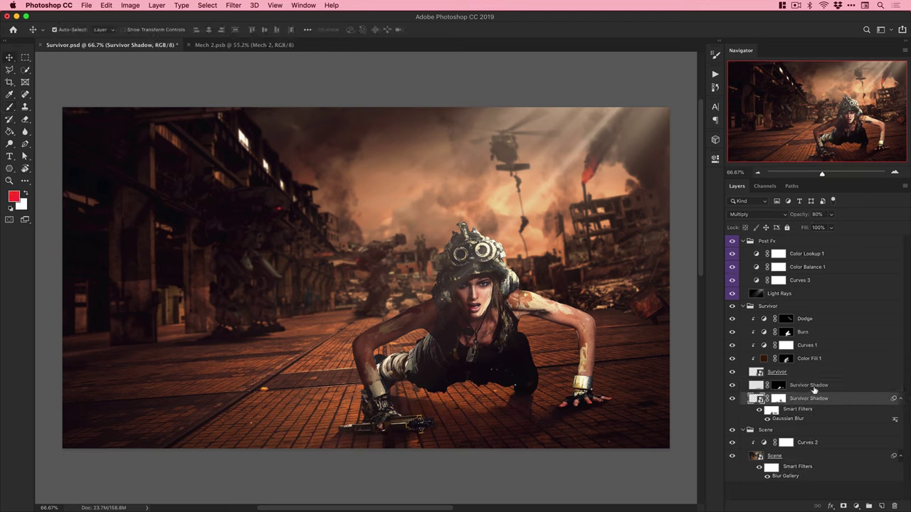
{"action": "left_click", "coordinate": [845, 387]}
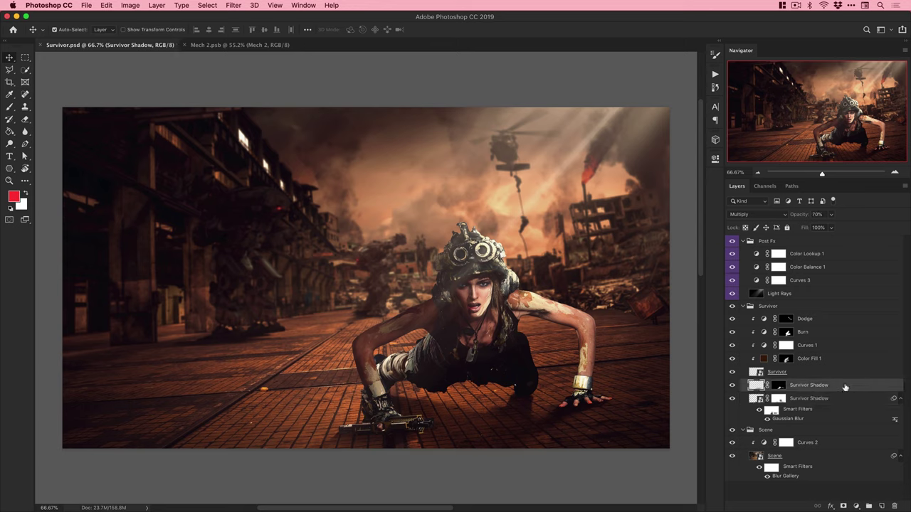
Close Mech 2.psb, select the Color Lookup 1 layer, and switch to Finder to preview the dust texture AdobeStock_127136818.jpeg.
{"action": "middle_click", "coordinate": [230, 46]}
{"action": "left_click", "coordinate": [806, 254]}
{"action": "key", "text": "super+Tab"}
{"action": "left_click", "coordinate": [509, 186]}
{"action": "key", "text": "space"}
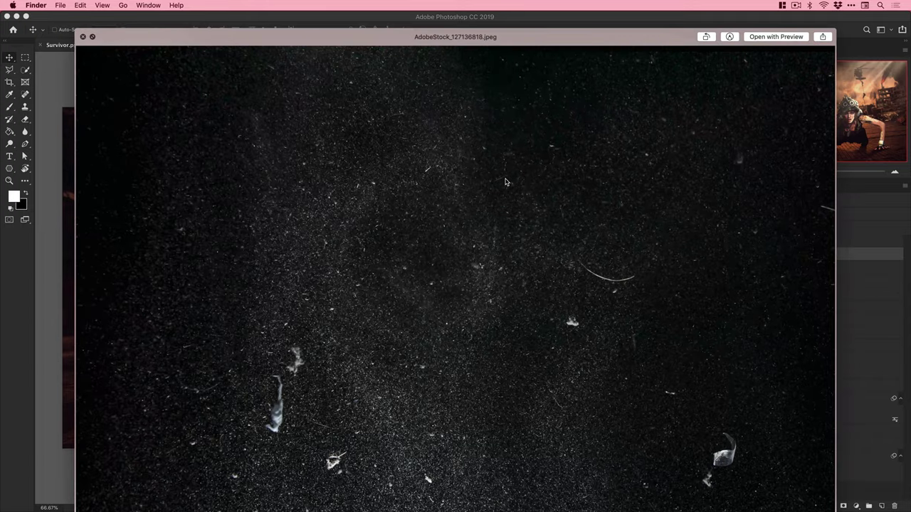
{"action": "key", "text": "space"}
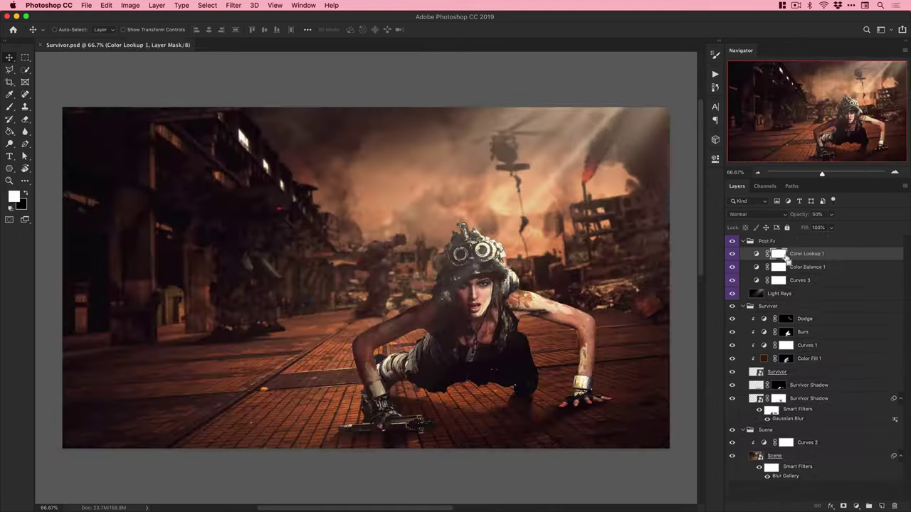
Blend the placed dust texture with Screen and colorize it with Hue/Saturation at hue 29 and saturation 25.
{"action": "left_click", "coordinate": [757, 214]}
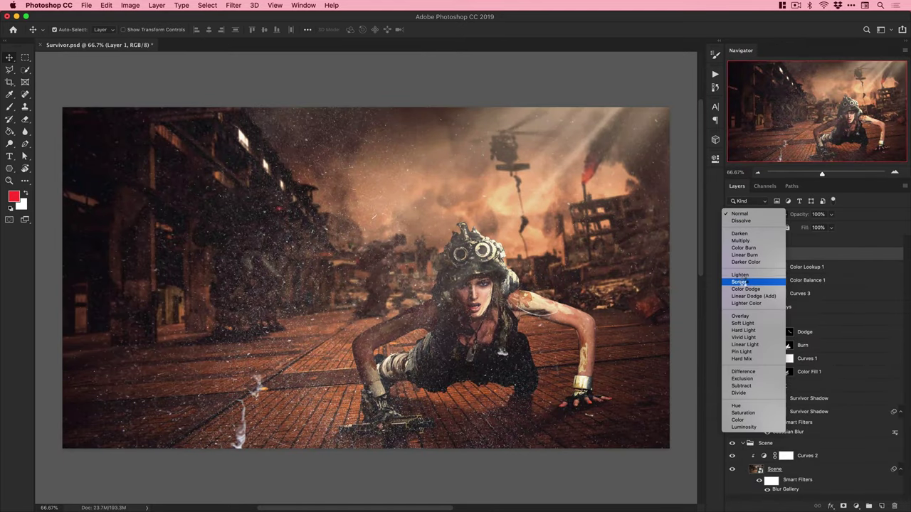
{"action": "left_click", "coordinate": [743, 282]}
{"action": "key", "text": "super+u"}
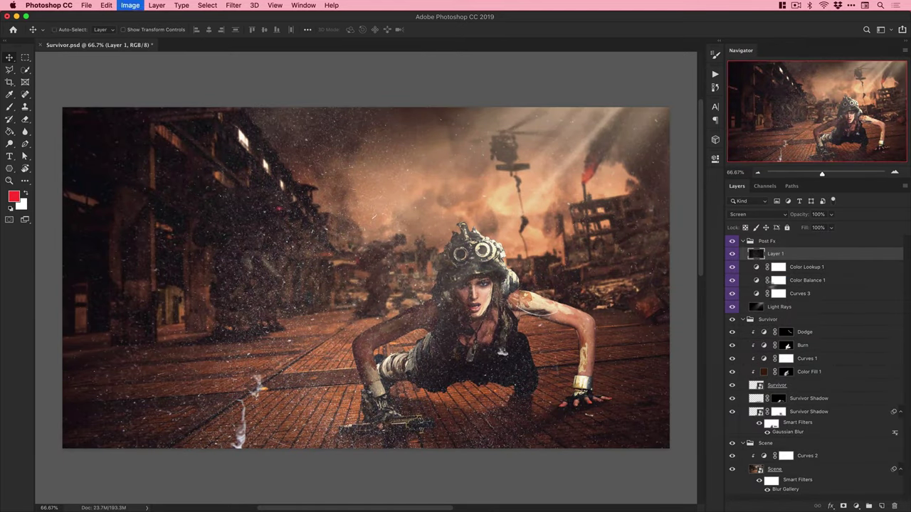
{"action": "left_click", "coordinate": [677, 281]}
{"action": "left_click_drag", "start_coordinate": [538, 229], "coordinate": [547, 230]}
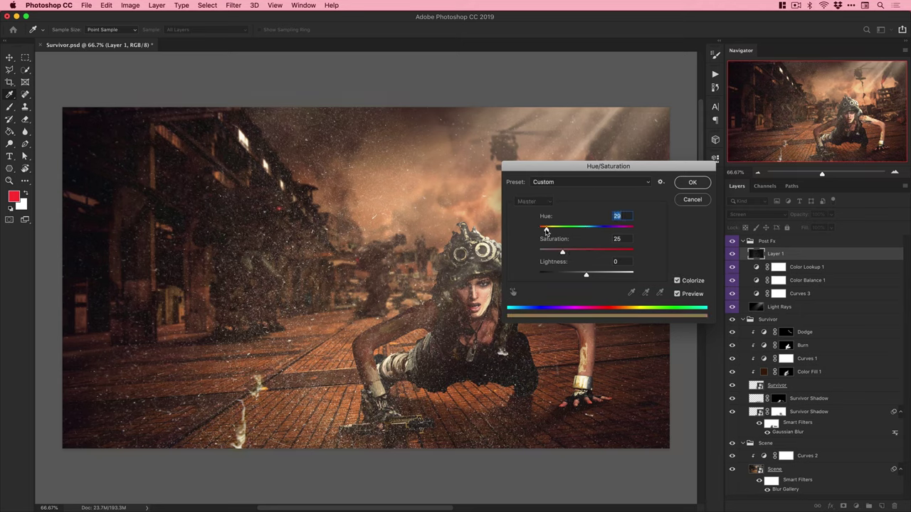
{"action": "left_click", "coordinate": [687, 183]}
Move the dust layer below Curves 3 and duplicate it into the Mech 2.psb document.
{"action": "left_click_drag", "start_coordinate": [775, 253], "coordinate": [784, 308]}
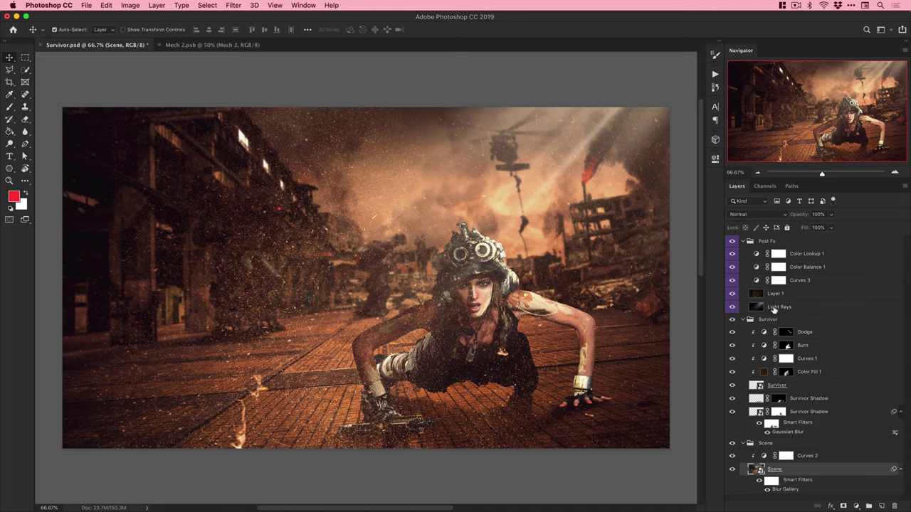
{"action": "right_click", "coordinate": [782, 293]}
{"action": "left_click", "coordinate": [701, 201]}
{"action": "left_click", "coordinate": [371, 246]}
{"action": "left_click", "coordinate": [370, 253]}
{"action": "left_click", "coordinate": [485, 211]}
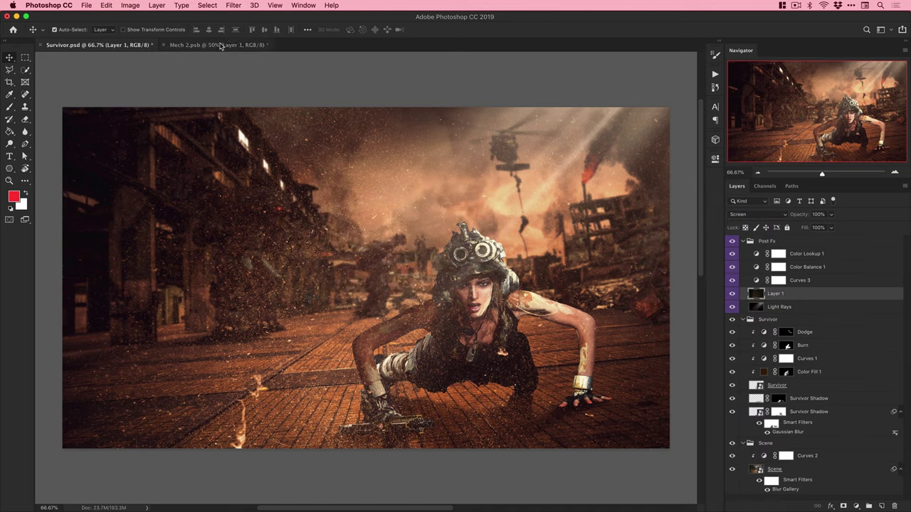
In Mech 2.psb, move Layer 1 below the Mech 1 group, scale it to about 117% and distort its corners to fit the warehouse.
{"action": "left_click", "coordinate": [217, 45]}
{"action": "left_click_drag", "start_coordinate": [772, 243], "coordinate": [785, 275]}
{"action": "key", "text": "super+t"}
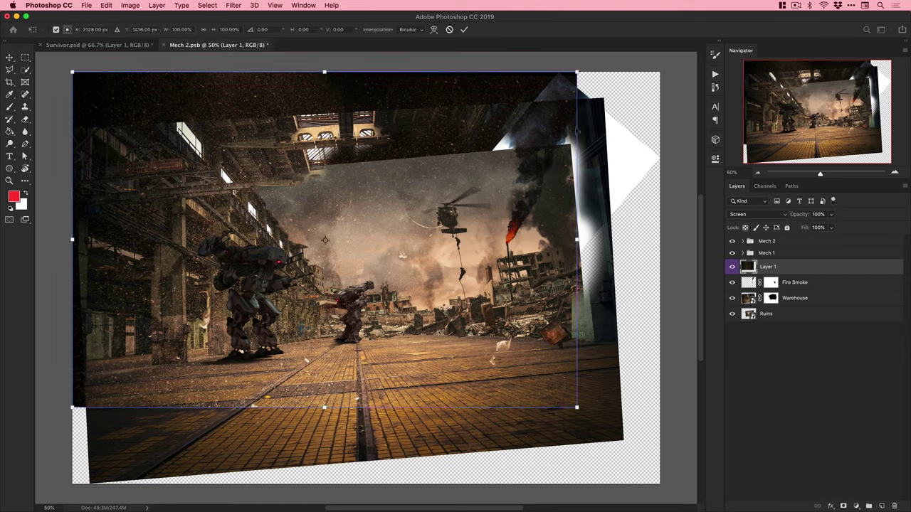
{"action": "left_click_drag", "start_coordinate": [517, 242], "coordinate": [542, 237]}
{"action": "left_click_drag", "start_coordinate": [606, 411], "coordinate": [654, 443]}
{"action": "left_click_drag", "start_coordinate": [605, 393], "coordinate": [597, 363]}
{"action": "scroll", "coordinate": [598, 349], "scroll_direction": "up", "scroll_amount": 4}
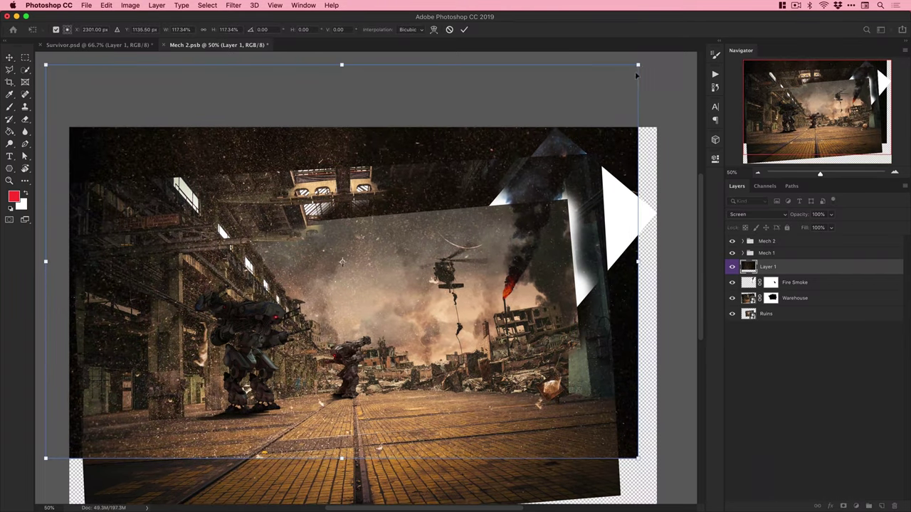
{"action": "left_click_drag", "start_coordinate": [638, 65], "coordinate": [605, 97]}
{"action": "scroll", "coordinate": [498, 100], "scroll_direction": "left", "scroll_amount": 2}
{"action": "left_click_drag", "start_coordinate": [67, 66], "coordinate": [84, 120]}
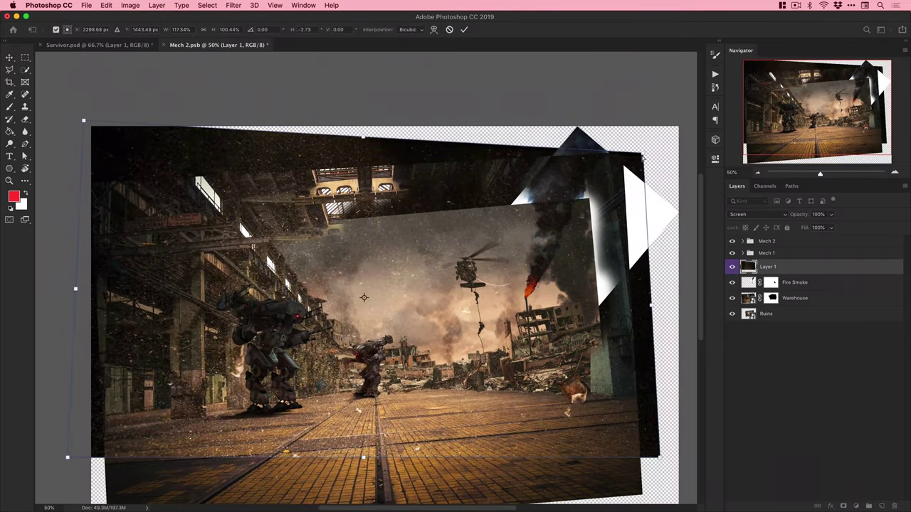
{"action": "left_click_drag", "start_coordinate": [642, 151], "coordinate": [637, 122]}
{"action": "key", "text": "Return"}
Switch the dust layer to Normal blending and clone out its large debris fragments with the Clone Stamp.
{"action": "scroll", "coordinate": [480, 352], "scroll_direction": "down", "scroll_amount": 2}
{"action": "left_click", "coordinate": [756, 214]}
{"action": "left_click", "coordinate": [744, 145]}
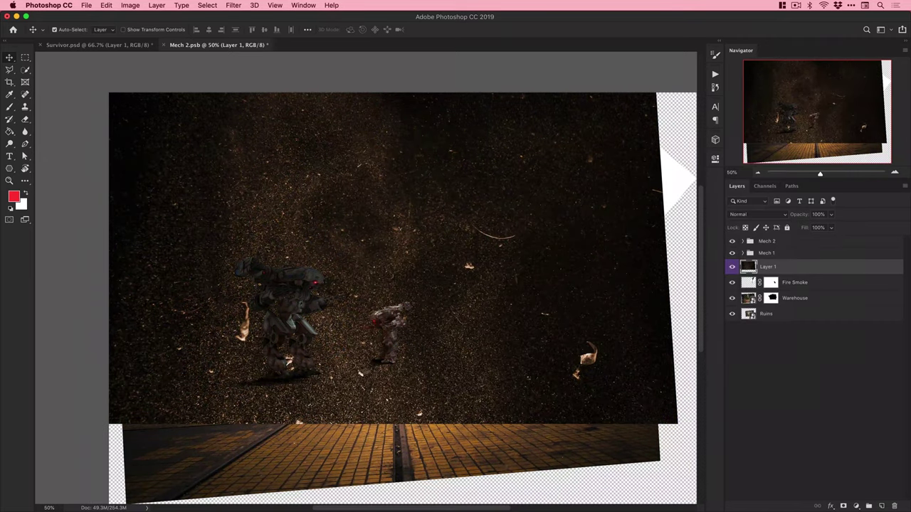
{"action": "key", "text": "s"}
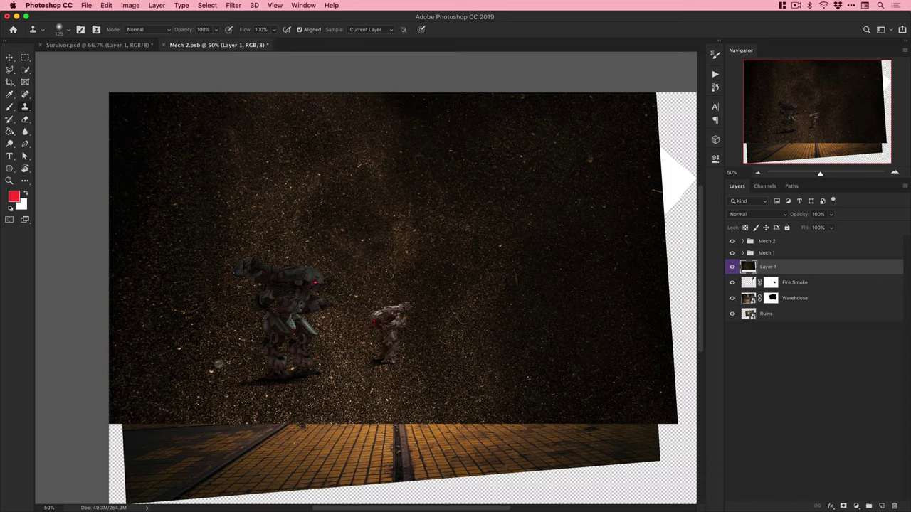
{"action": "key", "text": "v"}
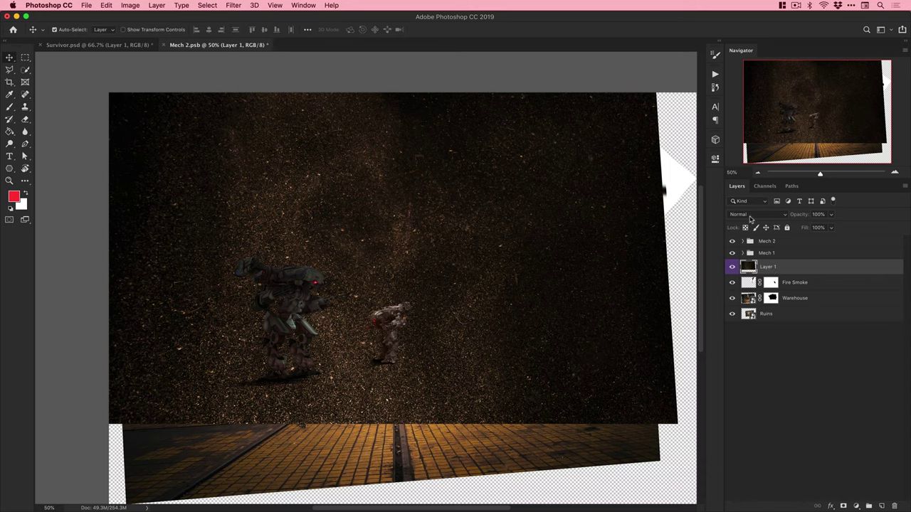
Set the cleaned dust layer to Screen blending at 50% opacity.
{"action": "left_click", "coordinate": [757, 214]}
{"action": "left_click", "coordinate": [747, 284]}
{"action": "key", "text": "5"}
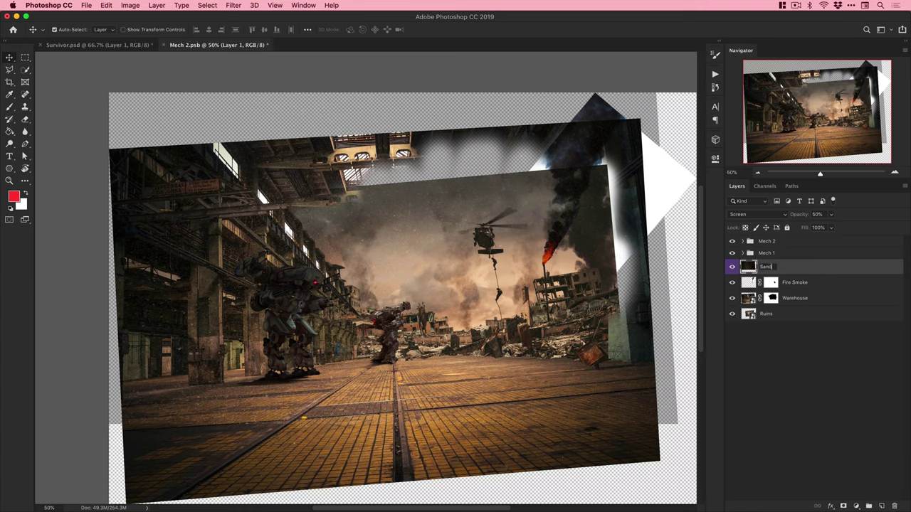
Rename the dust layer Sand, remove its color label, and save Mech 2.psb.
{"action": "right_click", "coordinate": [781, 268]}
{"action": "left_click", "coordinate": [685, 464]}
{"action": "key", "text": "cmd+s"}
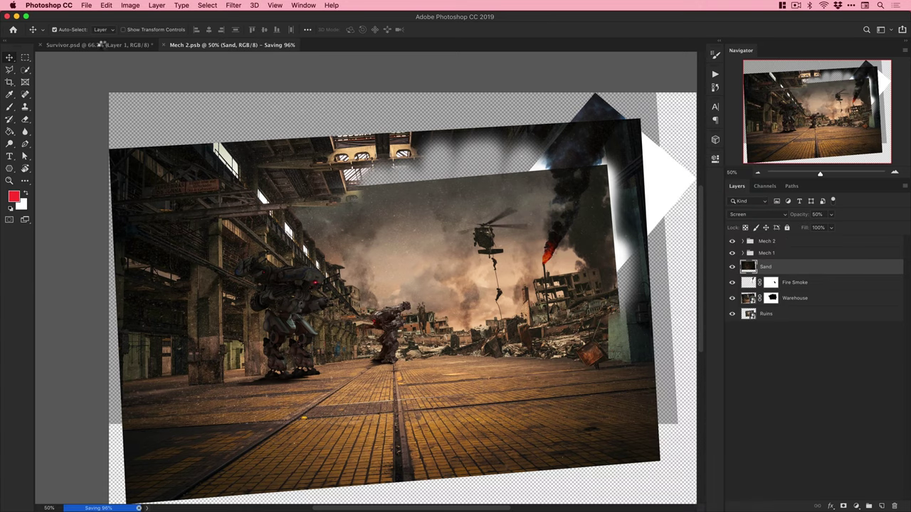
Delete Layer 1 from Survivor.psd and set the Sand layer in Mech 2.psb to 80% opacity.
{"action": "left_click", "coordinate": [104, 44]}
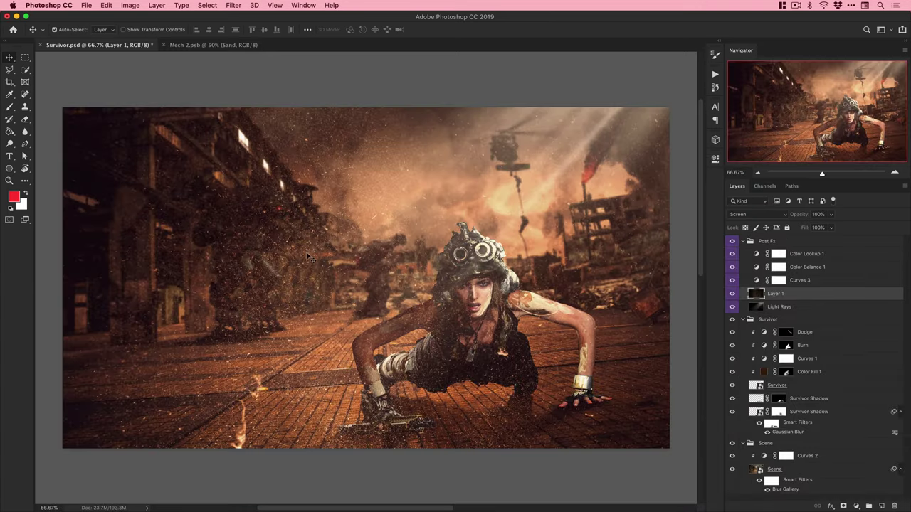
{"action": "key", "text": "ctrl+Tab"}
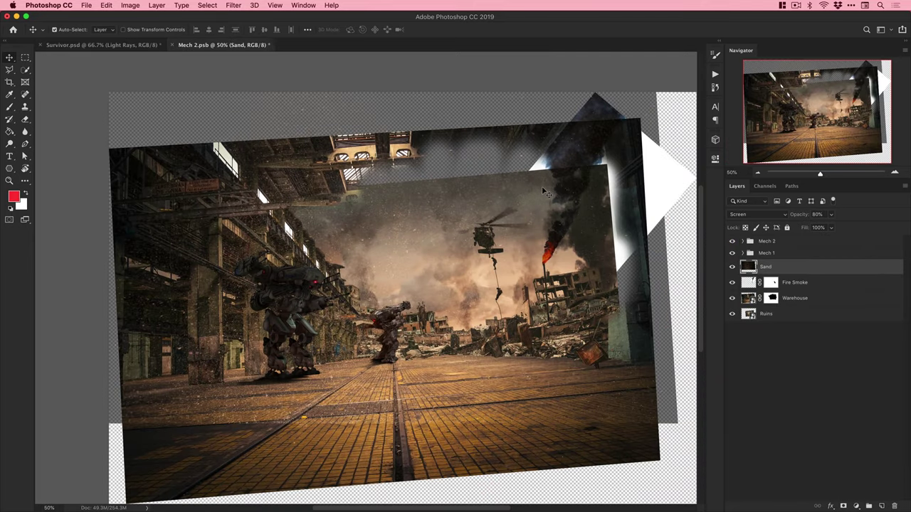
Add a layer mask to Sand, fade its lower edge with black paint, and save Mech 2.psb.
{"action": "left_click", "coordinate": [843, 506]}
{"action": "key", "text": "b"}
{"action": "key", "text": "d"}
{"action": "key", "text": "x"}
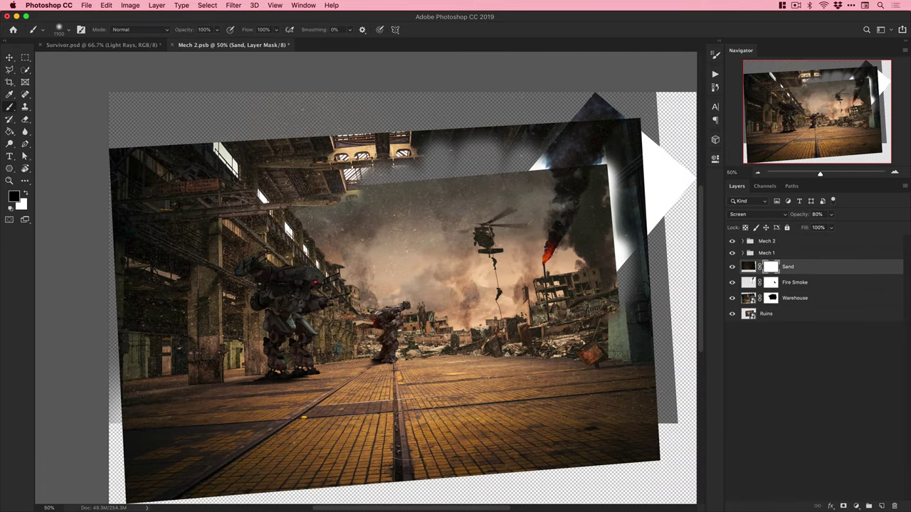
{"action": "key", "text": "ctrl+s"}
{"action": "key", "text": "v"}
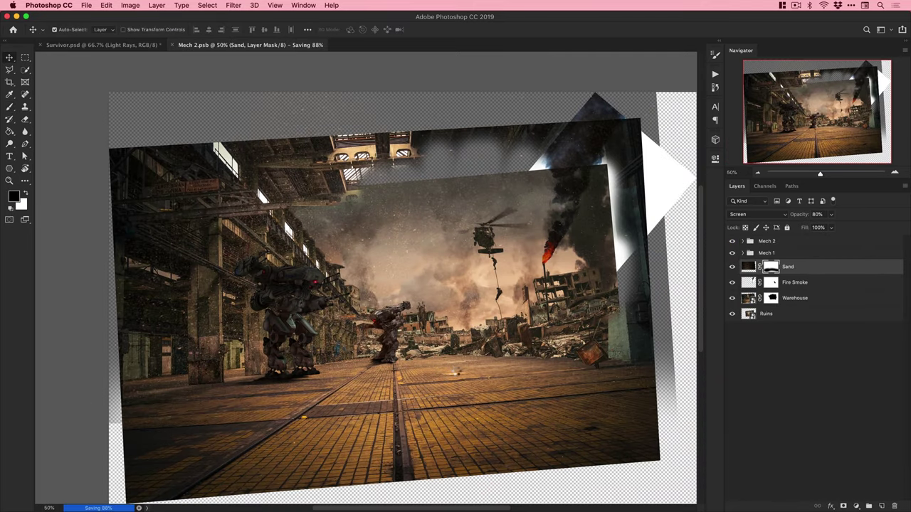
Return to Survivor.psd and compare the image with and without the Light Rays layer.
{"action": "left_click", "coordinate": [108, 46]}
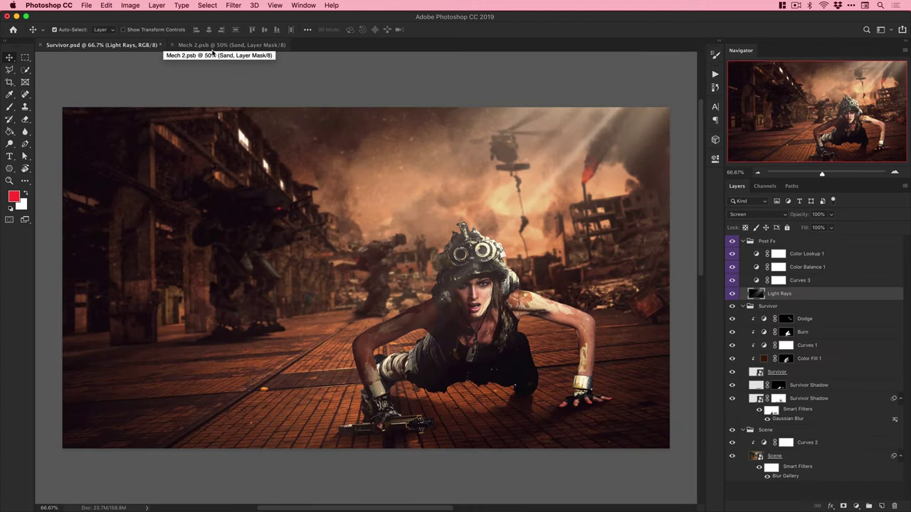
{"action": "left_click", "coordinate": [732, 294]}
{"action": "left_click", "coordinate": [732, 295]}
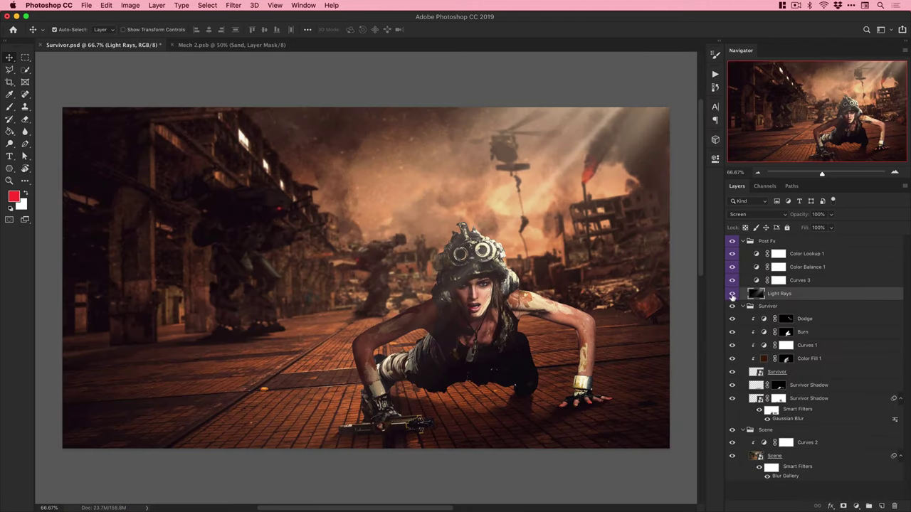
Add a second Color Lookup adjustment layer above Color Lookup 1 in the Post Fx group.
{"action": "left_click", "coordinate": [807, 253]}
{"action": "left_click", "coordinate": [856, 506]}
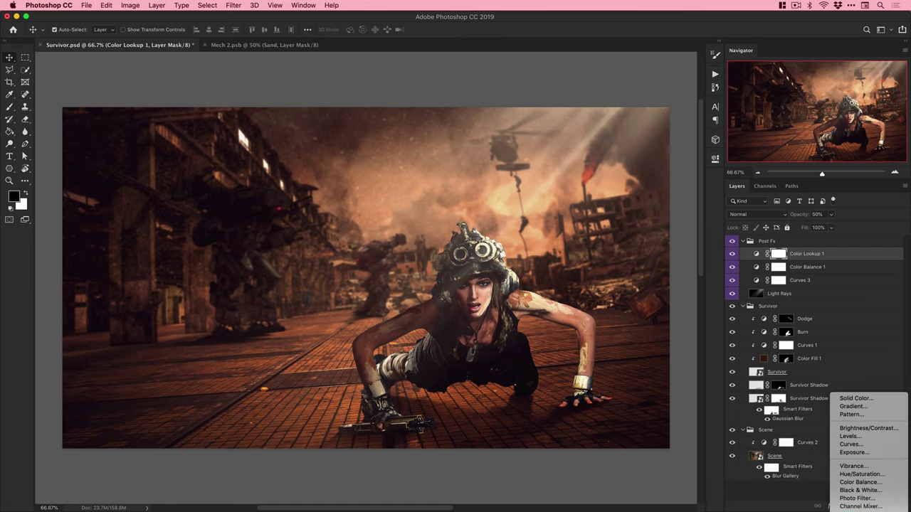
{"action": "left_click", "coordinate": [854, 509]}
Try the 3D LUTs from Candlelight.CUBE through DropBlues.3DL on the new Color Lookup layer.
{"action": "left_click", "coordinate": [641, 185]}
{"action": "left_click", "coordinate": [641, 235]}
{"action": "left_click", "coordinate": [640, 185]}
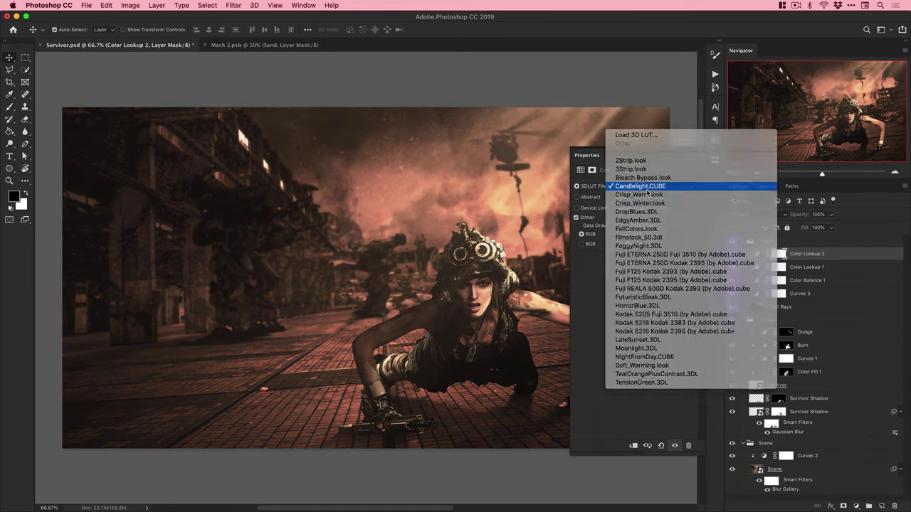
{"action": "left_click", "coordinate": [643, 195]}
{"action": "left_click", "coordinate": [643, 186]}
{"action": "left_click", "coordinate": [643, 194]}
{"action": "left_click", "coordinate": [643, 187]}
{"action": "left_click", "coordinate": [643, 194]}
Try the 3D LUTs from EdgyAmber.3DL through FuturisticBleak.3DL on the Color Lookup 2 layer.
{"action": "left_click", "coordinate": [643, 186]}
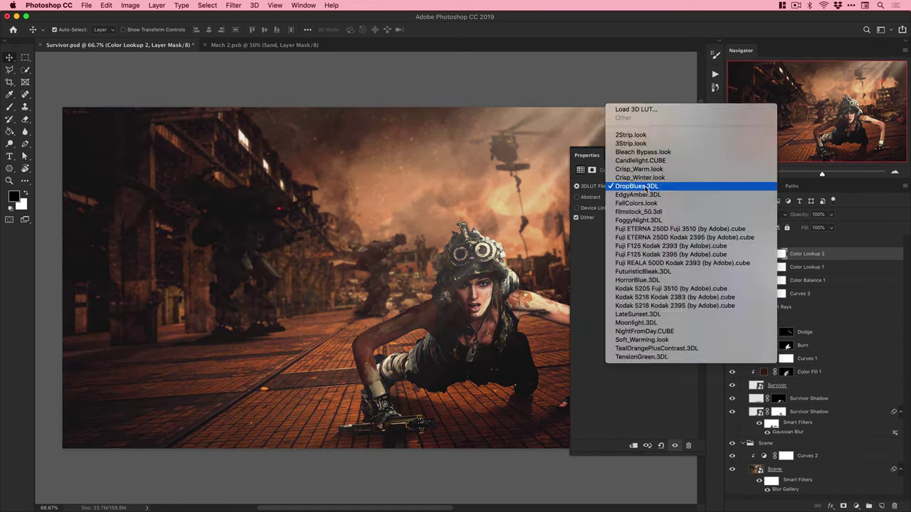
{"action": "left_click", "coordinate": [644, 194]}
{"action": "left_click", "coordinate": [643, 187]}
{"action": "left_click", "coordinate": [643, 195]}
{"action": "left_click", "coordinate": [644, 187]}
{"action": "left_click", "coordinate": [643, 186]}
{"action": "left_click", "coordinate": [647, 186]}
{"action": "left_click", "coordinate": [647, 194]}
{"action": "left_click", "coordinate": [647, 186]}
{"action": "left_click", "coordinate": [647, 194]}
{"action": "left_click", "coordinate": [647, 186]}
{"action": "left_click", "coordinate": [647, 194]}
{"action": "left_click", "coordinate": [647, 187]}
{"action": "left_click", "coordinate": [647, 194]}
{"action": "left_click", "coordinate": [644, 187]}
{"action": "left_click", "coordinate": [644, 195]}
{"action": "left_click", "coordinate": [644, 187]}
{"action": "left_click", "coordinate": [642, 194]}
Try the 3D LUTs from HorrorBlue.3DL through Kodak 5218 Kodak 2395 on the Color Lookup 2 layer.
{"action": "left_click", "coordinate": [643, 186]}
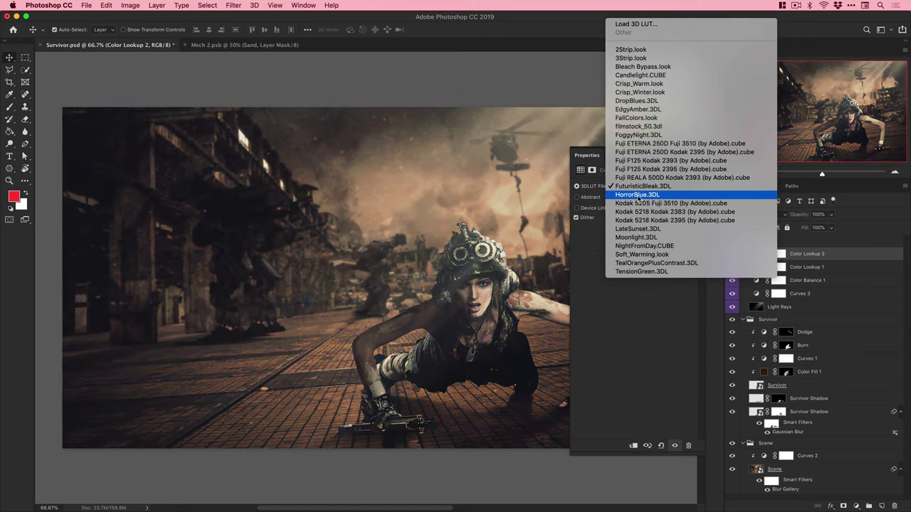
{"action": "left_click", "coordinate": [641, 194]}
{"action": "left_click", "coordinate": [641, 186]}
{"action": "left_click", "coordinate": [641, 194]}
{"action": "left_click", "coordinate": [640, 186]}
{"action": "left_click", "coordinate": [639, 196]}
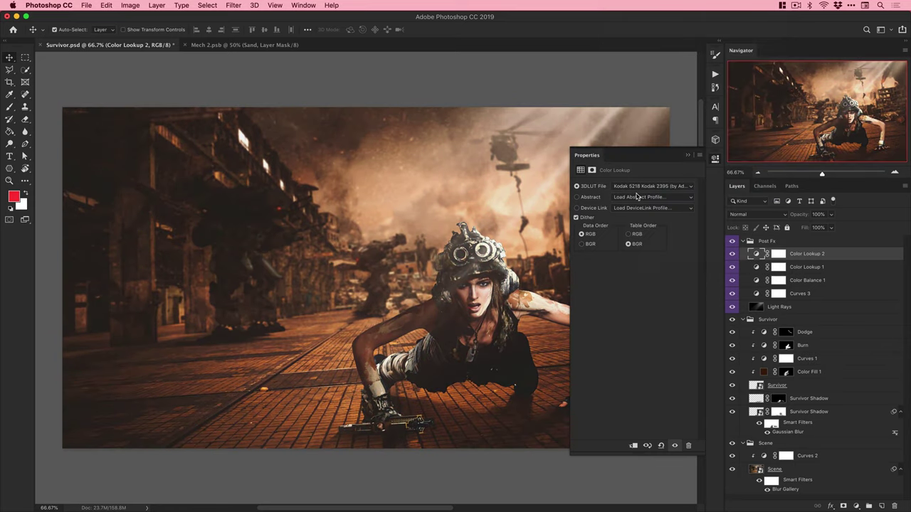
Compare the Kodak 5218 Kodak 2395 look on and off and try it at 50% opacity before restoring 100%.
{"action": "left_click", "coordinate": [733, 254]}
{"action": "left_click", "coordinate": [732, 254]}
{"action": "key", "text": "5"}
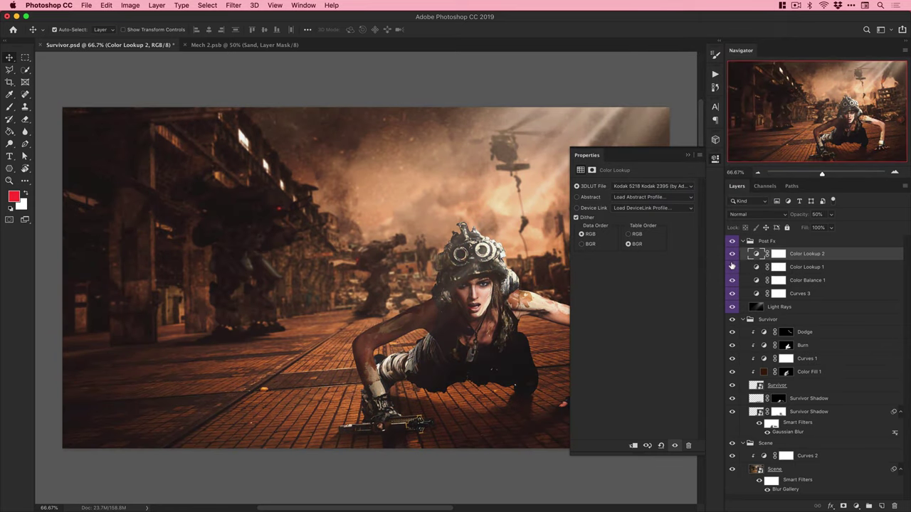
{"action": "key", "text": "0"}
Try the remaining 3D LUTs from LateSunset.3DL through TensionGreen.3DL on the Color Lookup 2 layer.
{"action": "left_click", "coordinate": [651, 186]}
{"action": "left_click", "coordinate": [658, 197]}
{"action": "left_click", "coordinate": [649, 187]}
{"action": "left_click", "coordinate": [649, 195]}
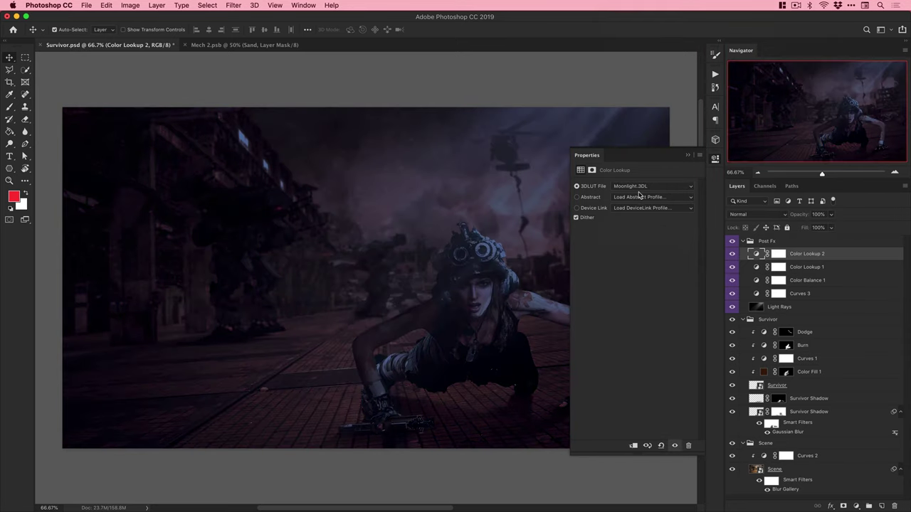
{"action": "left_click", "coordinate": [647, 187]}
{"action": "left_click", "coordinate": [646, 195]}
{"action": "left_click", "coordinate": [647, 188]}
{"action": "left_click", "coordinate": [646, 195]}
{"action": "left_click", "coordinate": [645, 187]}
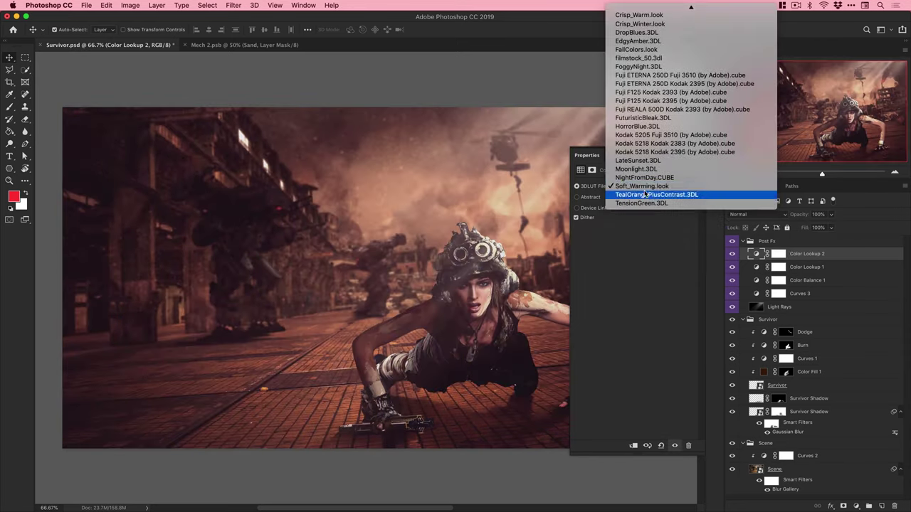
{"action": "left_click", "coordinate": [645, 195]}
{"action": "left_click", "coordinate": [644, 187]}
{"action": "left_click", "coordinate": [642, 195]}
Apply the Soft_Warming.look 3D LUT to the Color Lookup 2 layer and set its opacity to 50%.
{"action": "left_click", "coordinate": [642, 187]}
{"action": "left_click", "coordinate": [644, 170]}
{"action": "left_click_drag", "start_coordinate": [831, 215], "coordinate": [808, 228]}
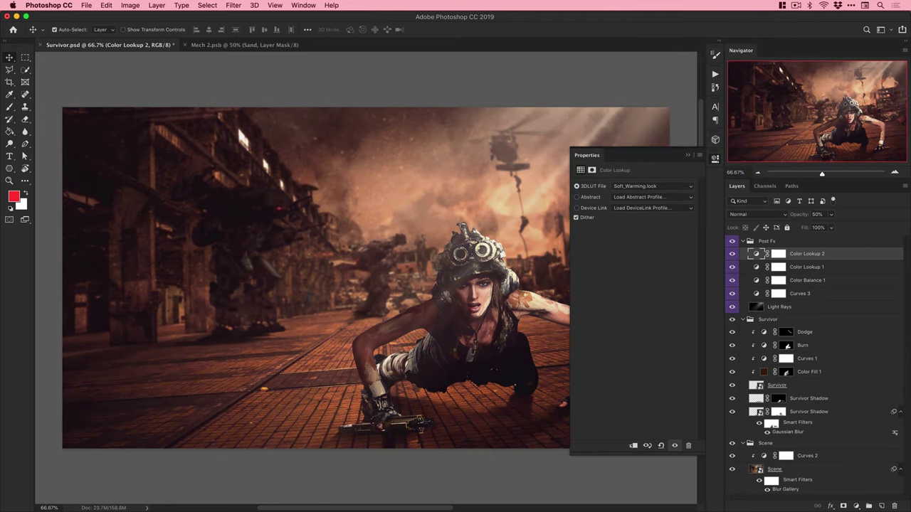
Collapse the Post Fx group in the composite and switch to the Mech 2.psb background scene.
{"action": "left_click", "coordinate": [742, 242]}
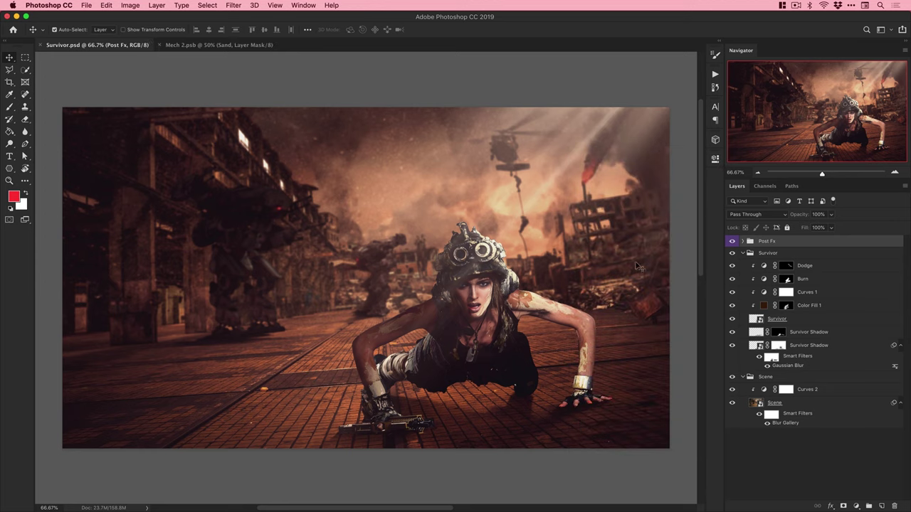
{"action": "key", "text": "super"}
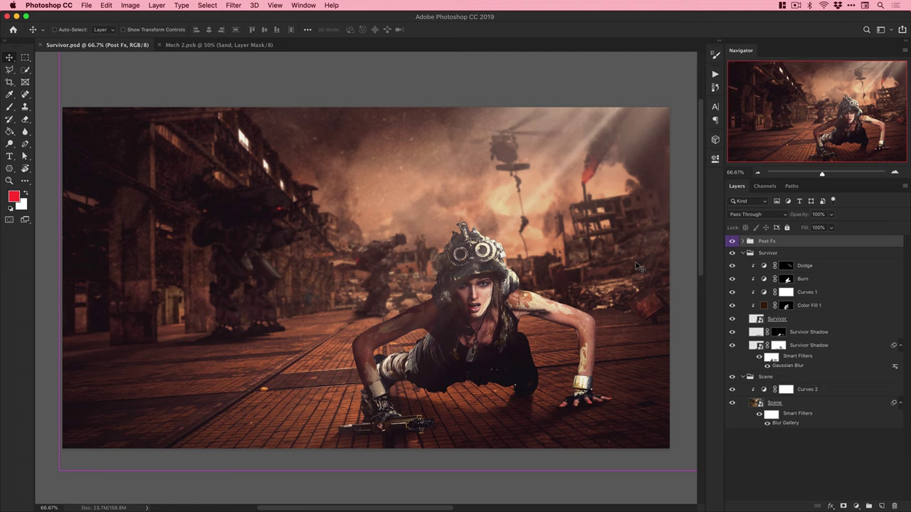
{"action": "left_click", "coordinate": [235, 45]}
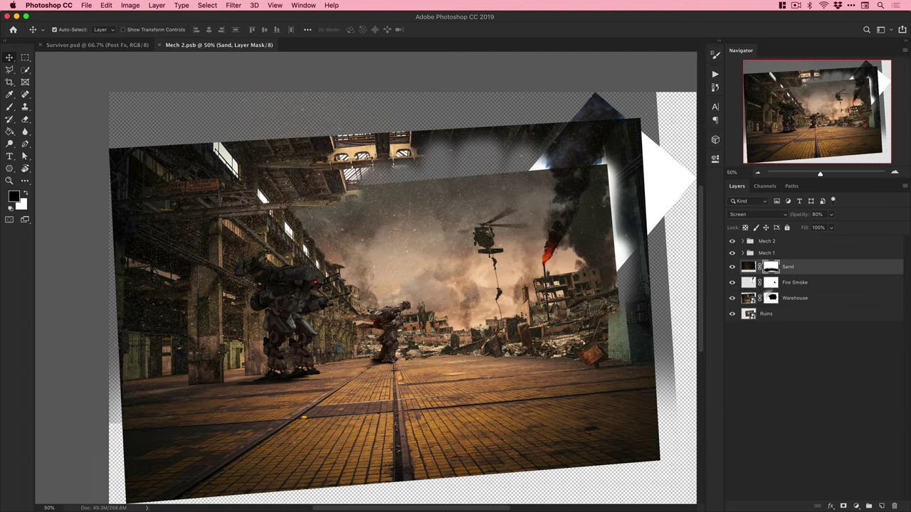
Try moving the Fire Smoke layer down and inward over the ruined buildings.
{"action": "left_click", "coordinate": [810, 288]}
{"action": "key", "text": "super+t"}
{"action": "left_click_drag", "start_coordinate": [553, 248], "coordinate": [535, 308]}
{"action": "key", "text": "Return"}
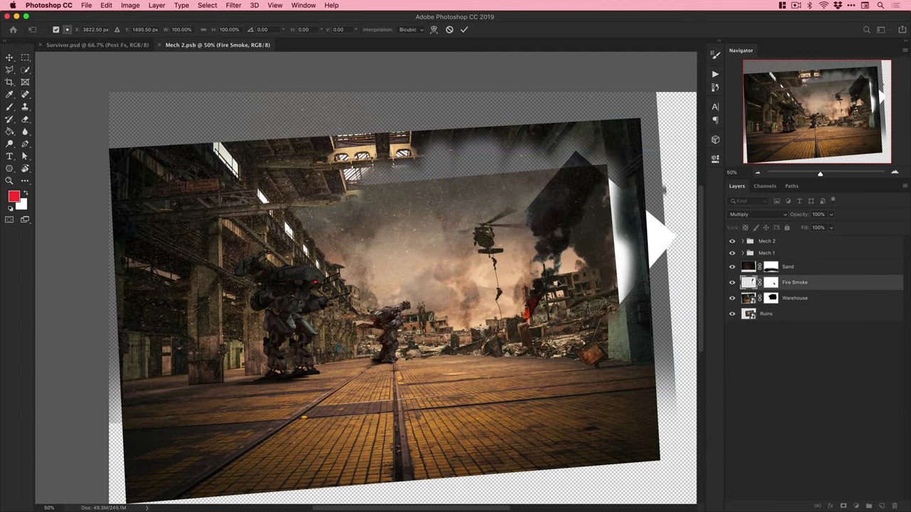
{"action": "key", "text": "super+z"}
{"action": "left_click", "coordinate": [120, 45]}
{"action": "left_click", "coordinate": [220, 45]}
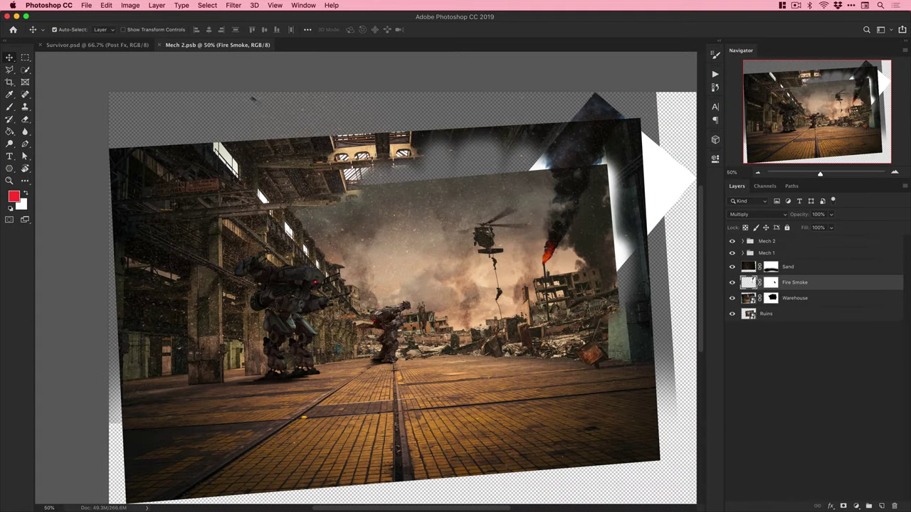
Switch to the Images folder in Finder and copy the blue lens flare image AdobeStock_120944062.jpeg.
{"action": "key", "text": "super+equal"}
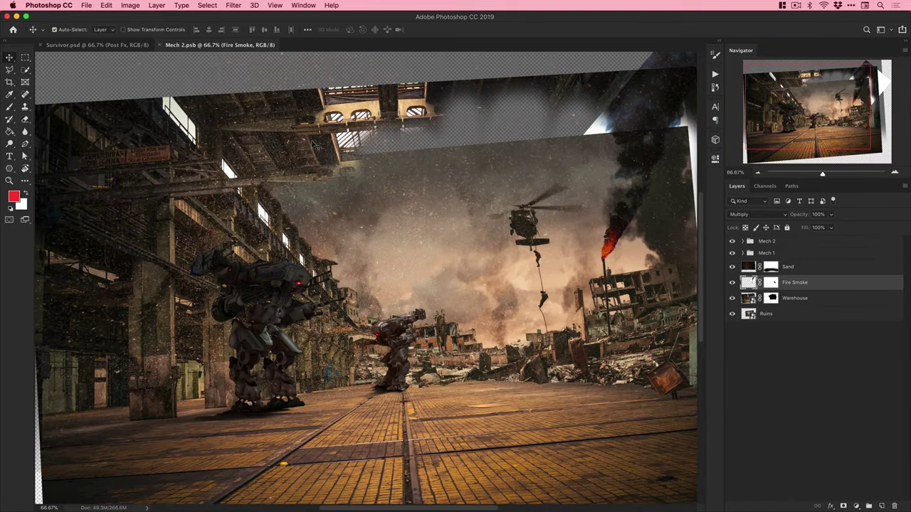
{"action": "key", "text": "super+Tab"}
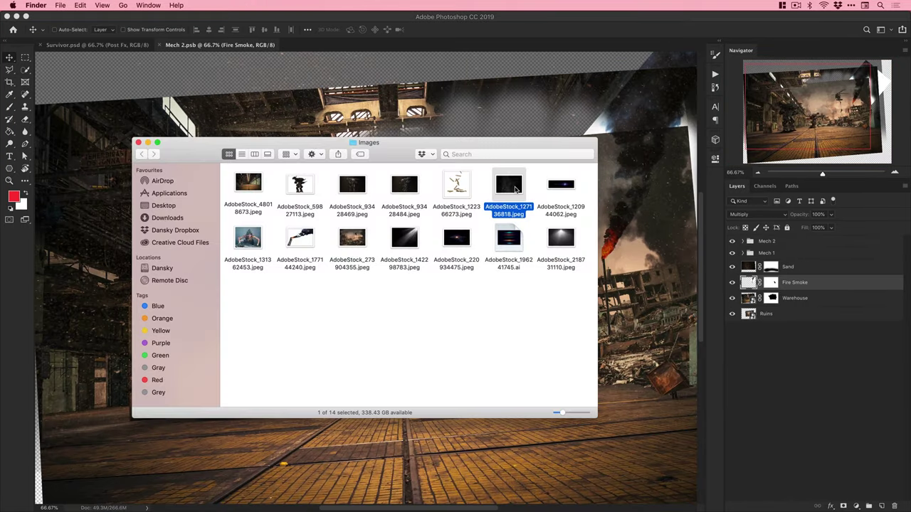
{"action": "key", "text": "Left"}
{"action": "key", "text": "Left"}
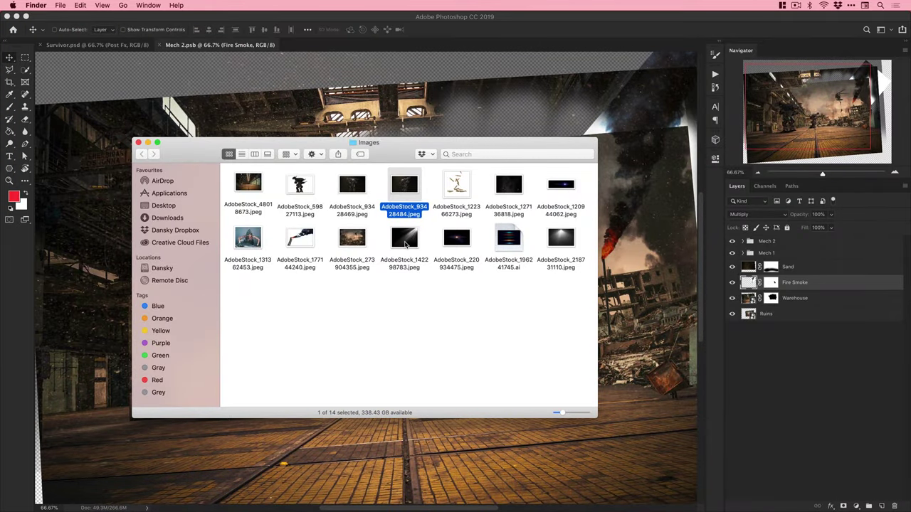
{"action": "key", "text": "super+Tab"}
{"action": "key", "text": "Right"}
{"action": "key", "text": "Right"}
{"action": "key", "text": "Right"}
{"action": "key", "text": "super+Tab"}
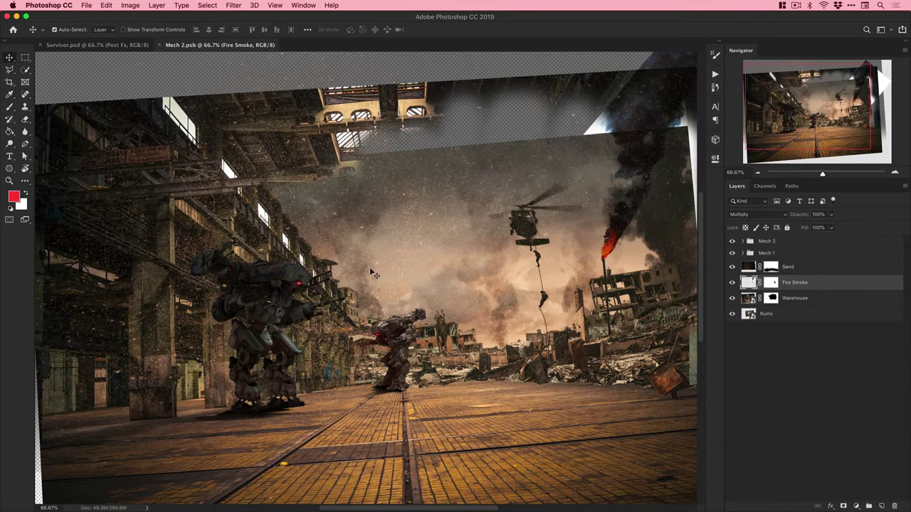
Paste the lens flare above Hue/Saturation 1 in the Mech 1 group and set its blend mode to Screen.
{"action": "left_click", "coordinate": [743, 253]}
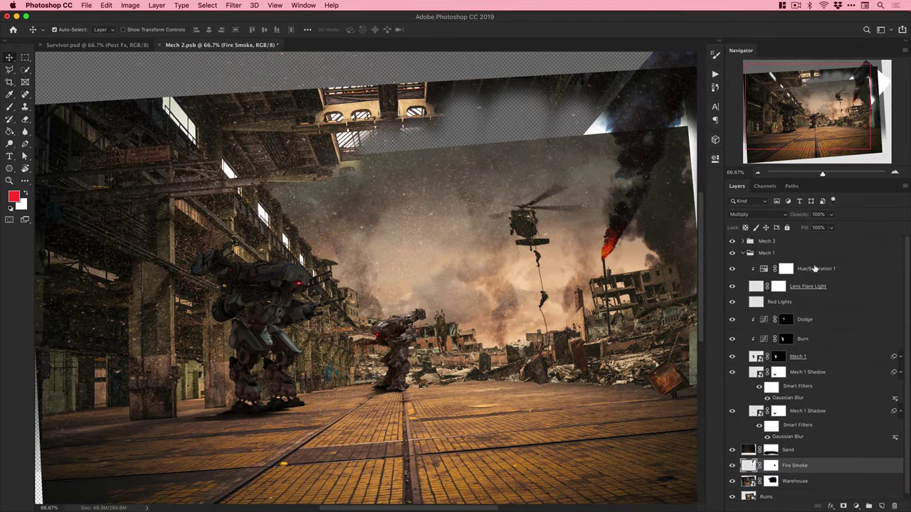
{"action": "left_click", "coordinate": [814, 269]}
{"action": "key", "text": "super+v"}
{"action": "left_click", "coordinate": [774, 213]}
{"action": "left_click", "coordinate": [754, 284]}
Scale the lens flare down and place its bright center on the front of the large mech's head.
{"action": "key", "text": "super+t"}
{"action": "key", "text": "super+minus"}
{"action": "left_click_drag", "start_coordinate": [109, 189], "coordinate": [309, 249]}
{"action": "left_click_drag", "start_coordinate": [363, 263], "coordinate": [273, 254]}
{"action": "key", "text": "super+plus"}
{"action": "key", "text": "super+plus"}
{"action": "left_click_drag", "start_coordinate": [401, 229], "coordinate": [374, 233]}
{"action": "key", "text": "Return"}
{"action": "left_click", "coordinate": [256, 292], "text": "super"}
{"action": "left_click", "coordinate": [256, 292], "text": "super"}
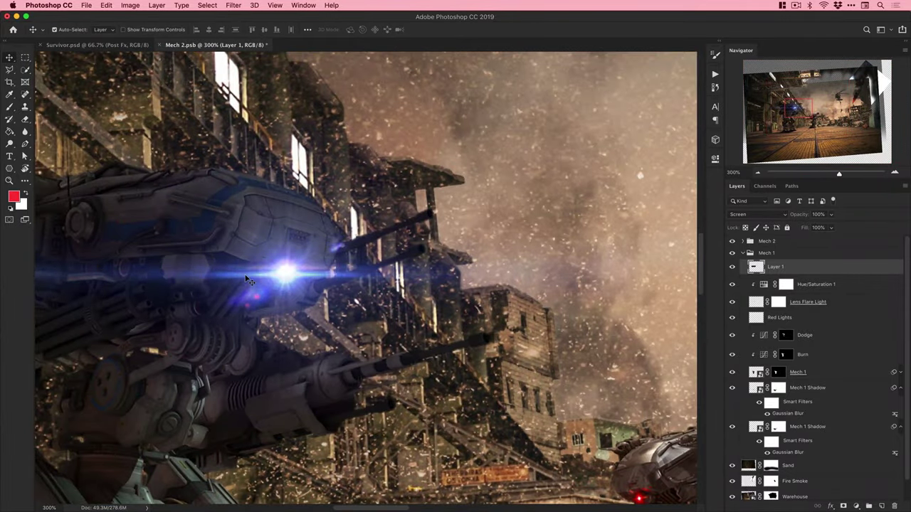
Add a layer mask to the flare layer and brush out part of its glow with a soft black brush.
{"action": "key", "text": "super+minus"}
{"action": "key", "text": "super+minus"}
{"action": "key", "text": "super+plus"}
{"action": "key", "text": "super+plus"}
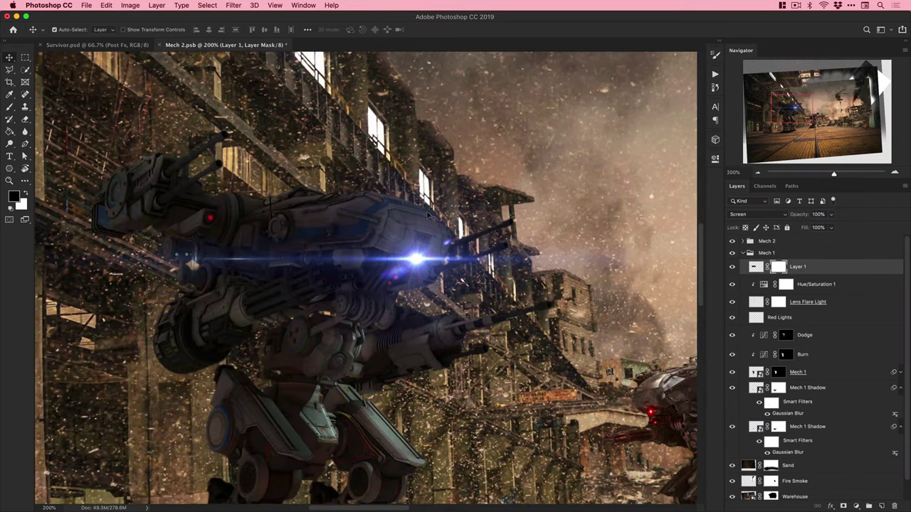
{"action": "key", "text": "b"}
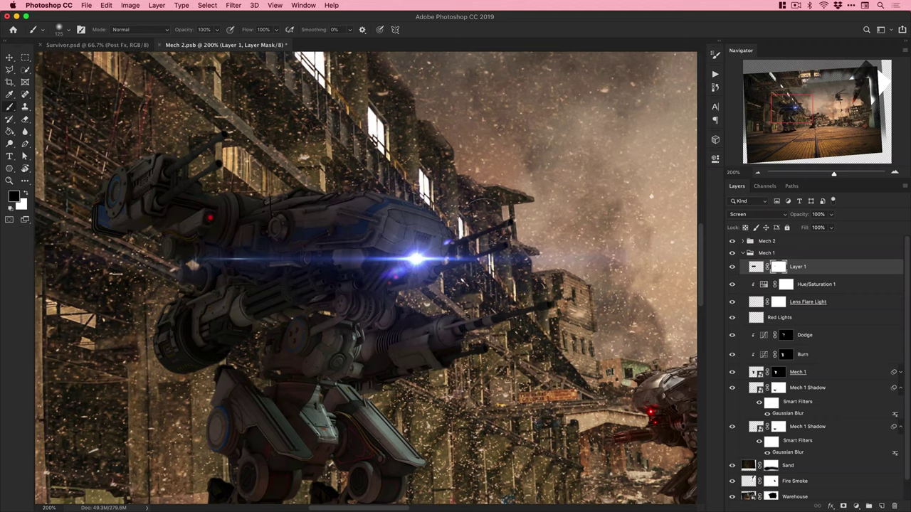
{"action": "key", "text": "v"}
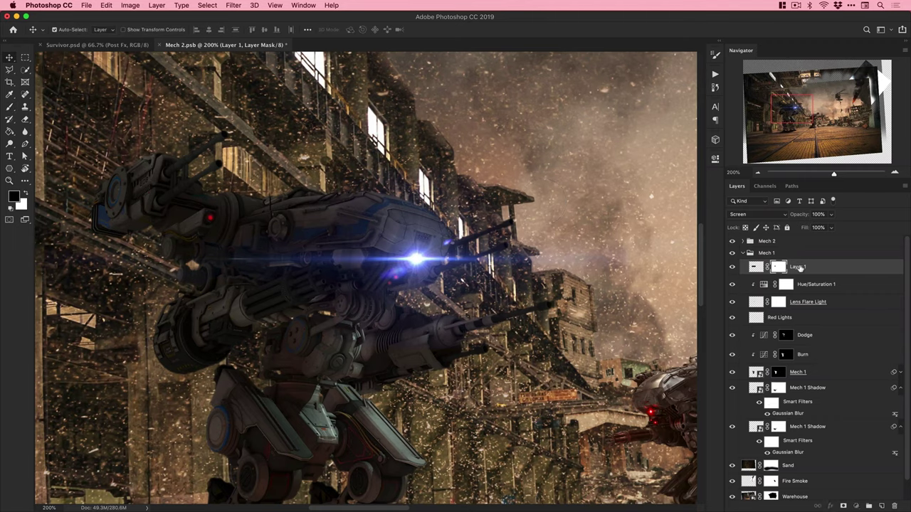
Rename the flare layer Light and clip a copy of Hue/Saturation 1 to it to tint the flare red.
{"action": "double_click", "coordinate": [799, 268]}
{"action": "type", "text": "Light"}
{"action": "left_click_drag", "start_coordinate": [813, 283], "coordinate": [820, 261]}
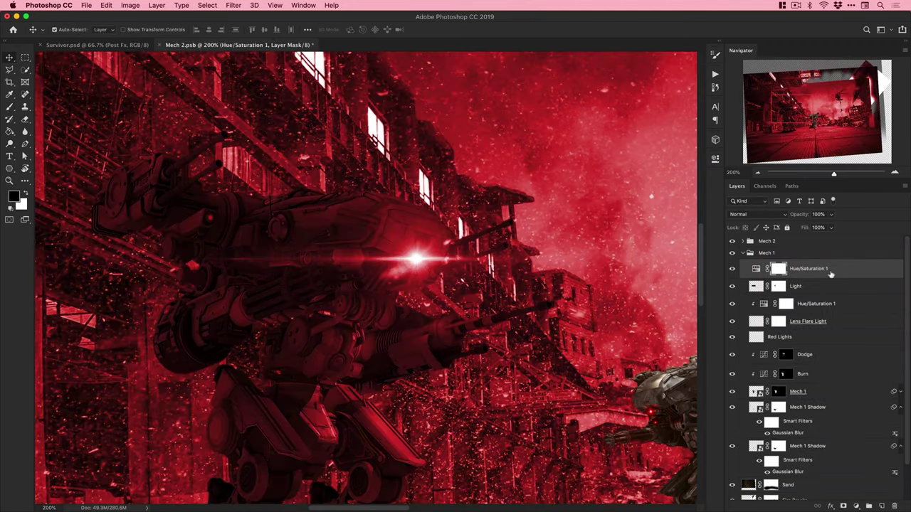
{"action": "right_click", "coordinate": [821, 273]}
{"action": "left_click", "coordinate": [772, 336]}
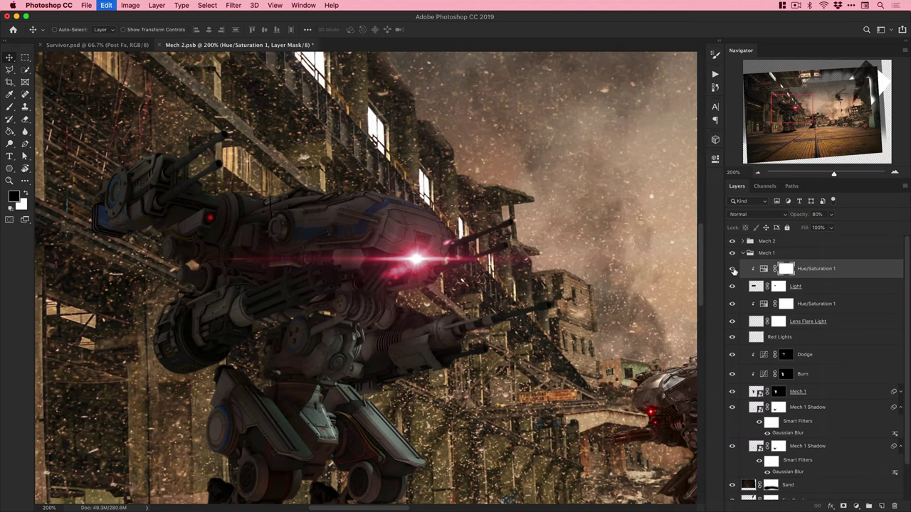
Duplicate the Light layer together with its clipped Hue/Saturation 1 adjustment below Lens Flare Light.
{"action": "key", "text": "super+minus"}
{"action": "key", "text": "super+minus"}
{"action": "left_click", "coordinate": [810, 279]}
{"action": "left_click_drag", "start_coordinate": [810, 278], "coordinate": [754, 343]}
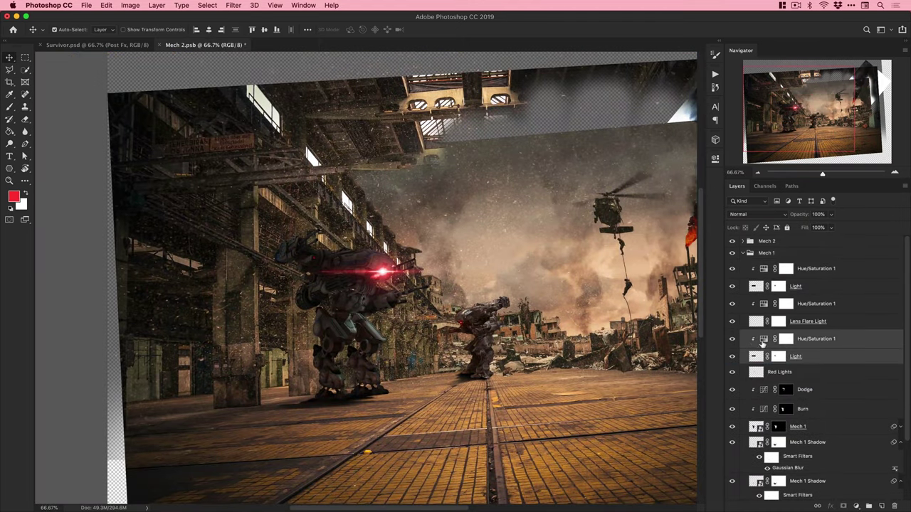
Scale the duplicated red light down and move it onto the eye of the smaller, distant mech.
{"action": "key", "text": "super+t"}
{"action": "left_click_drag", "start_coordinate": [405, 282], "coordinate": [475, 328]}
{"action": "left_click_drag", "start_coordinate": [531, 290], "coordinate": [491, 308]}
{"action": "key", "text": "Return"}
{"action": "key", "text": "z"}
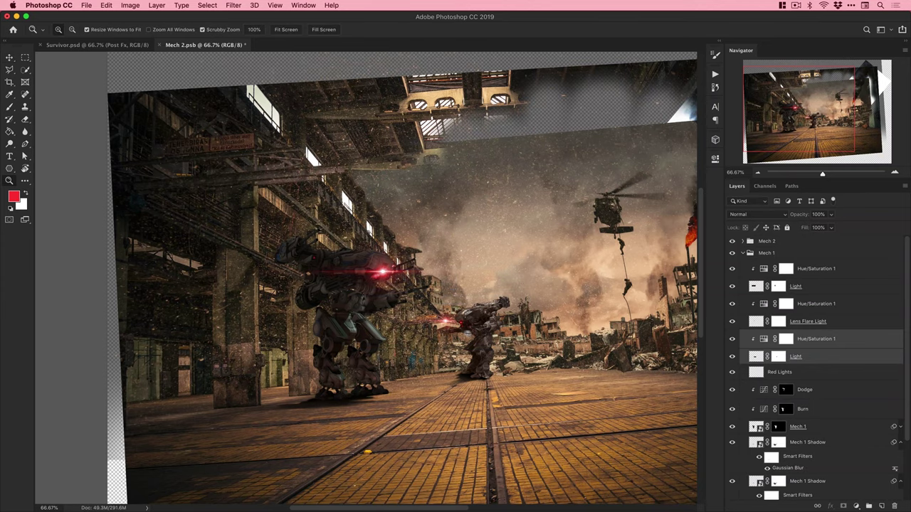
{"action": "left_click", "coordinate": [464, 325]}
{"action": "left_click", "coordinate": [464, 324]}
{"action": "left_click", "coordinate": [463, 325]}
{"action": "left_click", "coordinate": [463, 324]}
{"action": "key", "text": "v"}
{"action": "left_click_drag", "start_coordinate": [362, 307], "coordinate": [458, 318]}
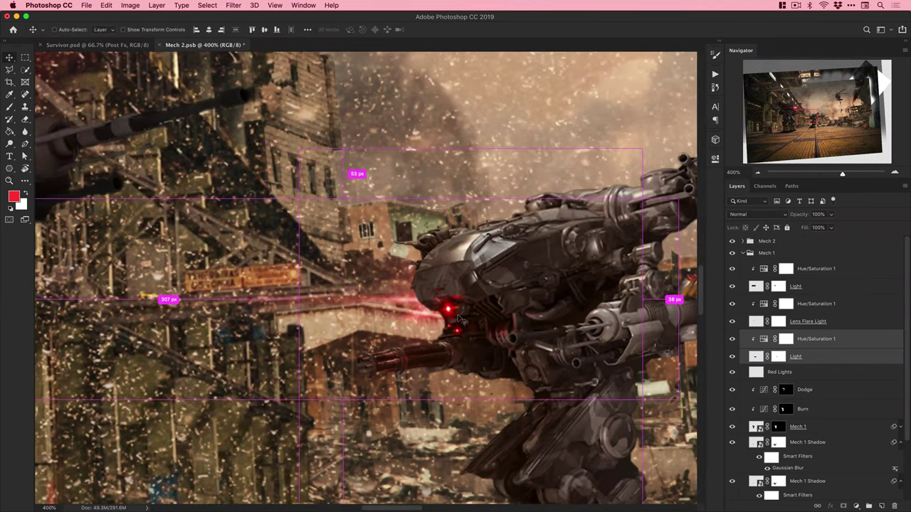
{"action": "key", "text": "super+shift+]"}
{"action": "key", "text": "super+shift+]"}
{"action": "key", "text": "super+z"}
{"action": "key", "text": "super+z"}
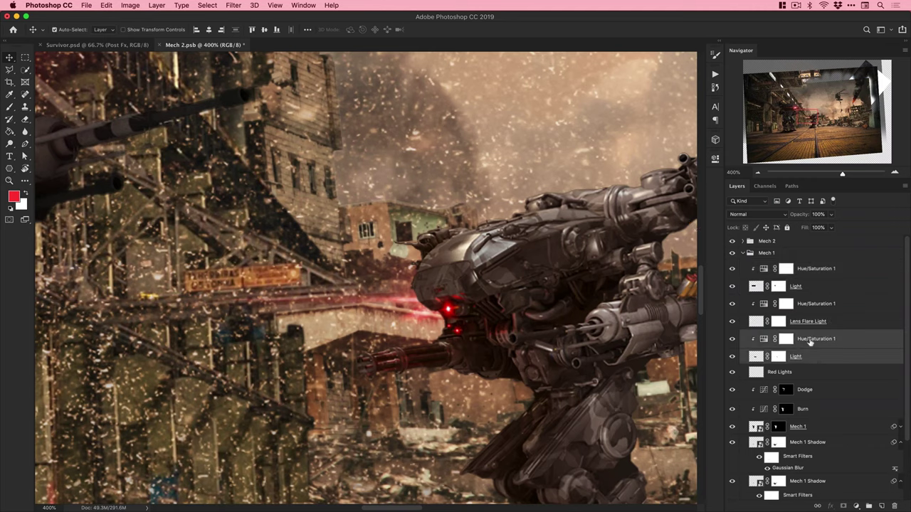
Move the duplicated Light and Hue/Saturation 1 layers to the top of the Mech 2 group.
{"action": "left_click_drag", "start_coordinate": [810, 342], "coordinate": [806, 283]}
{"action": "left_click", "coordinate": [742, 288]}
{"action": "left_click", "coordinate": [742, 276]}
Scale the Mech 2 light to about 78% and align it with the small mech's red eye.
{"action": "key", "text": "super+t"}
{"action": "mouse_move", "coordinate": [463, 294]}
{"action": "left_mouse_down"}
{"action": "mouse_move", "coordinate": [461, 262]}
{"action": "mouse_move", "coordinate": [469, 304]}
{"action": "left_mouse_up"}
{"action": "left_click_drag", "start_coordinate": [686, 208], "coordinate": [617, 243]}
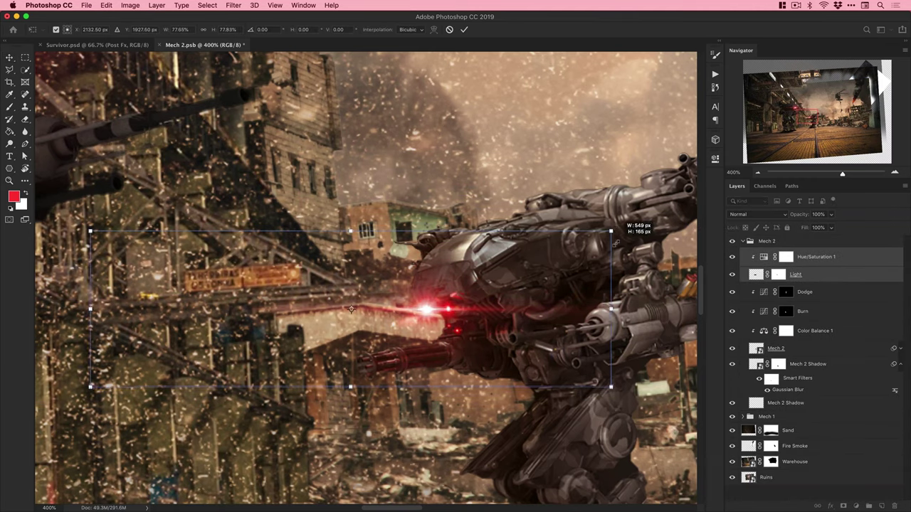
{"action": "key", "text": "Return"}
{"action": "key", "text": "ctrl+minus"}
{"action": "key", "text": "ctrl+minus"}
{"action": "key", "text": "ctrl+minus"}
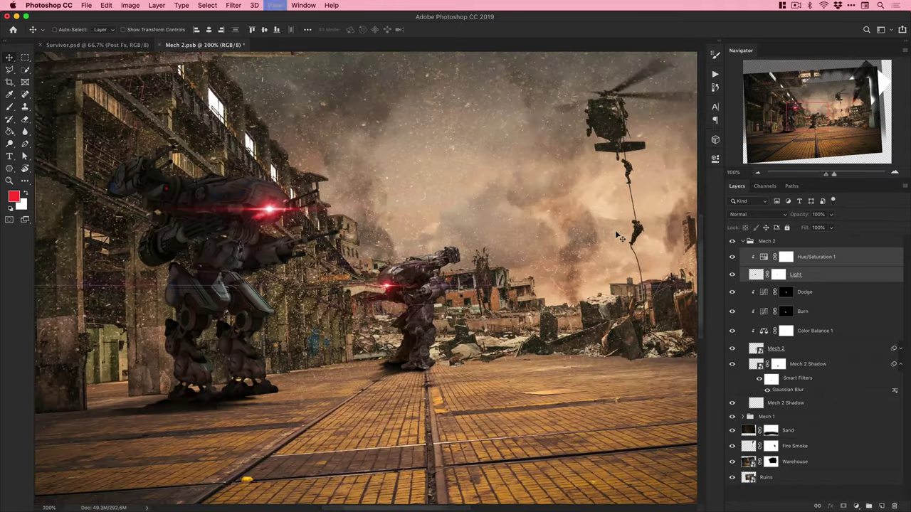
Collapse the Mech 2 group, save the Mech 2.psb scene and check the updated Survivor.psd composite.
{"action": "left_click", "coordinate": [742, 241]}
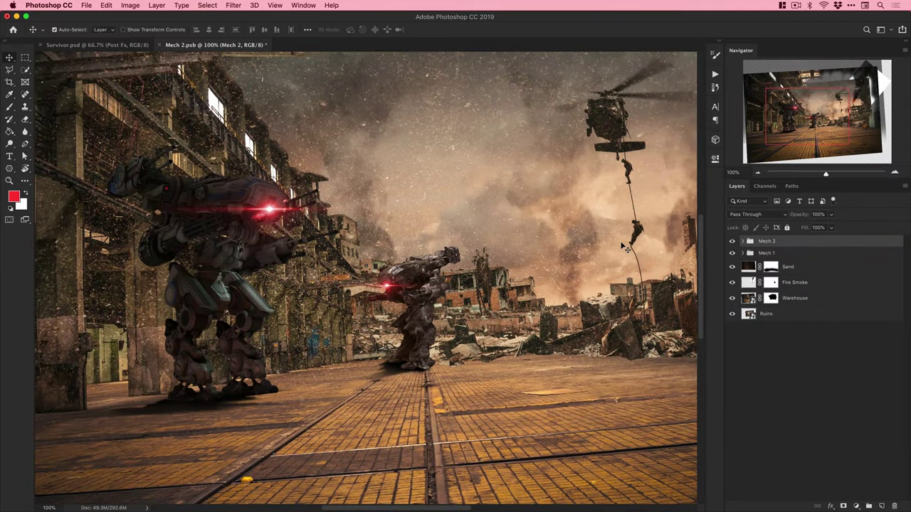
{"action": "key", "text": "ctrl+0"}
{"action": "key", "text": "ctrl+s"}
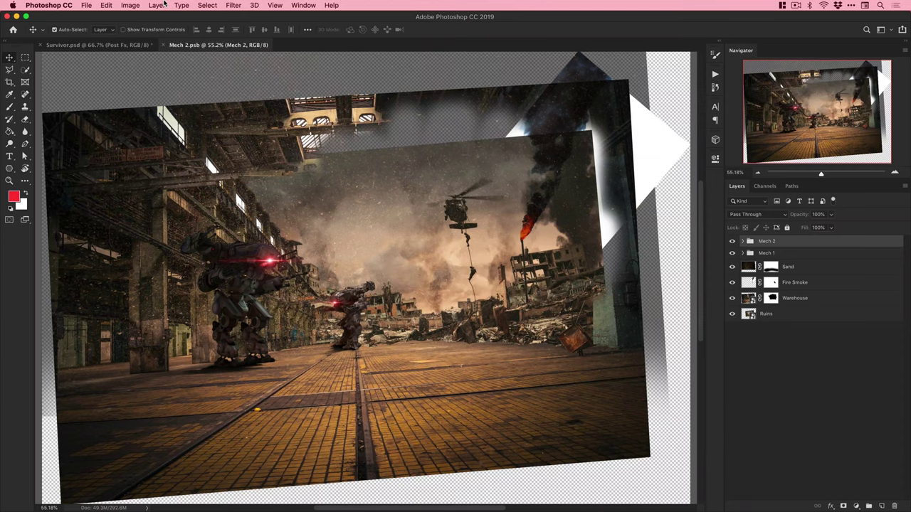
{"action": "left_click", "coordinate": [106, 46]}
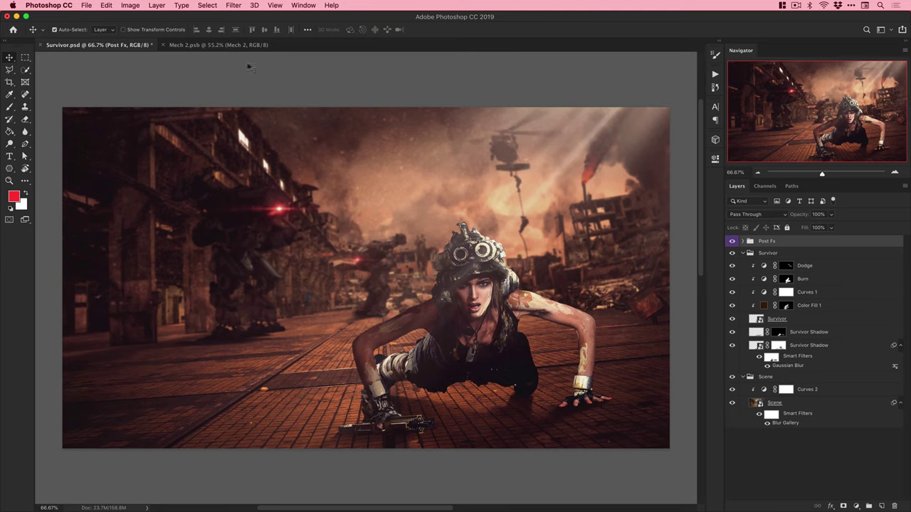
Return to Mech 2.psb and set the opacity of the Mech 1 group's Light layer to 90%.
{"action": "left_click", "coordinate": [228, 45]}
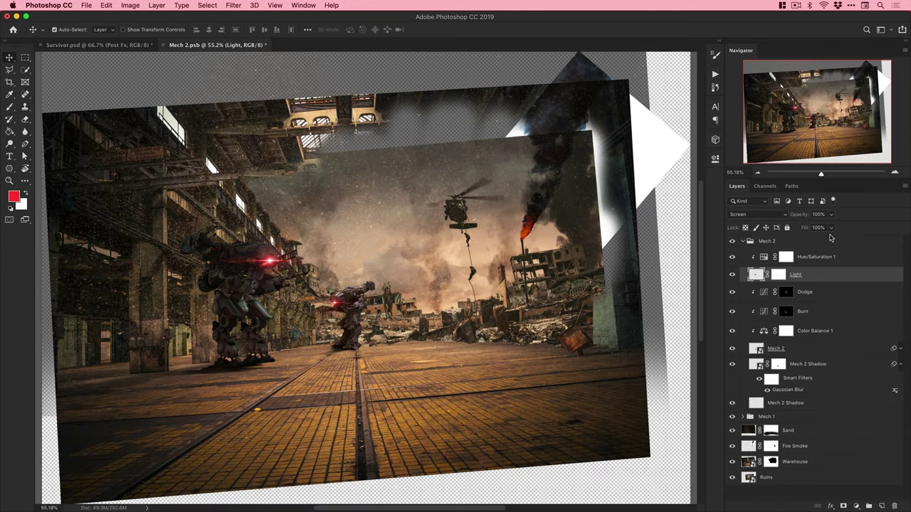
{"action": "left_click", "coordinate": [742, 241]}
{"action": "left_click", "coordinate": [743, 252]}
{"action": "left_click", "coordinate": [809, 286]}
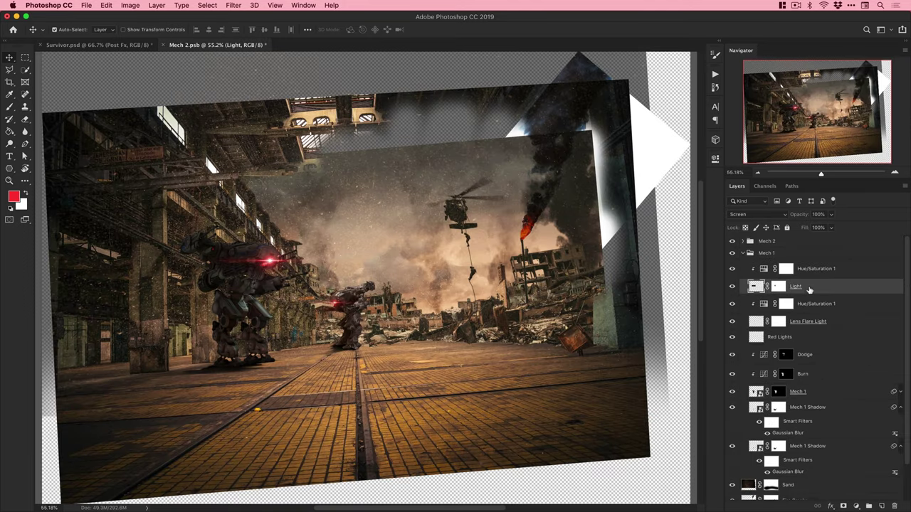
{"action": "scroll", "coordinate": [273, 269], "scroll_direction": "up", "scroll_amount": 3}
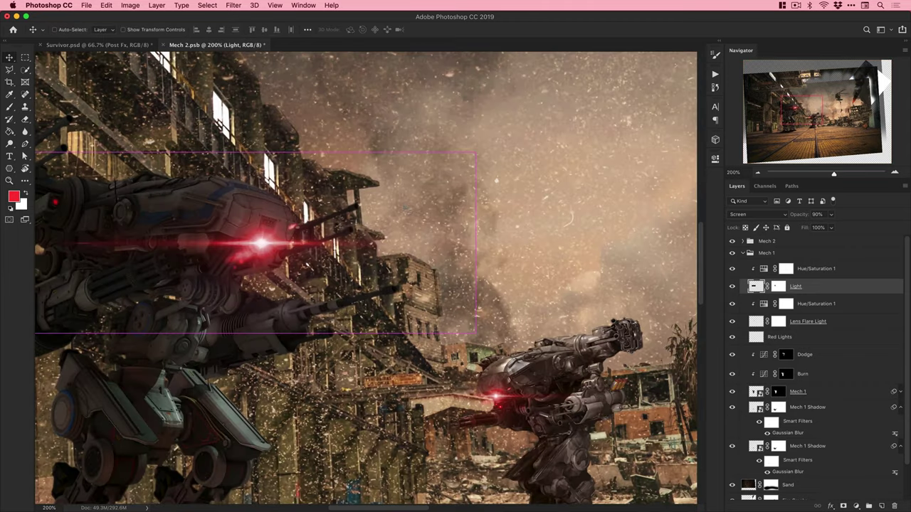
Scale the large mech's red light down slightly and realign its glow with the eye.
{"action": "key", "text": "super+t"}
{"action": "left_click_drag", "start_coordinate": [476, 155], "coordinate": [407, 173]}
{"action": "left_click_drag", "start_coordinate": [307, 252], "coordinate": [327, 254]}
{"action": "key", "text": "Return"}
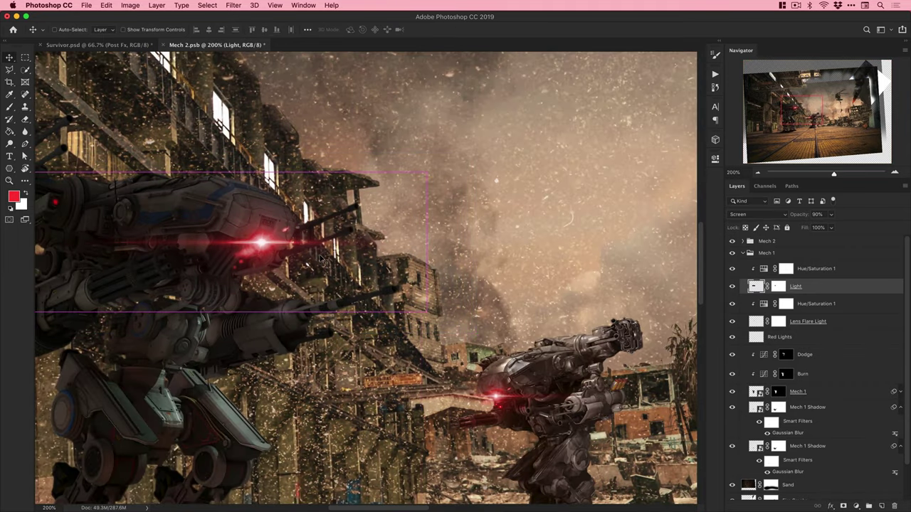
Save the Mech 2.psb scene and return to the Survivor.psd composite.
{"action": "scroll", "coordinate": [327, 253], "scroll_direction": "down", "scroll_amount": 3}
{"action": "key", "text": "super+s"}
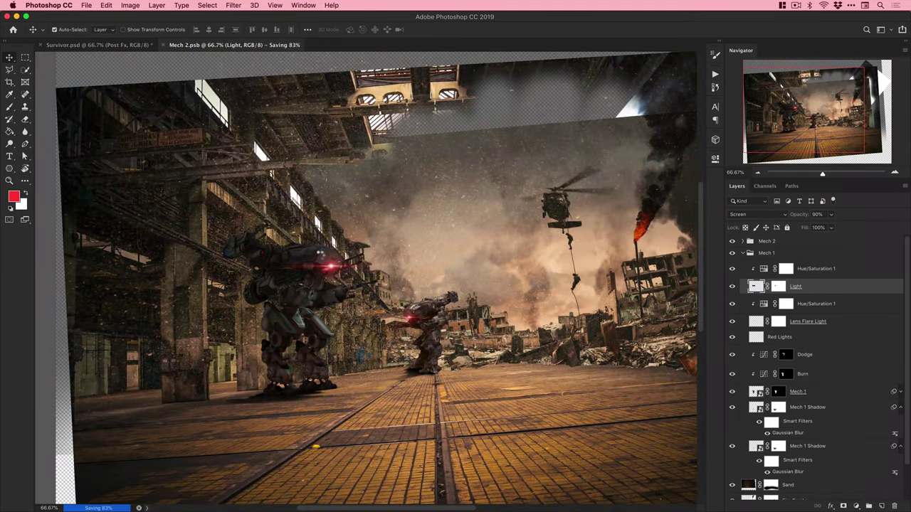
{"action": "left_click", "coordinate": [114, 46]}
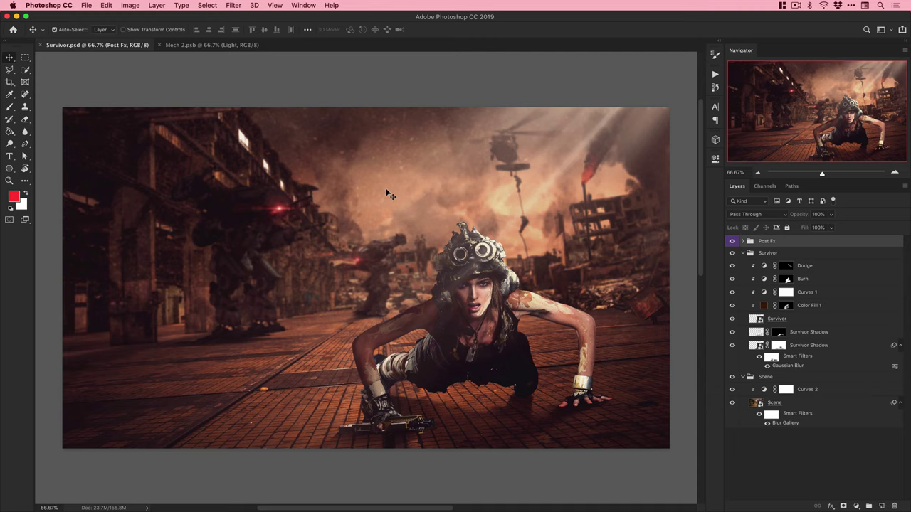
Find the smoky dark floor image AdobeStock_126082169.jpeg in Adobe Bridge, open it and copy the whole picture.
{"action": "key", "text": "super+Tab"}
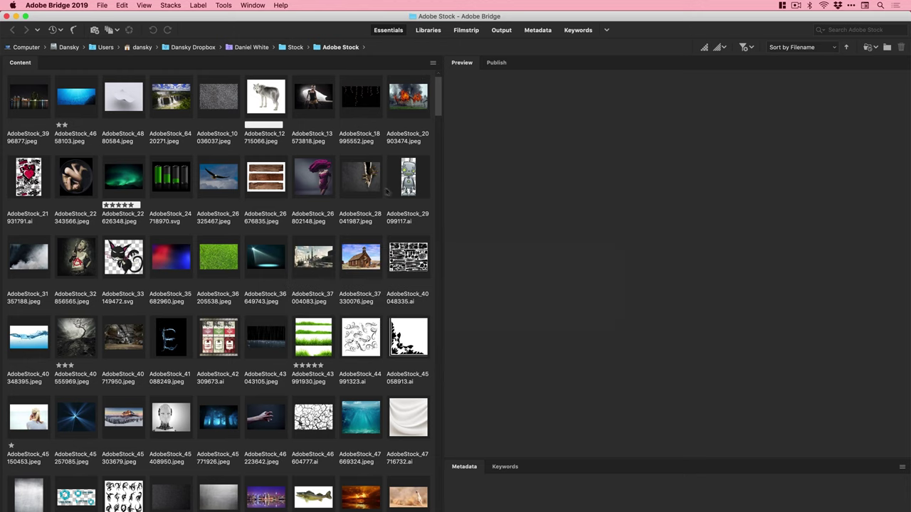
{"action": "scroll", "coordinate": [438, 130], "scroll_direction": "down", "scroll_amount": 1}
{"action": "left_click_drag", "start_coordinate": [438, 130], "coordinate": [437, 284]}
{"action": "left_click", "coordinate": [73, 297]}
{"action": "left_click", "coordinate": [124, 286]}
{"action": "left_click", "coordinate": [266, 288]}
{"action": "left_click", "coordinate": [409, 286]}
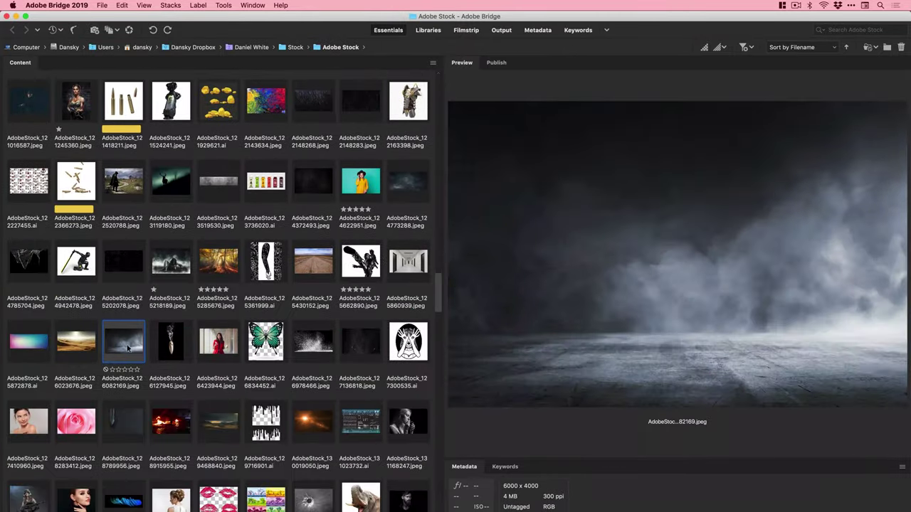
{"action": "double_click", "coordinate": [129, 349]}
{"action": "key", "text": "ctrl+a"}
{"action": "key", "text": "ctrl+w"}
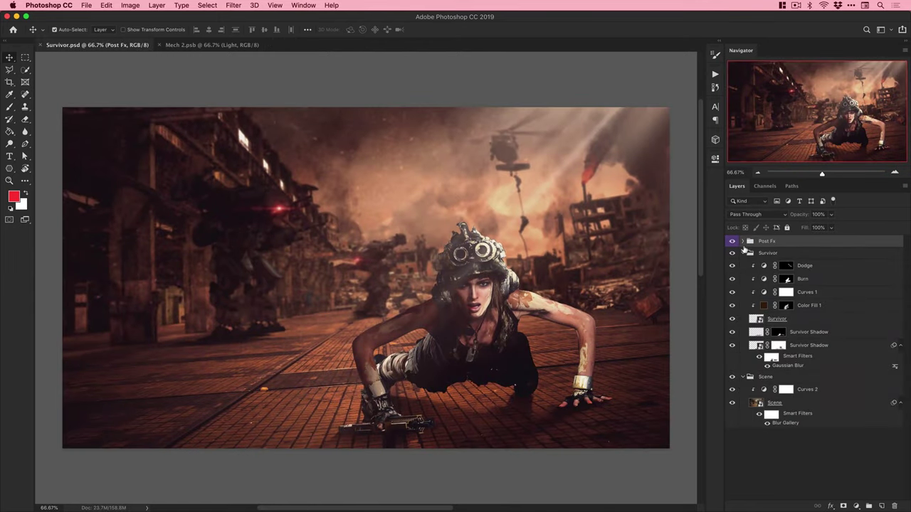
Paste the smoke image above Light Rays in the Post Fx group and set its blend mode to Screen.
{"action": "left_click", "coordinate": [743, 241]}
{"action": "left_click", "coordinate": [799, 309]}
{"action": "key", "text": "super+v"}
{"action": "left_click", "coordinate": [753, 215]}
{"action": "left_click", "coordinate": [749, 276]}
Scale the pasted smoke image to about 95% and position it so the smoke drifts over the composite's foreground.
{"action": "key", "text": "super+t"}
{"action": "key", "text": "super+minus"}
{"action": "key", "text": "super+minus"}
{"action": "left_click_drag", "start_coordinate": [661, 425], "coordinate": [647, 365]}
{"action": "left_click_drag", "start_coordinate": [674, 448], "coordinate": [574, 375]}
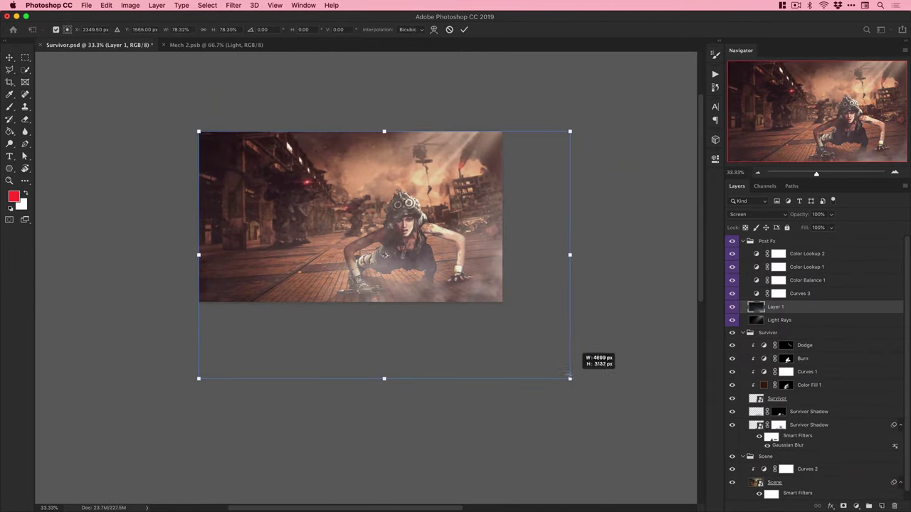
{"action": "left_click", "coordinate": [106, 5]}
{"action": "mouse_move", "coordinate": [142, 223]}
{"action": "left_click", "coordinate": [270, 331]}
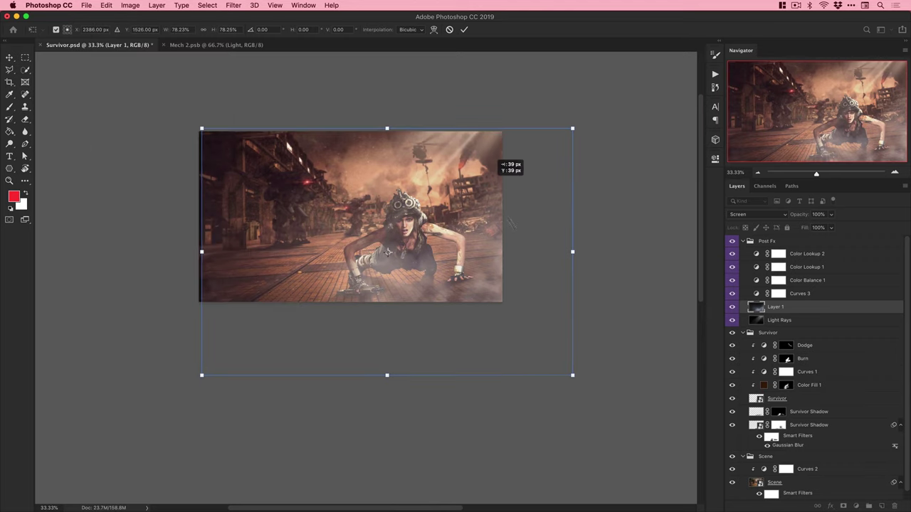
{"action": "left_click_drag", "start_coordinate": [573, 375], "coordinate": [650, 431]}
{"action": "left_click_drag", "start_coordinate": [515, 254], "coordinate": [454, 270]}
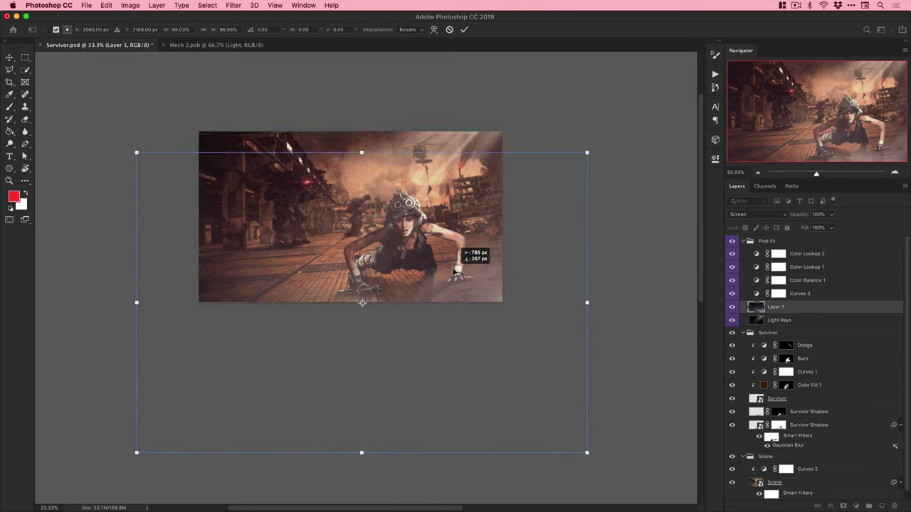
{"action": "key", "text": "Return"}
Set the smoke layer's opacity to 90% and rename the layer as Fog.
{"action": "key", "text": "ctrl+plus"}
{"action": "key", "text": "9"}
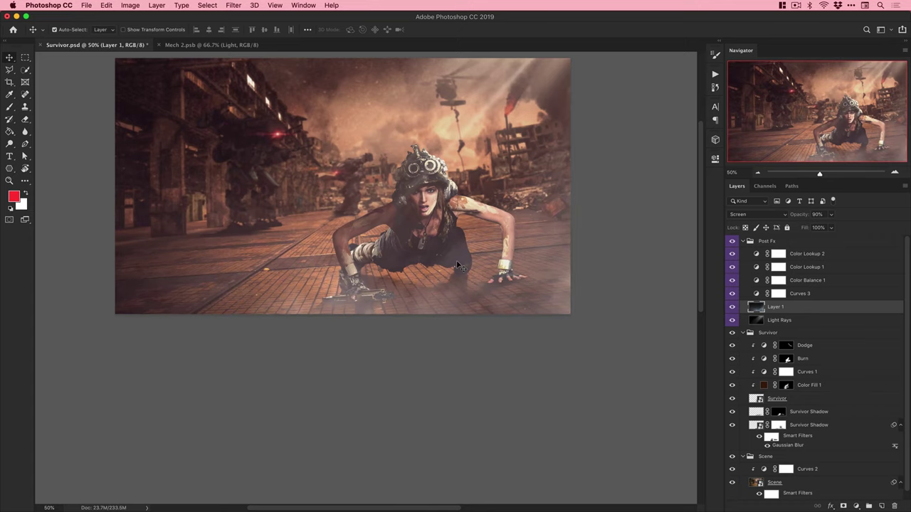
{"action": "type", "text": "Fog"}
{"action": "key", "text": "Return"}
{"action": "key", "text": "ctrl+0"}
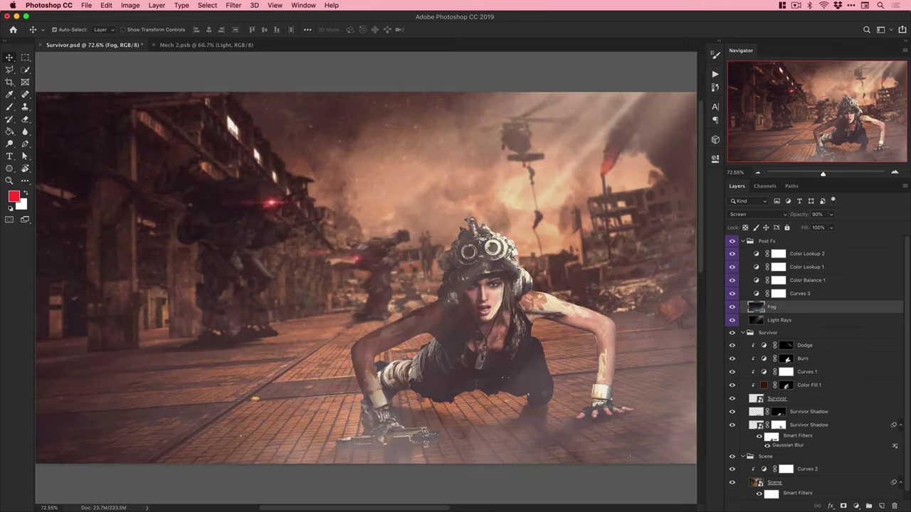
Compare the image with and without Fog, keep its Screen blend mode and lower its opacity to 80%.
{"action": "left_click", "coordinate": [732, 308]}
{"action": "left_click", "coordinate": [733, 308]}
{"action": "left_click", "coordinate": [754, 214]}
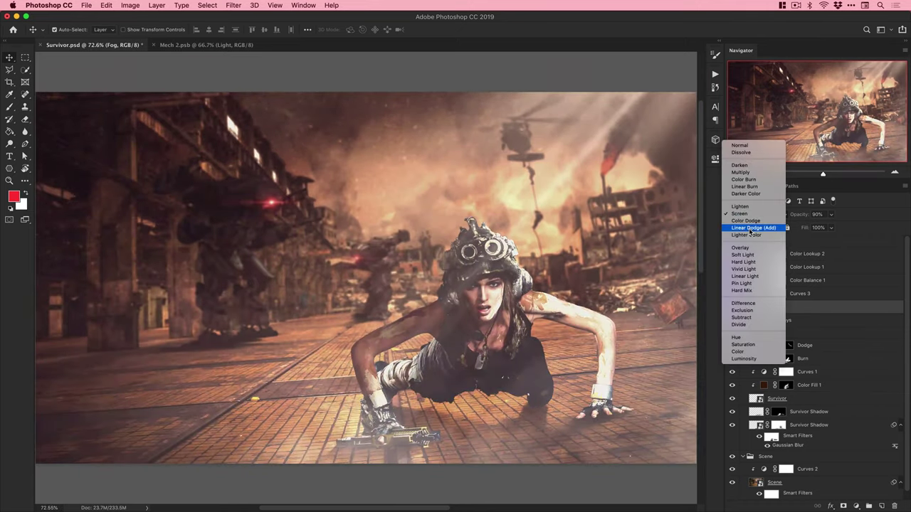
{"action": "left_click", "coordinate": [755, 214]}
{"action": "key", "text": "8"}
{"action": "key", "text": "7"}
{"action": "key", "text": "ctrl+z"}
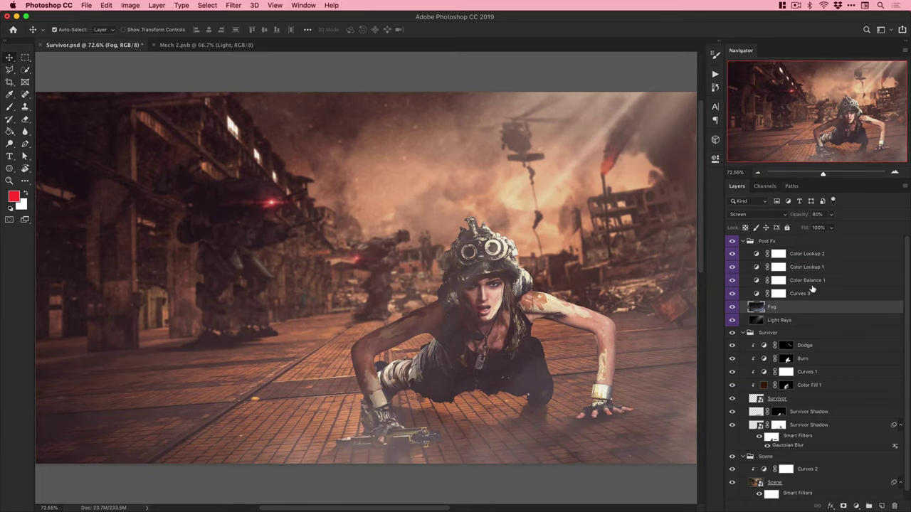
Add a new layer above Fog and choose brush 11 from the 100 Fog Photoshop Stamp Brushes set at 2500 px.
{"action": "key", "text": "ctrl+shift+alt+n"}
{"action": "key", "text": "b"}
{"action": "left_click", "coordinate": [67, 30]}
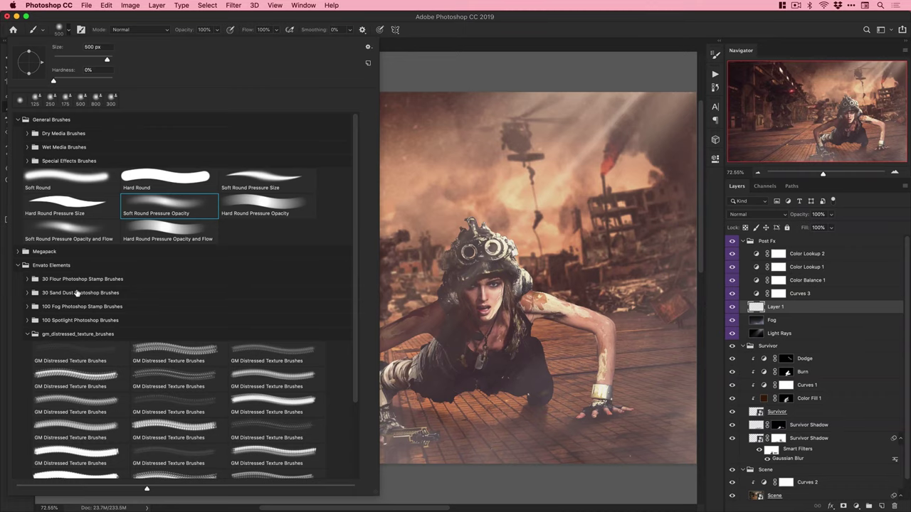
{"action": "left_click", "coordinate": [27, 307]}
{"action": "left_click", "coordinate": [178, 404]}
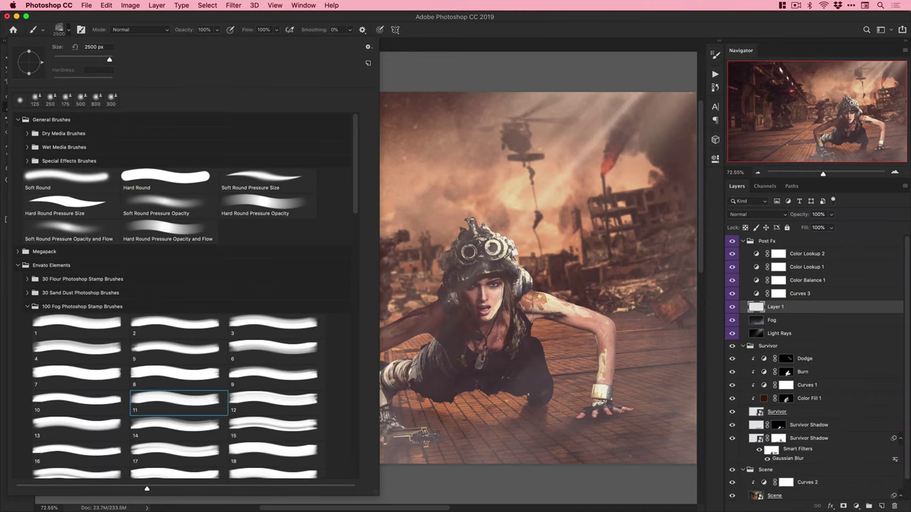
Try stamping white fog over the Survivor composite with different fog brushes, undoing each stamp.
{"action": "key", "text": "Return"}
{"action": "key", "text": "super+minus"}
{"action": "key", "text": "x"}
{"action": "left_click", "coordinate": [137, 356]}
{"action": "key", "text": "super+minus"}
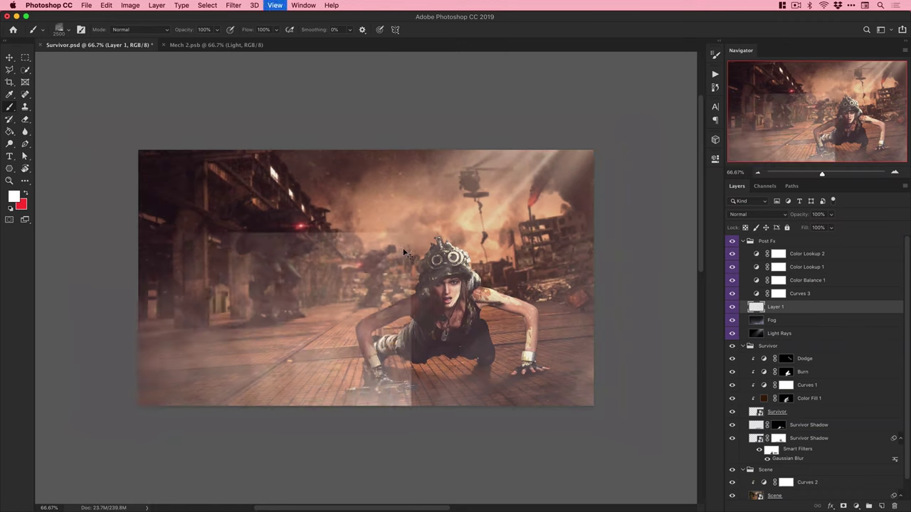
{"action": "key", "text": "super+z"}
{"action": "left_click", "coordinate": [67, 30]}
{"action": "left_click", "coordinate": [310, 412]}
{"action": "left_click", "coordinate": [544, 341]}
{"action": "key", "text": "super+z"}
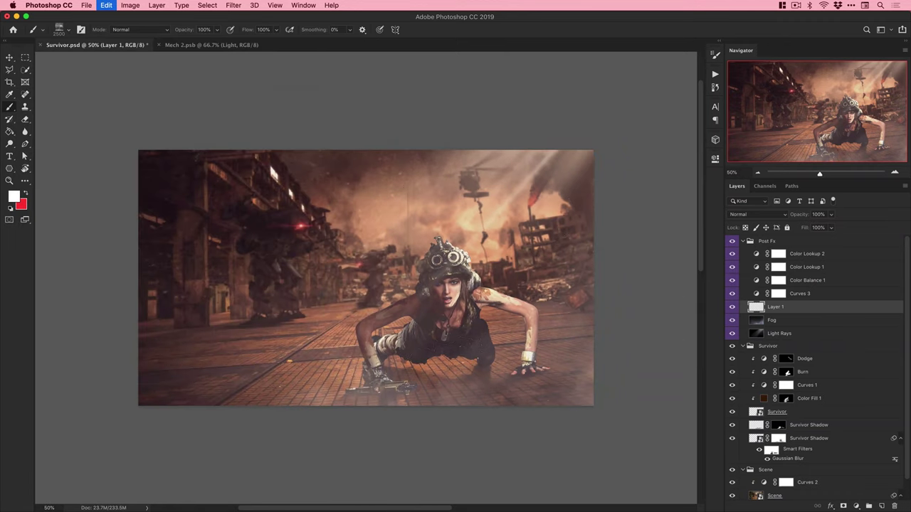
{"action": "left_click", "coordinate": [266, 252]}
{"action": "key", "text": "super+z"}
Open the Scene smart object's contents, Mech 2.psb, and add a new layer above the Sand layer.
{"action": "scroll", "coordinate": [812, 418], "scroll_direction": "down", "scroll_amount": 2}
{"action": "double_click", "coordinate": [755, 474]}
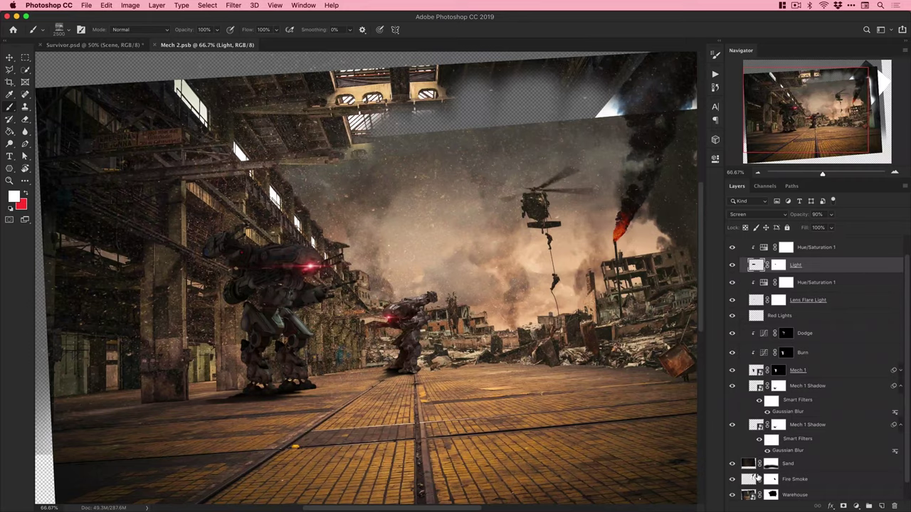
{"action": "left_click", "coordinate": [796, 466]}
{"action": "left_click", "coordinate": [830, 481]}
{"action": "left_click", "coordinate": [845, 461]}
{"action": "scroll", "coordinate": [845, 460], "scroll_direction": "down", "scroll_amount": 2}
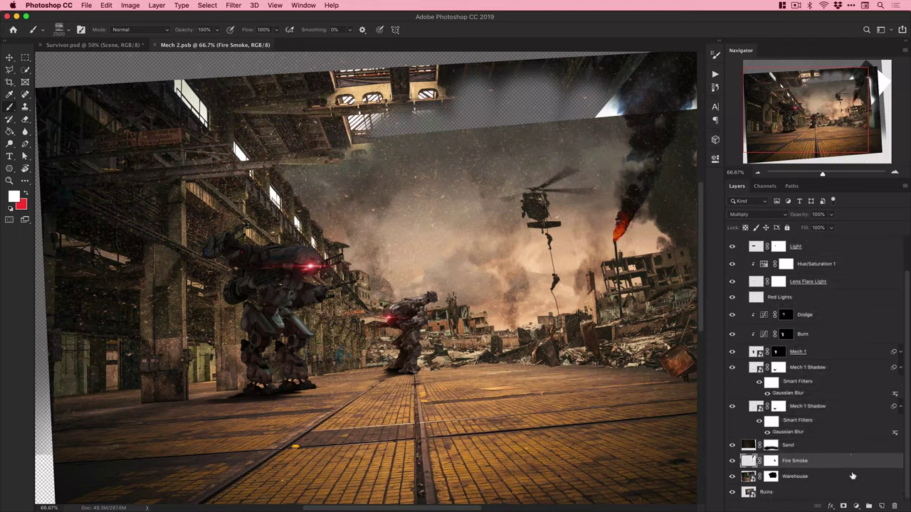
{"action": "left_click", "coordinate": [882, 506]}
Stamp white fog across the warehouse scene on the topmost layer at 80% opacity, save, and check it in Survivor.psd.
{"action": "key", "text": "super+minus"}
{"action": "key", "text": "ctrl+minus"}
{"action": "key", "text": "ctrl+minus"}
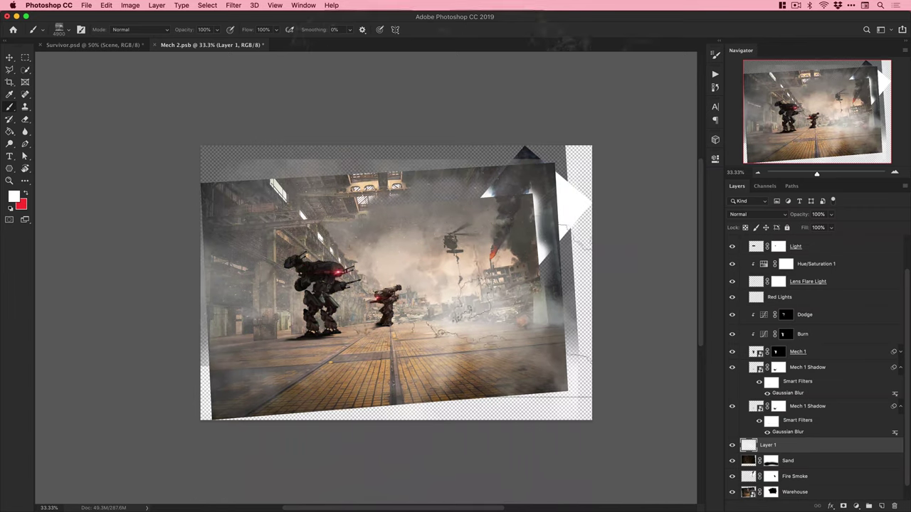
{"action": "key", "text": "v"}
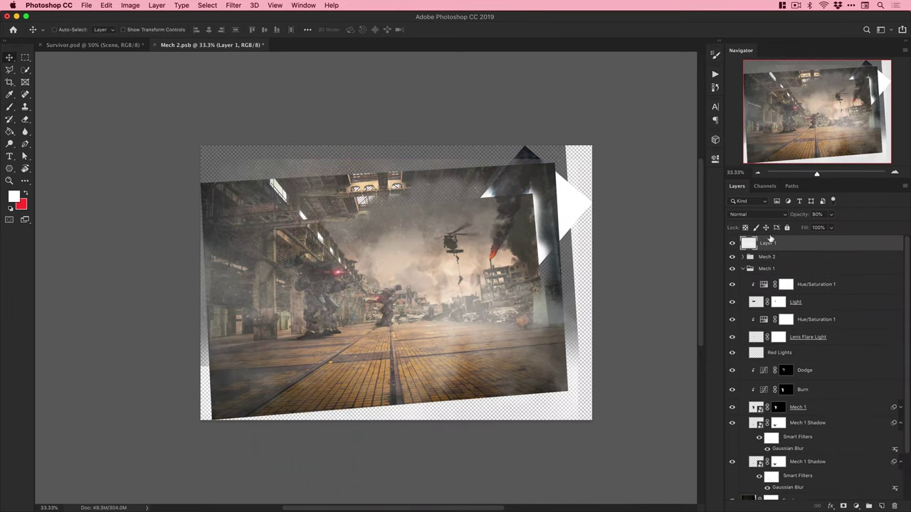
{"action": "key", "text": "ctrl+s"}
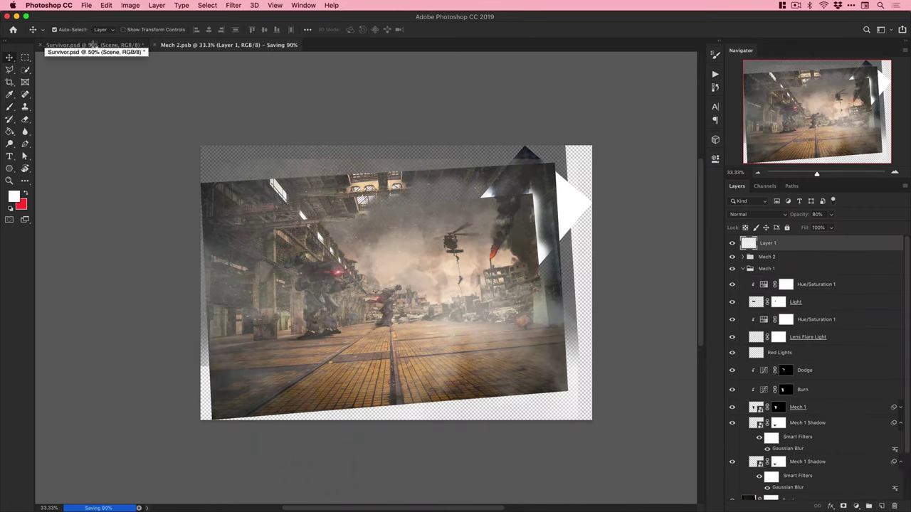
{"action": "left_click", "coordinate": [92, 44]}
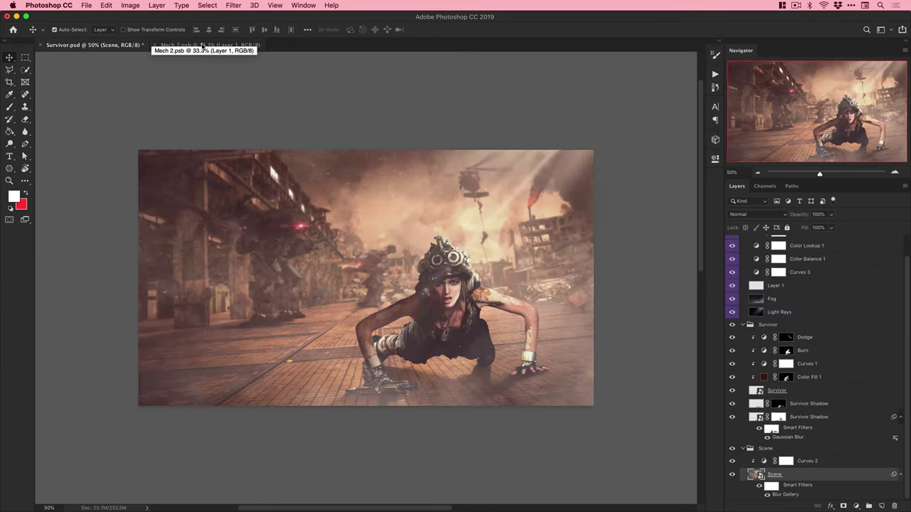
Rename the top layer of Mech 2.psb as Fog, collapse the Mech 1 group and return to Survivor.psd.
{"action": "left_click", "coordinate": [205, 44]}
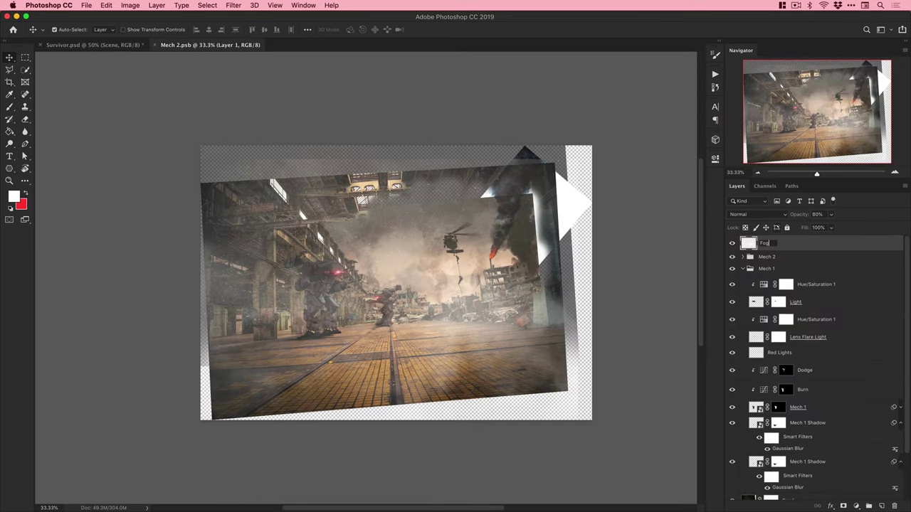
{"action": "key", "text": "super+equal"}
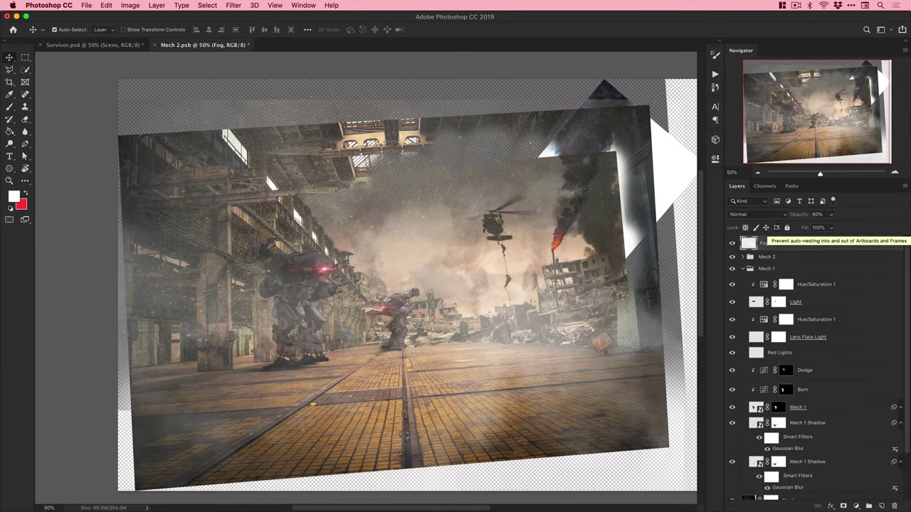
{"action": "left_click", "coordinate": [742, 269]}
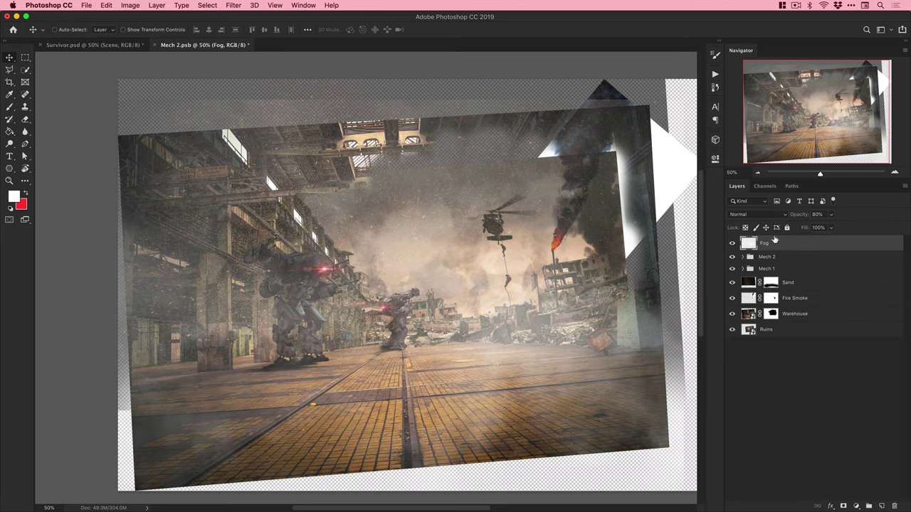
{"action": "left_click", "coordinate": [93, 45]}
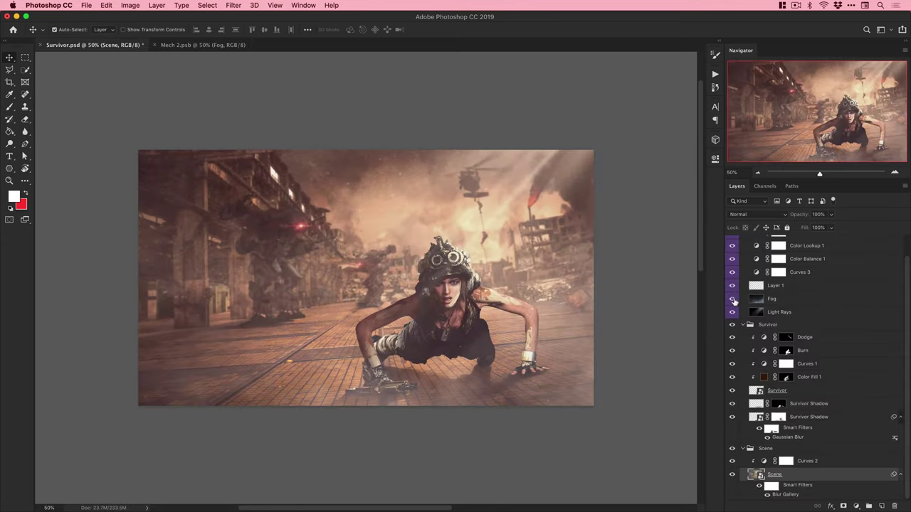
Reduce the Fog layer's opacity in Survivor.psd to 50%, compare it on and off, and save the composite.
{"action": "left_click", "coordinate": [732, 299]}
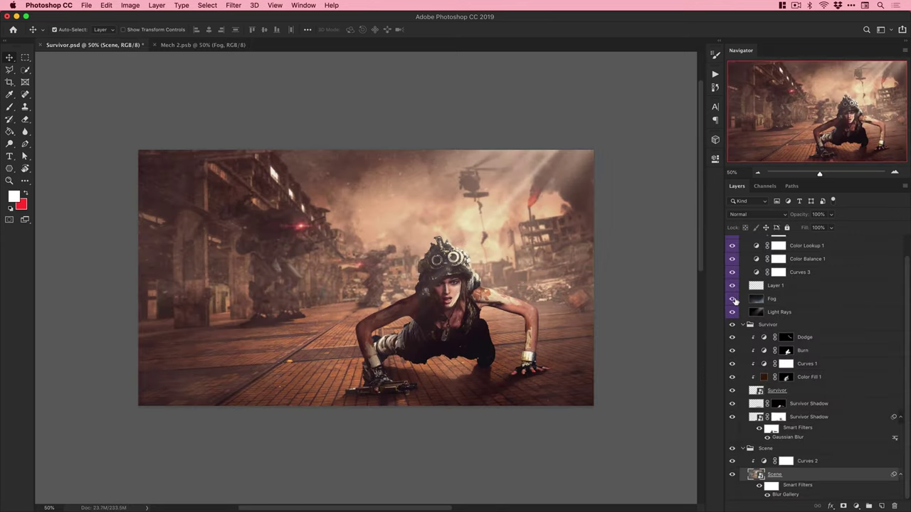
{"action": "left_click", "coordinate": [732, 299]}
{"action": "left_click", "coordinate": [774, 301]}
{"action": "key", "text": "5"}
{"action": "left_click", "coordinate": [732, 300]}
{"action": "left_click", "coordinate": [730, 298]}
{"action": "key", "text": "super+plus"}
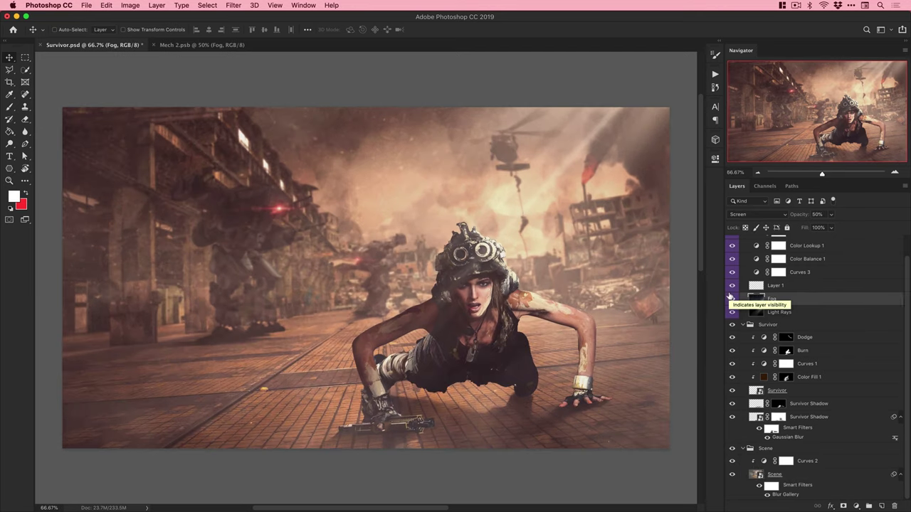
{"action": "key", "text": "super+s"}
Add a Color Balance adjustment above Color Lookup 2 with midtones at -5 Cyan-Red and -11 Yellow-Blue.
{"action": "scroll", "coordinate": [775, 285], "scroll_direction": "up", "scroll_amount": 2}
{"action": "left_click", "coordinate": [819, 254]}
{"action": "left_click", "coordinate": [856, 506]}
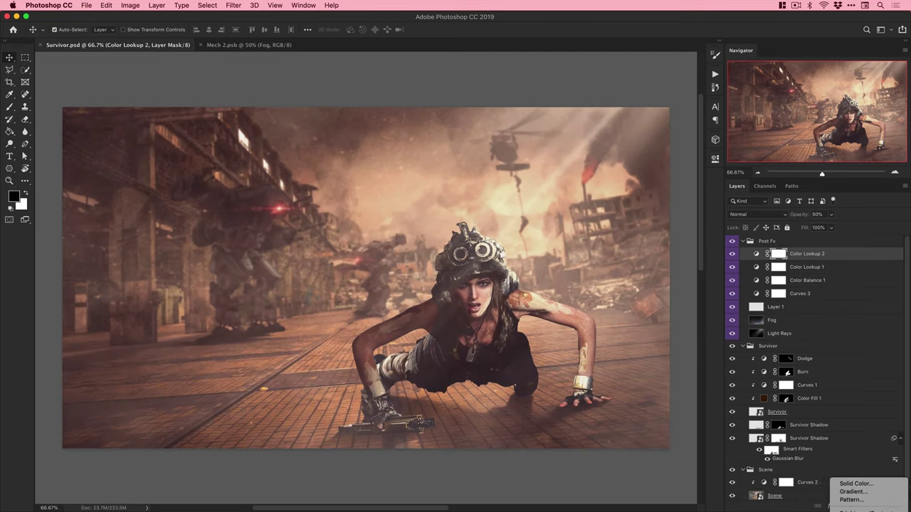
{"action": "left_click", "coordinate": [852, 488]}
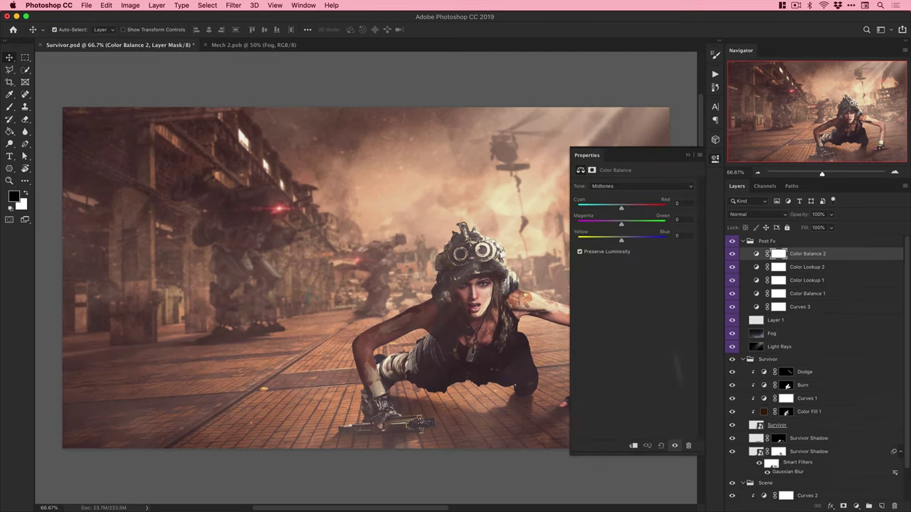
Adjust the new Color Balance's shadows and highlights, with highlights at +3 Cyan-Red, and compare the image without it.
{"action": "left_click", "coordinate": [621, 187]}
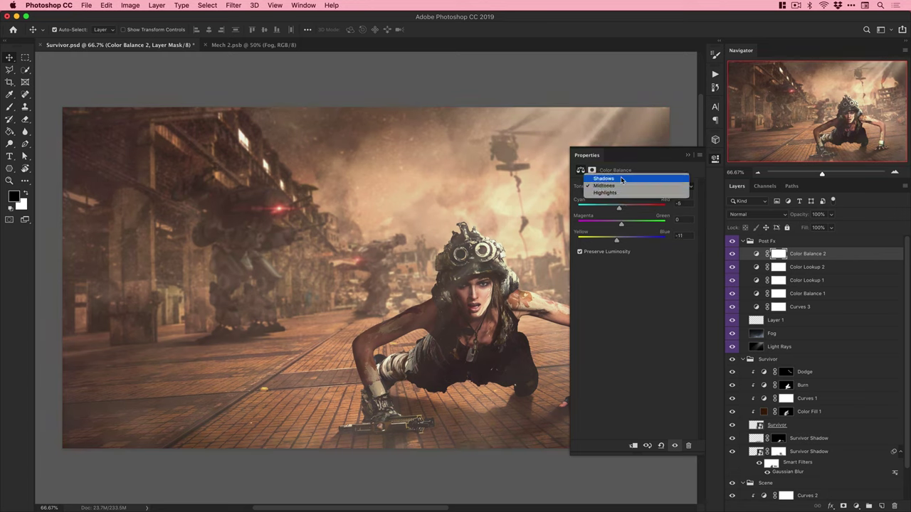
{"action": "left_click", "coordinate": [620, 179]}
{"action": "left_click_drag", "start_coordinate": [616, 208], "coordinate": [624, 209]}
{"action": "left_click", "coordinate": [626, 187]}
{"action": "left_click", "coordinate": [626, 203]}
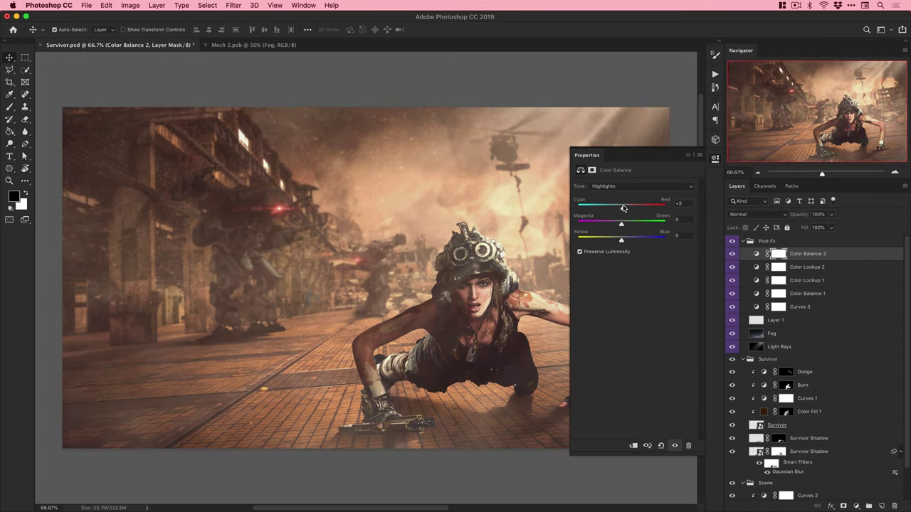
{"action": "left_click_drag", "start_coordinate": [617, 240], "coordinate": [623, 243]}
{"action": "left_click", "coordinate": [731, 255]}
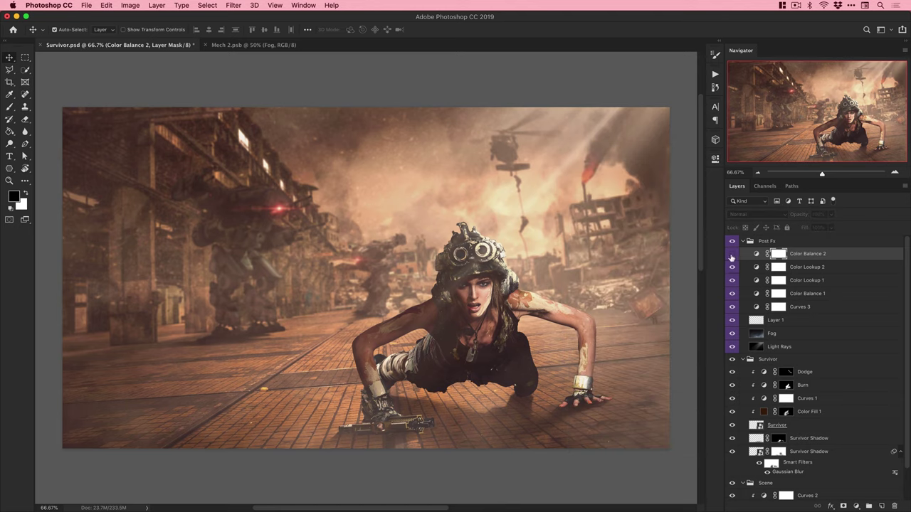
Switch to Mech 2.psb and add a new layer directly above the Mech 1 group for brush painting.
{"action": "left_click", "coordinate": [259, 47]}
{"action": "left_click", "coordinate": [335, 316], "text": "super"}
{"action": "left_click", "coordinate": [335, 317], "text": "super"}
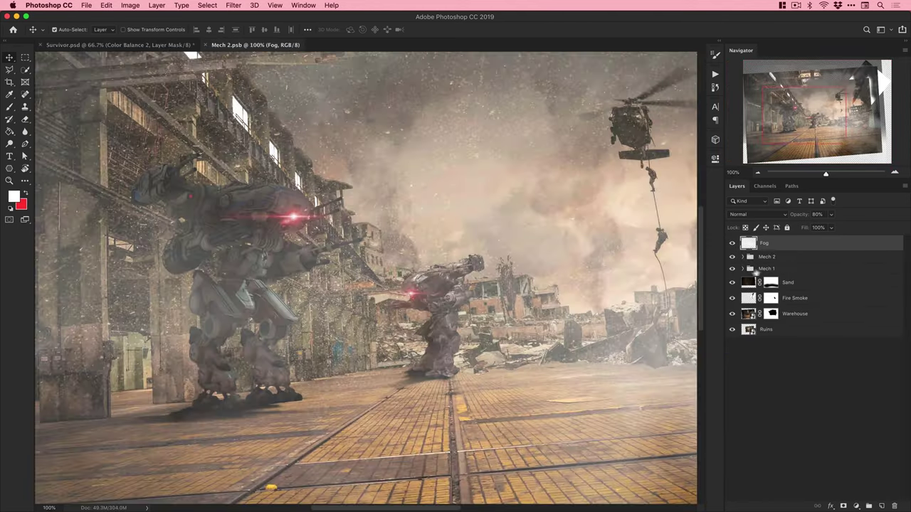
{"action": "left_click", "coordinate": [772, 271]}
{"action": "left_click", "coordinate": [844, 506]}
{"action": "key", "text": "super+shift+alt+n"}
{"action": "key", "text": "b"}
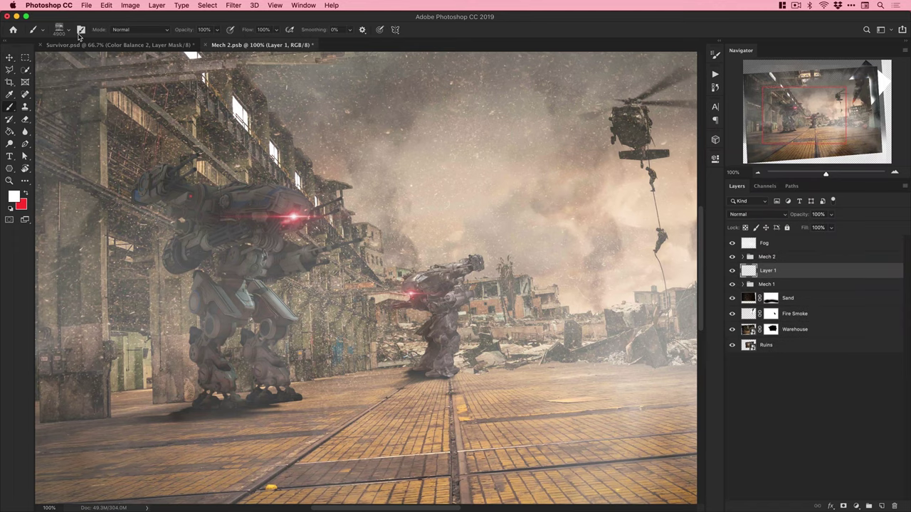
Choose a grungy texture brush, test it, and stamp black grime over the large mech at 1800 px.
{"action": "left_click", "coordinate": [65, 30]}
{"action": "left_click", "coordinate": [489, 258]}
{"action": "key", "text": "super+z"}
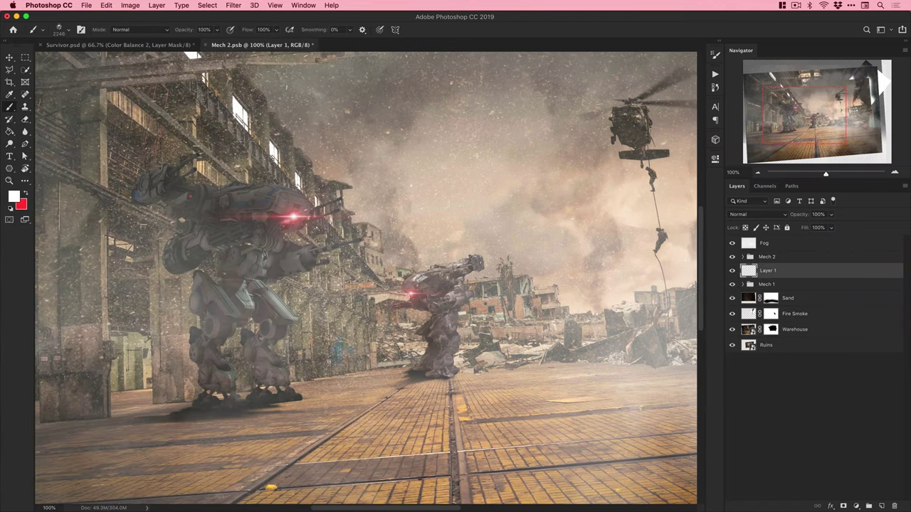
{"action": "key", "text": "x"}
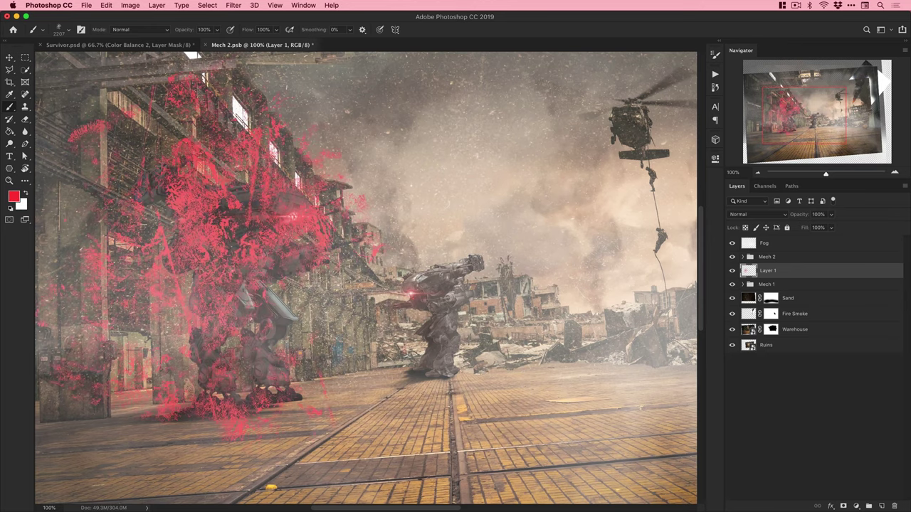
{"action": "key", "text": "d"}
{"action": "key", "text": "bracketleft"}
{"action": "key", "text": "bracketleft"}
{"action": "left_click", "coordinate": [234, 269]}
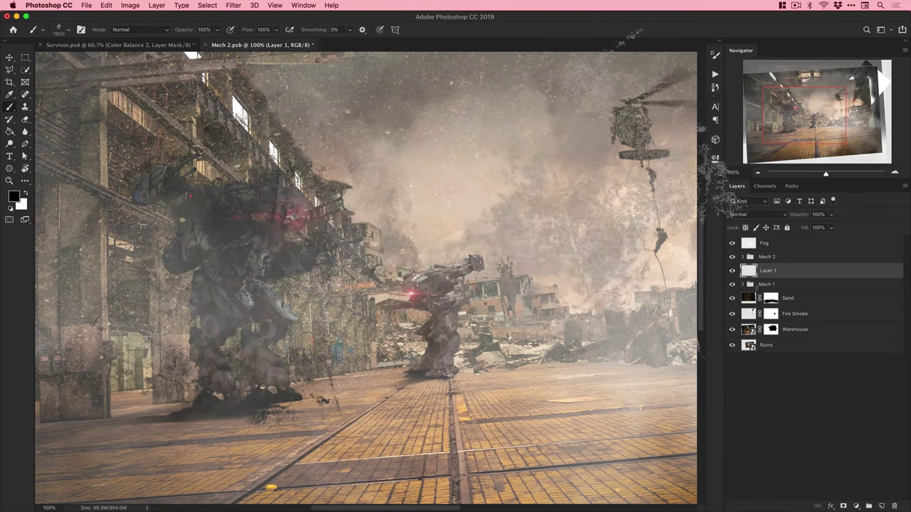
Clip the grime layer directly above the Mech 1 layer inside its group and set its blend mode to Soft Light.
{"action": "right_click", "coordinate": [782, 271]}
{"action": "left_click", "coordinate": [733, 336]}
{"action": "left_click", "coordinate": [756, 215]}
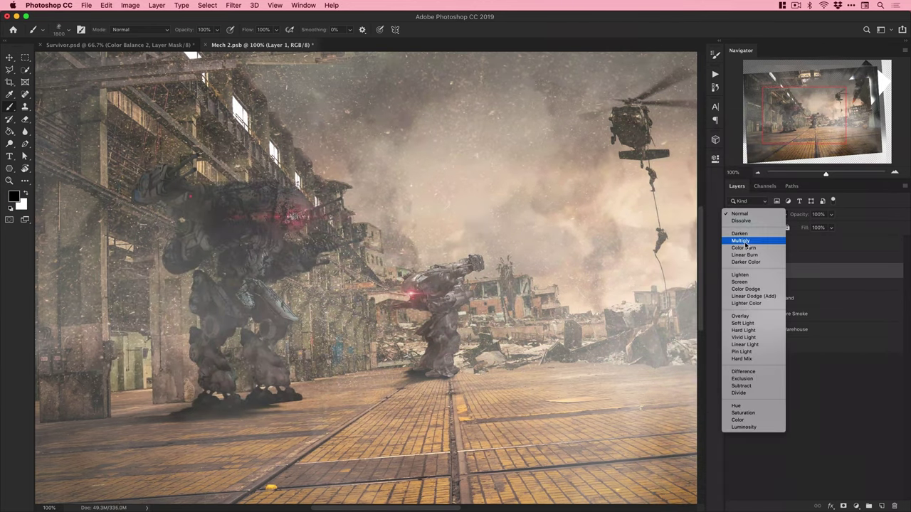
{"action": "left_click", "coordinate": [740, 240]}
{"action": "left_click", "coordinate": [743, 284]}
{"action": "left_click_drag", "start_coordinate": [783, 369], "coordinate": [793, 370]}
{"action": "mouse_move", "coordinate": [797, 423]}
{"action": "left_mouse_down"}
{"action": "mouse_move", "coordinate": [820, 421]}
{"action": "mouse_move", "coordinate": [812, 417]}
{"action": "left_mouse_up"}
{"action": "left_click", "coordinate": [754, 215]}
{"action": "left_click", "coordinate": [740, 297]}
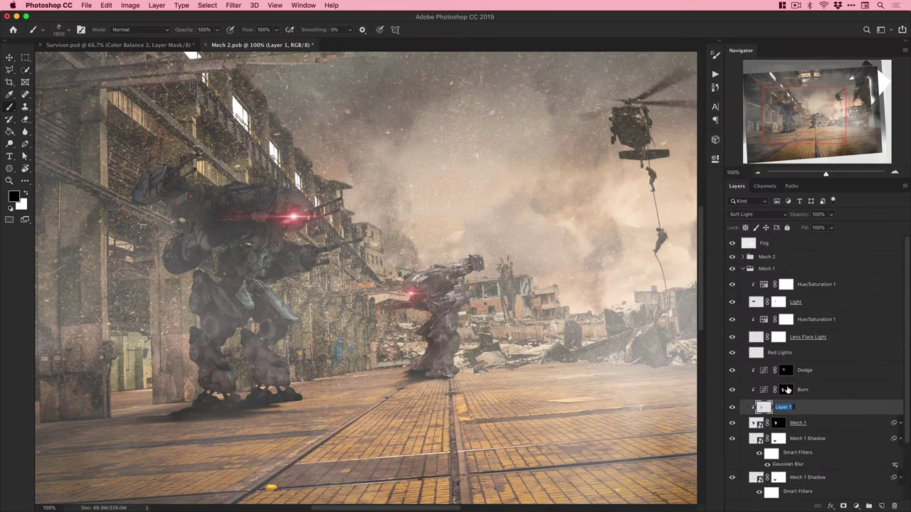
Rename the grime layer above Mech 1 as Texture and set its opacity to 70%.
{"action": "key", "text": "Return"}
{"action": "key", "text": "v"}
{"action": "key", "text": "7"}
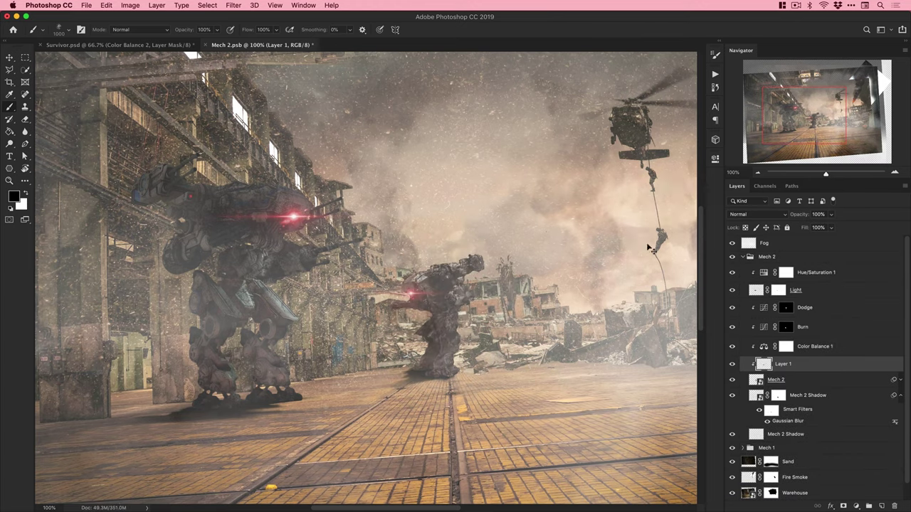
Set the clipped grime layer above Mech 2 to Soft Light at 50% opacity, name it Texture, and collapse the group.
{"action": "key", "text": "v"}
{"action": "left_click", "coordinate": [758, 214]}
{"action": "left_click", "coordinate": [747, 324]}
{"action": "key", "text": "5"}
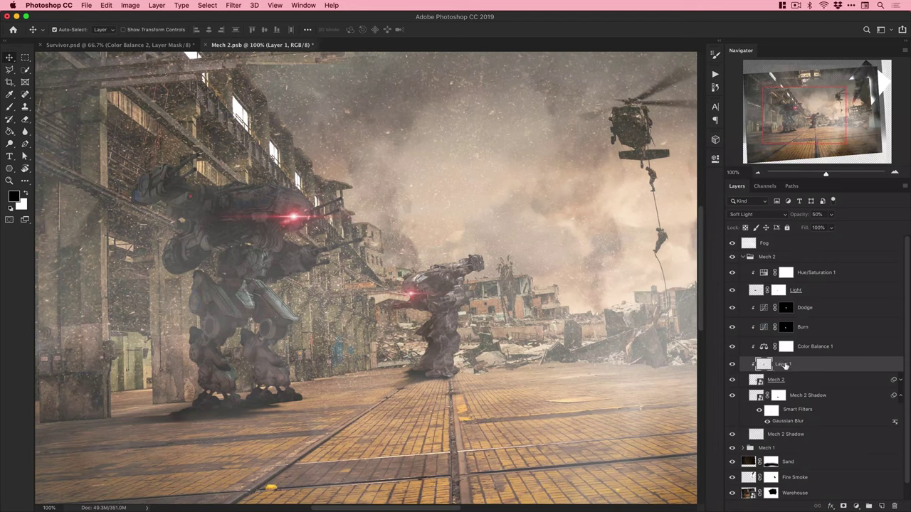
{"action": "left_click", "coordinate": [743, 257]}
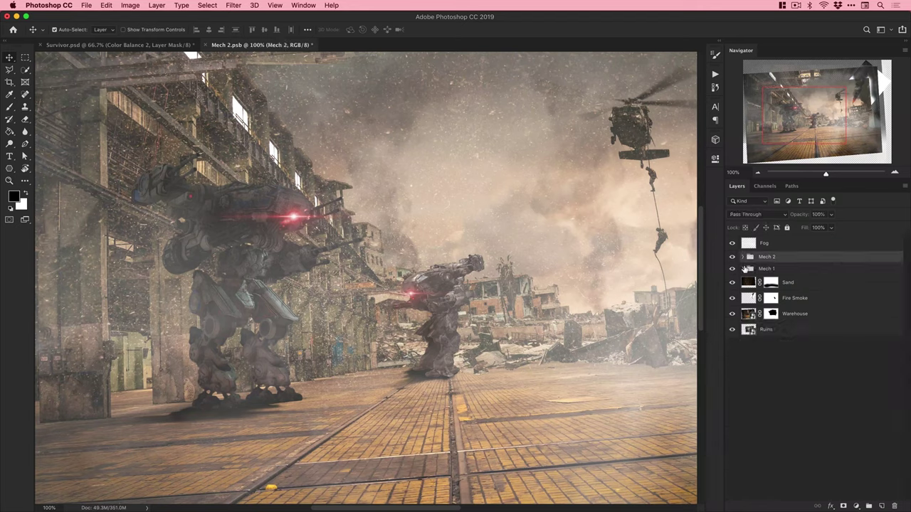
Save Mech 2.psb and switch to Survivor.psd to check the updated composite.
{"action": "key", "text": "ctrl+s"}
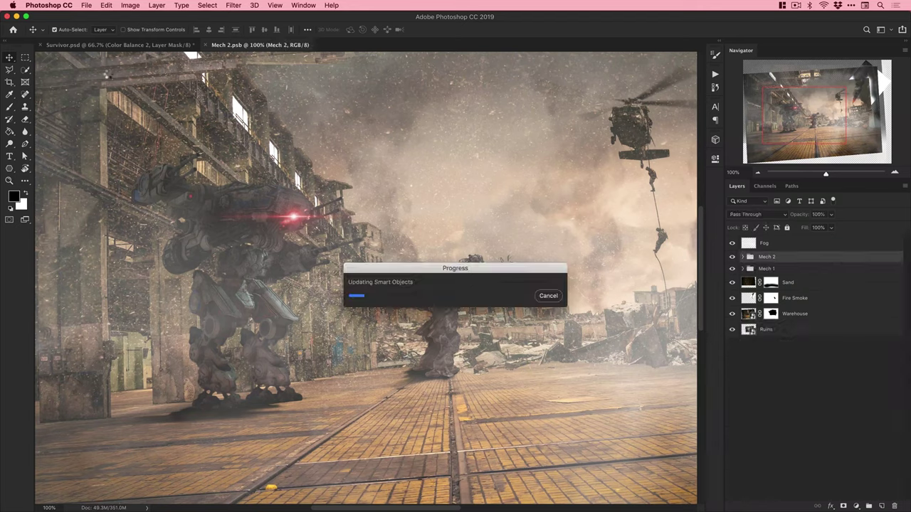
{"action": "left_click", "coordinate": [109, 46]}
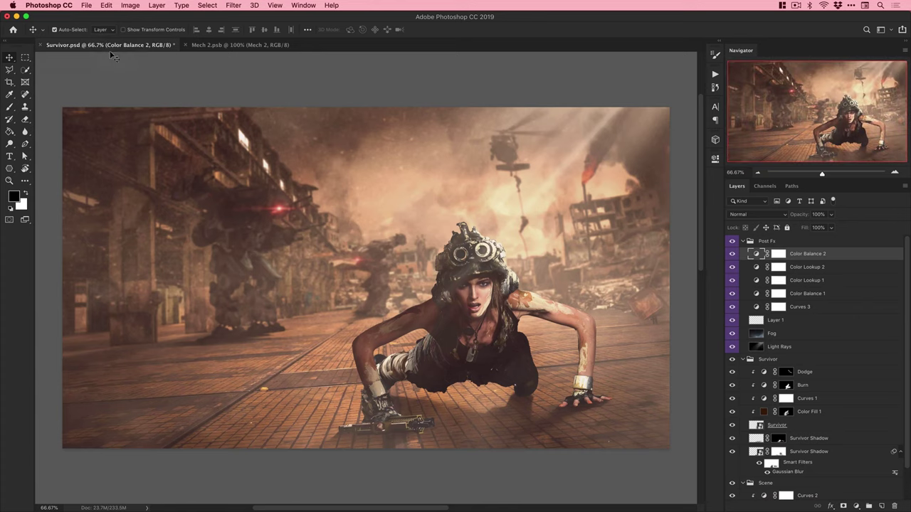
{"action": "left_click", "coordinate": [856, 506]}
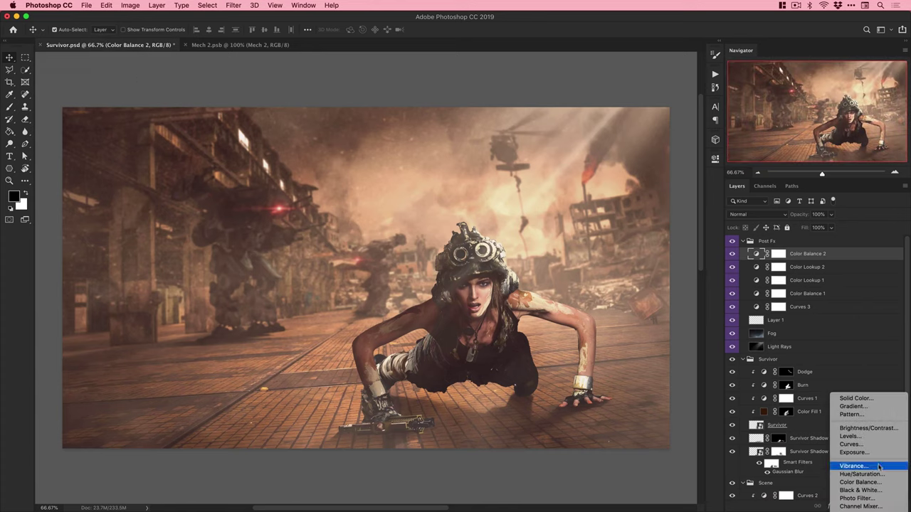
Return to Mech 2.psb and raise the curve of the Dodge adjustment in the Mech 1 group slightly.
{"action": "left_click", "coordinate": [240, 45]}
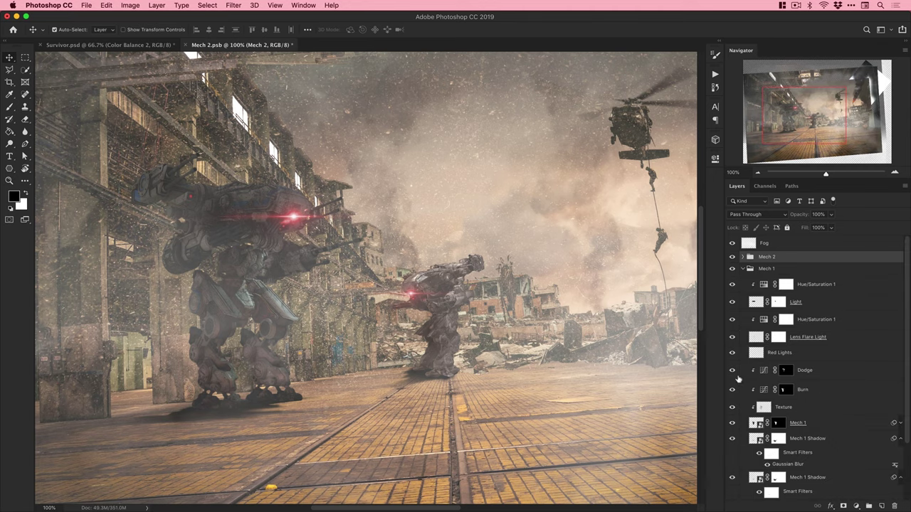
{"action": "double_click", "coordinate": [764, 370]}
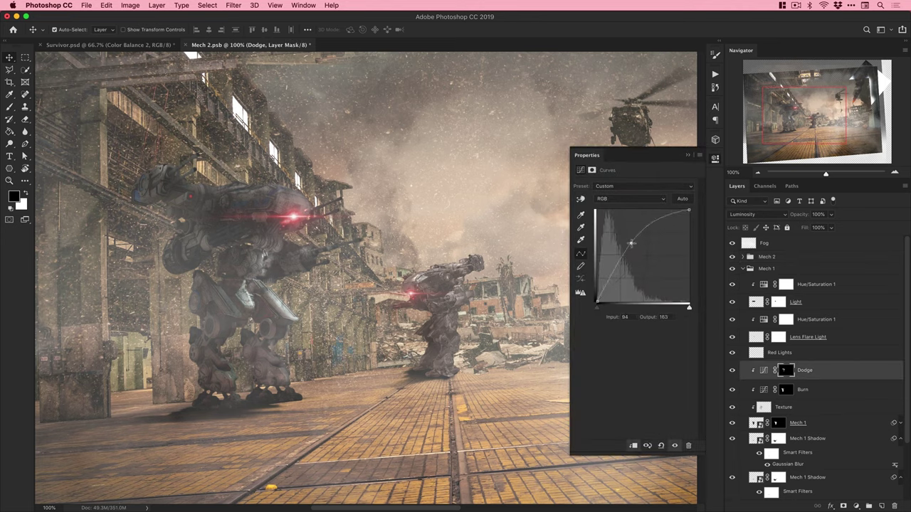
{"action": "mouse_move", "coordinate": [628, 241]}
{"action": "left_mouse_down"}
{"action": "mouse_move", "coordinate": [618, 234]}
{"action": "mouse_move", "coordinate": [629, 237]}
{"action": "left_mouse_up"}
{"action": "left_click", "coordinate": [688, 155]}
Open the Dodge curve in the Mech 2 group for adjustment and save Mech 2.psb.
{"action": "left_click", "coordinate": [742, 269]}
{"action": "left_click", "coordinate": [742, 257]}
{"action": "double_click", "coordinate": [764, 308]}
{"action": "left_click", "coordinate": [713, 161]}
{"action": "key", "text": "super+s"}
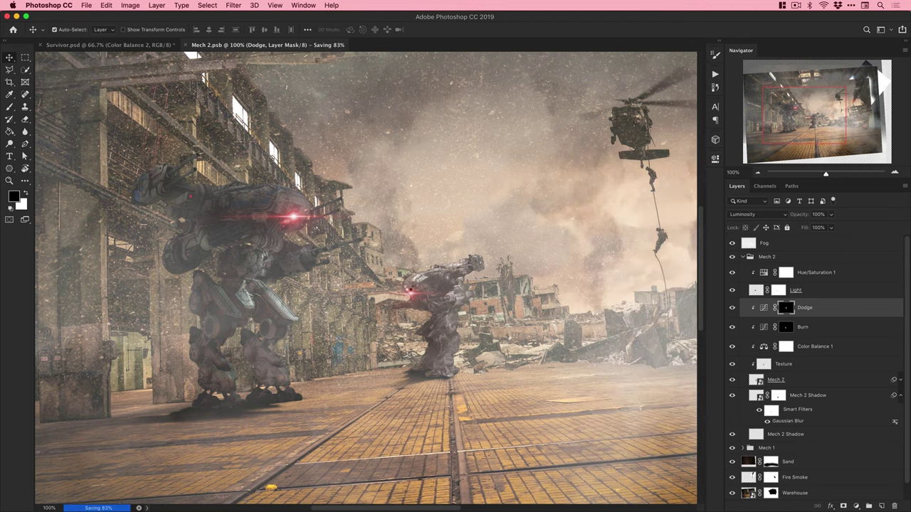
Choose brush 8 from the 45 Broken Glass Photoshop Stamp Brushes Vol. 2 set at 2500 px.
{"action": "key", "text": "b"}
{"action": "left_click", "coordinate": [68, 30]}
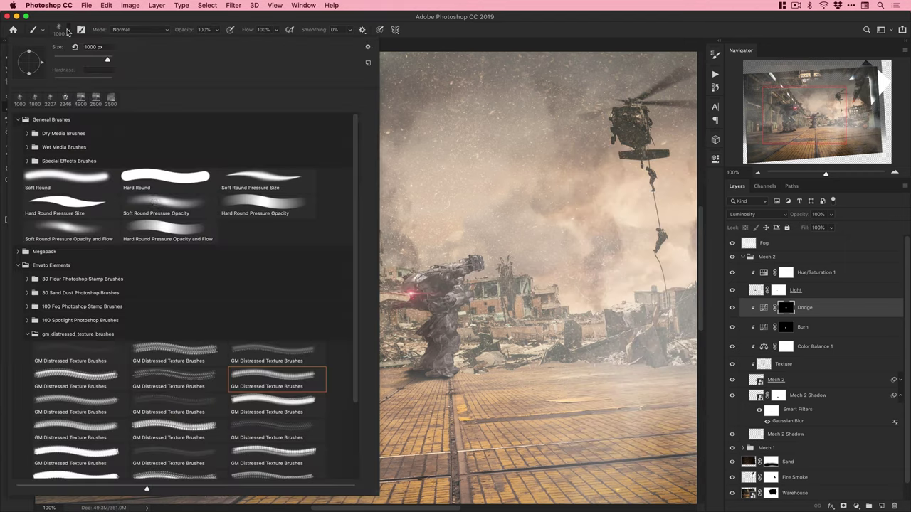
{"action": "left_click", "coordinate": [153, 203]}
{"action": "key", "text": "Return"}
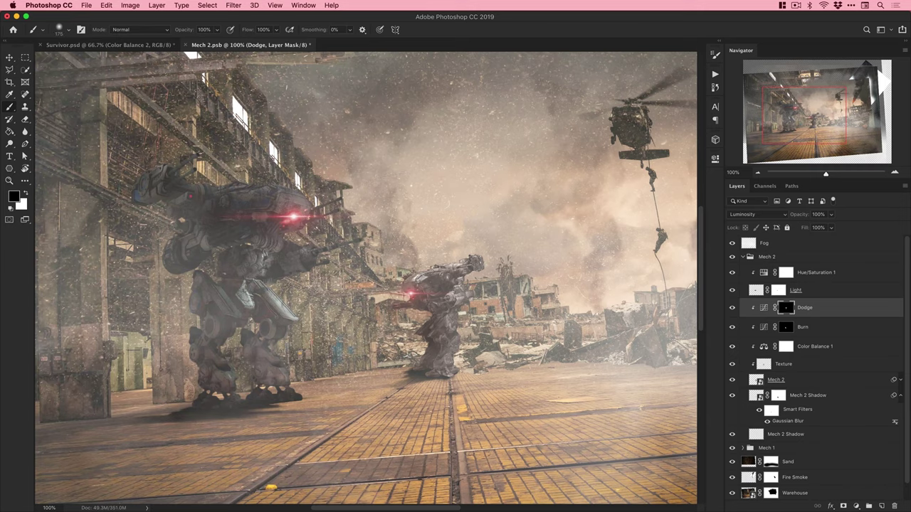
{"action": "left_click", "coordinate": [68, 30]}
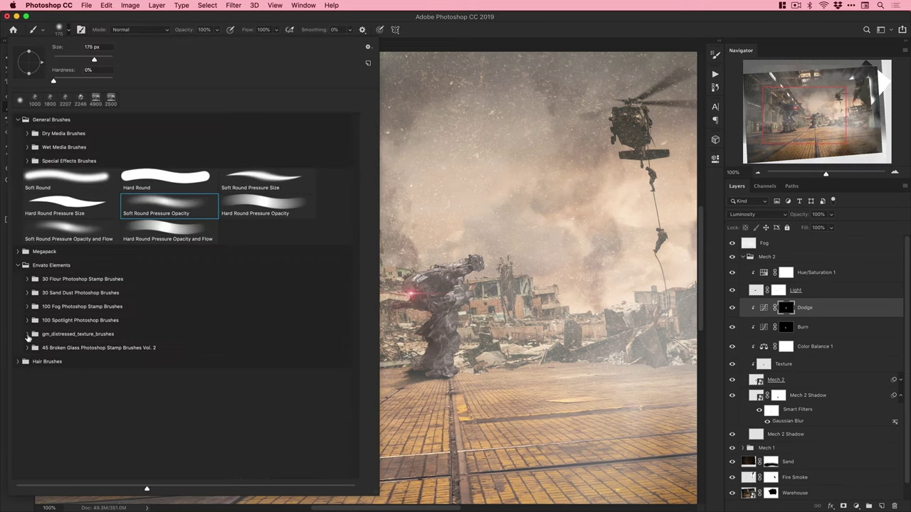
{"action": "left_click", "coordinate": [27, 348]}
{"action": "left_click", "coordinate": [179, 418]}
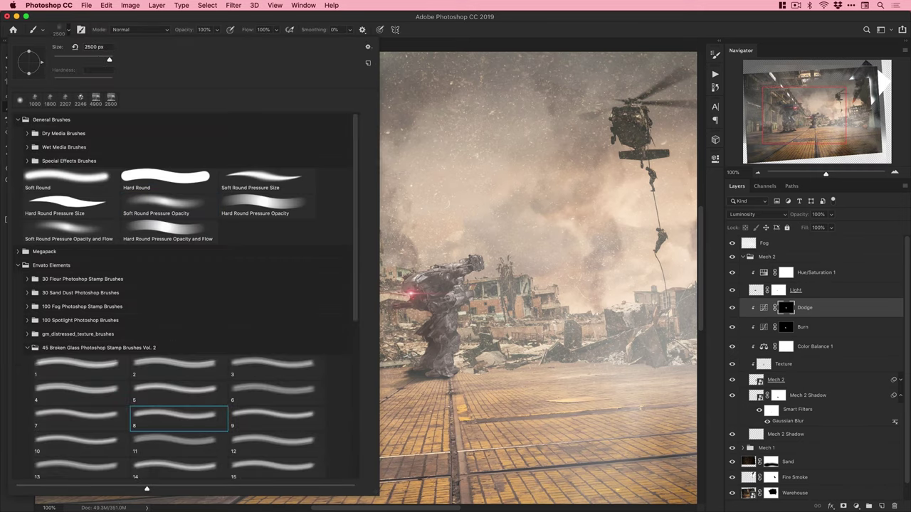
{"action": "key", "text": "Return"}
Add a new layer above Fog and stamp black glass shards over the middle of the scene.
{"action": "left_click", "coordinate": [765, 245]}
{"action": "key", "text": "alt+shift+super+n"}
{"action": "left_click", "coordinate": [437, 304]}
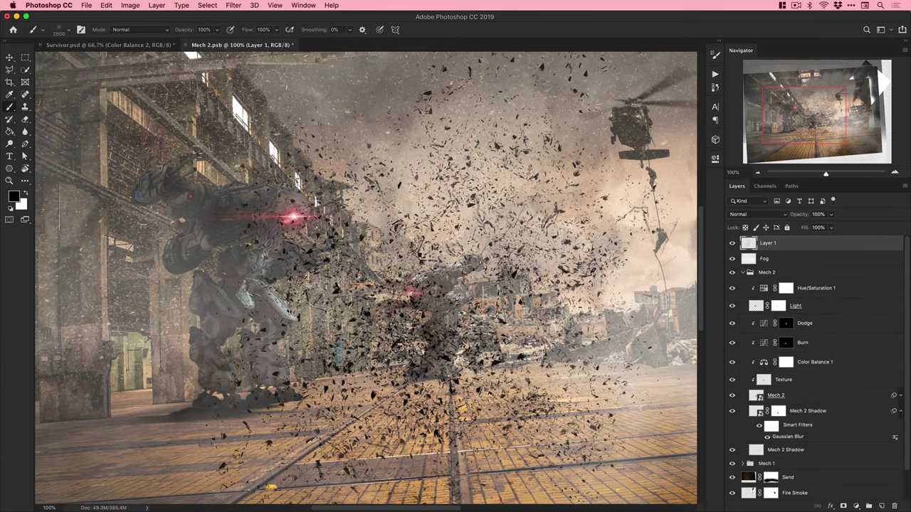
Scale the glass shards to about 46% width and 15% height and place them at the large mech's feet.
{"action": "key", "text": "super+minus"}
{"action": "key", "text": "super+t"}
{"action": "left_click_drag", "start_coordinate": [588, 96], "coordinate": [401, 308]}
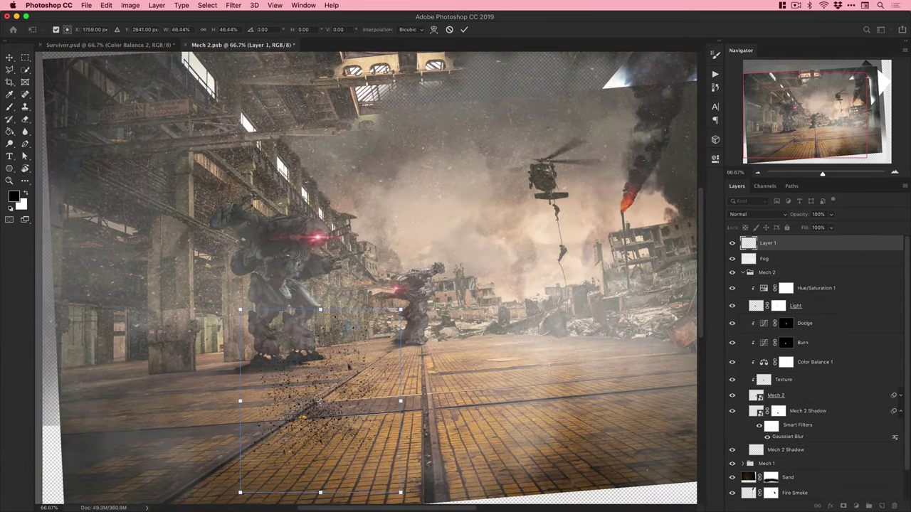
{"action": "left_click_drag", "start_coordinate": [353, 383], "coordinate": [345, 322]}
{"action": "left_click_drag", "start_coordinate": [312, 246], "coordinate": [314, 307]}
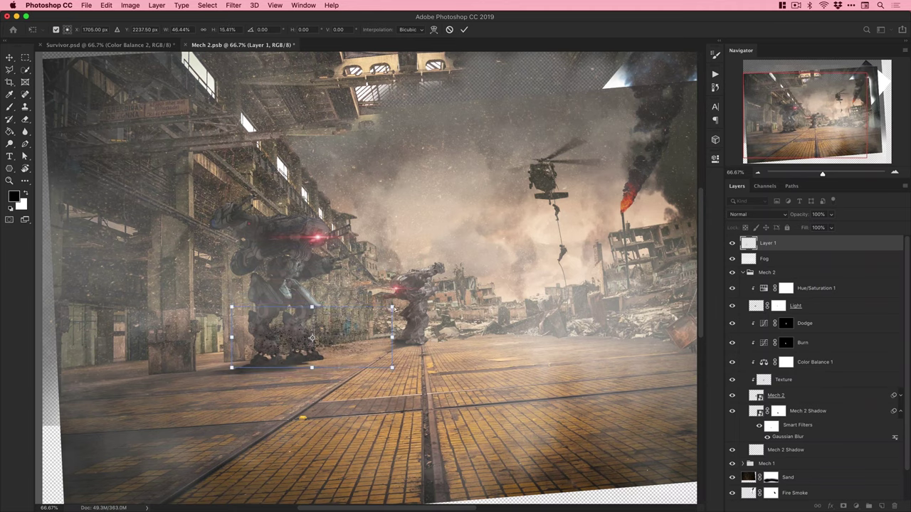
Skew, widen and reposition the glass shards so they lie flat on the floor in perspective in front of the large mech.
{"action": "left_click_drag", "start_coordinate": [393, 306], "coordinate": [427, 305]}
{"action": "left_click_drag", "start_coordinate": [234, 307], "coordinate": [285, 305]}
{"action": "left_click_drag", "start_coordinate": [399, 309], "coordinate": [363, 365]}
{"action": "left_click_drag", "start_coordinate": [356, 423], "coordinate": [366, 423]}
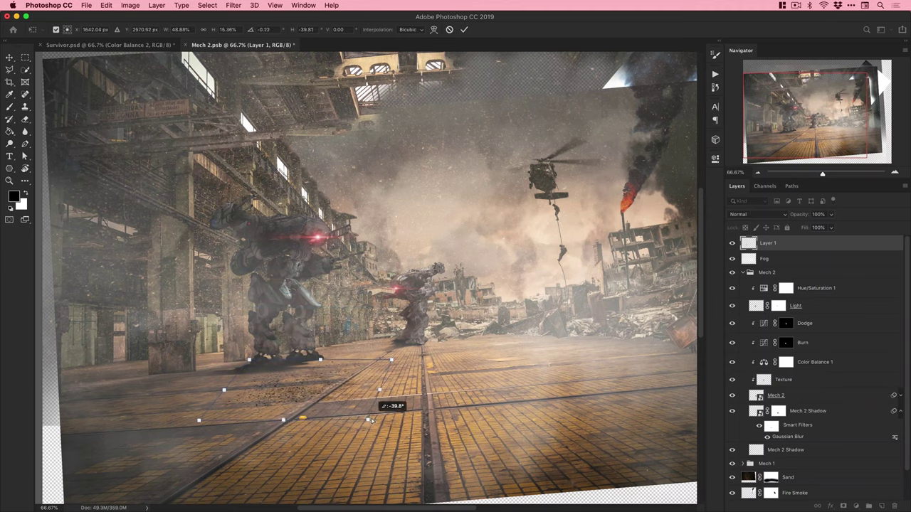
{"action": "left_click_drag", "start_coordinate": [197, 425], "coordinate": [130, 425]}
{"action": "left_click_drag", "start_coordinate": [392, 360], "coordinate": [391, 338]}
{"action": "left_click_drag", "start_coordinate": [130, 425], "coordinate": [126, 411]}
{"action": "key", "text": "Return"}
Add a Bevel & Emboss effect to the shards: Emboss style, Smooth technique, 136% depth, 1 px size, 18% highlight opacity; compare with preview off.
{"action": "right_click", "coordinate": [786, 244]}
{"action": "left_click", "coordinate": [715, 166]}
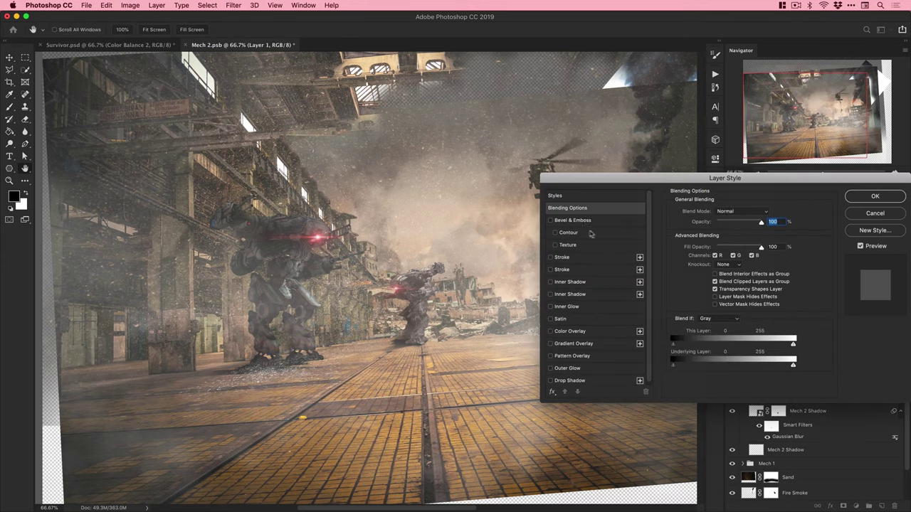
{"action": "left_click", "coordinate": [572, 220]}
{"action": "key", "text": "super+plus"}
{"action": "key", "text": "super+plus"}
{"action": "left_click_drag", "start_coordinate": [206, 466], "coordinate": [395, 293]}
{"action": "left_click_drag", "start_coordinate": [716, 234], "coordinate": [717, 257]}
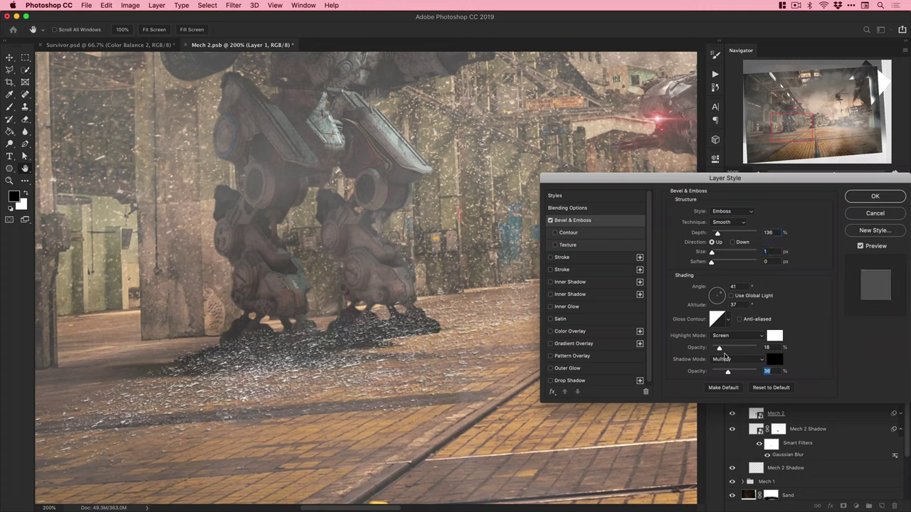
{"action": "left_click", "coordinate": [882, 247]}
{"action": "left_click", "coordinate": [883, 247]}
{"action": "left_click", "coordinate": [867, 199]}
Convert the glass shards layer to a Smart Object, try Lighter Color blending, and return it to Normal.
{"action": "right_click", "coordinate": [786, 247]}
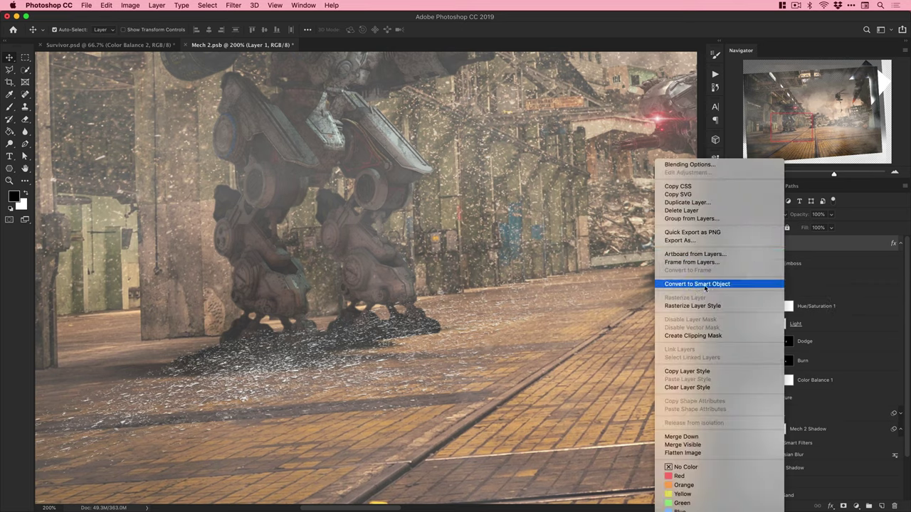
{"action": "left_click", "coordinate": [701, 284]}
{"action": "left_click", "coordinate": [753, 215]}
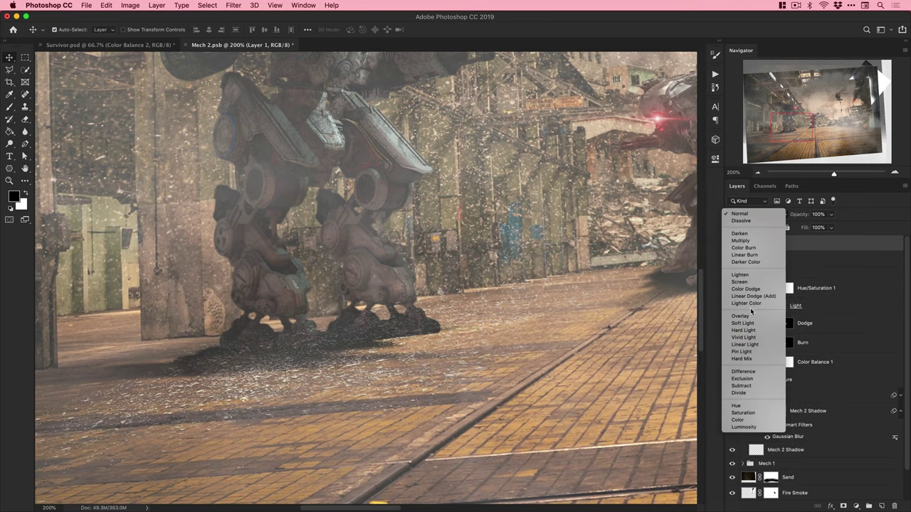
{"action": "left_click", "coordinate": [756, 303]}
{"action": "left_click", "coordinate": [753, 215]}
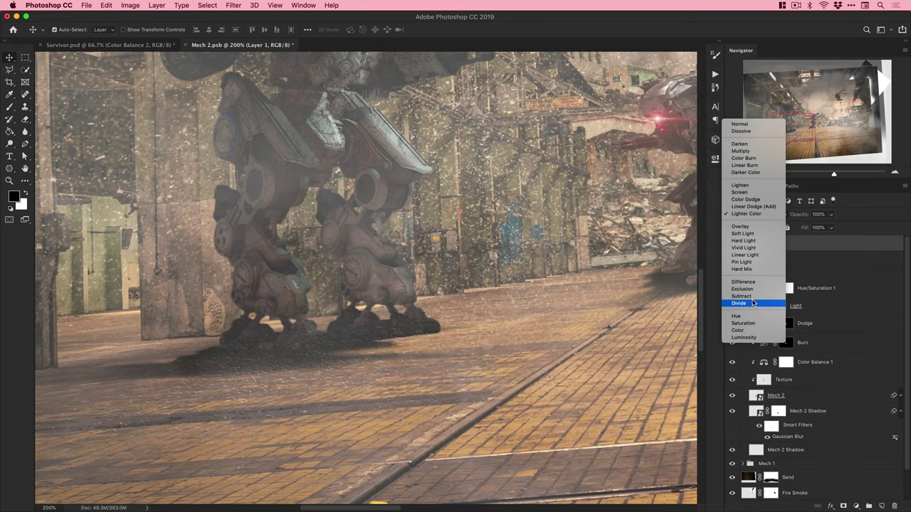
{"action": "left_click", "coordinate": [752, 127]}
Move the glass shards layer below the collapsed Mech 1 group and rename it Shattered Glass.
{"action": "key", "text": "super+minus"}
{"action": "key", "text": "super+minus"}
{"action": "left_click", "coordinate": [748, 272]}
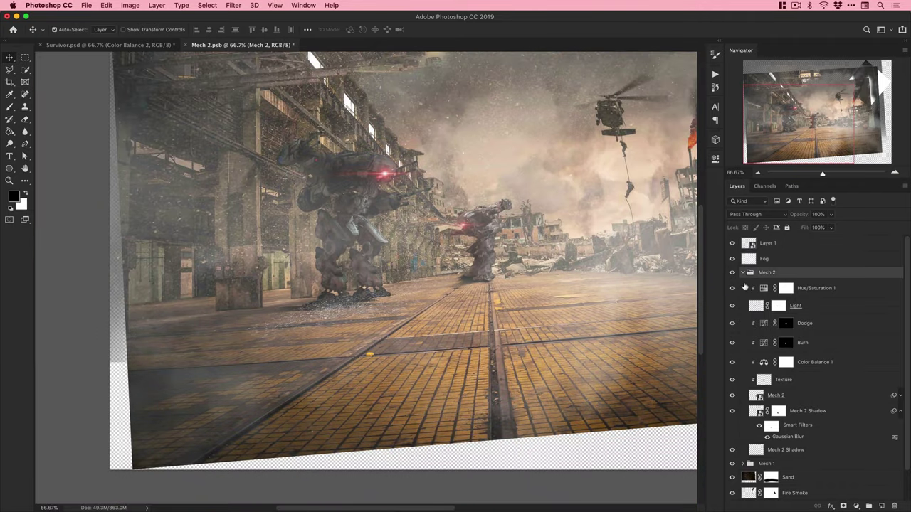
{"action": "left_click", "coordinate": [743, 273]}
{"action": "left_click", "coordinate": [743, 285]}
{"action": "left_click", "coordinate": [743, 285]}
{"action": "left_click_drag", "start_coordinate": [769, 244], "coordinate": [783, 292]}
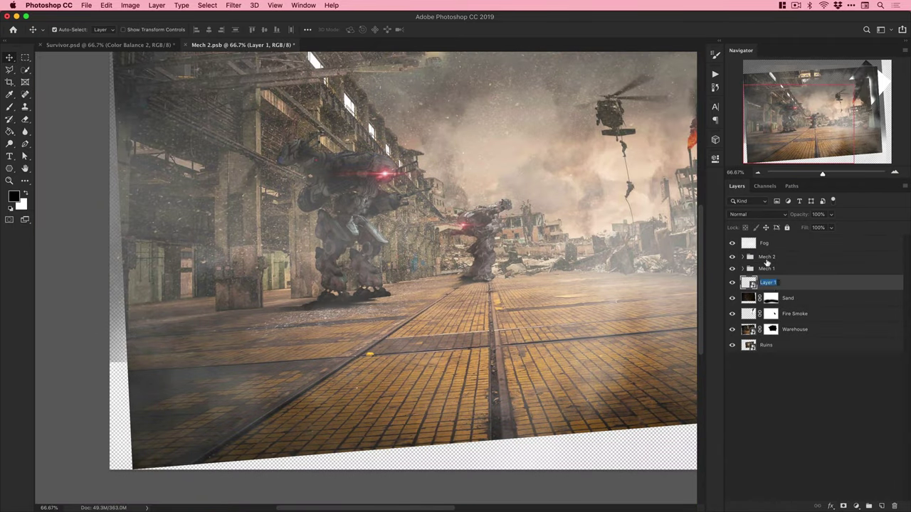
{"action": "type", "text": "Shattered Glass"}
{"action": "key", "text": "Return"}
Clip a colorizing Hue/Saturation adjustment to Shattered Glass with hue 35, saturation 76 and lightness -30.
{"action": "key", "text": "super+plus"}
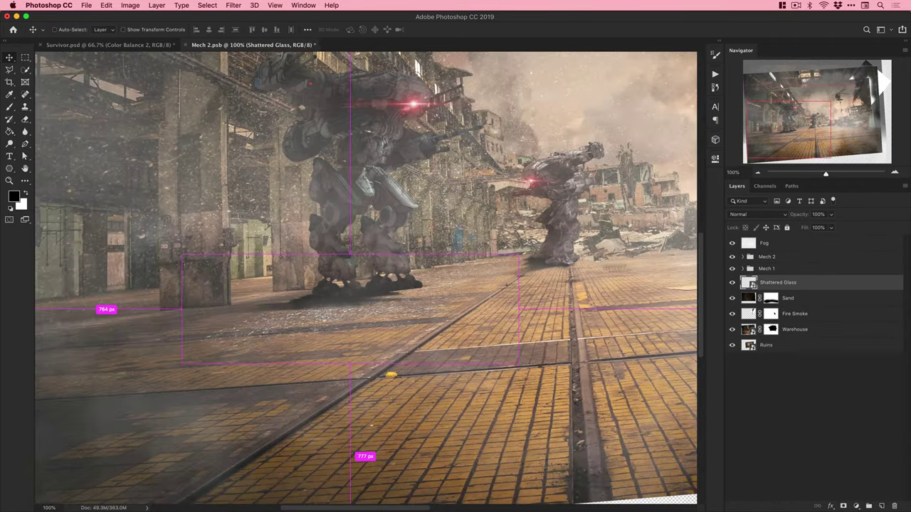
{"action": "left_click", "coordinate": [856, 506]}
{"action": "left_click", "coordinate": [858, 502]}
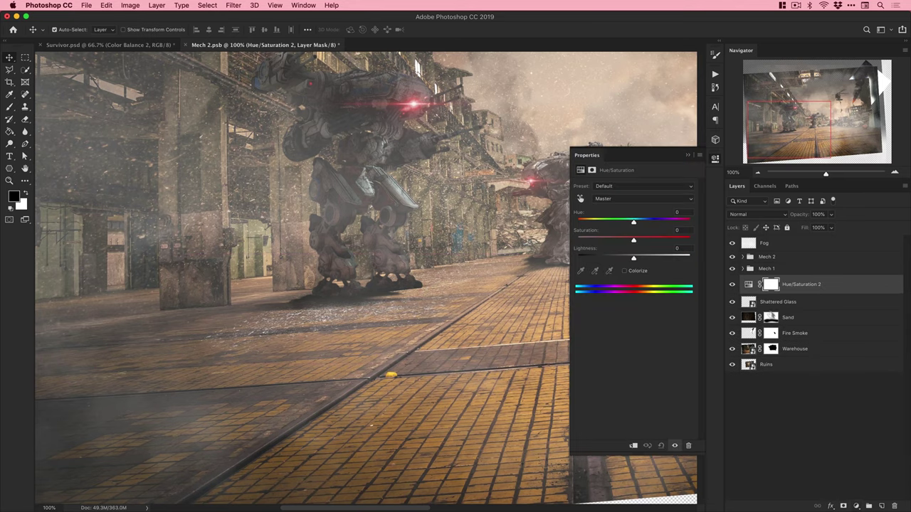
{"action": "left_click", "coordinate": [624, 271]}
{"action": "left_click_drag", "start_coordinate": [605, 241], "coordinate": [640, 242]}
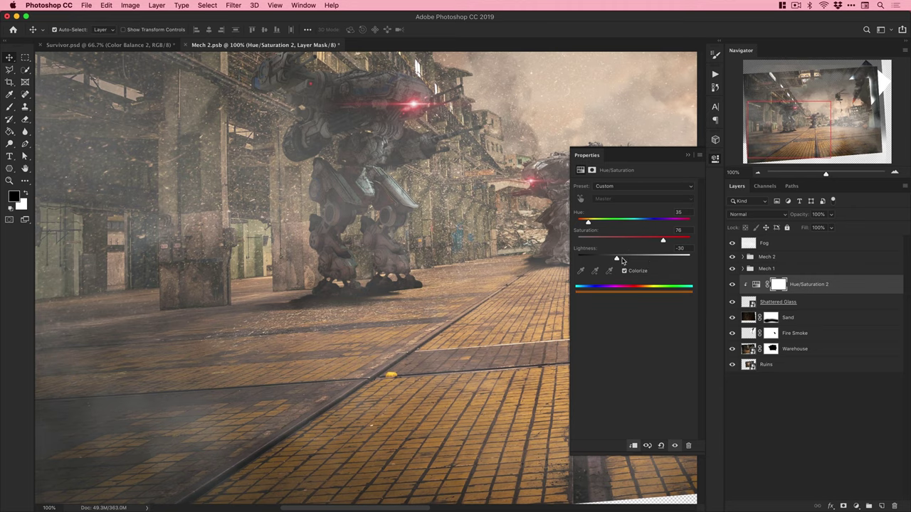
{"action": "left_click", "coordinate": [715, 159]}
Group the glass layer with its Hue/Saturation adjustment as Shattered Glass and compare the scene without the group.
{"action": "double_click", "coordinate": [785, 302]}
{"action": "left_click", "coordinate": [815, 285], "text": "super"}
{"action": "key", "text": "super+g"}
{"action": "double_click", "coordinate": [769, 281]}
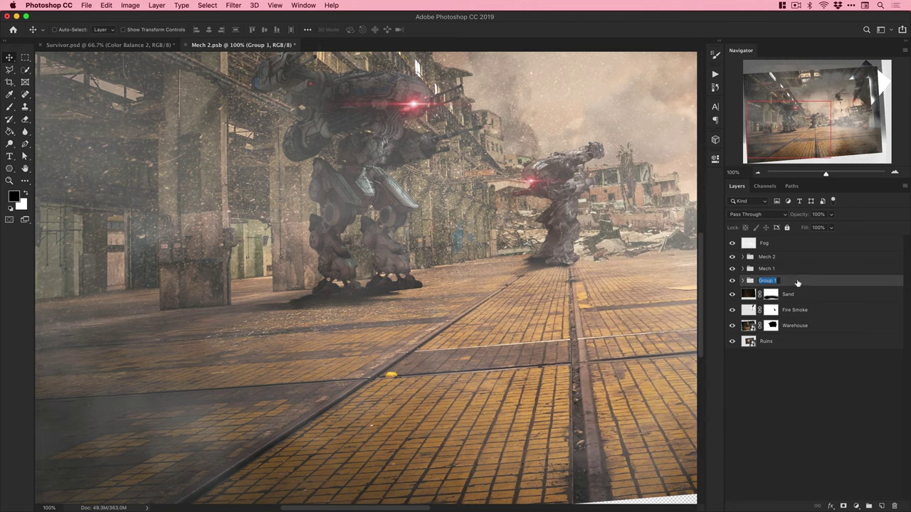
{"action": "left_click", "coordinate": [735, 281]}
{"action": "left_click", "coordinate": [734, 281]}
Shift the shattered glass slightly to the left, set the group's opacity to 90%, and save Mech 2.psb.
{"action": "key", "text": "super+t"}
{"action": "left_click_drag", "start_coordinate": [377, 320], "coordinate": [362, 321]}
{"action": "key", "text": "Return"}
{"action": "key", "text": "super+minus"}
{"action": "key", "text": "super+0"}
{"action": "left_click", "coordinate": [733, 281]}
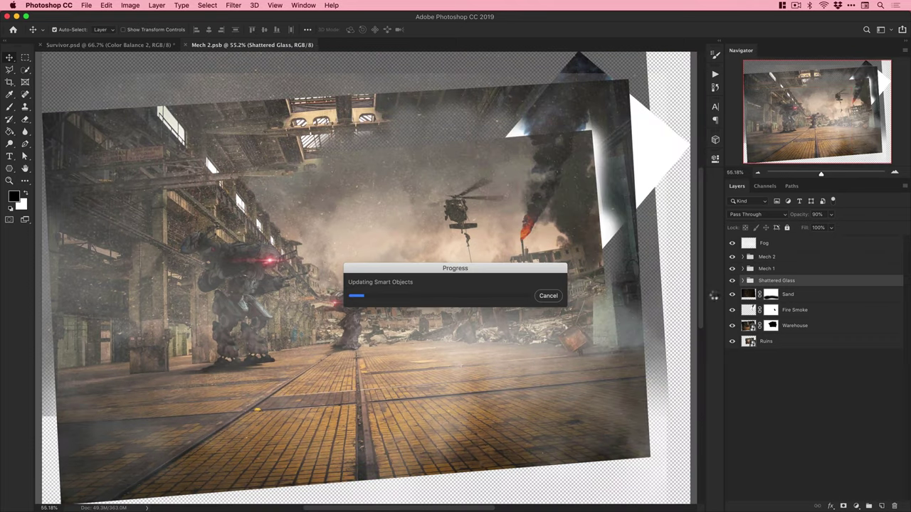
Switch to Survivor.psd, save it, and collapse the Post Fx group.
{"action": "left_click", "coordinate": [123, 45]}
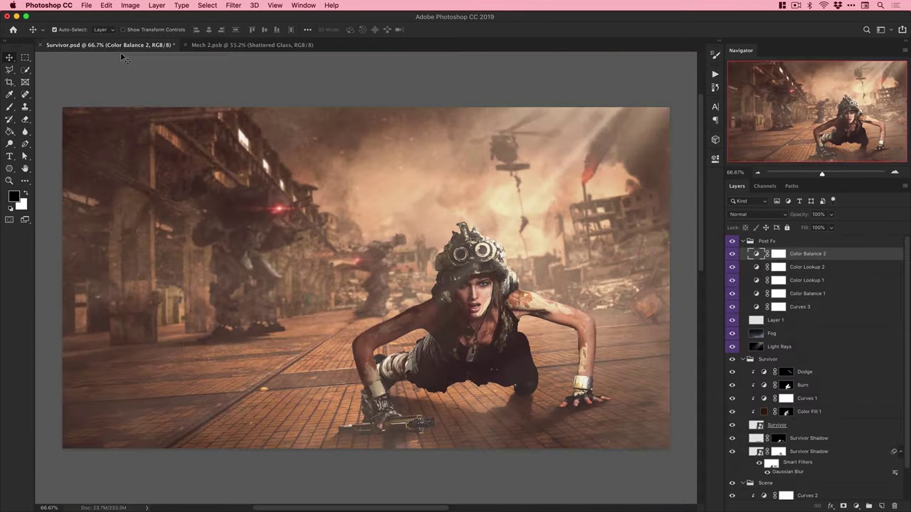
{"action": "key", "text": "ctrl+s"}
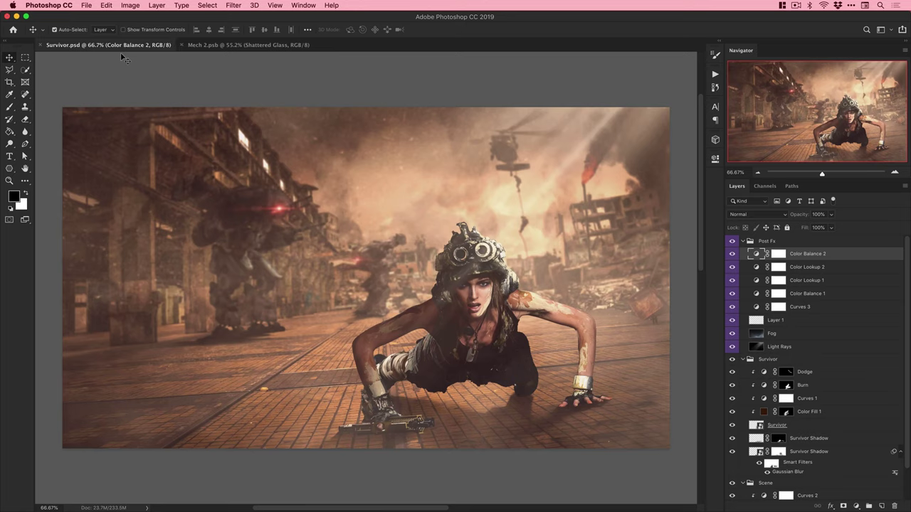
{"action": "left_click", "coordinate": [743, 242]}
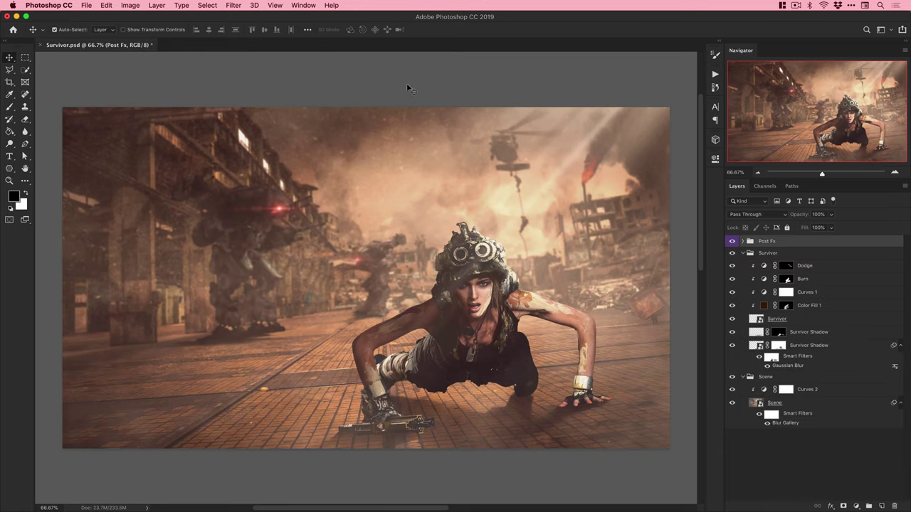
Compare the composite with and without the Post Fx group.
{"action": "left_click_drag", "start_coordinate": [822, 172], "coordinate": [823, 173]}
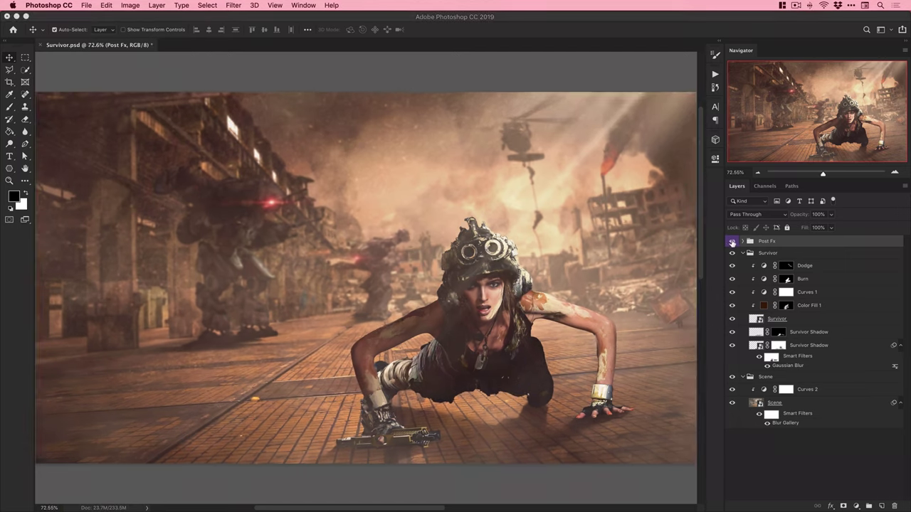
{"action": "left_click", "coordinate": [732, 242]}
{"action": "left_click", "coordinate": [731, 242]}
Open the Scene smart object's contents, and open the crouching robot dog image AdobeStock_203157784.jpeg from the Images folder in Finder.
{"action": "double_click", "coordinate": [756, 403]}
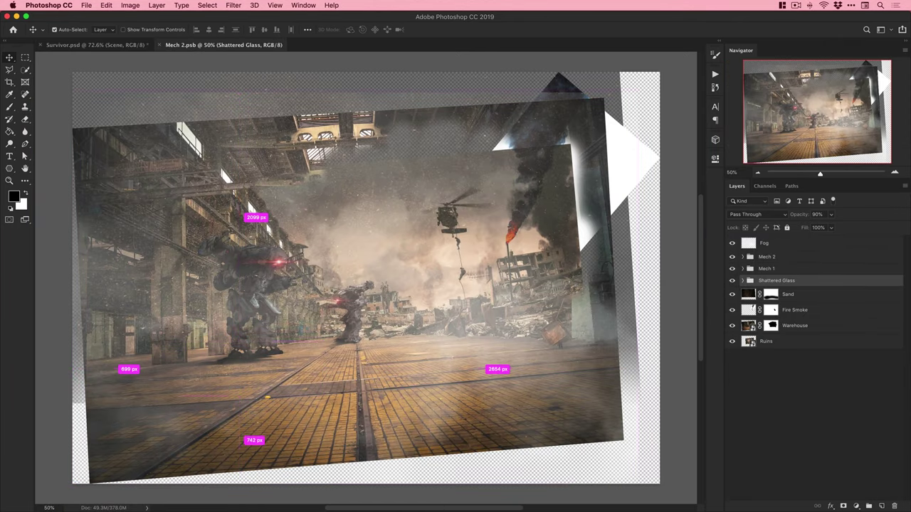
{"action": "key", "text": "z"}
{"action": "left_click", "coordinate": [296, 322]}
{"action": "key", "text": "super+Tab"}
{"action": "key", "text": "super+Tab"}
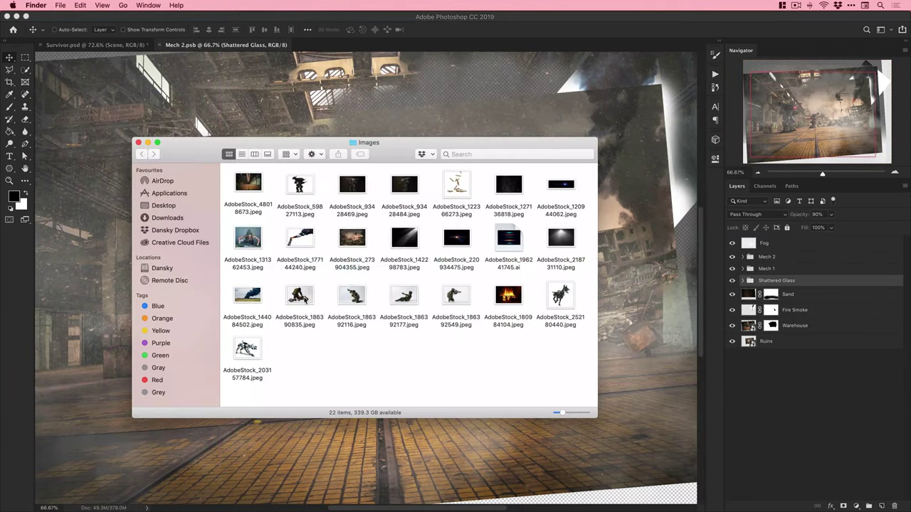
{"action": "left_click", "coordinate": [404, 297]}
{"action": "left_click_drag", "start_coordinate": [248, 348], "coordinate": [342, 510]}
Select the robot dog and mask out its background.
{"action": "left_click", "coordinate": [207, 5]}
{"action": "left_click", "coordinate": [240, 120]}
{"action": "left_click", "coordinate": [844, 506]}
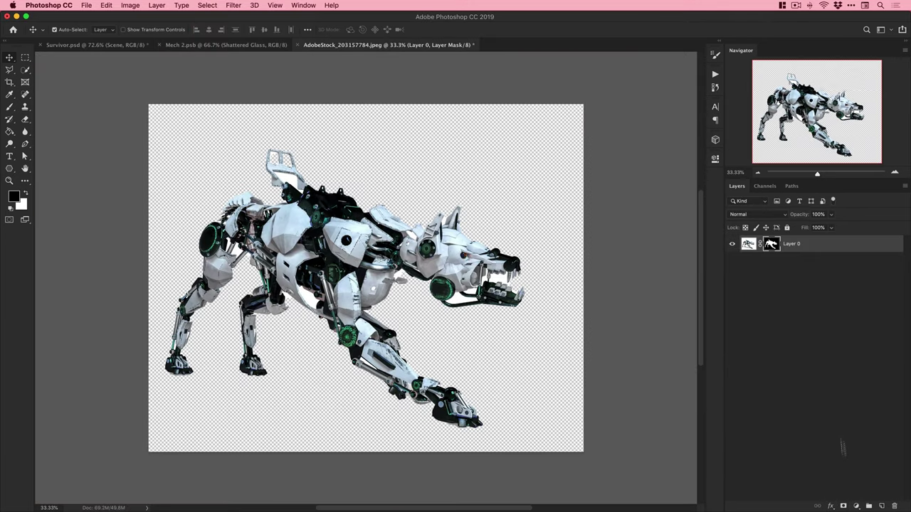
Select the leftover background around the robot dog's jaw with the Magic Wand and paint it out on the layer mask.
{"action": "key", "text": "w"}
{"action": "scroll", "coordinate": [456, 300], "scroll_direction": "up", "scroll_amount": 2}
{"action": "left_click", "coordinate": [27, 68]}
{"action": "left_click", "coordinate": [62, 80]}
{"action": "left_click", "coordinate": [523, 257]}
{"action": "key", "text": "b"}
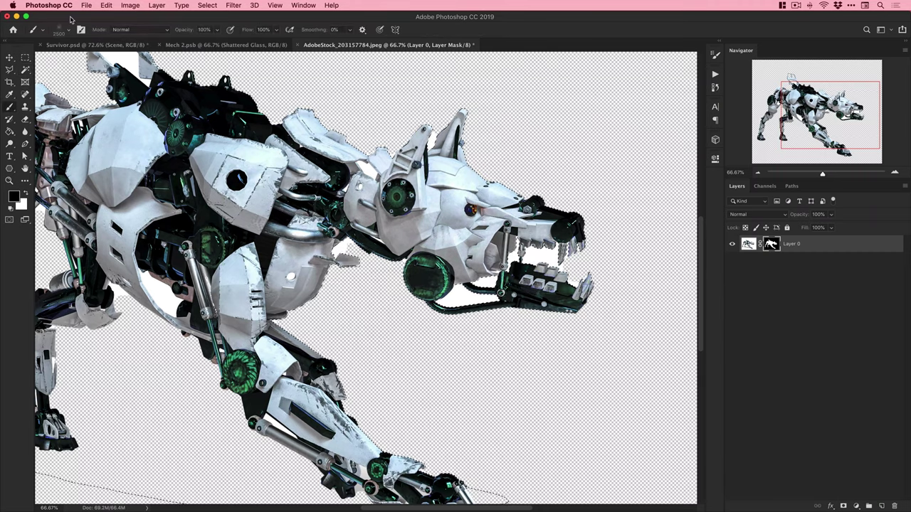
{"action": "left_click", "coordinate": [68, 29]}
{"action": "left_click", "coordinate": [60, 178]}
{"action": "mouse_move", "coordinate": [536, 254]}
{"action": "left_mouse_down"}
{"action": "mouse_move", "coordinate": [496, 273]}
{"action": "mouse_move", "coordinate": [633, 275]}
{"action": "left_mouse_up"}
{"action": "key", "text": "super+d"}
Select the remaining white gaps in the robot dog's body and between its joints, and paint them out on the mask.
{"action": "key", "text": "w"}
{"action": "left_click", "coordinate": [468, 278]}
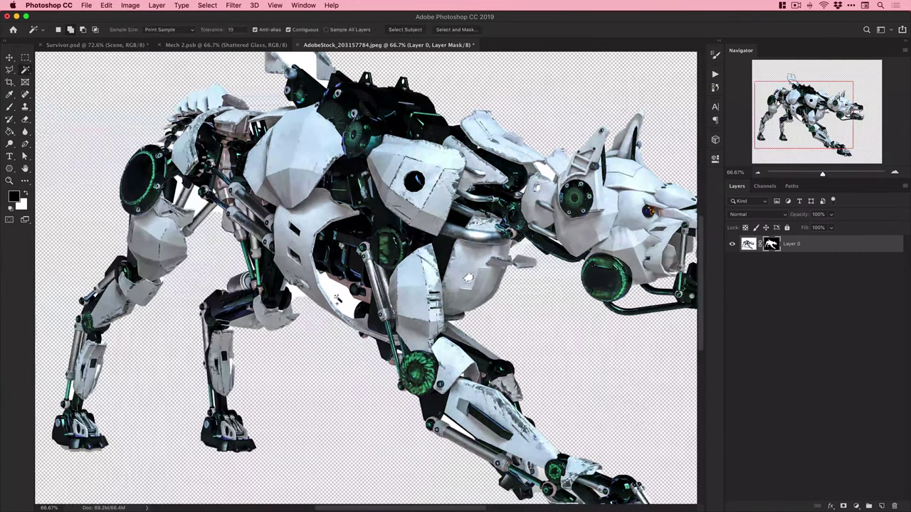
{"action": "left_click", "coordinate": [338, 299], "text": "shift"}
{"action": "left_click", "coordinate": [199, 203], "text": "shift"}
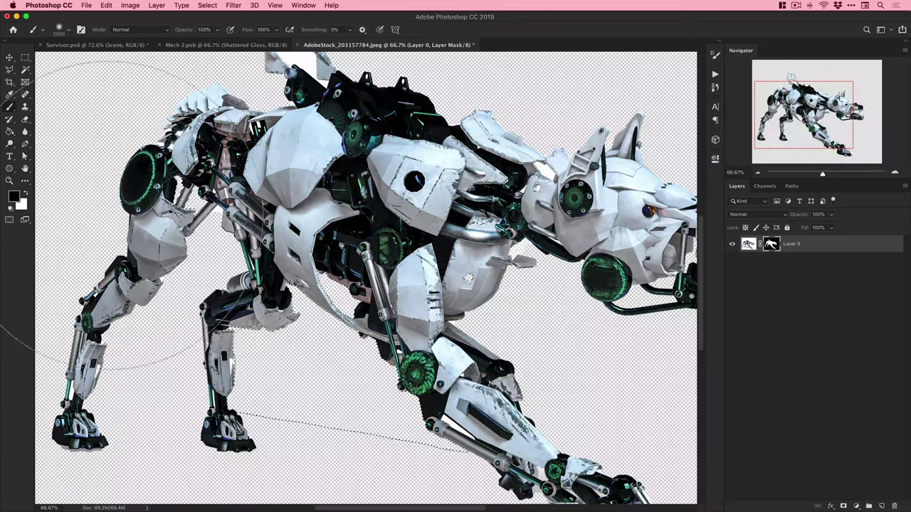
{"action": "key", "text": "super+minus"}
{"action": "key", "text": "super+minus"}
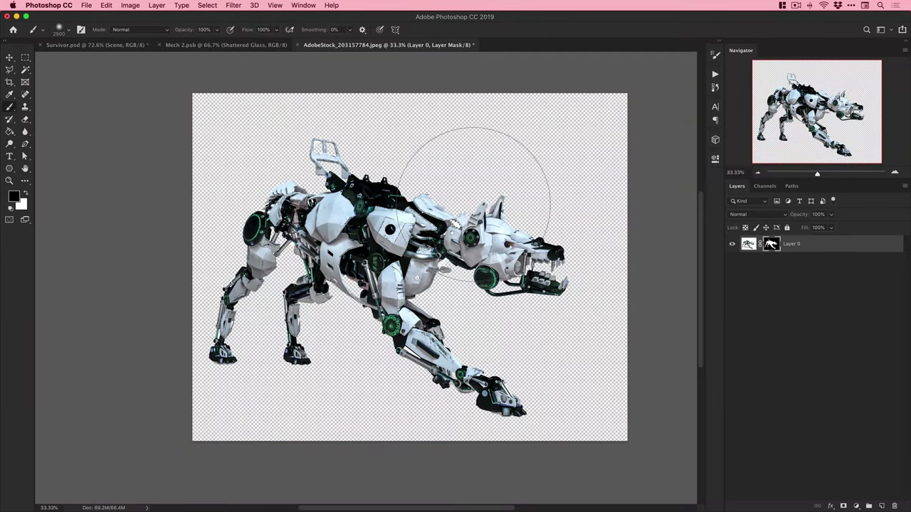
Convert the masked robot dog to a smart object, rename it Dog, and duplicate it into Mech 2.psb.
{"action": "key", "text": "v"}
{"action": "right_click", "coordinate": [787, 244]}
{"action": "left_click", "coordinate": [787, 244]}
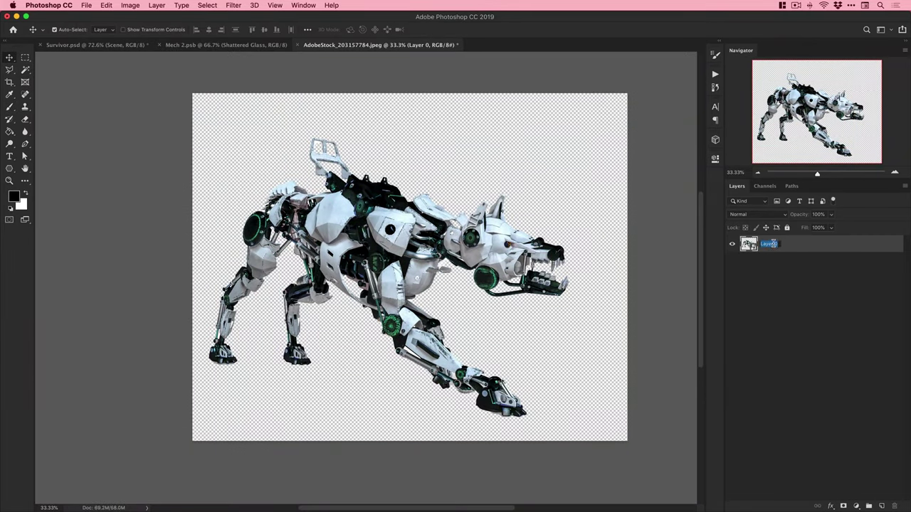
{"action": "right_click", "coordinate": [776, 250]}
{"action": "left_click", "coordinate": [794, 173]}
{"action": "left_click", "coordinate": [399, 244]}
{"action": "left_click", "coordinate": [391, 234]}
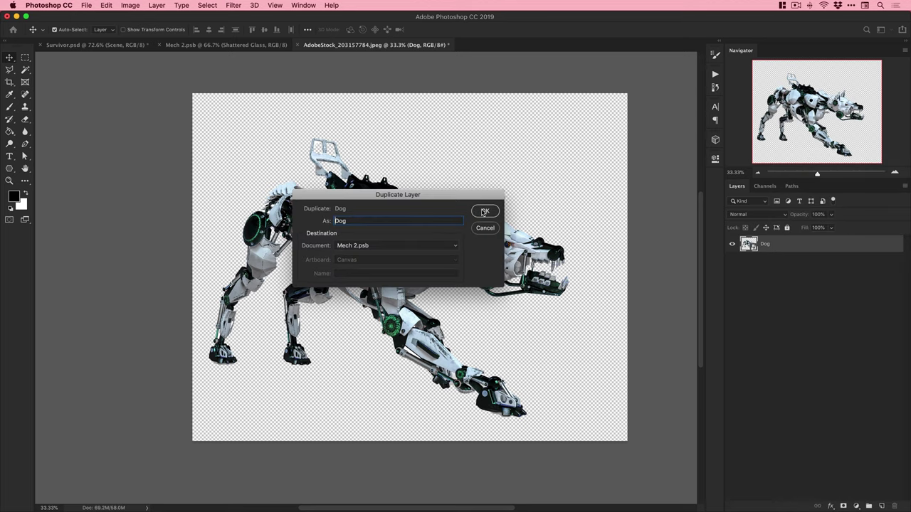
{"action": "left_click", "coordinate": [484, 211]}
In Mech 2.psb, bring the Sand layer to the top of the stack and group it with Fog as Effects.
{"action": "left_click", "coordinate": [235, 47]}
{"action": "left_click_drag", "start_coordinate": [787, 285], "coordinate": [792, 318]}
{"action": "left_click", "coordinate": [793, 294]}
{"action": "key", "text": "super+shift+bracketright"}
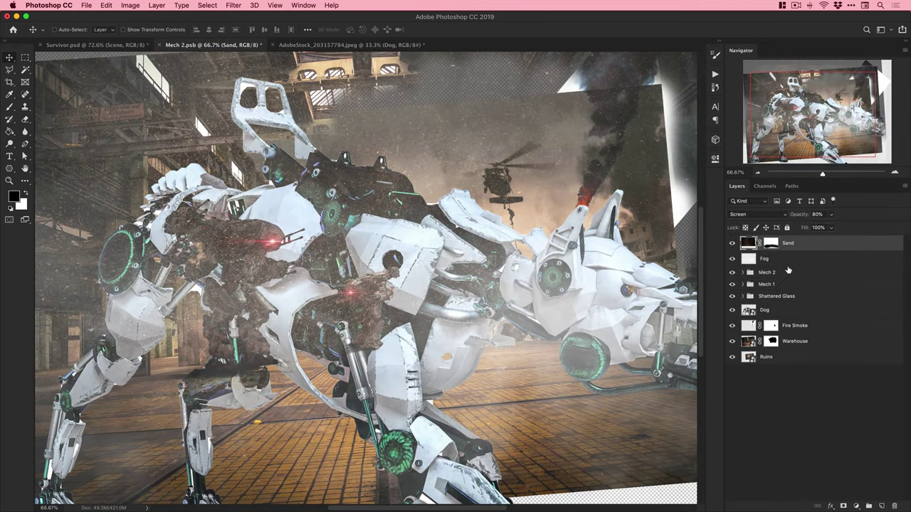
{"action": "left_click", "coordinate": [776, 261], "text": "shift"}
{"action": "key", "text": "super+g"}
{"action": "double_click", "coordinate": [767, 241]}
{"action": "type", "text": "Effects"}
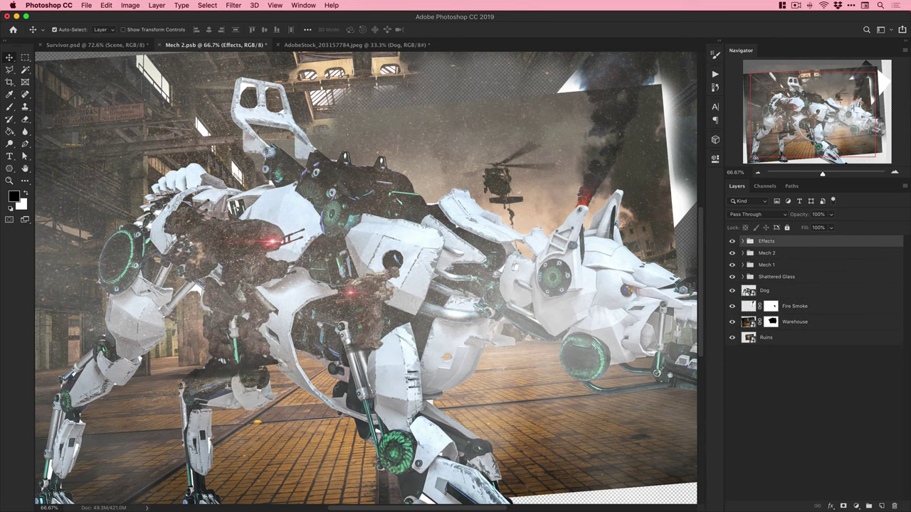
Scale the Dog layer down to a small fraction of its size and place it at the feet of the larger mech.
{"action": "left_click", "coordinate": [764, 290]}
{"action": "key", "text": "super+t"}
{"action": "key", "text": "super+minus"}
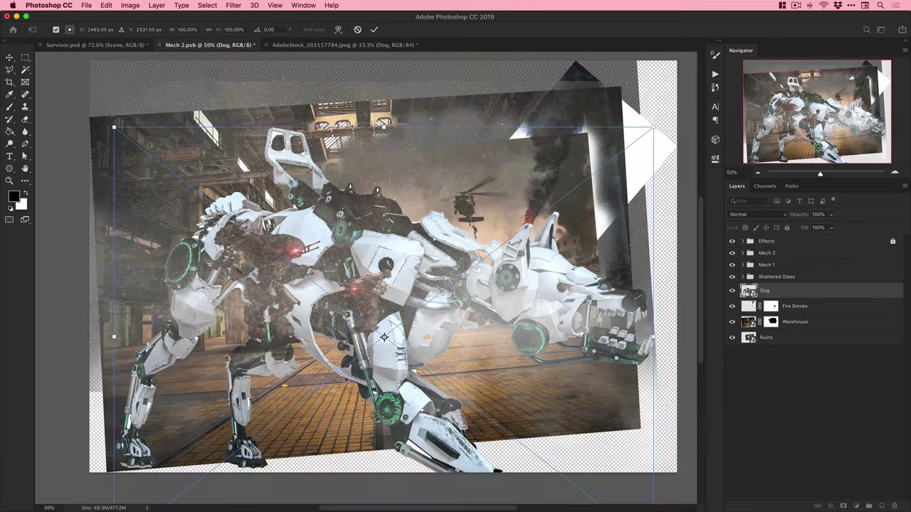
{"action": "left_click_drag", "start_coordinate": [114, 127], "coordinate": [342, 303]}
{"action": "left_click_drag", "start_coordinate": [397, 323], "coordinate": [273, 322]}
{"action": "key", "text": "Return"}
{"action": "key", "text": "super+plus"}
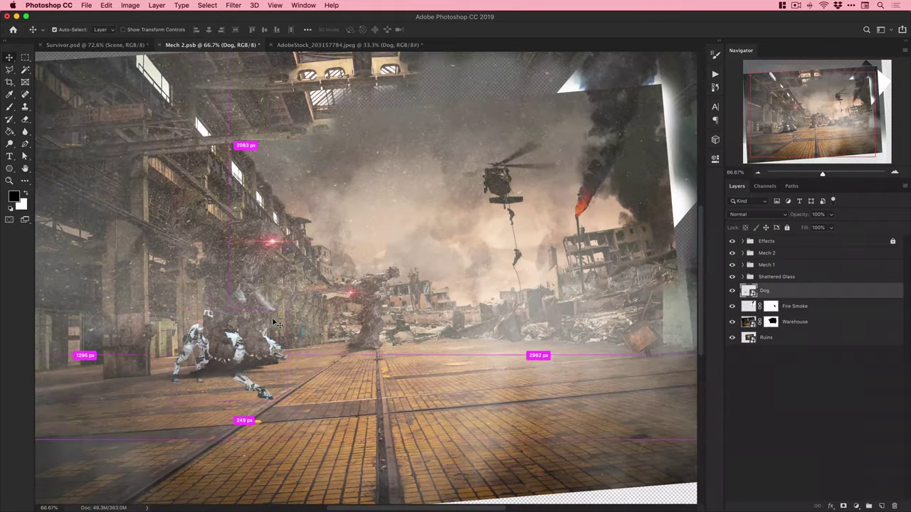
Set the Sand layer's opacity to 50%, and lock, hide and collapse the Effects group.
{"action": "left_click", "coordinate": [743, 242]}
{"action": "left_click", "coordinate": [792, 255]}
{"action": "left_click", "coordinate": [783, 242]}
{"action": "left_click", "coordinate": [787, 228]}
{"action": "left_click", "coordinate": [797, 255]}
{"action": "key", "text": "3"}
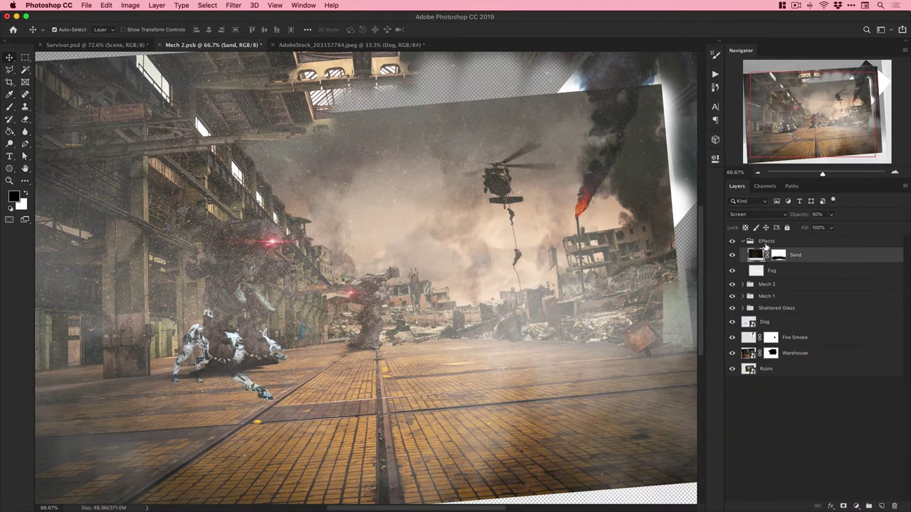
{"action": "left_click", "coordinate": [765, 242]}
{"action": "left_click", "coordinate": [787, 228]}
{"action": "left_click", "coordinate": [743, 243]}
Move the Dog to the right onto the tiled floor and scale it down further.
{"action": "left_click", "coordinate": [245, 392], "text": "super"}
{"action": "left_click_drag", "start_coordinate": [259, 370], "coordinate": [335, 380]}
{"action": "key", "text": "super+t"}
{"action": "left_click_drag", "start_coordinate": [389, 283], "coordinate": [340, 309]}
{"action": "key", "text": "Return"}
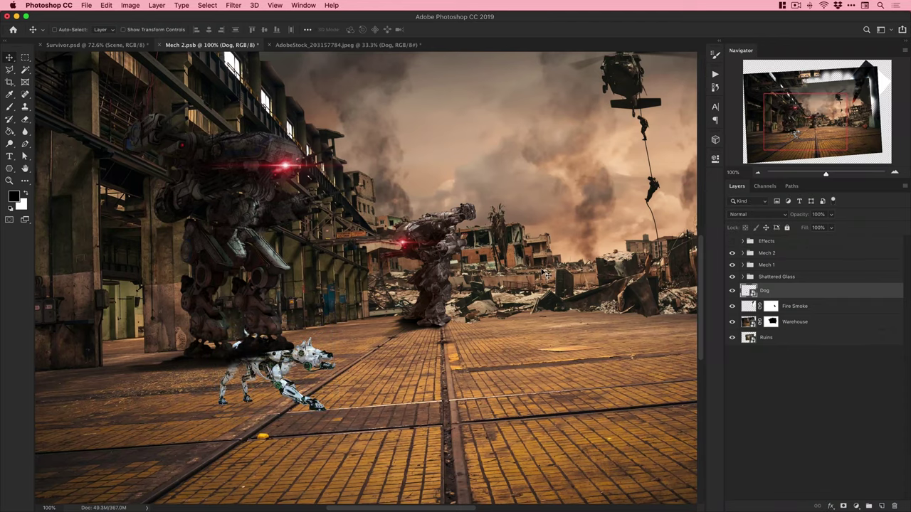
Raise the Dog layer above the Mech 2 group, shift it in front of the mech's feet, and adjust its scale slightly.
{"action": "key", "text": "super+bracketright"}
{"action": "key", "text": "super+bracketright"}
{"action": "key", "text": "super+bracketright"}
{"action": "left_click_drag", "start_coordinate": [279, 348], "coordinate": [237, 313]}
{"action": "key", "text": "super+t"}
{"action": "left_click_drag", "start_coordinate": [335, 300], "coordinate": [341, 283]}
{"action": "key", "text": "Return"}
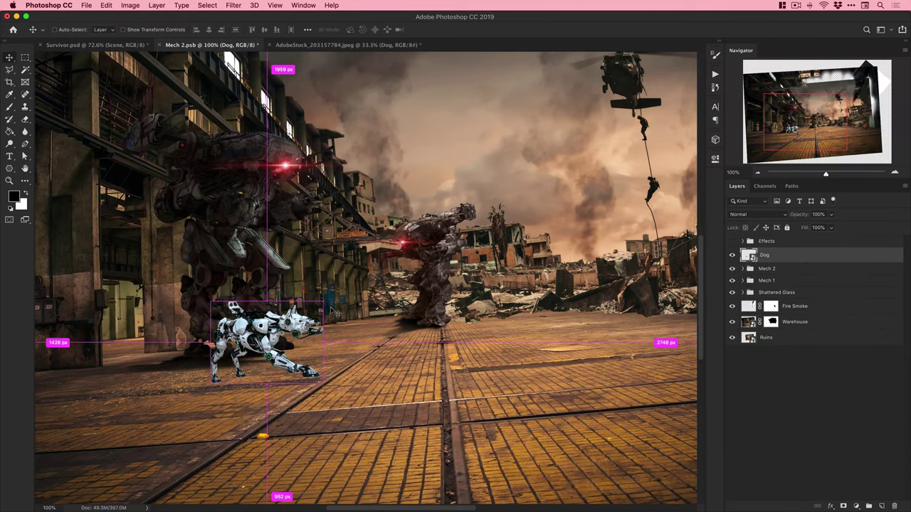
Open the seated soldier image AdobeStock_186392177.jpeg from the Images folder and mask out its background.
{"action": "key", "text": "ctrl+Tab"}
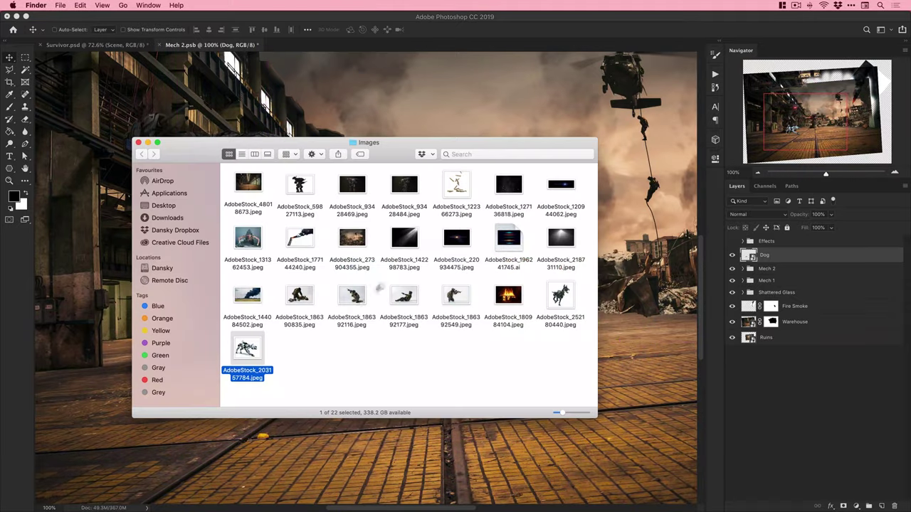
{"action": "left_click_drag", "start_coordinate": [402, 295], "coordinate": [430, 507]}
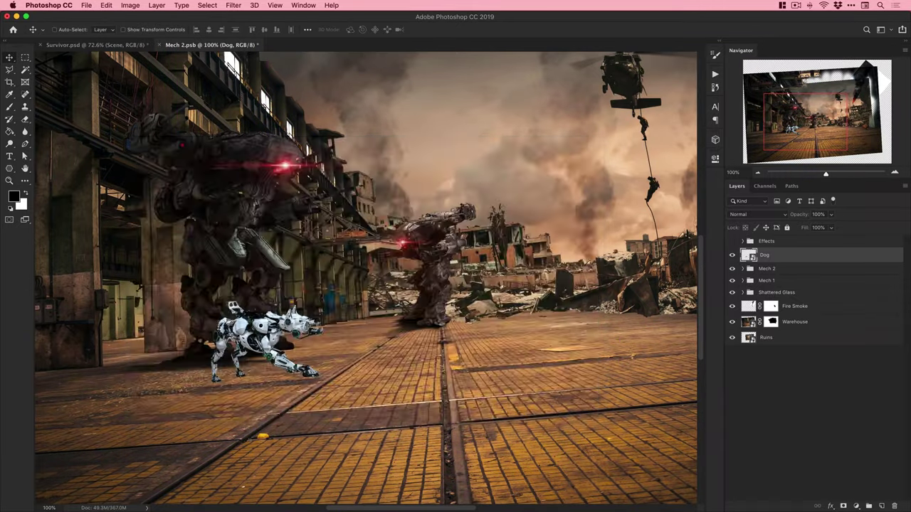
{"action": "left_click", "coordinate": [207, 5]}
{"action": "left_click", "coordinate": [225, 118]}
{"action": "left_click", "coordinate": [844, 506]}
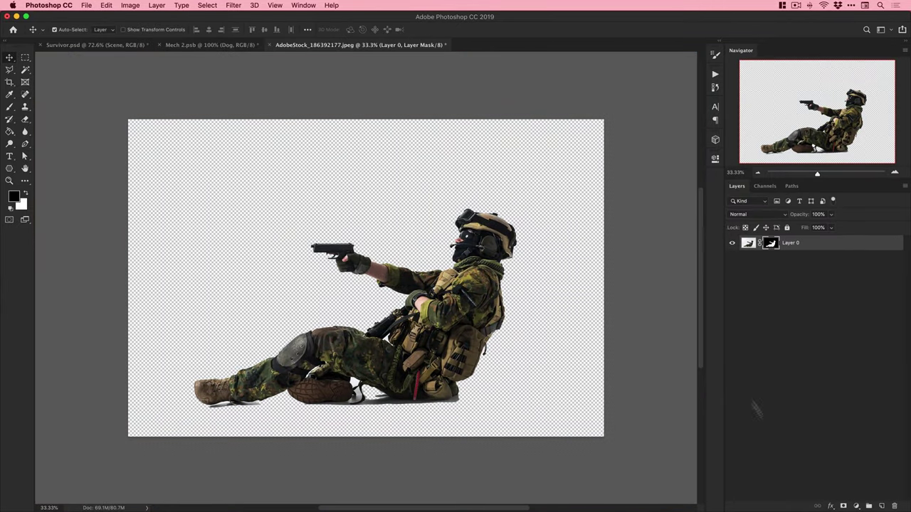
Convert the masked soldier to a smart object, duplicate it into Mech 2.psb, and close the source image.
{"action": "right_click", "coordinate": [795, 248]}
{"action": "left_click", "coordinate": [712, 283]}
{"action": "right_click", "coordinate": [790, 246]}
{"action": "left_click", "coordinate": [701, 202]}
{"action": "left_click", "coordinate": [409, 246]}
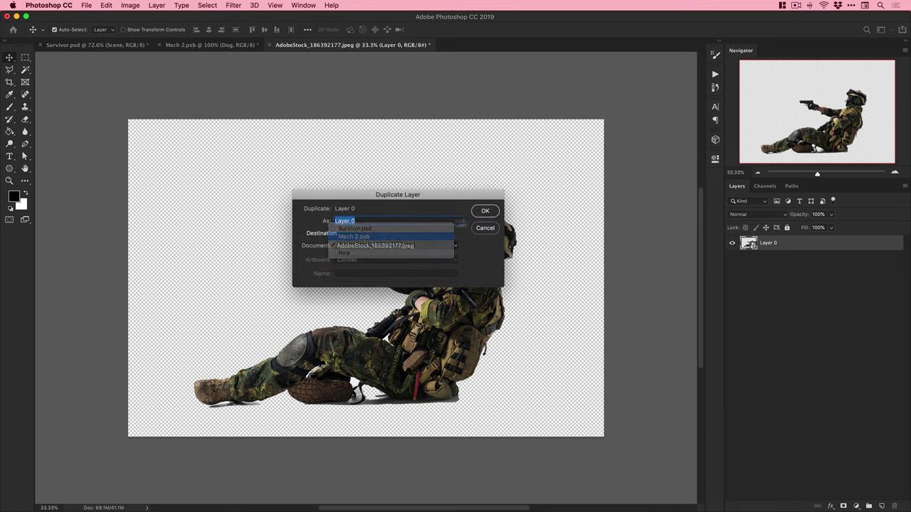
{"action": "left_click", "coordinate": [409, 236]}
{"action": "left_click", "coordinate": [485, 211]}
{"action": "key", "text": "super+w"}
{"action": "left_click", "coordinate": [416, 189]}
Scale the soldier down, place him on the floor in front of the distant mech, and rotate him -5 degrees.
{"action": "key", "text": "super+minus"}
{"action": "key", "text": "super+t"}
{"action": "left_click_drag", "start_coordinate": [169, 128], "coordinate": [440, 296]}
{"action": "left_click_drag", "start_coordinate": [498, 324], "coordinate": [399, 316]}
{"action": "left_click", "coordinate": [271, 30]}
{"action": "type", "text": "-5"}
{"action": "key", "text": "Return"}
Move the robot dog to the left of the larger mech's feet and scale it down.
{"action": "left_click", "coordinate": [382, 314], "text": "super"}
{"action": "left_click_drag", "start_coordinate": [256, 323], "coordinate": [179, 324]}
{"action": "key", "text": "super+t"}
{"action": "left_click_drag", "start_coordinate": [227, 265], "coordinate": [204, 303]}
{"action": "key", "text": "Return"}
Shift the soldier slightly to the right, scale him down a little, and save Mech 2.psb.
{"action": "left_click_drag", "start_coordinate": [426, 272], "coordinate": [436, 276]}
{"action": "key", "text": "super+t"}
{"action": "left_click_drag", "start_coordinate": [449, 251], "coordinate": [438, 259]}
{"action": "key", "text": "Return"}
{"action": "key", "text": "super+s"}
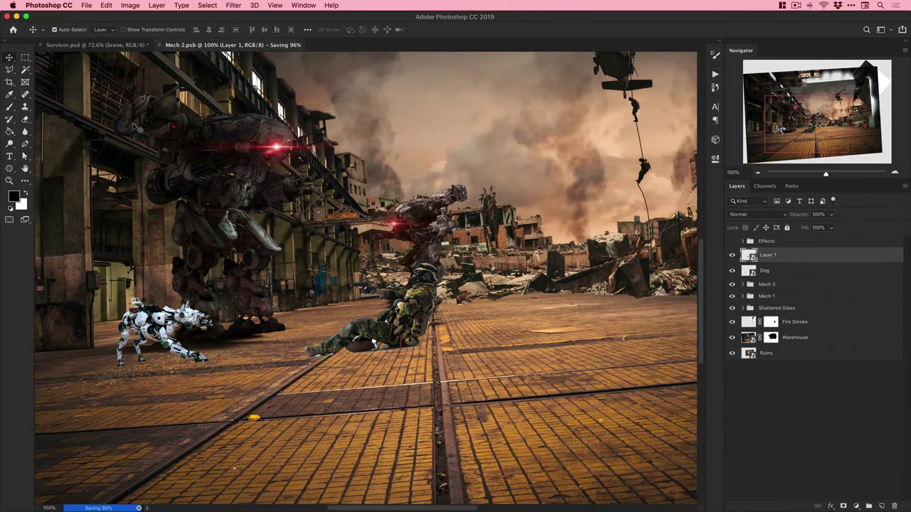
Check the updated composite in Survivor.psd, and rename the soldier's layer Soldier in Mech 2.psb.
{"action": "left_click", "coordinate": [103, 44]}
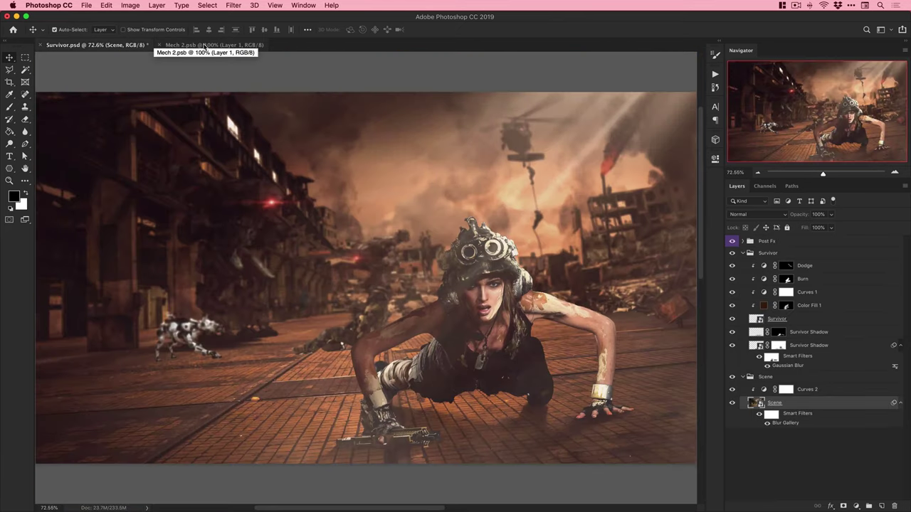
{"action": "left_click", "coordinate": [204, 44]}
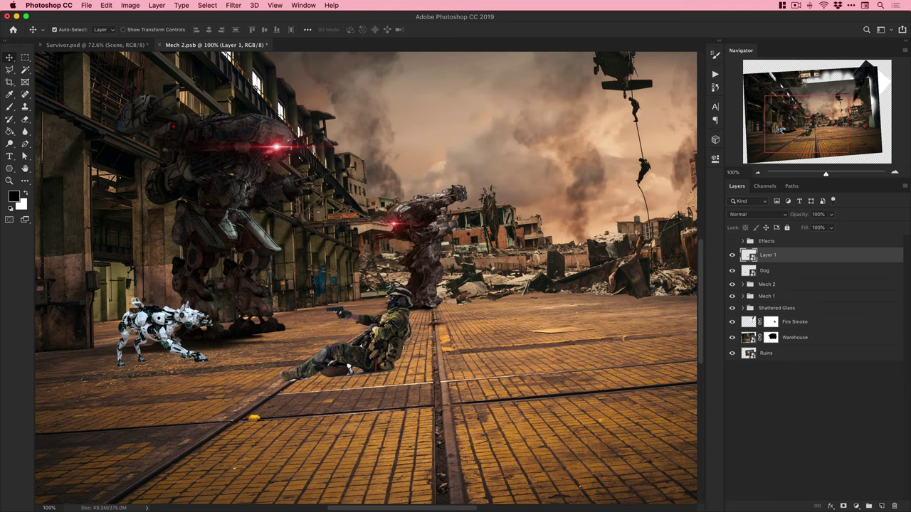
{"action": "double_click", "coordinate": [763, 252]}
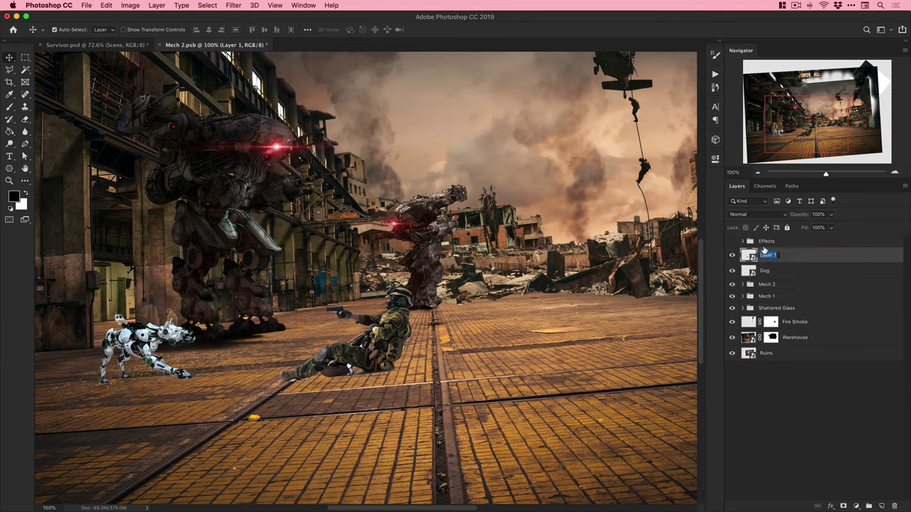
Try grading the soldier's shadows with a clipped Color Balance adjustment, and delete the adjustment.
{"action": "left_click", "coordinate": [856, 506]}
{"action": "left_click", "coordinate": [858, 475]}
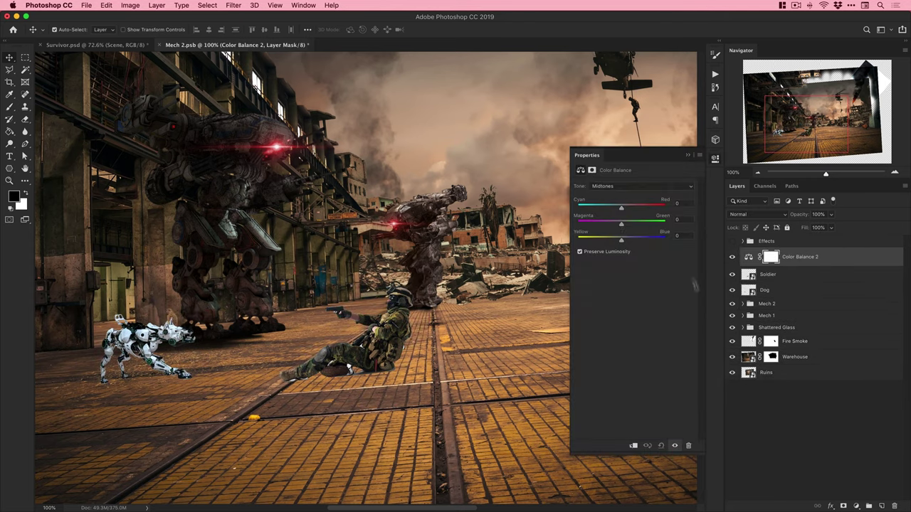
{"action": "left_click", "coordinate": [633, 447]}
{"action": "left_click", "coordinate": [640, 186]}
{"action": "left_click", "coordinate": [605, 176]}
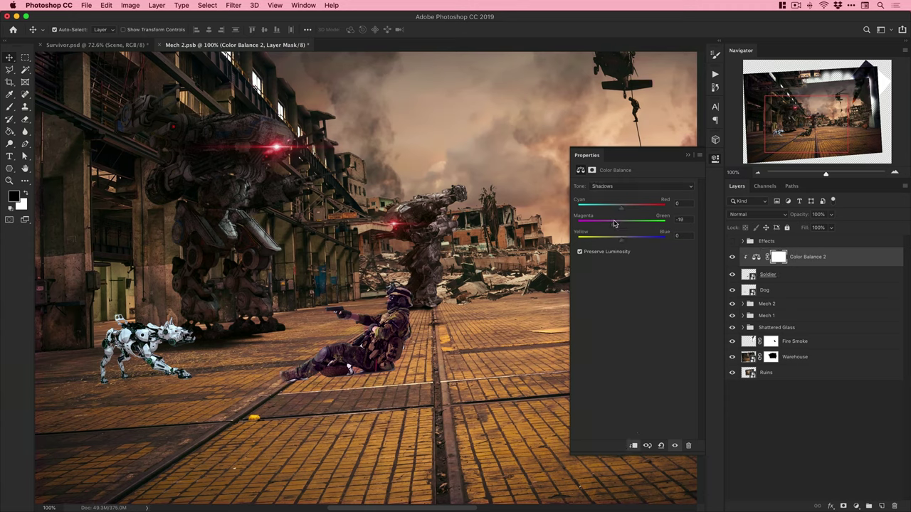
{"action": "left_click", "coordinate": [715, 159]}
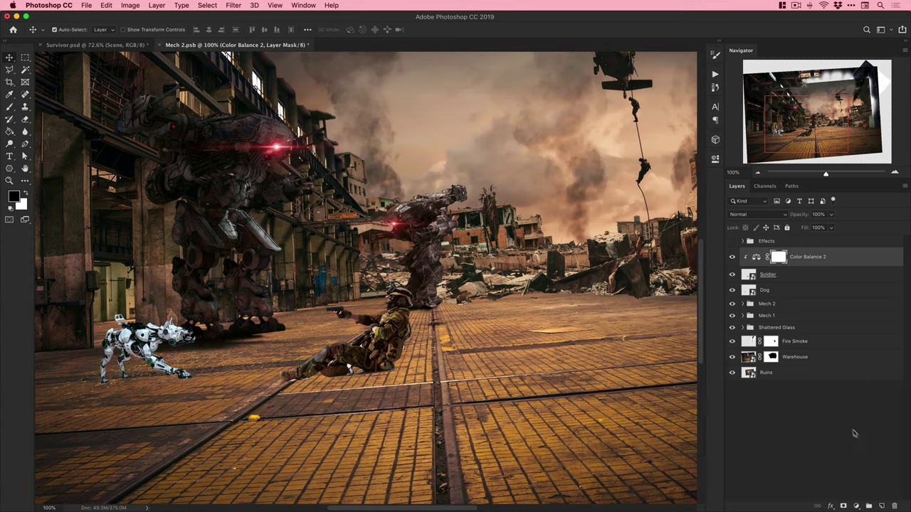
{"action": "key", "text": "Delete"}
Add a Hue/Saturation adjustment clipped to the Soldier layer and test hue shifts in individual color ranges.
{"action": "left_click", "coordinate": [856, 506]}
{"action": "left_click", "coordinate": [856, 474]}
{"action": "left_click", "coordinate": [633, 447]}
{"action": "left_click", "coordinate": [640, 199]}
{"action": "left_click", "coordinate": [637, 218]}
{"action": "left_click_drag", "start_coordinate": [634, 222], "coordinate": [641, 224]}
{"action": "left_click", "coordinate": [641, 198]}
{"action": "left_click", "coordinate": [610, 206]}
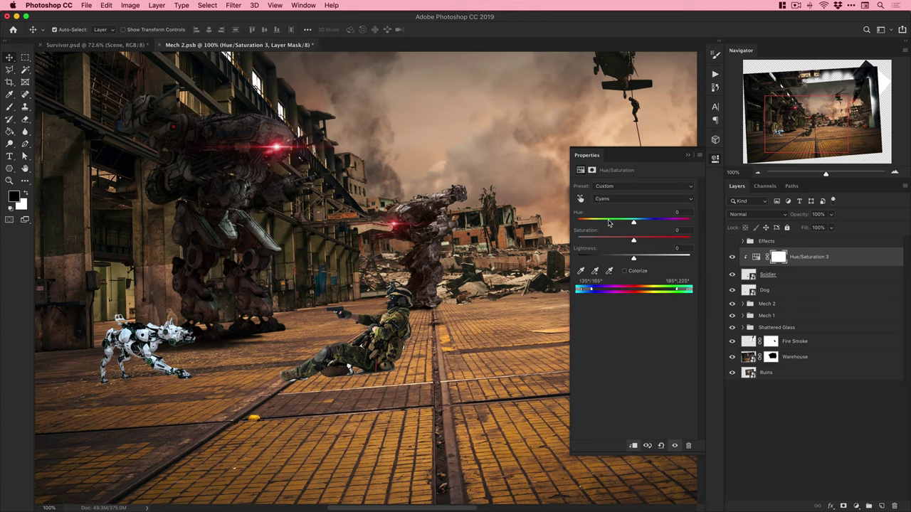
{"action": "left_click", "coordinate": [640, 199]}
{"action": "left_click", "coordinate": [610, 205]}
{"action": "mouse_move", "coordinate": [633, 222]}
{"action": "left_mouse_down"}
{"action": "mouse_move", "coordinate": [608, 222]}
{"action": "mouse_move", "coordinate": [616, 222]}
{"action": "left_mouse_up"}
Set the Yellows range of the soldier's Hue/Saturation adjustment to hue -5, saturation -20 and lightness +30.
{"action": "left_click", "coordinate": [640, 199]}
{"action": "left_click", "coordinate": [611, 175]}
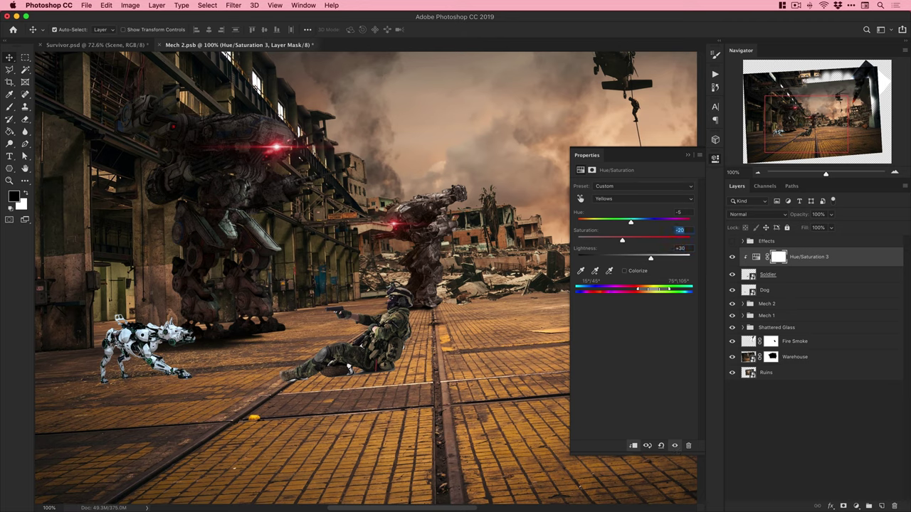
{"action": "left_click", "coordinate": [715, 159]}
Add a Levels adjustment clipped to the Dog layer, darkening its midtones and lowering the white output level to about 76.
{"action": "left_click", "coordinate": [764, 290]}
{"action": "left_click", "coordinate": [856, 506]}
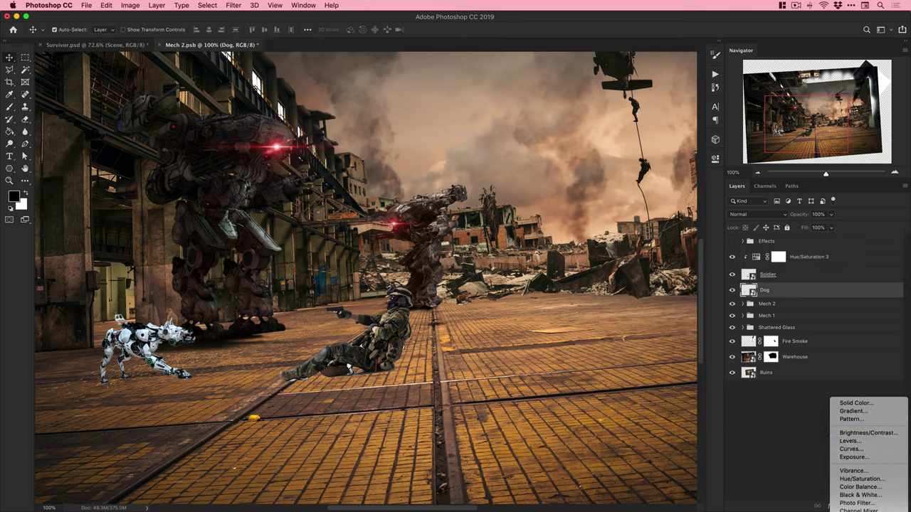
{"action": "left_click_drag", "start_coordinate": [691, 283], "coordinate": [660, 283]}
{"action": "left_click_drag", "start_coordinate": [642, 256], "coordinate": [620, 290]}
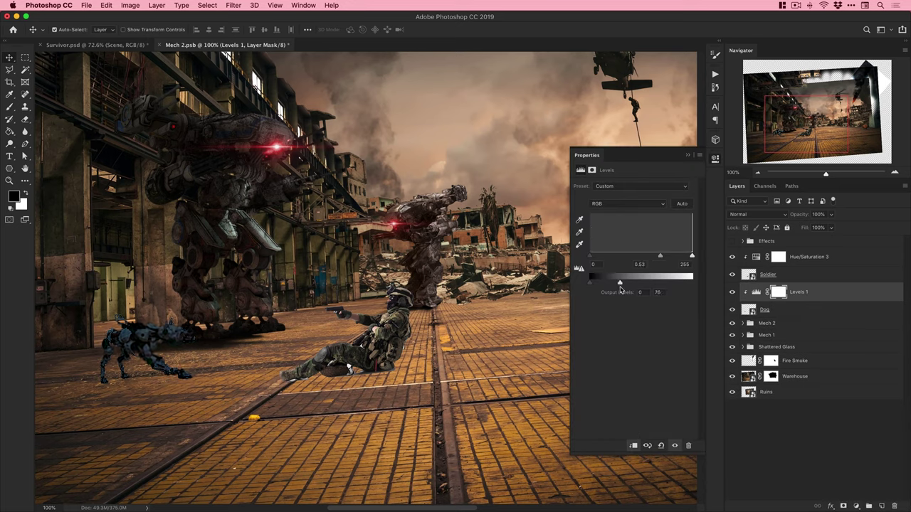
{"action": "left_click_drag", "start_coordinate": [696, 256], "coordinate": [678, 255]}
{"action": "mouse_move", "coordinate": [624, 282]}
{"action": "left_mouse_down"}
{"action": "mouse_move", "coordinate": [653, 282]}
{"action": "mouse_move", "coordinate": [620, 283]}
{"action": "left_mouse_up"}
{"action": "left_click_drag", "start_coordinate": [650, 255], "coordinate": [645, 258]}
{"action": "left_click", "coordinate": [715, 158]}
Nudge the robot dog slightly, save Mech 2.psb, and check the updated composite in Survivor.psd.
{"action": "key", "text": "super+minus"}
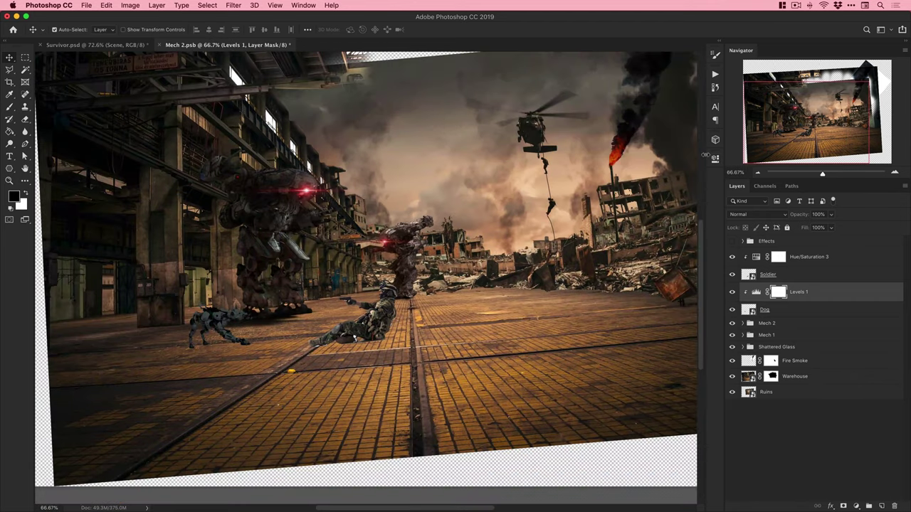
{"action": "left_click_drag", "start_coordinate": [220, 318], "coordinate": [227, 322]}
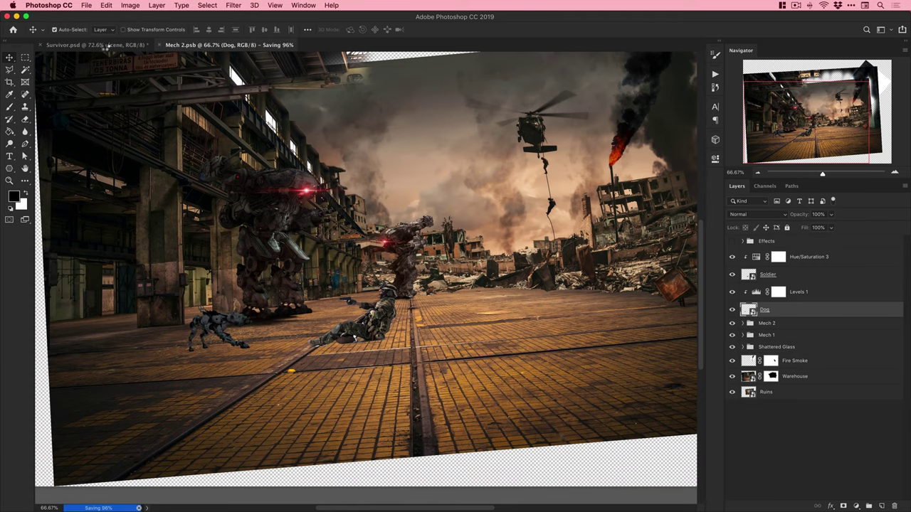
{"action": "left_click", "coordinate": [100, 44]}
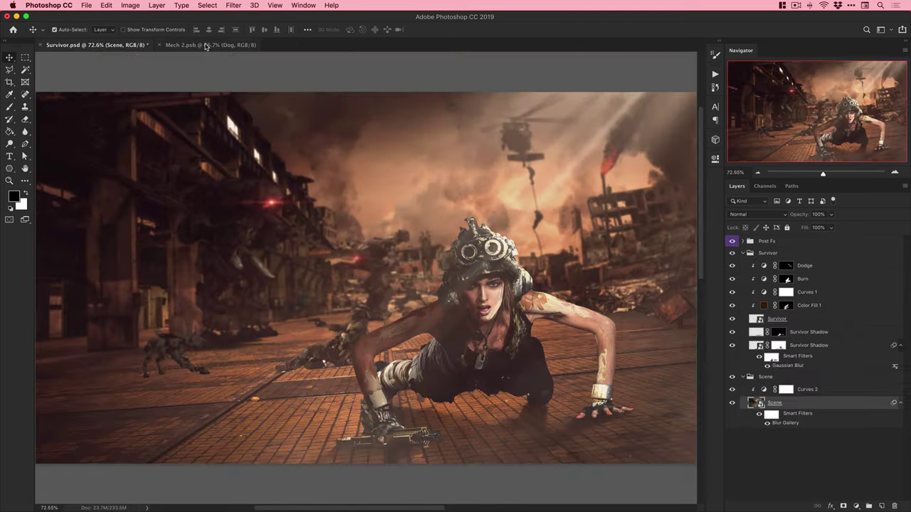
Return to Mech 2.psb, open AdobeStock_186390835.jpeg, and select its subject to mask out the background.
{"action": "left_click", "coordinate": [208, 44]}
{"action": "key", "text": "super+Tab"}
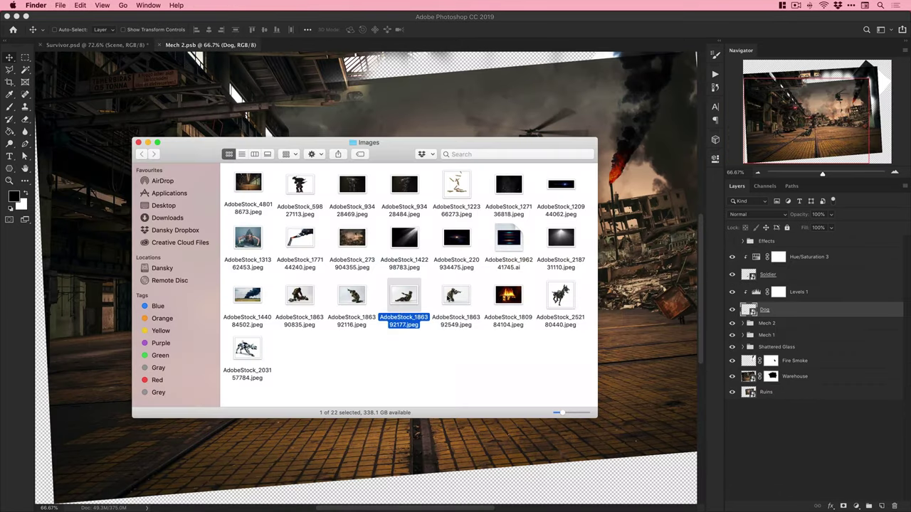
{"action": "key", "text": "Right"}
{"action": "double_click", "coordinate": [303, 299]}
{"action": "left_click", "coordinate": [208, 5]}
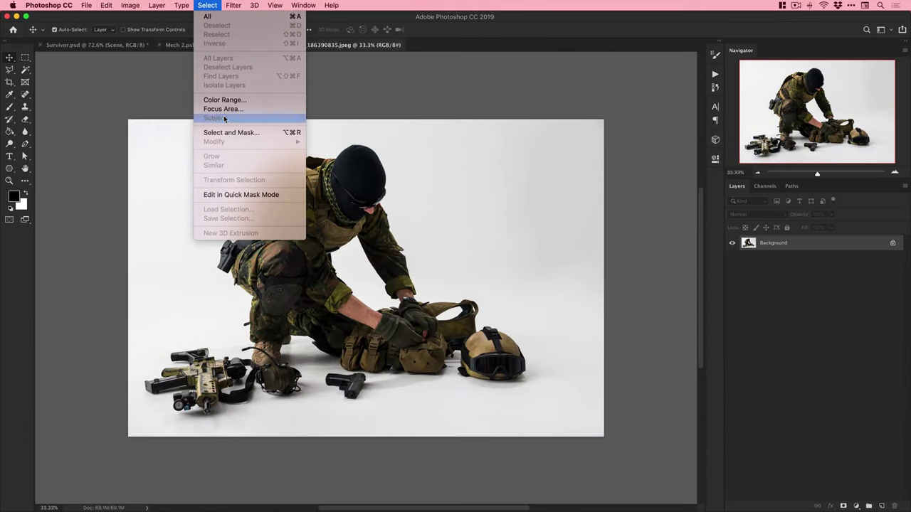
{"action": "left_click", "coordinate": [217, 119]}
{"action": "left_click", "coordinate": [843, 506]}
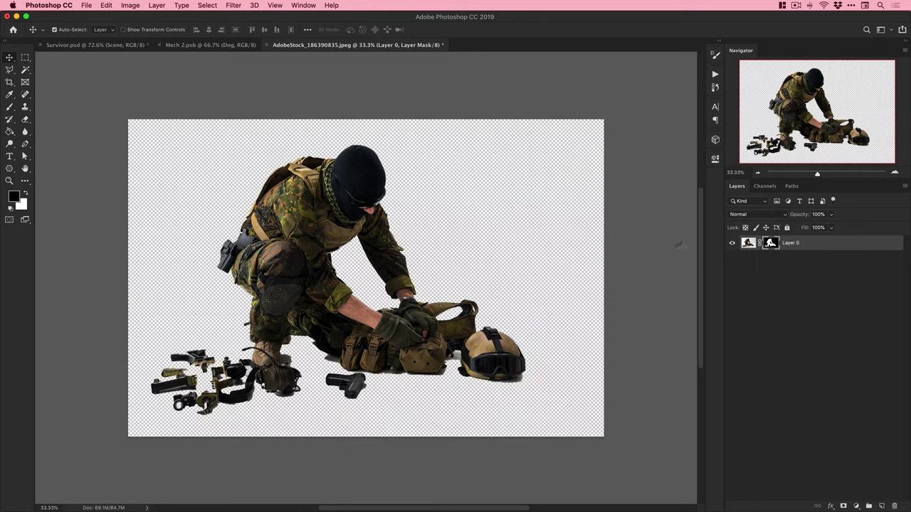
Convert the masked soldier layer to a smart object and duplicate it into Mech 2.psb.
{"action": "right_click", "coordinate": [797, 243]}
{"action": "left_click", "coordinate": [734, 286]}
{"action": "right_click", "coordinate": [779, 243]}
{"action": "left_click", "coordinate": [809, 175]}
{"action": "left_click", "coordinate": [424, 245]}
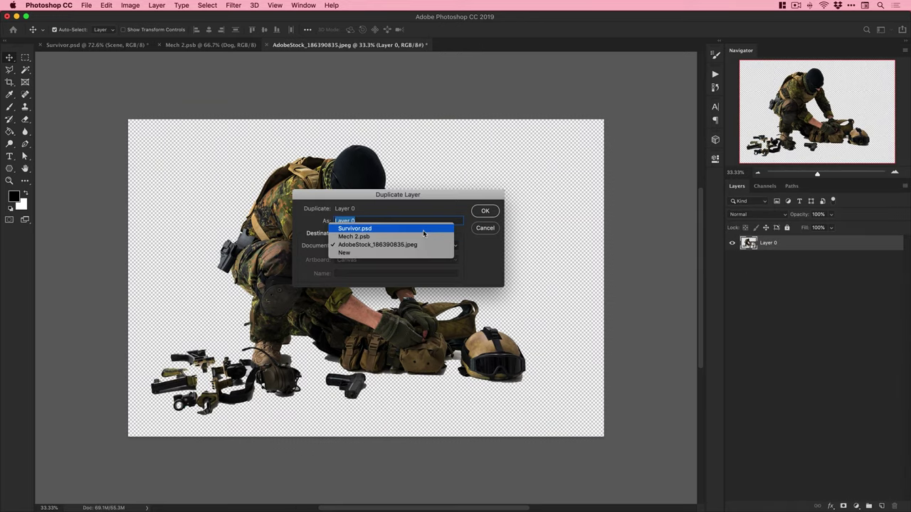
{"action": "left_click", "coordinate": [423, 237]}
{"action": "left_click", "coordinate": [484, 211]}
Scale down the new crouching soldier in Mech 2.psb, stack it above Levels 1, and clip Levels 1 back to the Dog layer.
{"action": "left_click", "coordinate": [211, 44]}
{"action": "key", "text": "super+minus"}
{"action": "key", "text": "super+minus"}
{"action": "key", "text": "super+t"}
{"action": "left_click_drag", "start_coordinate": [220, 142], "coordinate": [362, 244]}
{"action": "key", "text": "Return"}
{"action": "left_click_drag", "start_coordinate": [776, 310], "coordinate": [778, 285]}
{"action": "right_click", "coordinate": [805, 308]}
{"action": "left_click", "coordinate": [750, 336]}
Shrink the crouching soldier further and place it on the street floor in front of the rusted container.
{"action": "left_click", "coordinate": [778, 290]}
{"action": "key", "text": "super+t"}
{"action": "left_click_drag", "start_coordinate": [455, 243], "coordinate": [436, 257]}
{"action": "key", "text": "Return"}
{"action": "key", "text": "super+plus"}
{"action": "key", "text": "super+plus"}
{"action": "key", "text": "super+plus"}
{"action": "key", "text": "super+t"}
{"action": "left_click_drag", "start_coordinate": [569, 221], "coordinate": [530, 247]}
{"action": "left_click_drag", "start_coordinate": [284, 313], "coordinate": [613, 373]}
{"action": "key", "text": "Return"}
{"action": "key", "text": "super+t"}
{"action": "left_click_drag", "start_coordinate": [482, 304], "coordinate": [498, 315]}
{"action": "key", "text": "Return"}
{"action": "left_click_drag", "start_coordinate": [568, 348], "coordinate": [538, 349]}
Rename the Soldier layer to Soldier 1 and clip a copy of its Hue/Saturation adjustment to the Solider 2 layer.
{"action": "double_click", "coordinate": [767, 274]}
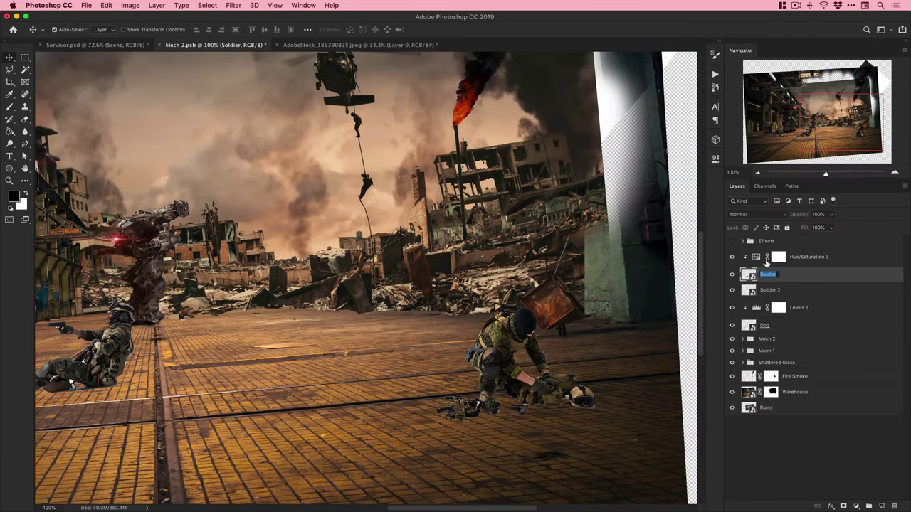
{"action": "left_click_drag", "start_coordinate": [802, 258], "coordinate": [804, 283]}
{"action": "right_click", "coordinate": [806, 292]}
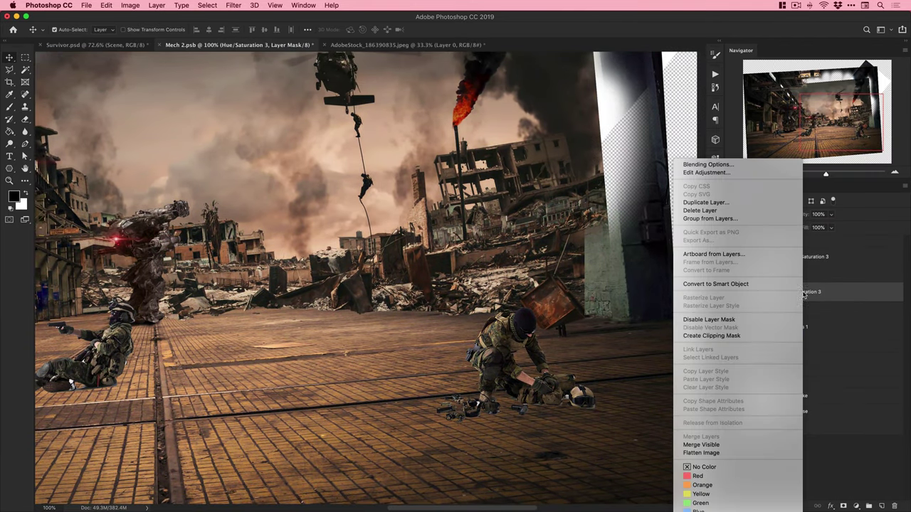
{"action": "left_click", "coordinate": [759, 335]}
{"action": "left_click_drag", "start_coordinate": [498, 321], "coordinate": [545, 309]}
{"action": "key", "text": "super+0"}
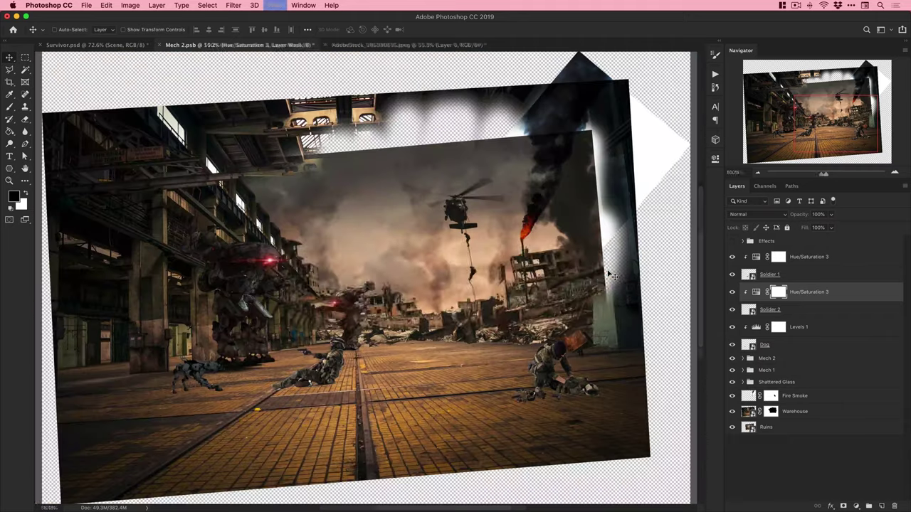
Open AdobeStock_186392116.jpeg and mask out the background around the kneeling rifleman using Select Subject.
{"action": "key", "text": "super+Tab"}
{"action": "double_click", "coordinate": [352, 295]}
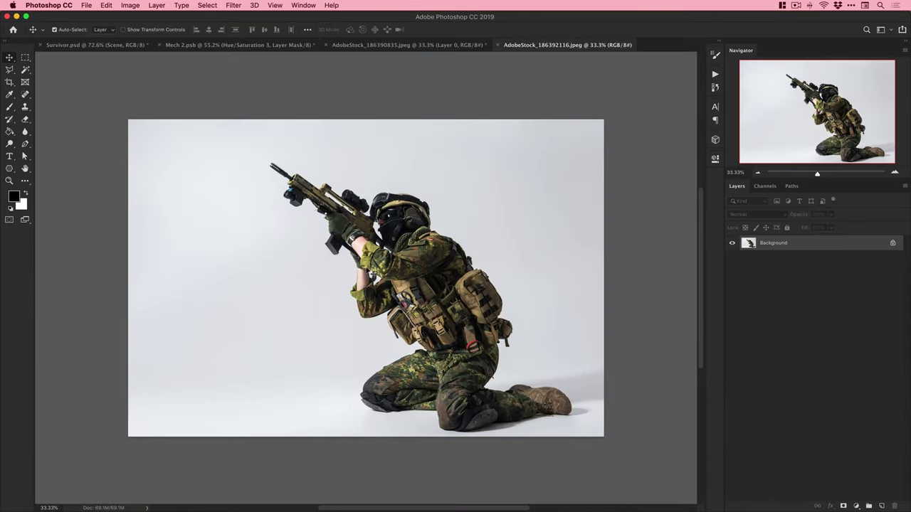
{"action": "left_click", "coordinate": [208, 5]}
{"action": "left_click", "coordinate": [216, 118]}
{"action": "left_click", "coordinate": [844, 506]}
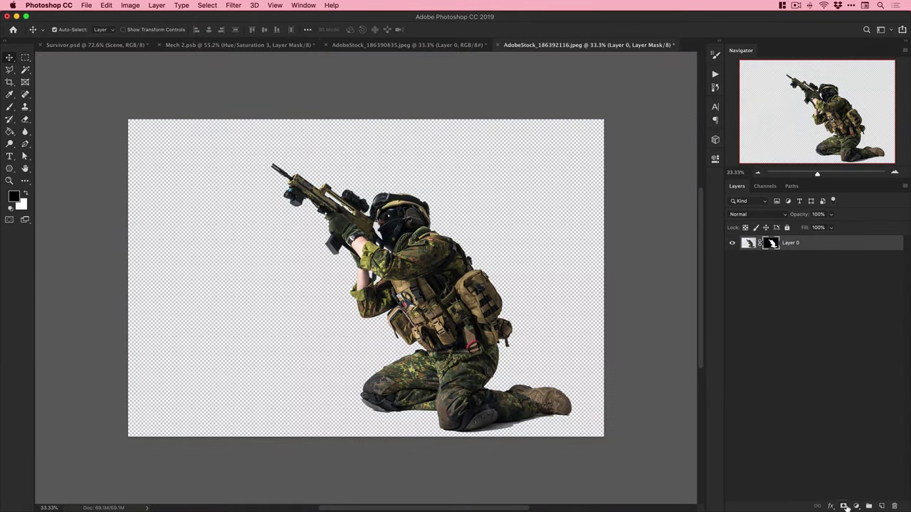
Select the leftover background gaps around the rifle, face and arms with the Magic Wand.
{"action": "key", "text": "z"}
{"action": "left_click", "coordinate": [377, 296]}
{"action": "key", "text": "w"}
{"action": "left_click", "coordinate": [349, 232]}
{"action": "left_click", "coordinate": [373, 251], "text": "shift"}
{"action": "left_click_drag", "start_coordinate": [372, 250], "coordinate": [419, 435]}
{"action": "left_click", "coordinate": [311, 209], "text": "shift"}
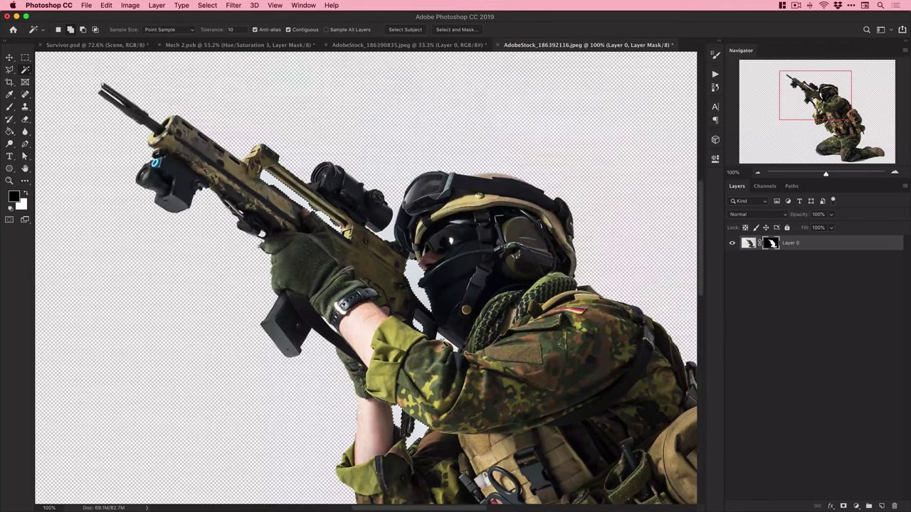
{"action": "scroll", "coordinate": [441, 335], "scroll_direction": "up", "scroll_amount": 7}
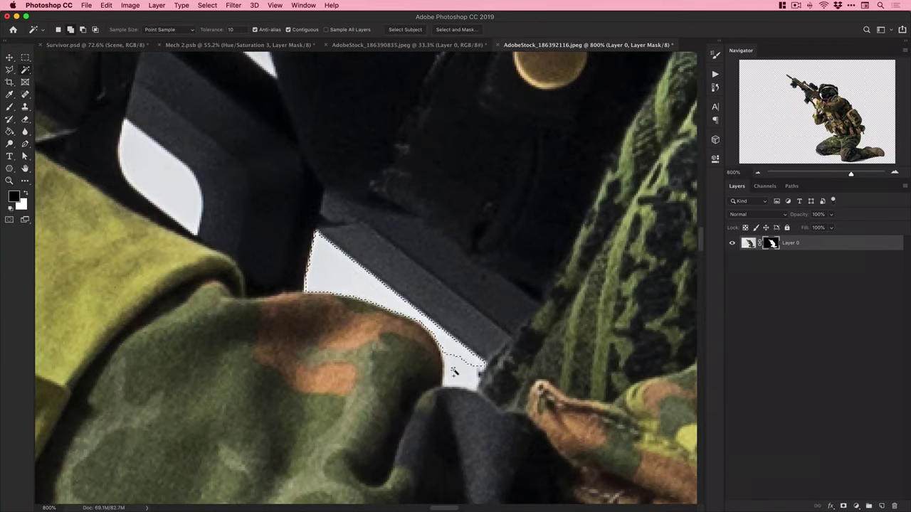
Hide the selected background gaps by painting on the rifleman's layer mask with the Brush.
{"action": "key", "text": "super+minus"}
{"action": "key", "text": "super+minus"}
{"action": "key", "text": "super+minus"}
{"action": "key", "text": "super+minus"}
{"action": "key", "text": "super+minus"}
{"action": "left_click_drag", "start_coordinate": [377, 306], "coordinate": [630, 498]}
{"action": "key", "text": "b"}
{"action": "scroll", "coordinate": [283, 212], "scroll_direction": "down", "scroll_amount": 5}
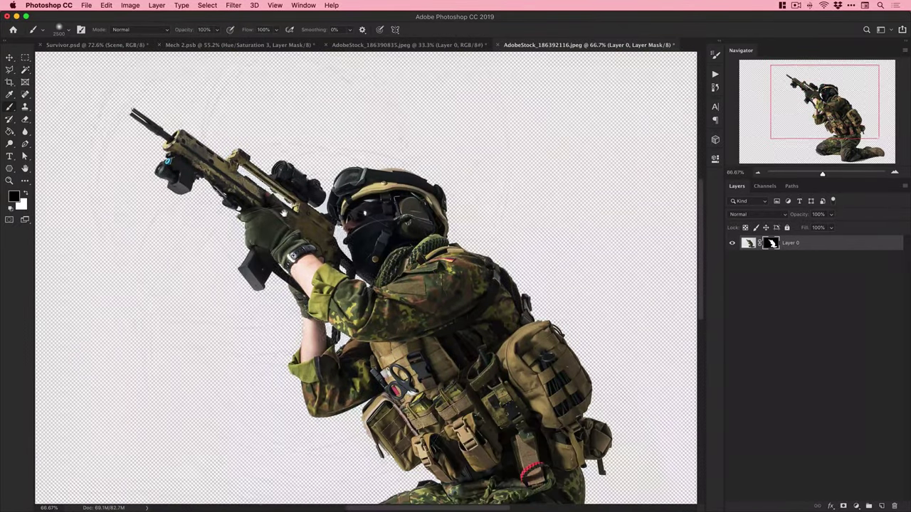
Convert the rifleman to a smart object, rename it Soldier 3, and duplicate it into Mech 2.psb.
{"action": "right_click", "coordinate": [770, 243]}
{"action": "left_click", "coordinate": [789, 244]}
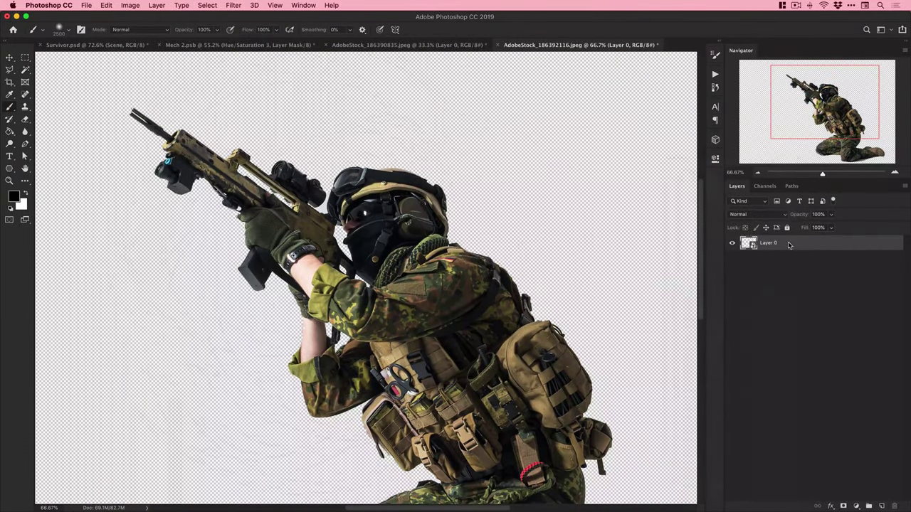
{"action": "right_click", "coordinate": [785, 243]}
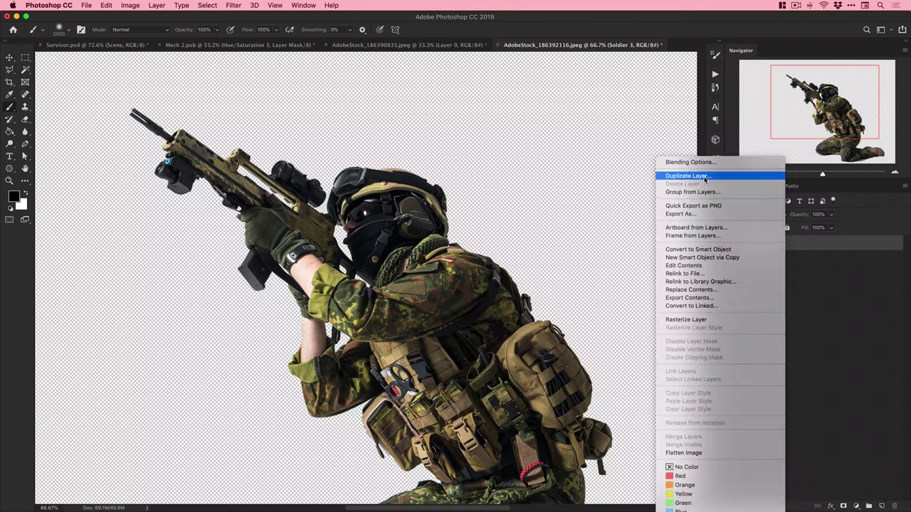
{"action": "left_click", "coordinate": [758, 177]}
{"action": "left_click", "coordinate": [412, 245]}
{"action": "left_click", "coordinate": [414, 229]}
{"action": "left_click", "coordinate": [486, 212]}
Close both stock soldier images without saving their changes.
{"action": "key", "text": "v"}
{"action": "key", "text": "super+w"}
{"action": "key", "text": "super+w"}
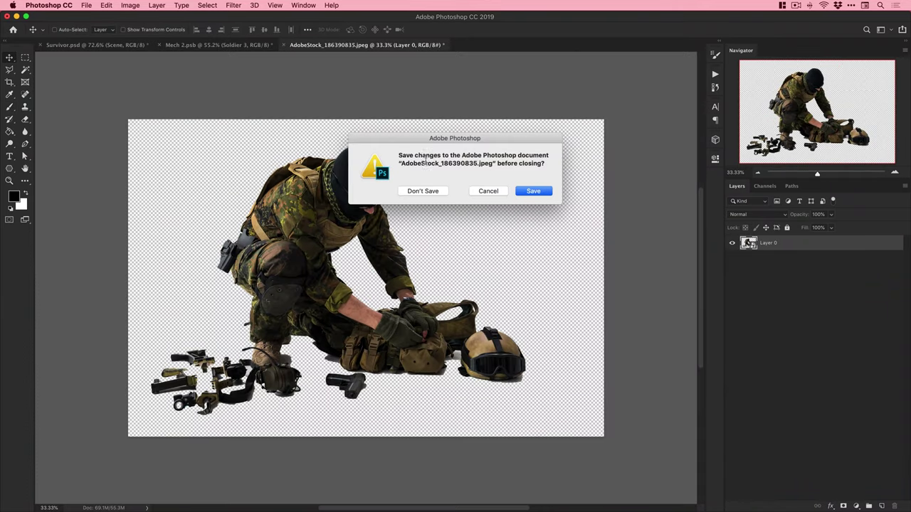
{"action": "left_click", "coordinate": [423, 191]}
Copy the Hue/Saturation 3 adjustment above the Soldier 3 layer and clip it to that layer.
{"action": "left_click_drag", "start_coordinate": [803, 259], "coordinate": [796, 282]}
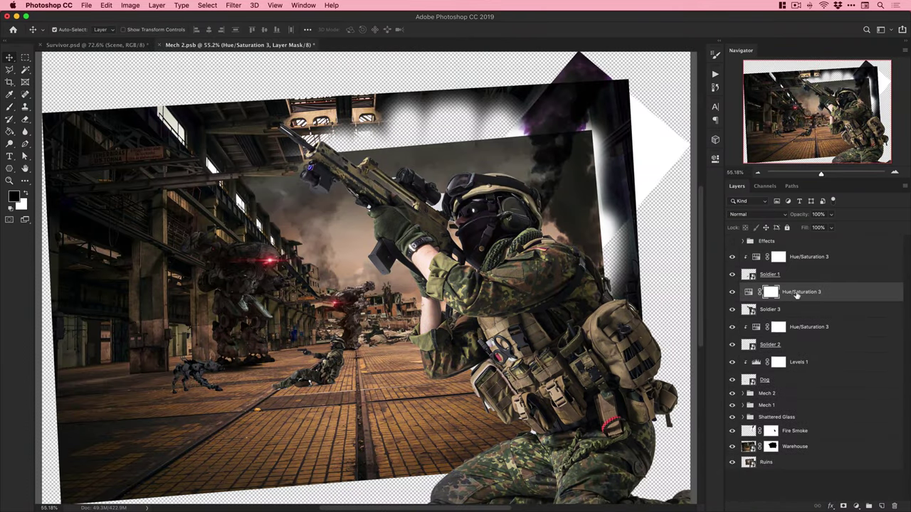
{"action": "right_click", "coordinate": [804, 293]}
{"action": "left_click", "coordinate": [756, 334]}
Scale down Soldier 3, place him in the foreground in front of the robot dog, and rotate him -5 degrees.
{"action": "left_click", "coordinate": [770, 311]}
{"action": "key", "text": "super+minus"}
{"action": "key", "text": "super+minus"}
{"action": "key", "text": "super+t"}
{"action": "left_click_drag", "start_coordinate": [313, 185], "coordinate": [404, 266]}
{"action": "left_click_drag", "start_coordinate": [521, 267], "coordinate": [502, 284]}
{"action": "left_click_drag", "start_coordinate": [456, 322], "coordinate": [213, 326]}
{"action": "left_click", "coordinate": [262, 29]}
{"action": "type", "text": "-5"}
{"action": "key", "text": "Return"}
{"action": "key", "text": "Return"}
Save Mech 2.psb and check the added soldiers in the Survivor.psd composite.
{"action": "key", "text": "super+plus"}
{"action": "key", "text": "super+plus"}
{"action": "key", "text": "super+s"}
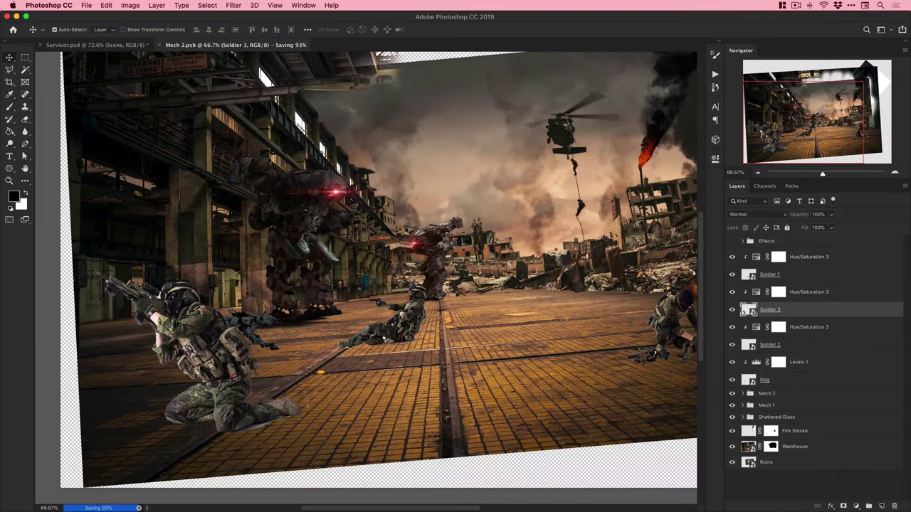
{"action": "left_click", "coordinate": [104, 44]}
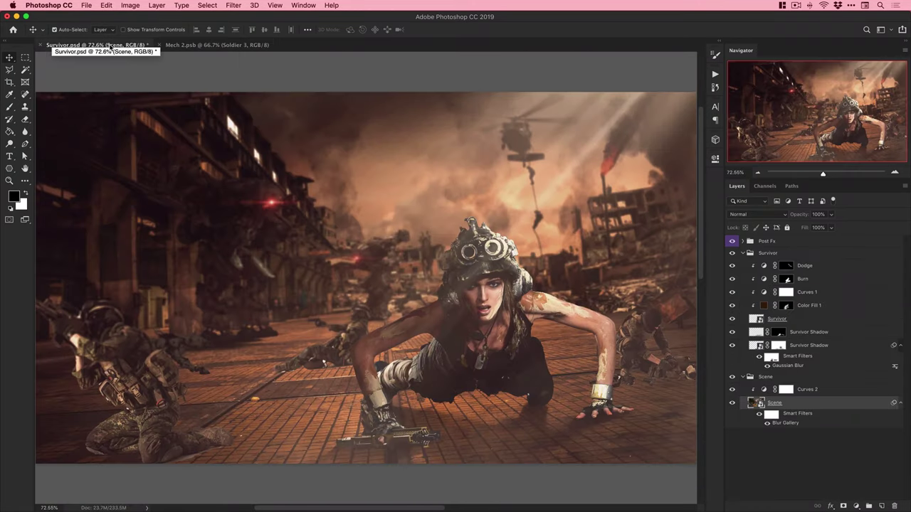
In Mech 2.psb, hide Soldier 3 with its Hue/Saturation adjustment and move both beneath Solider 2.
{"action": "left_click", "coordinate": [216, 45]}
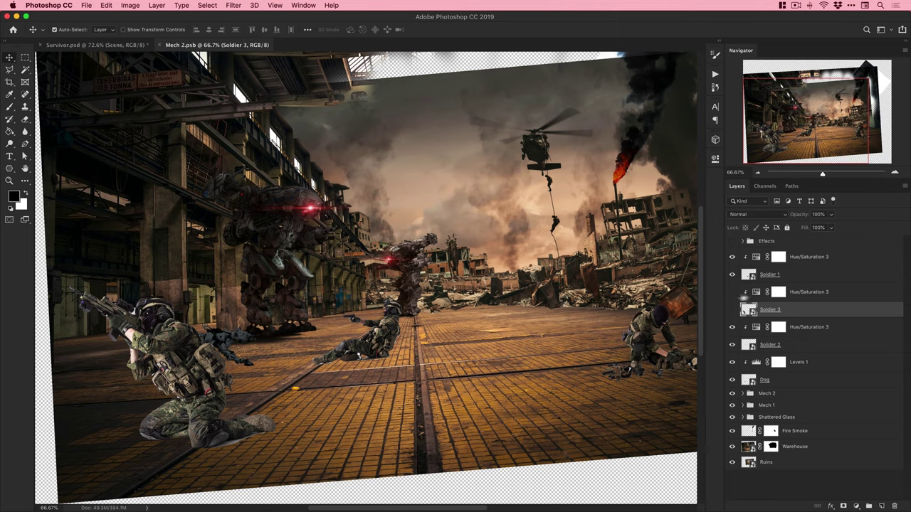
{"action": "left_click", "coordinate": [819, 292], "text": "shift"}
{"action": "left_click_drag", "start_coordinate": [774, 309], "coordinate": [790, 354]}
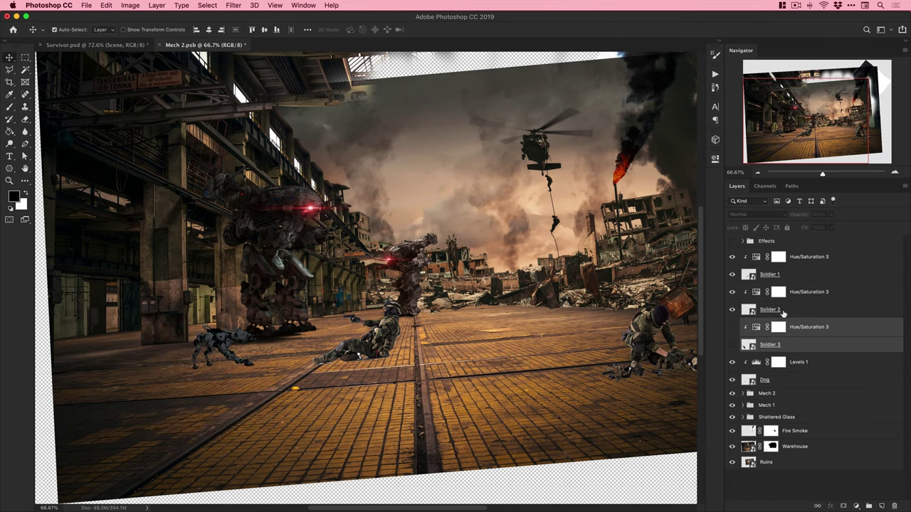
Add a Levels adjustment clipped to Solider 2 and darken the crouching soldier by lowering the white output level.
{"action": "left_click", "coordinate": [784, 311]}
{"action": "left_click", "coordinate": [672, 344], "text": "super"}
{"action": "left_click", "coordinate": [672, 344], "text": "super"}
{"action": "left_click_drag", "start_coordinate": [668, 345], "coordinate": [602, 341]}
{"action": "left_click", "coordinate": [856, 506]}
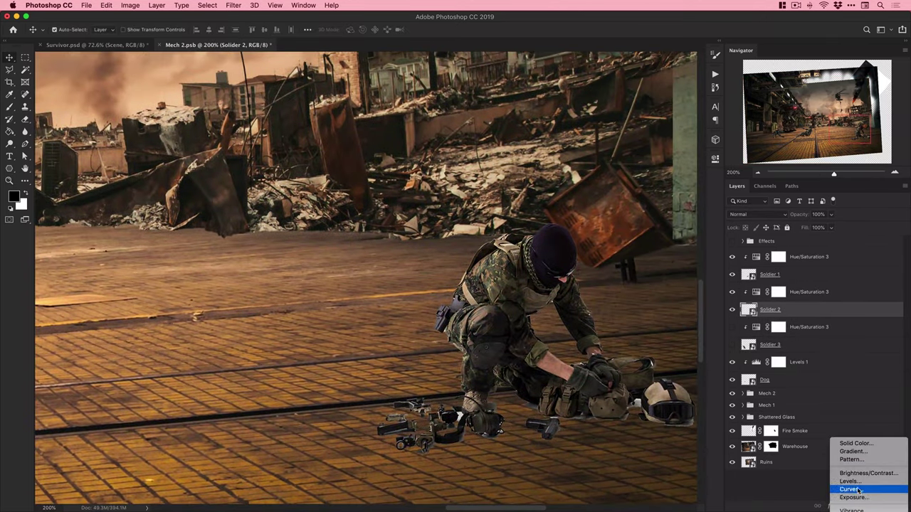
{"action": "left_click", "coordinate": [868, 489]}
{"action": "left_click_drag", "start_coordinate": [690, 283], "coordinate": [659, 282]}
{"action": "left_click", "coordinate": [715, 161]}
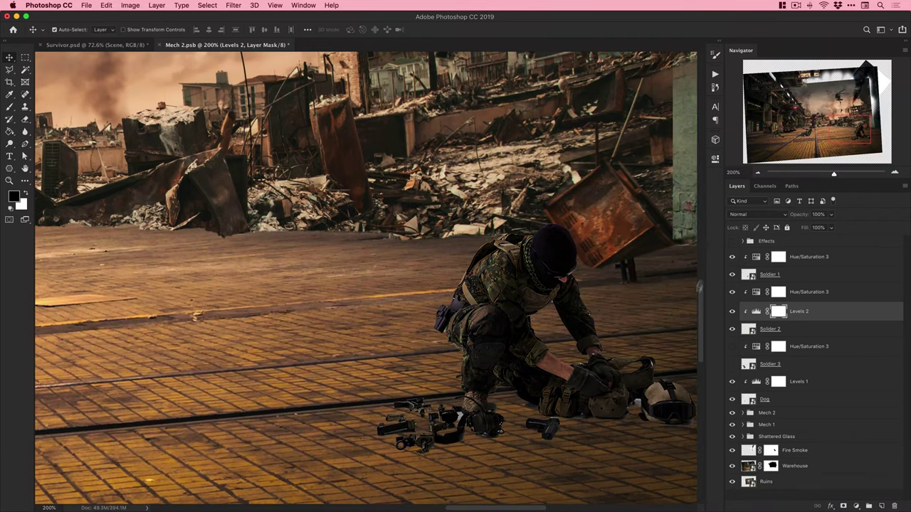
Invert the Levels 2 mask and paint the darkening back over the shadowed parts of the crouching soldier and his gear.
{"action": "key", "text": "super+i"}
{"action": "key", "text": "b"}
{"action": "key", "text": "x"}
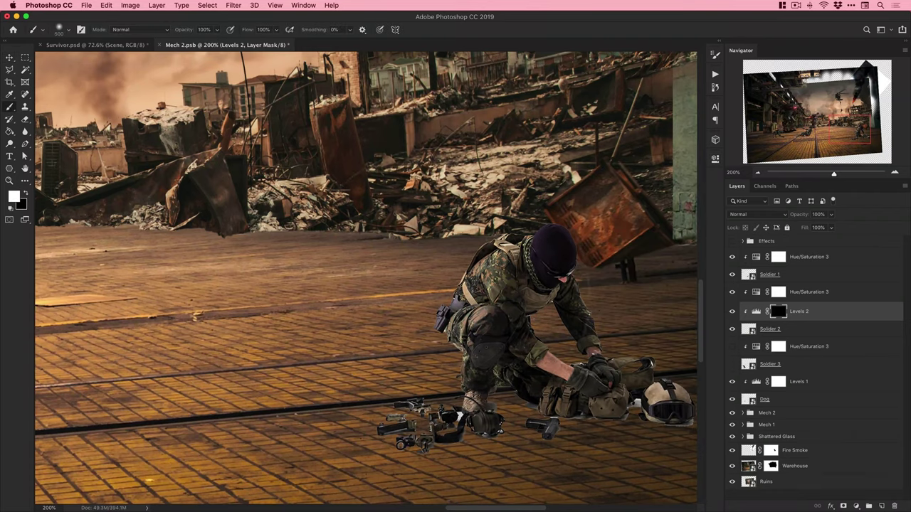
{"action": "key", "text": "bracketleft"}
{"action": "key", "text": "bracketleft"}
{"action": "mouse_move", "coordinate": [487, 345]}
{"action": "left_mouse_down"}
{"action": "mouse_move", "coordinate": [551, 455]}
{"action": "mouse_move", "coordinate": [545, 395]}
{"action": "mouse_move", "coordinate": [633, 427]}
{"action": "left_mouse_up"}
{"action": "double_click", "coordinate": [756, 313]}
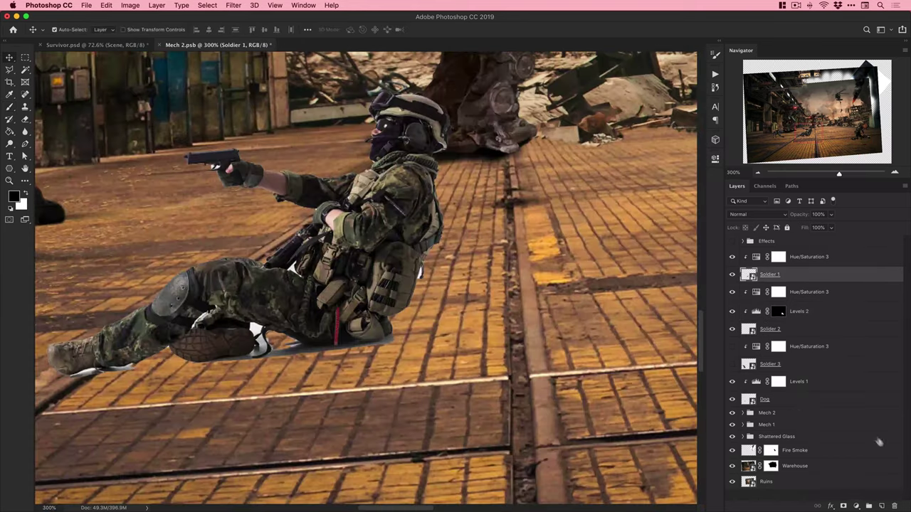
Add a darkening Levels adjustment clipped to Soldier 1 and invert its mask to black.
{"action": "left_click", "coordinate": [856, 506]}
{"action": "left_click", "coordinate": [865, 466]}
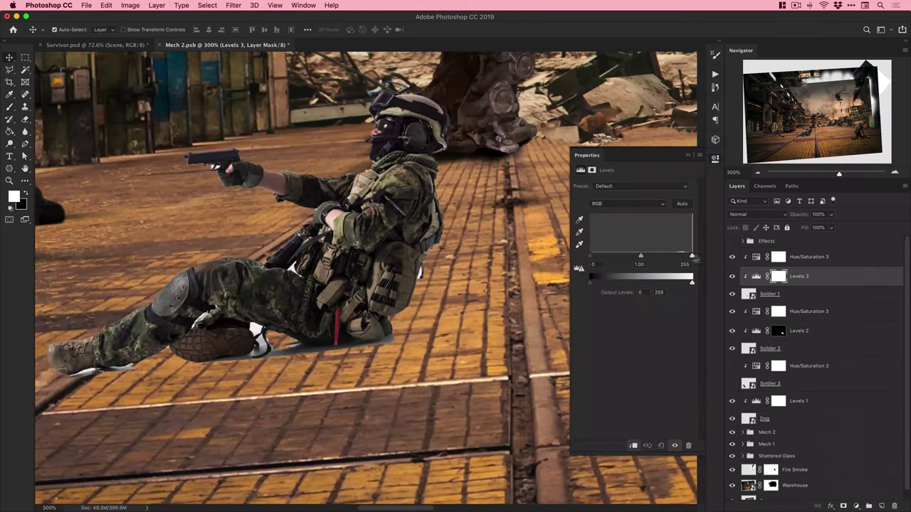
{"action": "left_click", "coordinate": [777, 276]}
{"action": "key", "text": "ctrl+i"}
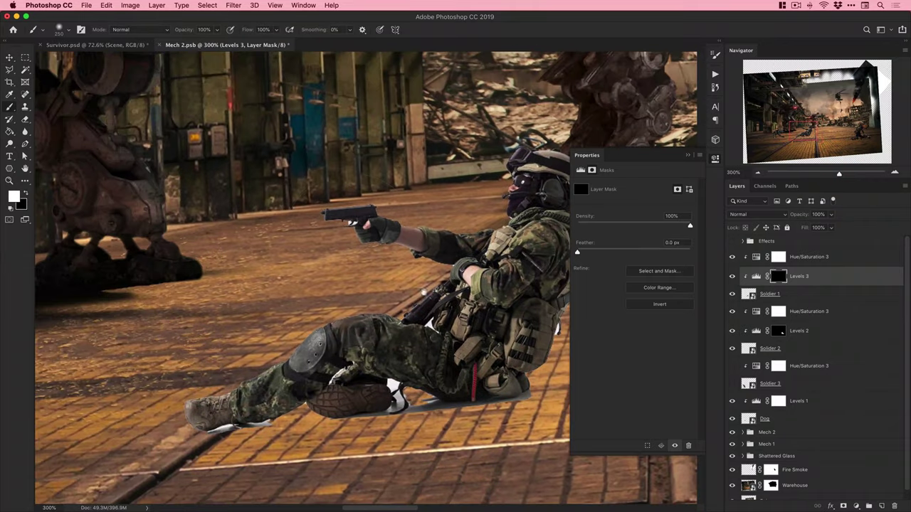
Paint shading onto Soldier 1's face, arms and legs through the Levels 3 mask, and compare with the adjustment off.
{"action": "mouse_move", "coordinate": [521, 162]}
{"action": "left_mouse_down"}
{"action": "mouse_move", "coordinate": [507, 222]}
{"action": "mouse_move", "coordinate": [393, 237]}
{"action": "left_mouse_up"}
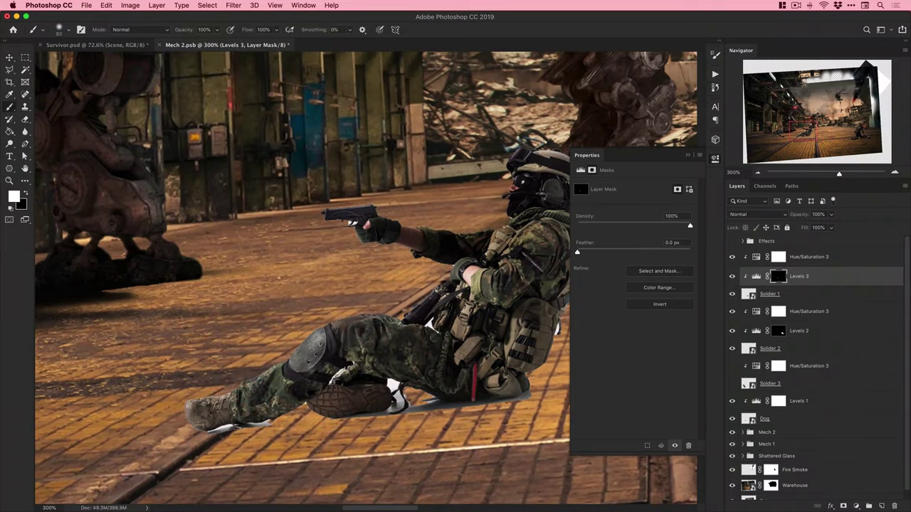
{"action": "key", "text": "]"}
{"action": "left_click_drag", "start_coordinate": [212, 414], "coordinate": [463, 388]}
{"action": "mouse_move", "coordinate": [220, 399]}
{"action": "left_mouse_down"}
{"action": "mouse_move", "coordinate": [459, 310]}
{"action": "mouse_move", "coordinate": [511, 259]}
{"action": "left_mouse_up"}
{"action": "key", "text": "super+minus"}
{"action": "key", "text": "super+minus"}
{"action": "key", "text": "v"}
{"action": "left_click", "coordinate": [732, 277]}
{"action": "left_click", "coordinate": [731, 277]}
Open the Soldier 1 smart object and mask out the background inside the pistol's trigger guard.
{"action": "double_click", "coordinate": [749, 294]}
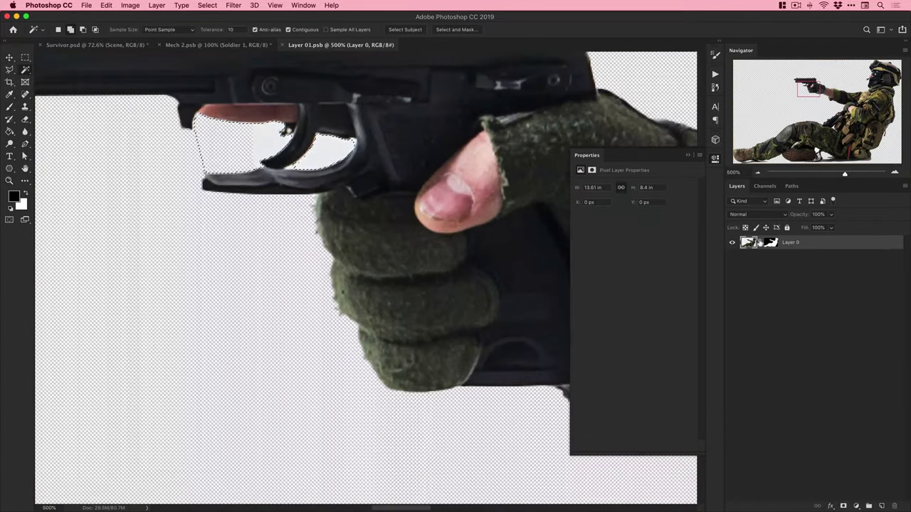
{"action": "left_click", "coordinate": [771, 242]}
{"action": "key", "text": "b"}
{"action": "key", "text": "x"}
{"action": "left_click_drag", "start_coordinate": [278, 146], "coordinate": [335, 149]}
{"action": "key", "text": "super+d"}
Select and mask out leftover background around Soldier 1's slung weapon and legs.
{"action": "key", "text": "super+minus"}
{"action": "key", "text": "super+minus"}
{"action": "key", "text": "super+minus"}
{"action": "key", "text": "super+minus"}
{"action": "key", "text": "super+minus"}
{"action": "key", "text": "super+minus"}
{"action": "key", "text": "w"}
{"action": "left_click", "coordinate": [402, 459], "text": "super"}
{"action": "key", "text": "b"}
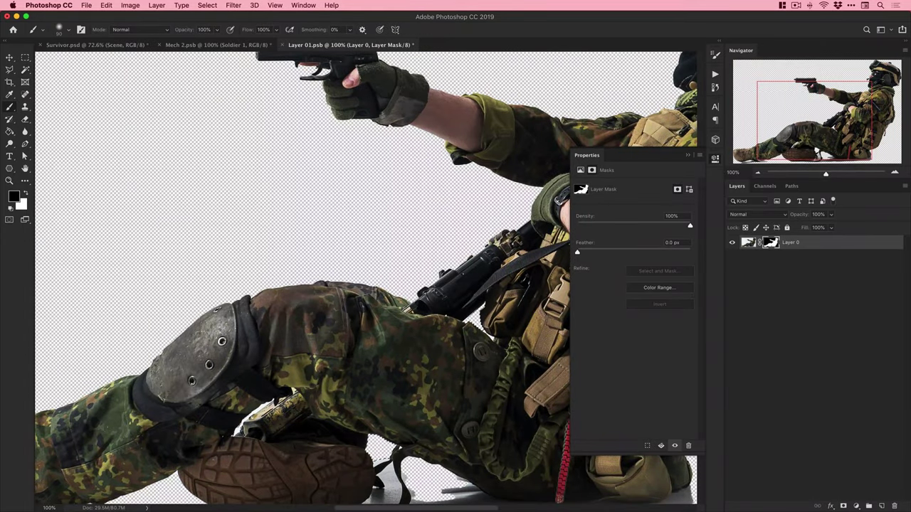
{"action": "key", "text": "super+d"}
Select and mask out the leftover background between Soldier 1's knee and the folded leg beneath it.
{"action": "key", "text": "w"}
{"action": "left_click", "coordinate": [244, 429], "text": "super"}
{"action": "left_click", "coordinate": [349, 312]}
{"action": "key", "text": "super+minus"}
{"action": "key", "text": "super+minus"}
{"action": "key", "text": "super+minus"}
{"action": "key", "text": "super+minus"}
{"action": "key", "text": "super+minus"}
{"action": "key", "text": "super+minus"}
{"action": "left_click_drag", "start_coordinate": [145, 358], "coordinate": [245, 326]}
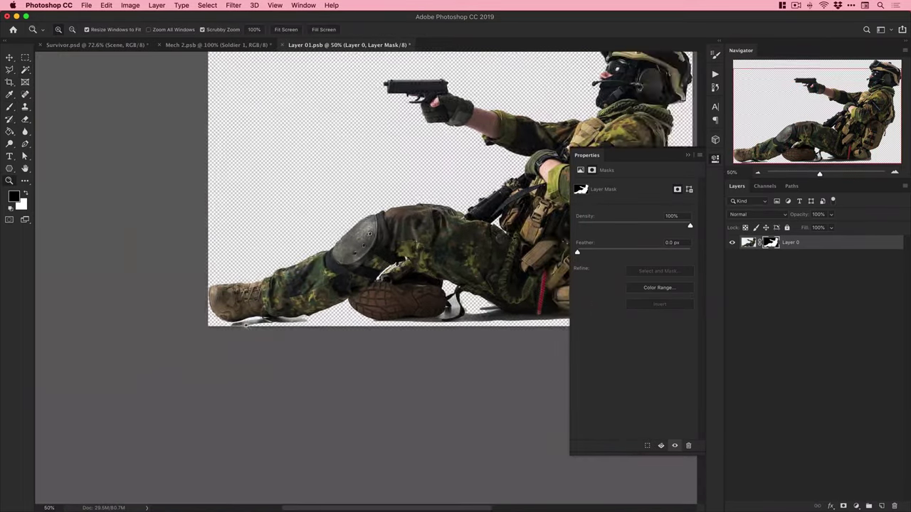
{"action": "left_click", "coordinate": [245, 326], "text": "super"}
{"action": "key", "text": "super+minus"}
{"action": "key", "text": "super+minus"}
{"action": "key", "text": "super+minus"}
{"action": "key", "text": "super+minus"}
{"action": "left_click", "coordinate": [388, 261], "text": "super"}
{"action": "key", "text": "b"}
{"action": "left_click_drag", "start_coordinate": [427, 303], "coordinate": [338, 384]}
{"action": "key", "text": "super+d"}
{"action": "key", "text": "super+minus"}
{"action": "key", "text": "super+minus"}
{"action": "key", "text": "super+minus"}
{"action": "key", "text": "super+minus"}
Mask out the ground shadow beneath Soldier 1's outstretched boot with a smaller brush.
{"action": "left_click", "coordinate": [237, 322], "text": "super"}
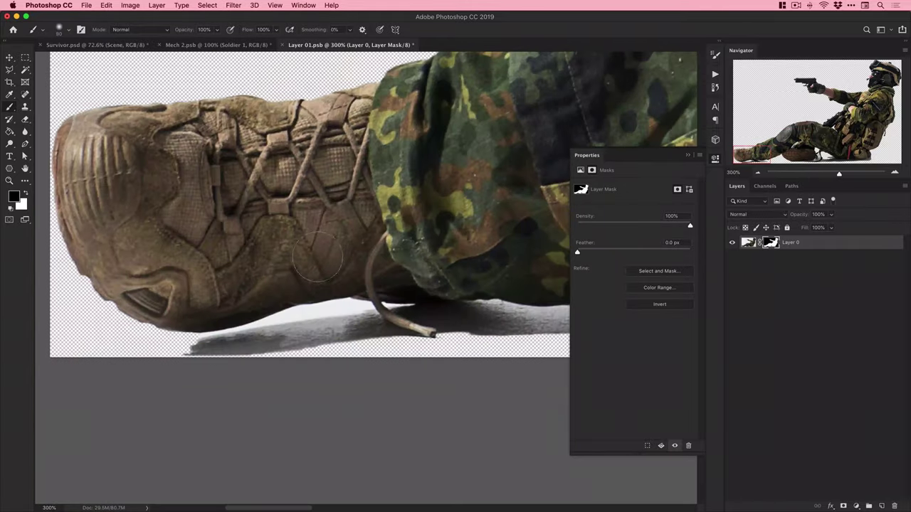
{"action": "key", "text": "v"}
{"action": "key", "text": "b"}
{"action": "left_click_drag", "start_coordinate": [220, 345], "coordinate": [299, 338]}
{"action": "key", "text": "super+z"}
{"action": "key", "text": "shift+bracketleft"}
{"action": "key", "text": "cmd+z"}
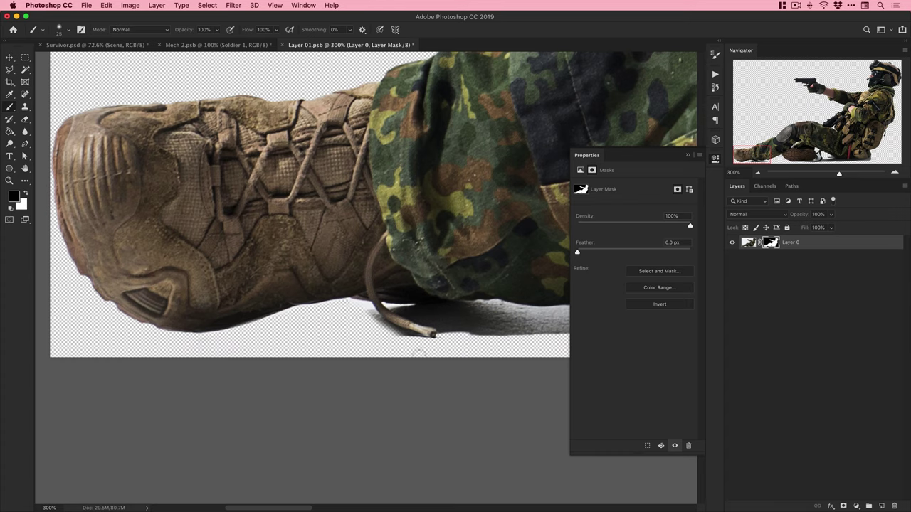
Mask out the remaining shadow around the loose bootlace and along the underside of the trouser leg.
{"action": "mouse_move", "coordinate": [465, 288]}
{"action": "left_mouse_down"}
{"action": "mouse_move", "coordinate": [304, 303]}
{"action": "mouse_move", "coordinate": [437, 327]}
{"action": "left_mouse_up"}
{"action": "scroll", "coordinate": [216, 349], "scroll_direction": "up", "scroll_amount": 4}
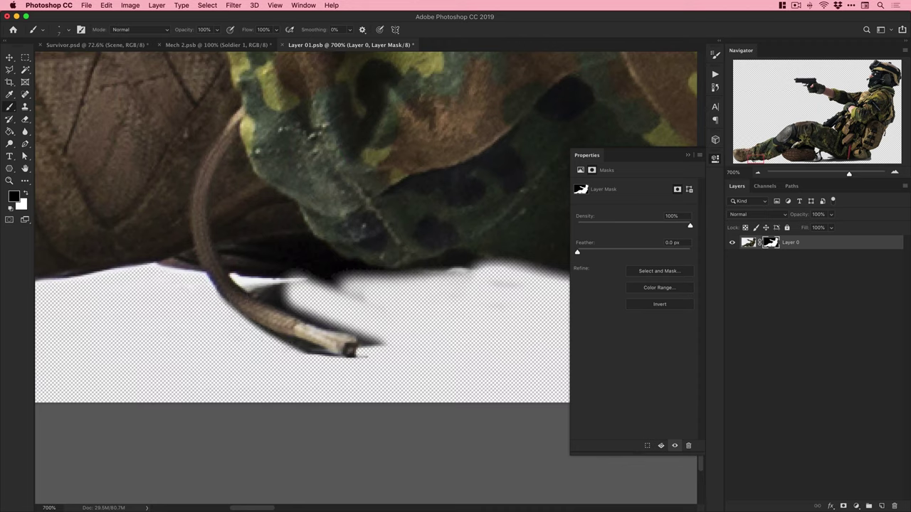
{"action": "left_click_drag", "start_coordinate": [247, 323], "coordinate": [359, 354]}
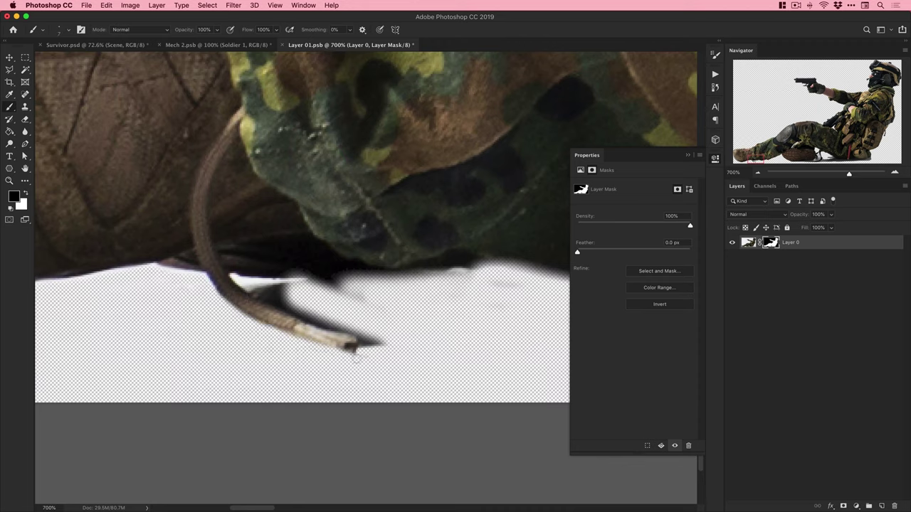
{"action": "left_click_drag", "start_coordinate": [235, 278], "coordinate": [385, 331]}
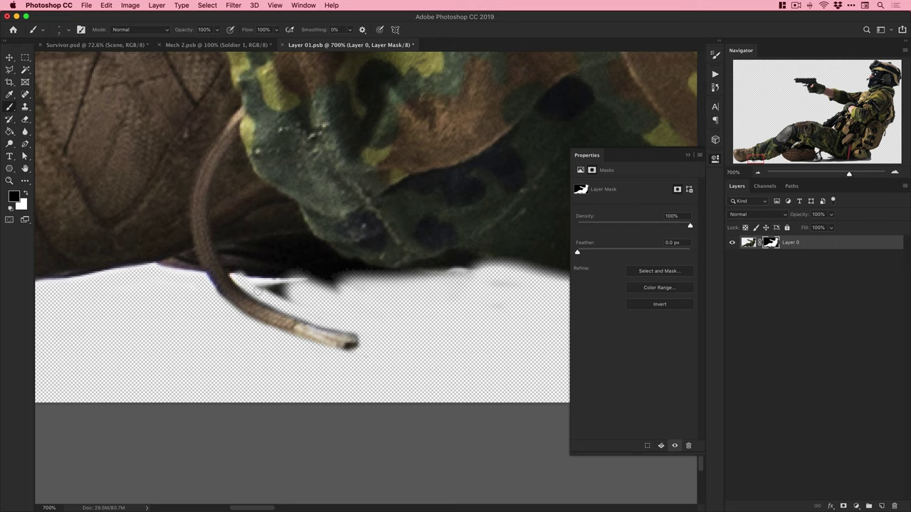
{"action": "left_click_drag", "start_coordinate": [245, 272], "coordinate": [369, 277]}
{"action": "scroll", "coordinate": [303, 228], "scroll_direction": "right", "scroll_amount": 4}
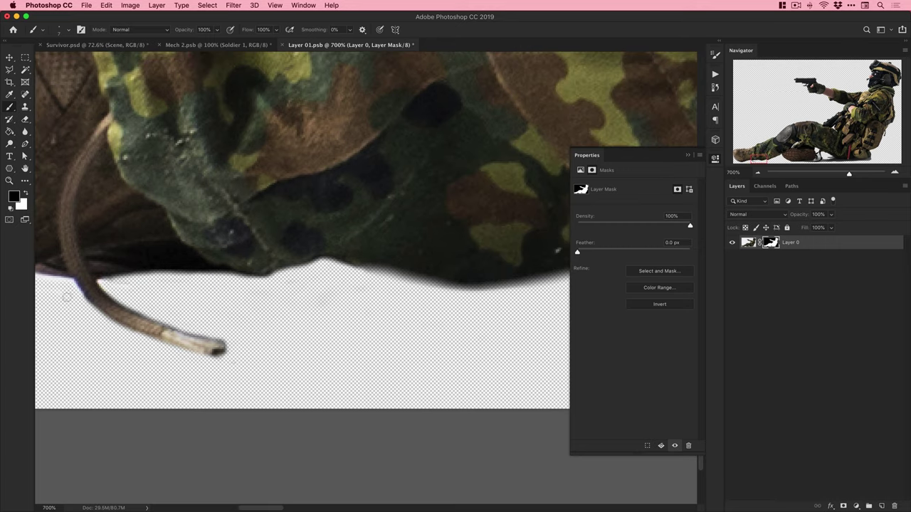
{"action": "scroll", "coordinate": [66, 297], "scroll_direction": "left", "scroll_amount": 4}
Save and close the Soldier 1 smart object contents to return to the mech scene.
{"action": "key", "text": "super+1"}
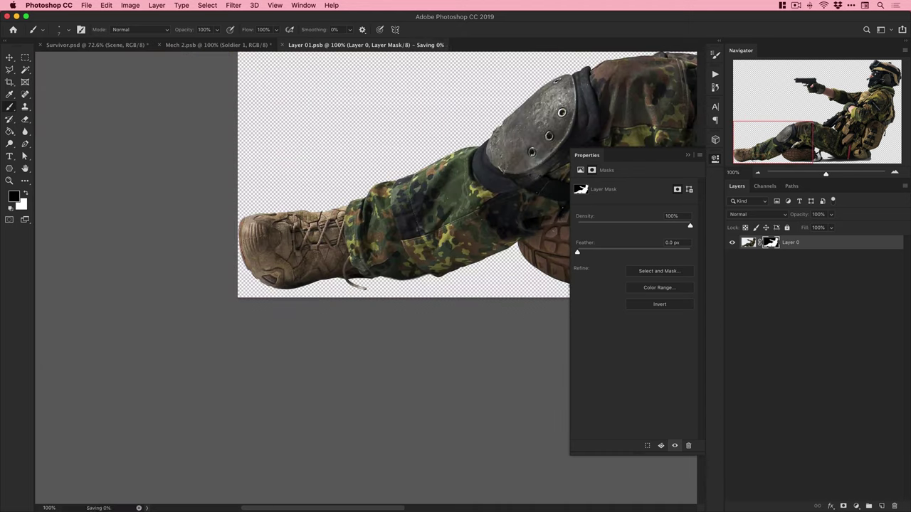
{"action": "key", "text": "v"}
{"action": "key", "text": "super+w"}
{"action": "key", "text": "super+minus"}
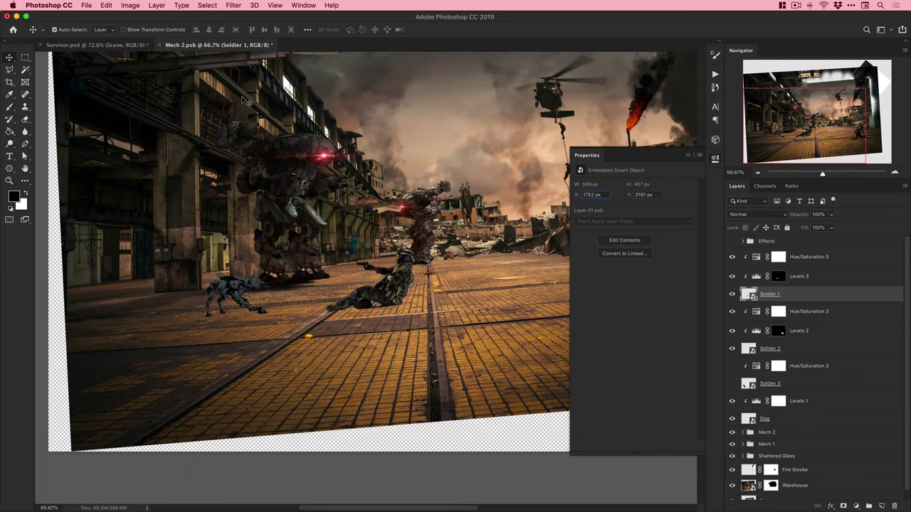
Paint a black ground shadow on a new layer beneath Soldier 1 and add a layer mask to it.
{"action": "key", "text": "z"}
{"action": "double_click", "coordinate": [364, 301]}
{"action": "left_click", "coordinate": [881, 506], "text": "super"}
{"action": "key", "text": "b"}
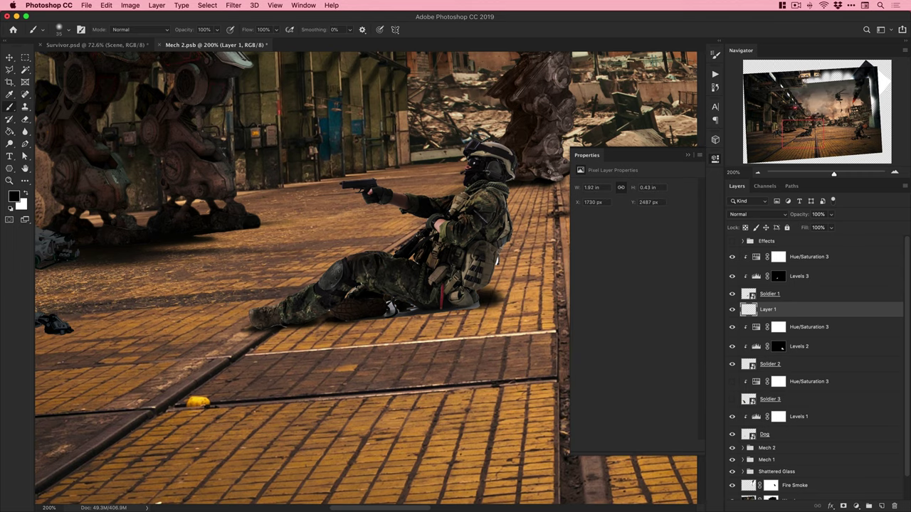
{"action": "scroll", "coordinate": [427, 311], "scroll_direction": "right", "scroll_amount": 5}
{"action": "left_click", "coordinate": [843, 506]}
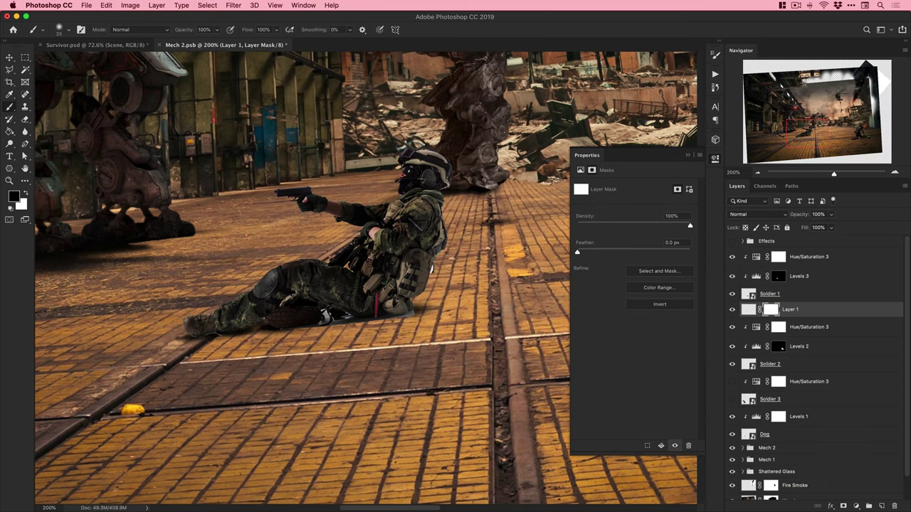
Rename the shadow layer "Soldier 1 Shadow" and set it to Multiply at 85% opacity.
{"action": "key", "text": "v"}
{"action": "key", "text": "super+minus"}
{"action": "double_click", "coordinate": [792, 310]}
{"action": "type", "text": "Soldier 1 Shadow"}
{"action": "key", "text": "Return"}
{"action": "left_click", "coordinate": [756, 214]}
{"action": "left_click", "coordinate": [732, 237]}
{"action": "key", "text": "8"}
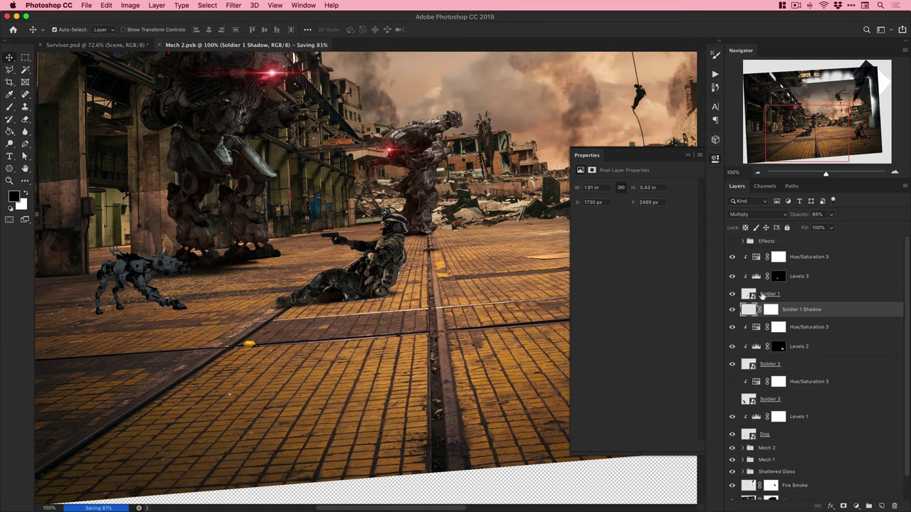
Reopen the Soldier 1 smart object and mask out the background inside the backpack's hanging cord loop.
{"action": "double_click", "coordinate": [748, 294]}
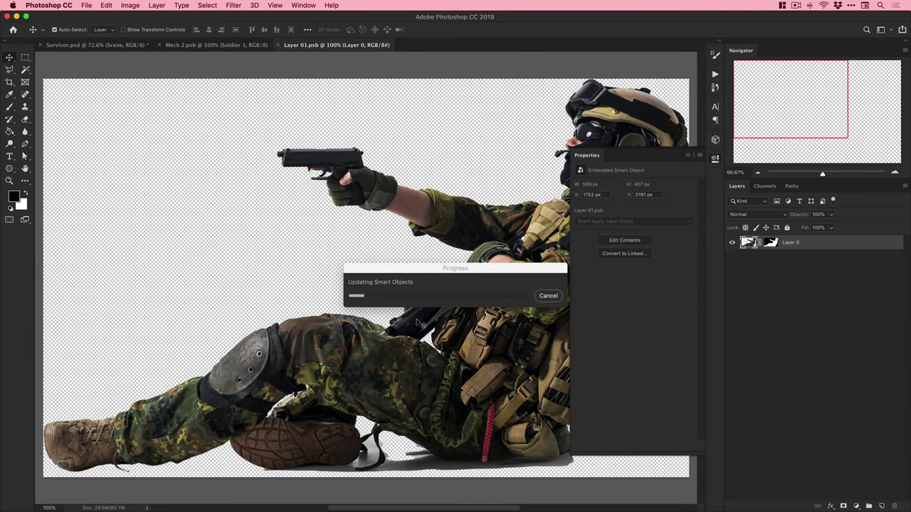
{"action": "key", "text": "z"}
{"action": "left_click_drag", "start_coordinate": [559, 334], "coordinate": [314, 341]}
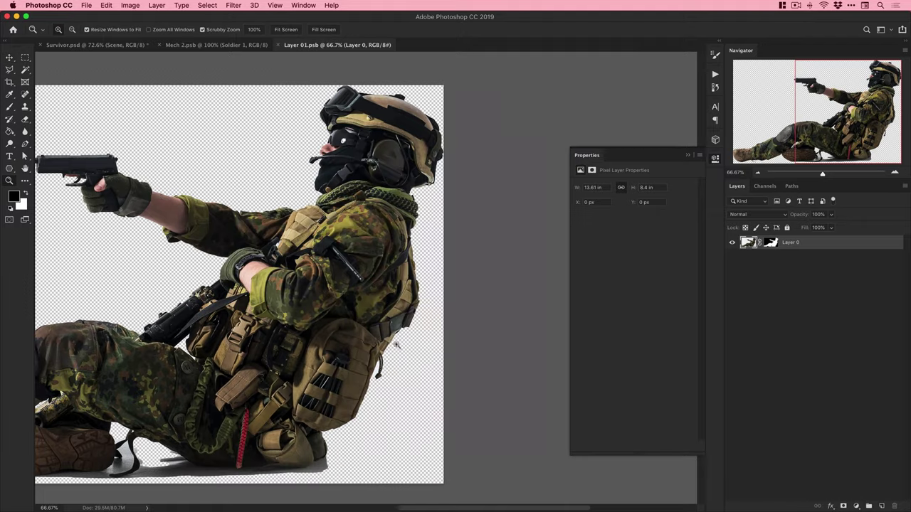
{"action": "left_click", "coordinate": [381, 370]}
{"action": "left_click", "coordinate": [381, 370]}
{"action": "left_click", "coordinate": [382, 370]}
{"action": "left_click", "coordinate": [382, 370]}
{"action": "left_click", "coordinate": [771, 242]}
{"action": "key", "text": "w"}
{"action": "left_click", "coordinate": [367, 341]}
{"action": "key", "text": "b"}
{"action": "mouse_move", "coordinate": [367, 314]}
{"action": "left_mouse_down"}
{"action": "mouse_move", "coordinate": [340, 429]}
{"action": "mouse_move", "coordinate": [366, 296]}
{"action": "left_mouse_up"}
{"action": "key", "text": "super+d"}
{"action": "left_click", "coordinate": [383, 284], "text": "super"}
{"action": "left_click", "coordinate": [382, 285], "text": "super"}
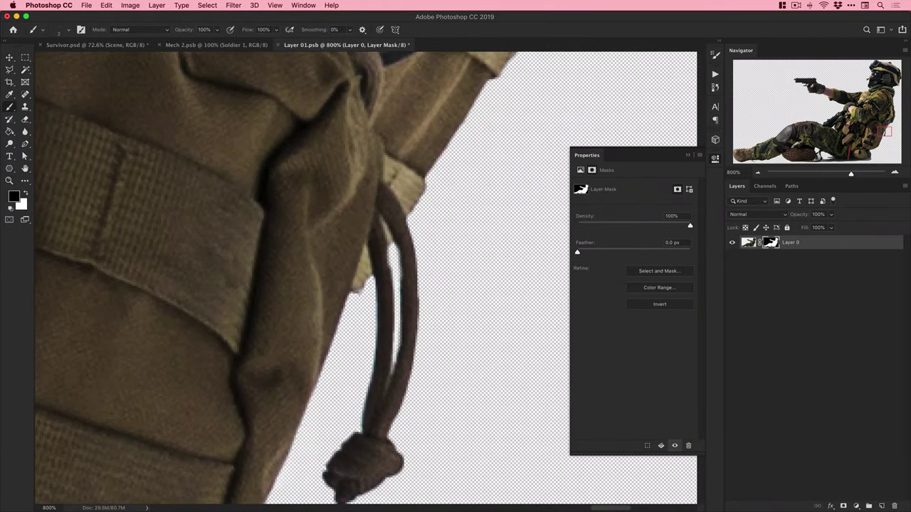
Paint the missing front of the pistol's trigger guard back in on the layer mask and clean its outer edge.
{"action": "key", "text": "super+minus"}
{"action": "key", "text": "super+minus"}
{"action": "key", "text": "super+minus"}
{"action": "key", "text": "super+minus"}
{"action": "key", "text": "super+minus"}
{"action": "key", "text": "super+minus"}
{"action": "left_click_drag", "start_coordinate": [278, 287], "coordinate": [612, 491]}
{"action": "left_click", "coordinate": [162, 184], "text": "super"}
{"action": "left_click", "coordinate": [162, 184], "text": "super"}
{"action": "left_click", "coordinate": [163, 184], "text": "super"}
{"action": "left_click", "coordinate": [163, 184], "text": "super"}
{"action": "key", "text": "x"}
{"action": "left_click_drag", "start_coordinate": [164, 160], "coordinate": [171, 179]}
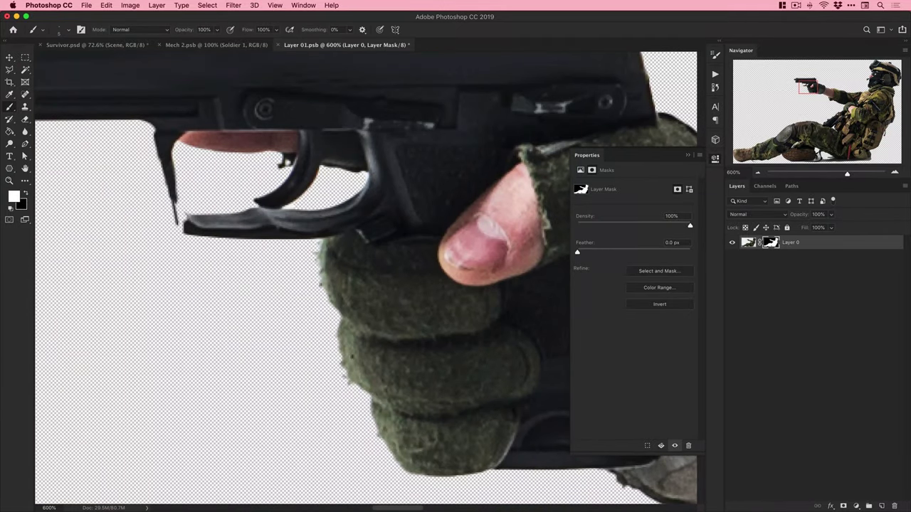
{"action": "left_click_drag", "start_coordinate": [172, 202], "coordinate": [179, 234]}
{"action": "mouse_move", "coordinate": [169, 226]}
{"action": "left_mouse_down"}
{"action": "mouse_move", "coordinate": [156, 155]}
{"action": "mouse_move", "coordinate": [172, 226]}
{"action": "left_mouse_up"}
{"action": "key", "text": "x"}
{"action": "left_click_drag", "start_coordinate": [169, 226], "coordinate": [156, 151]}
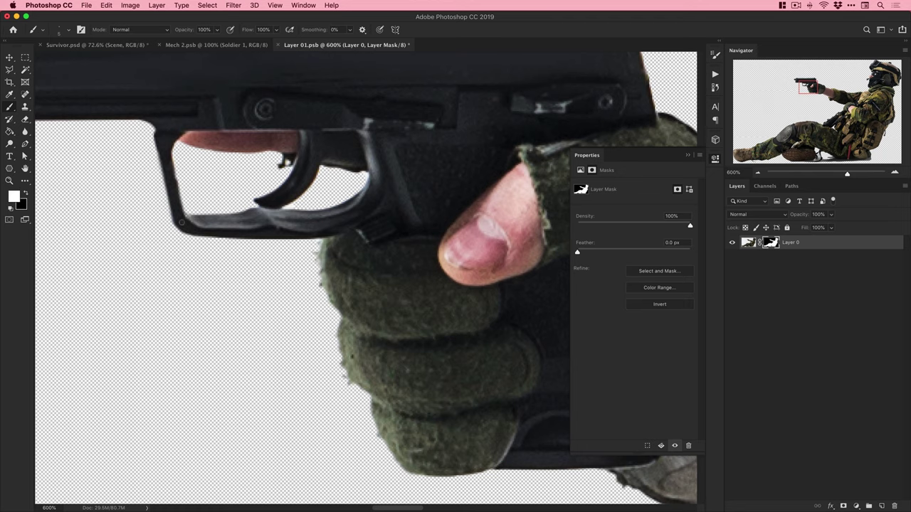
Save the edited Soldier 1 contents and close them to return to the mech scene.
{"action": "key", "text": "v"}
{"action": "key", "text": "super+minus"}
{"action": "key", "text": "super+minus"}
{"action": "key", "text": "super+minus"}
{"action": "key", "text": "super+minus"}
{"action": "key", "text": "super+minus"}
{"action": "key", "text": "super+minus"}
{"action": "key", "text": "super+s"}
{"action": "key", "text": "super+w"}
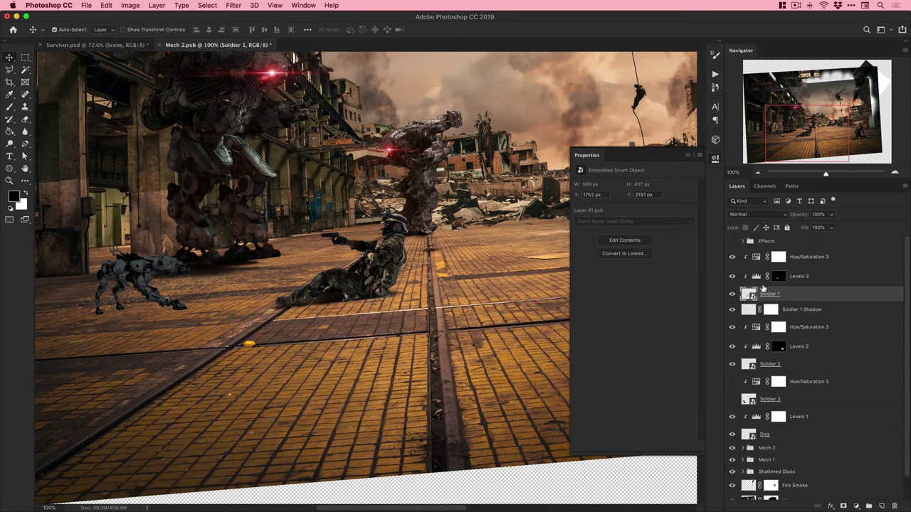
Open the Soldier 1 contents again, duplicate Layer 0 and hide the original copy.
{"action": "double_click", "coordinate": [749, 296]}
{"action": "key", "text": "z"}
{"action": "left_click", "coordinate": [316, 143]}
{"action": "left_click", "coordinate": [316, 142]}
{"action": "left_click", "coordinate": [316, 142]}
{"action": "key", "text": "super+j"}
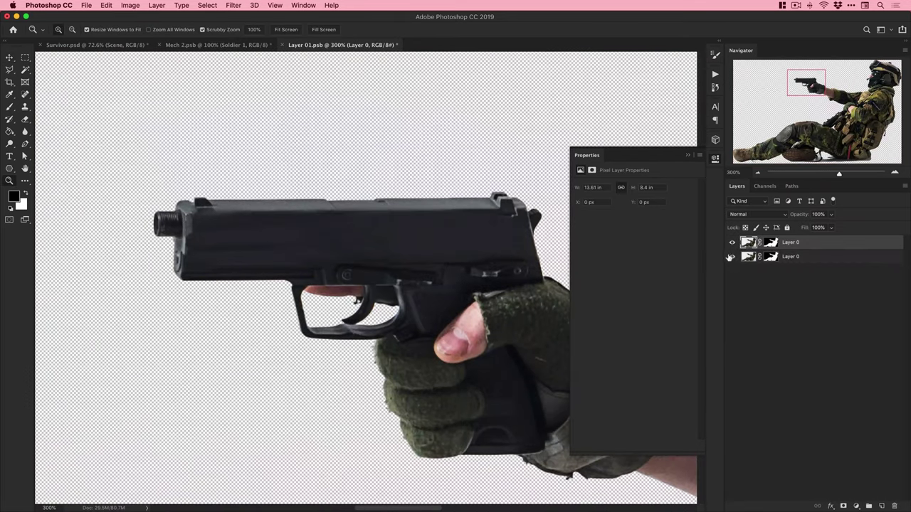
{"action": "left_click", "coordinate": [732, 257]}
Outline the pistol's slide with the Polygonal Lasso, cut and paste it onto its own layer, and shift it backward.
{"action": "key", "text": "l"}
{"action": "left_click", "coordinate": [174, 255]}
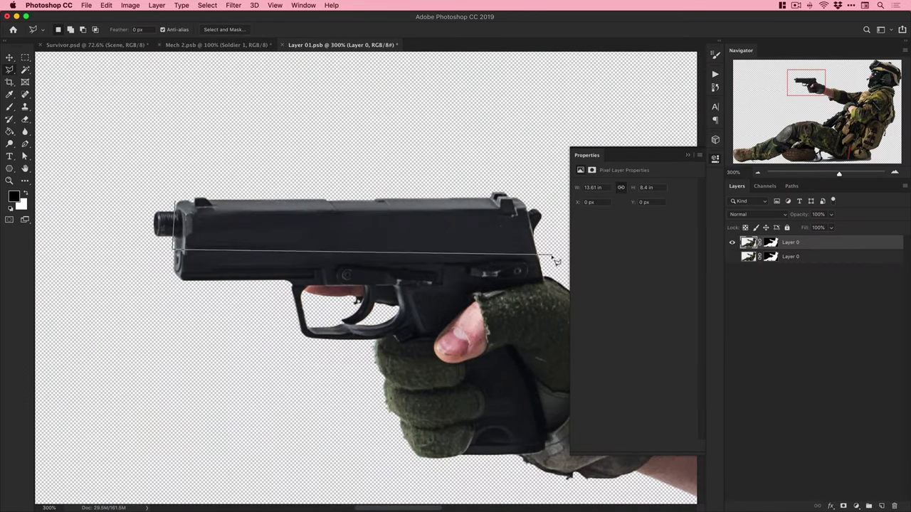
{"action": "left_click", "coordinate": [554, 189]}
{"action": "left_click", "coordinate": [306, 180]}
{"action": "left_click", "coordinate": [175, 202]}
{"action": "key", "text": "super+x"}
{"action": "key", "text": "super+v"}
{"action": "key", "text": "v"}
{"action": "mouse_move", "coordinate": [275, 286]}
{"action": "left_mouse_down"}
{"action": "mouse_move", "coordinate": [272, 226]}
{"action": "mouse_move", "coordinate": [322, 232]}
{"action": "left_mouse_up"}
Add a new layer beneath the slide and paint dark gunmetal along the top of the pistol's frame.
{"action": "left_click", "coordinate": [882, 506], "text": "super"}
{"action": "key", "text": "z"}
{"action": "left_click", "coordinate": [190, 253]}
{"action": "left_click", "coordinate": [190, 253]}
{"action": "left_click", "coordinate": [190, 254]}
{"action": "left_click", "coordinate": [190, 254]}
{"action": "key", "text": "b"}
{"action": "left_click_drag", "start_coordinate": [158, 243], "coordinate": [288, 243]}
Cut the barrel tip from Layer 0 onto its own layer, reposition it and erase the background around it.
{"action": "key", "text": "m"}
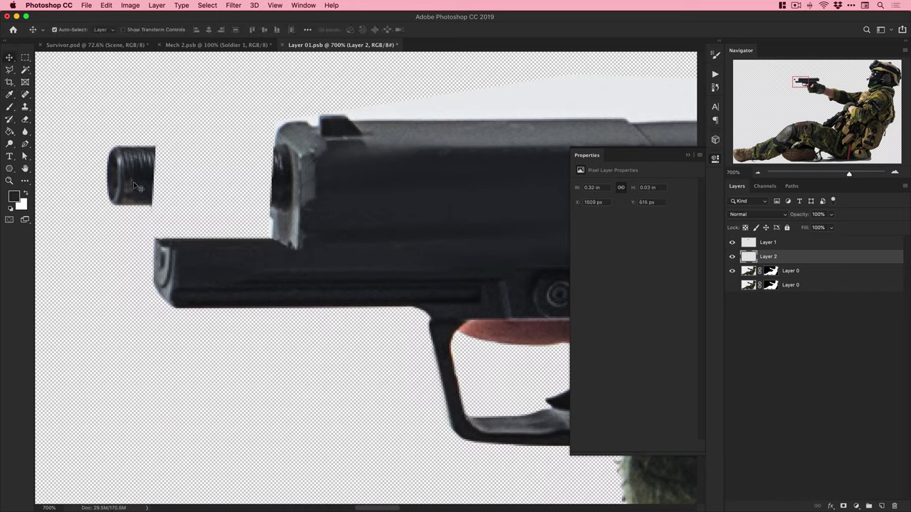
{"action": "left_click_drag", "start_coordinate": [94, 136], "coordinate": [169, 221]}
{"action": "left_click", "coordinate": [790, 271]}
{"action": "key", "text": "super+shift+j"}
{"action": "key", "text": "v"}
{"action": "mouse_move", "coordinate": [127, 191]}
{"action": "left_mouse_down"}
{"action": "mouse_move", "coordinate": [356, 298]}
{"action": "mouse_move", "coordinate": [232, 189]}
{"action": "mouse_move", "coordinate": [253, 190]}
{"action": "mouse_move", "coordinate": [128, 191]}
{"action": "left_mouse_up"}
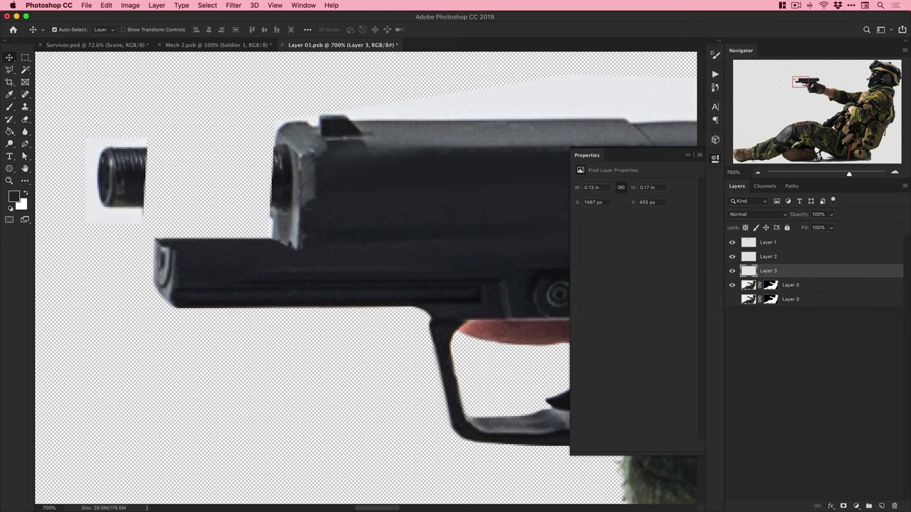
{"action": "key", "text": "e"}
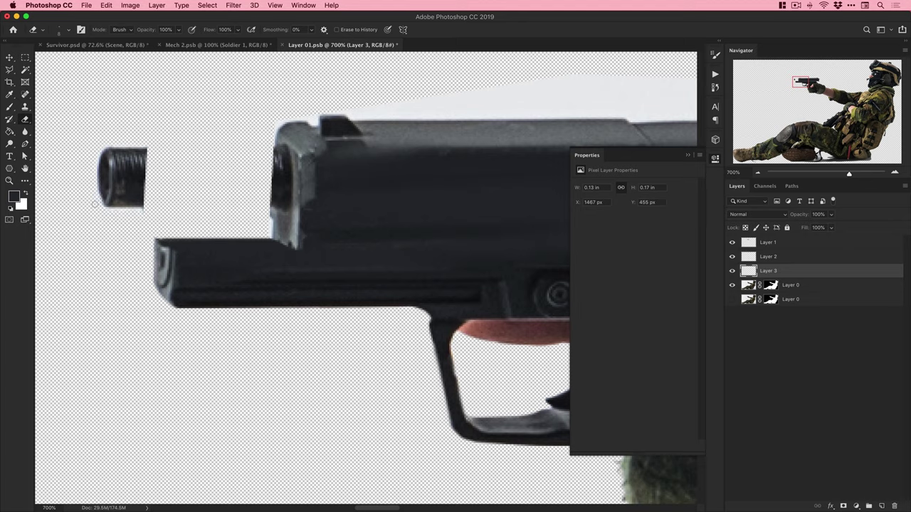
Move the cut-out barrel tip and stretch it lengthwise toward the slide.
{"action": "key", "text": "v"}
{"action": "mouse_move", "coordinate": [151, 179]}
{"action": "left_mouse_down"}
{"action": "mouse_move", "coordinate": [219, 179]}
{"action": "mouse_move", "coordinate": [140, 186]}
{"action": "mouse_move", "coordinate": [212, 178]}
{"action": "mouse_move", "coordinate": [203, 178]}
{"action": "left_mouse_up"}
{"action": "left_click", "coordinate": [106, 5]}
{"action": "left_click", "coordinate": [142, 183]}
{"action": "key", "text": "Return"}
Duplicate the rear section of the barrel and place the copies so the barrel extends to the slide.
{"action": "key", "text": "m"}
{"action": "left_click_drag", "start_coordinate": [145, 141], "coordinate": [205, 212]}
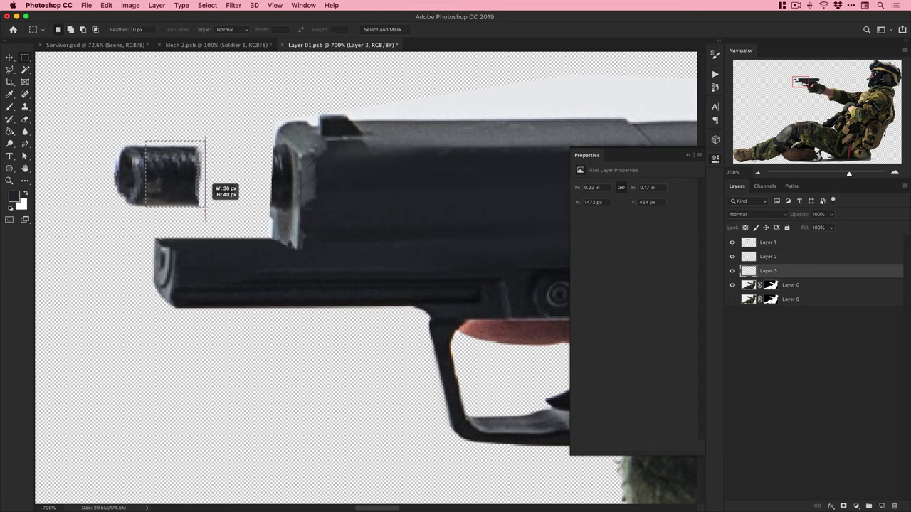
{"action": "key", "text": "super+j"}
{"action": "key", "text": "v"}
{"action": "left_click_drag", "start_coordinate": [179, 180], "coordinate": [222, 186]}
{"action": "key", "text": "e"}
{"action": "key", "text": "v"}
Select the three barrel pieces and nudge them 6 px toward the slide to close the gap.
{"action": "left_click", "coordinate": [773, 242], "text": "shift"}
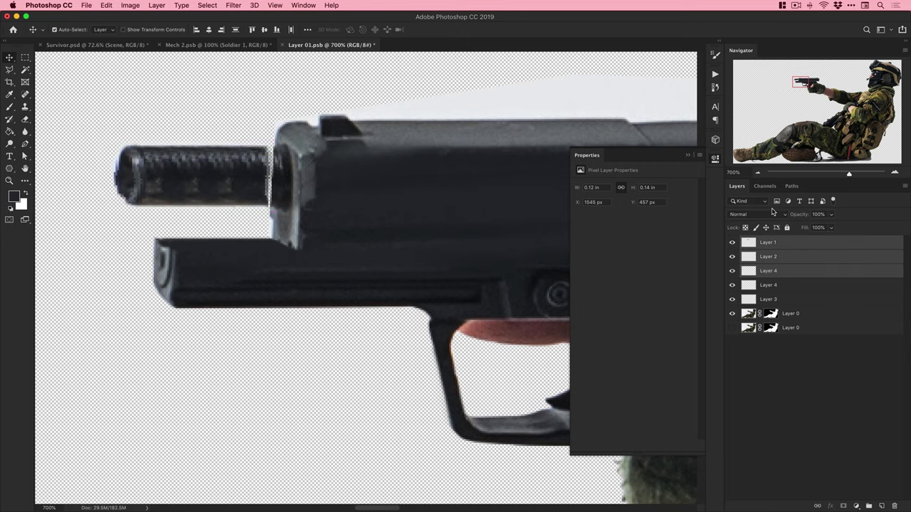
{"action": "left_click_drag", "start_coordinate": [732, 242], "coordinate": [732, 270]}
{"action": "left_click_drag", "start_coordinate": [731, 270], "coordinate": [732, 242]}
{"action": "left_click", "coordinate": [781, 258]}
{"action": "left_click", "coordinate": [777, 285]}
{"action": "left_click", "coordinate": [204, 188]}
{"action": "left_click", "coordinate": [222, 182], "text": "shift"}
{"action": "left_click", "coordinate": [243, 172], "text": "shift"}
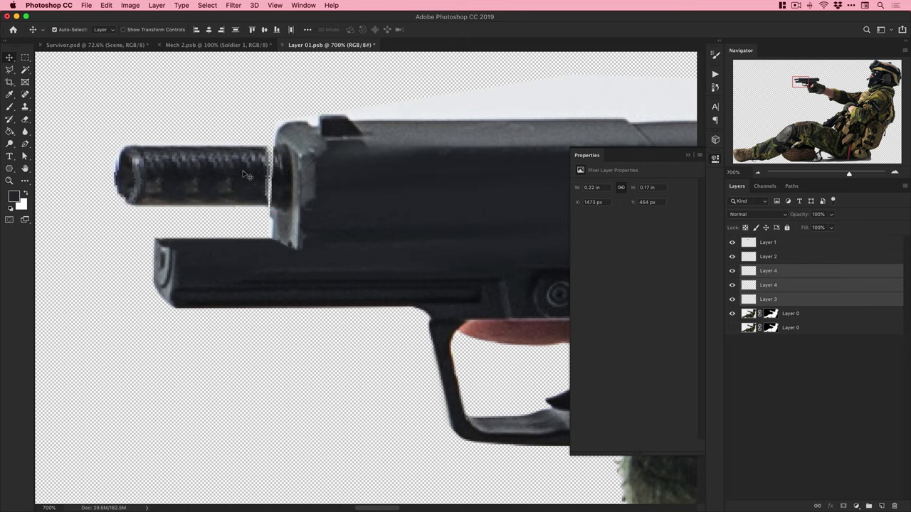
{"action": "key", "text": "Right"}
{"action": "key", "text": "Right"}
{"action": "key", "text": "Right"}
{"action": "key", "text": "Right"}
{"action": "key", "text": "Right"}
{"action": "key", "text": "Right"}
Group the slide, frame paint and barrel layers above Layer 0 and name the group Gun Modifications.
{"action": "key", "text": "super+minus"}
{"action": "key", "text": "super+minus"}
{"action": "key", "text": "super+minus"}
{"action": "key", "text": "super+minus"}
{"action": "key", "text": "super+minus"}
{"action": "key", "text": "super+minus"}
{"action": "left_click", "coordinate": [413, 257], "text": "super"}
{"action": "left_click", "coordinate": [413, 256], "text": "super"}
{"action": "left_click", "coordinate": [414, 257], "text": "super"}
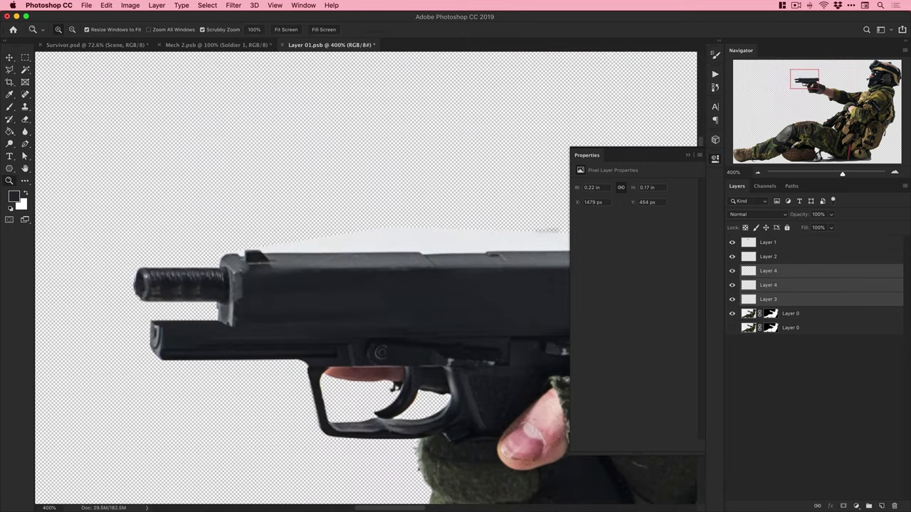
{"action": "left_click", "coordinate": [776, 242]}
{"action": "left_click", "coordinate": [783, 297], "text": "shift"}
{"action": "key", "text": "super+g"}
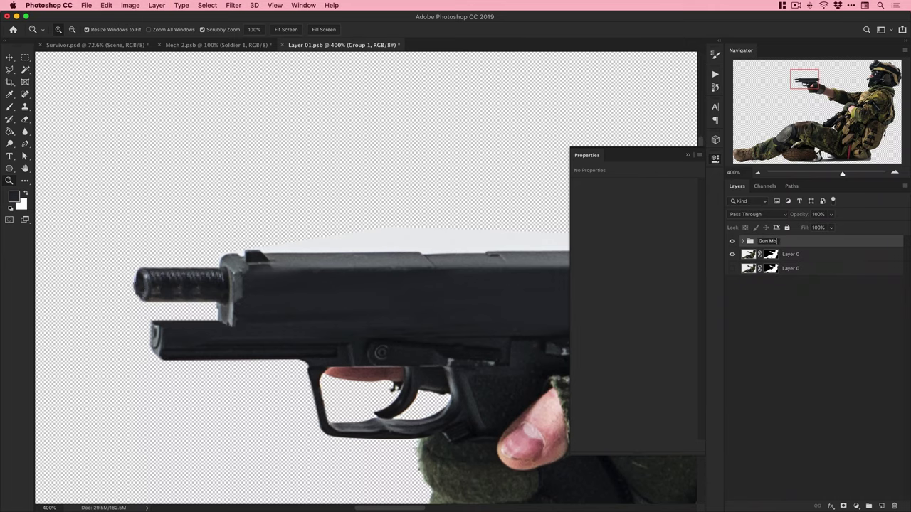
{"action": "key", "text": "Return"}
Add a layer mask to the Gun Modifications group.
{"action": "left_click_drag", "start_coordinate": [455, 285], "coordinate": [335, 289]}
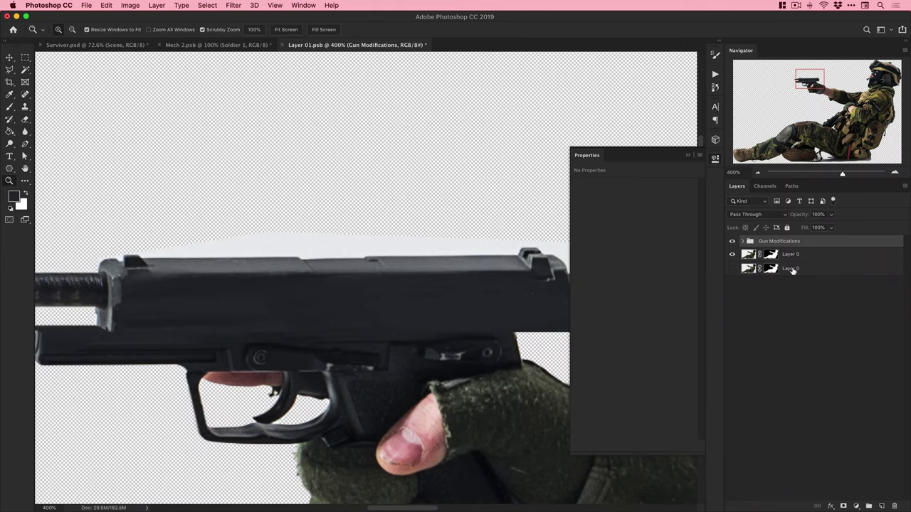
{"action": "left_click", "coordinate": [732, 241]}
{"action": "left_click", "coordinate": [732, 241]}
{"action": "left_click", "coordinate": [843, 506]}
{"action": "key", "text": "w"}
{"action": "key", "text": "b"}
{"action": "key", "text": "w"}
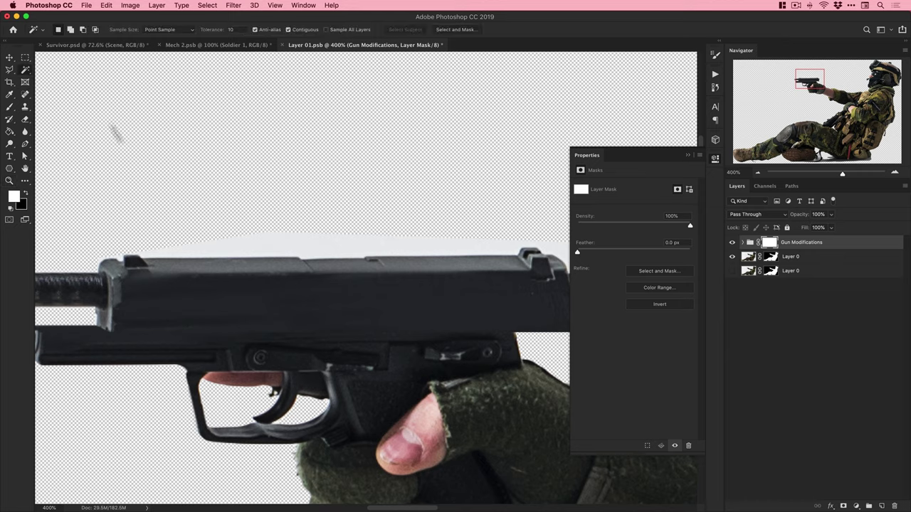
{"action": "right_click", "coordinate": [26, 70]}
{"action": "left_click", "coordinate": [44, 77]}
{"action": "left_click", "coordinate": [750, 243]}
{"action": "left_click", "coordinate": [742, 243]}
{"action": "left_click", "coordinate": [796, 329]}
{"action": "left_click", "coordinate": [350, 247]}
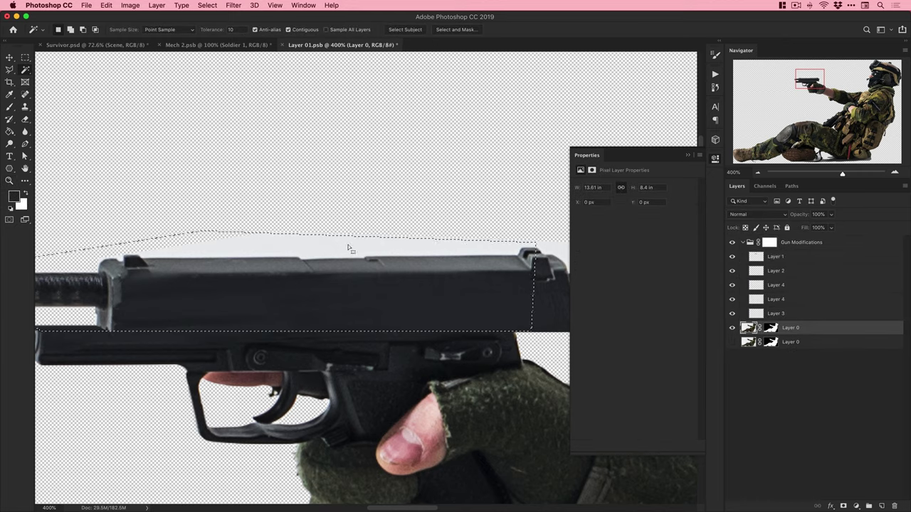
{"action": "key", "text": "super+d"}
Mask out a strip of white along the slide's top edge and add a solid blue Color Fill beneath the gun layers.
{"action": "left_click", "coordinate": [770, 243]}
{"action": "key", "text": "b"}
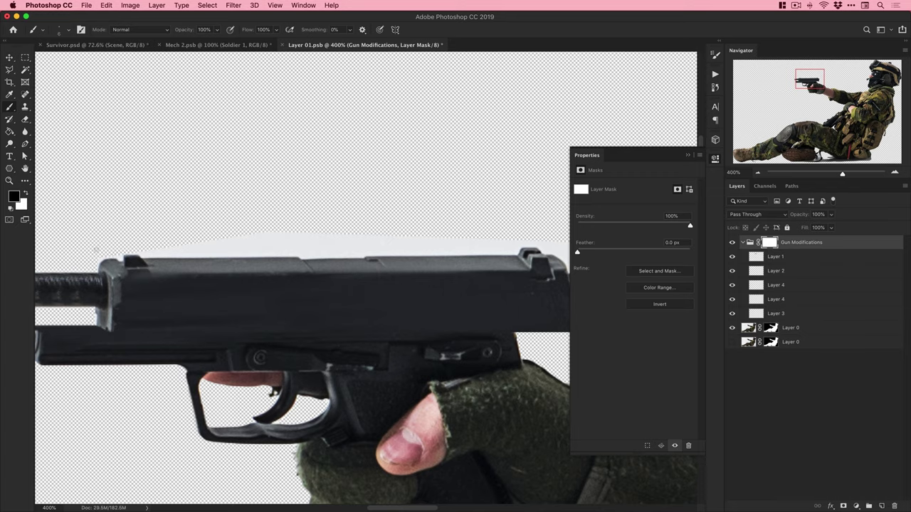
{"action": "left_click", "coordinate": [357, 252], "text": "shift"}
{"action": "left_click", "coordinate": [129, 265], "text": "super"}
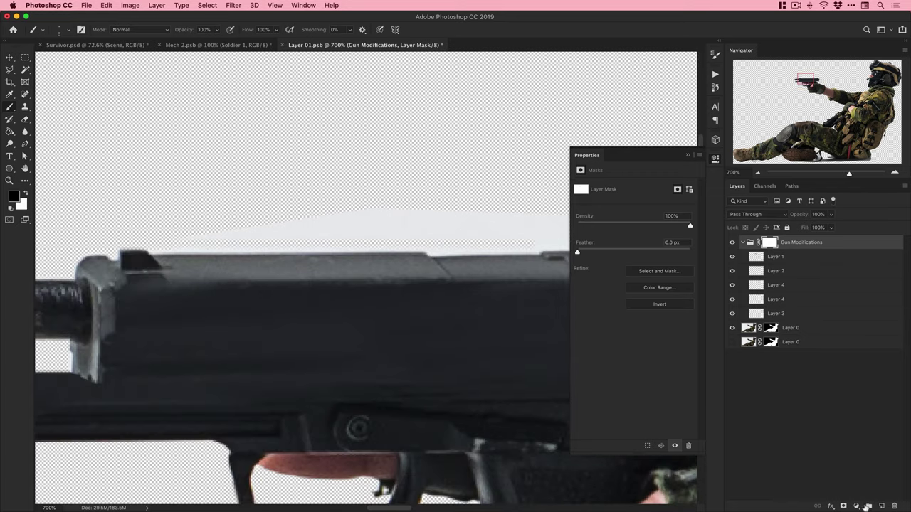
{"action": "left_click", "coordinate": [856, 506]}
{"action": "left_click", "coordinate": [858, 507]}
{"action": "left_click_drag", "start_coordinate": [676, 463], "coordinate": [796, 401]}
{"action": "key", "text": "Return"}
{"action": "key", "text": "super+shift+["}
Paint black on the Gun Modifications mask to hide the white background above the slide up to the rear sight.
{"action": "left_click", "coordinate": [770, 242]}
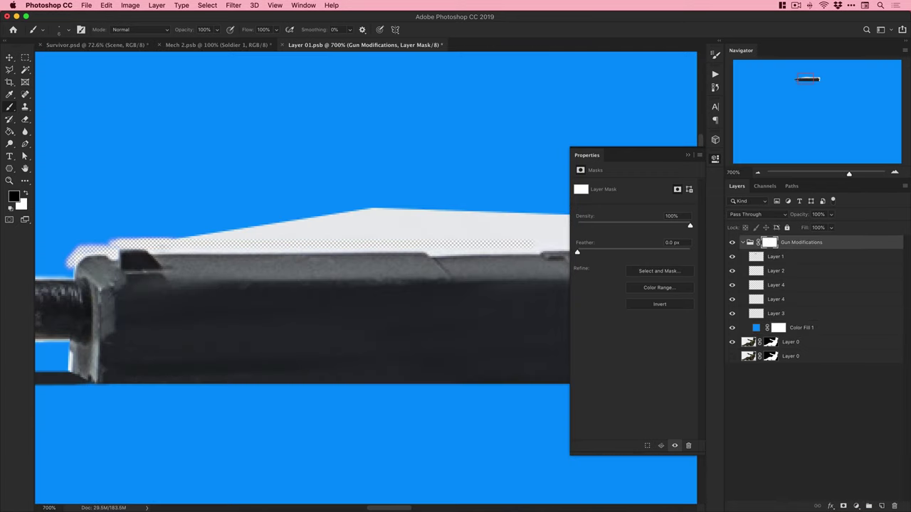
{"action": "mouse_move", "coordinate": [163, 252]}
{"action": "left_mouse_down"}
{"action": "mouse_move", "coordinate": [212, 235]}
{"action": "mouse_move", "coordinate": [420, 216]}
{"action": "mouse_move", "coordinate": [445, 237]}
{"action": "left_mouse_up"}
{"action": "left_click_drag", "start_coordinate": [449, 247], "coordinate": [252, 255]}
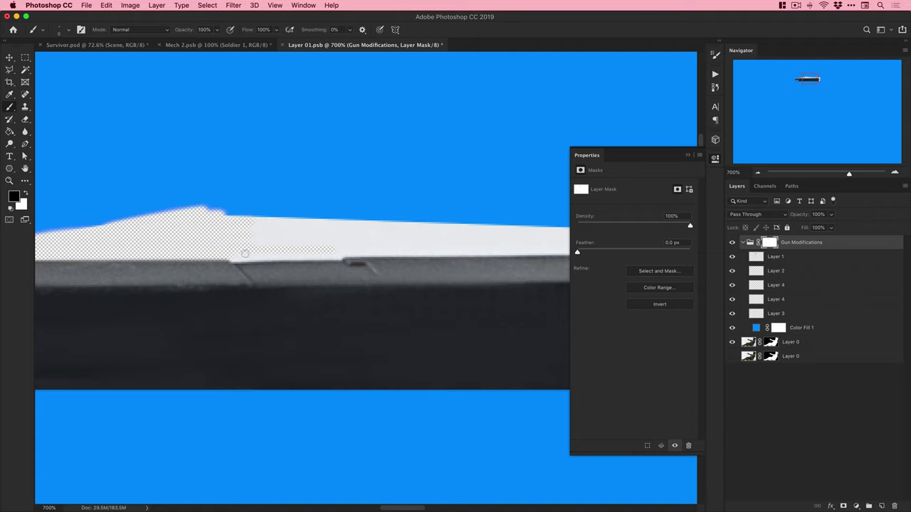
{"action": "mouse_move", "coordinate": [219, 226]}
{"action": "left_mouse_down"}
{"action": "mouse_move", "coordinate": [340, 217]}
{"action": "mouse_move", "coordinate": [275, 241]}
{"action": "mouse_move", "coordinate": [470, 227]}
{"action": "left_mouse_up"}
{"action": "scroll", "coordinate": [299, 285], "scroll_direction": "right", "scroll_amount": 5}
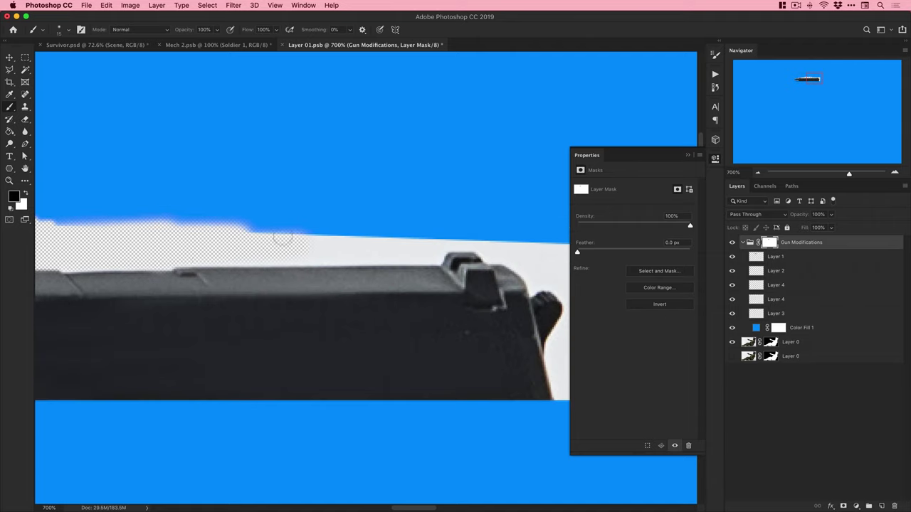
{"action": "mouse_move", "coordinate": [290, 255]}
{"action": "left_mouse_down"}
{"action": "mouse_move", "coordinate": [380, 256]}
{"action": "mouse_move", "coordinate": [227, 261]}
{"action": "mouse_move", "coordinate": [208, 253]}
{"action": "left_mouse_up"}
{"action": "key", "text": "x"}
{"action": "left_click_drag", "start_coordinate": [299, 238], "coordinate": [480, 246]}
{"action": "scroll", "coordinate": [235, 244], "scroll_direction": "right", "scroll_amount": 5}
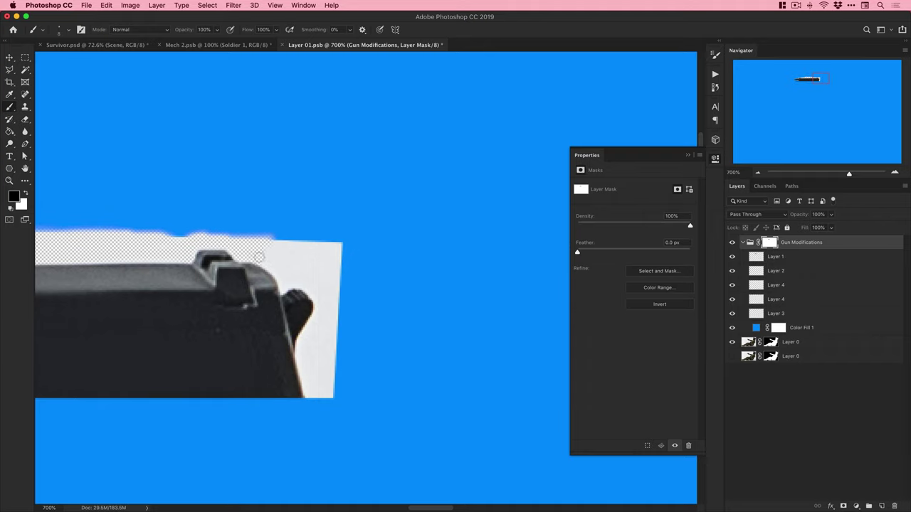
Mask out the remaining white background around the rear sight, the hammer and the back of the slide.
{"action": "mouse_move", "coordinate": [259, 258]}
{"action": "left_mouse_down"}
{"action": "mouse_move", "coordinate": [301, 235]}
{"action": "mouse_move", "coordinate": [334, 306]}
{"action": "mouse_move", "coordinate": [313, 387]}
{"action": "mouse_move", "coordinate": [303, 365]}
{"action": "mouse_move", "coordinate": [317, 412]}
{"action": "left_mouse_up"}
{"action": "left_click_drag", "start_coordinate": [317, 412], "coordinate": [327, 328]}
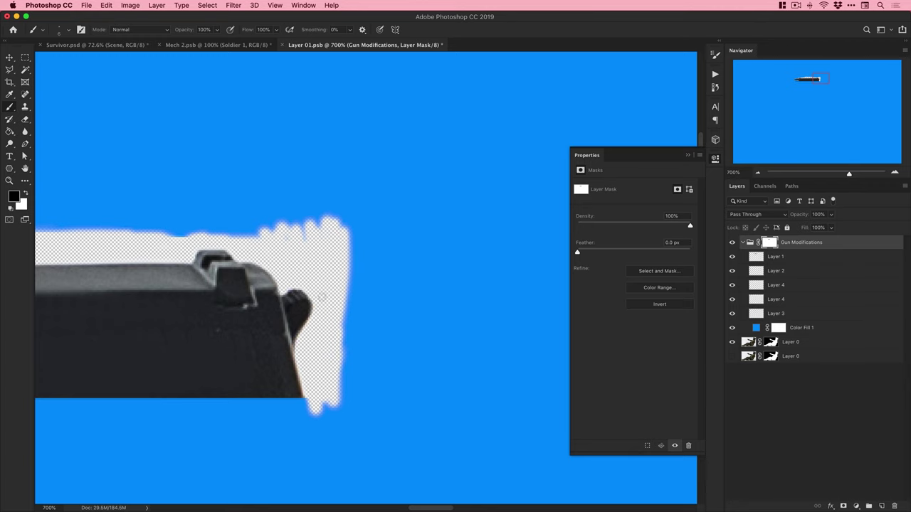
{"action": "mouse_move", "coordinate": [166, 242]}
{"action": "left_mouse_down"}
{"action": "mouse_move", "coordinate": [246, 222]}
{"action": "mouse_move", "coordinate": [292, 226]}
{"action": "left_mouse_up"}
{"action": "key", "text": "super+minus"}
{"action": "key", "text": "super+minus"}
{"action": "key", "text": "super+minus"}
Delete the blue Color Fill layer from the Gun Modifications group.
{"action": "left_click", "coordinate": [808, 328]}
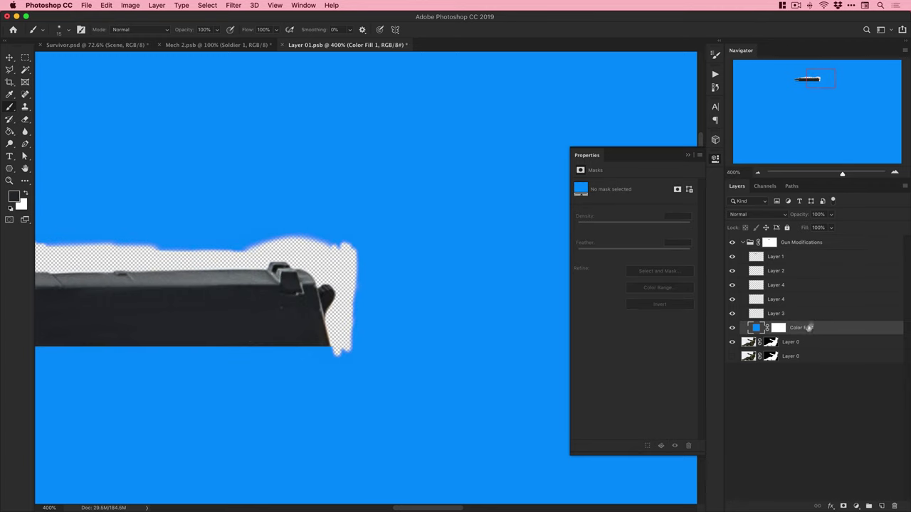
{"action": "key", "text": "v"}
{"action": "key", "text": "Delete"}
Save the edited soldier smart object Layer 01.psb and close it to return to Mech 2.psb.
{"action": "key", "text": "super+1"}
{"action": "key", "text": "super+s"}
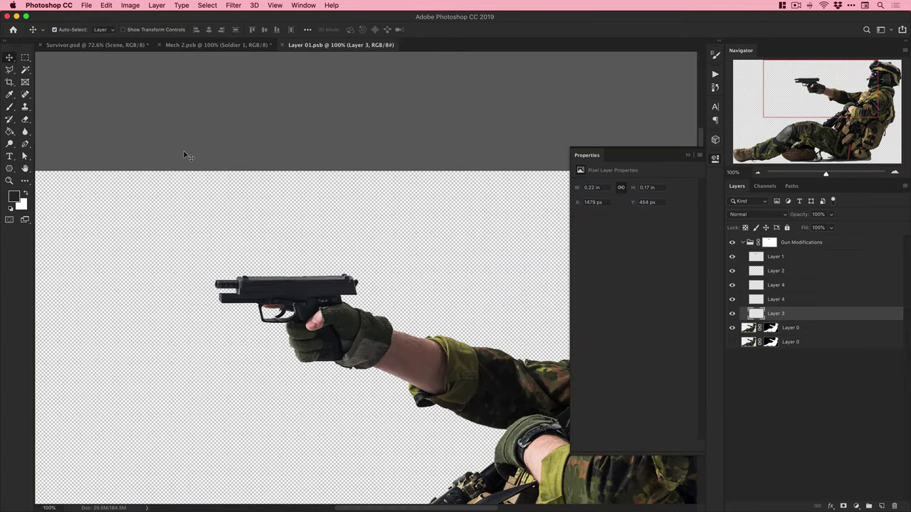
{"action": "left_click", "coordinate": [217, 45]}
{"action": "left_click", "coordinate": [347, 49]}
{"action": "key", "text": "super+w"}
Duplicate the Soldier 1 layer and set the lower copy's blend mode to Multiply.
{"action": "key", "text": "super+plus"}
{"action": "key", "text": "super+plus"}
{"action": "left_click", "coordinate": [745, 214]}
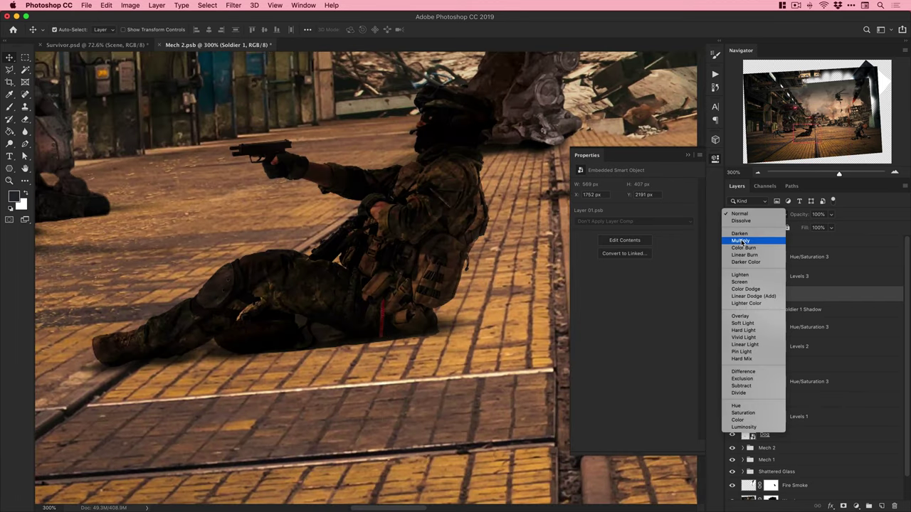
{"action": "left_click", "coordinate": [745, 215]}
{"action": "key", "text": "super+j"}
{"action": "left_click", "coordinate": [769, 308]}
{"action": "left_click", "coordinate": [745, 215]}
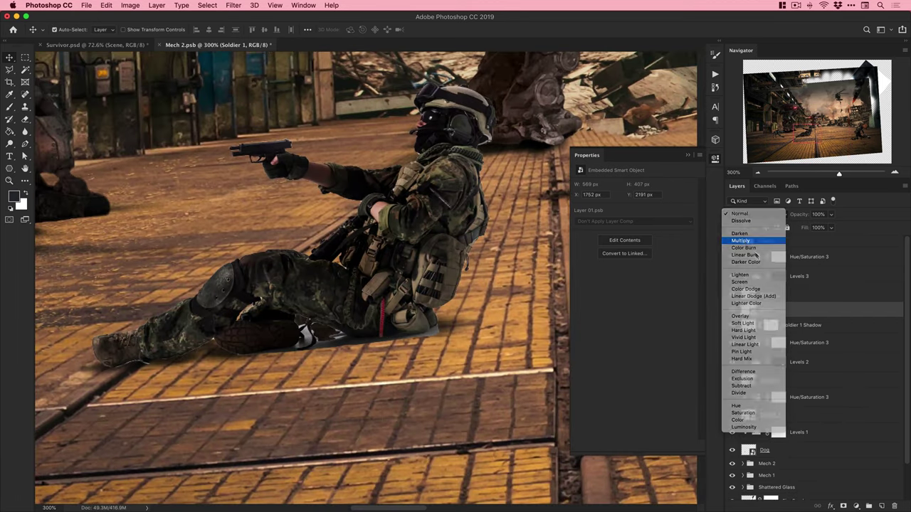
{"action": "left_click", "coordinate": [746, 242]}
Add a layer mask to the upper Soldier 1 layer and paint black where the body meets the ground.
{"action": "left_click", "coordinate": [776, 294]}
{"action": "left_click", "coordinate": [843, 505]}
{"action": "key", "text": "b"}
{"action": "left_click_drag", "start_coordinate": [92, 352], "coordinate": [447, 326]}
{"action": "key", "text": "bracketright"}
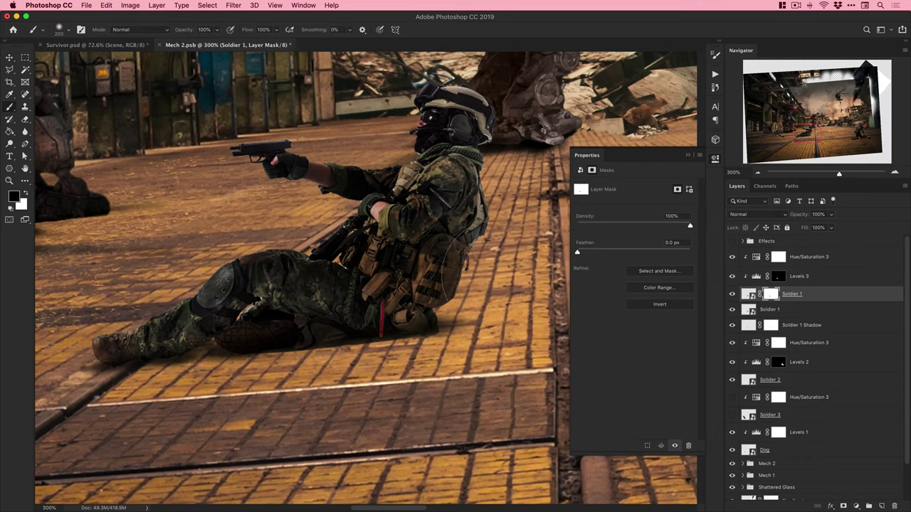
Lower the masked Soldier 1 layer's opacity to 80%.
{"action": "key", "text": "v"}
{"action": "left_click", "coordinate": [818, 293]}
{"action": "key", "text": "8"}
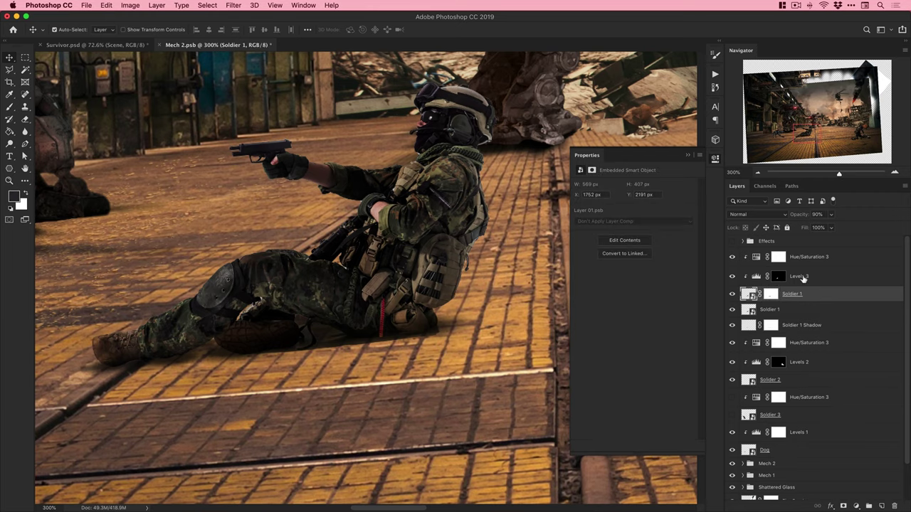
Rename the lower Soldier 1 copy as Soldier 1 Multiply and collapse the layer properties.
{"action": "double_click", "coordinate": [770, 308]}
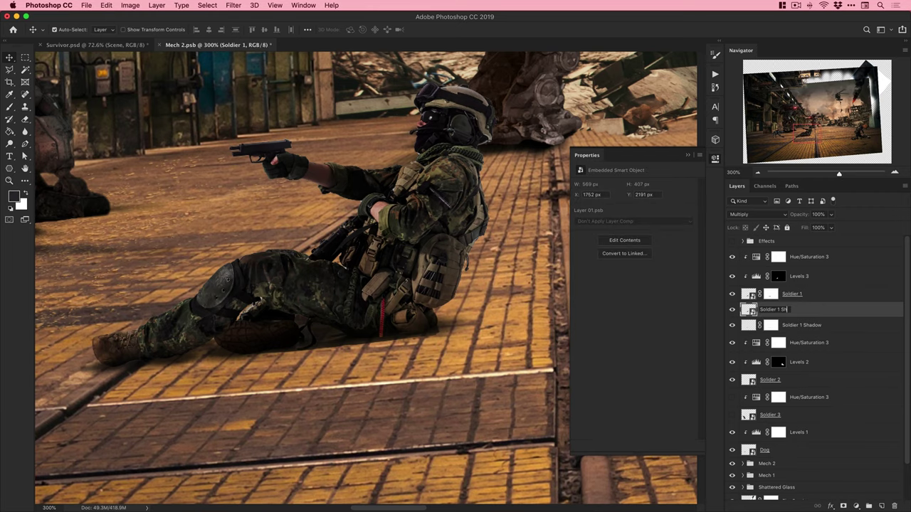
{"action": "type", "text": "Multiply"}
{"action": "key", "text": "Return"}
{"action": "key", "text": "super+minus"}
{"action": "key", "text": "super+minus"}
{"action": "key", "text": "super+minus"}
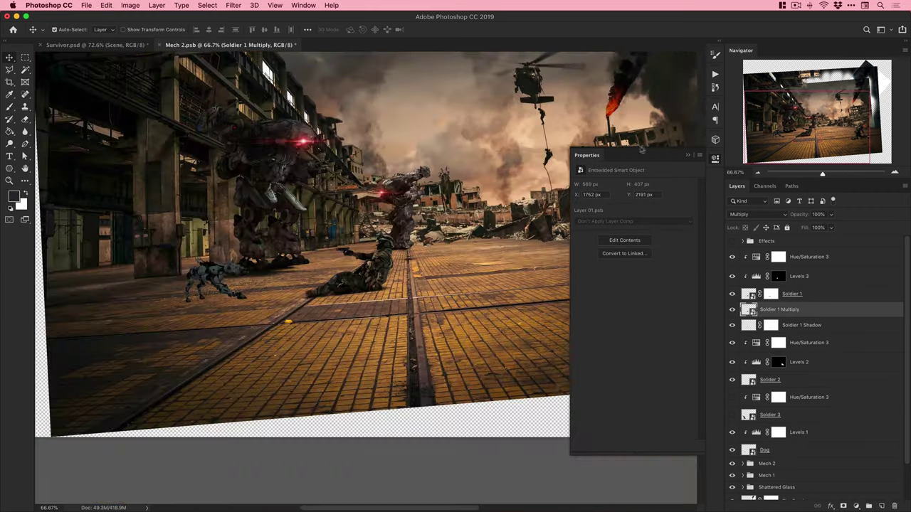
{"action": "left_click", "coordinate": [715, 158]}
Duplicate the Solider 2 layer and set the lower copy's blend mode to Multiply.
{"action": "left_click_drag", "start_coordinate": [605, 234], "coordinate": [441, 284]}
{"action": "key", "text": "super+plus"}
{"action": "key", "text": "super+plus"}
{"action": "key", "text": "super+plus"}
{"action": "key", "text": "super+z"}
{"action": "left_click", "coordinate": [783, 383]}
{"action": "key", "text": "super+j"}
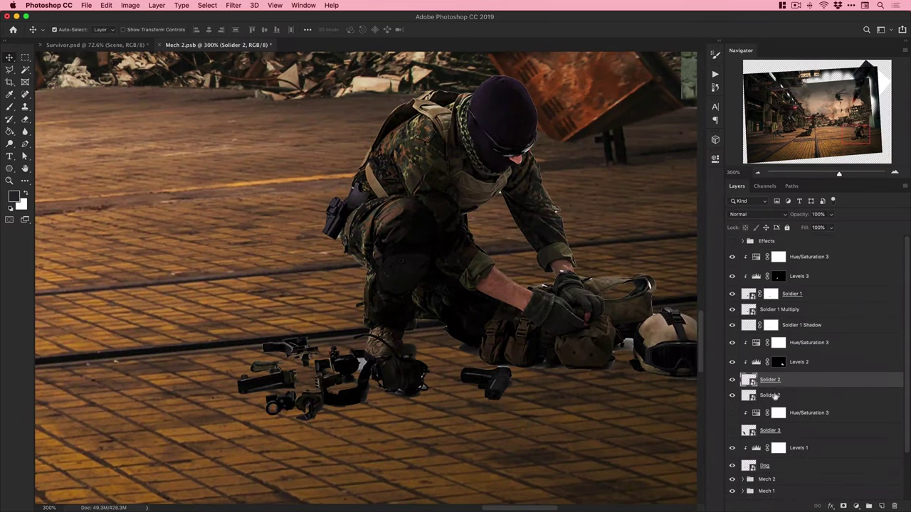
{"action": "left_click", "coordinate": [781, 395]}
{"action": "left_click", "coordinate": [756, 214]}
{"action": "left_click", "coordinate": [741, 239]}
{"action": "left_click", "coordinate": [732, 381]}
{"action": "left_click", "coordinate": [732, 381]}
Add a mask to the upper Solider 2 layer and paint black around the gear, pistol and bags on the ground.
{"action": "left_click", "coordinate": [772, 381]}
{"action": "left_click", "coordinate": [844, 506]}
{"action": "key", "text": "b"}
{"action": "left_click_drag", "start_coordinate": [317, 389], "coordinate": [377, 389]}
{"action": "left_click_drag", "start_coordinate": [574, 409], "coordinate": [431, 411]}
{"action": "left_click_drag", "start_coordinate": [491, 387], "coordinate": [544, 424]}
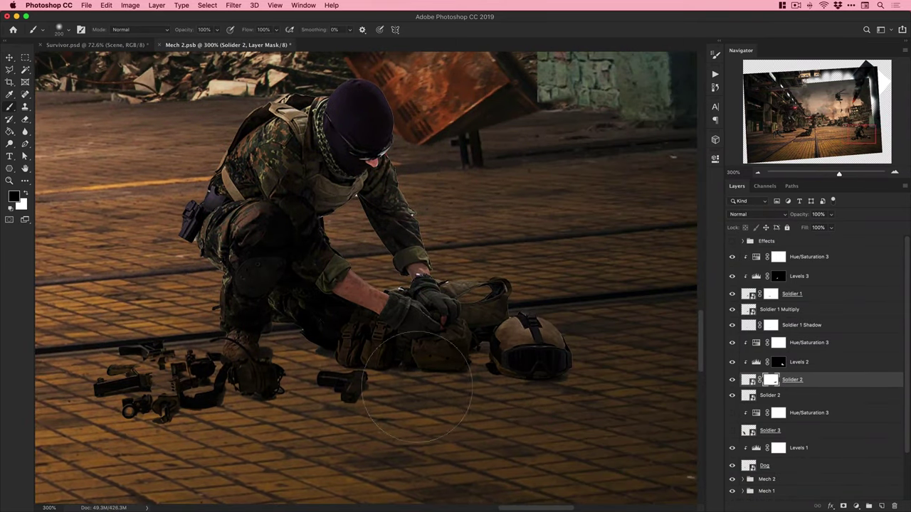
Lower the masked Solider 2 layer's opacity to 80%.
{"action": "key", "text": "v"}
{"action": "key", "text": "super+2"}
{"action": "key", "text": "8"}
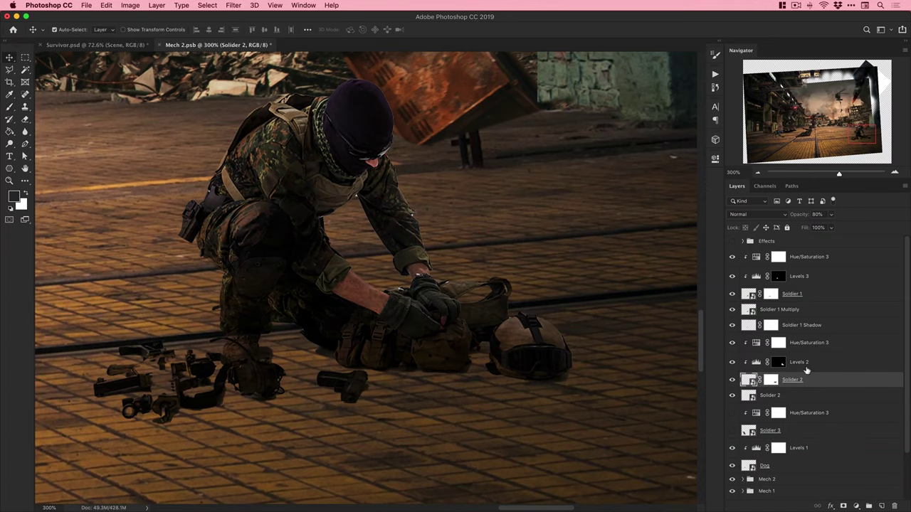
Paint white with a smaller brush on the Solider 2 mask to restore the helmet on the ground.
{"action": "key", "text": "super+minus"}
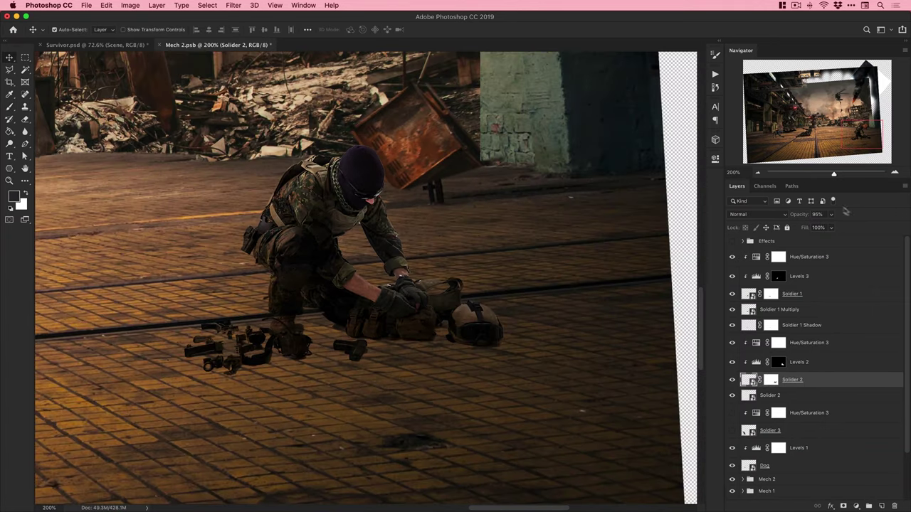
{"action": "left_click", "coordinate": [769, 382]}
{"action": "key", "text": "b"}
{"action": "key", "text": "x"}
{"action": "key", "text": "bracketleft"}
{"action": "key", "text": "bracketleft"}
{"action": "key", "text": "bracketleft"}
{"action": "key", "text": "bracketleft"}
{"action": "key", "text": "bracketleft"}
{"action": "key", "text": "bracketleft"}
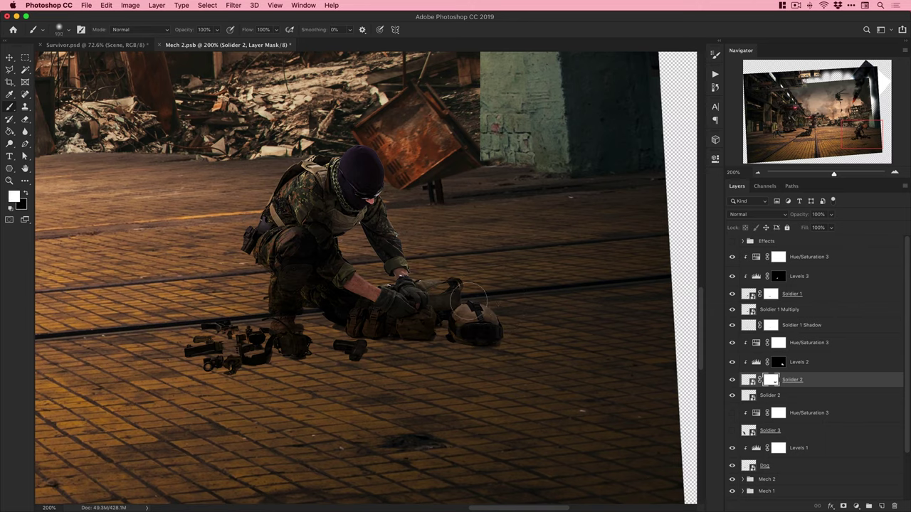
{"action": "key", "text": "v"}
{"action": "key", "text": "super+2"}
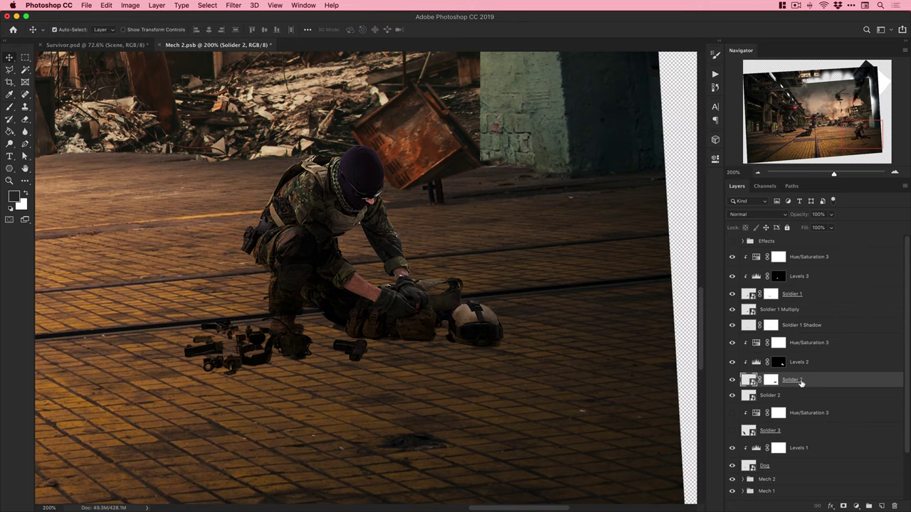
Rename the lower Solider 2 copy as Solider 2 Multiply.
{"action": "key", "text": "alt+bracketleft"}
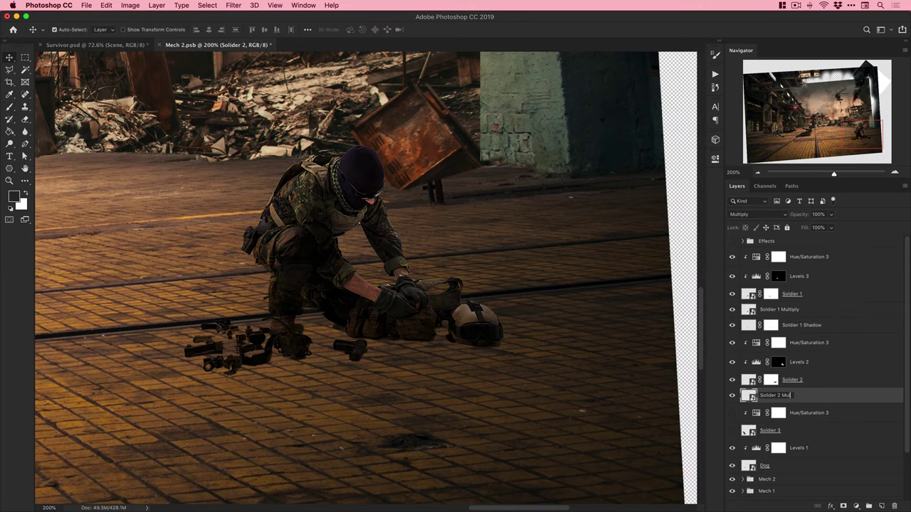
{"action": "type", "text": "tiply"}
{"action": "key", "text": "Return"}
Save Mech 2.psb and check the updated scene in Survivor.psd before returning to the scene file.
{"action": "key", "text": "super+0"}
{"action": "key", "text": "super+s"}
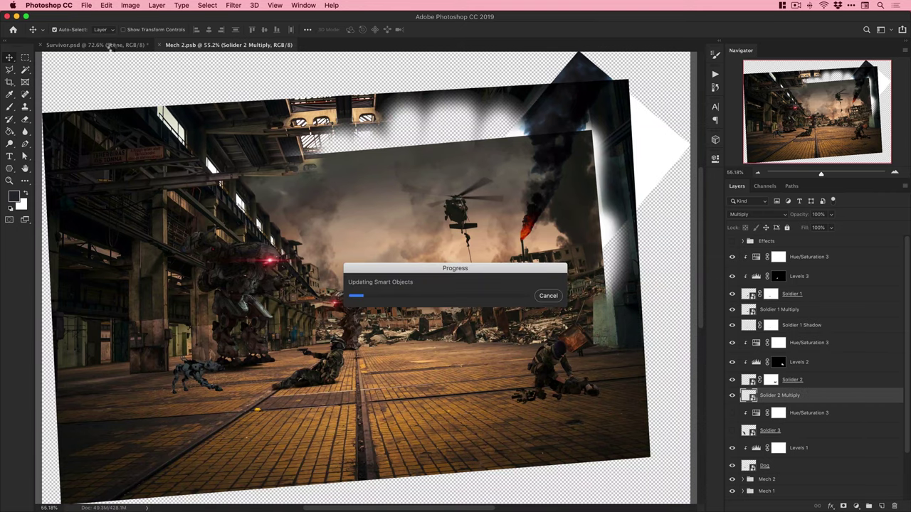
{"action": "left_click", "coordinate": [110, 45]}
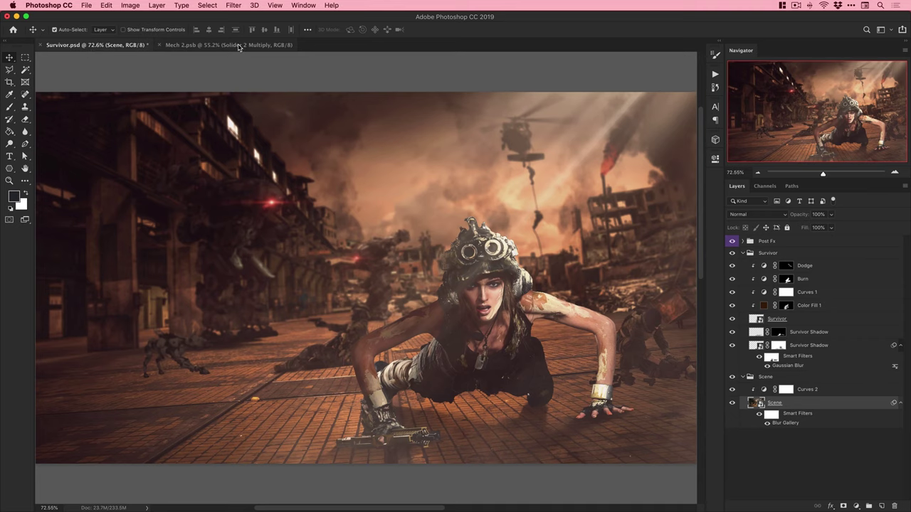
{"action": "left_click", "coordinate": [239, 47]}
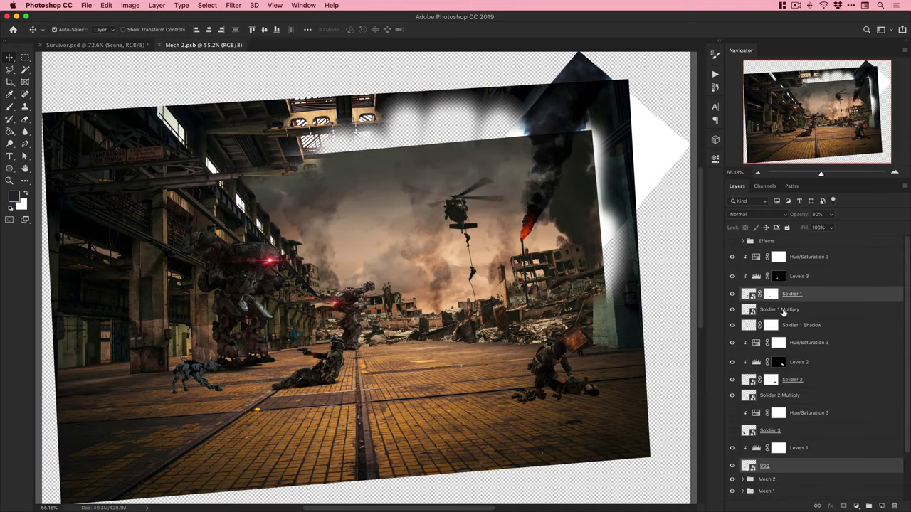
Link each soldier layer to its Multiply copy.
{"action": "left_click", "coordinate": [783, 311], "text": "shift"}
{"action": "right_click", "coordinate": [783, 311]}
{"action": "left_click", "coordinate": [712, 377]}
{"action": "left_click", "coordinate": [805, 399]}
{"action": "left_click", "coordinate": [806, 381], "text": "shift"}
{"action": "right_click", "coordinate": [806, 383]}
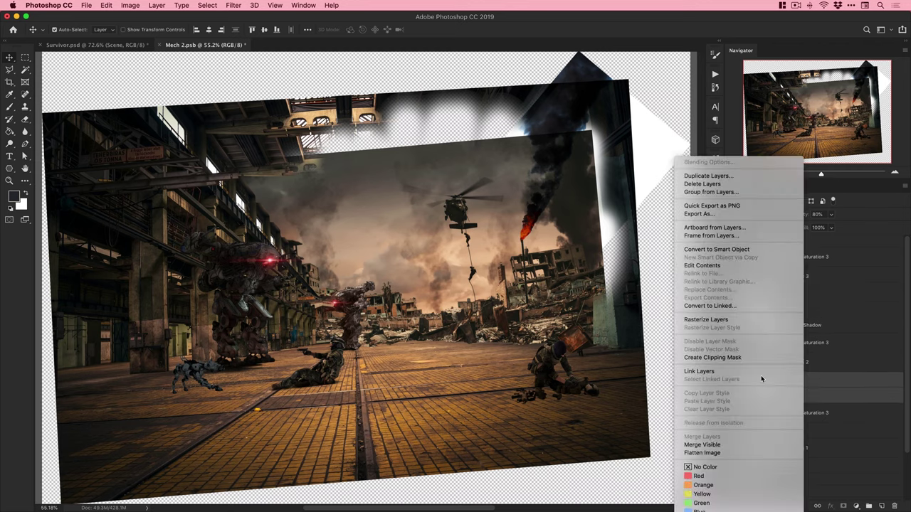
{"action": "left_click", "coordinate": [761, 373]}
Group Solider 2, its Multiply copy and its Levels and Hue/Saturation adjustments.
{"action": "left_click", "coordinate": [795, 397]}
{"action": "left_click", "coordinate": [804, 344], "text": "shift"}
{"action": "key", "text": "super+g"}
Group Soldier 1 with its shadow, Multiply copy and adjustments, and name the group Soldier 1.
{"action": "left_click", "coordinate": [795, 322]}
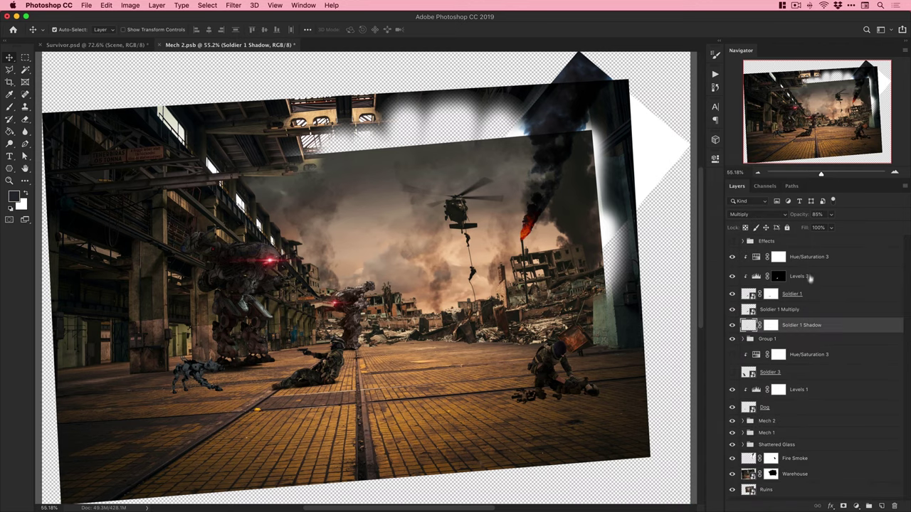
{"action": "left_click", "coordinate": [809, 257], "text": "shift"}
{"action": "key", "text": "ctrl+g"}
{"action": "double_click", "coordinate": [767, 254]}
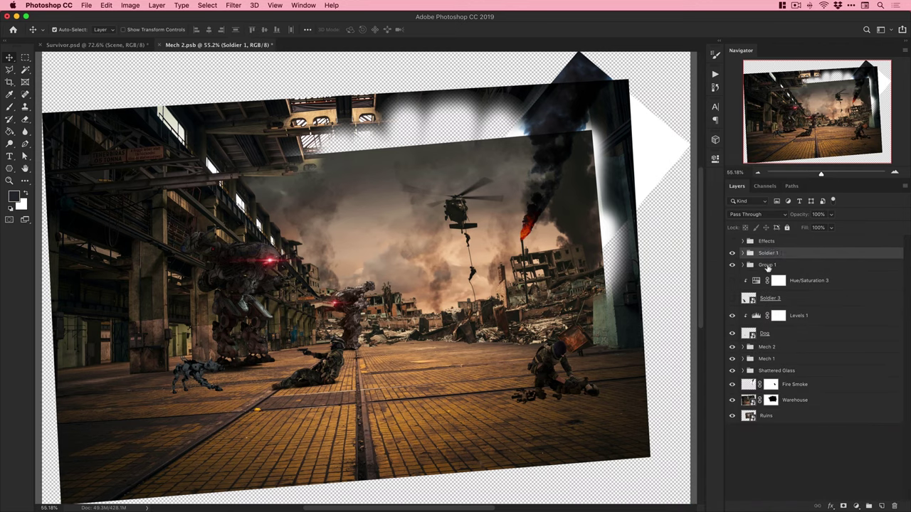
Name the kneeling soldier's group Soldier 2 and delete the hidden Soldier 3 layer with its Hue/Saturation adjustment.
{"action": "double_click", "coordinate": [768, 264]}
{"action": "type", "text": "Soldier 2"}
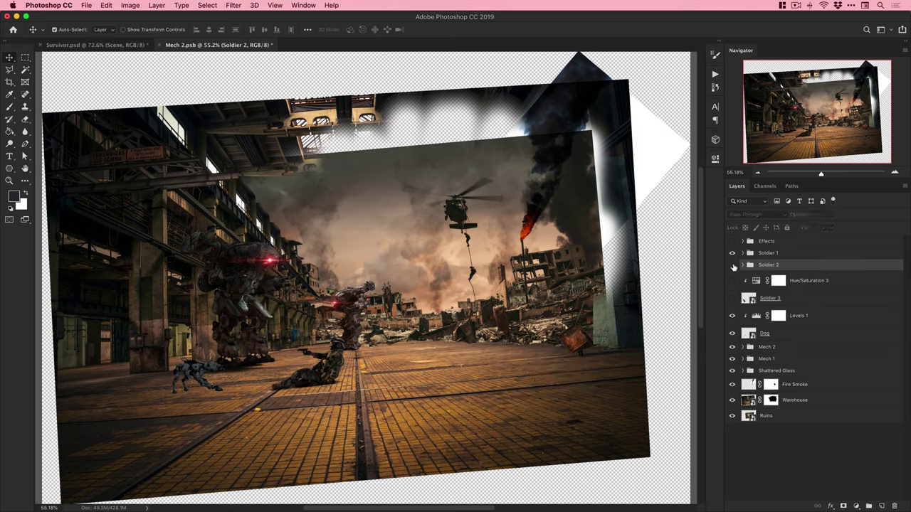
{"action": "left_click", "coordinate": [784, 299]}
{"action": "left_click", "coordinate": [807, 280], "text": "shift"}
{"action": "key", "text": "Delete"}
Scale the Soldier 1 group and the Dog layer together to about 93% and nudge them right and down.
{"action": "left_click", "coordinate": [767, 264]}
{"action": "left_click", "coordinate": [770, 298], "text": "super"}
{"action": "left_click", "coordinate": [767, 254]}
{"action": "left_click", "coordinate": [772, 297], "text": "super"}
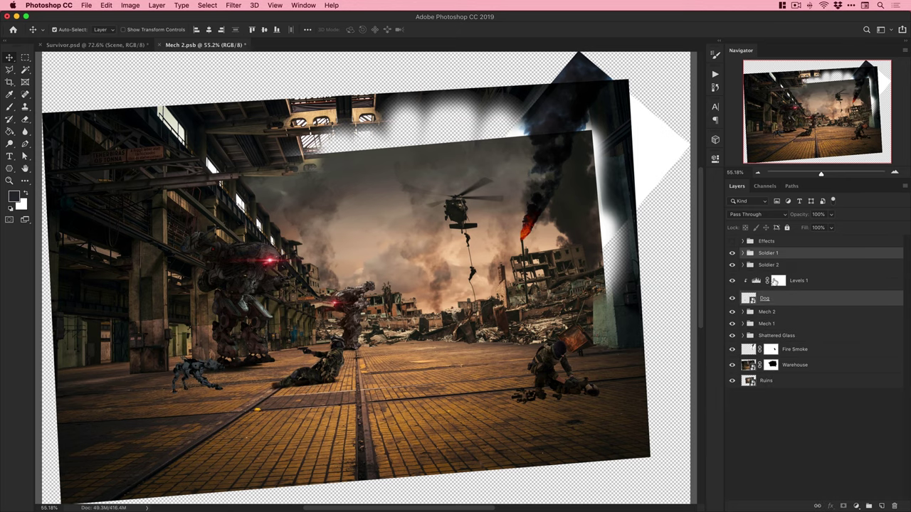
{"action": "key", "text": "super+t"}
{"action": "left_click_drag", "start_coordinate": [346, 392], "coordinate": [330, 389]}
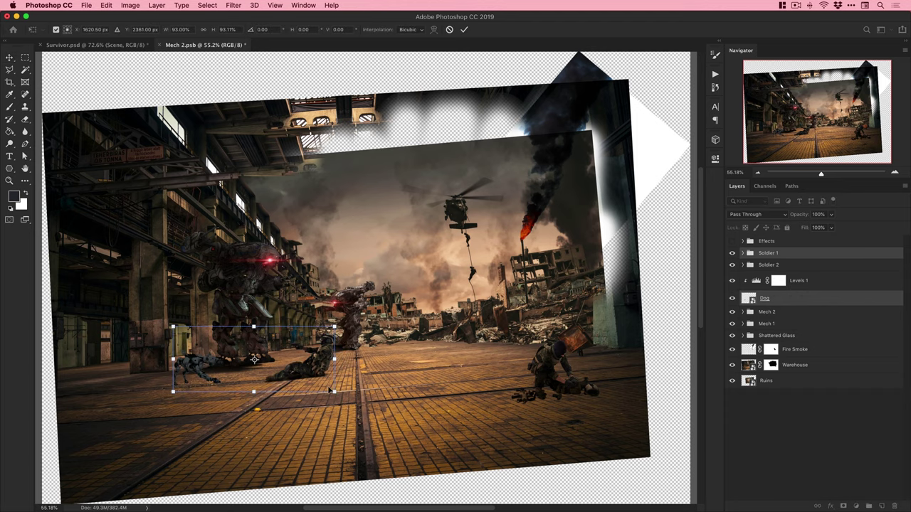
{"action": "key", "text": "Return"}
{"action": "key", "text": "shift+Right"}
{"action": "key", "text": "shift+Right"}
{"action": "key", "text": "shift+Down"}
{"action": "key", "text": "shift+Down"}
{"action": "key", "text": "shift+Down"}
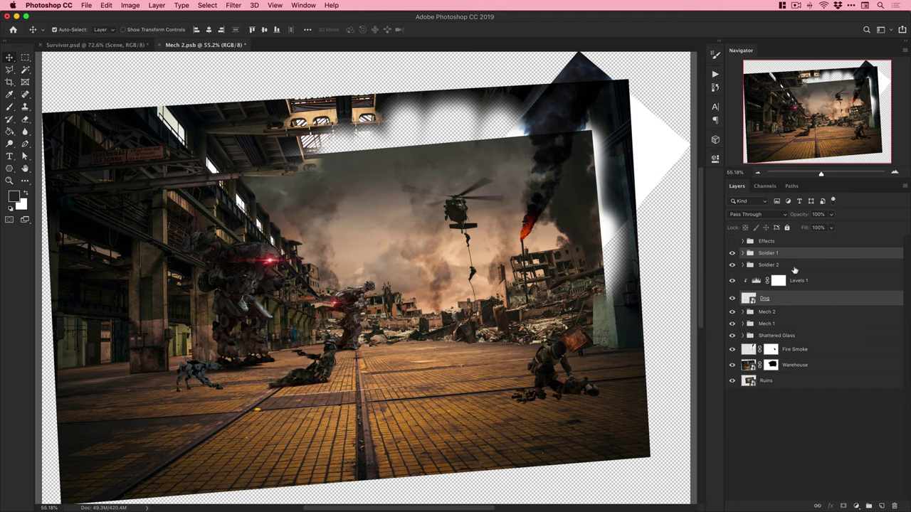
Shift the Soldier 2 group slightly back in the scene, then save Mech 2.psb to check it in Survivor.psd.
{"action": "left_click", "coordinate": [794, 267]}
{"action": "mouse_move", "coordinate": [587, 333]}
{"action": "left_mouse_down"}
{"action": "mouse_move", "coordinate": [602, 336]}
{"action": "mouse_move", "coordinate": [576, 347]}
{"action": "mouse_move", "coordinate": [588, 322]}
{"action": "mouse_move", "coordinate": [580, 333]}
{"action": "left_mouse_up"}
{"action": "key", "text": "super+s"}
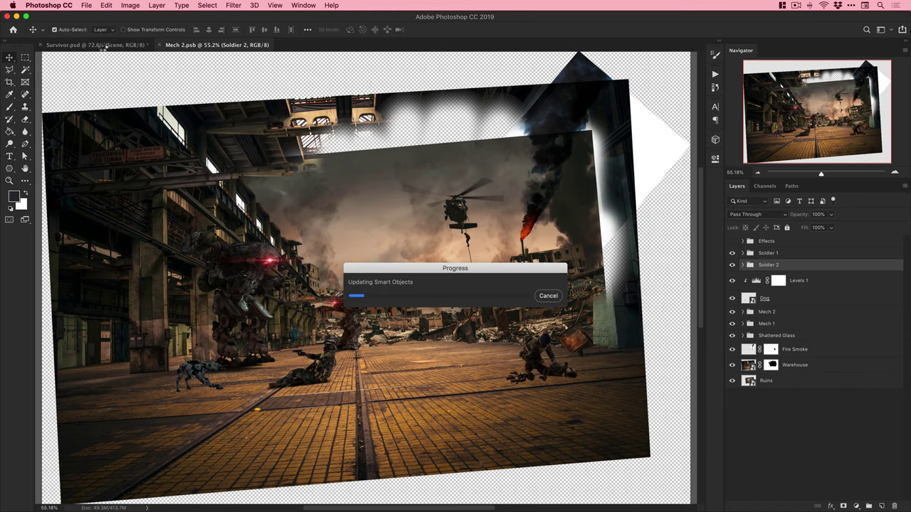
{"action": "left_click", "coordinate": [106, 45]}
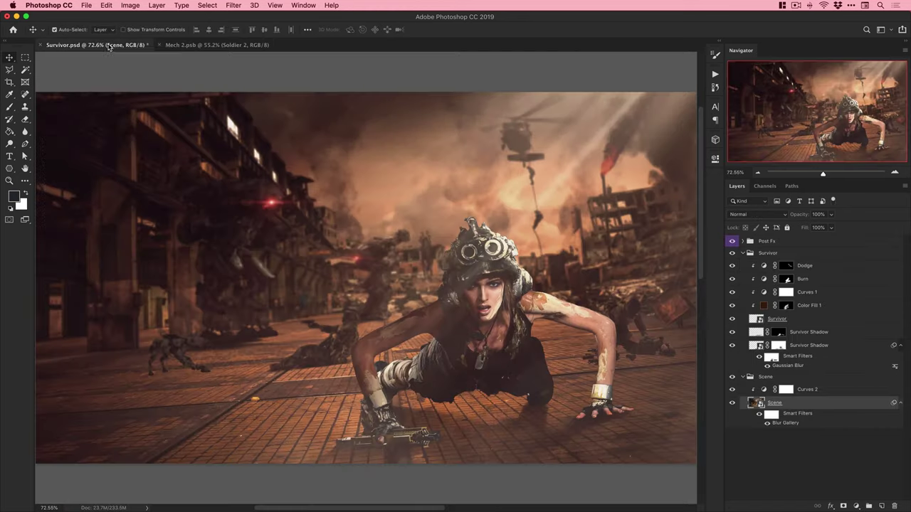
{"action": "left_click", "coordinate": [240, 47]}
{"action": "left_click", "coordinate": [142, 47]}
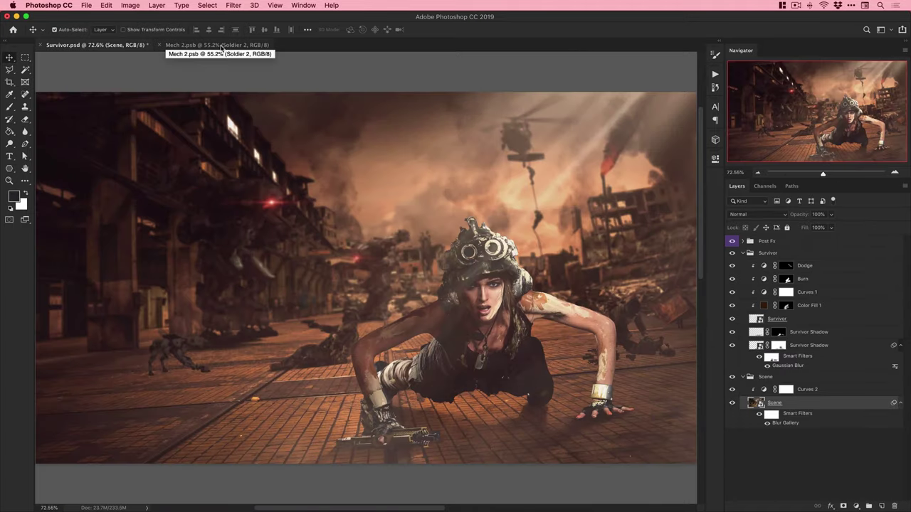
In Mech 2.psb, scale the Soldier 1 group and the Dog layer down slightly together.
{"action": "left_click", "coordinate": [224, 46]}
{"action": "left_click", "coordinate": [775, 253]}
{"action": "left_click", "coordinate": [776, 298], "text": "super"}
{"action": "key", "text": "super+t"}
{"action": "left_click_drag", "start_coordinate": [337, 397], "coordinate": [306, 373]}
{"action": "key", "text": "Return"}
{"action": "left_click", "coordinate": [539, 356], "text": "super"}
{"action": "key", "text": "super+t"}
{"action": "left_click_drag", "start_coordinate": [598, 413], "coordinate": [590, 405]}
{"action": "key", "text": "Escape"}
Scale the Soldier 2 group down slightly and keep it on the floor beside the rusty crate.
{"action": "left_click", "coordinate": [742, 265]}
{"action": "left_click", "coordinate": [769, 265]}
{"action": "key", "text": "super+t"}
{"action": "left_click_drag", "start_coordinate": [598, 302], "coordinate": [591, 307]}
{"action": "left_click_drag", "start_coordinate": [555, 334], "coordinate": [549, 326]}
{"action": "key", "text": "Return"}
Save Mech 2.psb and check the rescaled soldiers in Survivor.psd before returning to the scene file.
{"action": "key", "text": "ctrl+s"}
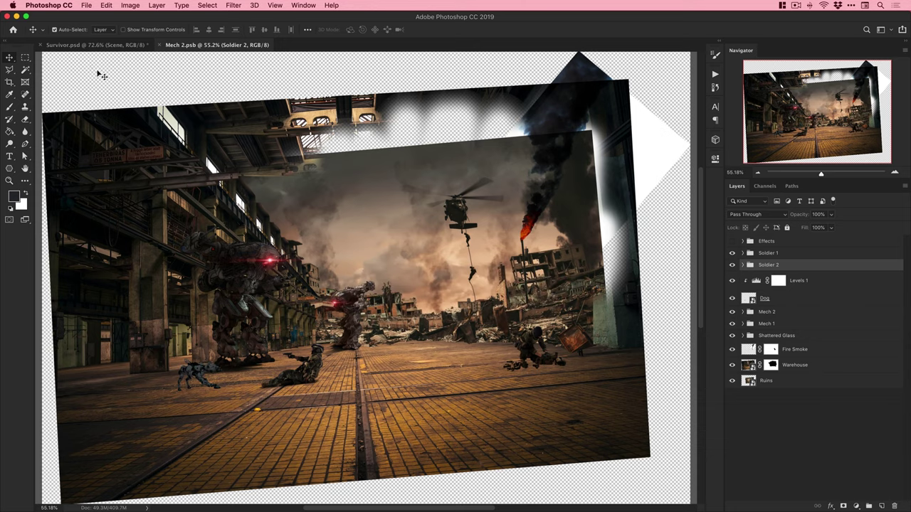
{"action": "left_click", "coordinate": [100, 45]}
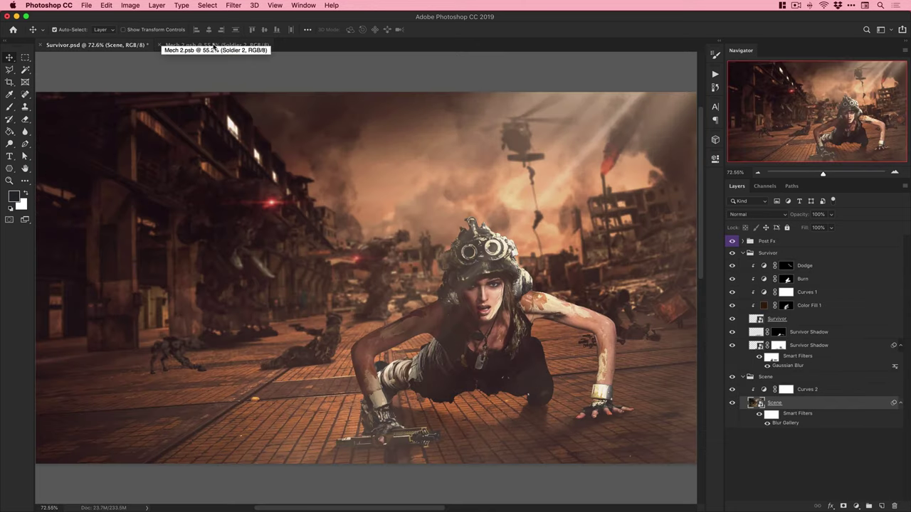
{"action": "left_click", "coordinate": [218, 46]}
Compare the kneeling soldier with its Solider 2 Multiply layer hidden and shown.
{"action": "left_click", "coordinate": [583, 365], "text": "super"}
{"action": "left_click", "coordinate": [583, 365], "text": "super"}
{"action": "left_click", "coordinate": [583, 365], "text": "super"}
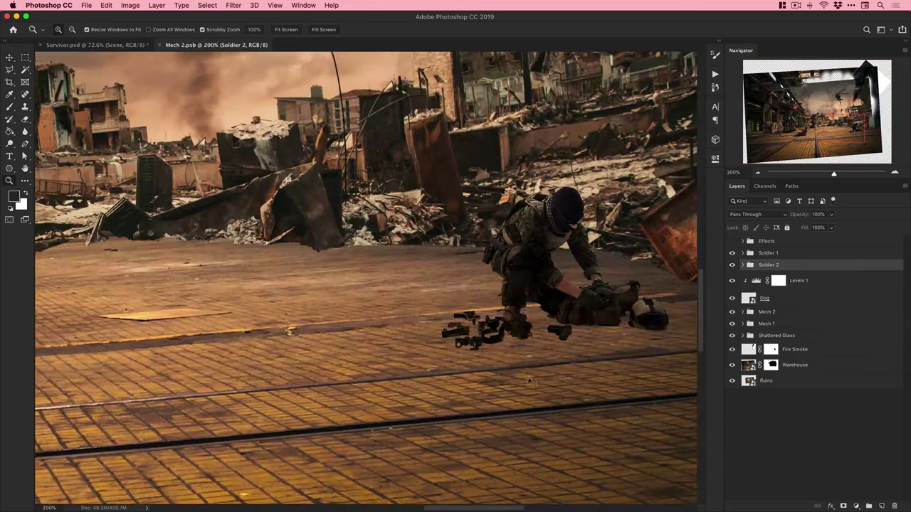
{"action": "left_click", "coordinate": [742, 266]}
{"action": "left_click", "coordinate": [802, 337]}
{"action": "left_click", "coordinate": [732, 334]}
{"action": "left_click", "coordinate": [733, 334]}
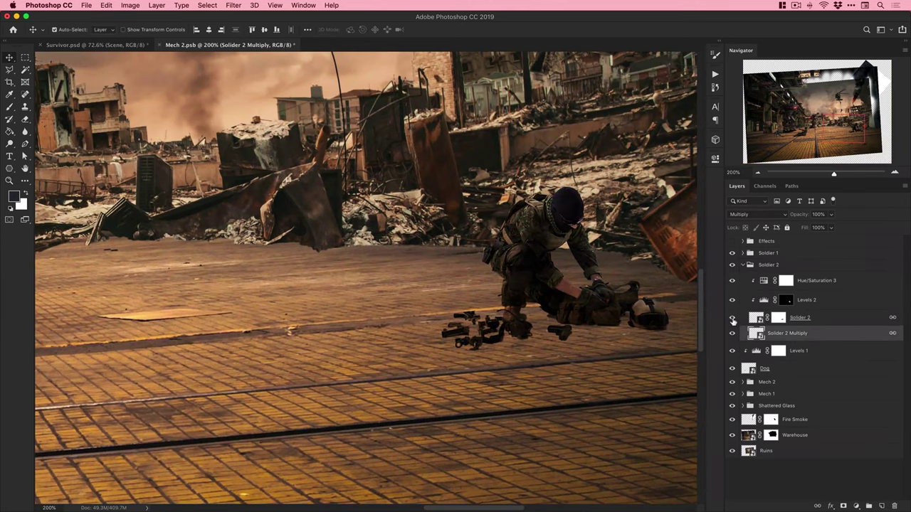
Fill the kneeling soldier's outline with black on a new layer between Solider 2 Multiply and Levels 1.
{"action": "left_click", "coordinate": [758, 323], "text": "super"}
{"action": "left_click", "coordinate": [806, 352]}
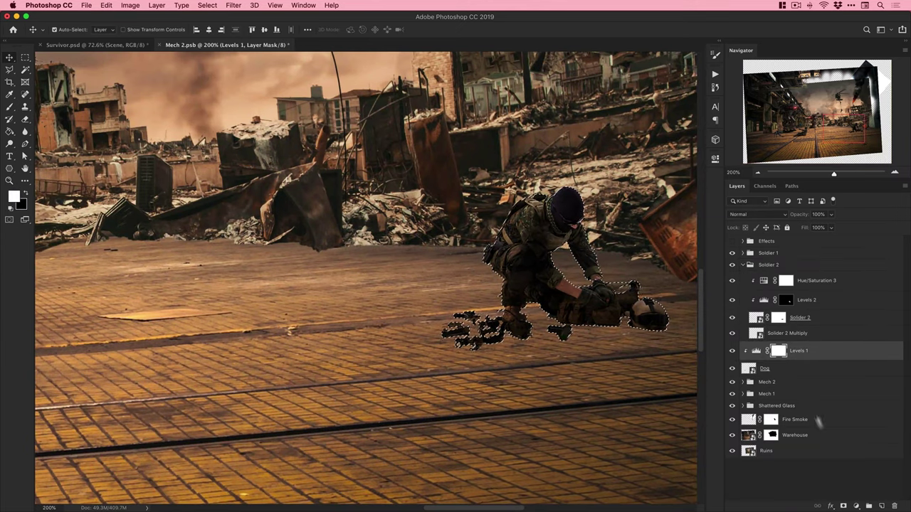
{"action": "left_click", "coordinate": [882, 506]}
{"action": "key", "text": "d"}
{"action": "key", "text": "g"}
{"action": "left_click", "coordinate": [576, 311]}
{"action": "key", "text": "super+d"}
{"action": "key", "text": "v"}
Set the black silhouette layer's fill to 0% and enable a Drop Shadow style on it.
{"action": "key", "text": "super+t"}
{"action": "left_click_drag", "start_coordinate": [555, 187], "coordinate": [555, 299]}
{"action": "mouse_move", "coordinate": [442, 349]}
{"action": "left_mouse_down"}
{"action": "mouse_move", "coordinate": [417, 352]}
{"action": "mouse_move", "coordinate": [442, 349]}
{"action": "left_mouse_up"}
{"action": "key", "text": "Return"}
{"action": "left_click", "coordinate": [832, 227]}
{"action": "left_click_drag", "start_coordinate": [829, 237], "coordinate": [784, 237]}
{"action": "right_click", "coordinate": [789, 348]}
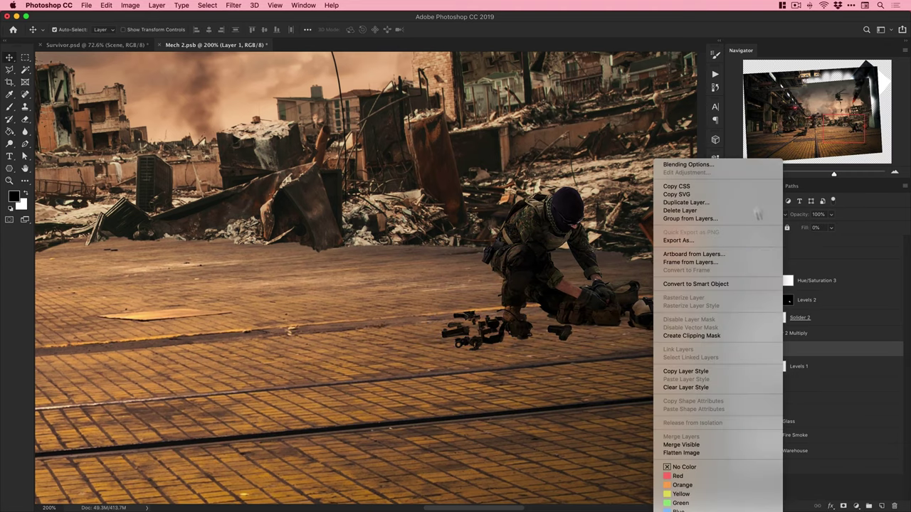
{"action": "left_click", "coordinate": [698, 164]}
{"action": "left_click", "coordinate": [572, 381]}
{"action": "left_click", "coordinate": [616, 282]}
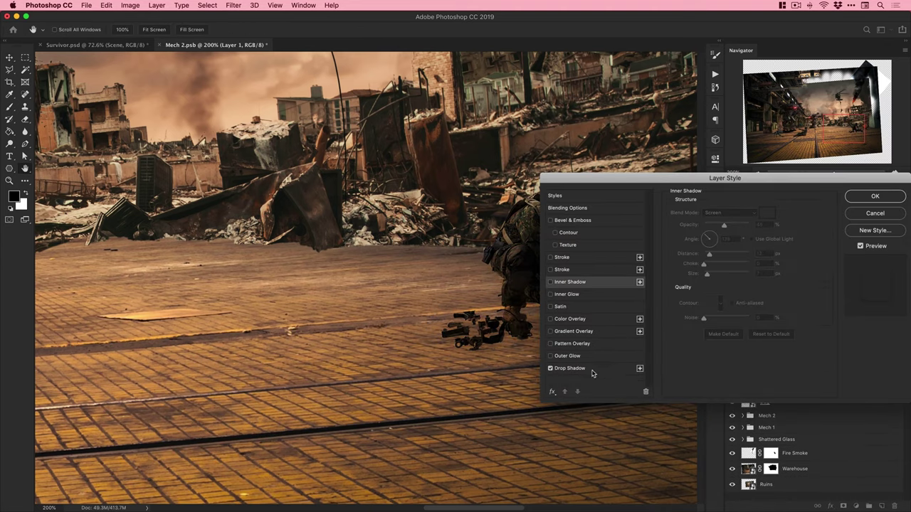
{"action": "left_click", "coordinate": [590, 271]}
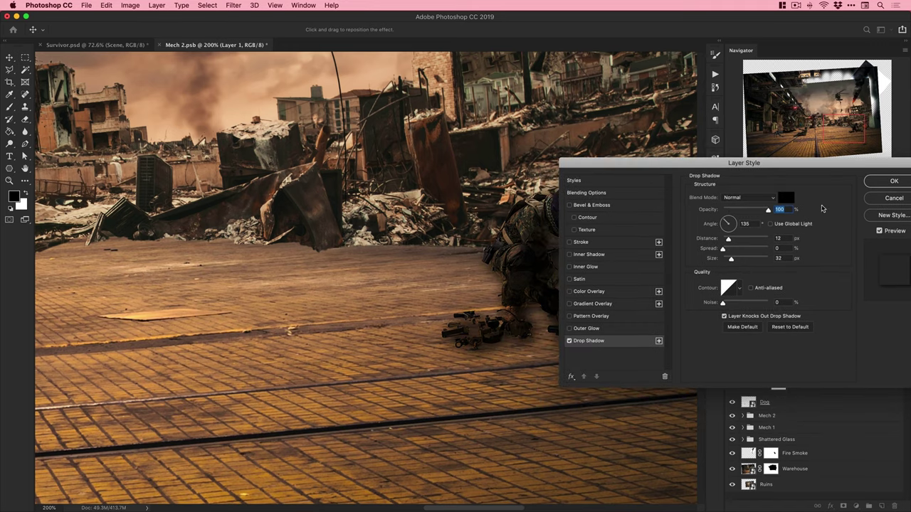
Set the drop shadow to a 51° angle, 16 px distance and 3 px size, and apply it.
{"action": "left_click_drag", "start_coordinate": [733, 223], "coordinate": [730, 223]}
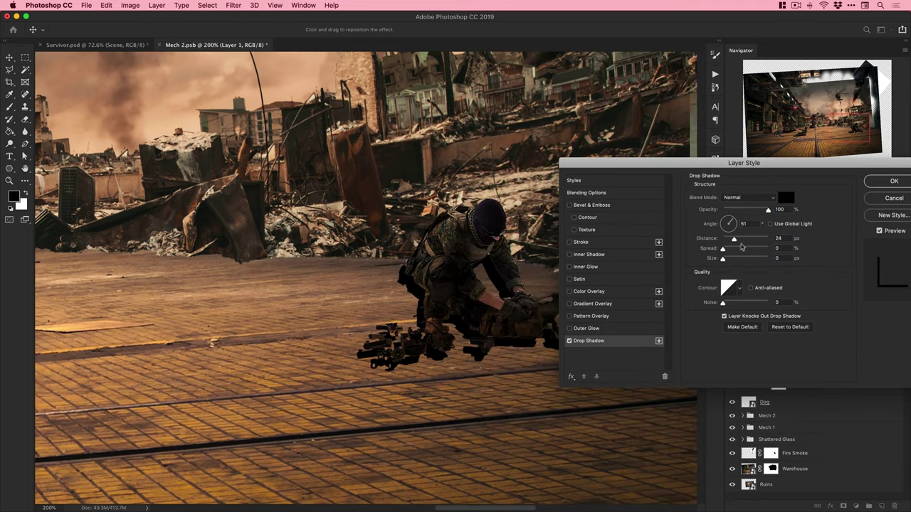
{"action": "left_click_drag", "start_coordinate": [734, 239], "coordinate": [725, 260]}
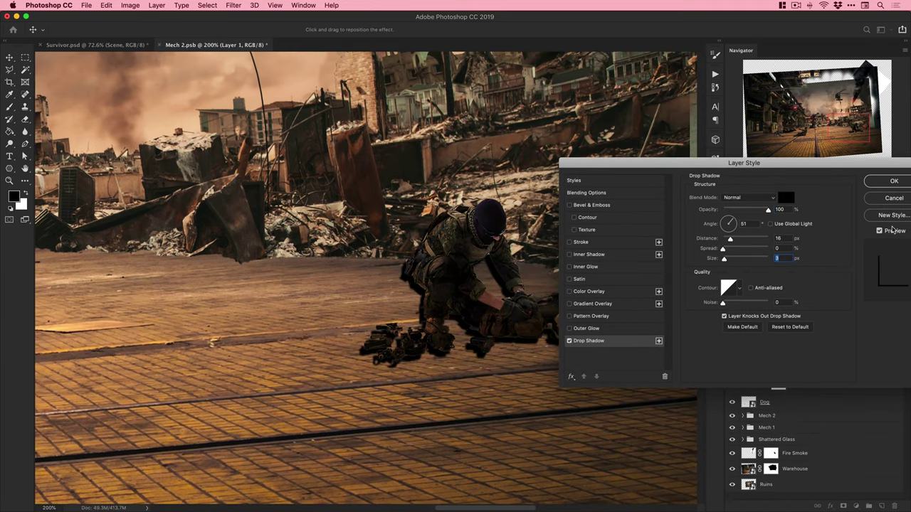
{"action": "left_click", "coordinate": [890, 231]}
{"action": "left_click", "coordinate": [890, 231]}
{"action": "left_click", "coordinate": [894, 181]}
Convert the shadow layer to a smart object and reveal it beneath the soldier and gear through a black mask.
{"action": "right_click", "coordinate": [790, 348]}
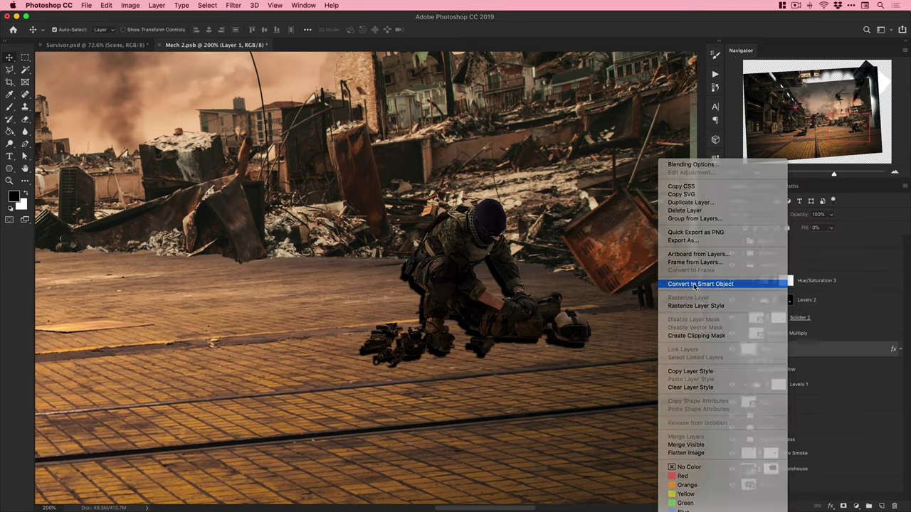
{"action": "left_click", "coordinate": [693, 283]}
{"action": "key", "text": "ctrl+i"}
{"action": "key", "text": "b"}
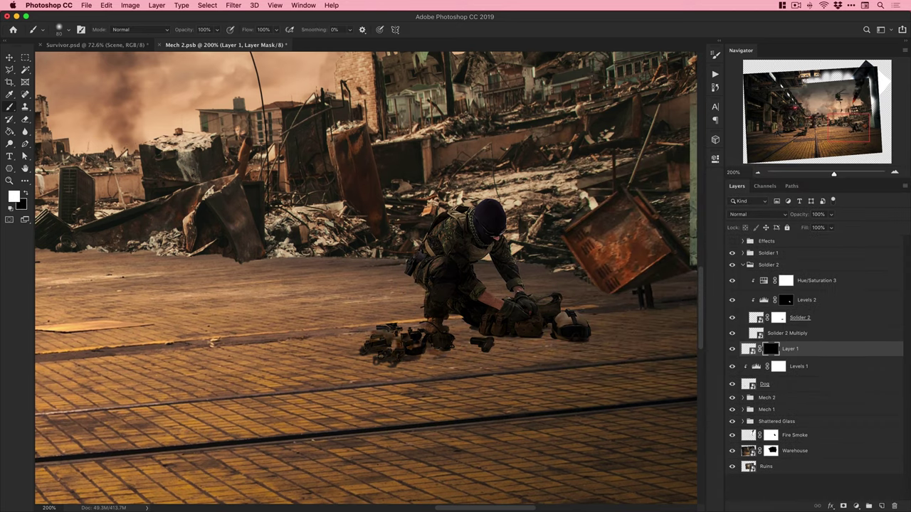
{"action": "left_click_drag", "start_coordinate": [370, 344], "coordinate": [508, 340]}
Add a new layer above the masked shadow, merge the two layers and set their opacity to 80%.
{"action": "key", "text": "x"}
{"action": "key", "text": "ctrl+shift+alt+n"}
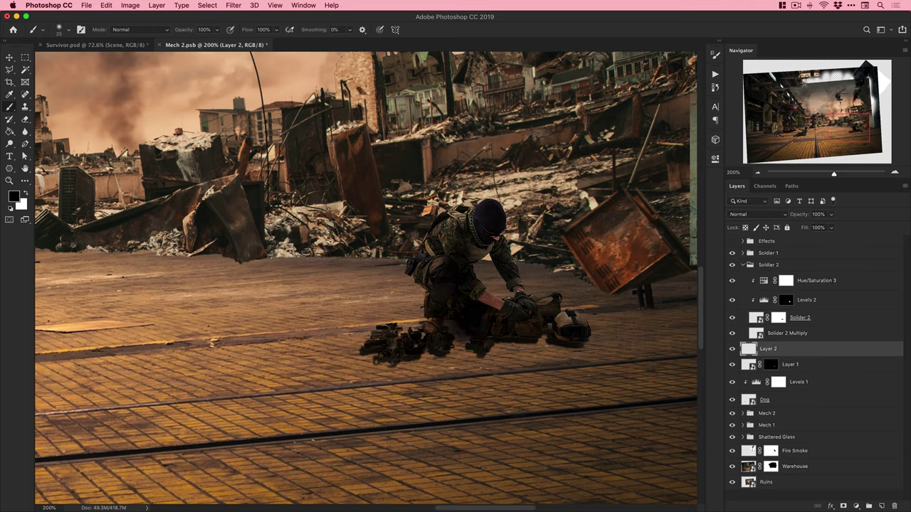
{"action": "key", "text": "v"}
{"action": "left_click", "coordinate": [801, 364], "text": "shift"}
{"action": "key", "text": "super+e"}
{"action": "left_click_drag", "start_coordinate": [830, 215], "coordinate": [821, 227]}
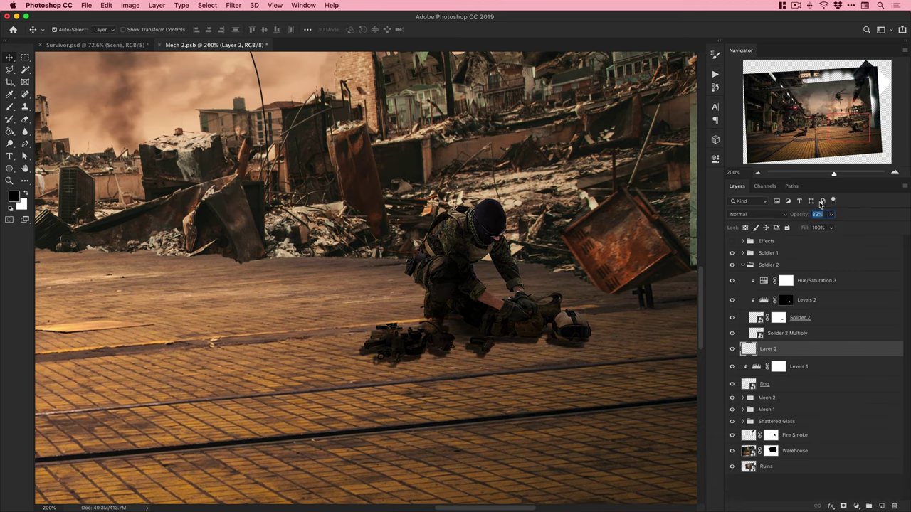
Scale the kneeling soldier's merged shadow to about 96.5% and nudge it slightly left.
{"action": "key", "text": "ctrl+minus"}
{"action": "key", "text": "ctrl+minus"}
{"action": "key", "text": "ctrl+minus"}
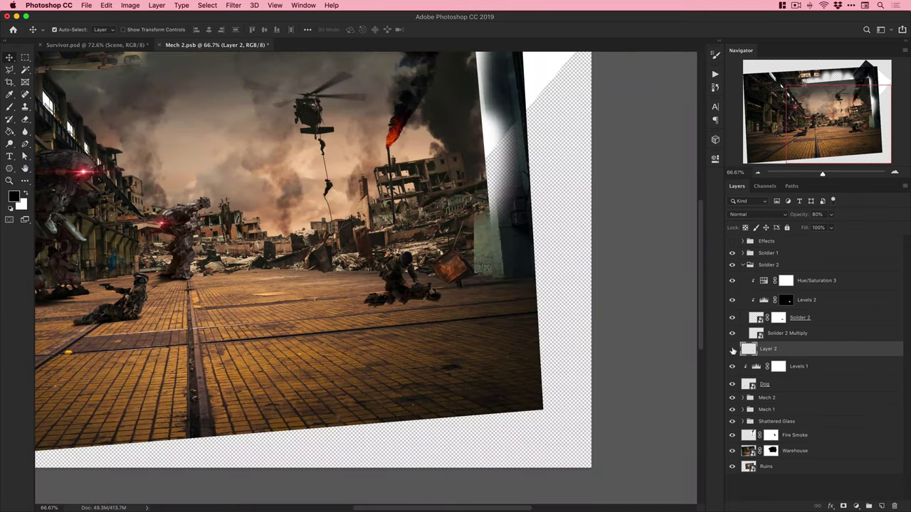
{"action": "left_click", "coordinate": [383, 299], "text": "super"}
{"action": "left_click", "coordinate": [384, 298], "text": "super"}
{"action": "left_click", "coordinate": [383, 298], "text": "super"}
{"action": "key", "text": "super+t"}
{"action": "left_click_drag", "start_coordinate": [294, 344], "coordinate": [305, 338]}
{"action": "key", "text": "Left"}
{"action": "key", "text": "Left"}
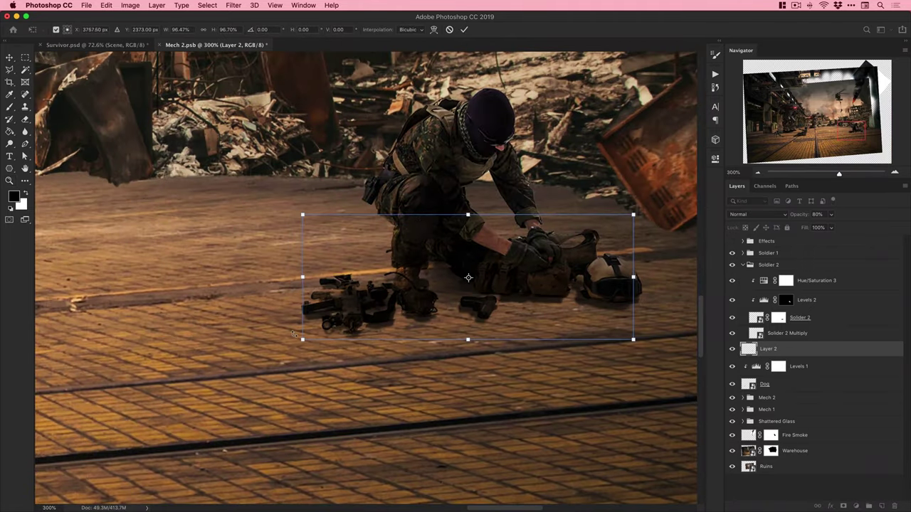
{"action": "key", "text": "Return"}
{"action": "key", "text": "v"}
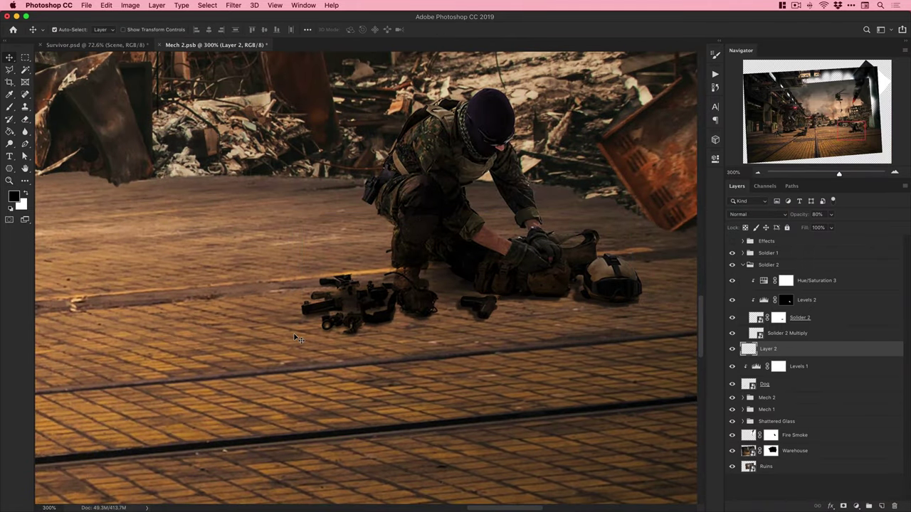
Move the merged shadow layer into the Soldier 2 group, name it Shadow and collapse the group.
{"action": "key", "text": "ctrl+minus"}
{"action": "key", "text": "ctrl+minus"}
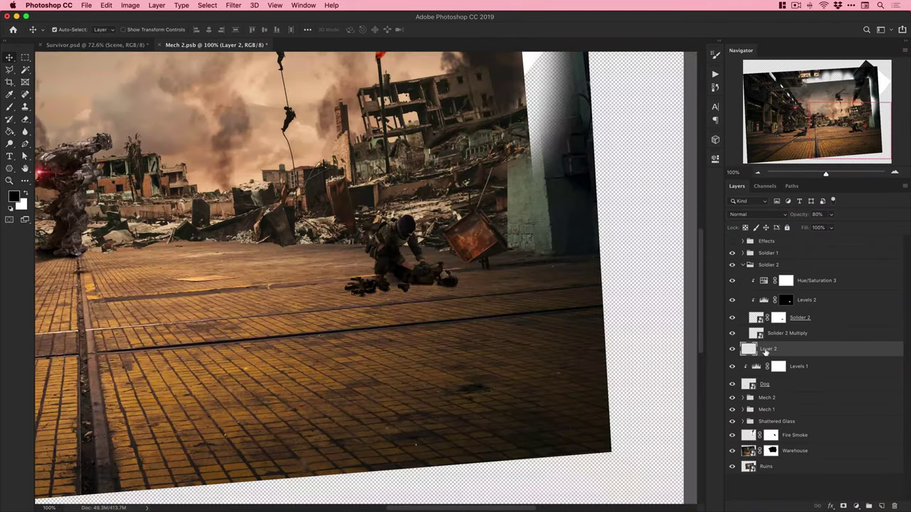
{"action": "key", "text": "ctrl+bracketright"}
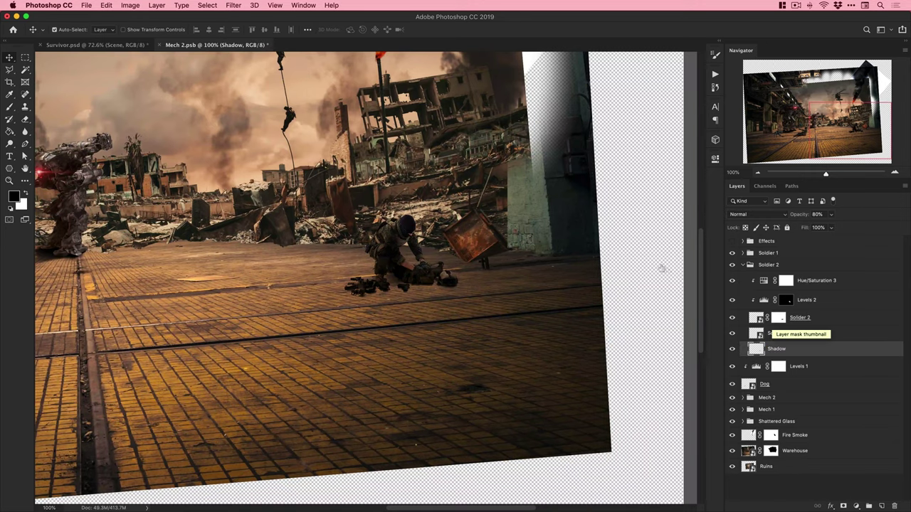
{"action": "left_click", "coordinate": [743, 264]}
Add a new layer beneath Soldier 1 Shadow inside the Soldier 1 group.
{"action": "left_click_drag", "start_coordinate": [178, 306], "coordinate": [618, 280]}
{"action": "key", "text": "ctrl+plus"}
{"action": "key", "text": "ctrl+plus"}
{"action": "left_click", "coordinate": [743, 254]}
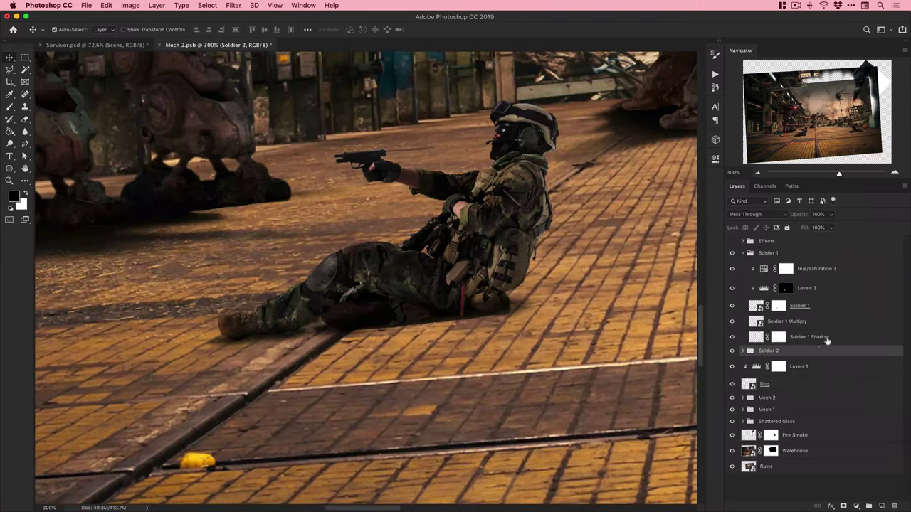
{"action": "left_click", "coordinate": [803, 340]}
{"action": "left_click", "coordinate": [881, 506], "text": "super"}
{"action": "key", "text": "b"}
{"action": "left_click_drag", "start_coordinate": [222, 335], "coordinate": [614, 297]}
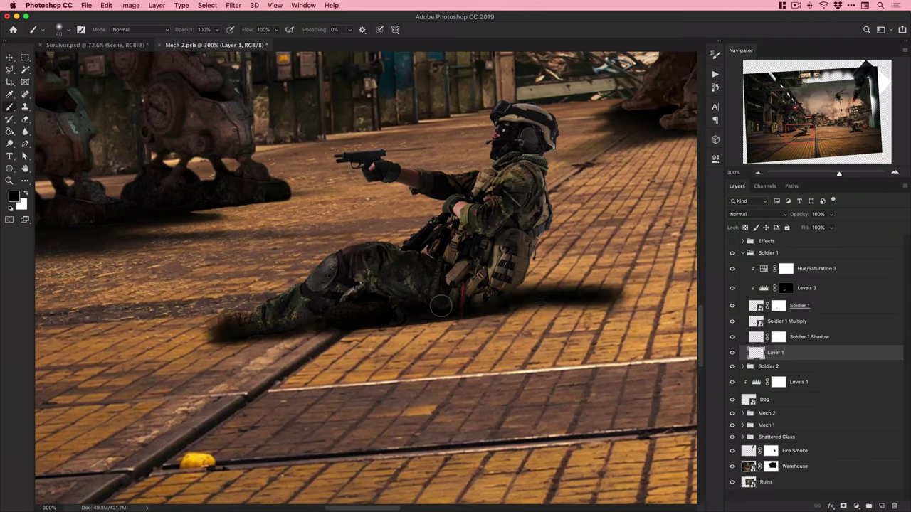
{"action": "key", "text": "ctrl+z"}
Paint a soft black stroke on the new layer, then rotate and position it along the reclining soldier's underside.
{"action": "mouse_move", "coordinate": [280, 387]}
{"action": "left_mouse_down"}
{"action": "mouse_move", "coordinate": [604, 387]}
{"action": "mouse_move", "coordinate": [475, 334]}
{"action": "left_mouse_up"}
{"action": "key", "text": "ctrl+t"}
{"action": "left_click_drag", "start_coordinate": [566, 349], "coordinate": [566, 336]}
{"action": "left_click_drag", "start_coordinate": [505, 335], "coordinate": [472, 306]}
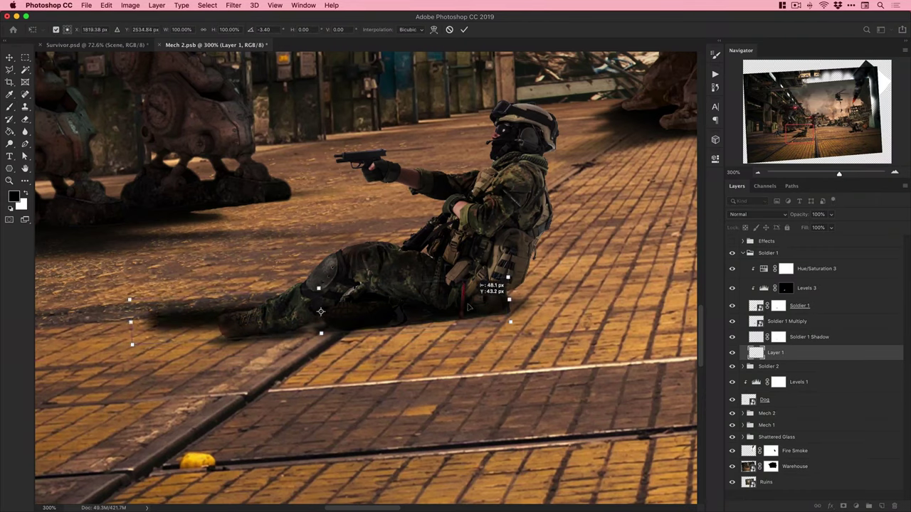
{"action": "left_click_drag", "start_coordinate": [528, 306], "coordinate": [528, 300]}
{"action": "left_click_drag", "start_coordinate": [471, 294], "coordinate": [465, 301]}
{"action": "key", "text": "Return"}
Add a black mask to the stroke layer and reveal the shadow around the reclining soldier's boot.
{"action": "left_click", "coordinate": [843, 507], "text": "alt"}
{"action": "key", "text": "b"}
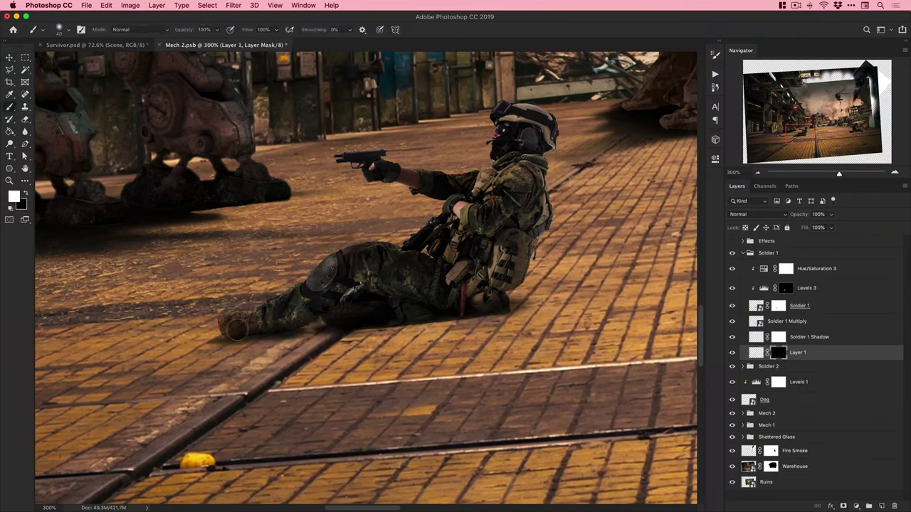
{"action": "mouse_move", "coordinate": [245, 329]}
{"action": "left_mouse_down"}
{"action": "mouse_move", "coordinate": [181, 334]}
{"action": "mouse_move", "coordinate": [203, 322]}
{"action": "left_mouse_up"}
{"action": "key", "text": "x"}
{"action": "key", "text": "x"}
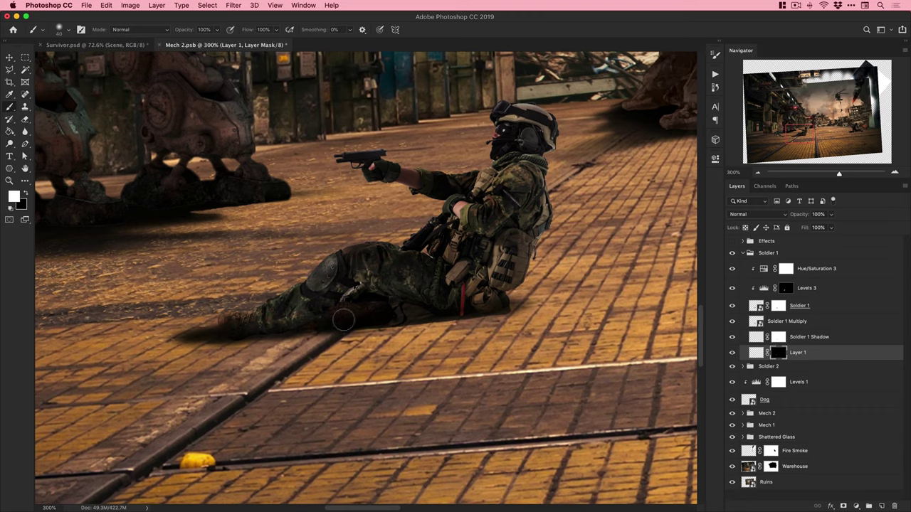
Reveal more shadow beneath the reclining soldier's hips and set the shadow layer's opacity to 80%.
{"action": "key", "text": "v"}
{"action": "key", "text": "8"}
{"action": "key", "text": "b"}
{"action": "mouse_move", "coordinate": [456, 318]}
{"action": "left_mouse_down"}
{"action": "mouse_move", "coordinate": [418, 319]}
{"action": "mouse_move", "coordinate": [464, 317]}
{"action": "left_mouse_up"}
{"action": "key", "text": "v"}
{"action": "key", "text": "0"}
{"action": "key", "text": "9"}
{"action": "key", "text": "super+minus"}
{"action": "key", "text": "super+minus"}
{"action": "key", "text": "7"}
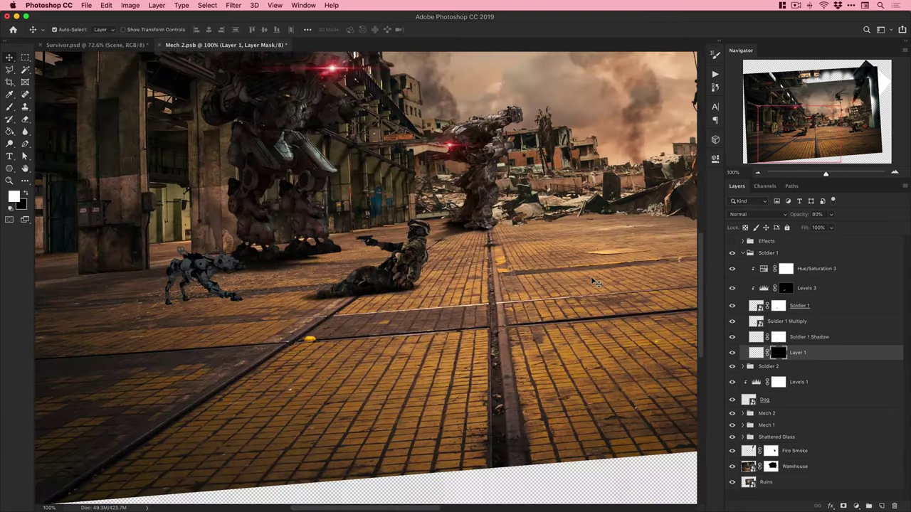
Name the new shadow layer Shadow and collapse the Soldier 1 group.
{"action": "double_click", "coordinate": [797, 352]}
{"action": "type", "text": "Shadow"}
{"action": "left_click", "coordinate": [741, 254]}
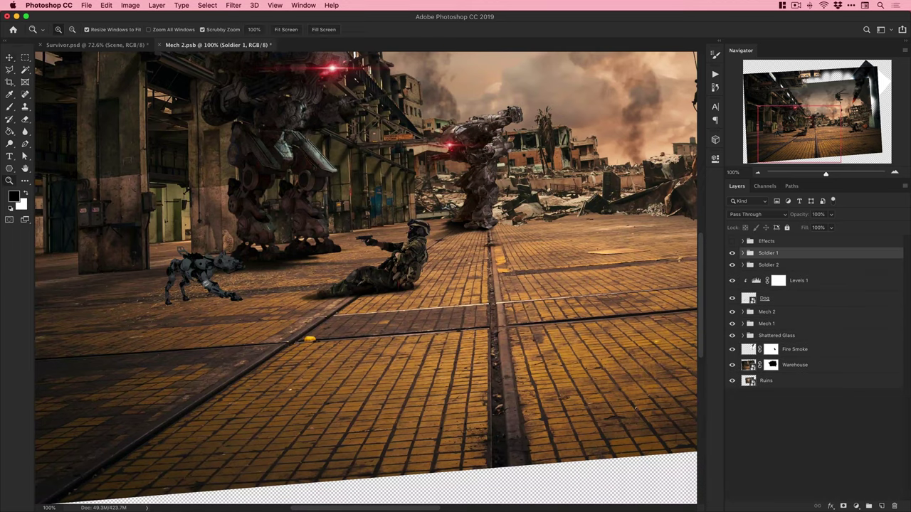
Raise the output white level of the dog's Levels 1 adjustment to 255.
{"action": "left_click", "coordinate": [229, 281], "text": "super"}
{"action": "left_click", "coordinate": [228, 281], "text": "super"}
{"action": "left_click", "coordinate": [228, 281], "text": "super"}
{"action": "left_click_drag", "start_coordinate": [229, 281], "coordinate": [406, 308]}
{"action": "left_click", "coordinate": [762, 298]}
{"action": "double_click", "coordinate": [756, 282]}
{"action": "left_click_drag", "start_coordinate": [623, 284], "coordinate": [693, 269]}
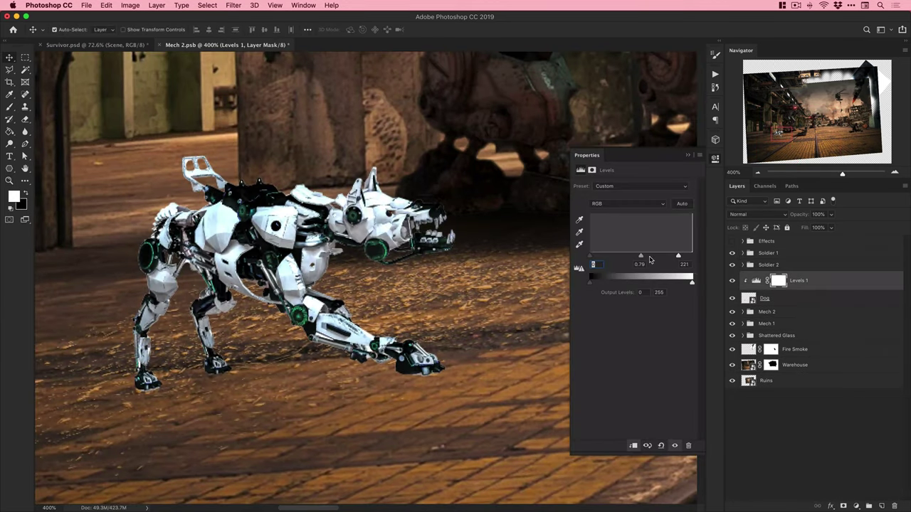
Add a clipped dark grey-blue Solid Color fill above the Dog layer and set its blending mode to Multiply.
{"action": "left_click", "coordinate": [791, 300]}
{"action": "left_click", "coordinate": [856, 506]}
{"action": "left_click", "coordinate": [857, 511]}
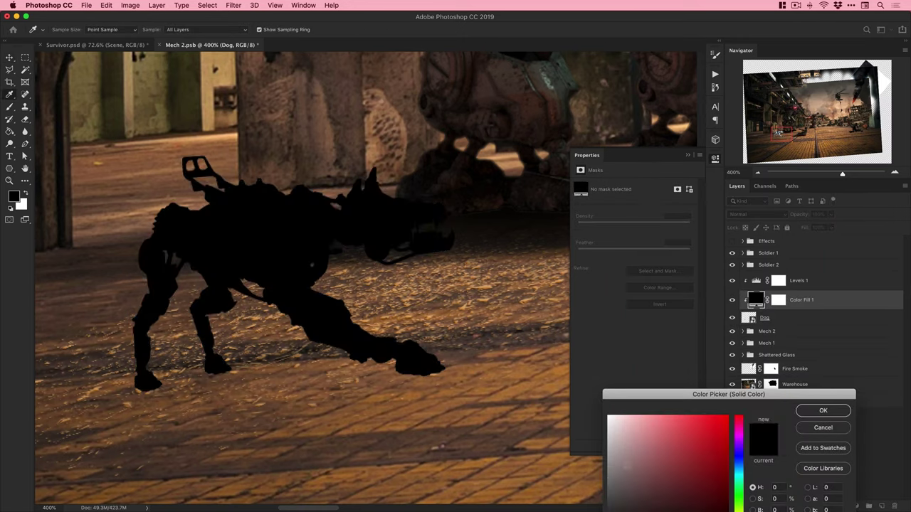
{"action": "left_click_drag", "start_coordinate": [609, 459], "coordinate": [608, 485]}
{"action": "left_click", "coordinate": [741, 467]}
{"action": "left_click", "coordinate": [823, 410]}
{"action": "left_click", "coordinate": [754, 214]}
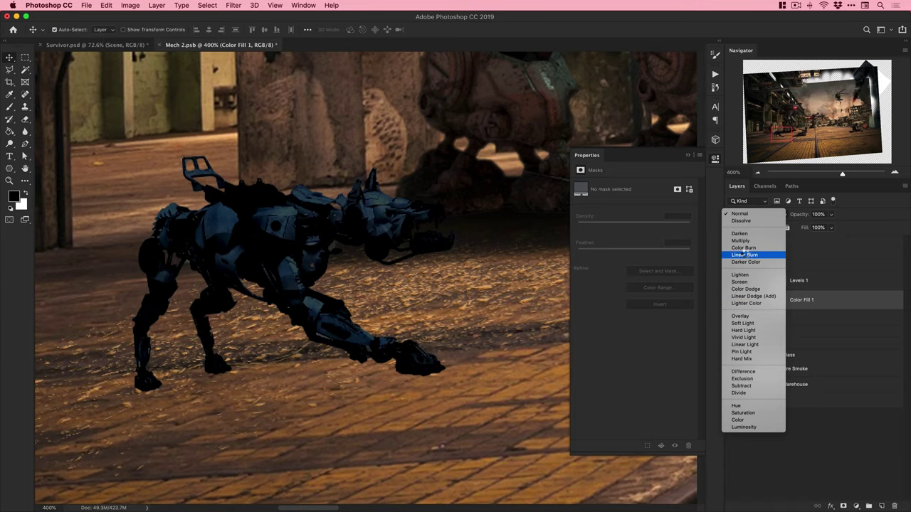
{"action": "left_click", "coordinate": [742, 241]}
Make the dog's fill color darker and less saturated, and set Levels 1 to midtones 0.61 and white input 135.
{"action": "double_click", "coordinate": [755, 300]}
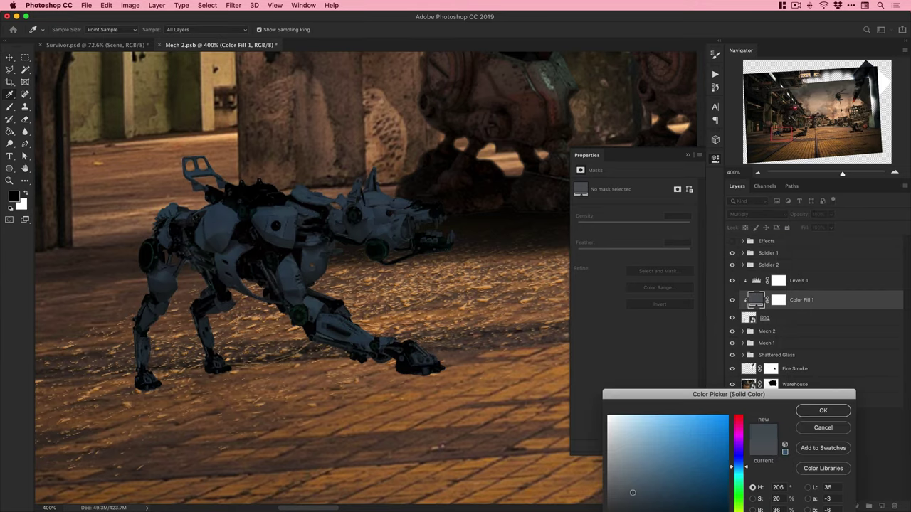
{"action": "left_click_drag", "start_coordinate": [613, 496], "coordinate": [602, 501]}
{"action": "left_click", "coordinate": [816, 412]}
{"action": "left_click", "coordinate": [755, 282]}
{"action": "left_click_drag", "start_coordinate": [678, 255], "coordinate": [645, 258]}
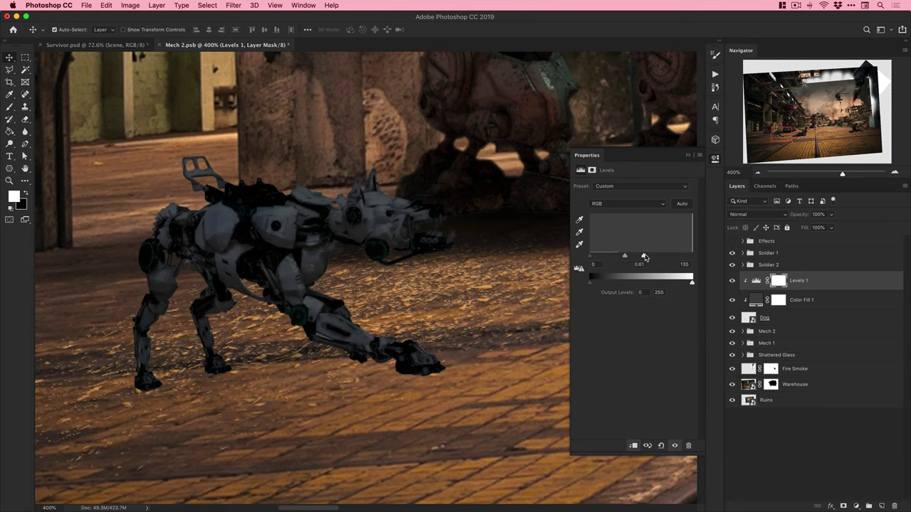
{"action": "left_click", "coordinate": [717, 161]}
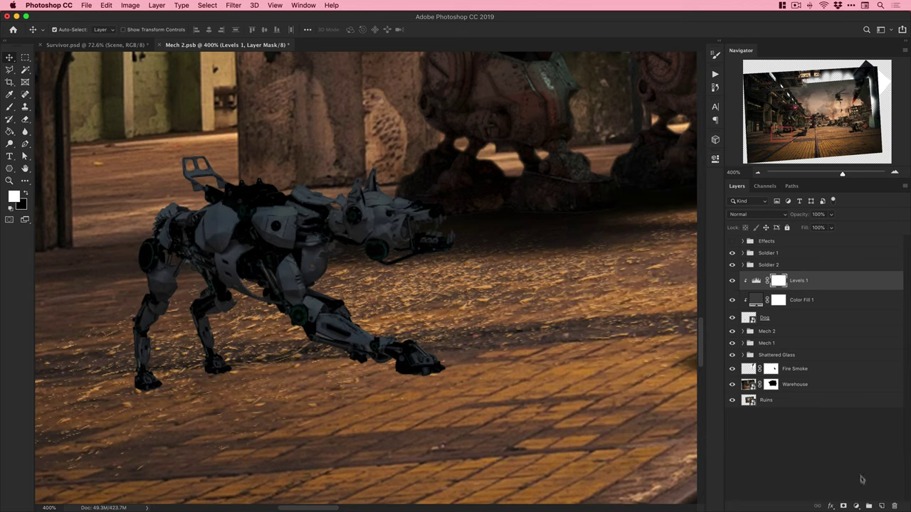
Add a clipped Curves adjustment to the dog that lowers input 149 to output 111, and invert its mask to black.
{"action": "left_click", "coordinate": [857, 506]}
{"action": "left_click", "coordinate": [854, 483]}
{"action": "left_click_drag", "start_coordinate": [643, 248], "coordinate": [650, 262]}
{"action": "key", "text": "super+i"}
{"action": "key", "text": "b"}
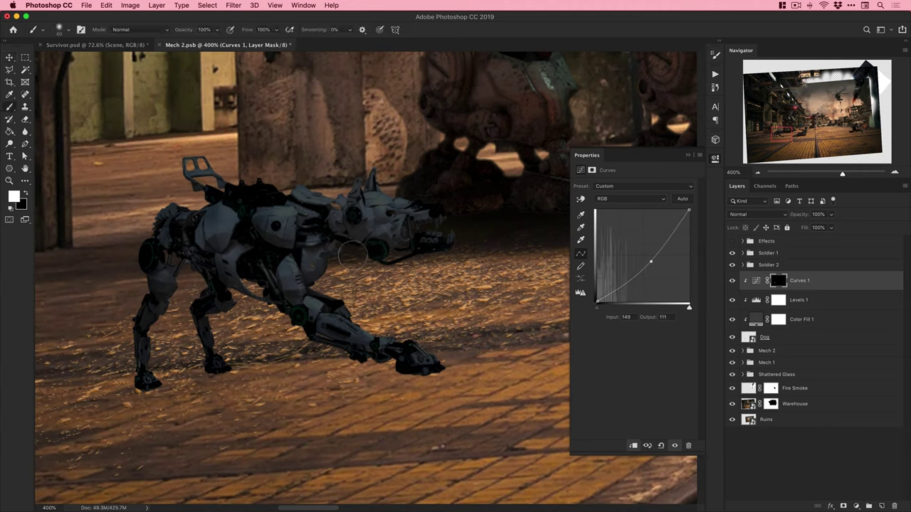
Add a clipped Curves adjustment raising input 94 to output 153, with an inverted mask, and paint highlights onto the dog's body.
{"action": "left_click", "coordinate": [856, 506]}
{"action": "left_click", "coordinate": [854, 483]}
{"action": "left_click_drag", "start_coordinate": [630, 269], "coordinate": [631, 246]}
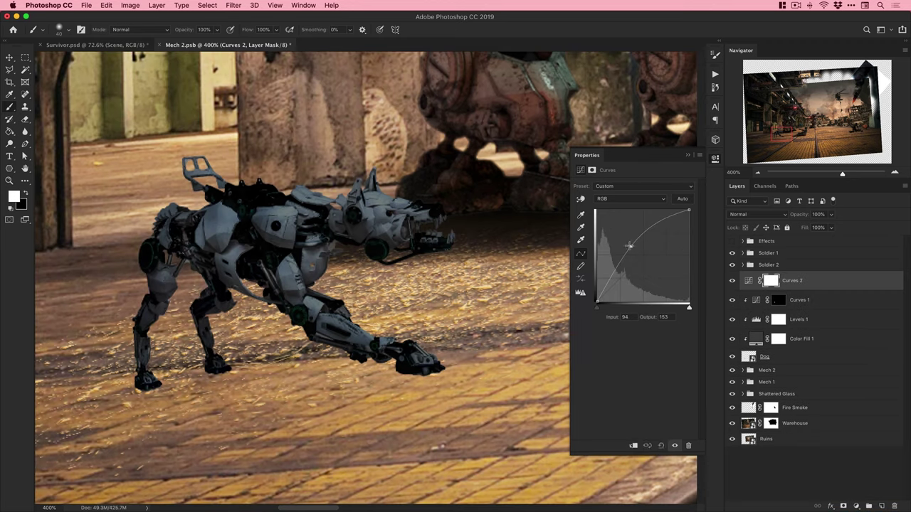
{"action": "left_click", "coordinate": [633, 445]}
{"action": "key", "text": "super+i"}
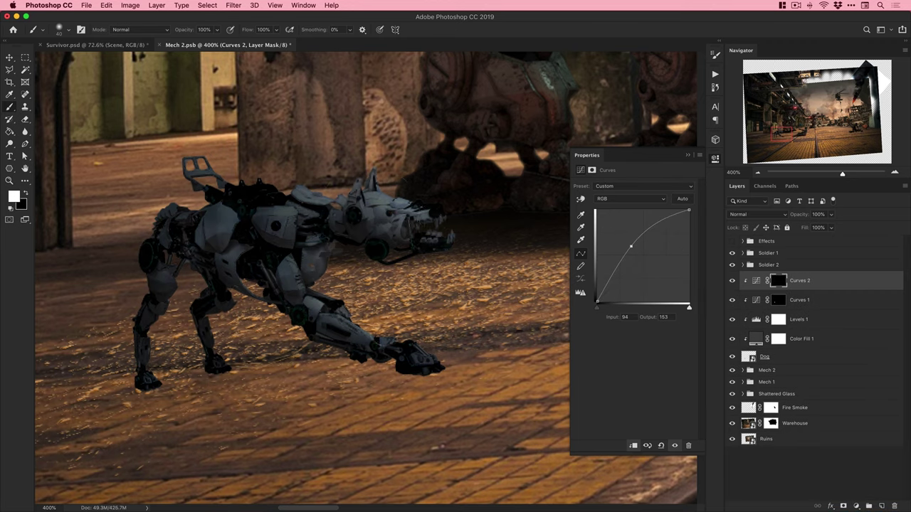
{"action": "mouse_move", "coordinate": [213, 235]}
{"action": "left_mouse_down"}
{"action": "mouse_move", "coordinate": [247, 302]}
{"action": "mouse_move", "coordinate": [314, 266]}
{"action": "mouse_move", "coordinate": [292, 234]}
{"action": "mouse_move", "coordinate": [322, 191]}
{"action": "left_mouse_up"}
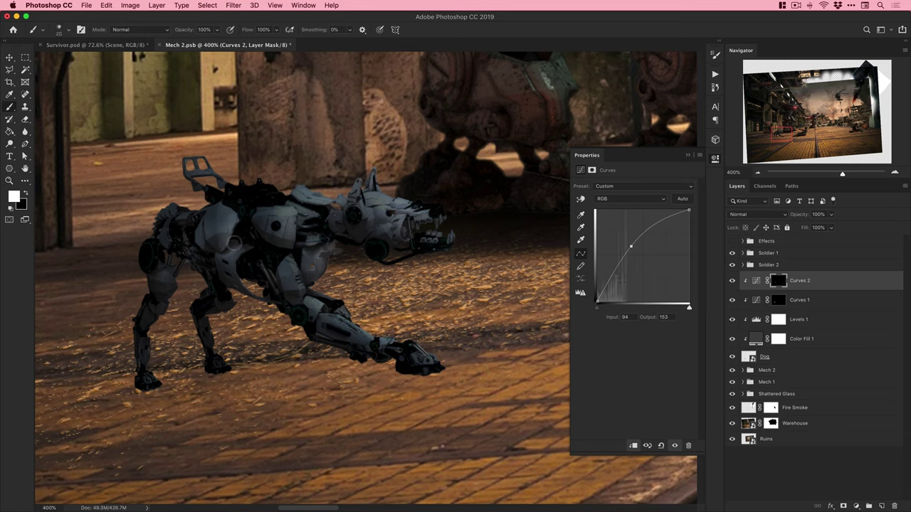
{"action": "key", "text": "v"}
Rename the brightening curves layer Dodge and the darkening curves layer Burn.
{"action": "double_click", "coordinate": [799, 281]}
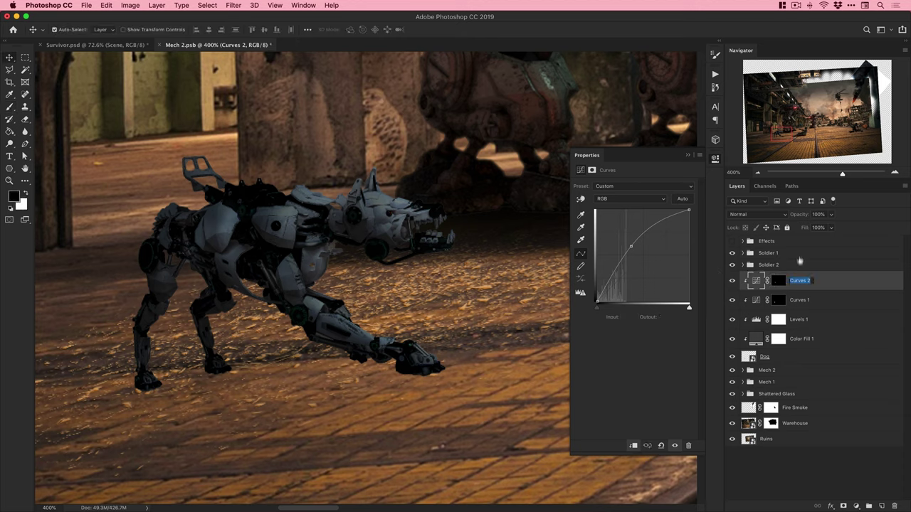
{"action": "type", "text": "Doge"}
{"action": "key", "text": "Return"}
{"action": "double_click", "coordinate": [800, 300]}
{"action": "type", "text": "Burn"}
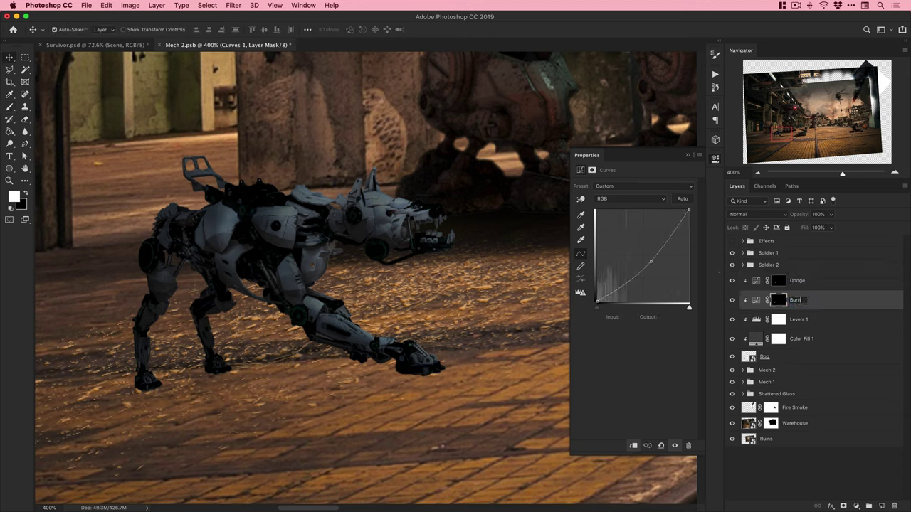
{"action": "key", "text": "Return"}
Set the blending mode of the Dodge and Burn layers to Luminosity.
{"action": "left_click", "coordinate": [804, 282], "text": "shift"}
{"action": "left_click", "coordinate": [763, 215]}
{"action": "left_click", "coordinate": [751, 427]}
Group the dog and its clipped adjustments into a group named Dog and expand it.
{"action": "left_click", "coordinate": [764, 357], "text": "shift"}
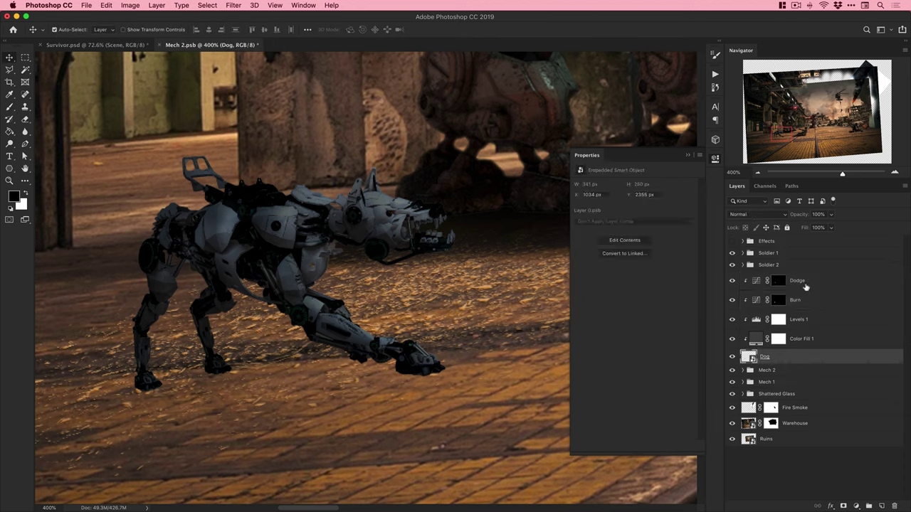
{"action": "key", "text": "super+g"}
{"action": "double_click", "coordinate": [765, 276]}
{"action": "left_click", "coordinate": [743, 277]}
Add a new layer beneath the Dog layer and paint a soft black cast shadow trailing from the rear foot.
{"action": "left_click", "coordinate": [803, 368]}
{"action": "left_click", "coordinate": [882, 506], "text": "super"}
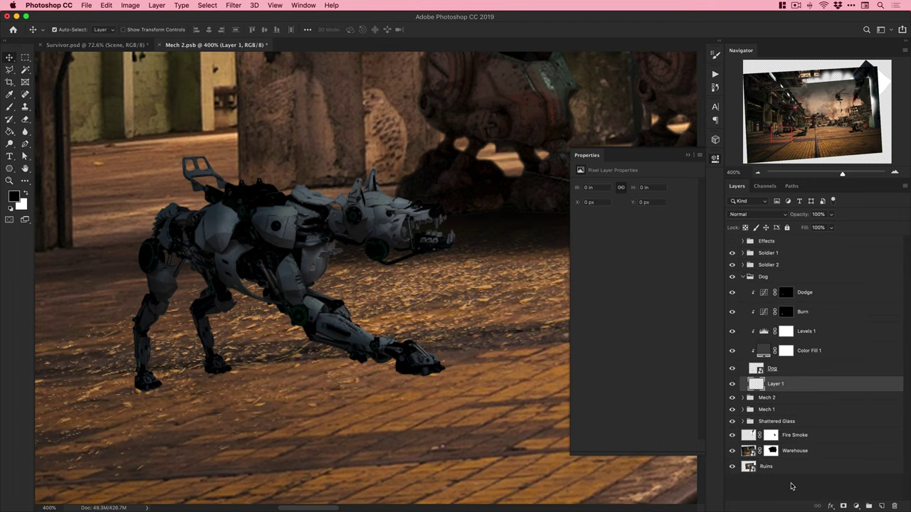
{"action": "key", "text": "b"}
{"action": "mouse_move", "coordinate": [150, 381]}
{"action": "left_mouse_down"}
{"action": "mouse_move", "coordinate": [242, 366]}
{"action": "mouse_move", "coordinate": [146, 405]}
{"action": "left_mouse_up"}
{"action": "key", "text": "super+z"}
{"action": "key", "text": "super+z"}
{"action": "left_click_drag", "start_coordinate": [240, 369], "coordinate": [139, 397]}
{"action": "left_click_drag", "start_coordinate": [310, 355], "coordinate": [265, 377]}
{"action": "key", "text": "super+z"}
{"action": "left_click_drag", "start_coordinate": [310, 355], "coordinate": [137, 396]}
{"action": "left_click_drag", "start_coordinate": [429, 329], "coordinate": [335, 331]}
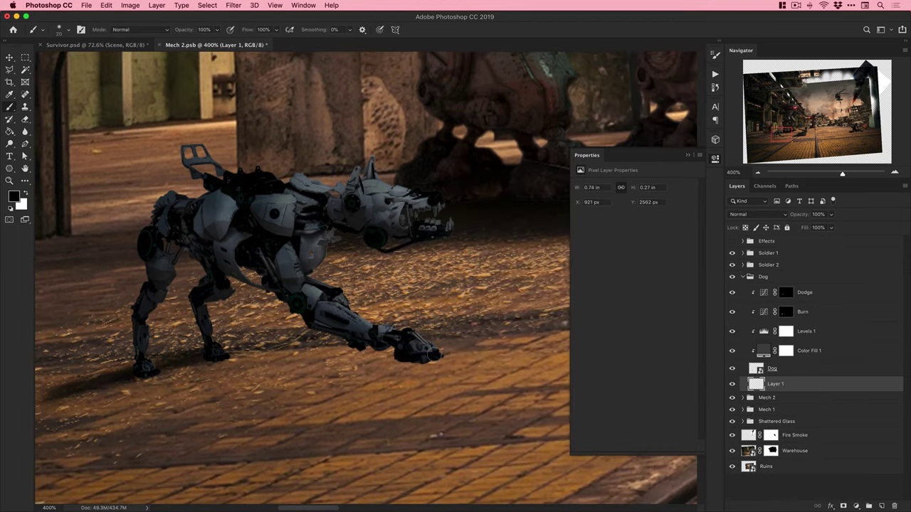
Paint a soft cast shadow trailing from the dog's front paw and try extra strokes beneath its body.
{"action": "left_click_drag", "start_coordinate": [430, 355], "coordinate": [262, 406]}
{"action": "left_click_drag", "start_coordinate": [397, 357], "coordinate": [267, 397]}
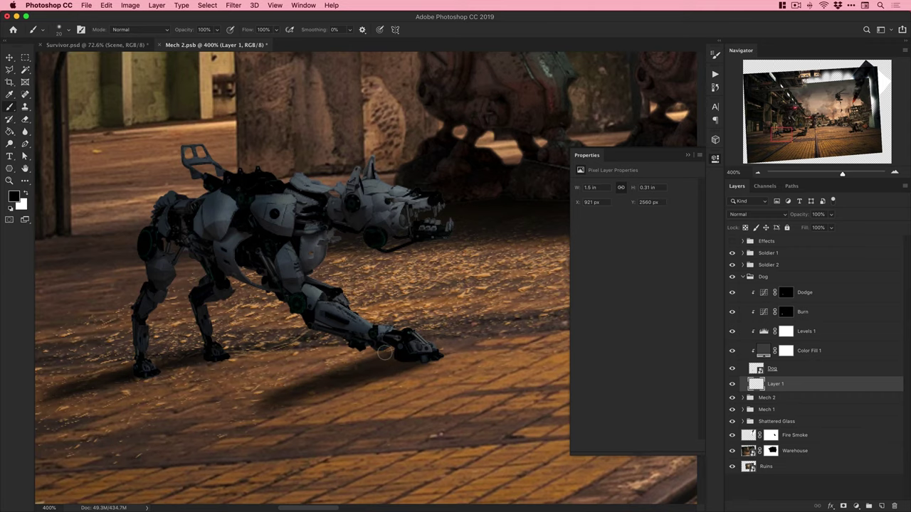
{"action": "left_click_drag", "start_coordinate": [394, 349], "coordinate": [296, 375]}
{"action": "key", "text": "super+z"}
{"action": "key", "text": "super+z"}
{"action": "mouse_move", "coordinate": [394, 344]}
{"action": "left_mouse_down"}
{"action": "mouse_move", "coordinate": [244, 363]}
{"action": "mouse_move", "coordinate": [281, 357]}
{"action": "left_mouse_up"}
{"action": "key", "text": "super+z"}
{"action": "left_click_drag", "start_coordinate": [238, 329], "coordinate": [441, 350]}
{"action": "key", "text": "super+z"}
Add another layer, place one large soft black dab under the dog, and transform it into a flat, wide shadow.
{"action": "key", "text": "super+shift+alt+n"}
{"action": "key", "text": "bracketright"}
{"action": "left_click", "coordinate": [207, 350]}
{"action": "key", "text": "super+t"}
{"action": "left_click_drag", "start_coordinate": [441, 282], "coordinate": [508, 299]}
{"action": "key", "text": "Return"}
{"action": "key", "text": "v"}
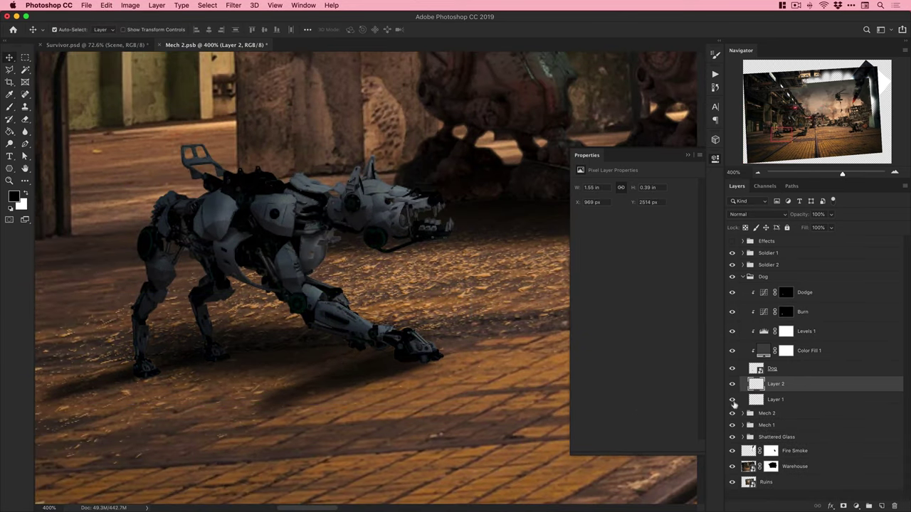
Hide the painted cast shadows and fit the wide Layer 2 shadow beneath the dog's feet, about 1.67 by 0.33 in.
{"action": "left_click", "coordinate": [733, 400]}
{"action": "key", "text": "super+t"}
{"action": "left_click_drag", "start_coordinate": [263, 352], "coordinate": [292, 352]}
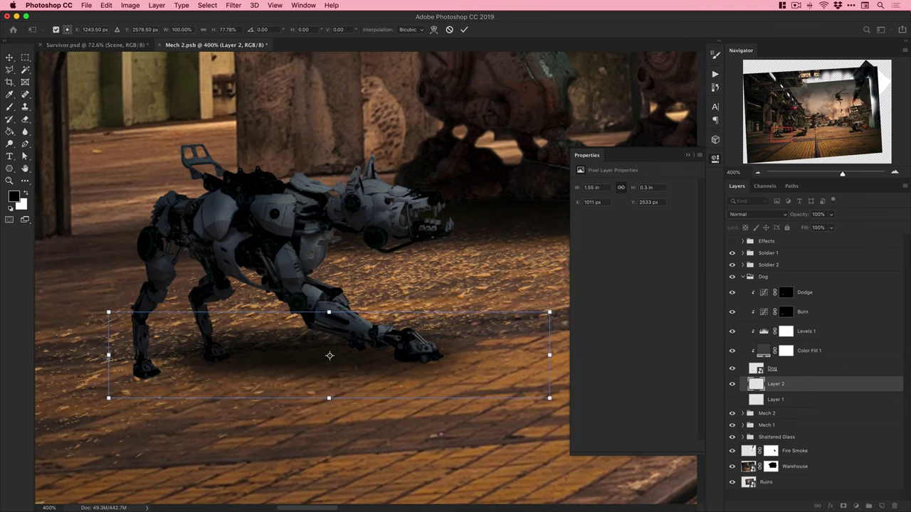
{"action": "left_click_drag", "start_coordinate": [100, 301], "coordinate": [97, 321]}
{"action": "left_click_drag", "start_coordinate": [209, 338], "coordinate": [188, 347]}
{"action": "key", "text": "super+z"}
{"action": "mouse_move", "coordinate": [101, 323]}
{"action": "left_mouse_down"}
{"action": "mouse_move", "coordinate": [101, 314]}
{"action": "mouse_move", "coordinate": [50, 322]}
{"action": "mouse_move", "coordinate": [84, 319]}
{"action": "left_mouse_up"}
{"action": "key", "text": "Return"}
{"action": "key", "text": "super+1"}
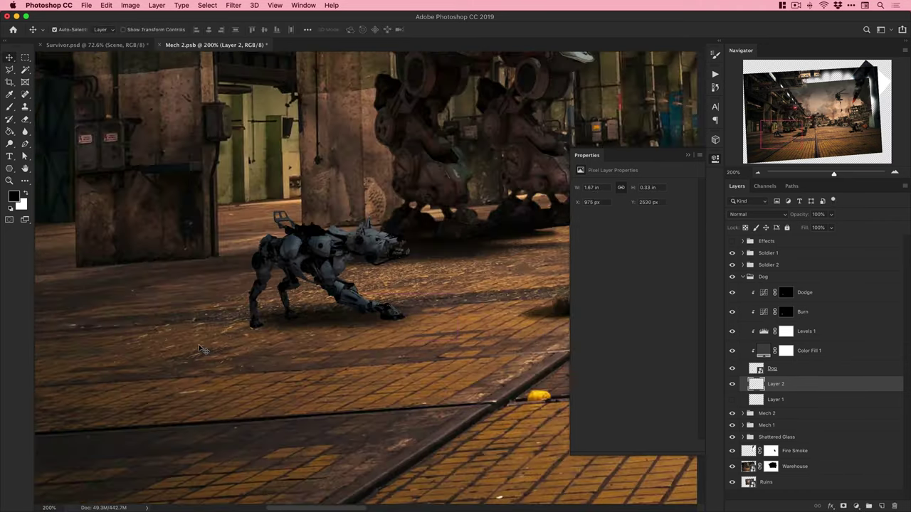
Try rotating the Layer 1 cast shadows about 6° and delete that layer.
{"action": "left_click", "coordinate": [775, 400]}
{"action": "key", "text": "super+t"}
{"action": "left_click_drag", "start_coordinate": [365, 306], "coordinate": [373, 295]}
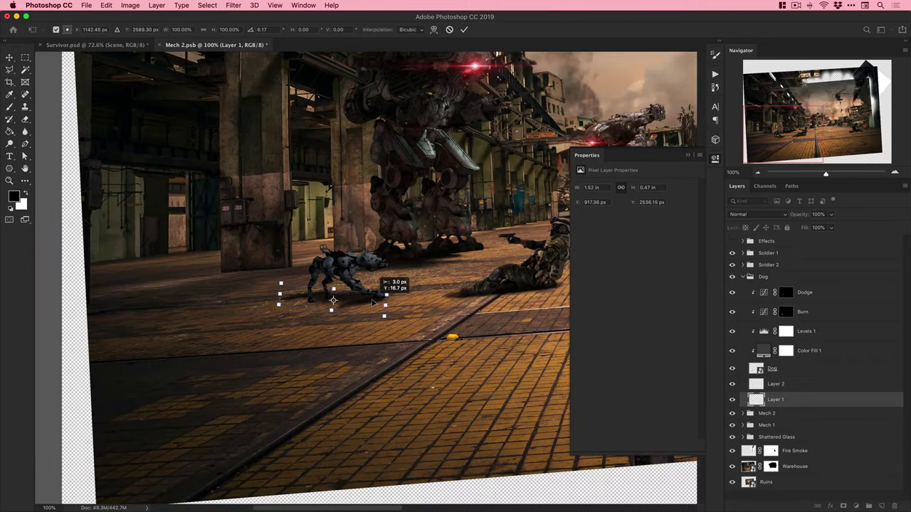
{"action": "key", "text": "Return"}
{"action": "key", "text": "Delete"}
Add a new layer beneath the Dog layer and paint soft black shadows around the dog's front paw and rear foot.
{"action": "key", "text": "z"}
{"action": "left_click", "coordinate": [349, 294]}
{"action": "left_click", "coordinate": [349, 294]}
{"action": "key", "text": "super+shift+alt+n"}
{"action": "key", "text": "b"}
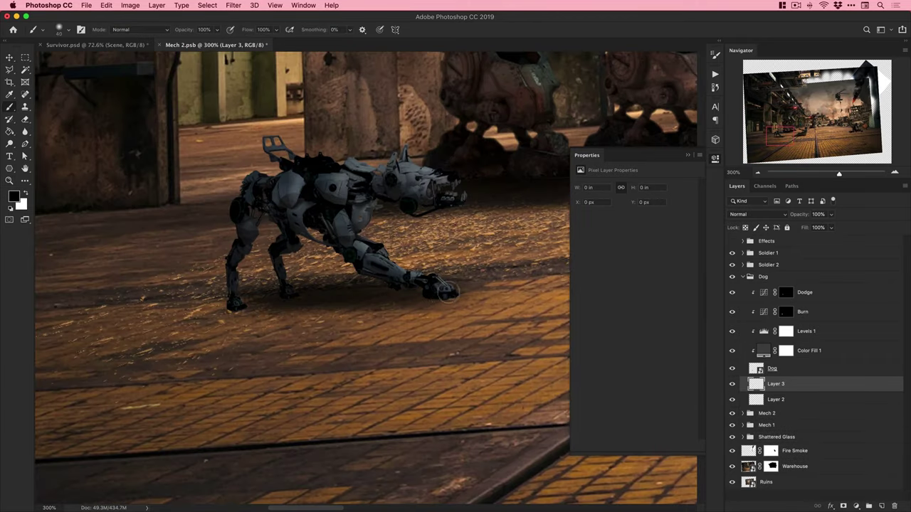
{"action": "left_click_drag", "start_coordinate": [448, 293], "coordinate": [327, 307]}
{"action": "key", "text": "super+z"}
{"action": "left_click_drag", "start_coordinate": [251, 303], "coordinate": [208, 313]}
{"action": "left_click_drag", "start_coordinate": [238, 307], "coordinate": [175, 313]}
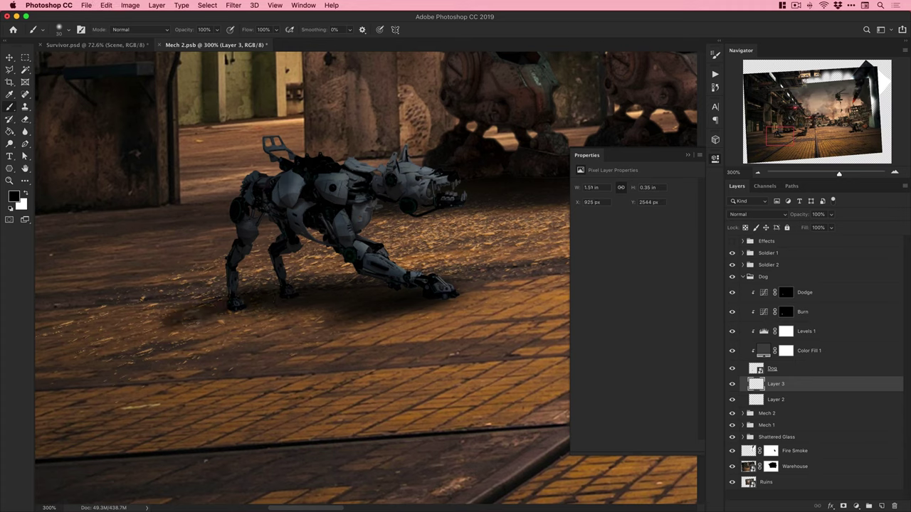
Repaint a shorter shadow at the dog's rear foot and try another stroke beneath the front paw.
{"action": "key", "text": "super+z"}
{"action": "key", "text": "super+z"}
{"action": "left_click_drag", "start_coordinate": [263, 300], "coordinate": [200, 311]}
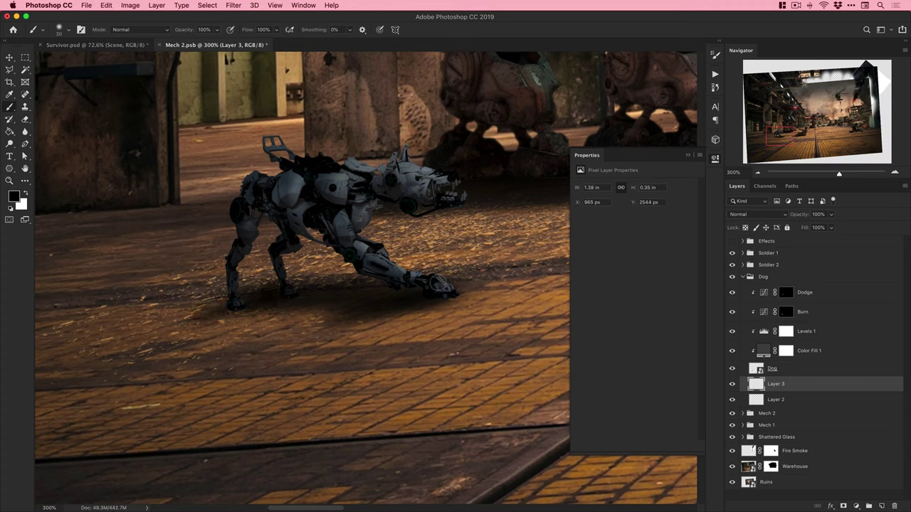
{"action": "mouse_move", "coordinate": [399, 307]}
{"action": "left_mouse_down"}
{"action": "mouse_move", "coordinate": [454, 305]}
{"action": "mouse_move", "coordinate": [393, 320]}
{"action": "mouse_move", "coordinate": [434, 304]}
{"action": "left_mouse_up"}
{"action": "key", "text": "super+z"}
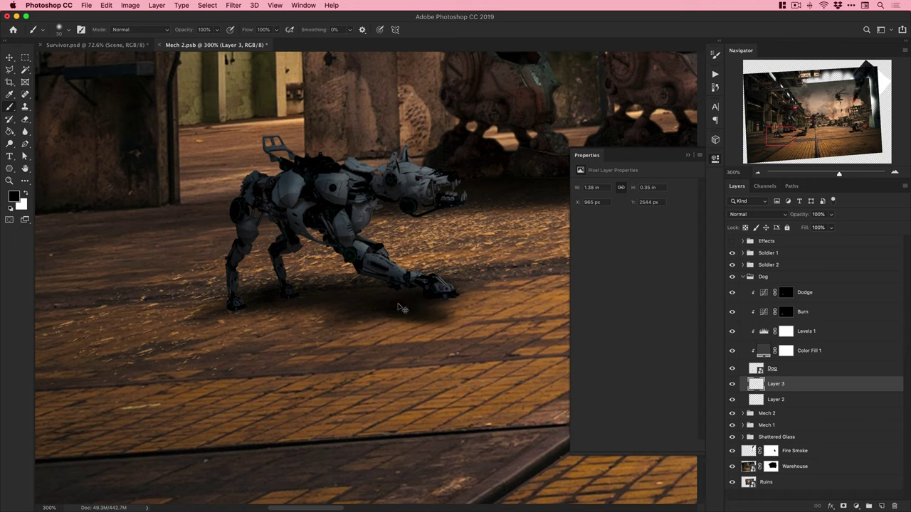
Try an additional shadow stroke beneath the dog and undo it.
{"action": "key", "text": "v"}
{"action": "key", "text": "ctrl+minus"}
{"action": "key", "text": "b"}
{"action": "left_click_drag", "start_coordinate": [281, 292], "coordinate": [306, 296]}
{"action": "key", "text": "z"}
{"action": "left_click", "coordinate": [285, 296], "text": "alt"}
{"action": "left_click", "coordinate": [285, 296], "text": "alt"}
{"action": "key", "text": "super+z"}
Merge the two dog shadow layers into a single layer named Dog Shadow.
{"action": "key", "text": "v"}
{"action": "left_click", "coordinate": [758, 214]}
{"action": "left_click", "coordinate": [758, 235]}
{"action": "key", "text": "Return"}
{"action": "left_click", "coordinate": [790, 400], "text": "shift"}
{"action": "key", "text": "super+e"}
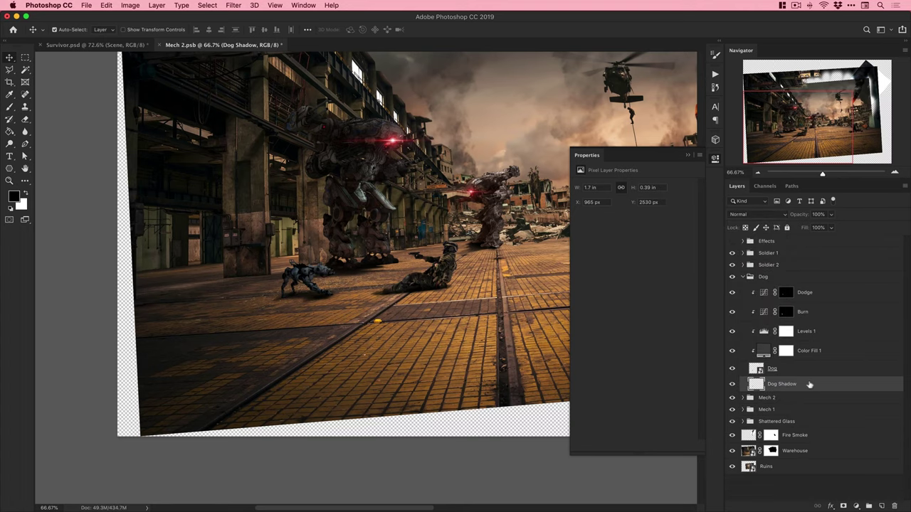
Add a layer mask to the Dog Shadow layer and soften the shadow with a brush at 30% opacity.
{"action": "key", "text": "super+minus"}
{"action": "key", "text": "super+minus"}
{"action": "key", "text": "super+equal"}
{"action": "key", "text": "super+equal"}
{"action": "key", "text": "super+equal"}
{"action": "key", "text": "super+equal"}
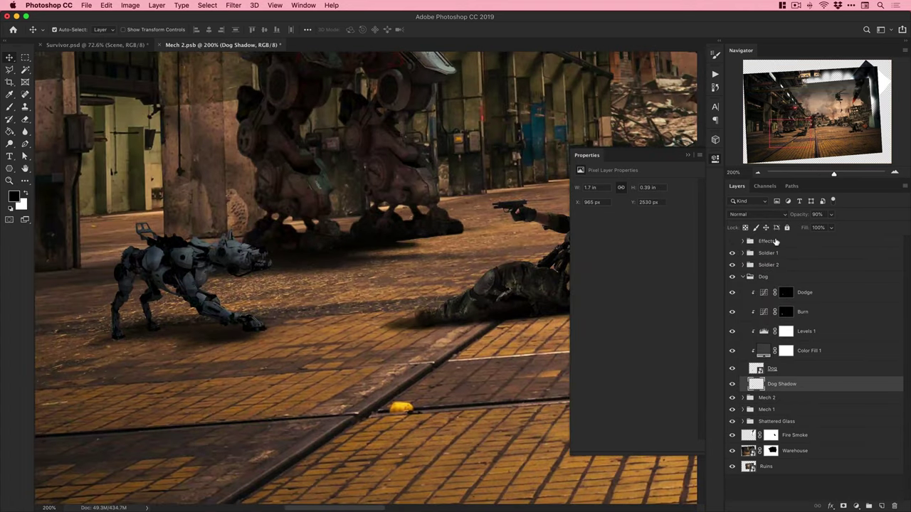
{"action": "left_click", "coordinate": [843, 506]}
{"action": "key", "text": "b"}
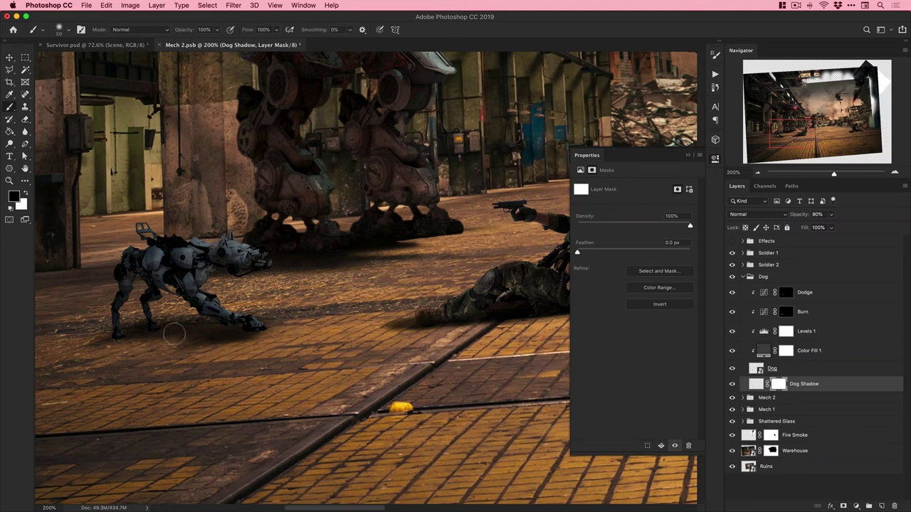
{"action": "key", "text": "3"}
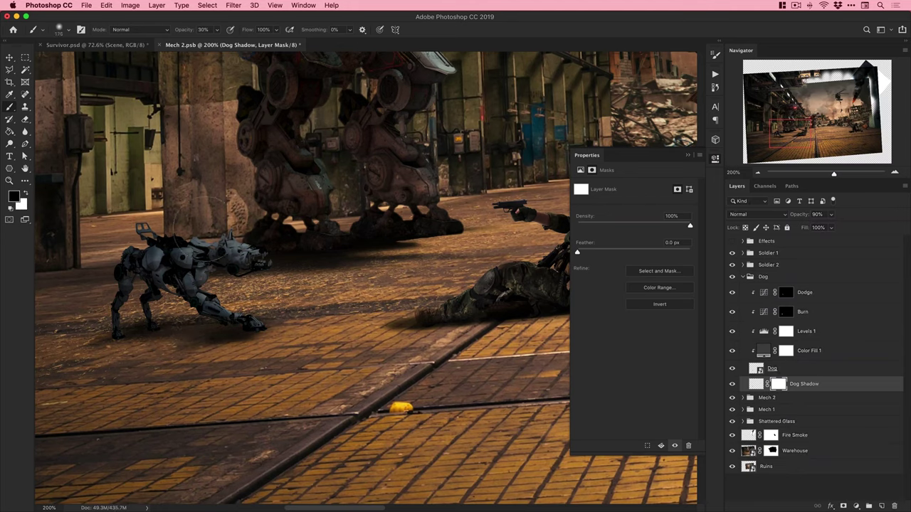
Set the Dog Shadow layer's opacity to 80% and compare the dog with and without the shadow.
{"action": "key", "text": "v"}
{"action": "key", "text": "8"}
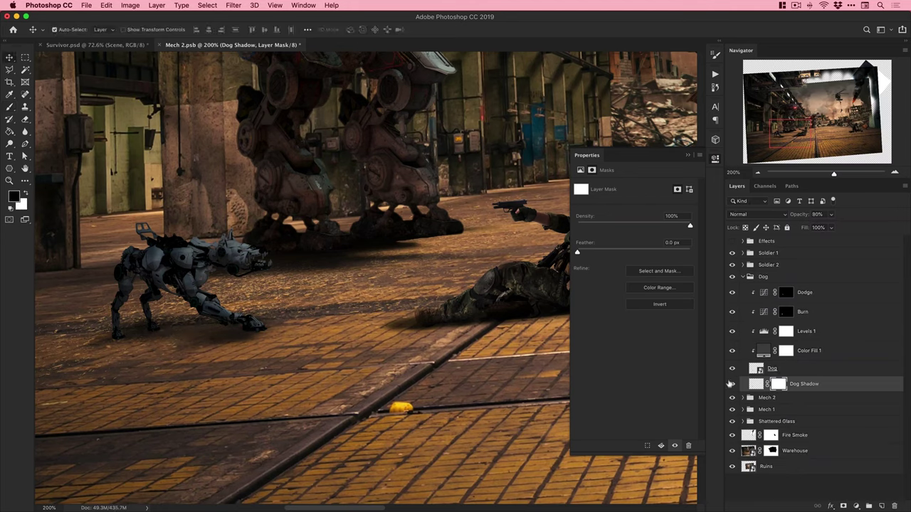
{"action": "left_click", "coordinate": [731, 384]}
{"action": "left_click", "coordinate": [730, 384]}
Collapse the Dog group and save the Mech 2.psb document.
{"action": "left_click", "coordinate": [810, 293], "text": "shift"}
{"action": "left_click", "coordinate": [743, 276]}
{"action": "left_click", "coordinate": [732, 276]}
{"action": "left_click", "coordinate": [732, 277]}
{"action": "key", "text": "super+0"}
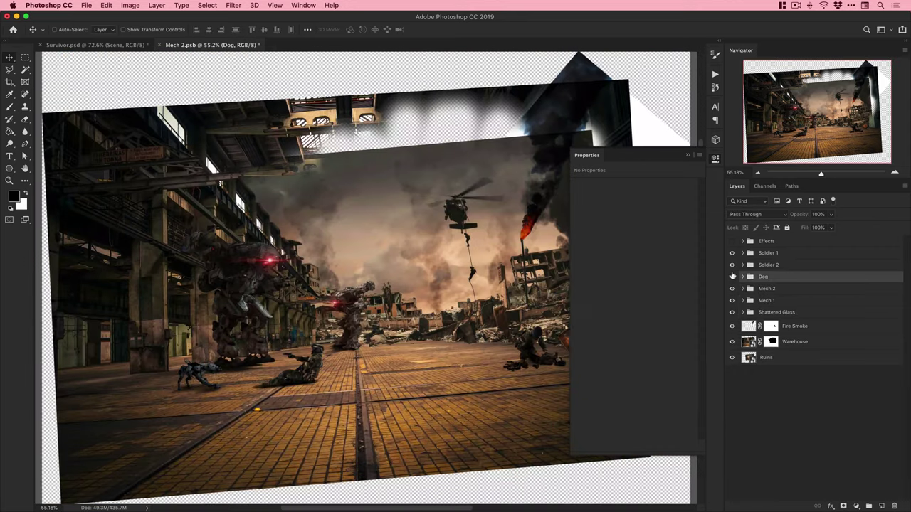
{"action": "key", "text": "super+s"}
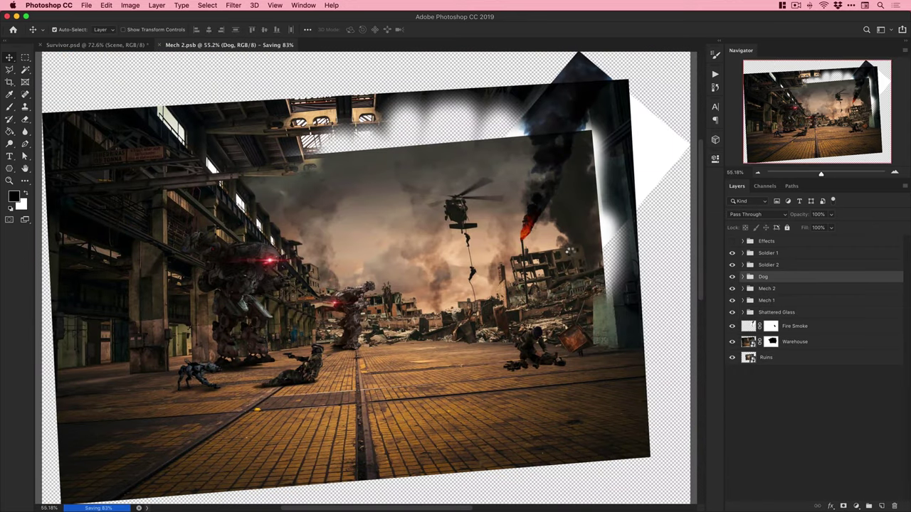
Switch to Survivor.psd and expand the Post Fx group to check the effect of its Curves 3 layer.
{"action": "left_click", "coordinate": [99, 45]}
{"action": "key", "text": "super+s"}
{"action": "left_click", "coordinate": [743, 242]}
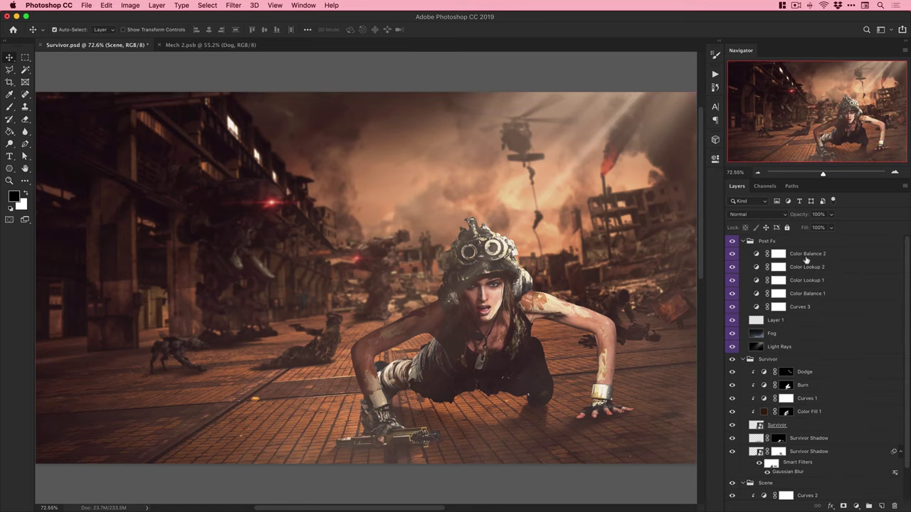
{"action": "left_click", "coordinate": [800, 308]}
{"action": "left_click", "coordinate": [733, 308]}
{"action": "left_click", "coordinate": [733, 308]}
Add a Curves adjustment above Curves 3 that darkens the image, lowering input 149 to output 110.
{"action": "left_click", "coordinate": [808, 258]}
{"action": "left_click", "coordinate": [800, 307]}
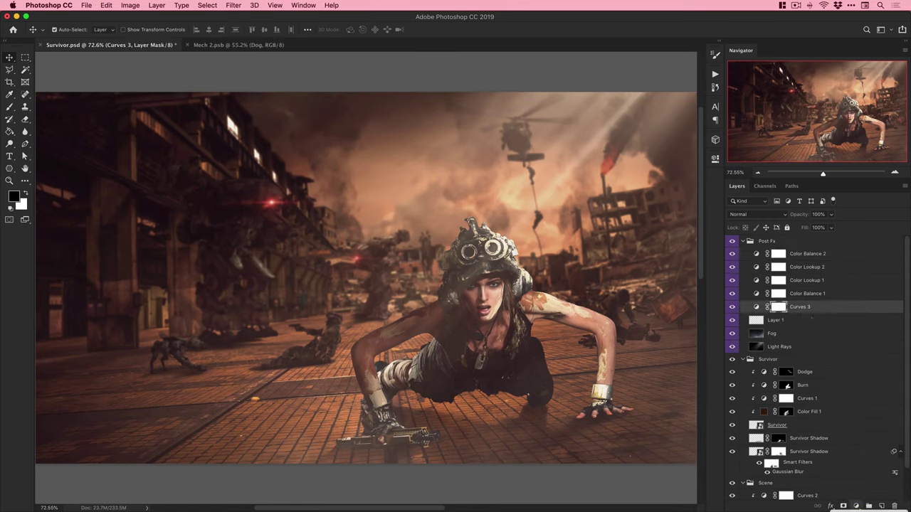
{"action": "left_click", "coordinate": [856, 506]}
{"action": "left_click", "coordinate": [861, 415]}
{"action": "left_click_drag", "start_coordinate": [651, 249], "coordinate": [649, 262]}
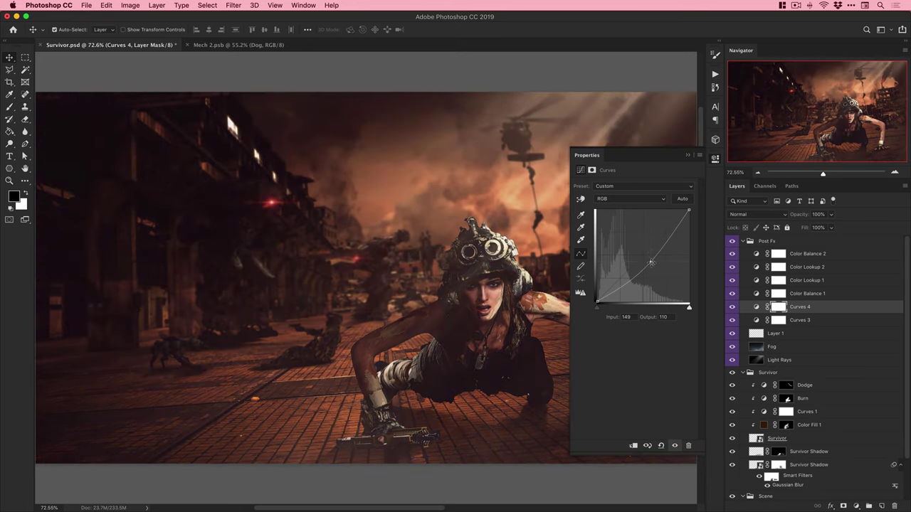
{"action": "left_click", "coordinate": [714, 160]}
Mask the new Curves darkening out of the image center with a black-to-white radial gradient.
{"action": "right_click", "coordinate": [9, 131]}
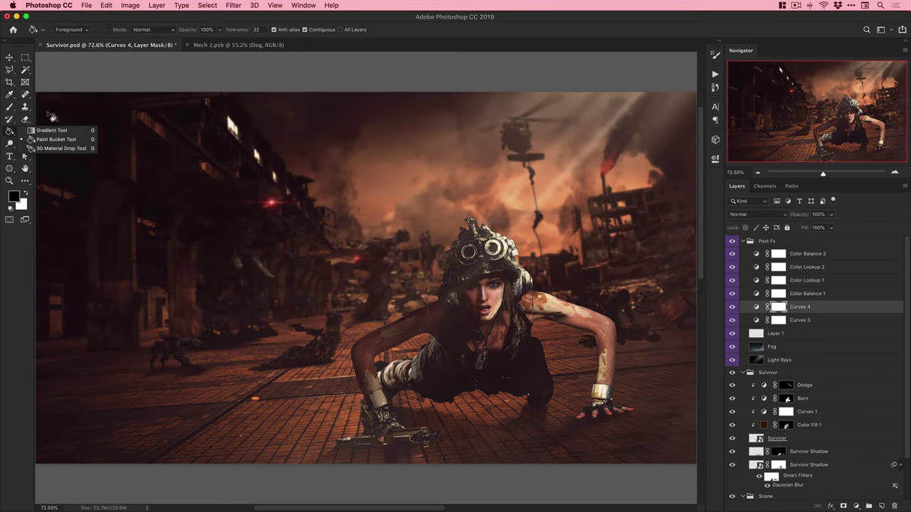
{"action": "left_click", "coordinate": [53, 132]}
{"action": "left_click_drag", "start_coordinate": [394, 283], "coordinate": [313, 155]}
{"action": "key", "text": "super+z"}
{"action": "left_click_drag", "start_coordinate": [484, 294], "coordinate": [79, 70]}
{"action": "key", "text": "super+z"}
{"action": "key", "text": "v"}
Compare the image with and without the masked curves layer and rename that layer Vignette.
{"action": "left_click", "coordinate": [733, 307]}
{"action": "left_click", "coordinate": [733, 307]}
{"action": "double_click", "coordinate": [800, 308]}
{"action": "type", "text": "Vignette"}
{"action": "key", "text": "Return"}
{"action": "key", "text": "super+minus"}
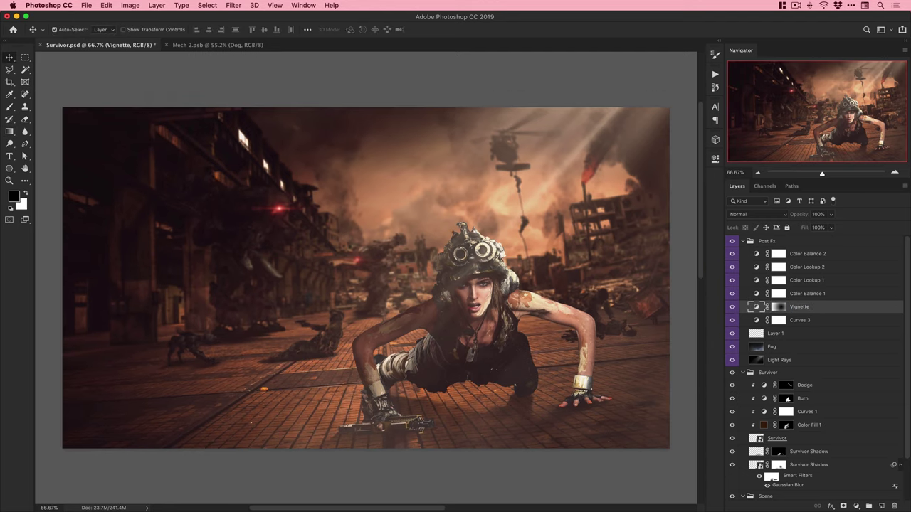
Collapse the Post Fx group, compare the image with and without it, and save Survivor.psd.
{"action": "left_click", "coordinate": [742, 242]}
{"action": "left_click", "coordinate": [732, 242]}
{"action": "left_click", "coordinate": [732, 242]}
{"action": "left_click", "coordinate": [732, 242]}
{"action": "left_click", "coordinate": [732, 242]}
{"action": "key", "text": "super+s"}
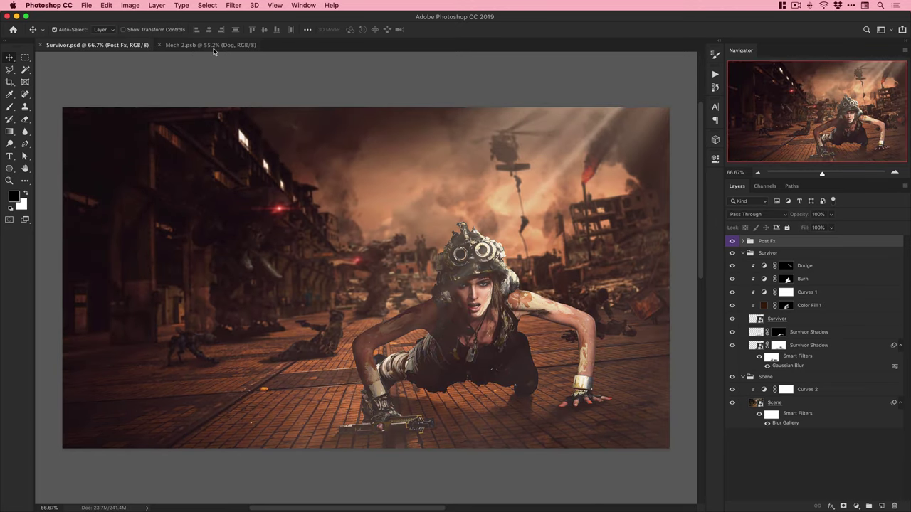
In Mech 2.psb, duplicate Mech 1's Red Lights, Lens Flare Light and its clipped Hue/Saturation 1 layer to the top of the Dog group.
{"action": "left_click", "coordinate": [216, 47]}
{"action": "left_click", "coordinate": [742, 300]}
{"action": "left_click", "coordinate": [756, 333]}
{"action": "left_click", "coordinate": [732, 334]}
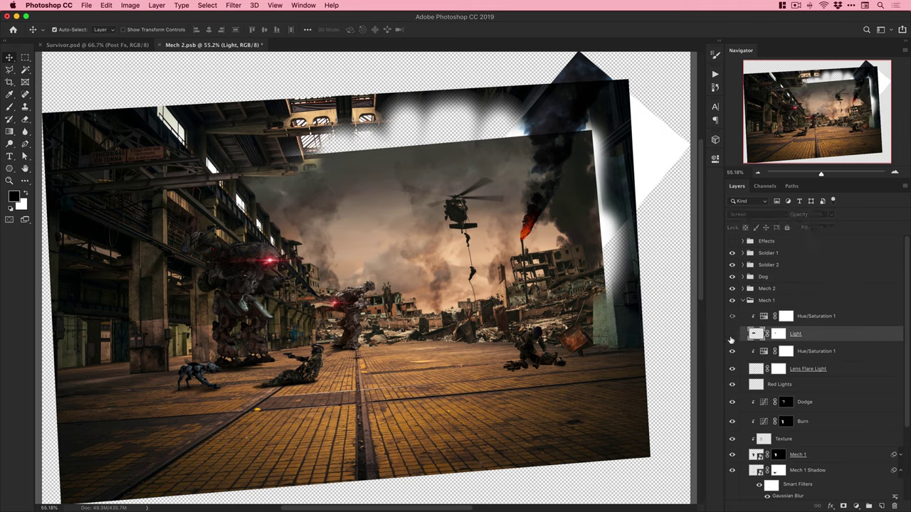
{"action": "left_click", "coordinate": [794, 387]}
{"action": "left_click", "coordinate": [806, 370], "text": "super"}
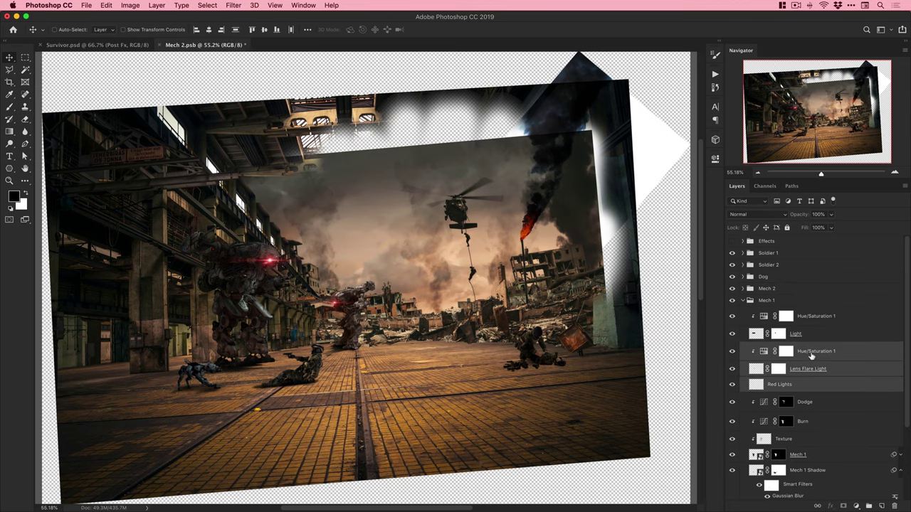
{"action": "left_click", "coordinate": [811, 352], "text": "super"}
{"action": "left_click_drag", "start_coordinate": [811, 354], "coordinate": [745, 279]}
{"action": "left_click", "coordinate": [743, 277]}
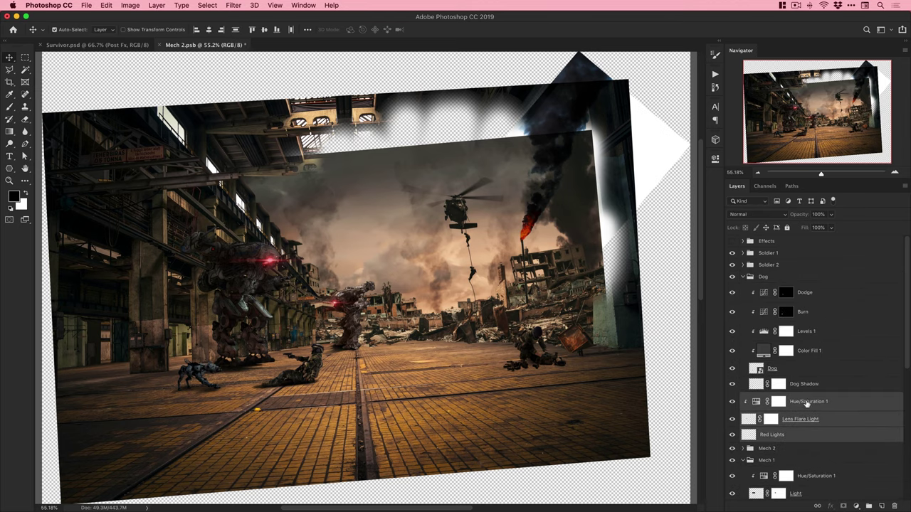
{"action": "left_click_drag", "start_coordinate": [807, 403], "coordinate": [796, 286]}
Shrink the three copied light layers and place them over the robot dog's head.
{"action": "left_click", "coordinate": [208, 360], "text": "super"}
{"action": "left_click", "coordinate": [208, 360], "text": "super"}
{"action": "key", "text": "super+t"}
{"action": "left_click_drag", "start_coordinate": [308, 193], "coordinate": [210, 370]}
{"action": "key", "text": "Return"}
{"action": "left_click", "coordinate": [192, 378], "text": "super"}
{"action": "left_click", "coordinate": [192, 378], "text": "super"}
{"action": "key", "text": "super+t"}
{"action": "left_click_drag", "start_coordinate": [323, 288], "coordinate": [276, 322]}
{"action": "key", "text": "Return"}
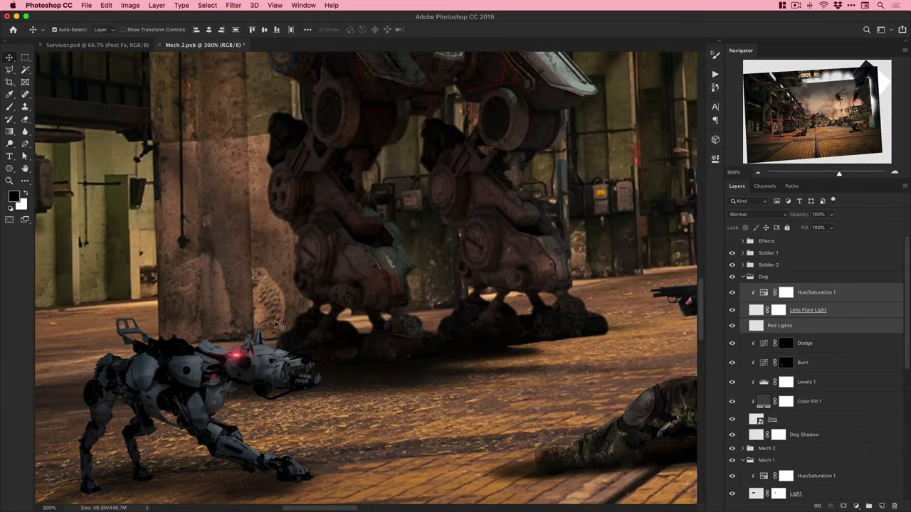
Delete the Red Lights copy from the Dog group and scale the lens flare down over the dog's eye.
{"action": "left_click", "coordinate": [780, 325]}
{"action": "key", "text": "Delete"}
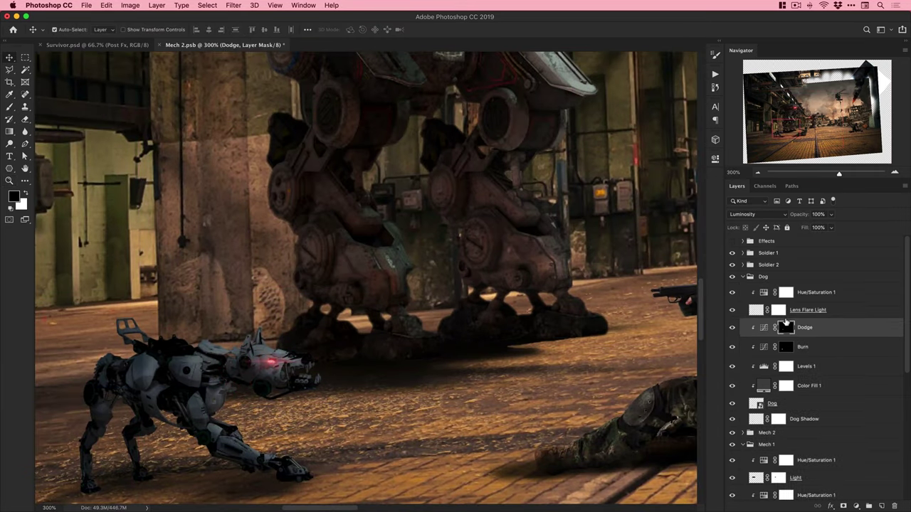
{"action": "left_click", "coordinate": [242, 387], "text": "super"}
{"action": "left_click", "coordinate": [242, 387], "text": "super"}
{"action": "left_click", "coordinate": [300, 338]}
{"action": "key", "text": "super+t"}
{"action": "left_click_drag", "start_coordinate": [379, 340], "coordinate": [347, 341]}
{"action": "key", "text": "Return"}
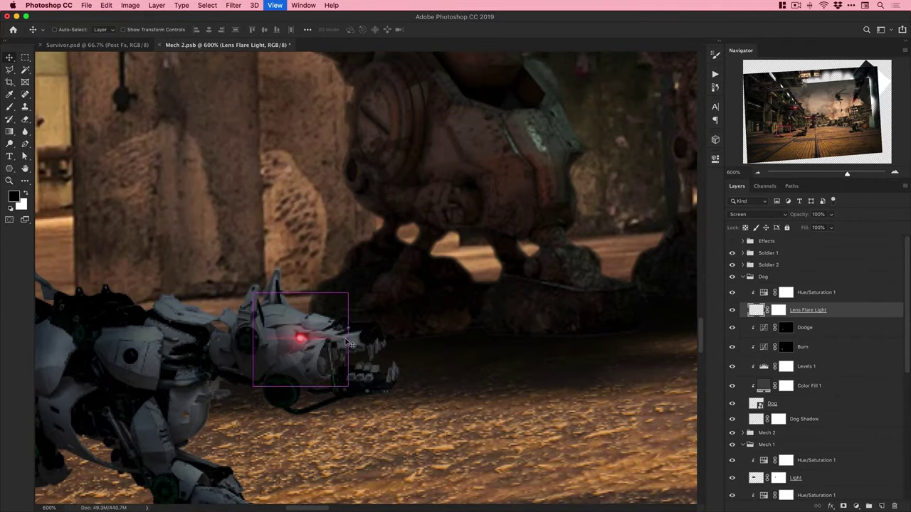
{"action": "scroll", "coordinate": [349, 343], "scroll_direction": "down", "scroll_amount": 6}
{"action": "left_click", "coordinate": [743, 276]}
{"action": "scroll", "coordinate": [572, 268], "scroll_direction": "down", "scroll_amount": 3}
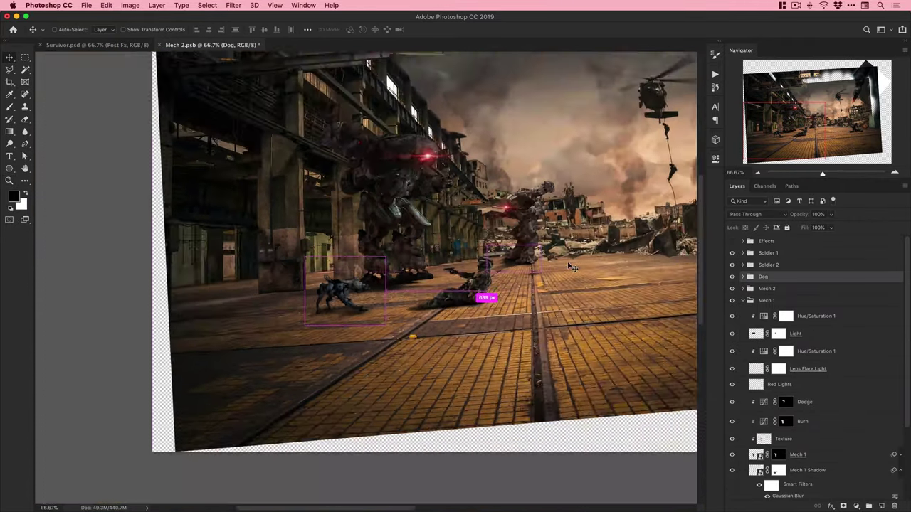
Add a Hue/Saturation adjustment above the Warehouse layer to reduce its saturation, then save and check the result in Survivor.psd.
{"action": "scroll", "coordinate": [820, 409], "scroll_direction": "down", "scroll_amount": 5}
{"action": "left_click", "coordinate": [783, 492]}
{"action": "left_click", "coordinate": [732, 493]}
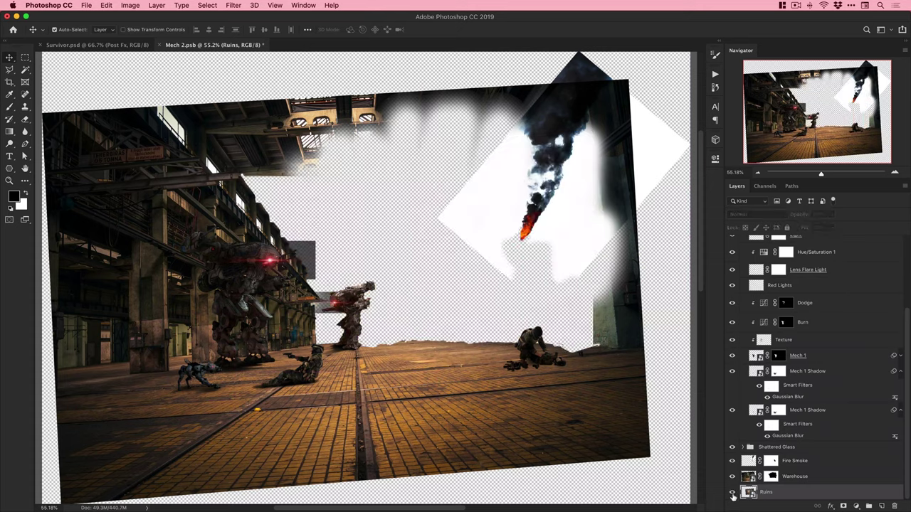
{"action": "left_click", "coordinate": [732, 493]}
{"action": "left_click", "coordinate": [731, 477]}
{"action": "left_click", "coordinate": [732, 476]}
{"action": "left_click", "coordinate": [808, 482]}
{"action": "left_click", "coordinate": [856, 506]}
{"action": "left_click", "coordinate": [858, 511]}
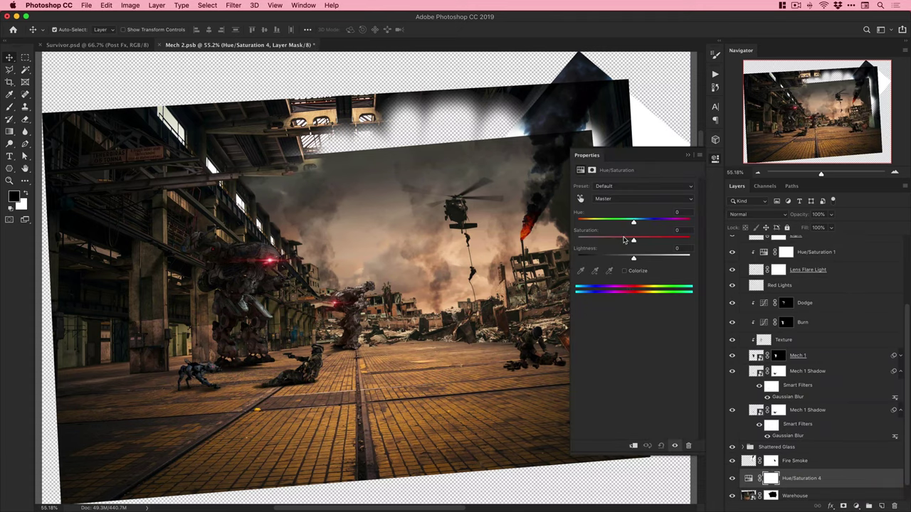
{"action": "left_click", "coordinate": [687, 156]}
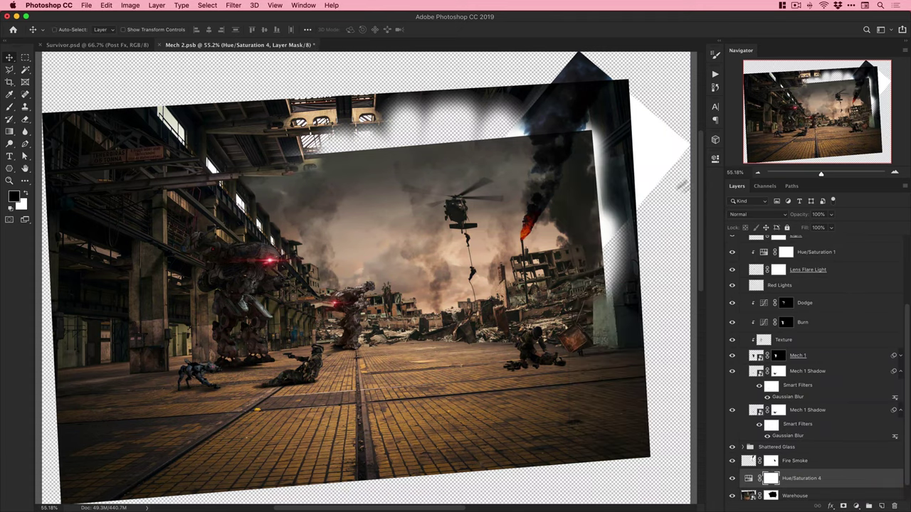
{"action": "key", "text": "super+s"}
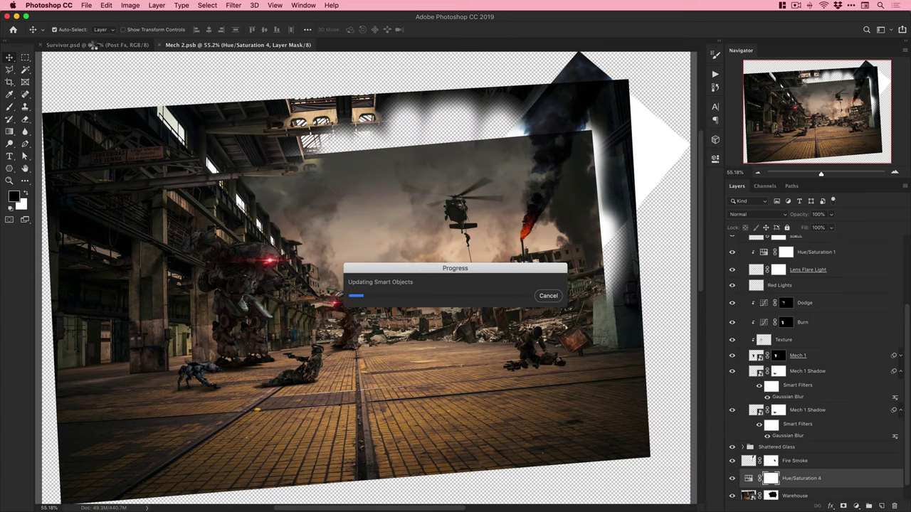
{"action": "left_click", "coordinate": [97, 45]}
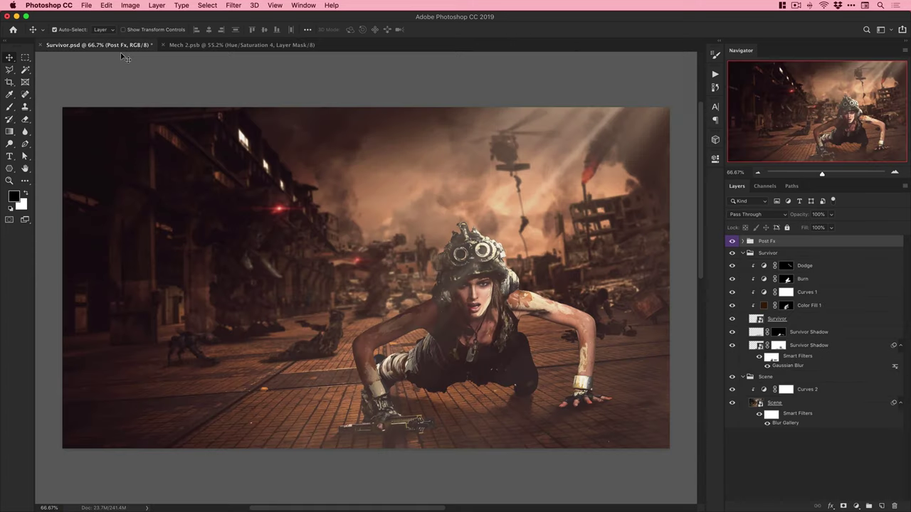
In Mech 2.psb, scale the Soldier 1 and Dog groups together to about 82% and move them slightly farther back in the scene.
{"action": "left_click", "coordinate": [240, 45]}
{"action": "scroll", "coordinate": [807, 332], "scroll_direction": "up", "scroll_amount": 3}
{"action": "left_click", "coordinate": [773, 277]}
{"action": "left_click", "coordinate": [774, 253], "text": "super"}
{"action": "key", "text": "super+t"}
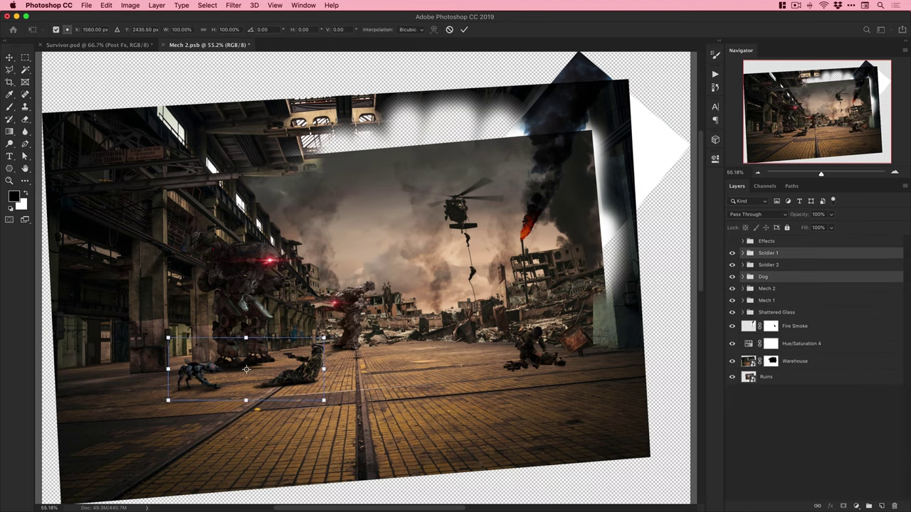
{"action": "left_click_drag", "start_coordinate": [323, 337], "coordinate": [309, 343]}
{"action": "left_click_drag", "start_coordinate": [297, 371], "coordinate": [307, 366]}
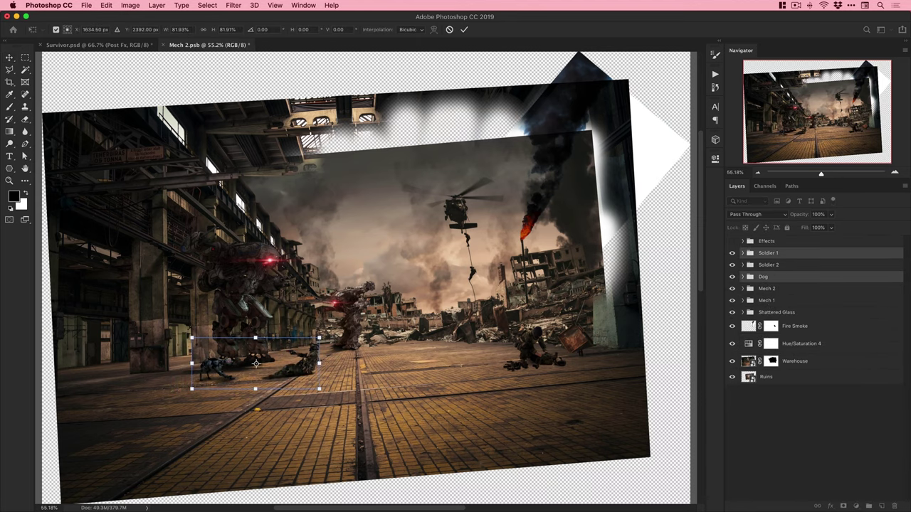
{"action": "key", "text": "Return"}
Scale the Soldier 2 group down and move it back toward the ruins.
{"action": "left_click", "coordinate": [770, 266]}
{"action": "key", "text": "super+t"}
{"action": "left_click_drag", "start_coordinate": [583, 299], "coordinate": [562, 319]}
{"action": "left_click_drag", "start_coordinate": [536, 348], "coordinate": [515, 338]}
{"action": "key", "text": "Return"}
Save Mech 2.psb and compare Survivor.psd with and without the Post Fx group.
{"action": "key", "text": "super+s"}
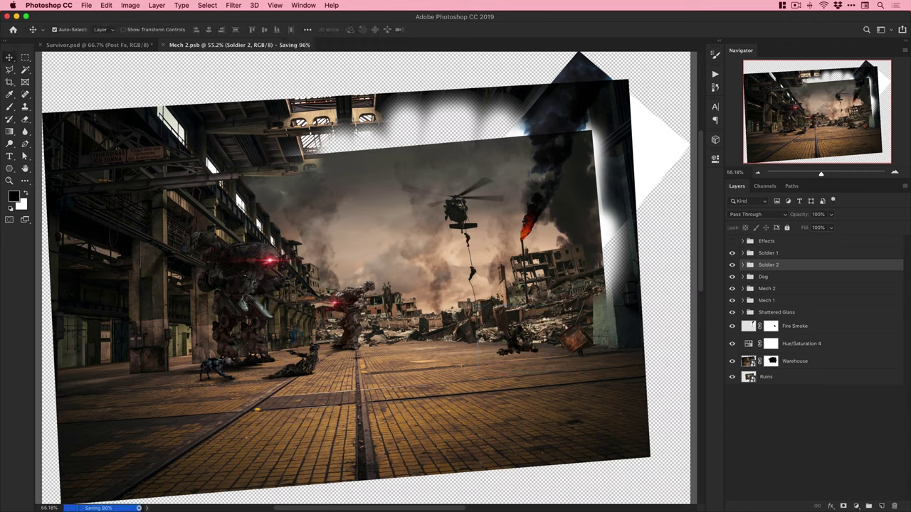
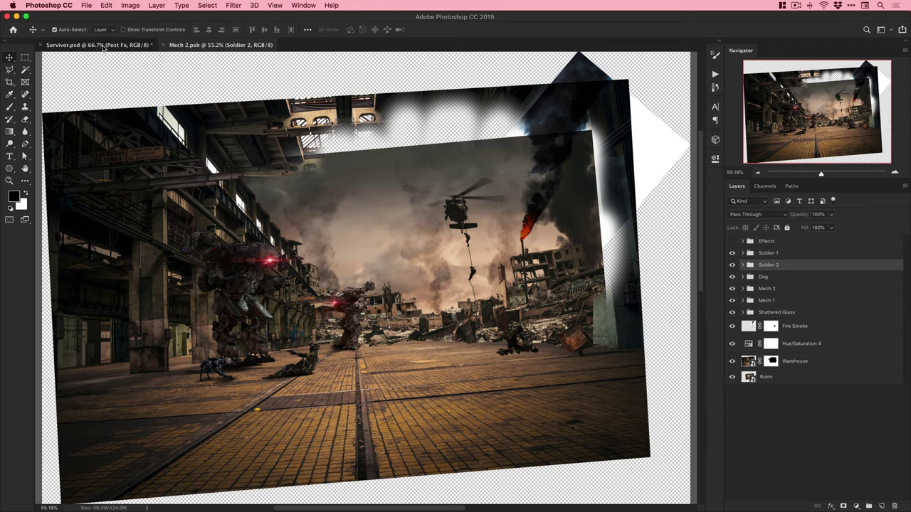
{"action": "left_click", "coordinate": [99, 45]}
{"action": "left_click", "coordinate": [733, 242]}
{"action": "left_click", "coordinate": [733, 242]}
Copy the burning building photo, paste it above the Warehouse layer in Mech 2.psb, and flip it horizontally.
{"action": "key", "text": "super+Tab"}
{"action": "left_click_drag", "start_coordinate": [513, 311], "coordinate": [513, 335]}
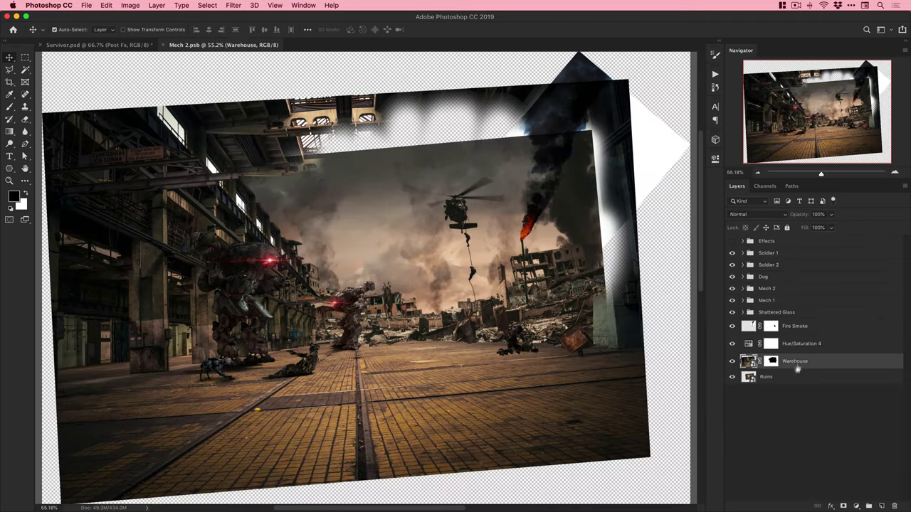
{"action": "key", "text": "super+v"}
{"action": "key", "text": "super+t"}
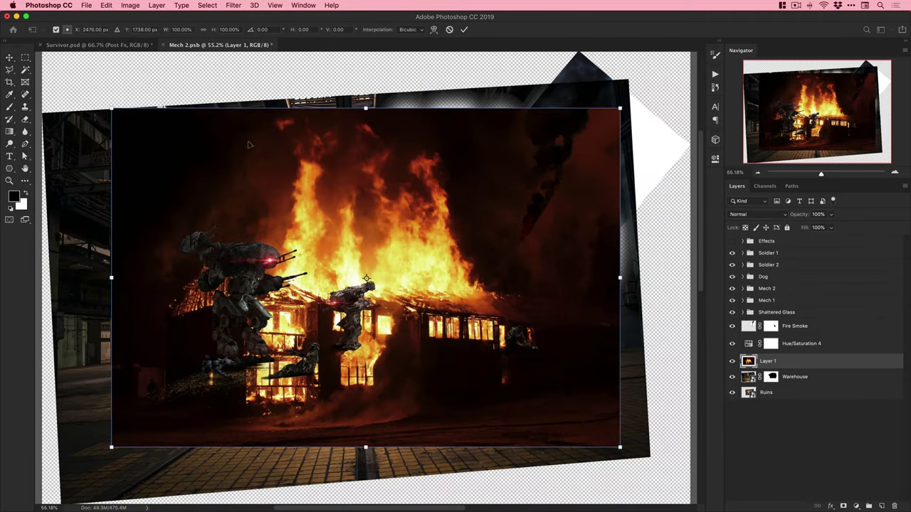
{"action": "left_click", "coordinate": [106, 5]}
{"action": "mouse_move", "coordinate": [123, 226]}
{"action": "left_click", "coordinate": [250, 331]}
Distort the corners of the burning building photo into a receding wall perspective.
{"action": "left_click_drag", "start_coordinate": [619, 109], "coordinate": [536, 90]}
{"action": "left_click_drag", "start_coordinate": [112, 121], "coordinate": [126, 52]}
{"action": "key", "text": "super+z"}
{"action": "key", "text": "super+minus"}
{"action": "left_click_drag", "start_coordinate": [520, 108], "coordinate": [454, 184]}
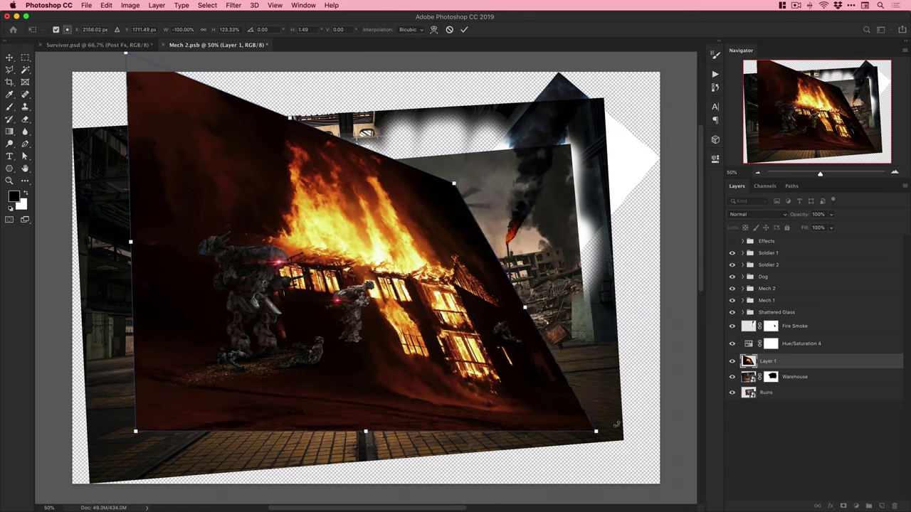
{"action": "left_click_drag", "start_coordinate": [596, 432], "coordinate": [476, 369]}
{"action": "left_click_drag", "start_coordinate": [371, 196], "coordinate": [429, 198]}
Shrink and reposition the distorted fire photo over the warehouse's left wall, refine its corners, and apply the transform.
{"action": "left_click_drag", "start_coordinate": [509, 186], "coordinate": [216, 172]}
{"action": "left_click_drag", "start_coordinate": [62, 249], "coordinate": [180, 276]}
{"action": "left_click_drag", "start_coordinate": [319, 301], "coordinate": [267, 300]}
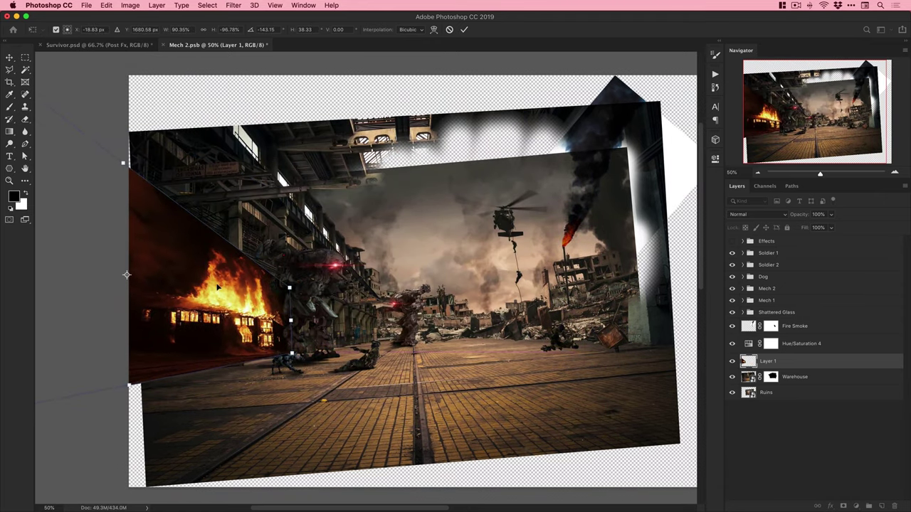
{"action": "key", "text": "super+minus"}
{"action": "key", "text": "super+minus"}
{"action": "left_click_drag", "start_coordinate": [167, 388], "coordinate": [112, 328]}
{"action": "left_click_drag", "start_coordinate": [285, 287], "coordinate": [297, 301]}
{"action": "key", "text": "Return"}
Rename the pasted layer Fire and set its blend mode to Screen.
{"action": "left_click", "coordinate": [276, 297]}
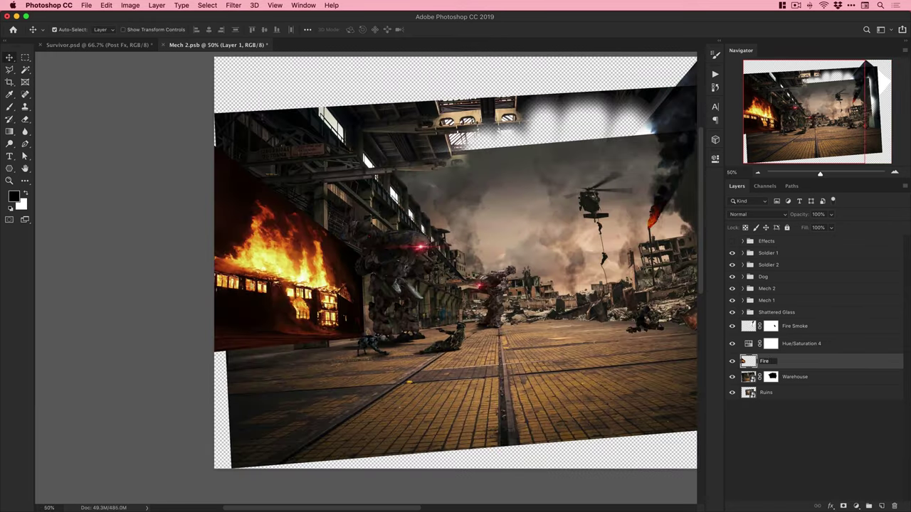
{"action": "key", "text": "Return"}
{"action": "left_click", "coordinate": [758, 214]}
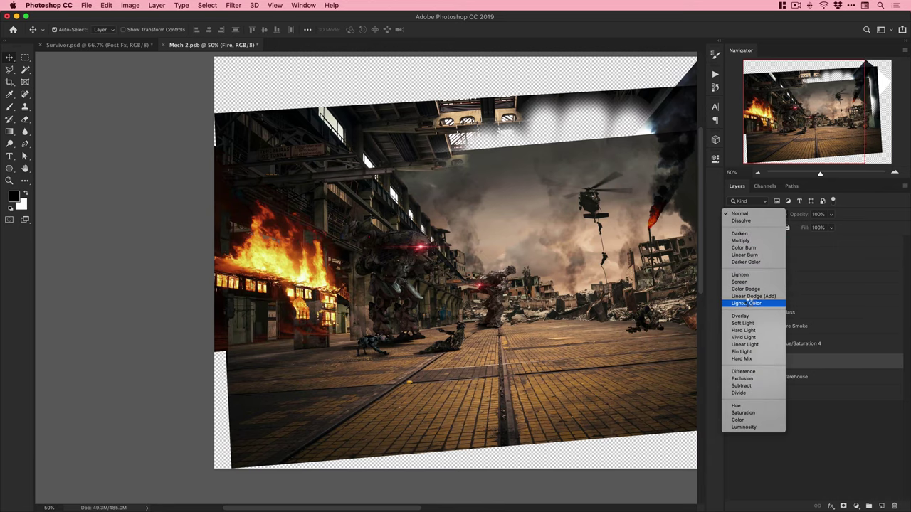
{"action": "left_click", "coordinate": [748, 303]}
{"action": "left_click", "coordinate": [748, 214]}
{"action": "left_click", "coordinate": [747, 192]}
Add a black mask to the Fire layer and paint white to reveal flames in the openings between the warehouse pillars.
{"action": "left_click", "coordinate": [843, 506], "text": "alt"}
{"action": "key", "text": "z"}
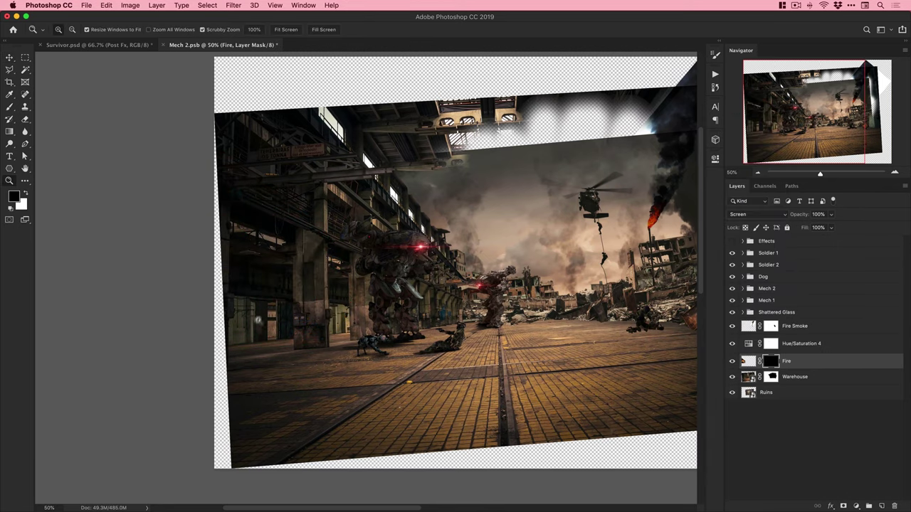
{"action": "left_click", "coordinate": [268, 314]}
{"action": "key", "text": "b"}
{"action": "key", "text": "x"}
{"action": "mouse_move", "coordinate": [284, 299]}
{"action": "left_mouse_down"}
{"action": "mouse_move", "coordinate": [284, 238]}
{"action": "mouse_move", "coordinate": [248, 242]}
{"action": "left_mouse_up"}
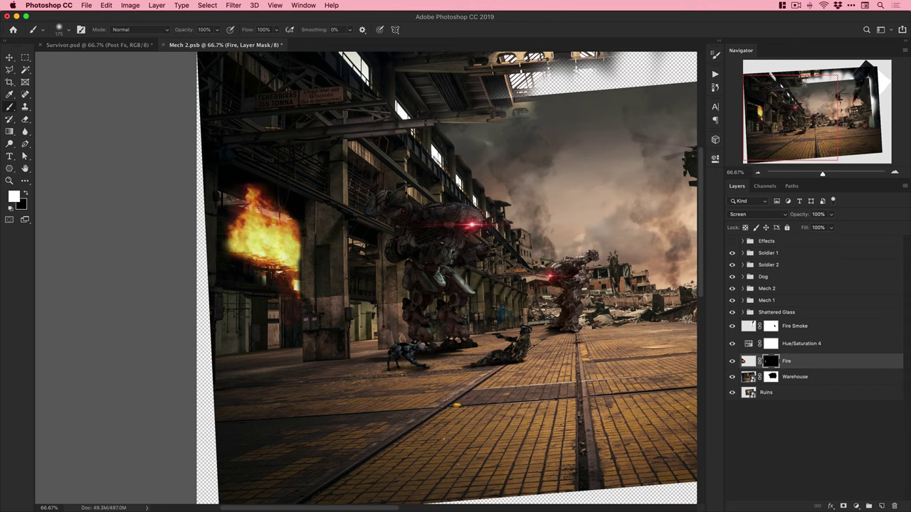
{"action": "mouse_move", "coordinate": [245, 206]}
{"action": "left_mouse_down"}
{"action": "mouse_move", "coordinate": [295, 228]}
{"action": "mouse_move", "coordinate": [213, 334]}
{"action": "mouse_move", "coordinate": [278, 327]}
{"action": "mouse_move", "coordinate": [288, 353]}
{"action": "mouse_move", "coordinate": [210, 320]}
{"action": "mouse_move", "coordinate": [359, 262]}
{"action": "mouse_move", "coordinate": [351, 292]}
{"action": "left_mouse_up"}
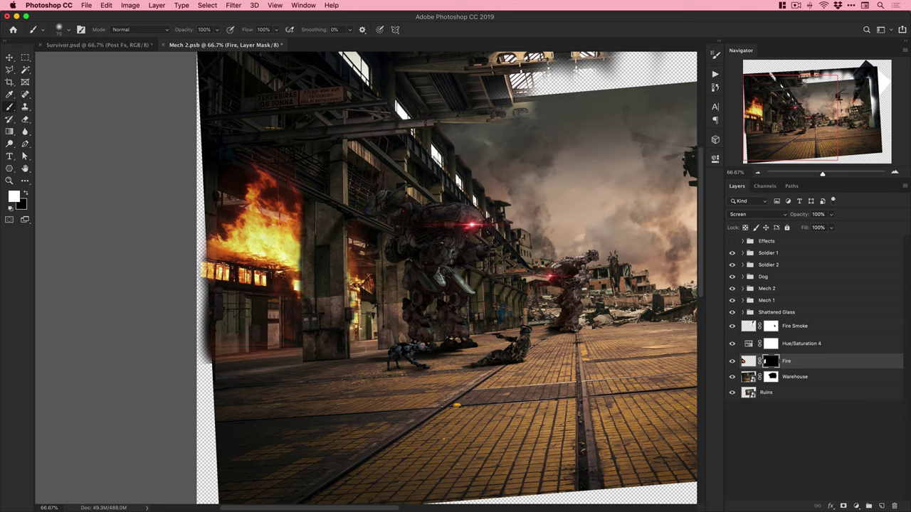
{"action": "left_click_drag", "start_coordinate": [296, 333], "coordinate": [297, 229]}
Set the Fire layer's blend mode to Linear Dodge (Add), save Mech 2.psb, and check the result in Survivor.psd.
{"action": "key", "text": "v"}
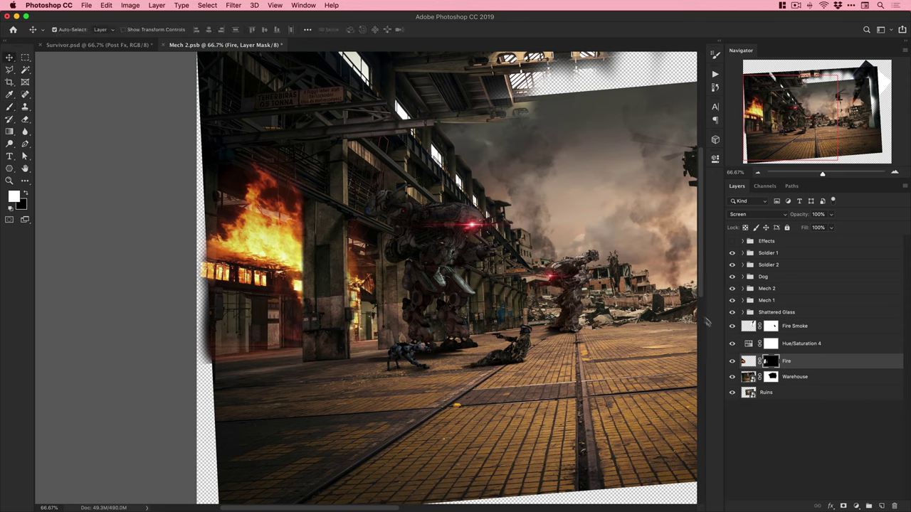
{"action": "left_click", "coordinate": [754, 214]}
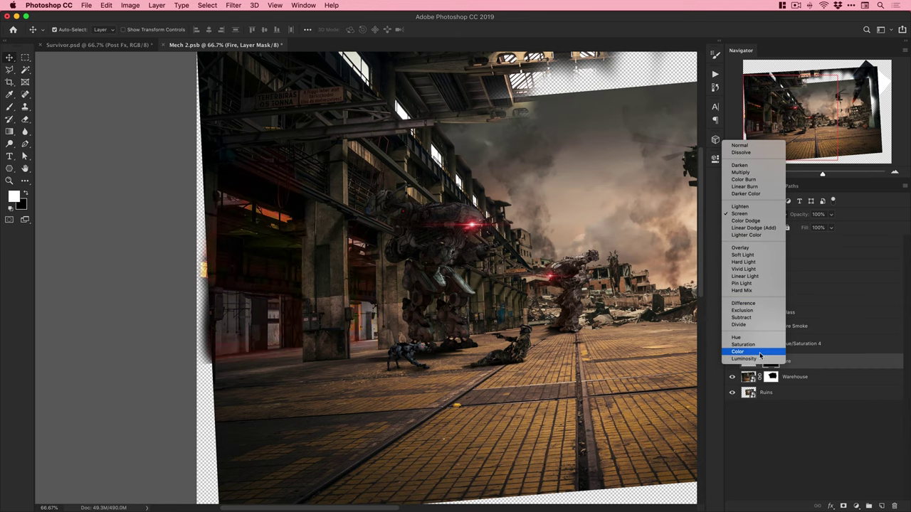
{"action": "left_click", "coordinate": [753, 228]}
{"action": "left_click_drag", "start_coordinate": [270, 247], "coordinate": [275, 328]}
{"action": "key", "text": "super+z"}
{"action": "key", "text": "super+s"}
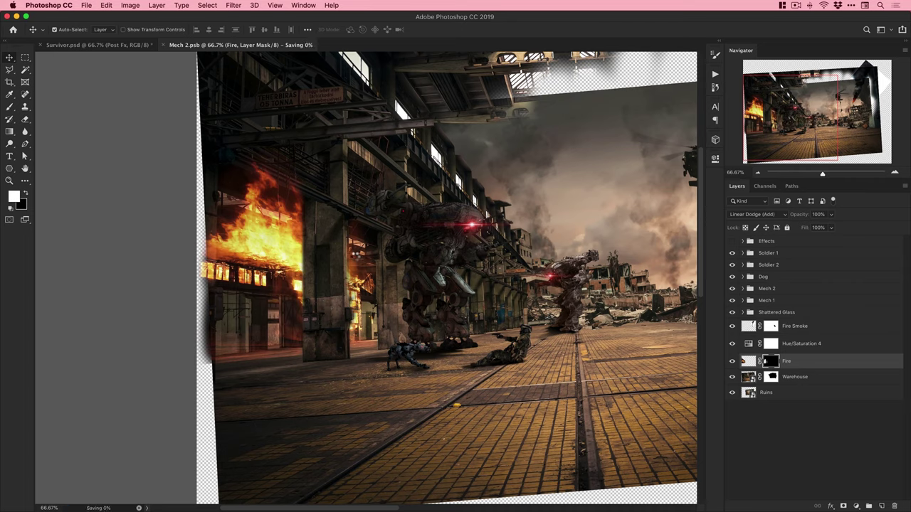
{"action": "left_click", "coordinate": [98, 45]}
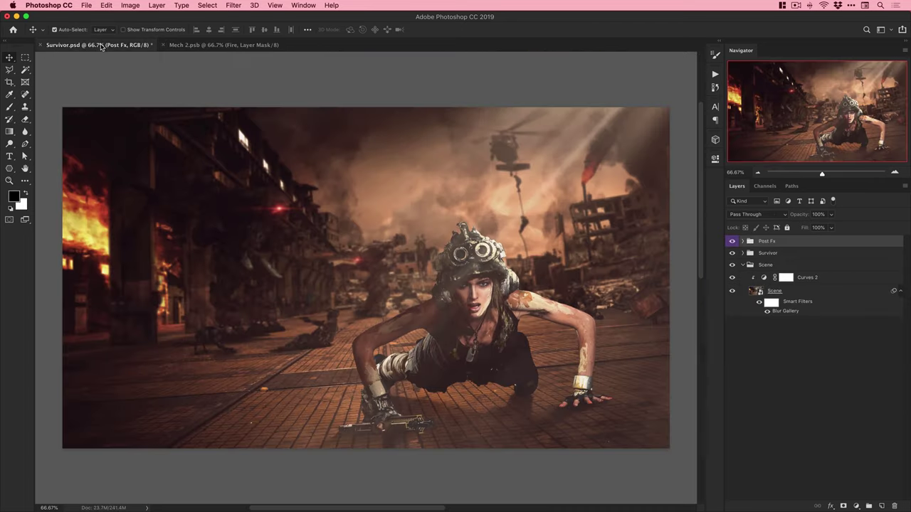
In Mech 2.psb, add an Overlay layer above Fire and choose an orange brush color based on a sample from the flames.
{"action": "left_click", "coordinate": [217, 45]}
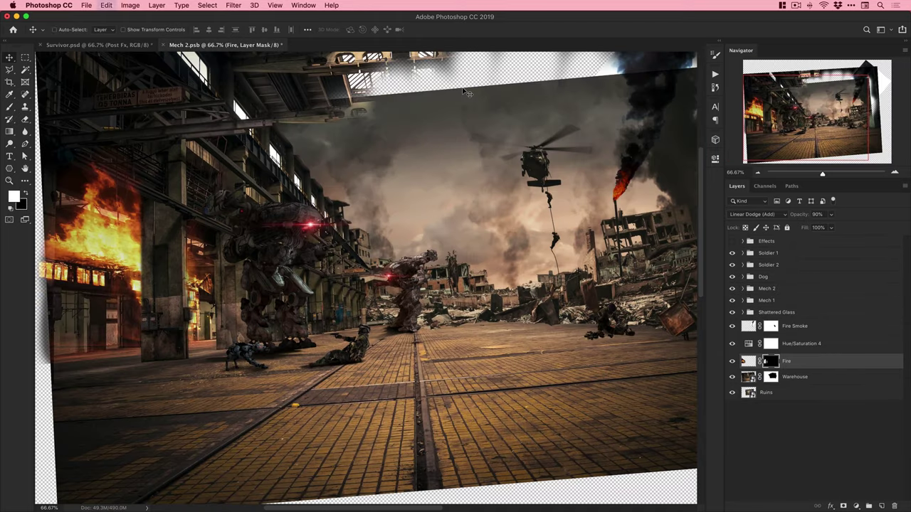
{"action": "left_click", "coordinate": [881, 506]}
{"action": "key", "text": "ctrl+z"}
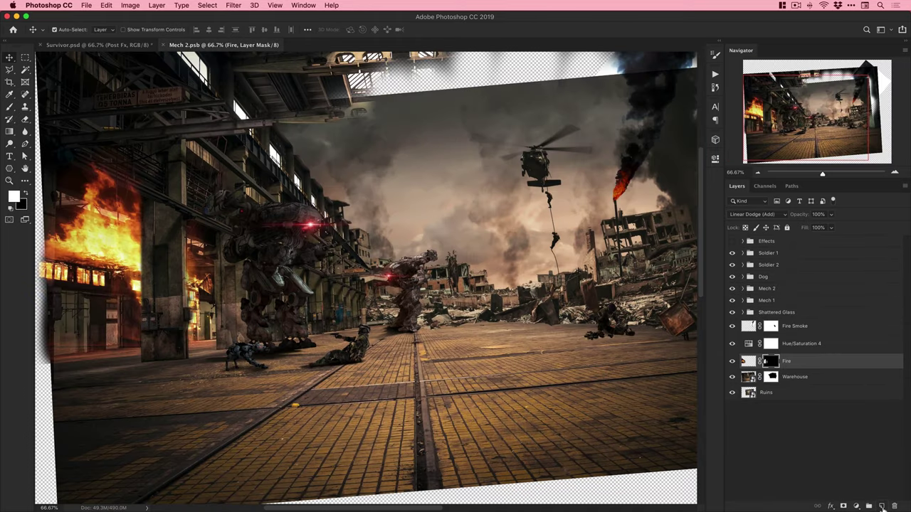
{"action": "left_click", "coordinate": [881, 506]}
{"action": "key", "text": "i"}
{"action": "left_click", "coordinate": [81, 235]}
{"action": "left_click", "coordinate": [13, 197]}
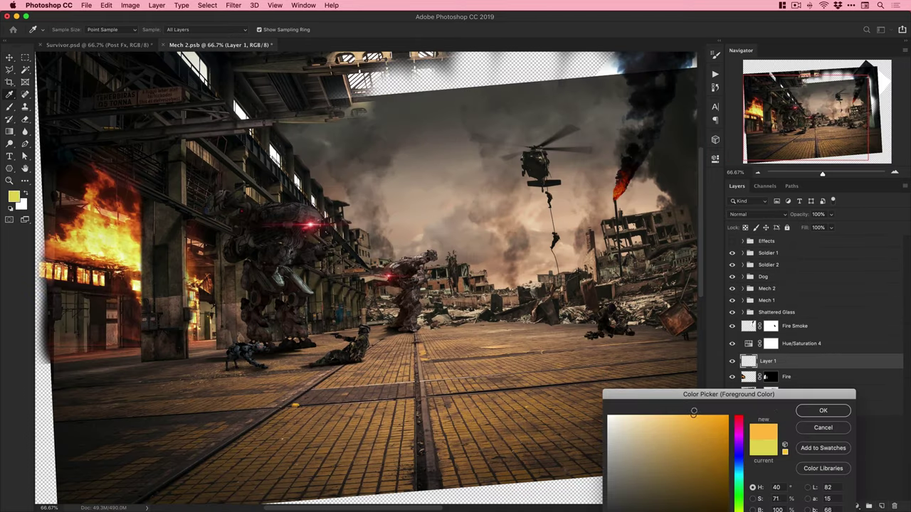
{"action": "key", "text": "Return"}
{"action": "key", "text": "b"}
{"action": "left_click", "coordinate": [757, 214]}
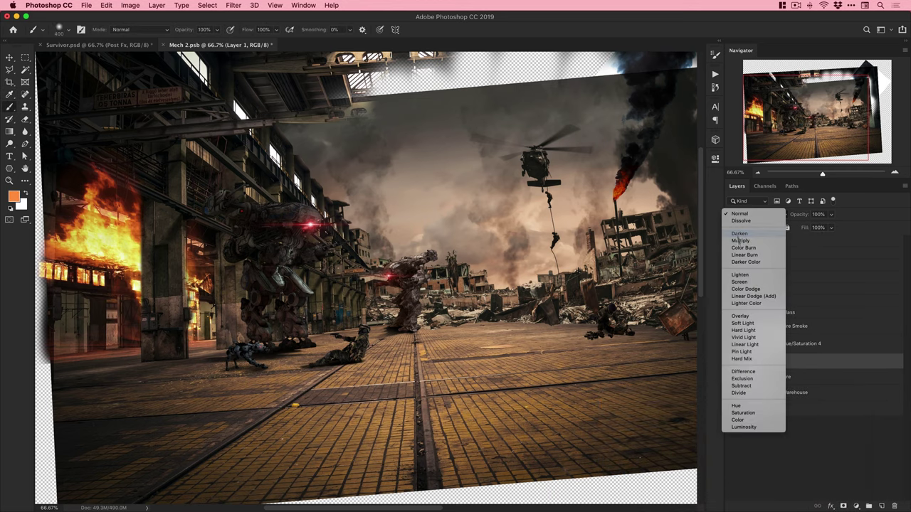
{"action": "left_click", "coordinate": [754, 318]}
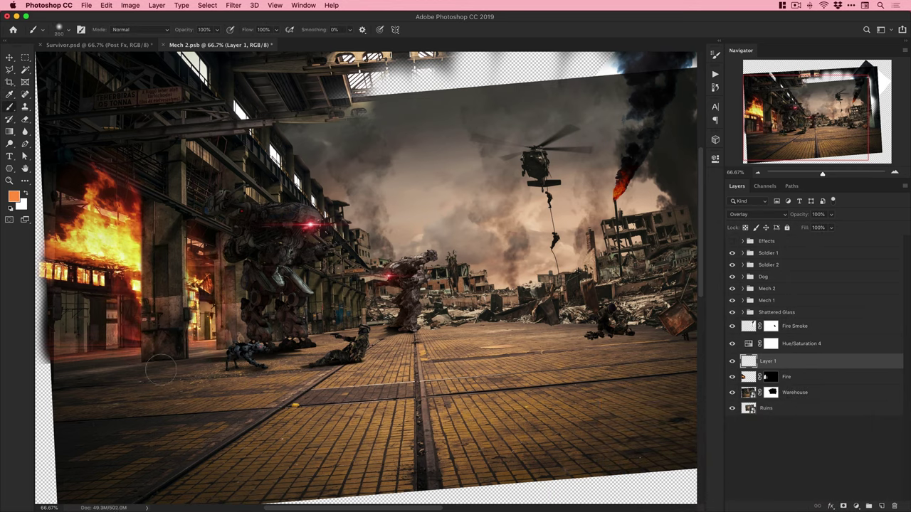
Paint a soft orange glow with a large brush across the warehouse floor in front of the burning openings.
{"action": "key", "text": "bracketright"}
{"action": "key", "text": "bracketright"}
{"action": "key", "text": "bracketright"}
{"action": "key", "text": "bracketright"}
{"action": "mouse_move", "coordinate": [46, 387]}
{"action": "left_mouse_down"}
{"action": "mouse_move", "coordinate": [210, 362]}
{"action": "mouse_move", "coordinate": [89, 384]}
{"action": "mouse_move", "coordinate": [214, 353]}
{"action": "left_mouse_up"}
{"action": "key", "text": "super+z"}
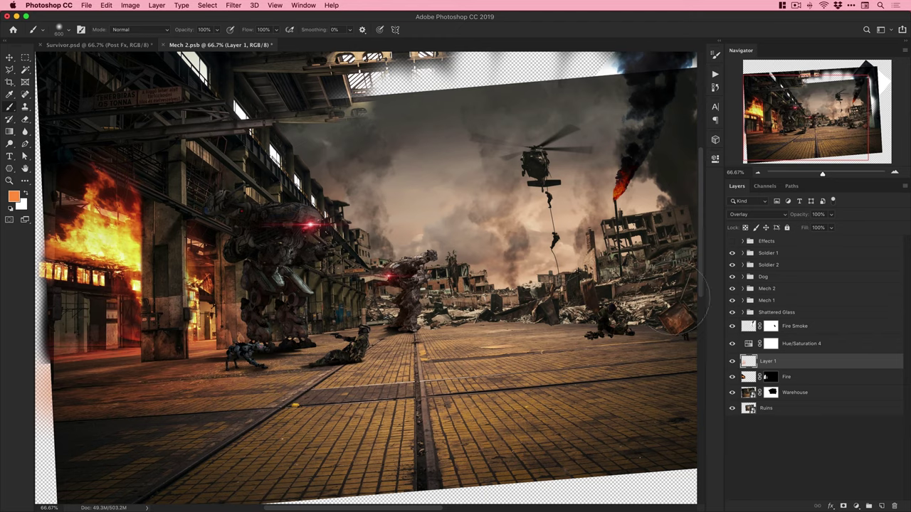
Rename the orange glow layer Fire Glow, keeping it in Overlay mode, and check the composite in Survivor.psd.
{"action": "type", "text": "Fire Glow"}
{"action": "key", "text": "Return"}
{"action": "key", "text": "v"}
{"action": "left_click", "coordinate": [753, 215]}
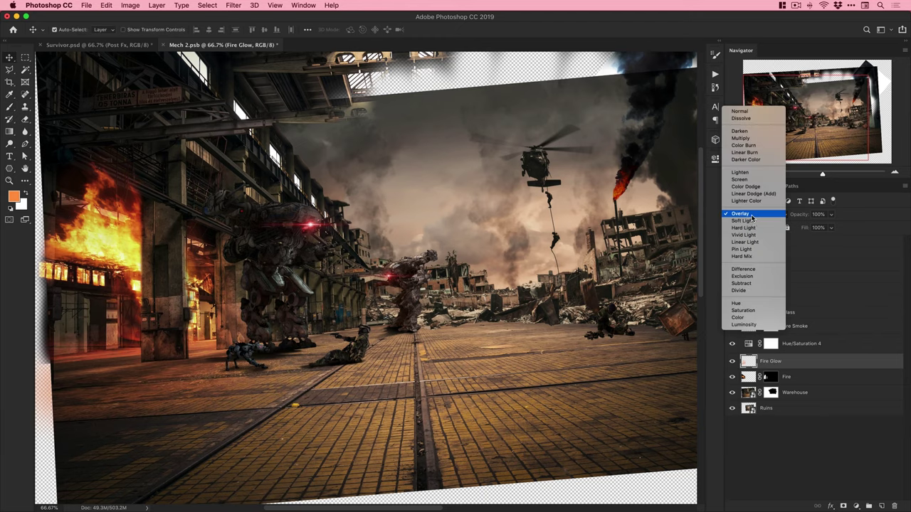
{"action": "left_click", "coordinate": [753, 216]}
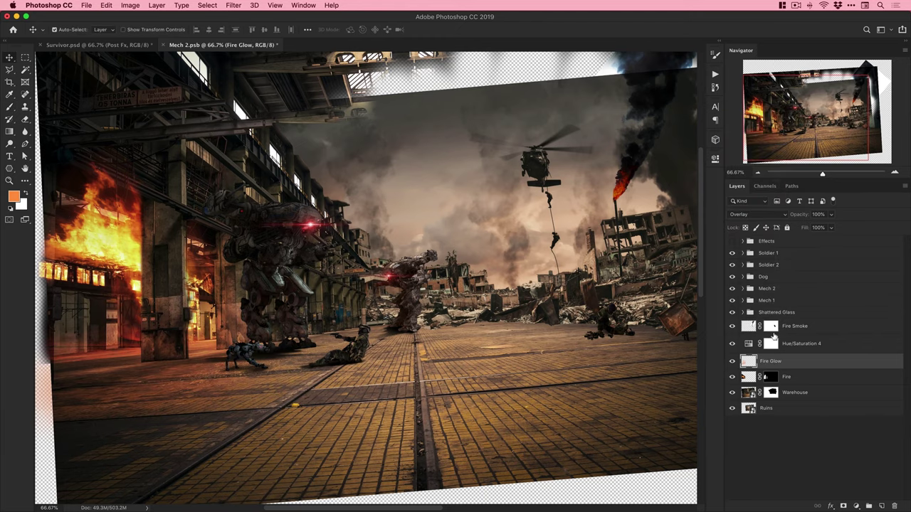
{"action": "left_click", "coordinate": [128, 46]}
{"action": "left_click", "coordinate": [215, 46]}
Paint black with a small brush on the Fire layer's mask to clean up the flames along the front pillar's left edge.
{"action": "left_click", "coordinate": [769, 380]}
{"action": "key", "text": "z"}
{"action": "double_click", "coordinate": [119, 273]}
{"action": "key", "text": "b"}
{"action": "key", "text": "x"}
{"action": "key", "text": "bracketleft"}
{"action": "key", "text": "bracketleft"}
{"action": "key", "text": "bracketleft"}
{"action": "key", "text": "bracketleft"}
{"action": "key", "text": "bracketleft"}
{"action": "key", "text": "bracketleft"}
{"action": "key", "text": "bracketleft"}
{"action": "key", "text": "bracketleft"}
{"action": "key", "text": "bracketleft"}
{"action": "key", "text": "bracketleft"}
{"action": "key", "text": "bracketleft"}
{"action": "key", "text": "bracketleft"}
{"action": "key", "text": "bracketleft"}
{"action": "key", "text": "bracketleft"}
{"action": "key", "text": "bracketleft"}
{"action": "key", "text": "bracketleft"}
{"action": "key", "text": "bracketleft"}
{"action": "key", "text": "bracketleft"}
{"action": "key", "text": "bracketleft"}
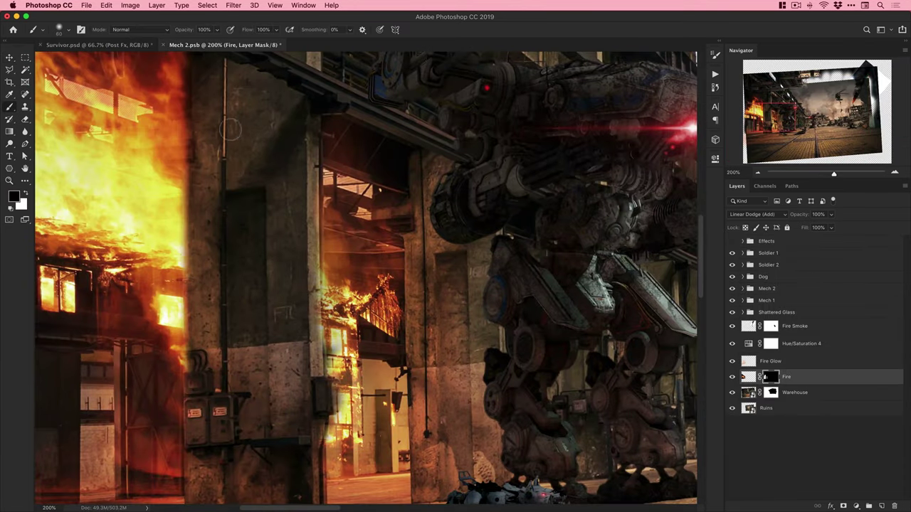
{"action": "key", "text": "super+minus"}
{"action": "left_click_drag", "start_coordinate": [276, 330], "coordinate": [274, 158]}
{"action": "key", "text": "v"}
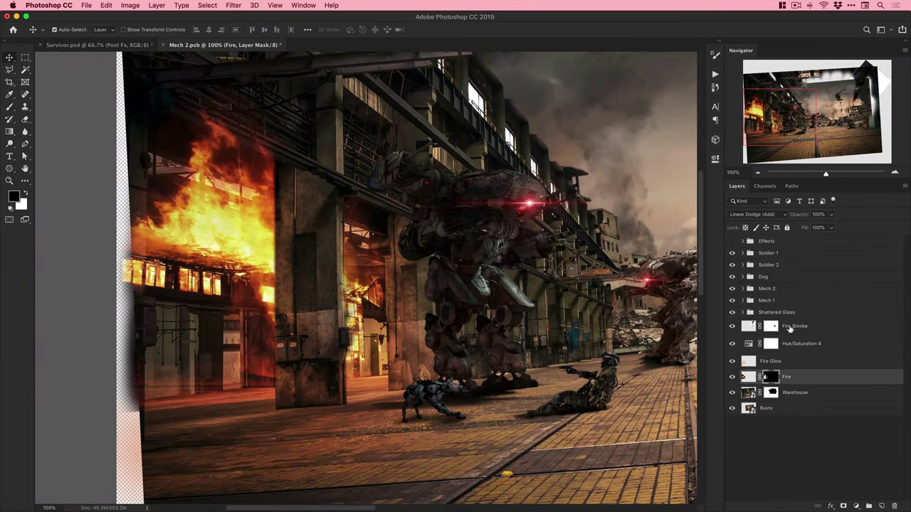
Select the Hue/Saturation 4 adjustment layer above the Fire Glow layer.
{"action": "left_click", "coordinate": [798, 346]}
{"action": "key", "text": "super+0"}
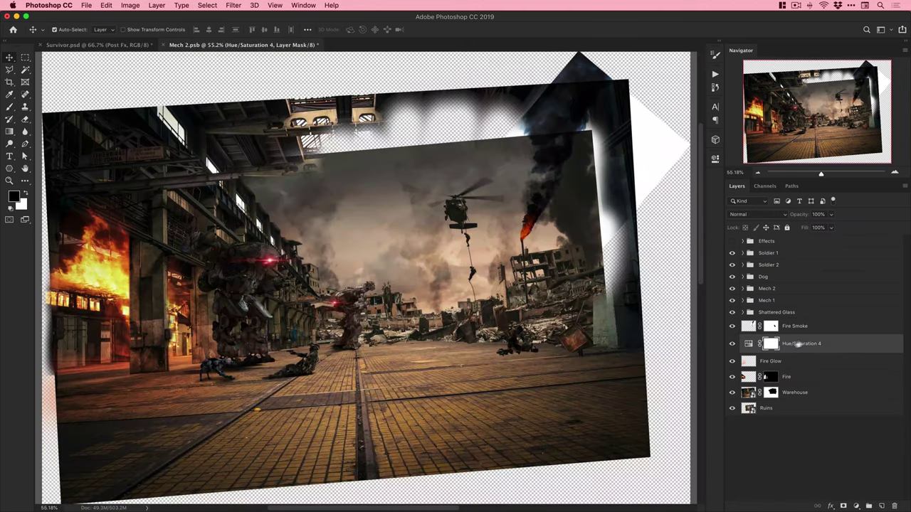
Move the Hue/Saturation 4 adjustment directly above the Warehouse layer and clip it to that layer.
{"action": "left_click_drag", "start_coordinate": [744, 344], "coordinate": [769, 383]}
{"action": "right_click", "coordinate": [803, 375]}
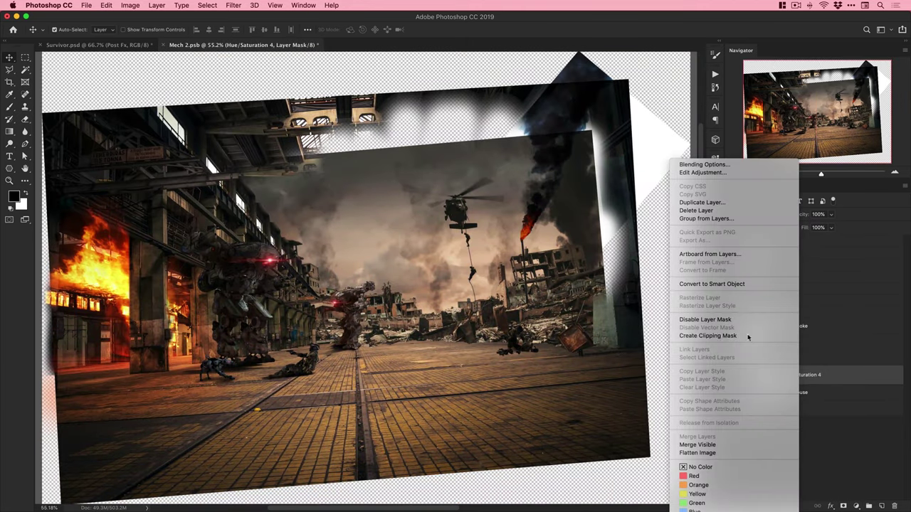
{"action": "left_click", "coordinate": [746, 337]}
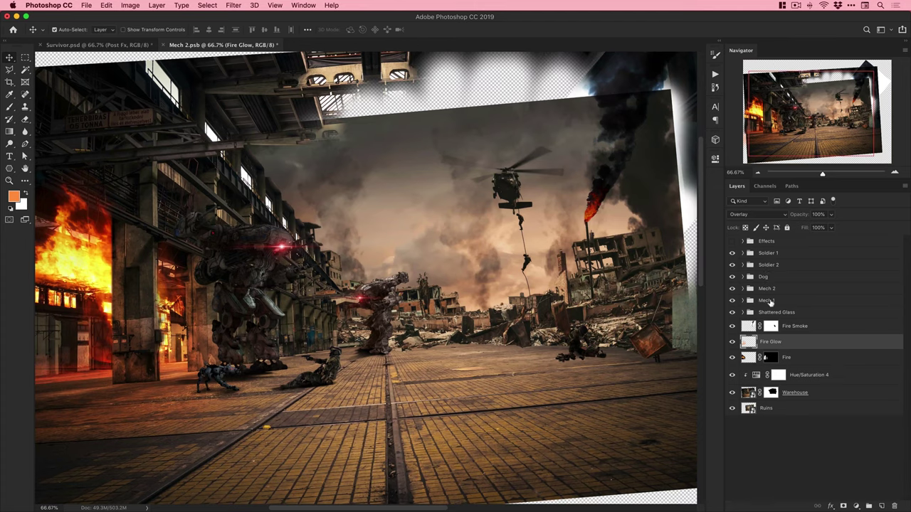
Create a new Overlay layer clipped to the Mech 1 group and brush orange firelight over the large mech.
{"action": "left_click", "coordinate": [771, 301]}
{"action": "left_click", "coordinate": [882, 506]}
{"action": "right_click", "coordinate": [768, 302]}
{"action": "left_click", "coordinate": [790, 335]}
{"action": "key", "text": "b"}
{"action": "key", "text": "x"}
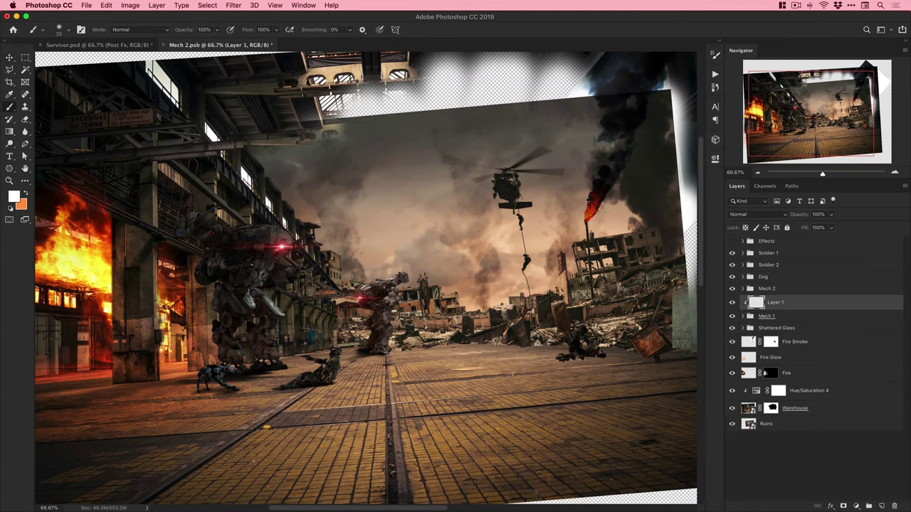
{"action": "left_click", "coordinate": [758, 214]}
{"action": "left_click", "coordinate": [754, 299]}
{"action": "key", "text": "x"}
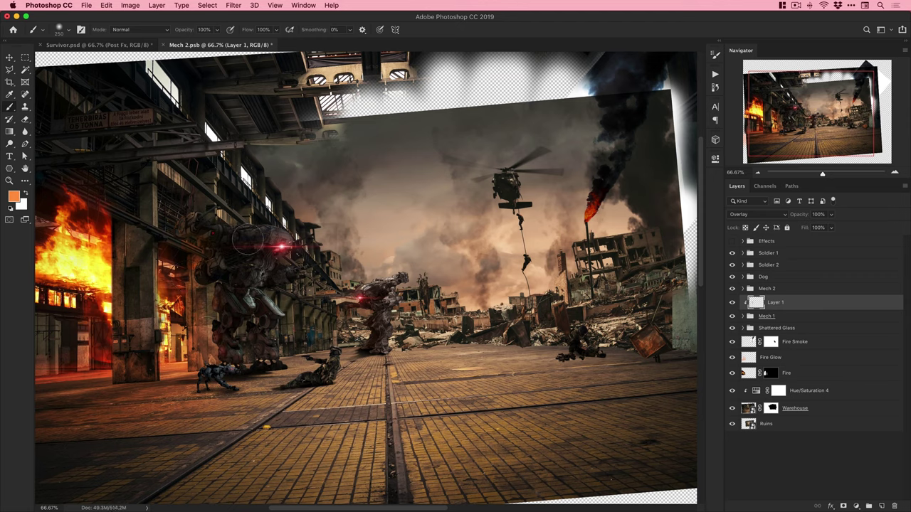
Set the orange light layer to 80% opacity and move it inside the Mech 1 group, clipped directly above the Mech 1 layer.
{"action": "key", "text": "v"}
{"action": "left_click", "coordinate": [742, 316]}
{"action": "left_click_drag", "start_coordinate": [776, 303], "coordinate": [824, 449]}
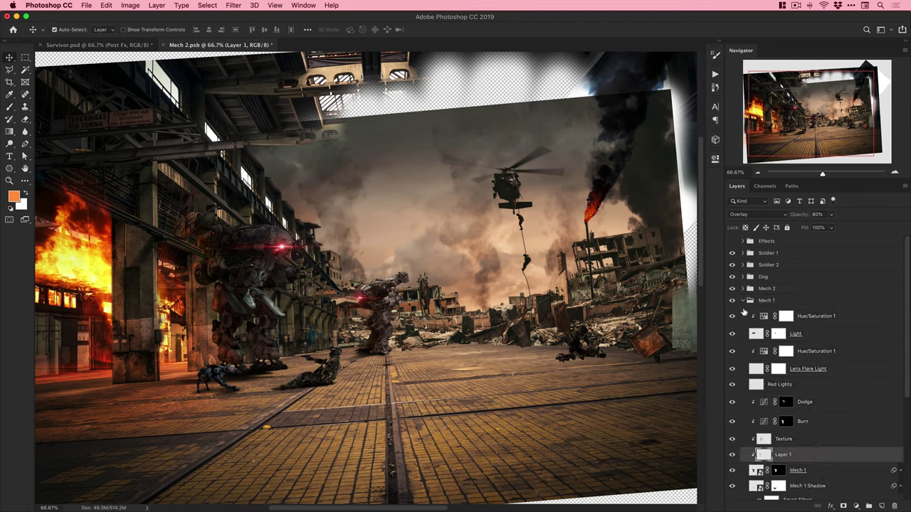
Add a clipped Overlay layer directly above the Dog layer in the Dog group and brush orange light onto the dog.
{"action": "left_click", "coordinate": [742, 300]}
{"action": "left_click", "coordinate": [742, 276]}
{"action": "left_click", "coordinate": [817, 403]}
{"action": "left_click", "coordinate": [882, 506]}
{"action": "left_click", "coordinate": [757, 214]}
{"action": "left_click", "coordinate": [749, 318]}
{"action": "key", "text": "b"}
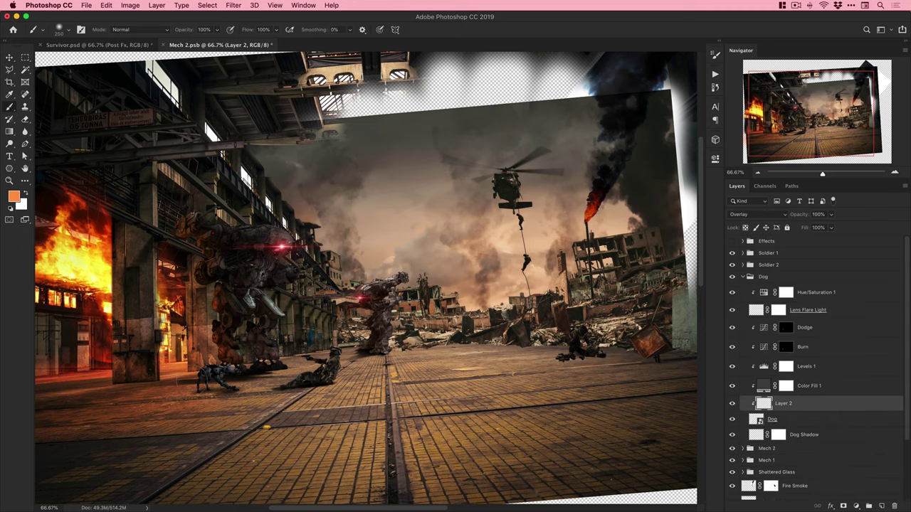
{"action": "key", "text": "v"}
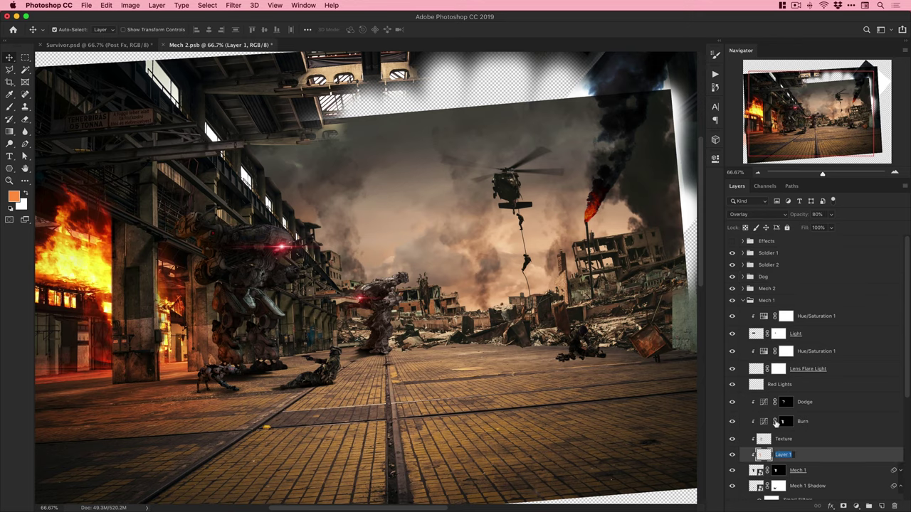
Collapse the Mech 1 group and save both the Mech 2.psb scene and the Survivor.psd composite.
{"action": "key", "text": "Return"}
{"action": "left_click", "coordinate": [743, 301]}
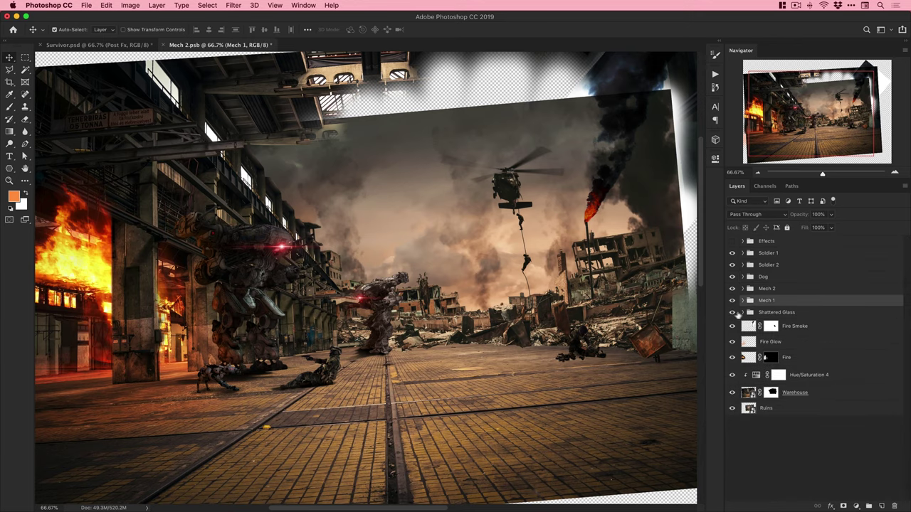
{"action": "left_click", "coordinate": [770, 314]}
{"action": "key", "text": "super+0"}
{"action": "key", "text": "super+s"}
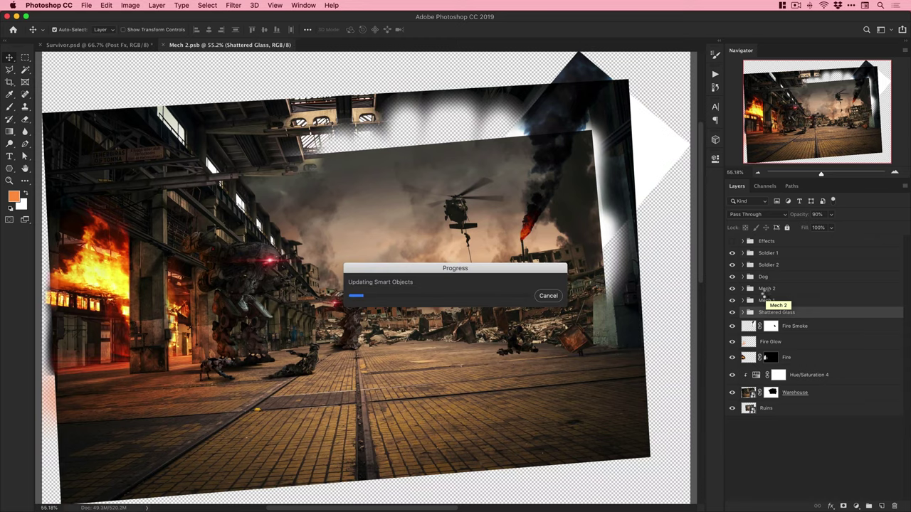
{"action": "left_click", "coordinate": [114, 45]}
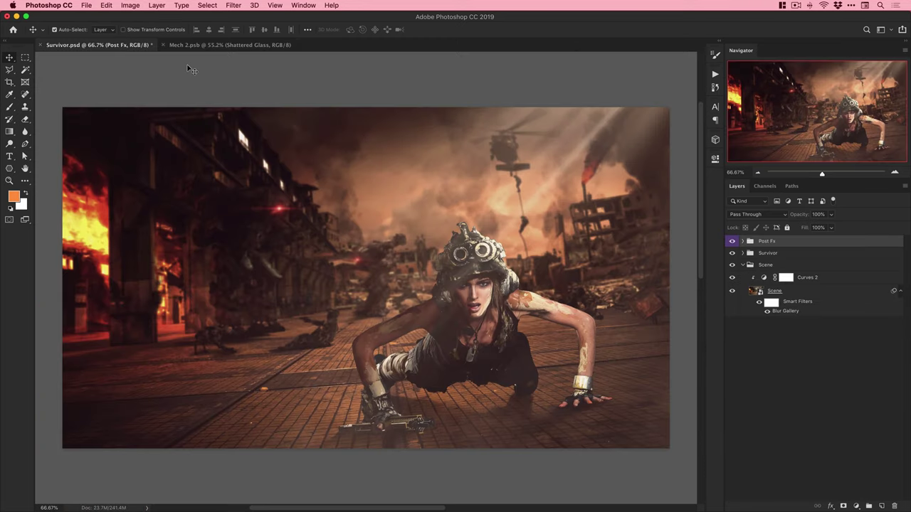
{"action": "key", "text": "super+s"}
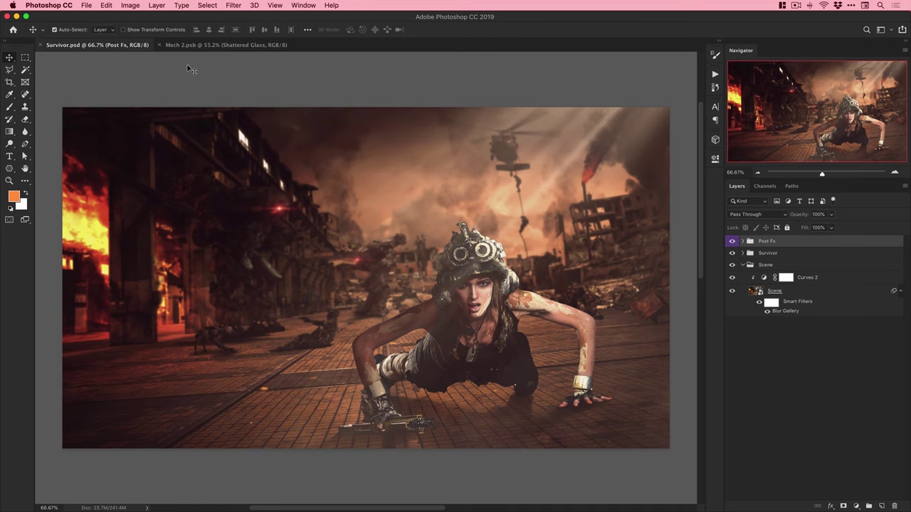
Open AdobeStock_144084502.jpeg and draw a freehand lasso selection around the black smoke plume.
{"action": "key", "text": "super+Tab"}
{"action": "left_click_drag", "start_coordinate": [248, 294], "coordinate": [452, 485]}
{"action": "left_click_drag", "start_coordinate": [244, 126], "coordinate": [643, 346]}
{"action": "key", "text": "super+d"}
{"action": "left_click_drag", "start_coordinate": [11, 72], "coordinate": [39, 82]}
{"action": "left_click", "coordinate": [48, 68]}
{"action": "left_click_drag", "start_coordinate": [375, 129], "coordinate": [317, 242]}
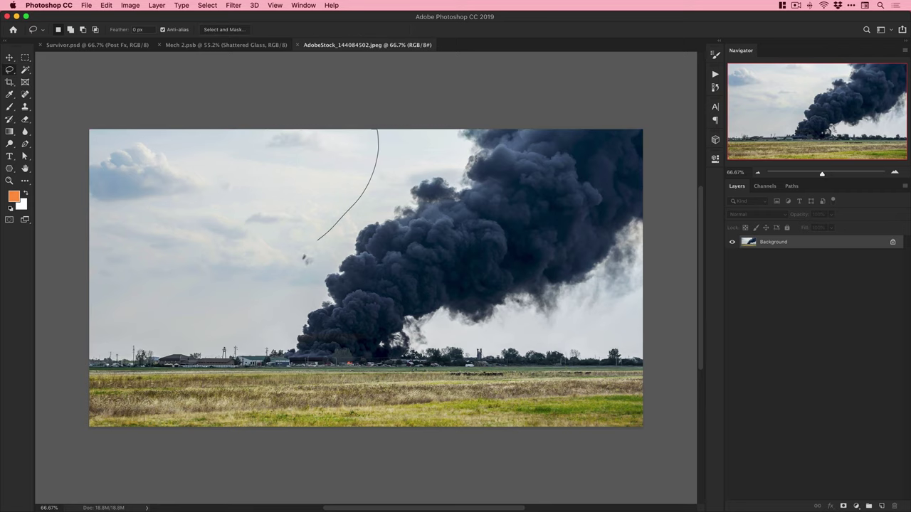
{"action": "left_click_drag", "start_coordinate": [579, 333], "coordinate": [384, 125]}
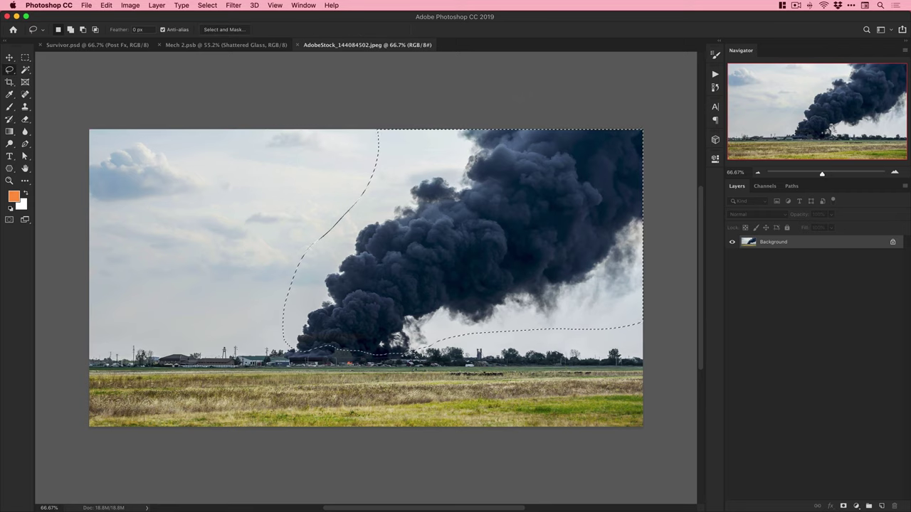
Paste the selected smoke into Mech 2.psb as a new layer directly above the Fire Smoke layer.
{"action": "left_click", "coordinate": [227, 46]}
{"action": "left_click", "coordinate": [769, 254]}
{"action": "left_click", "coordinate": [732, 243]}
{"action": "left_click", "coordinate": [732, 241]}
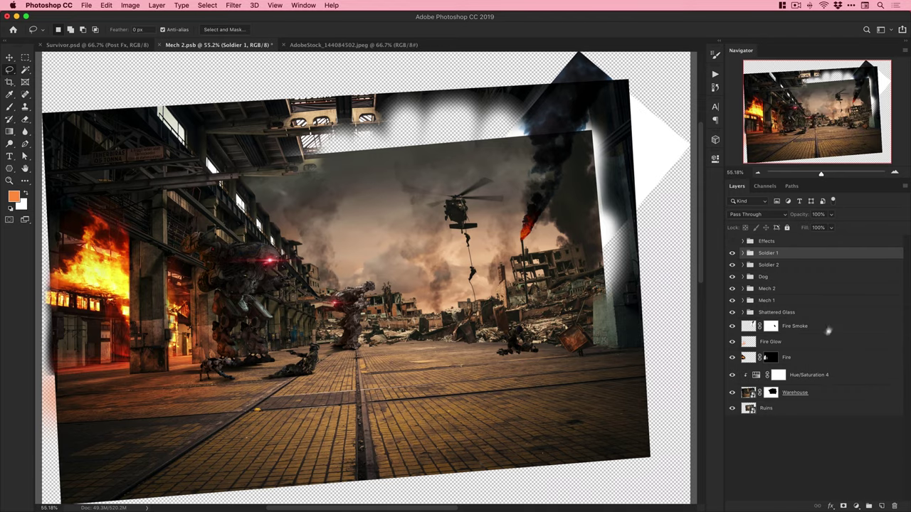
{"action": "left_click", "coordinate": [794, 329]}
{"action": "key", "text": "super+v"}
{"action": "key", "text": "v"}
Close the stock smoke photo and set the pasted smoke layer's blend mode to Multiply.
{"action": "left_click", "coordinate": [756, 215]}
{"action": "left_click", "coordinate": [743, 281]}
{"action": "left_click", "coordinate": [354, 46]}
{"action": "key", "text": "super+w"}
{"action": "left_click", "coordinate": [744, 215]}
{"action": "left_click", "coordinate": [751, 175]}
Scale the smoke to about 69%, rotate it about -6°, and position it over the ruined buildings below the helicopter.
{"action": "key", "text": "super+t"}
{"action": "left_click_drag", "start_coordinate": [434, 263], "coordinate": [499, 183]}
{"action": "left_click_drag", "start_coordinate": [581, 104], "coordinate": [498, 145]}
{"action": "left_click_drag", "start_coordinate": [446, 190], "coordinate": [619, 199]}
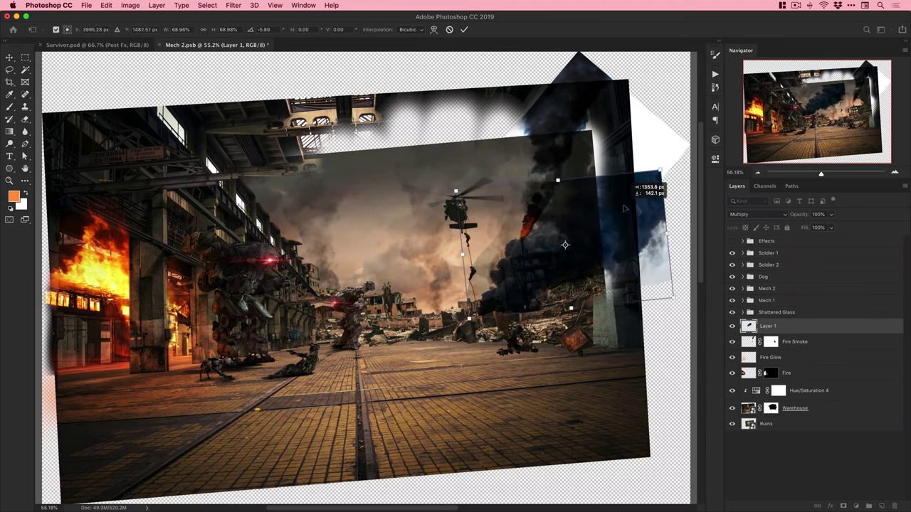
{"action": "key", "text": "Return"}
{"action": "left_click", "coordinate": [745, 214]}
{"action": "left_click", "coordinate": [744, 214]}
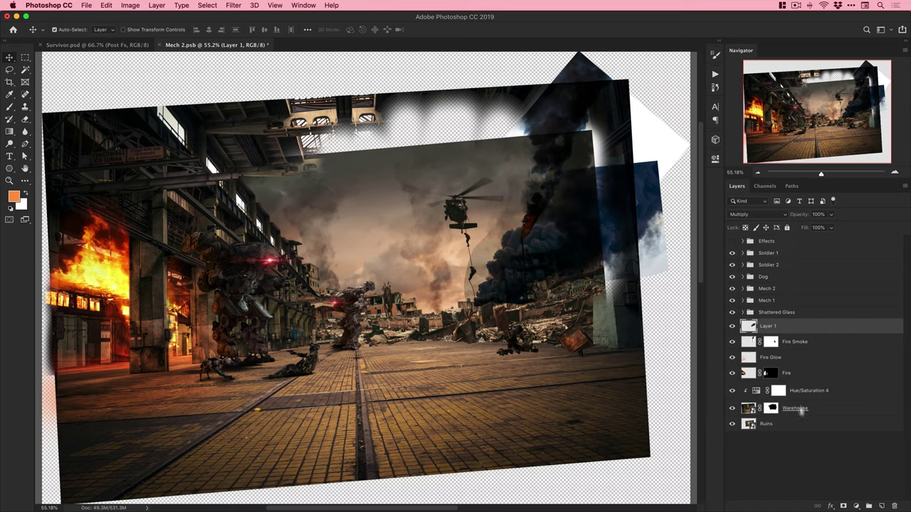
Add a layer mask to the smoke layer and hide its outer edges with a large soft black brush.
{"action": "left_click", "coordinate": [844, 506]}
{"action": "key", "text": "b"}
{"action": "key", "text": "]"}
{"action": "key", "text": "]"}
{"action": "key", "text": "]"}
{"action": "key", "text": "]"}
{"action": "mouse_move", "coordinate": [459, 290]}
{"action": "left_mouse_down"}
{"action": "mouse_move", "coordinate": [491, 210]}
{"action": "mouse_move", "coordinate": [585, 162]}
{"action": "mouse_move", "coordinate": [639, 229]}
{"action": "mouse_move", "coordinate": [641, 180]}
{"action": "left_mouse_up"}
Refine the smoke mask along the ruins with smaller brushes, hiding the hard base edge and painting smoke back in with white.
{"action": "key", "text": "["}
{"action": "key", "text": "["}
{"action": "key", "text": "["}
{"action": "left_click", "coordinate": [510, 289], "text": "super"}
{"action": "left_click", "coordinate": [510, 289], "text": "super"}
{"action": "left_click", "coordinate": [509, 289], "text": "super"}
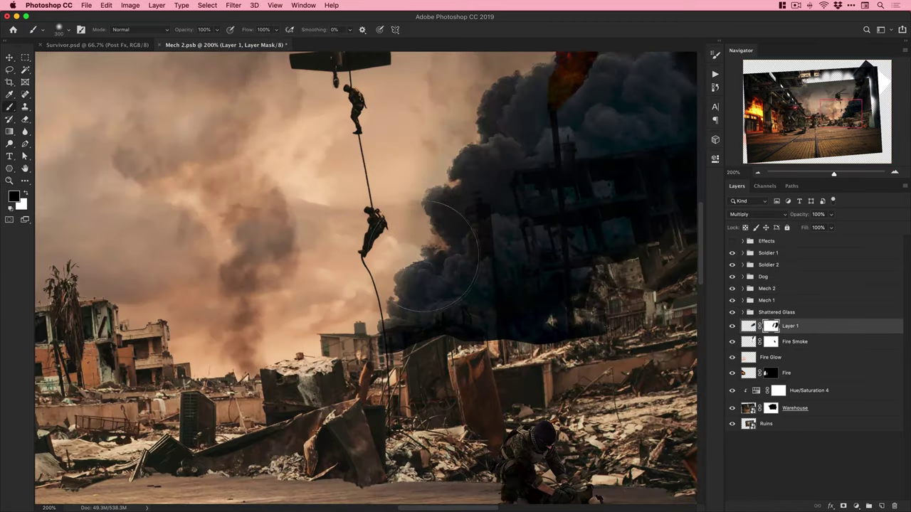
{"action": "mouse_move", "coordinate": [550, 321]}
{"action": "left_mouse_down"}
{"action": "mouse_move", "coordinate": [626, 313]}
{"action": "mouse_move", "coordinate": [491, 313]}
{"action": "mouse_move", "coordinate": [491, 281]}
{"action": "left_mouse_up"}
{"action": "key", "text": "x"}
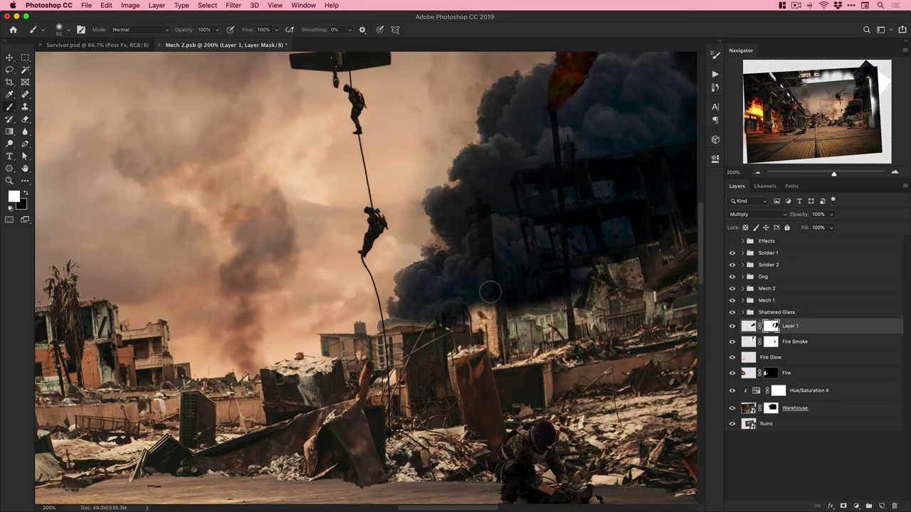
{"action": "left_click_drag", "start_coordinate": [408, 288], "coordinate": [390, 324]}
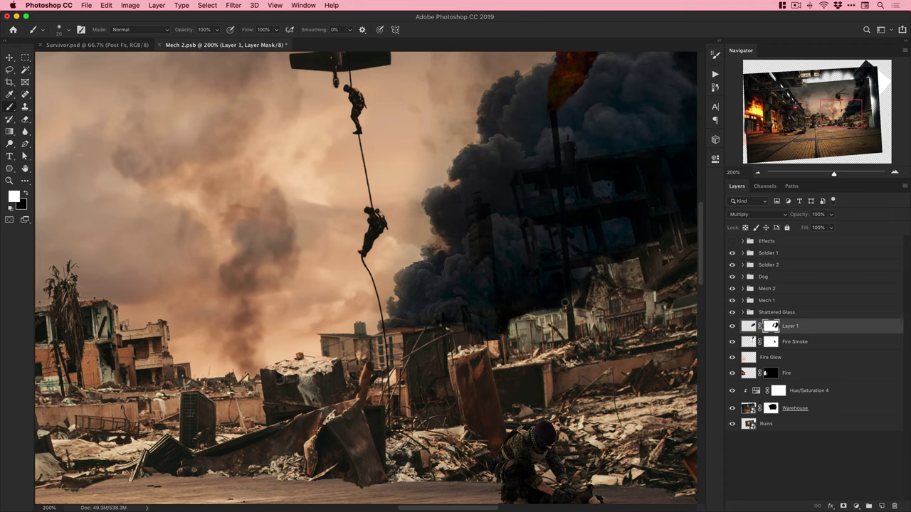
Merge the masked smoke layer with a new empty layer, set the result to Multiply, and name it Smoke.
{"action": "left_click", "coordinate": [749, 326]}
{"action": "key", "text": "v"}
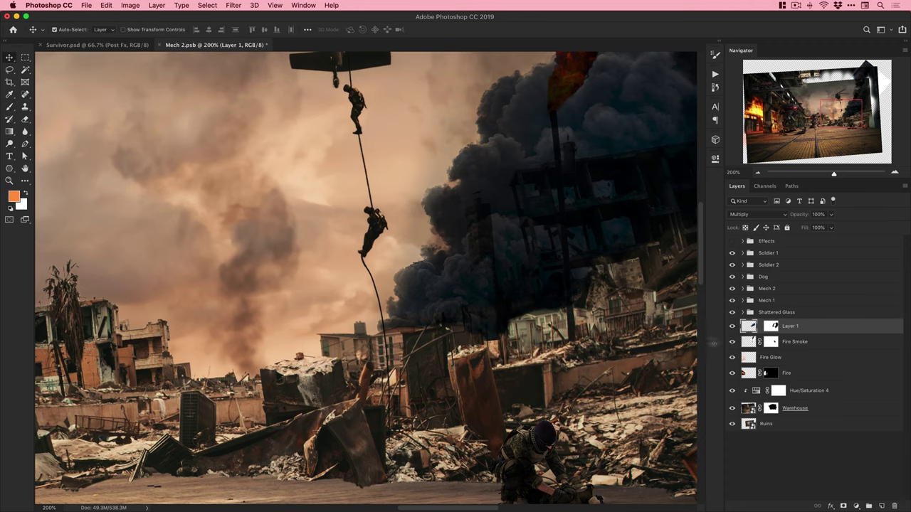
{"action": "key", "text": "b"}
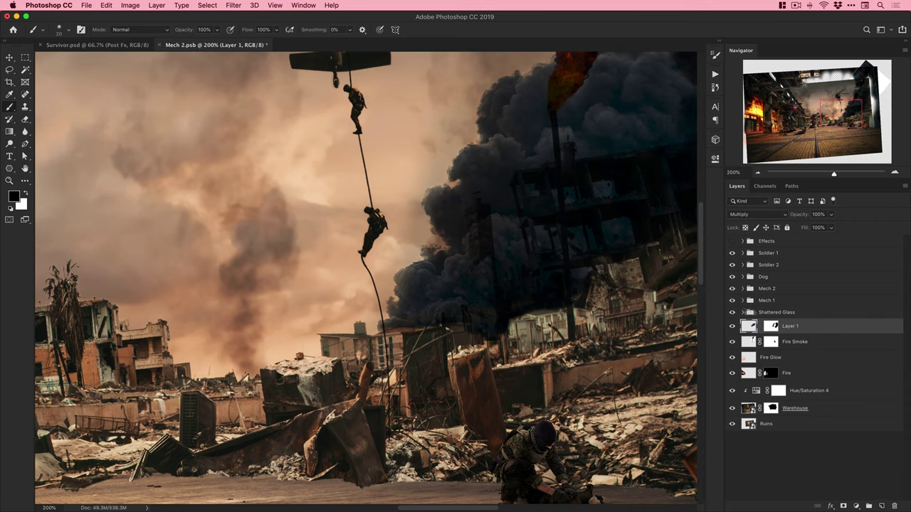
{"action": "key", "text": "super+shift+alt+n"}
{"action": "left_click", "coordinate": [791, 345], "text": "shift"}
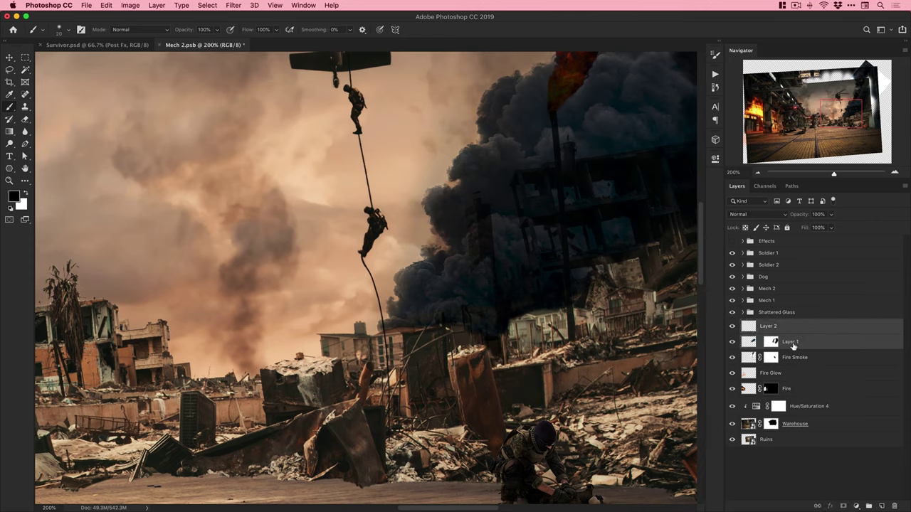
{"action": "key", "text": "super+e"}
{"action": "left_click", "coordinate": [752, 215]}
{"action": "left_click", "coordinate": [747, 243]}
{"action": "key", "text": "v"}
{"action": "key", "text": "super+minus"}
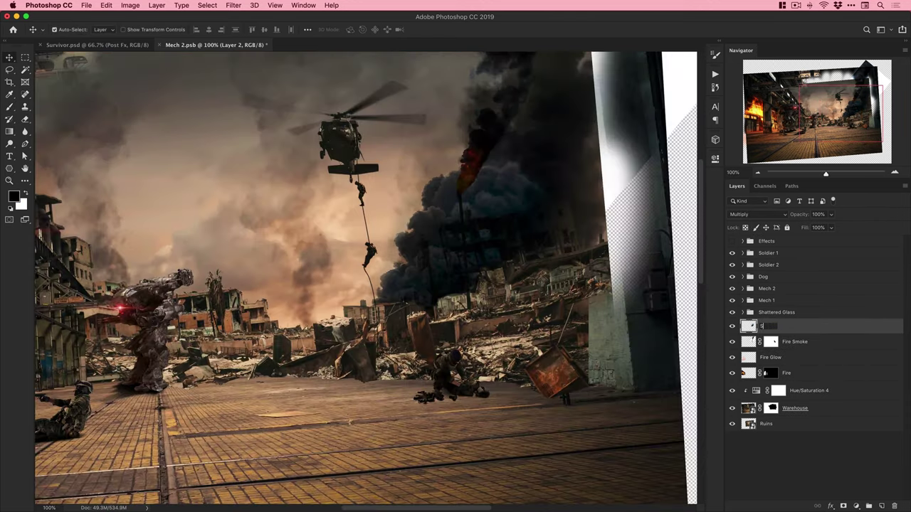
Hide the Fire Smoke layer, save the scene, and check the updated Survivor.psd composite.
{"action": "left_click", "coordinate": [794, 341]}
{"action": "key", "text": "super+t"}
{"action": "mouse_move", "coordinate": [470, 168]}
{"action": "left_mouse_down"}
{"action": "mouse_move", "coordinate": [388, 213]}
{"action": "mouse_move", "coordinate": [317, 203]}
{"action": "mouse_move", "coordinate": [370, 87]}
{"action": "mouse_move", "coordinate": [285, 235]}
{"action": "mouse_move", "coordinate": [534, 279]}
{"action": "mouse_move", "coordinate": [527, 273]}
{"action": "left_mouse_up"}
{"action": "key", "text": "Return"}
{"action": "left_click", "coordinate": [733, 343]}
{"action": "key", "text": "super+0"}
{"action": "key", "text": "super+s"}
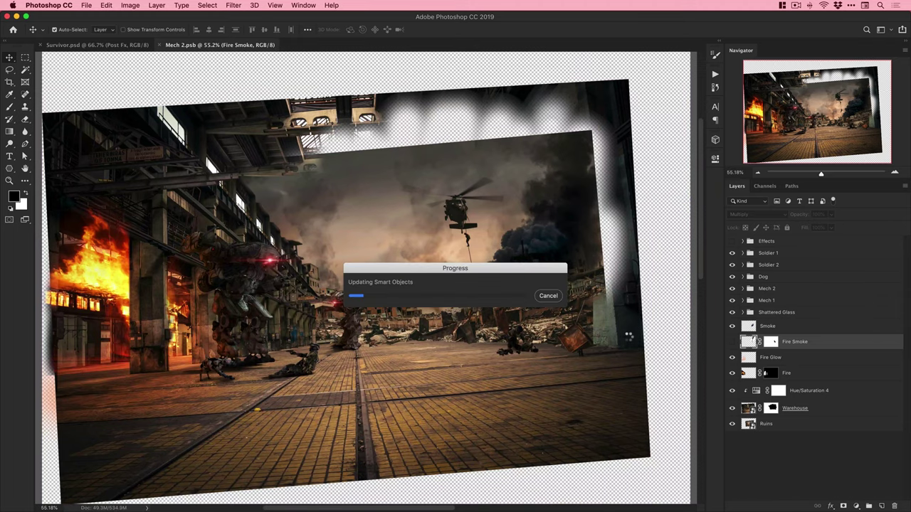
{"action": "left_click", "coordinate": [100, 45]}
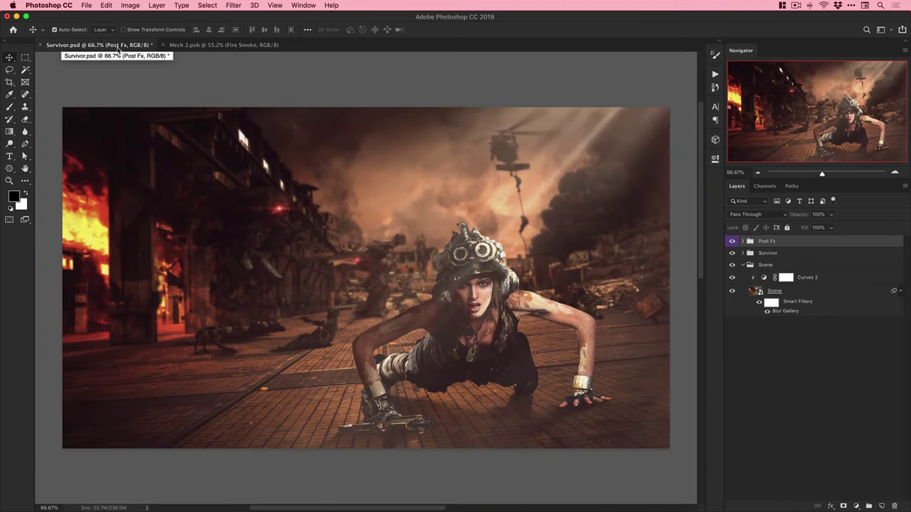
Add a Hue/Saturation adjustment clipped to the Smoke layer in Mech 2.psb, colorized with hue 27 and saturation 11.
{"action": "left_click", "coordinate": [187, 45]}
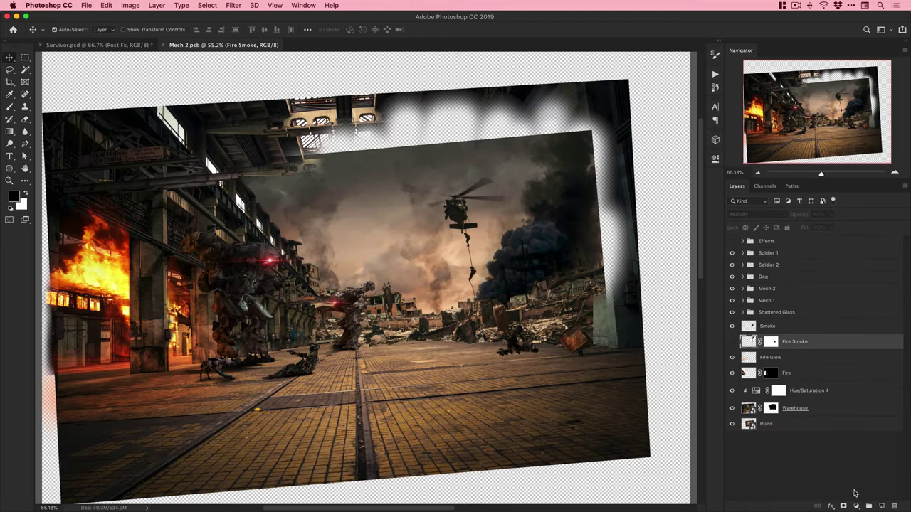
{"action": "left_click", "coordinate": [767, 326]}
{"action": "left_click", "coordinate": [856, 506]}
{"action": "left_click", "coordinate": [858, 511]}
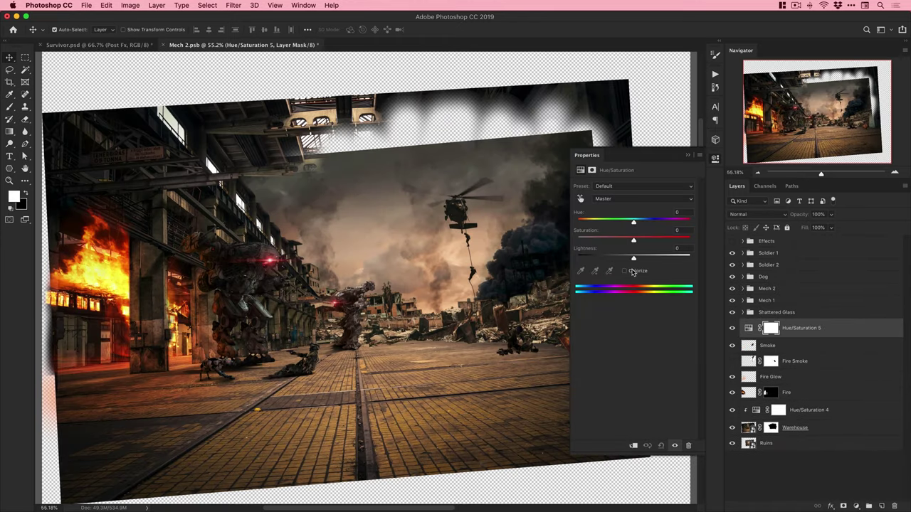
{"action": "left_click", "coordinate": [632, 271]}
{"action": "left_click", "coordinate": [633, 446]}
{"action": "left_click_drag", "start_coordinate": [580, 222], "coordinate": [585, 222]}
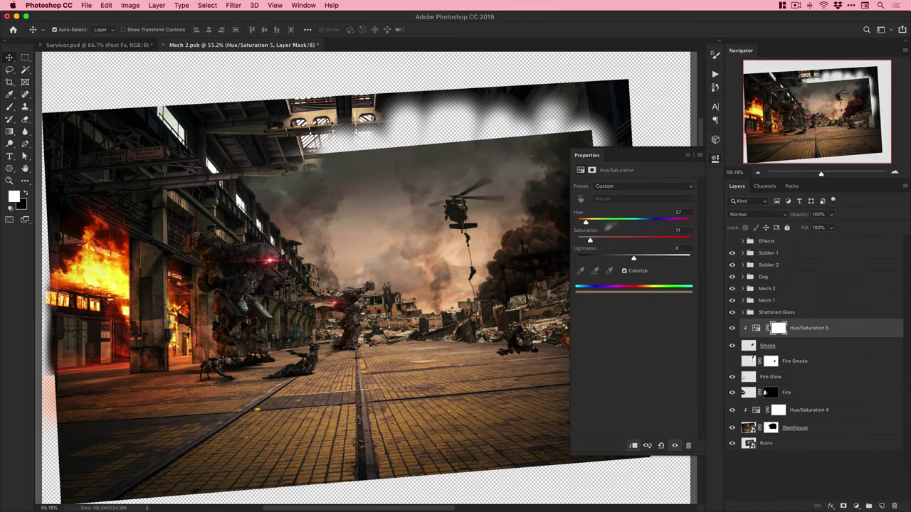
Turn off Colorize in the smoke's Hue/Saturation adjustment, set hue 0 and saturation -58, and save the scene.
{"action": "left_click", "coordinate": [715, 160]}
{"action": "double_click", "coordinate": [755, 327]}
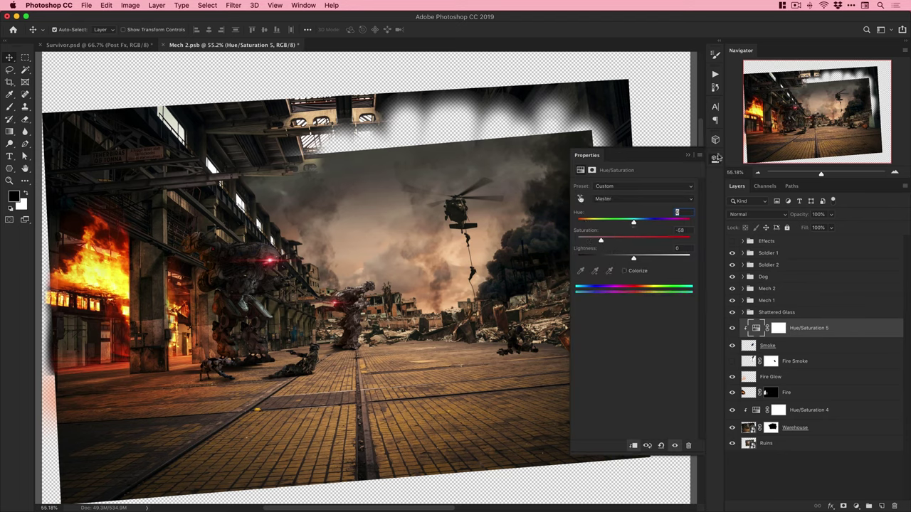
{"action": "key", "text": "ctrl+s"}
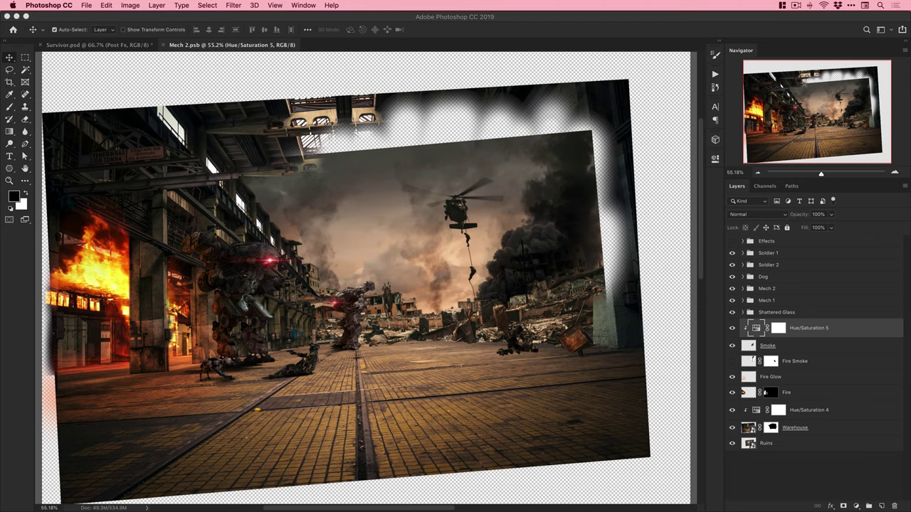
Lasso the explosion in AdobeStock_112449528.jpeg and paste it above the Mech 1 group in Mech 2.psb with Screen blending.
{"action": "key", "text": "l"}
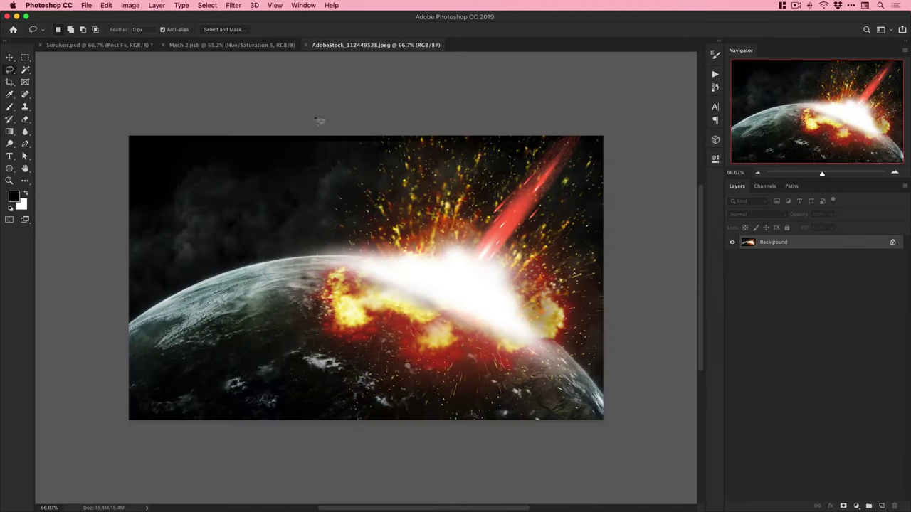
{"action": "left_click_drag", "start_coordinate": [451, 401], "coordinate": [598, 338]}
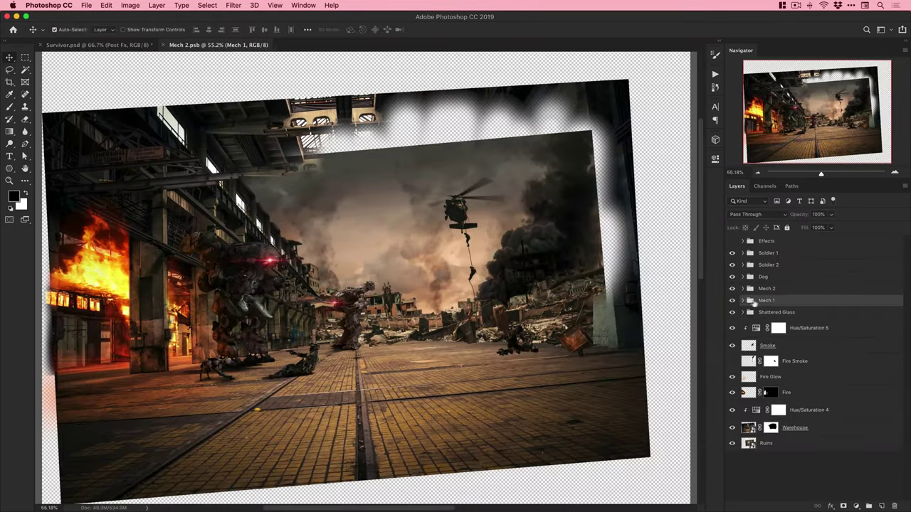
{"action": "left_click", "coordinate": [752, 217]}
{"action": "left_click", "coordinate": [755, 289]}
Scale the explosion to about 37%, rotate it about 73°, and move it over the large mech.
{"action": "key", "text": "super+t"}
{"action": "left_click_drag", "start_coordinate": [492, 169], "coordinate": [333, 307]}
{"action": "left_click_drag", "start_coordinate": [343, 301], "coordinate": [345, 385]}
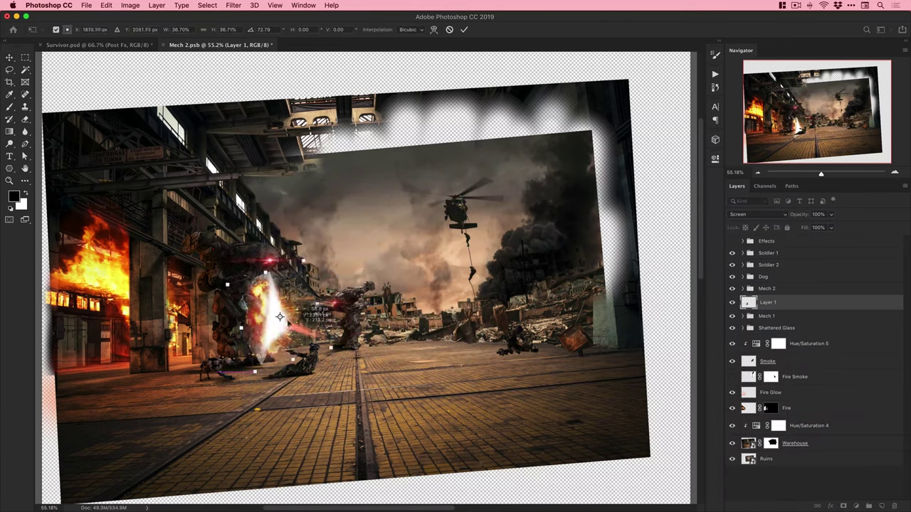
{"action": "left_click_drag", "start_coordinate": [288, 343], "coordinate": [237, 304]}
Fit the explosion onto the large mech's hull just behind its red eye and set its blend mode to Lighten.
{"action": "key", "text": "super+plus"}
{"action": "key", "text": "super+plus"}
{"action": "key", "text": "super+plus"}
{"action": "left_click_drag", "start_coordinate": [233, 133], "coordinate": [188, 242]}
{"action": "left_click_drag", "start_coordinate": [201, 325], "coordinate": [342, 174]}
{"action": "left_click_drag", "start_coordinate": [380, 220], "coordinate": [390, 192]}
{"action": "key", "text": "Return"}
{"action": "left_click", "coordinate": [756, 214]}
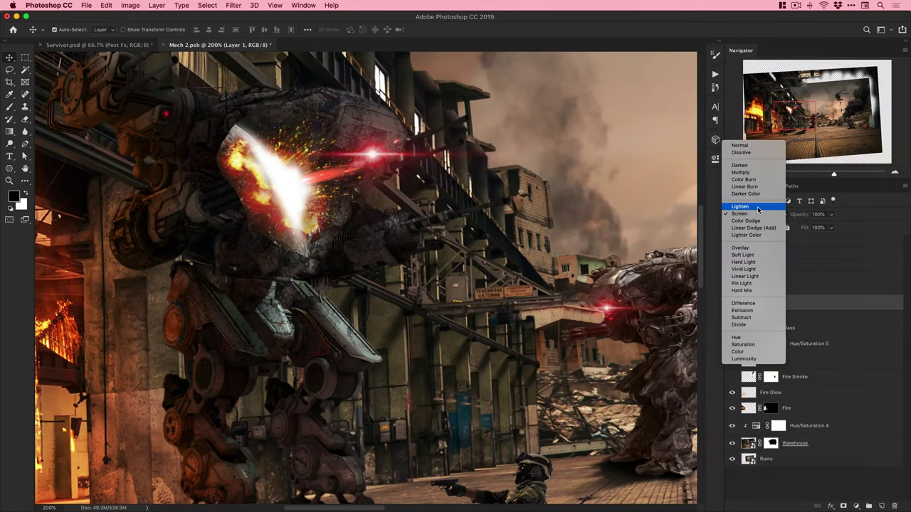
{"action": "left_click", "coordinate": [756, 206]}
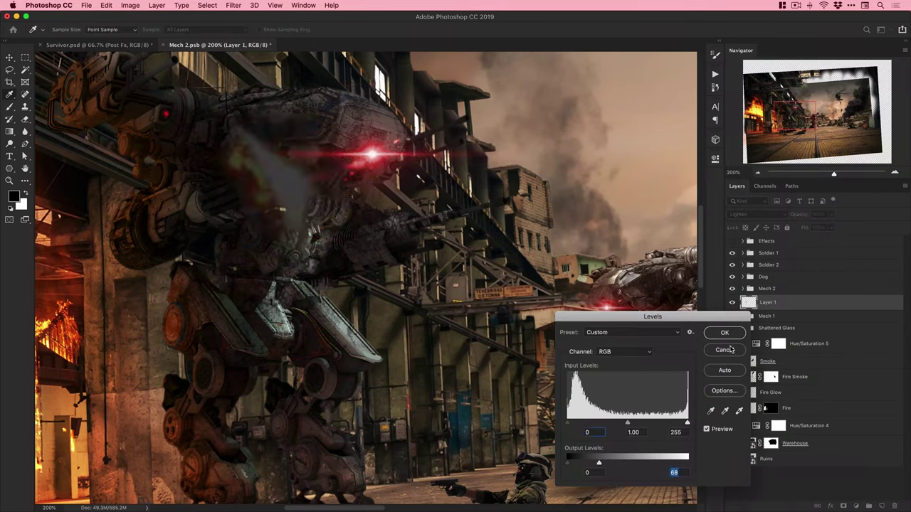
Cancel the Levels change, reposition and resize the explosion on the large mech, and add a black mask that hides it.
{"action": "left_click", "coordinate": [730, 350]}
{"action": "key", "text": "super+t"}
{"action": "left_click_drag", "start_coordinate": [389, 86], "coordinate": [333, 142]}
{"action": "left_click_drag", "start_coordinate": [306, 172], "coordinate": [291, 175]}
{"action": "key", "text": "Return"}
{"action": "left_click", "coordinate": [843, 506], "text": "alt"}
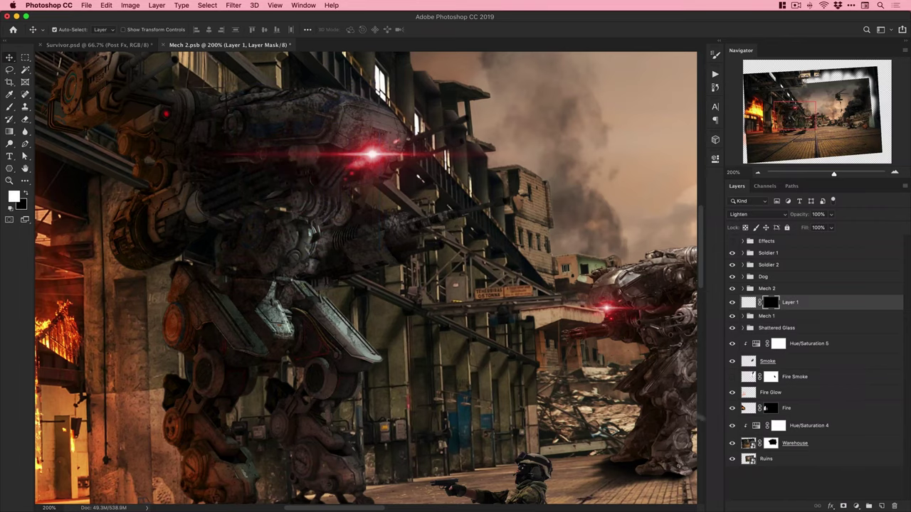
Paint the explosion's mask white over a small spot at the large mech's gun muzzle to reveal a tiny flash.
{"action": "key", "text": "b"}
{"action": "key", "text": "super+equal"}
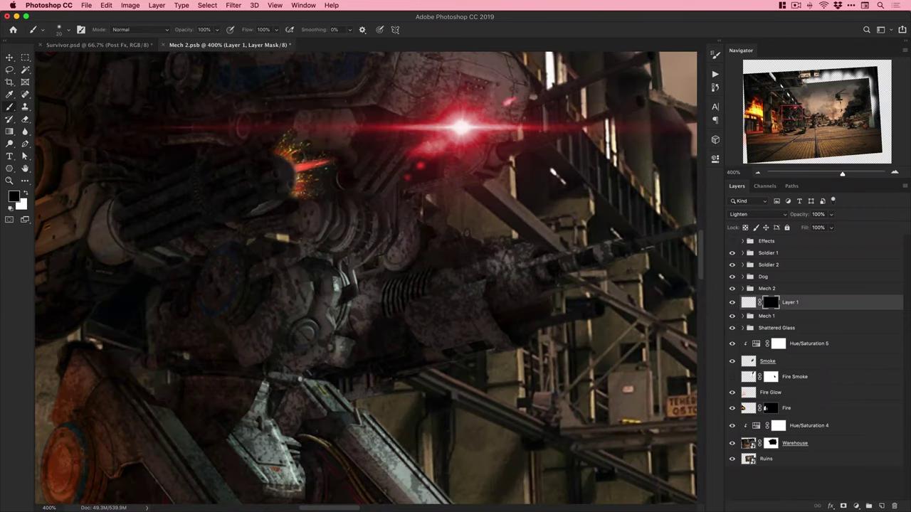
{"action": "key", "text": "x"}
{"action": "mouse_move", "coordinate": [279, 163]}
{"action": "left_mouse_down"}
{"action": "mouse_move", "coordinate": [284, 179]}
{"action": "mouse_move", "coordinate": [288, 169]}
{"action": "left_mouse_up"}
Scale the revealed flash down to about 34% and refine its transform to fit the mech's gun barrel.
{"action": "key", "text": "v"}
{"action": "key", "text": "super+t"}
{"action": "left_click_drag", "start_coordinate": [340, 106], "coordinate": [300, 145]}
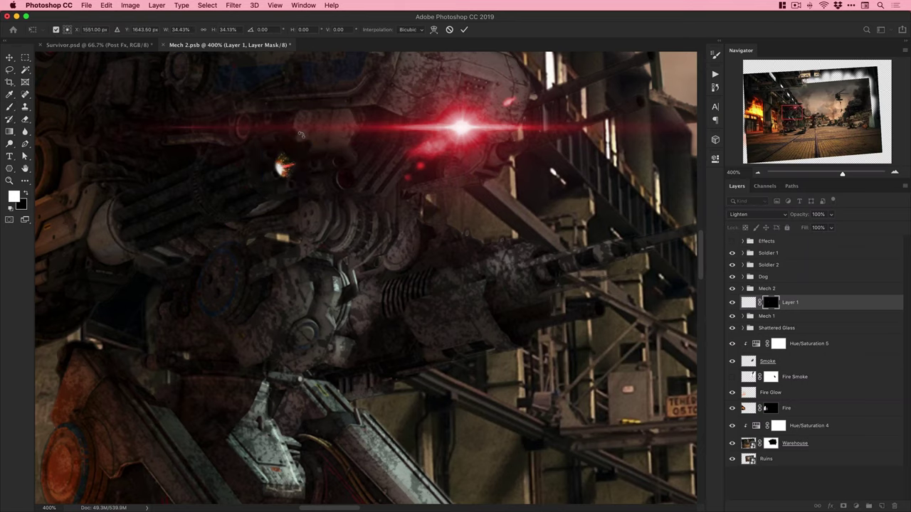
{"action": "key", "text": "Return"}
{"action": "key", "text": "super+equal"}
{"action": "key", "text": "super+equal"}
{"action": "key", "text": "super+t"}
{"action": "left_click_drag", "start_coordinate": [342, 229], "coordinate": [326, 202]}
{"action": "key", "text": "Return"}
Duplicate the flash layer to form a ring of eight flashes around the large mech's rotary gun barrels.
{"action": "key", "text": "super+1"}
{"action": "key", "text": "z"}
{"action": "mouse_move", "coordinate": [352, 252]}
{"action": "left_mouse_down"}
{"action": "mouse_move", "coordinate": [412, 329]}
{"action": "mouse_move", "coordinate": [381, 352]}
{"action": "mouse_move", "coordinate": [398, 378]}
{"action": "left_mouse_up"}
{"action": "key", "text": "v"}
{"action": "left_click_drag", "start_coordinate": [414, 336], "coordinate": [410, 334], "text": "alt"}
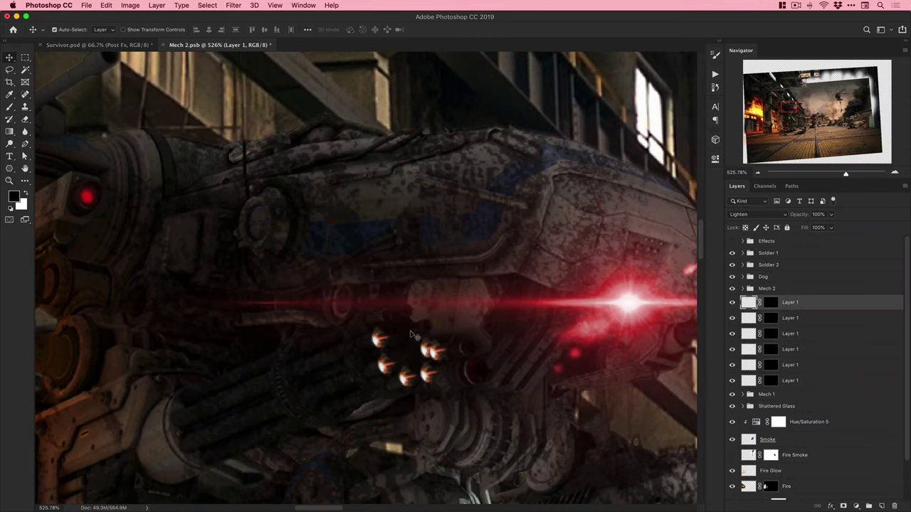
{"action": "left_click_drag", "start_coordinate": [415, 336], "coordinate": [414, 336], "text": "alt"}
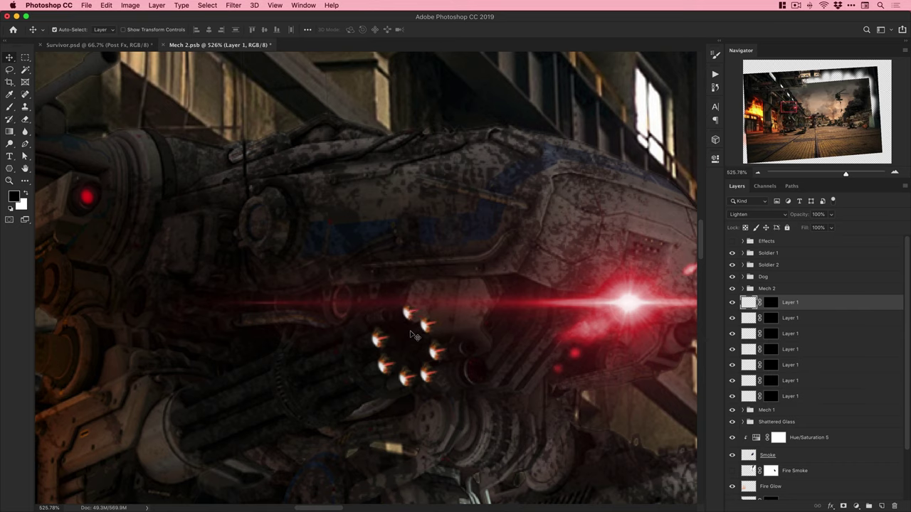
{"action": "key", "text": "ctrl+j"}
{"action": "key", "text": "ctrl+1"}
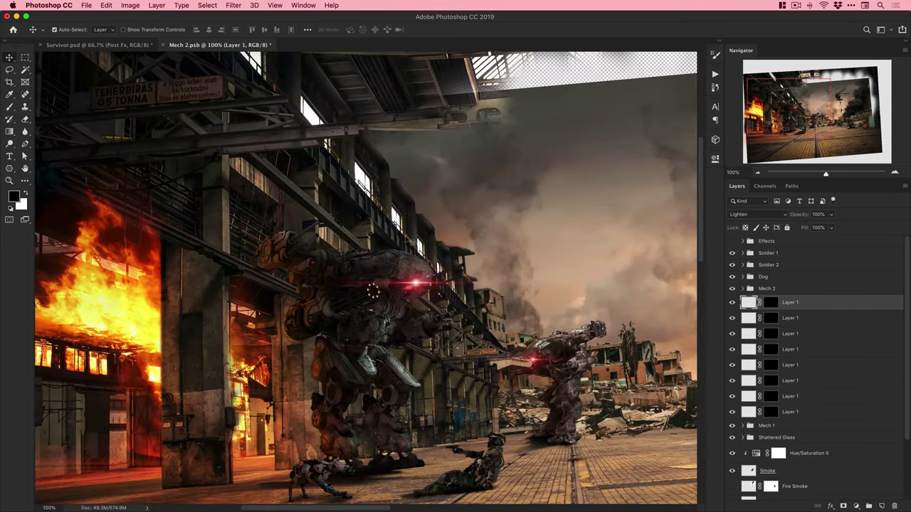
Transform the lower-left flash in the ring so it differs from its copies.
{"action": "left_click", "coordinate": [373, 291], "text": "ctrl"}
{"action": "left_click", "coordinate": [353, 308]}
{"action": "key", "text": "ctrl+t"}
{"action": "left_click_drag", "start_coordinate": [376, 303], "coordinate": [376, 287]}
{"action": "key", "text": "Return"}
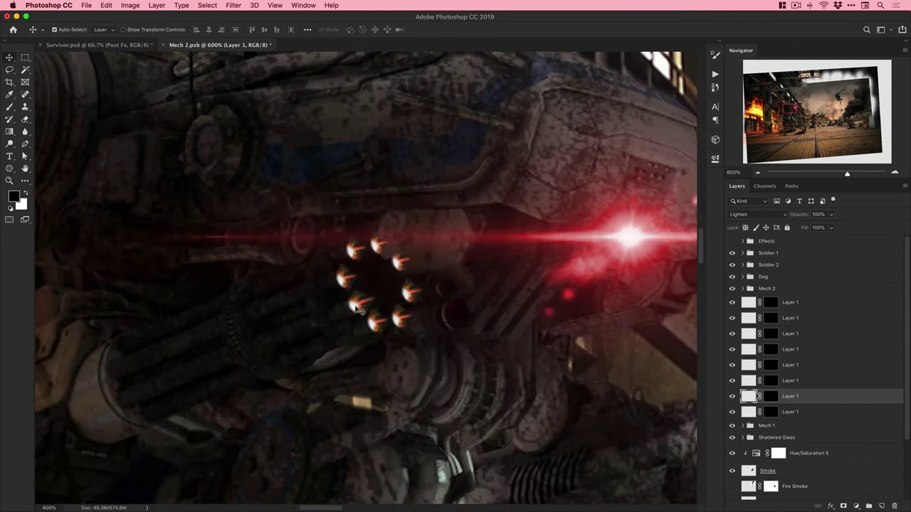
Transform the upper flashes in the ring individually to vary their shape, and save the scene.
{"action": "left_click", "coordinate": [406, 262]}
{"action": "key", "text": "ctrl+t"}
{"action": "left_click_drag", "start_coordinate": [414, 262], "coordinate": [365, 261]}
{"action": "key", "text": "Return"}
{"action": "left_click", "coordinate": [354, 255]}
{"action": "key", "text": "ctrl+t"}
{"action": "key", "text": "Return"}
{"action": "left_click_drag", "start_coordinate": [394, 231], "coordinate": [395, 212]}
{"action": "key", "text": "super+t"}
{"action": "key", "text": "Return"}
{"action": "key", "text": "super+s"}
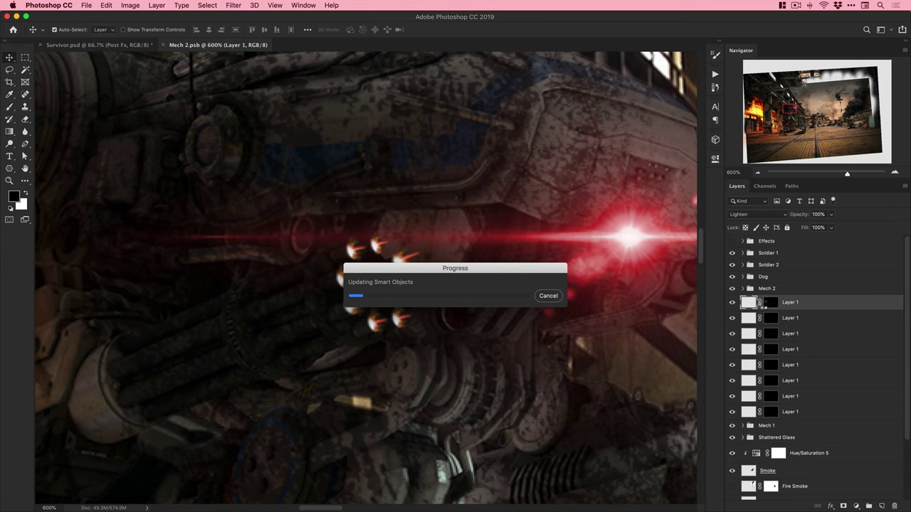
Rename the topmost flash layer Muzzle Flash and copy that name.
{"action": "key", "text": "super+1"}
{"action": "key", "text": "z"}
{"action": "double_click", "coordinate": [434, 301]}
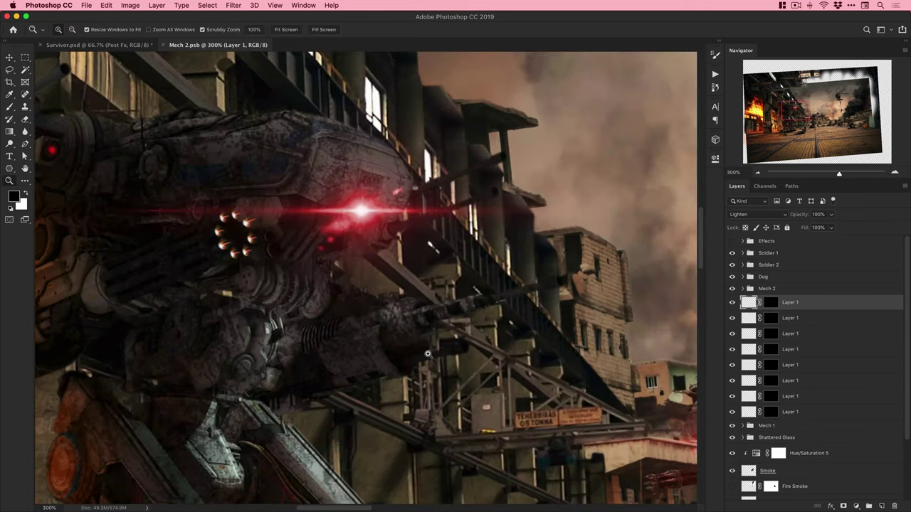
{"action": "left_click_drag", "start_coordinate": [358, 336], "coordinate": [411, 350]}
{"action": "key", "text": "v"}
{"action": "double_click", "coordinate": [790, 302]}
{"action": "type", "text": "Muzzle Flash"}
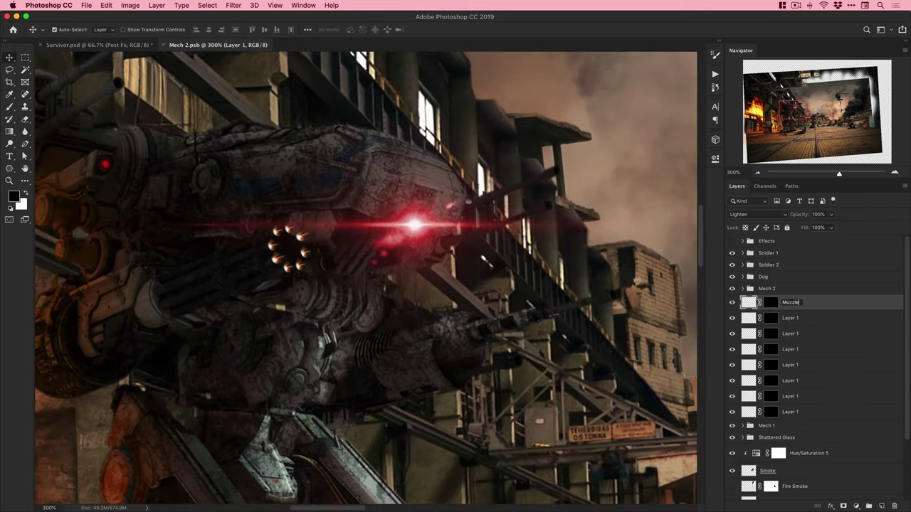
{"action": "key", "text": "super+a"}
{"action": "key", "text": "super+c"}
{"action": "key", "text": "Return"}
Give the seven remaining flash copies the same name, Muzzle Flash.
{"action": "double_click", "coordinate": [792, 318]}
{"action": "key", "text": "super+v"}
{"action": "key", "text": "Return"}
{"action": "double_click", "coordinate": [791, 334]}
{"action": "key", "text": "super+v"}
{"action": "key", "text": "Return"}
{"action": "double_click", "coordinate": [793, 350]}
{"action": "key", "text": "super+v"}
{"action": "key", "text": "Return"}
{"action": "double_click", "coordinate": [793, 366]}
{"action": "double_click", "coordinate": [793, 382]}
{"action": "key", "text": "super+v"}
{"action": "key", "text": "Return"}
{"action": "double_click", "coordinate": [792, 397]}
{"action": "key", "text": "super+v"}
{"action": "key", "text": "Return"}
{"action": "double_click", "coordinate": [793, 414]}
{"action": "key", "text": "super+v"}
{"action": "key", "text": "Return"}
Group the eight flash layers as Muzzle Flash and place the group inside the Mech 1 group.
{"action": "left_click", "coordinate": [813, 303], "text": "shift"}
{"action": "key", "text": "super+g"}
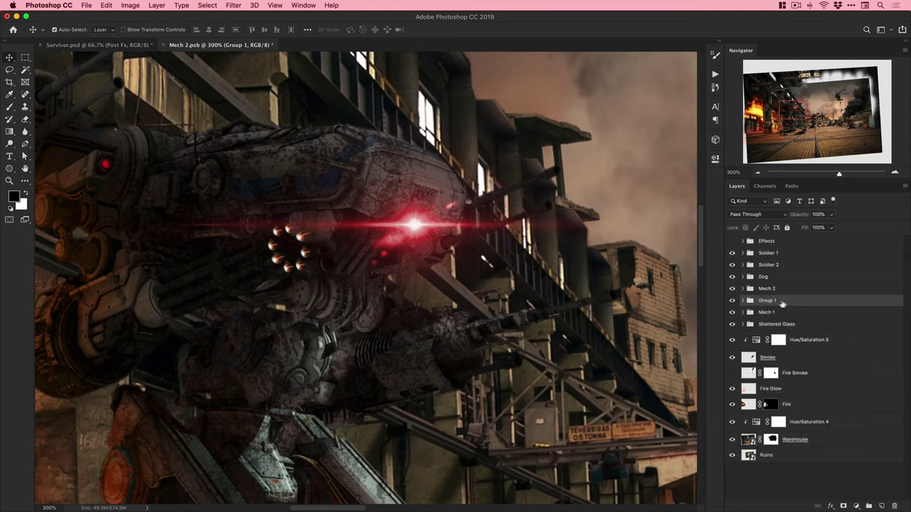
{"action": "key", "text": "Return"}
{"action": "left_click_drag", "start_coordinate": [808, 302], "coordinate": [787, 314]}
Add a new empty layer beneath the Mech 1 Shadow layers at the bottom of the Mech 1 group.
{"action": "left_click_drag", "start_coordinate": [474, 354], "coordinate": [589, 427]}
{"action": "key", "text": "ctrl+1"}
{"action": "key", "text": "z"}
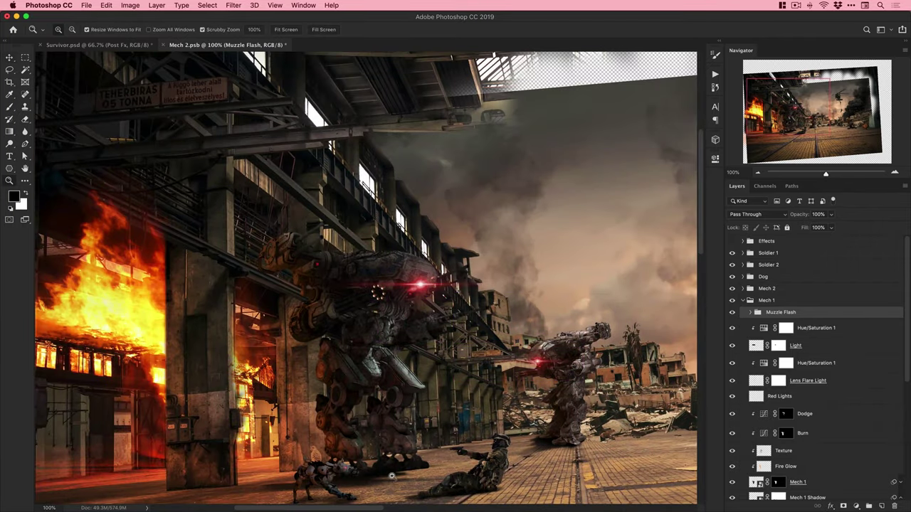
{"action": "double_click", "coordinate": [401, 476]}
{"action": "scroll", "coordinate": [813, 403], "scroll_direction": "down", "scroll_amount": 10}
{"action": "left_click", "coordinate": [808, 327]}
{"action": "left_click", "coordinate": [882, 506], "text": "super"}
Brush a black contact shadow under the large mech's front foot and name the layer Shadow.
{"action": "key", "text": "b"}
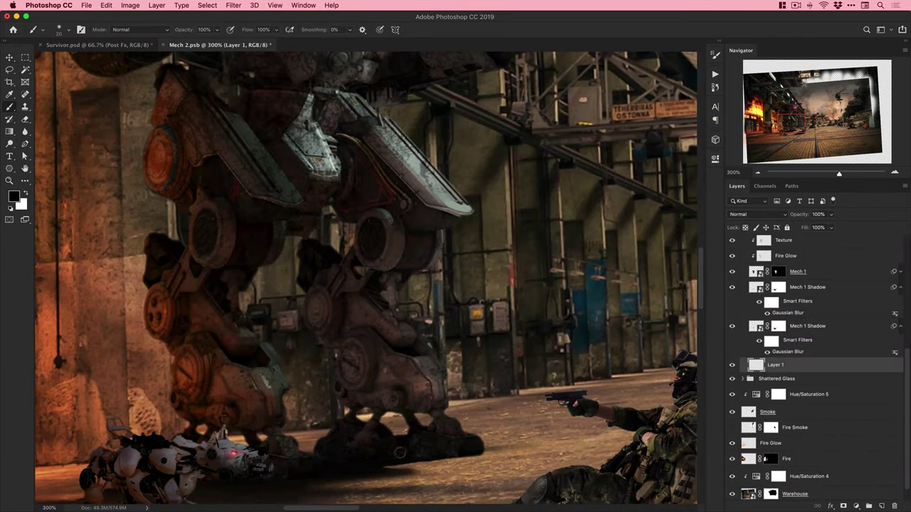
{"action": "left_click_drag", "start_coordinate": [475, 453], "coordinate": [390, 459]}
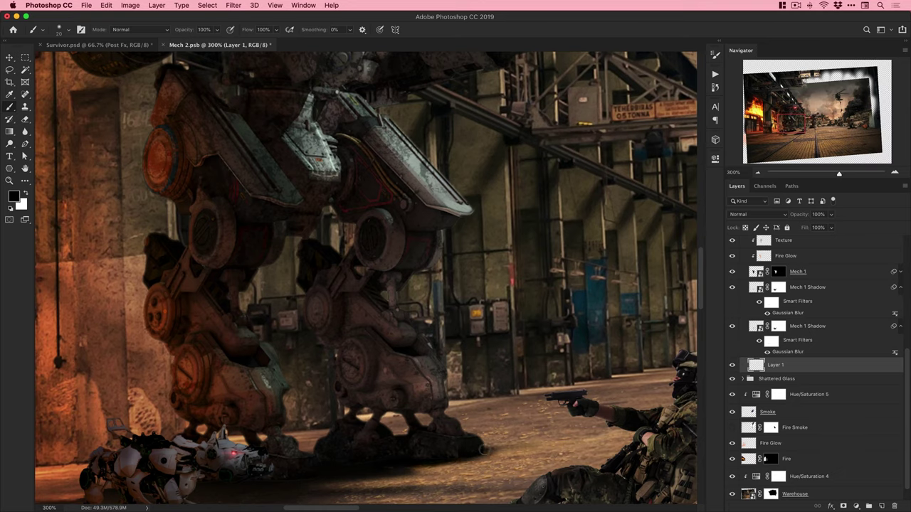
{"action": "key", "text": "v"}
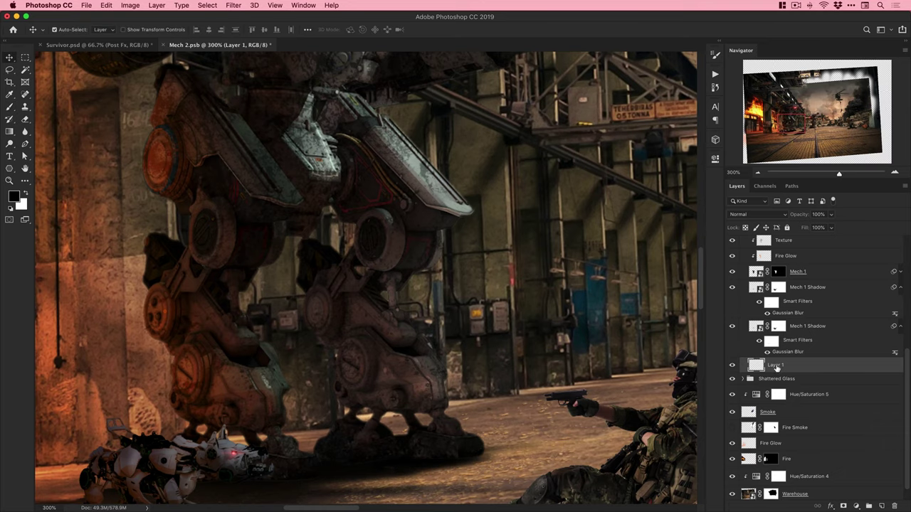
{"action": "key", "text": "super+0"}
{"action": "key", "text": "super+1"}
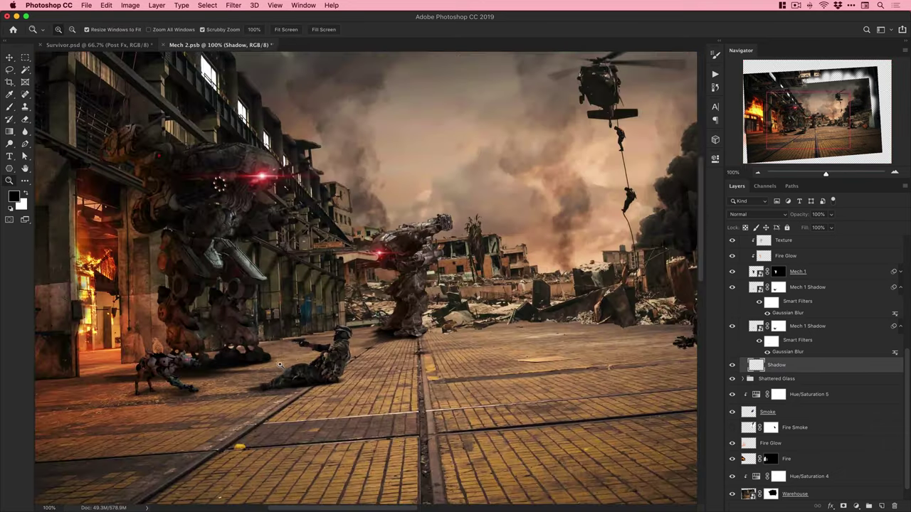
Collapse the Mech 1 group, show the Effects group, set the Fog layer's opacity to 50%, and save the scene.
{"action": "scroll", "coordinate": [781, 265], "scroll_direction": "up", "scroll_amount": 5}
{"action": "left_click", "coordinate": [743, 300]}
{"action": "left_click", "coordinate": [733, 242]}
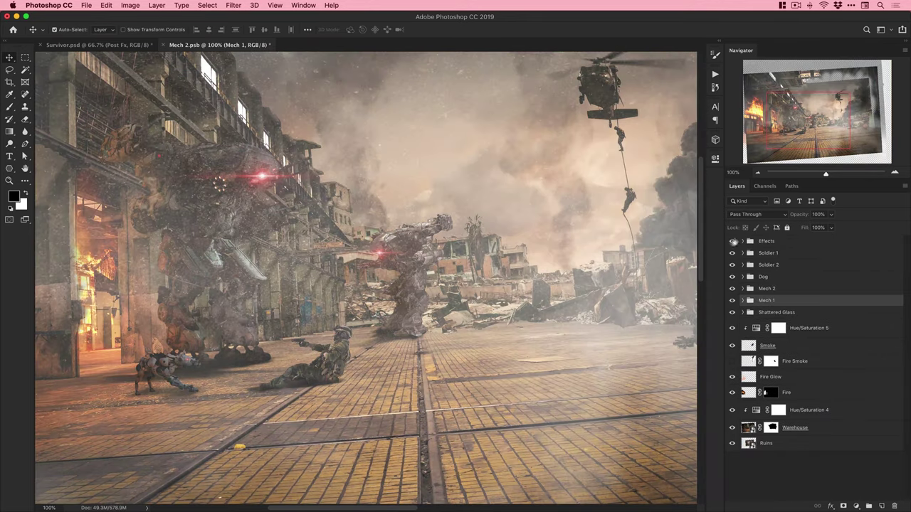
{"action": "left_click", "coordinate": [743, 242]}
{"action": "left_click", "coordinate": [792, 255]}
{"action": "left_click", "coordinate": [789, 271]}
{"action": "left_click", "coordinate": [733, 272]}
{"action": "left_click", "coordinate": [733, 271]}
{"action": "key", "text": "6"}
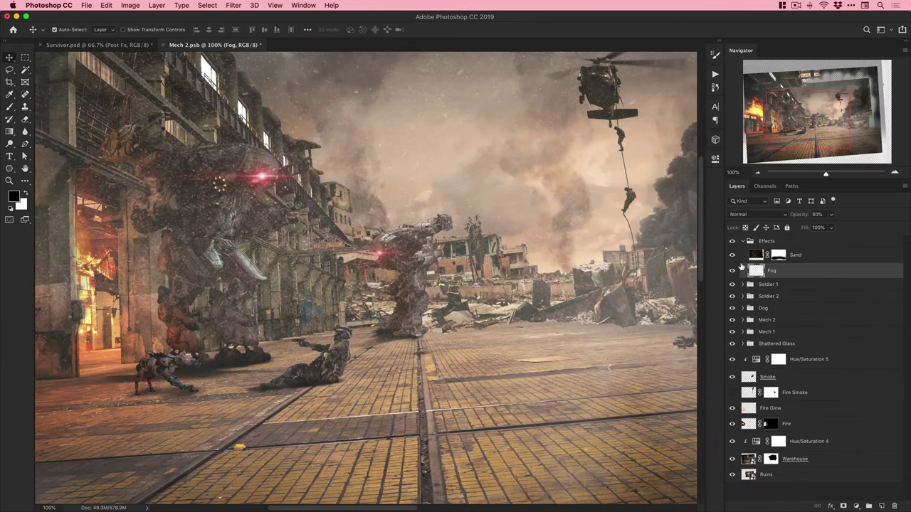
{"action": "key", "text": "super+0"}
{"action": "left_click", "coordinate": [802, 256]}
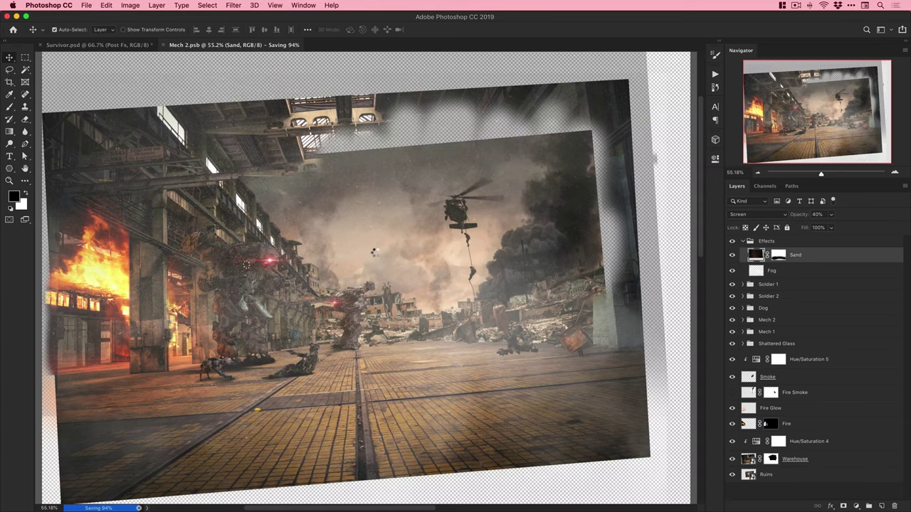
In Survivor.psd, add a new layer at the top of the Post Fx group and fill it with black.
{"action": "left_click", "coordinate": [105, 45]}
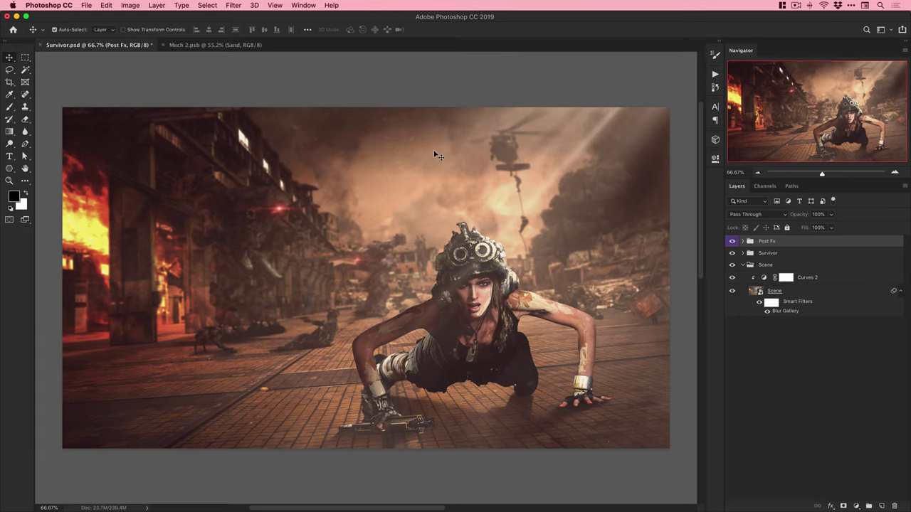
{"action": "left_click", "coordinate": [742, 241]}
{"action": "left_click", "coordinate": [810, 255]}
{"action": "key", "text": "super+alt+shift+n"}
{"action": "key", "text": "g"}
{"action": "right_click", "coordinate": [10, 132]}
{"action": "left_click", "coordinate": [51, 141]}
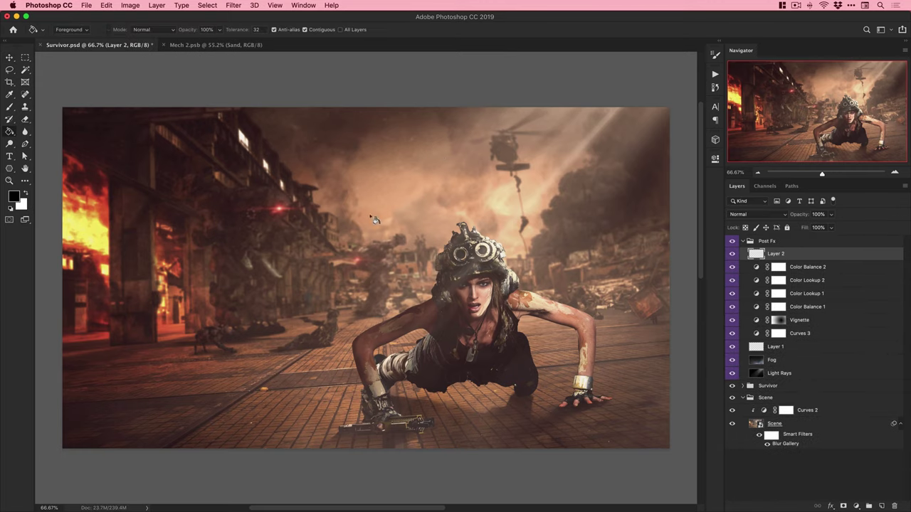
{"action": "left_click", "coordinate": [370, 216]}
Apply the Add Noise filter to the black layer.
{"action": "key", "text": "v"}
{"action": "left_click", "coordinate": [233, 5]}
{"action": "mouse_move", "coordinate": [282, 145]}
{"action": "left_click", "coordinate": [371, 146]}
{"action": "left_click", "coordinate": [506, 142]}
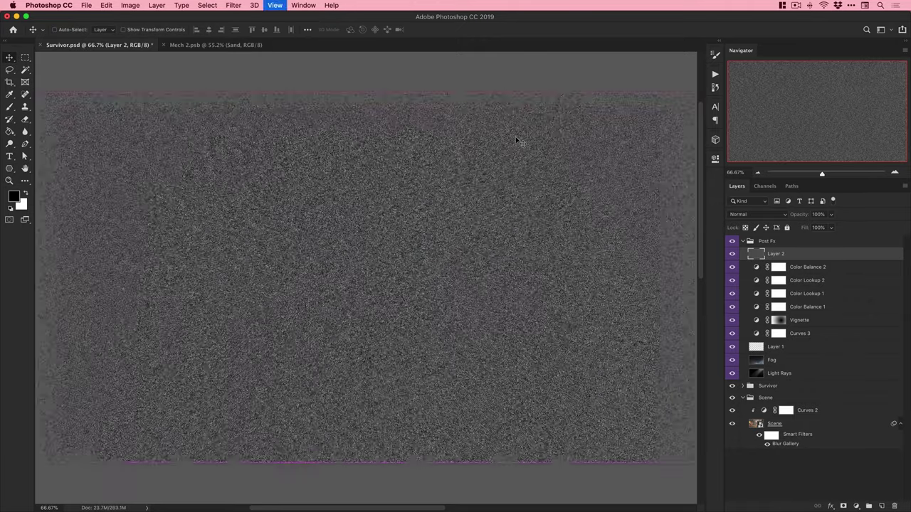
{"action": "key", "text": "super+plus"}
Set the noise layer's blend mode to Soft Light and its opacity to 10%.
{"action": "key", "text": "1"}
{"action": "left_click", "coordinate": [745, 214]}
{"action": "left_click", "coordinate": [742, 324]}
{"action": "key", "text": "super+plus"}
{"action": "key", "text": "super+plus"}
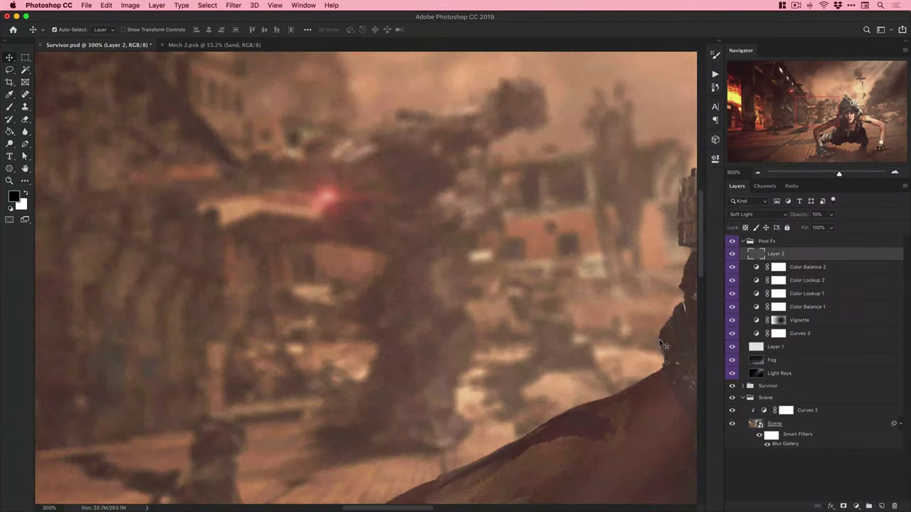
Name the layer Noise, collapse the Post Fx group, compare the image with and without it, and save Survivor.psd.
{"action": "double_click", "coordinate": [775, 254]}
{"action": "type", "text": "Noise"}
{"action": "key", "text": "Return"}
{"action": "left_click", "coordinate": [742, 241]}
{"action": "key", "text": "ctrl+1"}
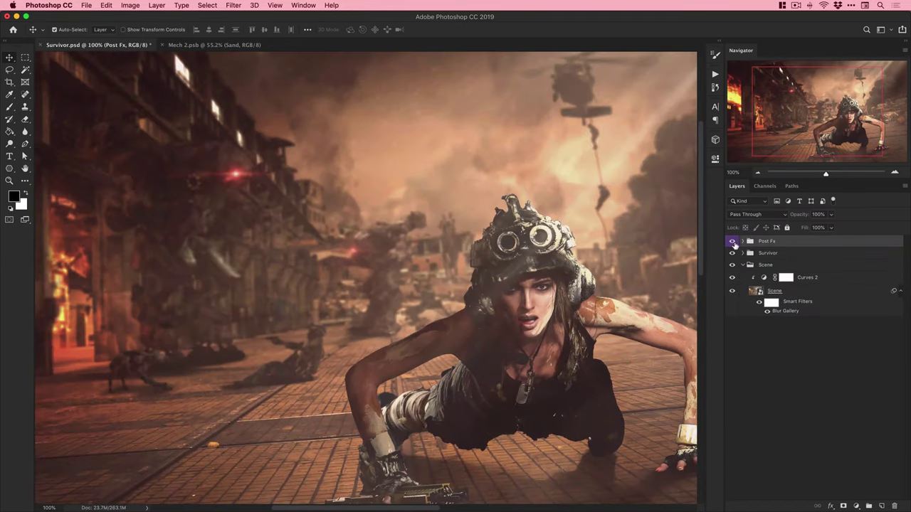
{"action": "left_click", "coordinate": [732, 242]}
{"action": "left_click", "coordinate": [732, 242]}
{"action": "key", "text": "ctrl+0"}
{"action": "key", "text": "ctrl+s"}
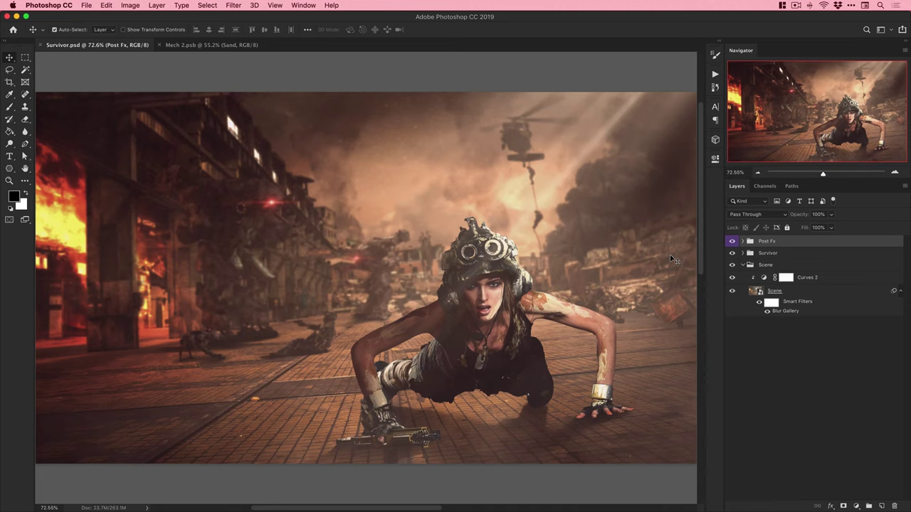
Save the Mech 2.psb scene again and return to the Survivor.psd composite.
{"action": "left_click", "coordinate": [208, 45]}
{"action": "left_click", "coordinate": [783, 297]}
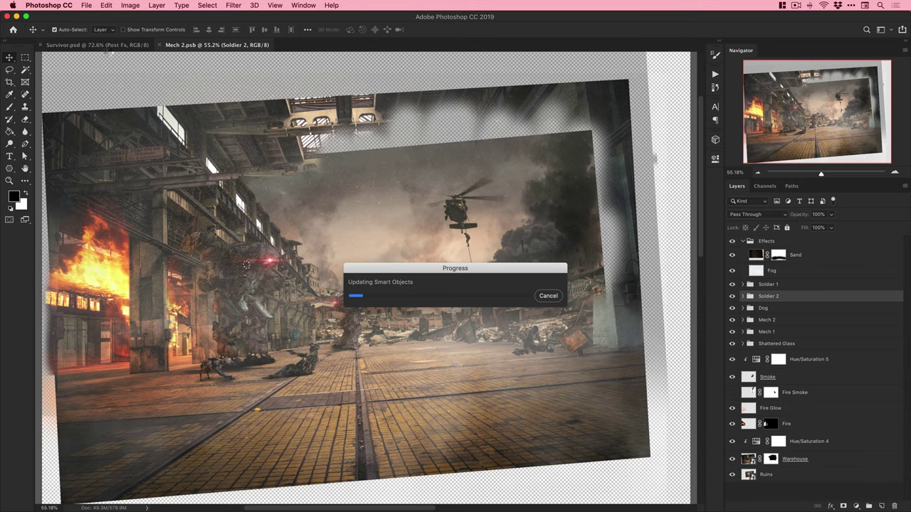
{"action": "left_click", "coordinate": [103, 45]}
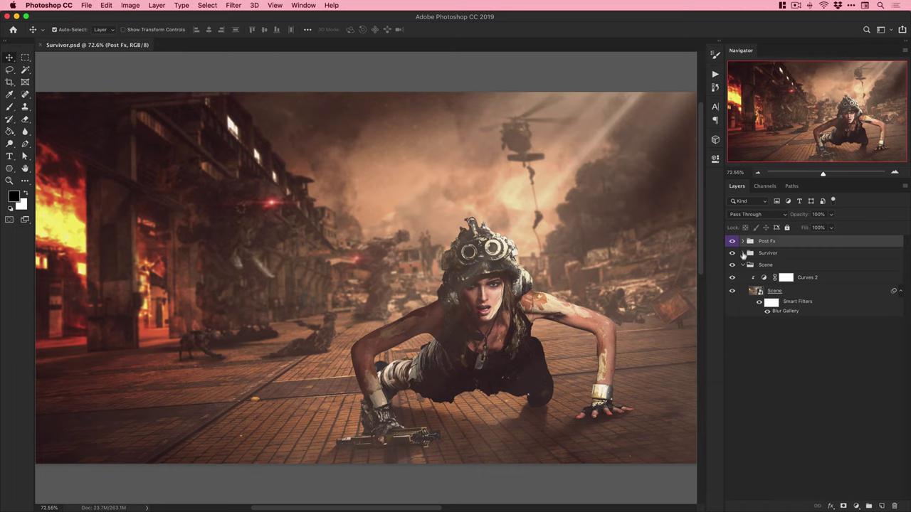
Copy the bottom-row muzzle flash with the long tracer in Illustrator, then reopen the Scene smart object in Photoshop.
{"action": "key", "text": "super+Tab"}
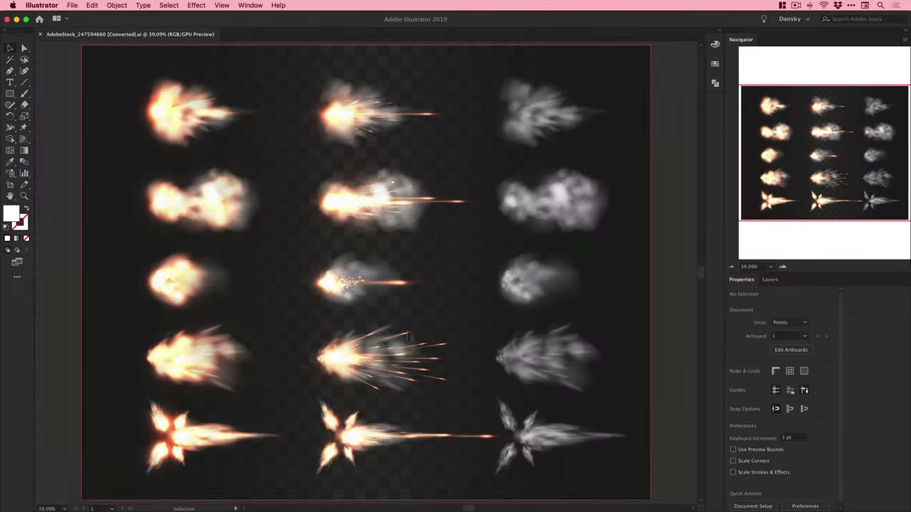
{"action": "left_click", "coordinate": [361, 436]}
{"action": "key", "text": "super+Tab"}
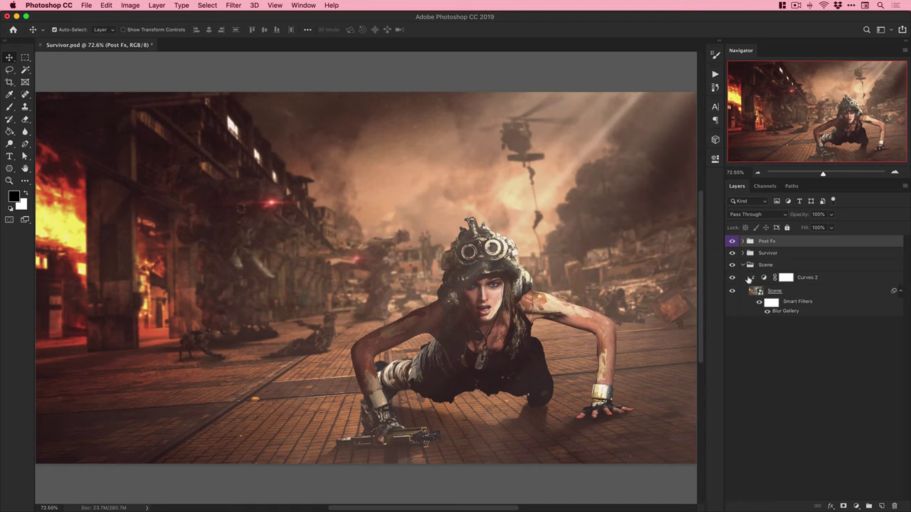
{"action": "left_click", "coordinate": [746, 294]}
{"action": "double_click", "coordinate": [672, 284]}
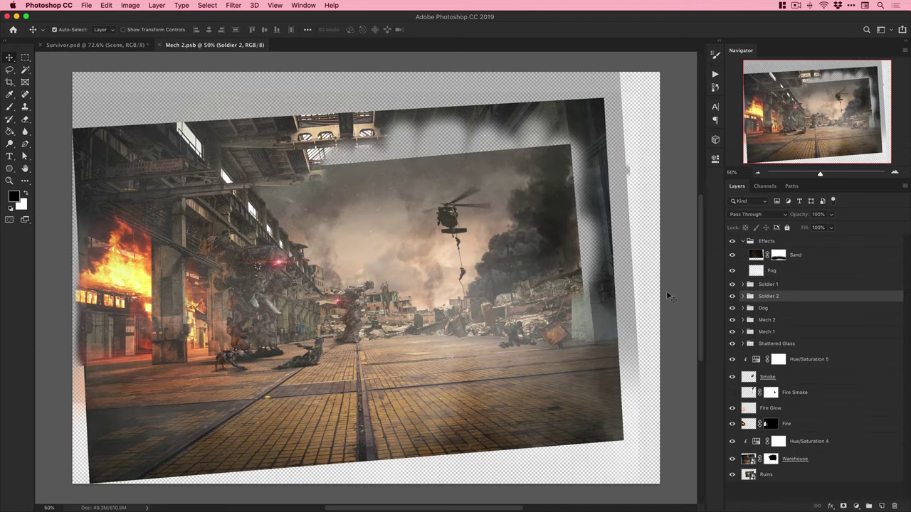
Paste the muzzle flash as a smart object above the Mech 1 group and scale it down.
{"action": "left_click", "coordinate": [768, 330]}
{"action": "key", "text": "super+v"}
{"action": "left_click", "coordinate": [656, 303]}
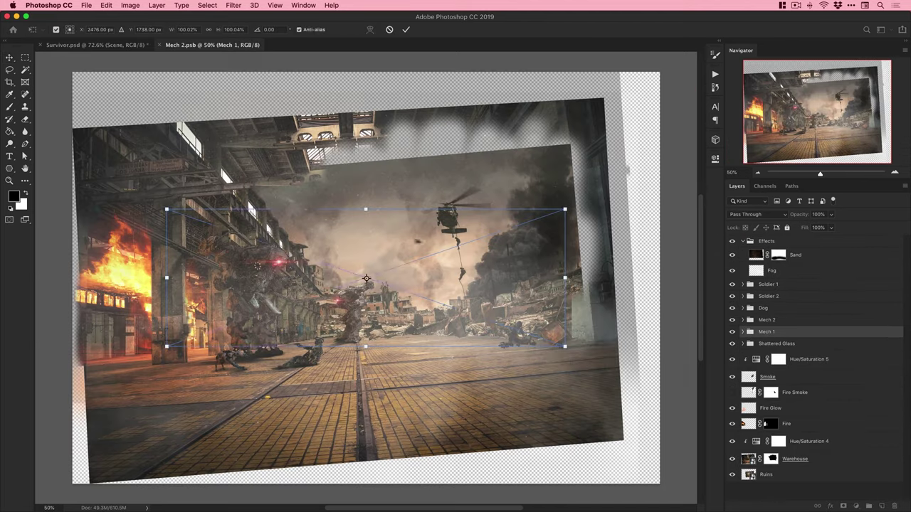
{"action": "left_click_drag", "start_coordinate": [562, 208], "coordinate": [399, 266]}
{"action": "key", "text": "Return"}
Set the pasted flash's blend mode to Screen and name its layer Muzzle Flash.
{"action": "left_click", "coordinate": [757, 214]}
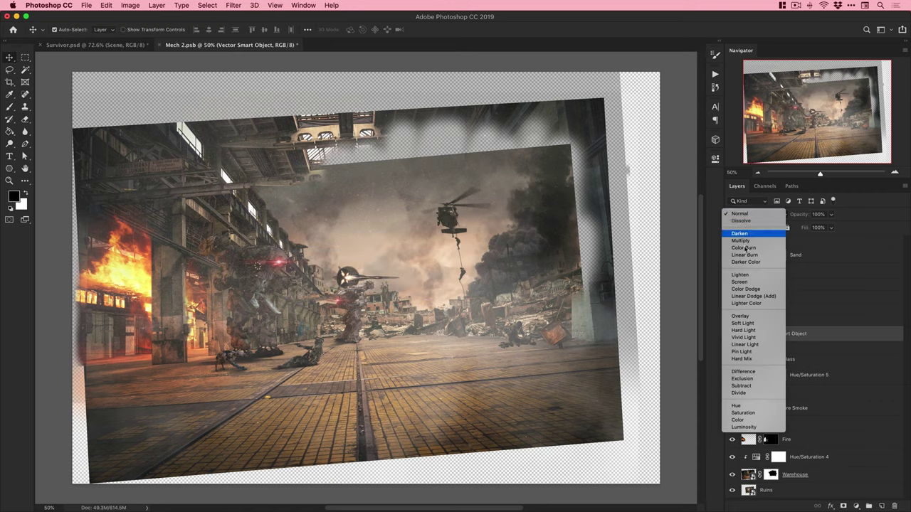
{"action": "left_click", "coordinate": [744, 283]}
{"action": "type", "text": "Muzzle Flash"}
{"action": "key", "text": "Return"}
Scale the muzzle flash to about 16.8%, rotate it about -24°, and place it over the large mech's rotary gun.
{"action": "key", "text": "super+space"}
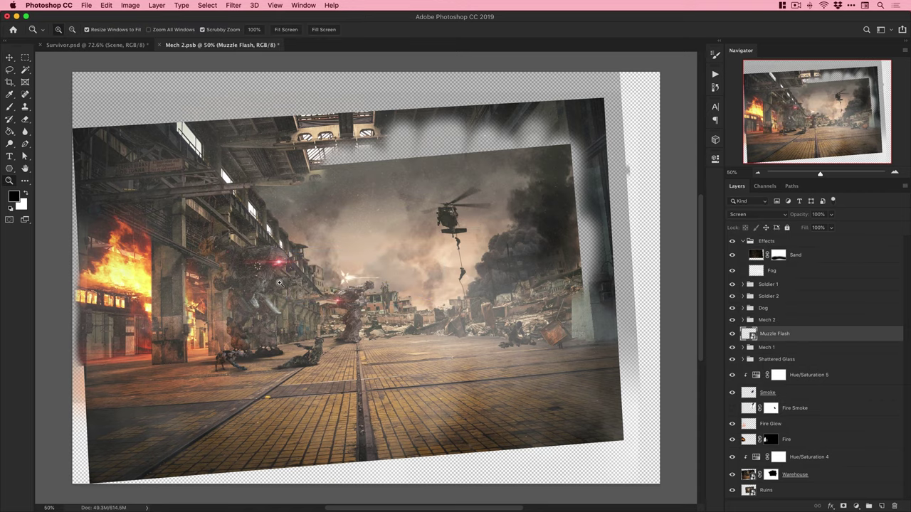
{"action": "left_click", "coordinate": [281, 284]}
{"action": "left_click_drag", "start_coordinate": [539, 260], "coordinate": [189, 203]}
{"action": "key", "text": "super+t"}
{"action": "left_click_drag", "start_coordinate": [400, 156], "coordinate": [391, 137]}
{"action": "left_click_drag", "start_coordinate": [219, 186], "coordinate": [159, 216]}
{"action": "left_click_drag", "start_coordinate": [326, 165], "coordinate": [315, 148]}
{"action": "left_click_drag", "start_coordinate": [150, 252], "coordinate": [205, 201]}
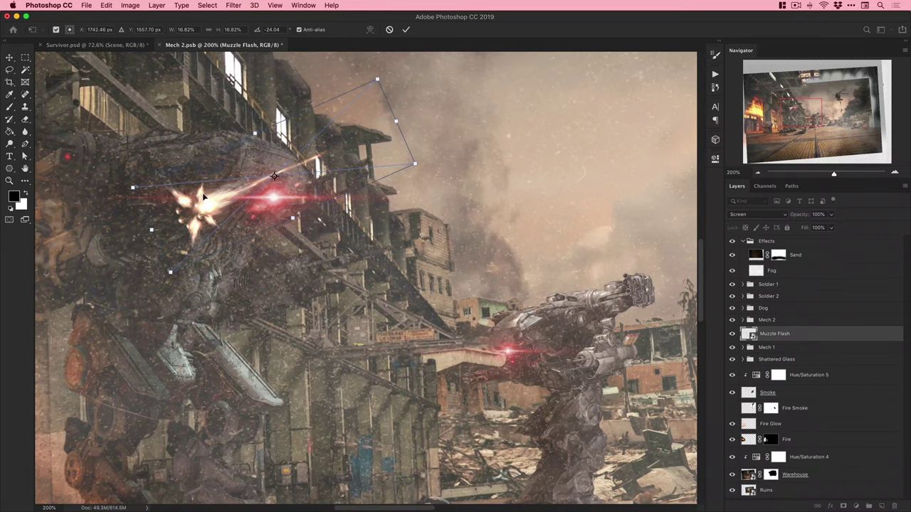
{"action": "key", "text": "Return"}
{"action": "key", "text": "super+minus"}
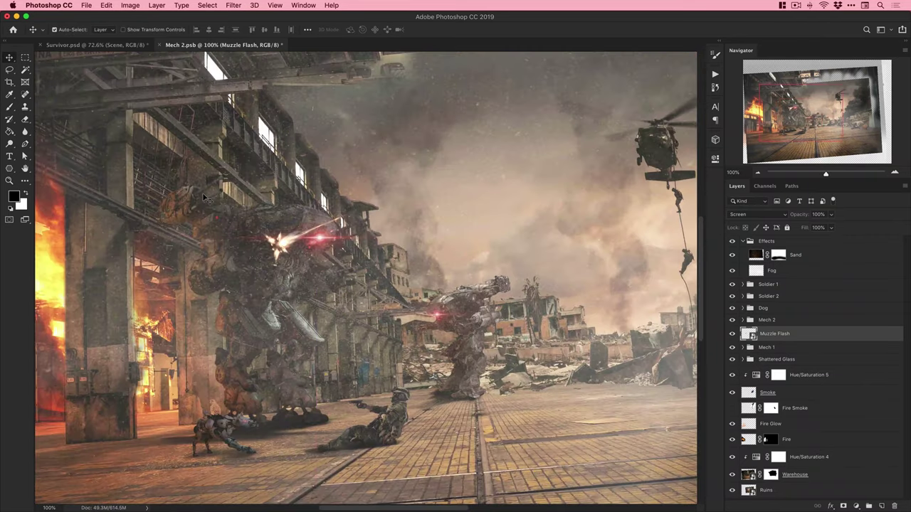
Duplicate the large mech's muzzle flash and move the copy beside the building at its forward gun.
{"action": "key", "text": "super+j"}
{"action": "key", "text": "super+t"}
{"action": "left_click_drag", "start_coordinate": [350, 235], "coordinate": [449, 254]}
{"action": "key", "text": "Return"}
{"action": "key", "text": "super+plus"}
{"action": "key", "text": "super+plus"}
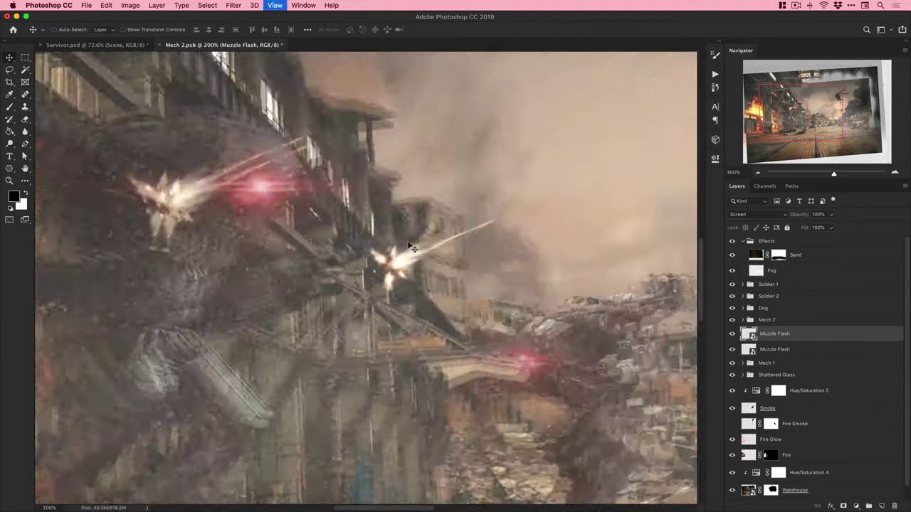
Hide the Effects group, then scale the copied flash to about 11%, rotate it about -13°, and place it ahead of the large mech's forward gun.
{"action": "left_click", "coordinate": [733, 242]}
{"action": "key", "text": "super+t"}
{"action": "left_click_drag", "start_coordinate": [595, 121], "coordinate": [576, 137]}
{"action": "left_click_drag", "start_coordinate": [588, 133], "coordinate": [607, 158]}
{"action": "left_click_drag", "start_coordinate": [408, 252], "coordinate": [444, 225]}
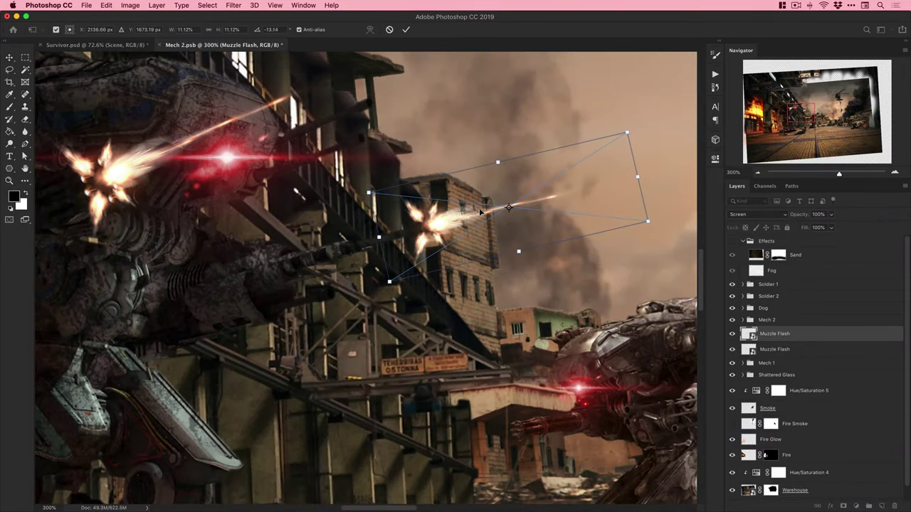
{"action": "key", "text": "Return"}
Duplicate the small flash, flip and shrink it onto the distant mech's gun, and raise its layer above the Mech 2 group.
{"action": "key", "text": "super+minus"}
{"action": "key", "text": "super+minus"}
{"action": "key", "text": "z"}
{"action": "double_click", "coordinate": [457, 301]}
{"action": "key", "text": "v"}
{"action": "key", "text": "super+j"}
{"action": "key", "text": "super+t"}
{"action": "left_click_drag", "start_coordinate": [204, 154], "coordinate": [347, 173]}
{"action": "left_click_drag", "start_coordinate": [411, 155], "coordinate": [410, 231]}
{"action": "left_click_drag", "start_coordinate": [443, 173], "coordinate": [456, 312]}
{"action": "key", "text": "super+plus"}
{"action": "key", "text": "Return"}
{"action": "key", "text": "super+bracketright"}
{"action": "key", "text": "super+t"}
{"action": "key", "text": "Return"}
Duplicate the distant mech's muzzle flash and nudge the copy 30 px down and 60 px right onto its other gun.
{"action": "key", "text": "super+j"}
{"action": "key", "text": "shift+Down"}
{"action": "key", "text": "shift+Down"}
{"action": "key", "text": "shift+Down"}
{"action": "key", "text": "shift+Right"}
{"action": "key", "text": "shift+Right"}
{"action": "key", "text": "shift+Right"}
{"action": "key", "text": "shift+Right"}
{"action": "key", "text": "shift+Right"}
{"action": "key", "text": "shift+Right"}
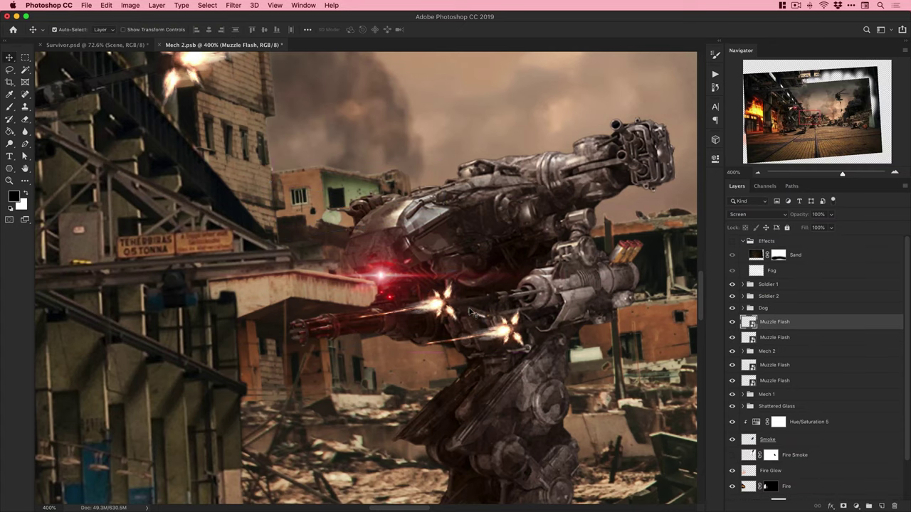
{"action": "key", "text": "ctrl+minus"}
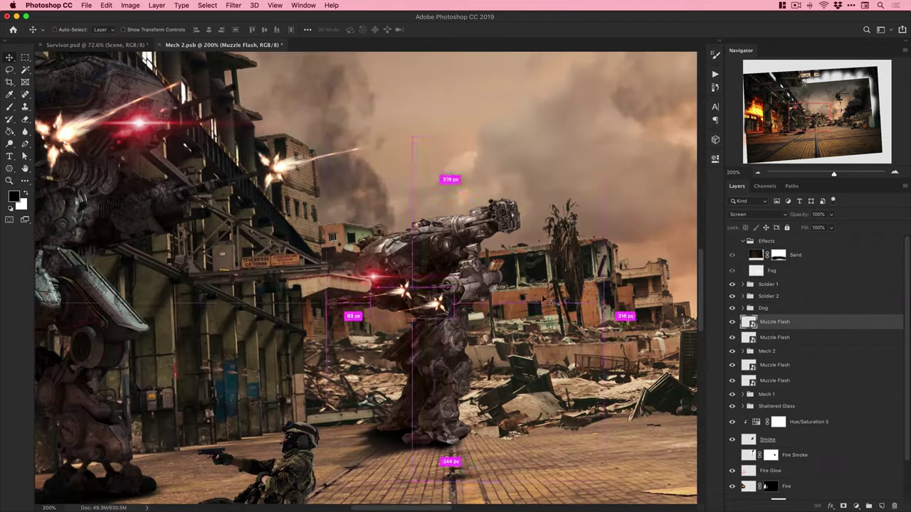
Move the distant mech's two Muzzle Flash layers into the Mech 2 group.
{"action": "left_click", "coordinate": [773, 338], "text": "shift"}
{"action": "left_click", "coordinate": [743, 351]}
{"action": "key", "text": "super+bracketleft"}
{"action": "left_click", "coordinate": [743, 320]}
Move the large mech's two Muzzle Flash layers into the Mech 1 group.
{"action": "left_click", "coordinate": [743, 363]}
{"action": "left_click", "coordinate": [776, 349]}
{"action": "left_click", "coordinate": [778, 333], "text": "shift"}
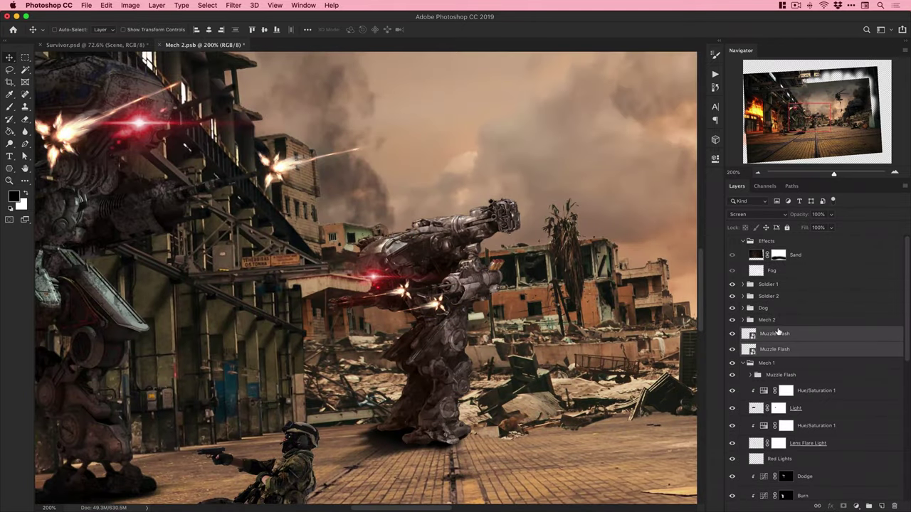
{"action": "key", "text": "super+bracketleft"}
{"action": "left_click", "coordinate": [743, 332]}
Lasso the falling casings in AdobeStock_122366273.jpeg and paste a copy above the Mech 1 group in Mech 2.psb.
{"action": "left_click_drag", "start_coordinate": [321, 210], "coordinate": [361, 200]}
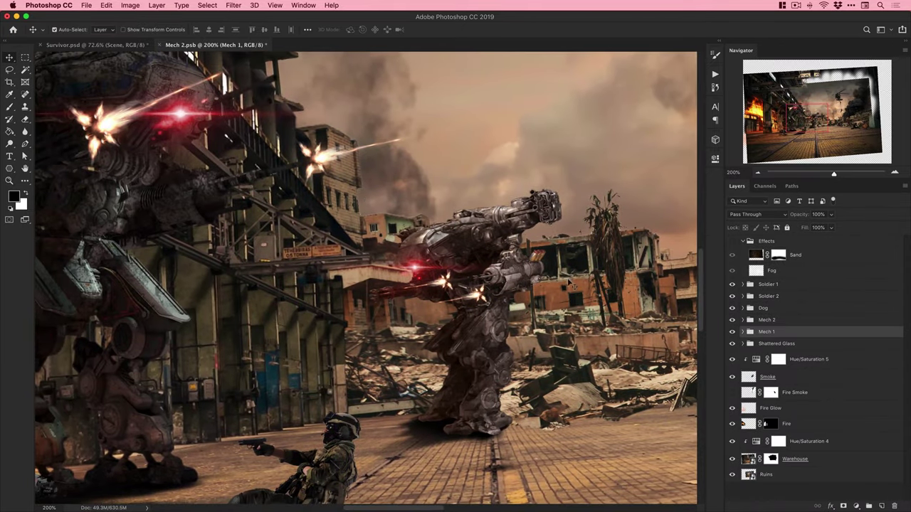
{"action": "scroll", "coordinate": [365, 278], "scroll_direction": "left", "scroll_amount": 5}
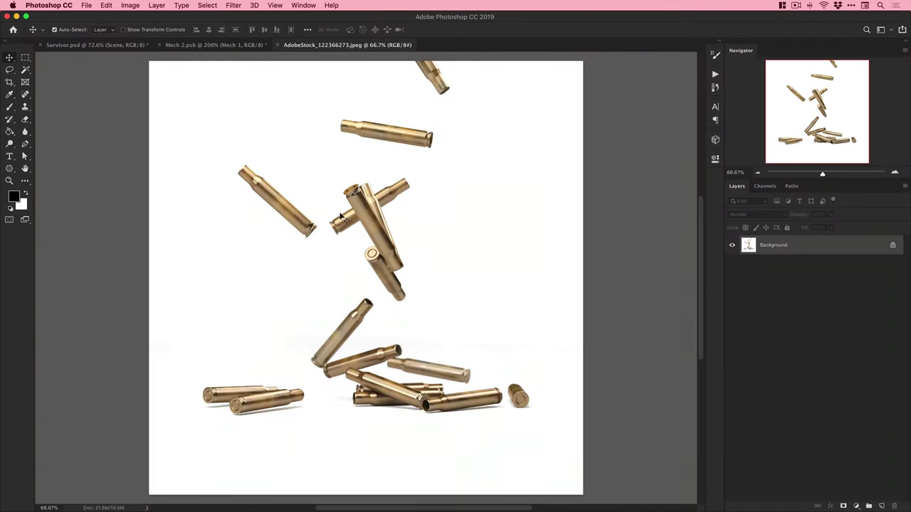
{"action": "key", "text": "l"}
{"action": "left_click_drag", "start_coordinate": [309, 108], "coordinate": [463, 151]}
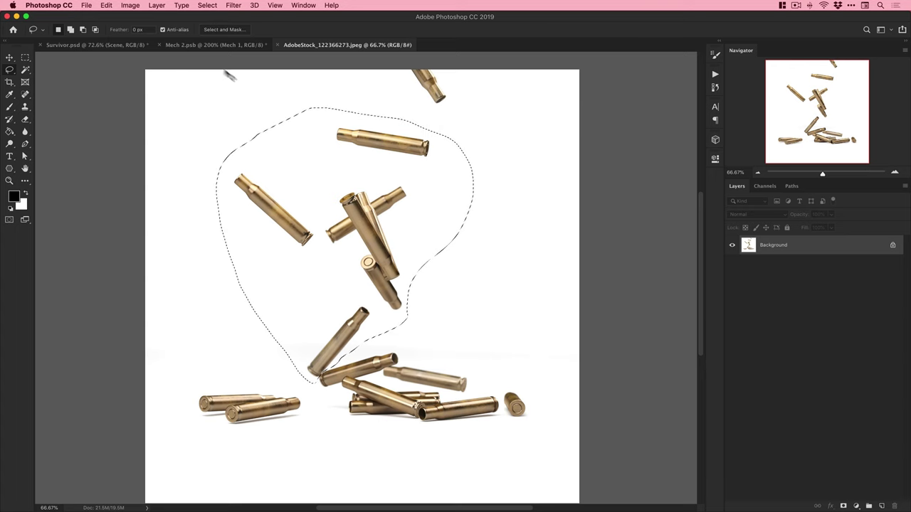
{"action": "key", "text": "ctrl+shift+Tab"}
{"action": "key", "text": "super+v"}
Mask out the white background around the casings, convert the layer to a smart object, and rasterize it.
{"action": "key", "text": "w"}
{"action": "key", "text": "super+minus"}
{"action": "key", "text": "super+minus"}
{"action": "key", "text": "super+minus"}
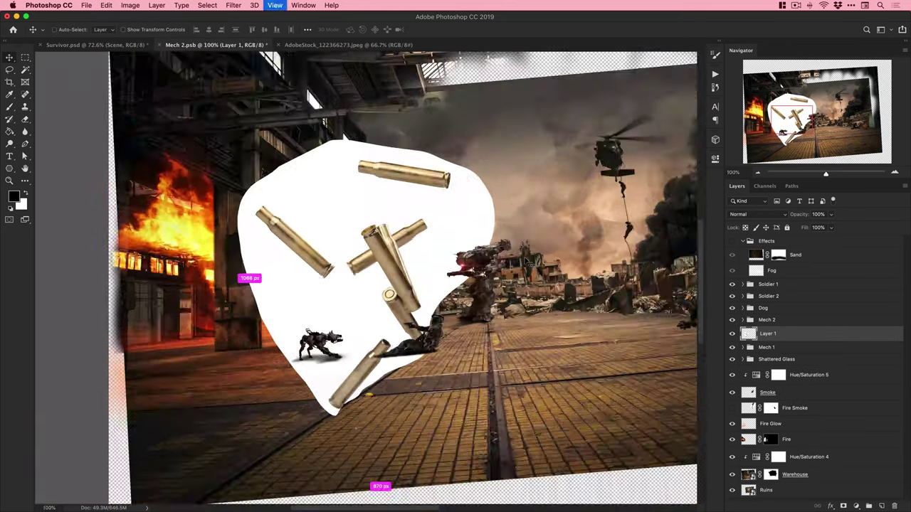
{"action": "left_click", "coordinate": [843, 506], "text": "alt"}
{"action": "right_click", "coordinate": [796, 334]}
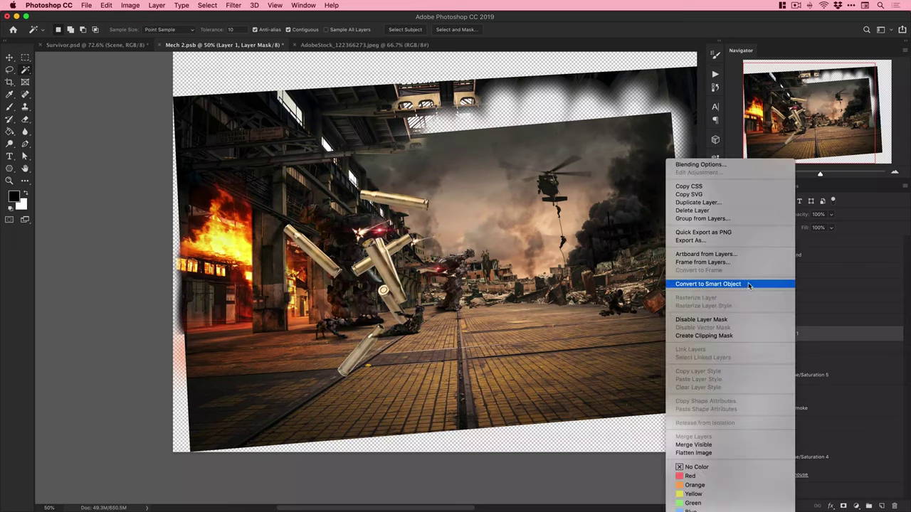
{"action": "left_click", "coordinate": [749, 284]}
{"action": "right_click", "coordinate": [790, 334]}
{"action": "left_click", "coordinate": [798, 332]}
{"action": "right_click", "coordinate": [773, 333]}
{"action": "left_click", "coordinate": [803, 320]}
Scale the cut-out bullet casings down to less than half their size.
{"action": "left_click", "coordinate": [341, 251], "text": "super"}
{"action": "key", "text": "super+t"}
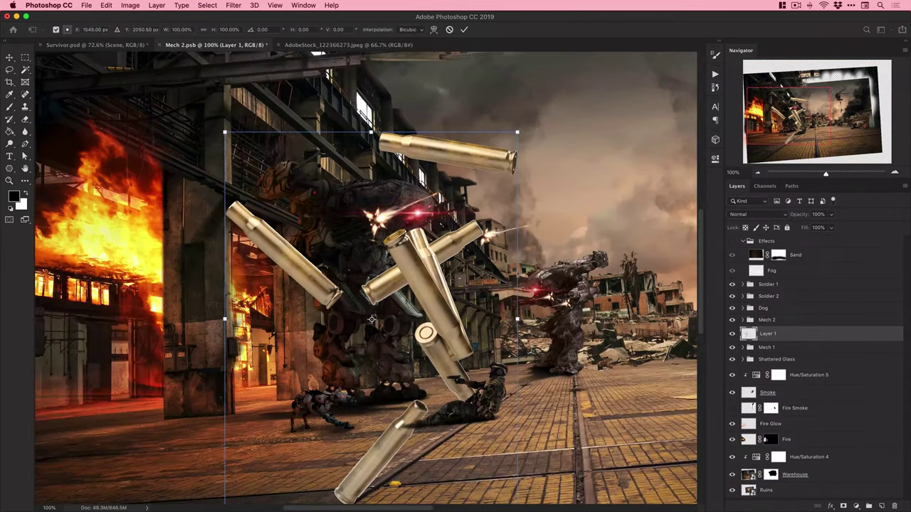
{"action": "left_click_drag", "start_coordinate": [517, 132], "coordinate": [392, 294]}
{"action": "left_click", "coordinate": [372, 278], "text": "super"}
{"action": "key", "text": "Return"}
{"action": "key", "text": "v"}
Position the casings beside the large mech's rotary gun and shrink them to match its scale.
{"action": "left_click_drag", "start_coordinate": [395, 371], "coordinate": [233, 202]}
{"action": "key", "text": "super+t"}
{"action": "left_click_drag", "start_coordinate": [273, 289], "coordinate": [208, 204]}
{"action": "left_click_drag", "start_coordinate": [176, 168], "coordinate": [216, 208]}
{"action": "key", "text": "Return"}
{"action": "key", "text": "super+t"}
{"action": "key", "text": "Return"}
Duplicate the casings into a falling trail of four transformed layers and erase stray casings from the lowest copy.
{"action": "key", "text": "super+j"}
{"action": "key", "text": "super+t"}
{"action": "left_click_drag", "start_coordinate": [172, 166], "coordinate": [207, 269]}
{"action": "key", "text": "Return"}
{"action": "key", "text": "super+alt+t"}
{"action": "left_click_drag", "start_coordinate": [185, 250], "coordinate": [189, 322]}
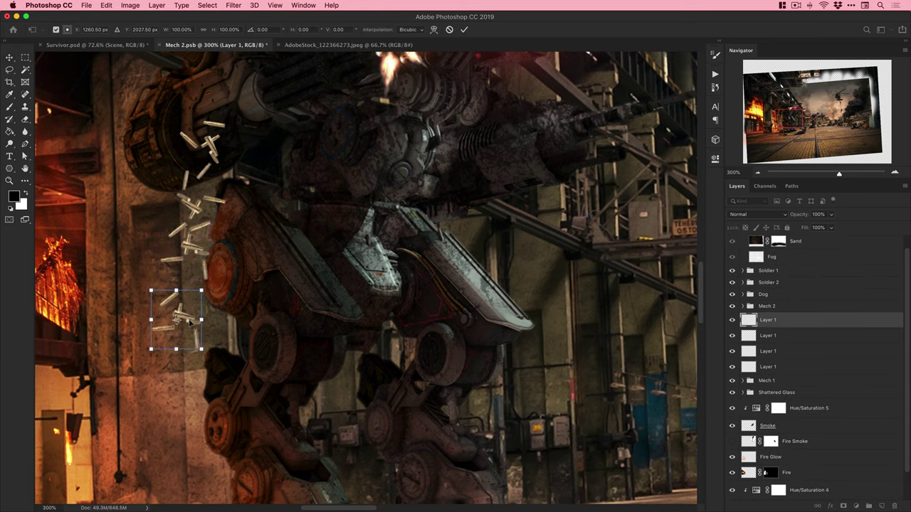
{"action": "key", "text": "Return"}
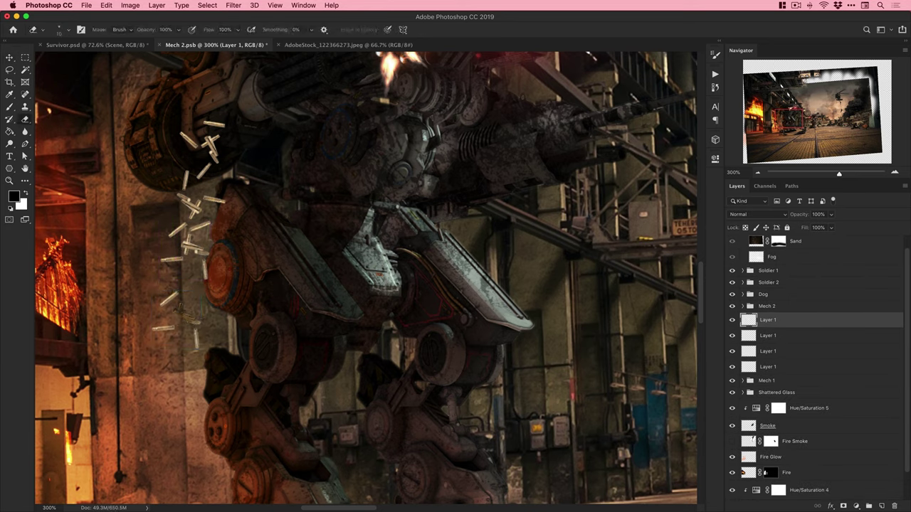
{"action": "key", "text": "v"}
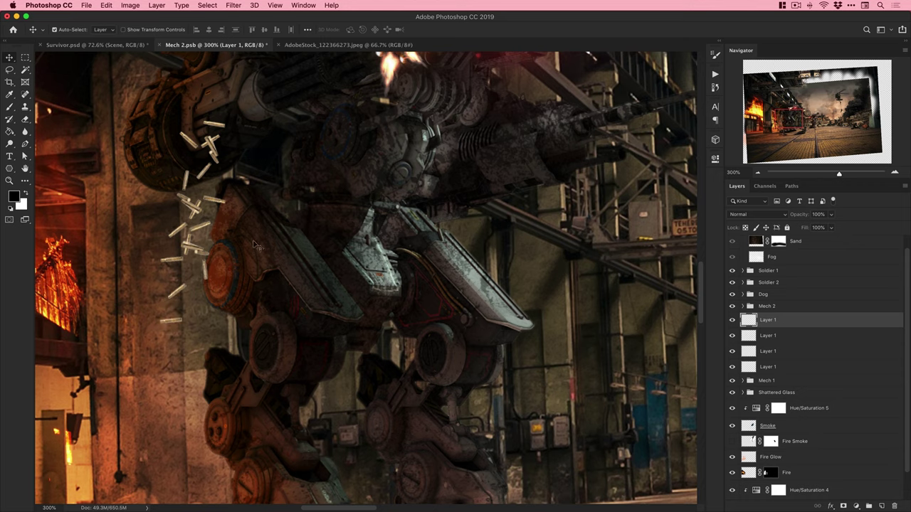
Nudge the casing copies down to even out the trail, merge all casing layers, and convert the result to a smart object.
{"action": "left_click", "coordinate": [771, 368], "text": "shift"}
{"action": "left_click", "coordinate": [771, 352]}
{"action": "left_click", "coordinate": [770, 320], "text": "shift"}
{"action": "key", "text": "shift+Down"}
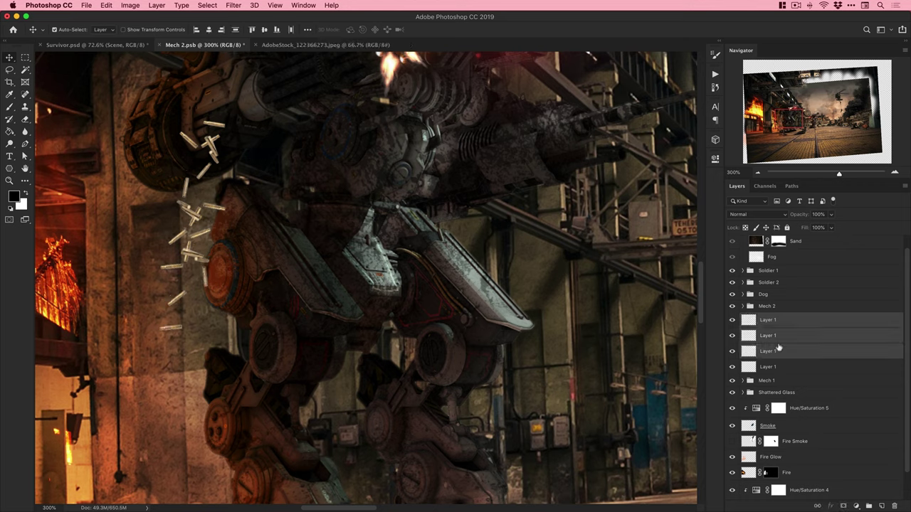
{"action": "key", "text": "super+e"}
{"action": "right_click", "coordinate": [777, 333]}
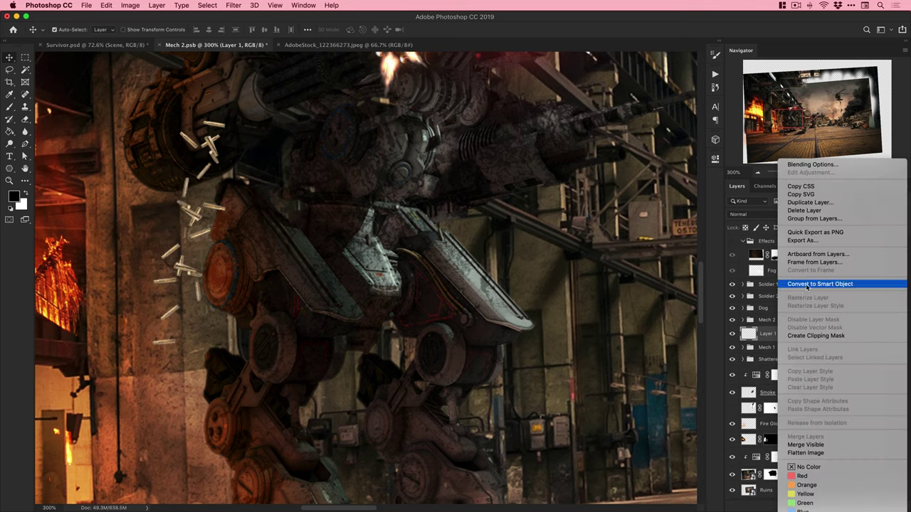
{"action": "left_click", "coordinate": [807, 286]}
Warp the casing trail into a curve with a bend of 20.
{"action": "left_click", "coordinate": [106, 6]}
{"action": "mouse_move", "coordinate": [138, 225]}
{"action": "left_click", "coordinate": [268, 285]}
{"action": "left_click", "coordinate": [181, 30]}
{"action": "left_click", "coordinate": [171, 44]}
{"action": "left_click", "coordinate": [199, 30]}
{"action": "double_click", "coordinate": [235, 30]}
{"action": "type", "text": "20"}
{"action": "key", "text": "Return"}
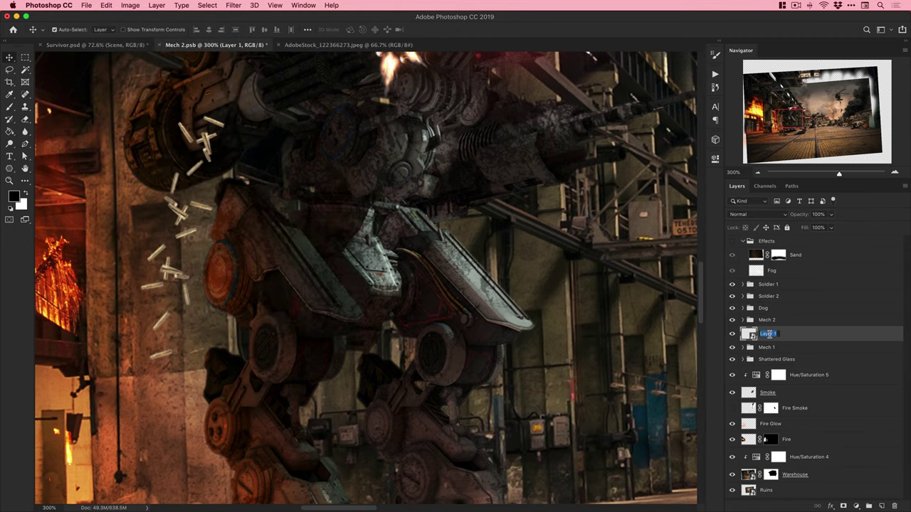
Rename the casing layer Bullet Casings.
{"action": "type", "text": "sings"}
{"action": "key", "text": "Return"}
{"action": "key", "text": "super+1"}
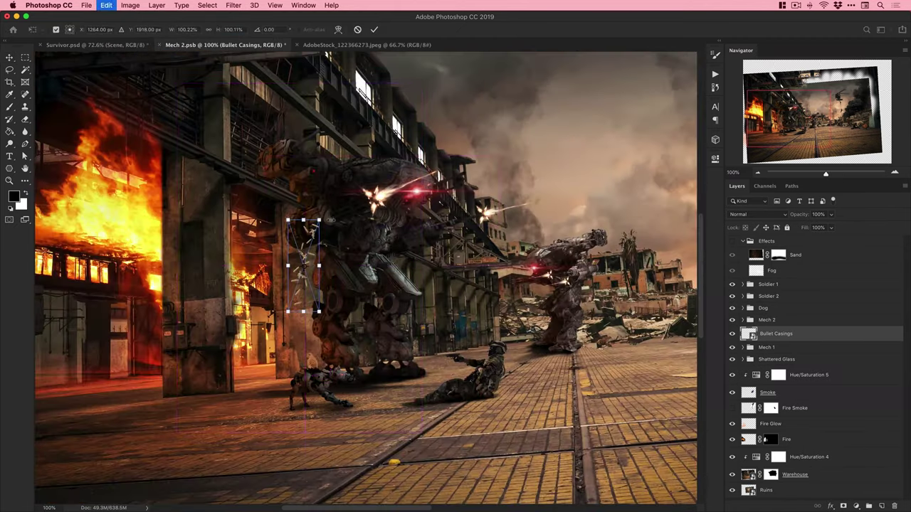
Transform the bullet casings and position them so the trail falls from the large mech's rotary gun.
{"action": "left_click", "coordinate": [306, 259], "text": "super"}
{"action": "left_click", "coordinate": [306, 259], "text": "super"}
{"action": "left_click_drag", "start_coordinate": [346, 199], "coordinate": [323, 181]}
{"action": "key", "text": "super+t"}
{"action": "key", "text": "Return"}
{"action": "key", "text": "super+1"}
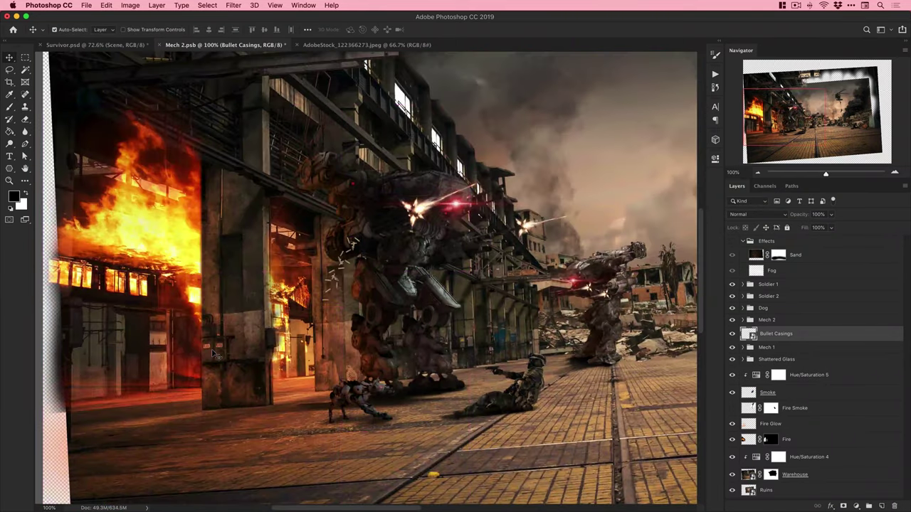
Set the Bullet Casings opacity to 80% and apply a Motion Blur with angle 59° and distance 4 pixels.
{"action": "left_click", "coordinate": [233, 5]}
{"action": "mouse_move", "coordinate": [250, 118]}
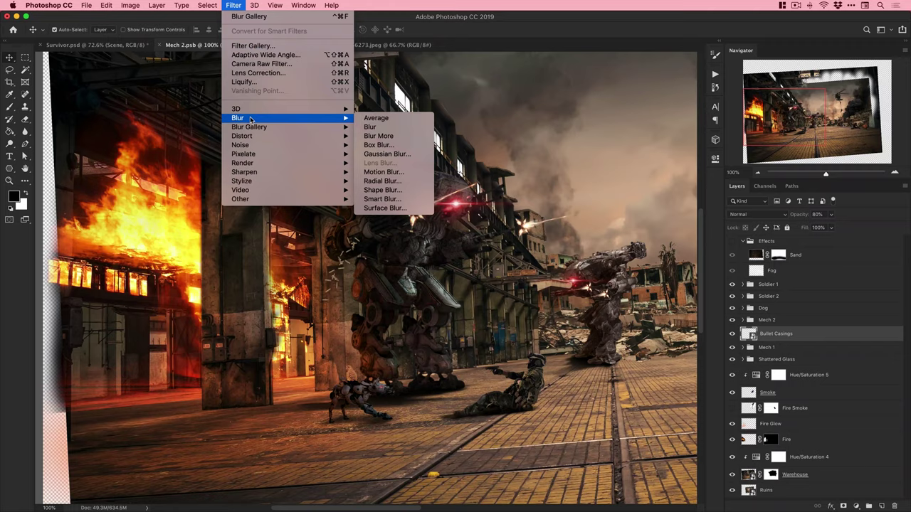
{"action": "left_click", "coordinate": [375, 173]}
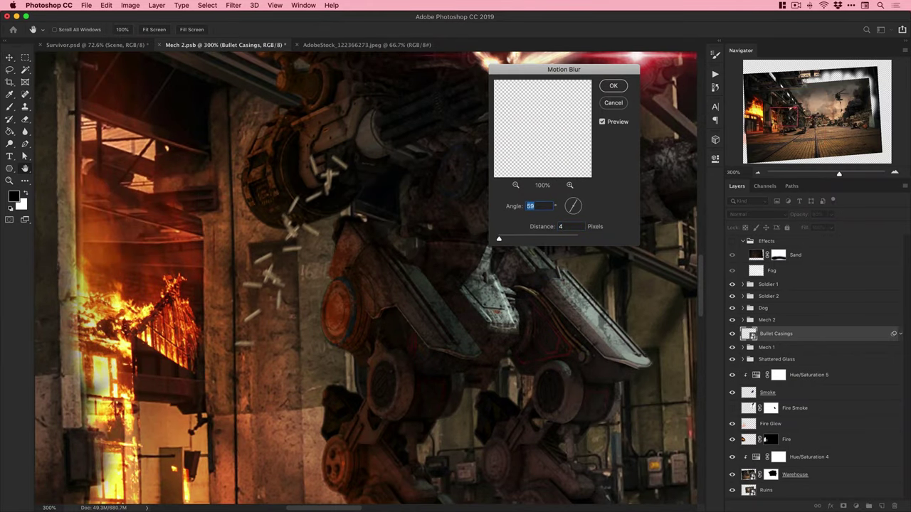
{"action": "key", "text": "Return"}
Move the Bullet Casings layer into the Mech 1 group and collapse the group.
{"action": "left_click_drag", "start_coordinate": [776, 334], "coordinate": [769, 371]}
{"action": "left_click", "coordinate": [743, 332]}
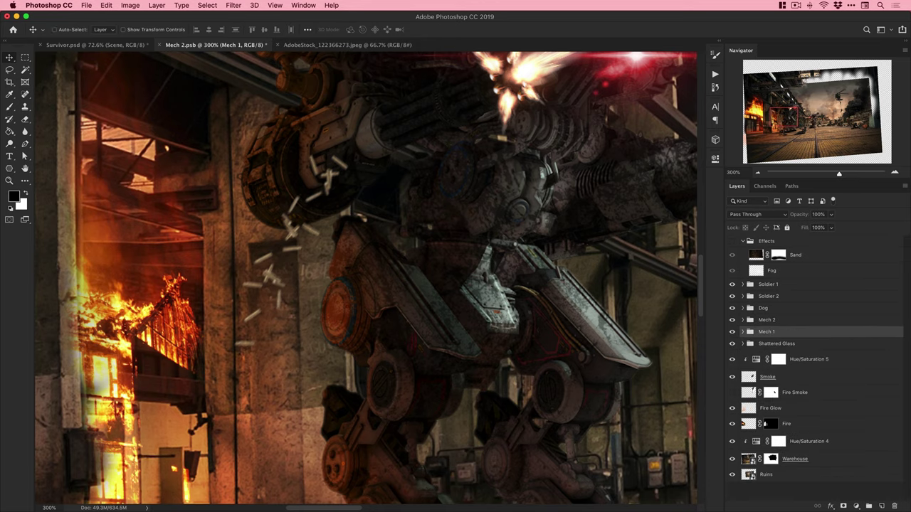
{"action": "key", "text": "super+0"}
{"action": "key", "text": "super+1"}
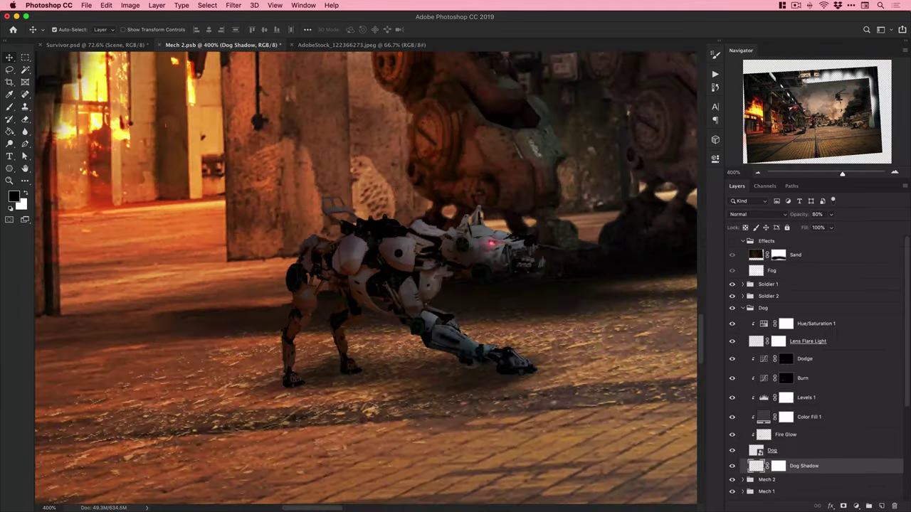
Squash the Dog Shadow layer vertically to about 64% of its height and collapse the Dog group.
{"action": "key", "text": "super+t"}
{"action": "left_click_drag", "start_coordinate": [425, 333], "coordinate": [425, 349]}
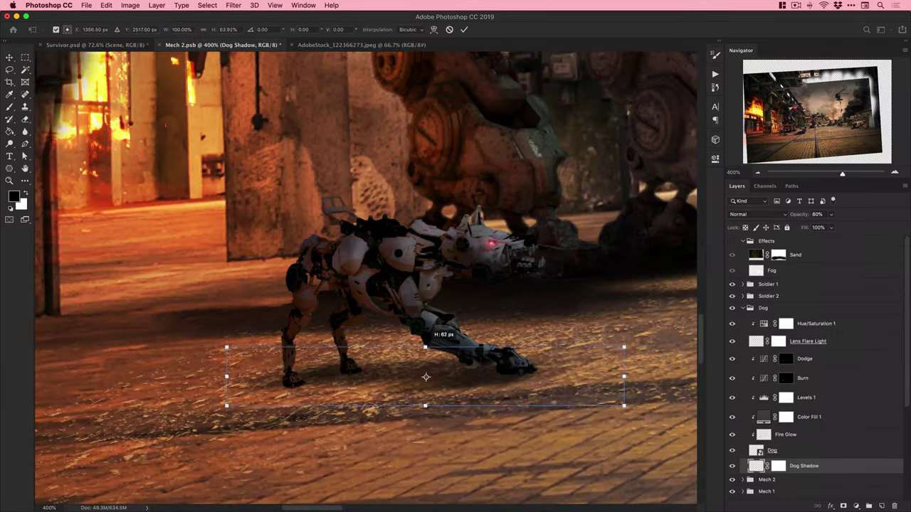
{"action": "key", "text": "Return"}
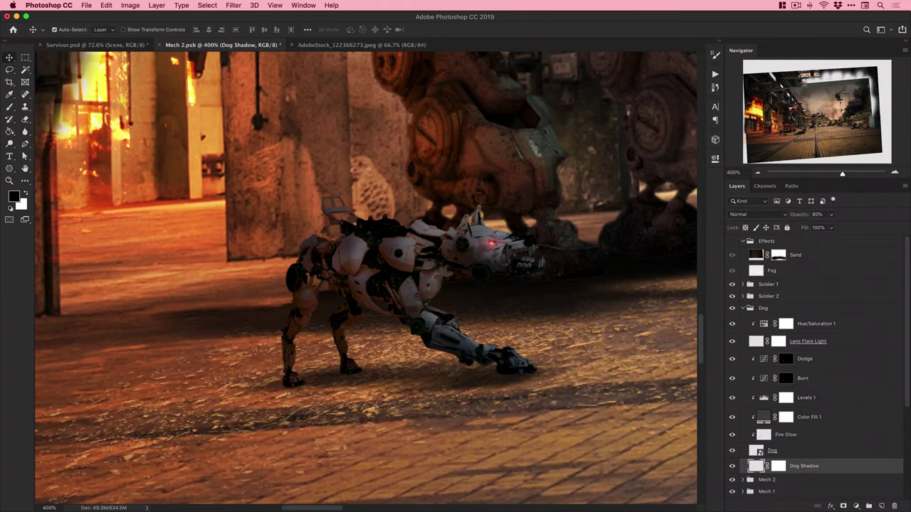
{"action": "scroll", "coordinate": [488, 270], "scroll_direction": "right", "scroll_amount": 10}
{"action": "left_click", "coordinate": [743, 308]}
Narrow the Shadow layer in the Soldier 1 group to about 91% width and set its opacity to 70%.
{"action": "left_click", "coordinate": [733, 285]}
{"action": "left_click", "coordinate": [732, 285]}
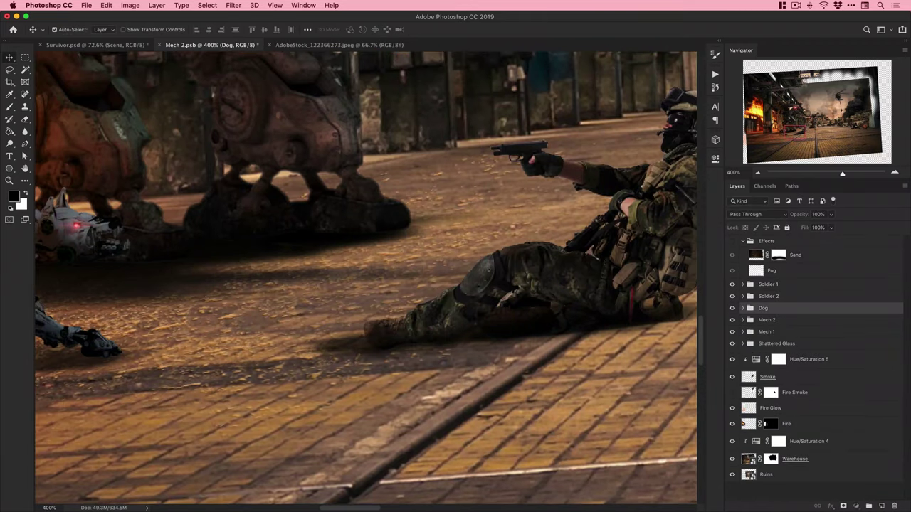
{"action": "left_click", "coordinate": [743, 285]}
{"action": "left_click", "coordinate": [798, 384]}
{"action": "left_click", "coordinate": [732, 384]}
{"action": "left_click", "coordinate": [732, 384]}
{"action": "key", "text": "super+t"}
{"action": "left_click_drag", "start_coordinate": [262, 333], "coordinate": [294, 329]}
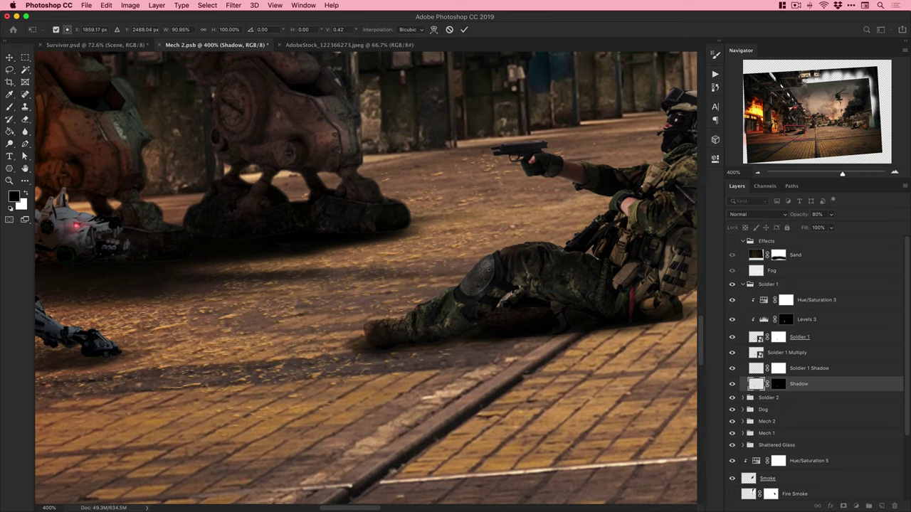
{"action": "key", "text": "Return"}
{"action": "key", "text": "ctrl+minus"}
{"action": "key", "text": "ctrl+minus"}
{"action": "key", "text": "ctrl+minus"}
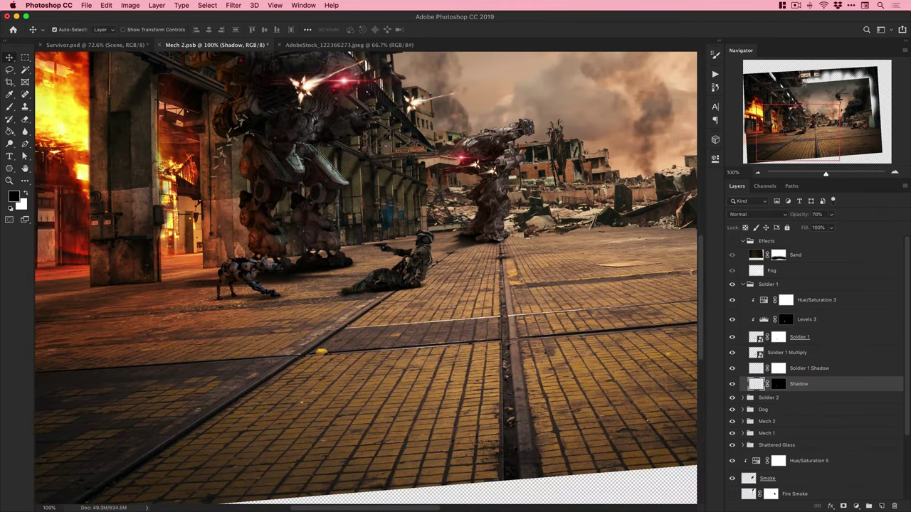
Find which background layer holds the dark post beneath the rusty crate and open the Warehouse smart object.
{"action": "left_click", "coordinate": [742, 284]}
{"action": "left_click_drag", "start_coordinate": [569, 278], "coordinate": [149, 282]}
{"action": "key", "text": "super+plus"}
{"action": "key", "text": "super+plus"}
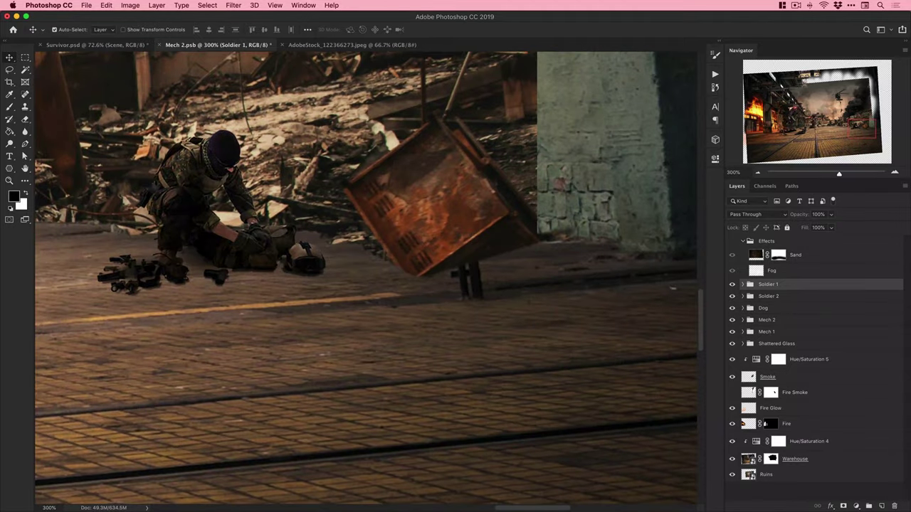
{"action": "left_click", "coordinate": [742, 241]}
{"action": "left_click", "coordinate": [766, 444]}
{"action": "left_click", "coordinate": [731, 427]}
{"action": "left_click", "coordinate": [732, 428]}
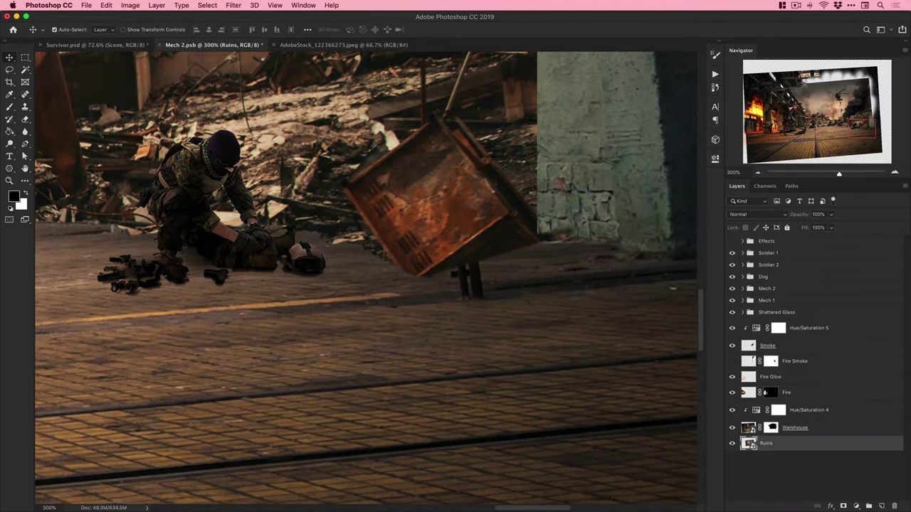
{"action": "left_click", "coordinate": [732, 443], "text": "alt"}
{"action": "left_click", "coordinate": [732, 443], "text": "alt"}
{"action": "double_click", "coordinate": [748, 428]}
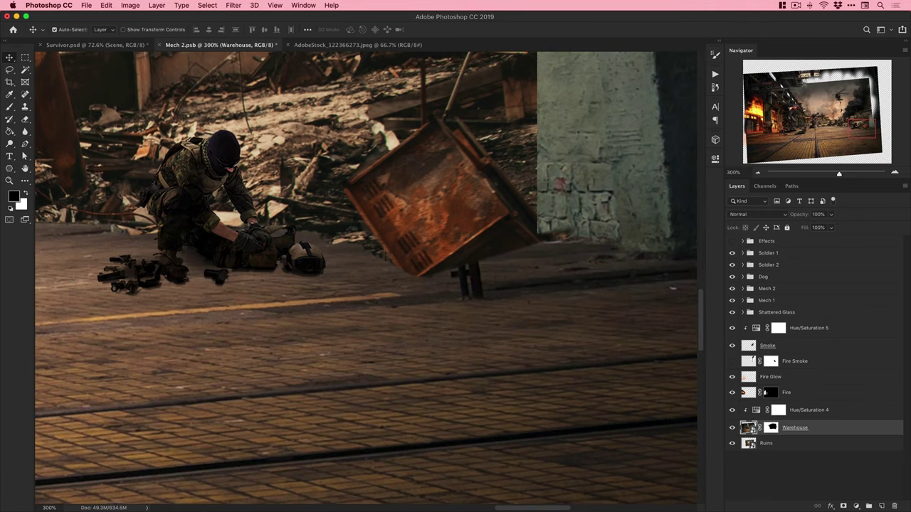
Lasso the dark post standing on the warehouse floor, remove it with a Content-Aware fill, and deselect.
{"action": "key", "text": "z"}
{"action": "left_click", "coordinate": [616, 359]}
{"action": "left_click", "coordinate": [616, 359]}
{"action": "left_click", "coordinate": [616, 360]}
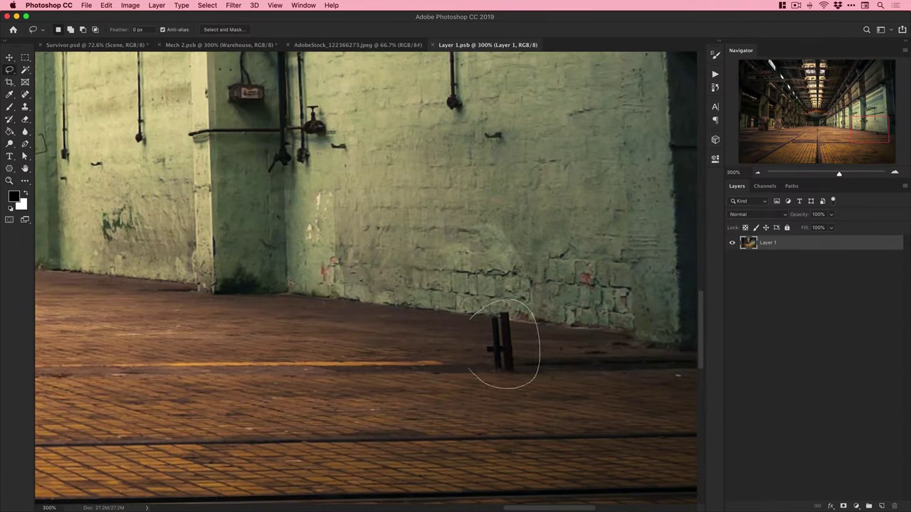
{"action": "left_click_drag", "start_coordinate": [469, 370], "coordinate": [466, 355]}
{"action": "left_click", "coordinate": [106, 5]}
{"action": "left_click", "coordinate": [128, 152]}
{"action": "left_click", "coordinate": [456, 235]}
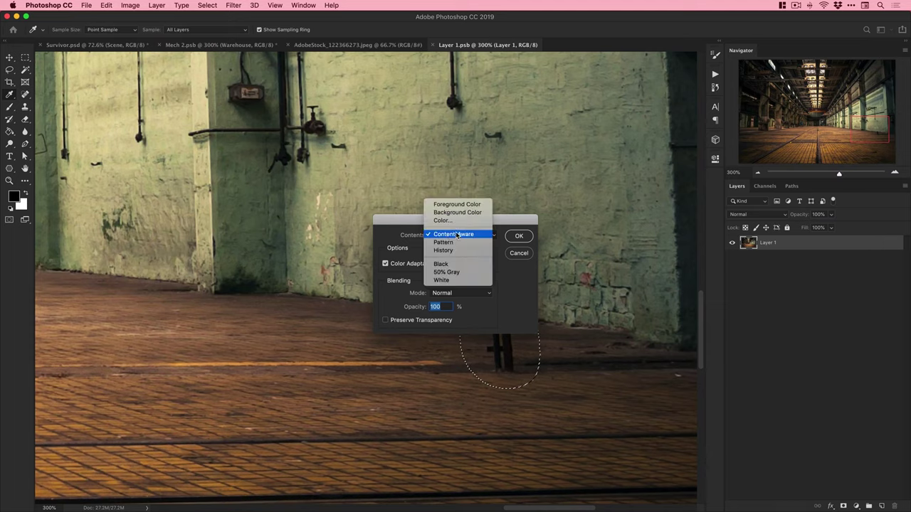
{"action": "left_click", "coordinate": [456, 234]}
{"action": "left_click", "coordinate": [519, 235]}
{"action": "key", "text": "super+d"}
{"action": "key", "text": "v"}
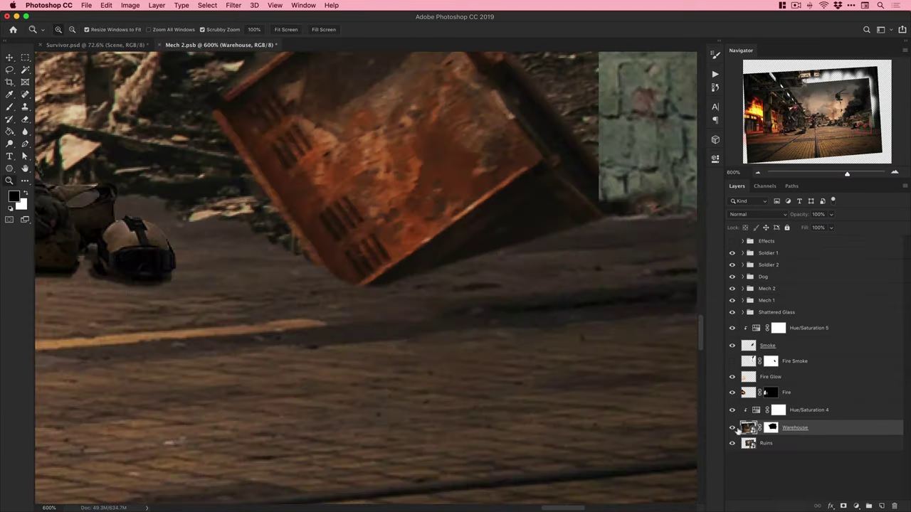
Compare the Warehouse layer on and off, then paint its layer mask to clean up the edge along the rusty crate's base.
{"action": "left_click", "coordinate": [733, 428]}
{"action": "left_click", "coordinate": [733, 428]}
{"action": "left_click", "coordinate": [771, 428]}
{"action": "key", "text": "b"}
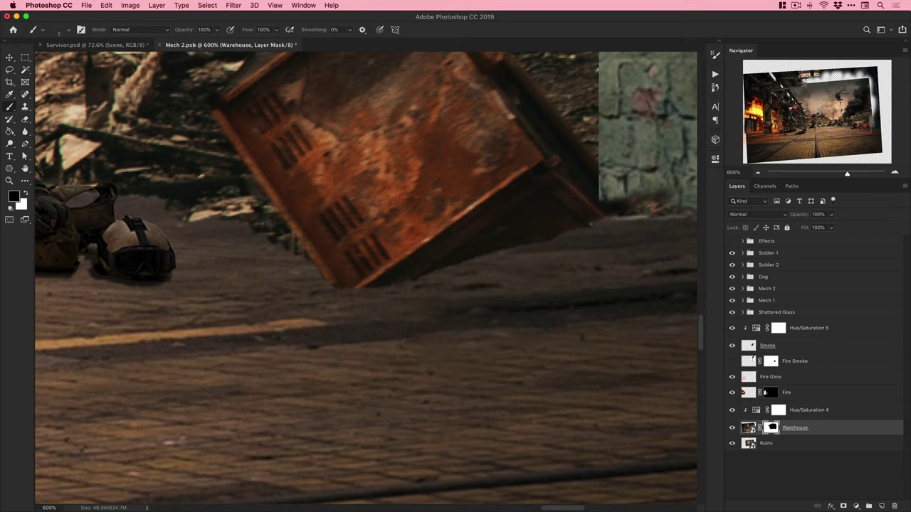
{"action": "mouse_move", "coordinate": [602, 190]}
{"action": "left_mouse_down"}
{"action": "mouse_move", "coordinate": [496, 255]}
{"action": "mouse_move", "coordinate": [488, 287]}
{"action": "mouse_move", "coordinate": [510, 324]}
{"action": "mouse_move", "coordinate": [550, 353]}
{"action": "left_mouse_up"}
{"action": "key", "text": "r"}
{"action": "key", "text": "x"}
{"action": "key", "text": "bracketleft"}
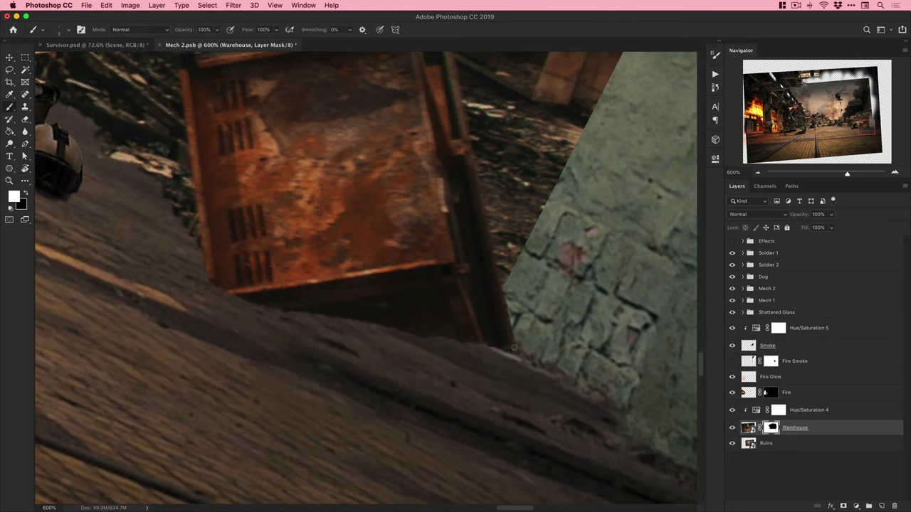
Straighten the rotated canvas, fit the whole scene in view and save Mech 2.psb.
{"action": "key", "text": "r"}
{"action": "left_click", "coordinate": [154, 30]}
{"action": "key", "text": "v"}
{"action": "key", "text": "super+minus"}
{"action": "key", "text": "super+minus"}
{"action": "key", "text": "super+minus"}
{"action": "key", "text": "super+minus"}
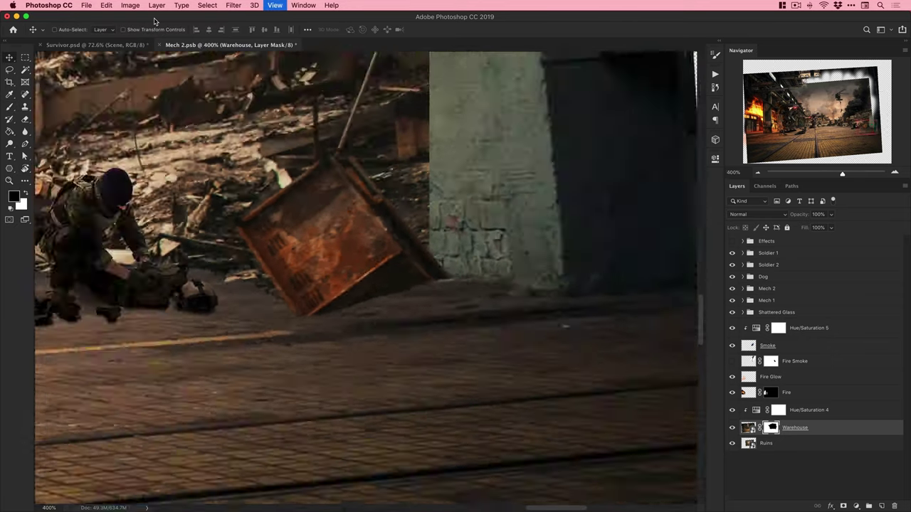
{"action": "key", "text": "super+0"}
{"action": "key", "text": "super+s"}
Open AdobeStock_129087406.jpeg from the Images folder, lasso the left-hand fiery explosion and copy it.
{"action": "key", "text": "super+Tab"}
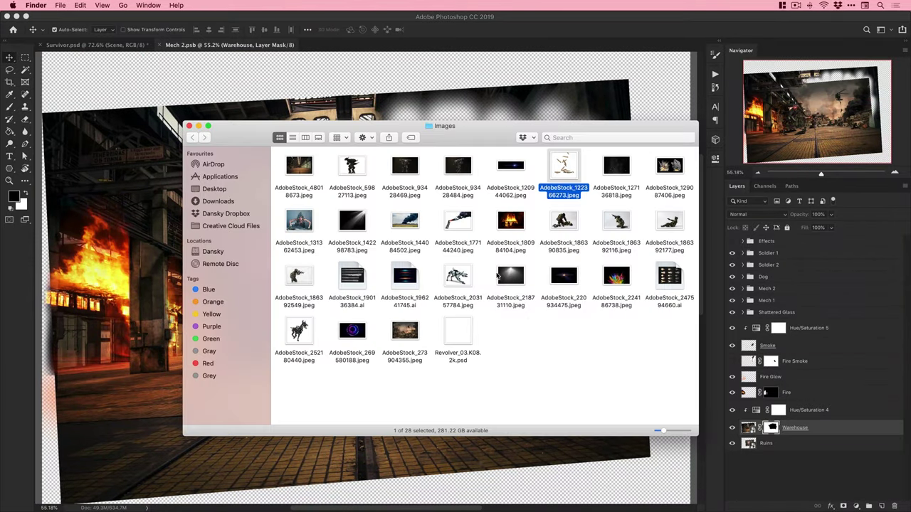
{"action": "double_click", "coordinate": [669, 166]}
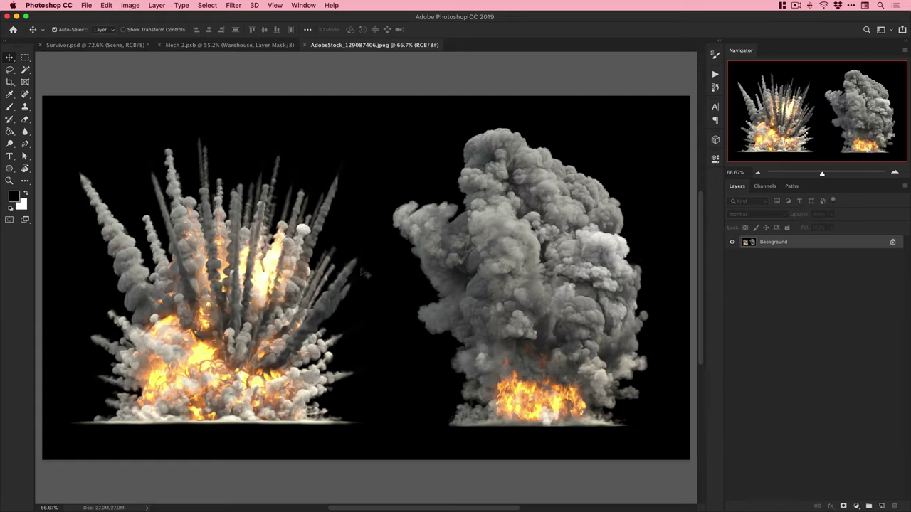
{"action": "key", "text": "l"}
{"action": "mouse_move", "coordinate": [79, 140]}
{"action": "left_mouse_down"}
{"action": "mouse_move", "coordinate": [376, 244]}
{"action": "mouse_move", "coordinate": [102, 458]}
{"action": "mouse_move", "coordinate": [74, 153]}
{"action": "left_mouse_up"}
{"action": "key", "text": "super+c"}
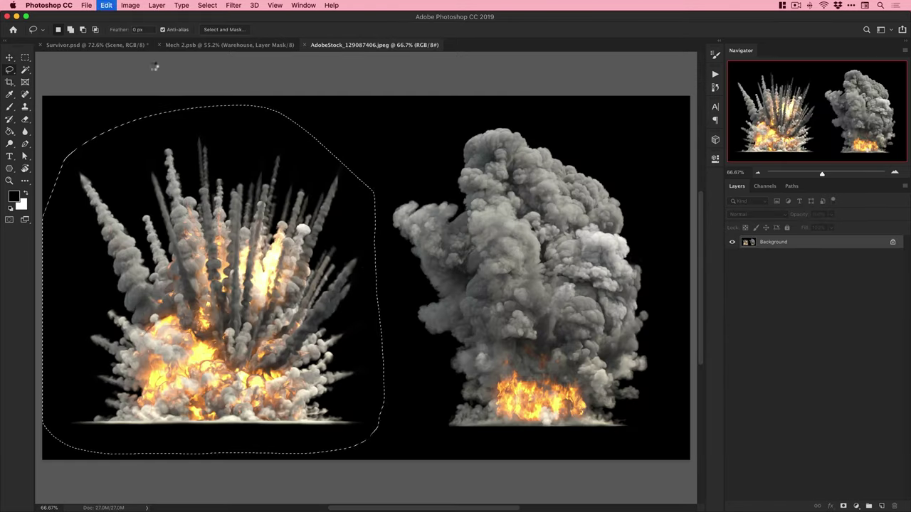
Close the explosion image and paste the copied explosion into Mech 2.psb directly above the Hue/Saturation 4 layer.
{"action": "key", "text": "super+w"}
{"action": "key", "text": "v"}
{"action": "left_click", "coordinate": [809, 409]}
{"action": "key", "text": "super+v"}
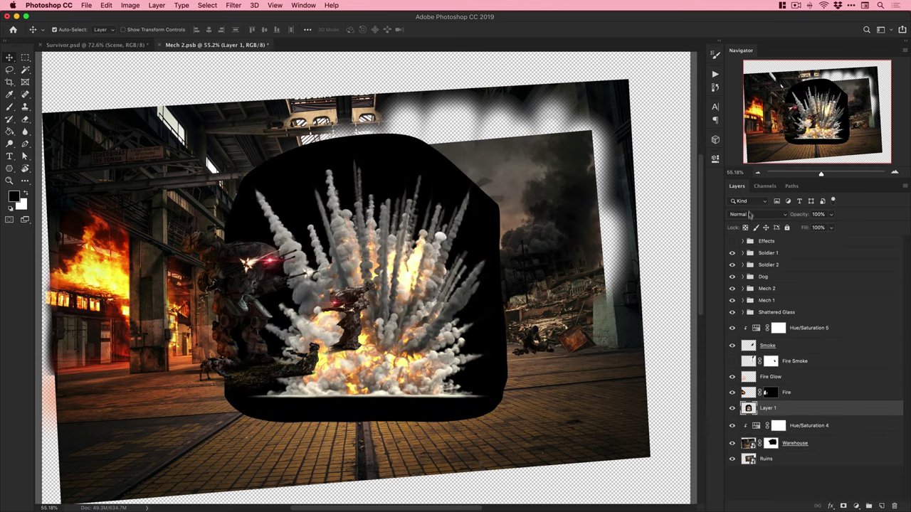
Blend the pasted explosion in Screen mode and scale it down to sit behind the small mech.
{"action": "left_click", "coordinate": [758, 214]}
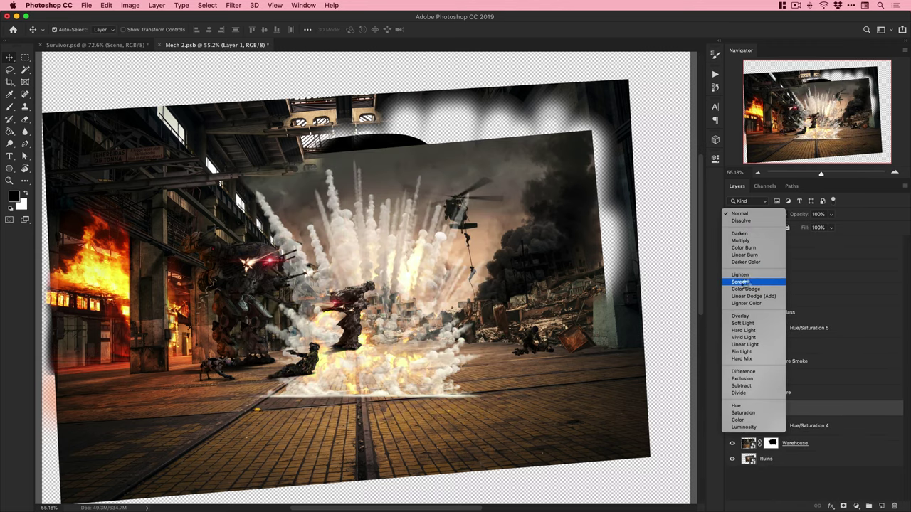
{"action": "left_click", "coordinate": [740, 275]}
{"action": "key", "text": "super+t"}
{"action": "left_click_drag", "start_coordinate": [533, 138], "coordinate": [456, 225]}
{"action": "key", "text": "Return"}
{"action": "key", "text": "super+1"}
{"action": "left_click", "coordinate": [744, 214]}
{"action": "left_click", "coordinate": [740, 222]}
Rename the explosion layer Explosion, shrink it slightly more and save the document.
{"action": "double_click", "coordinate": [768, 408]}
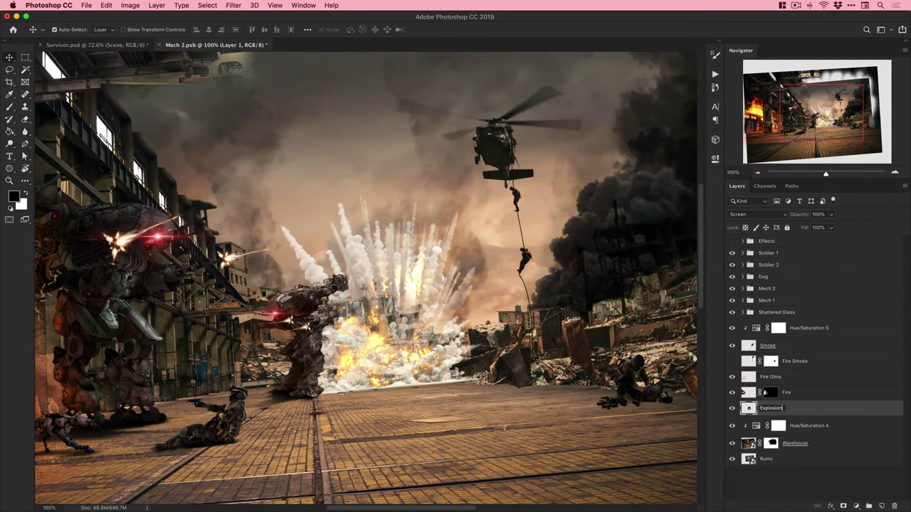
{"action": "key", "text": "Return"}
{"action": "key", "text": "super+t"}
{"action": "left_click_drag", "start_coordinate": [502, 168], "coordinate": [475, 197]}
{"action": "key", "text": "Return"}
{"action": "key", "text": "super+s"}
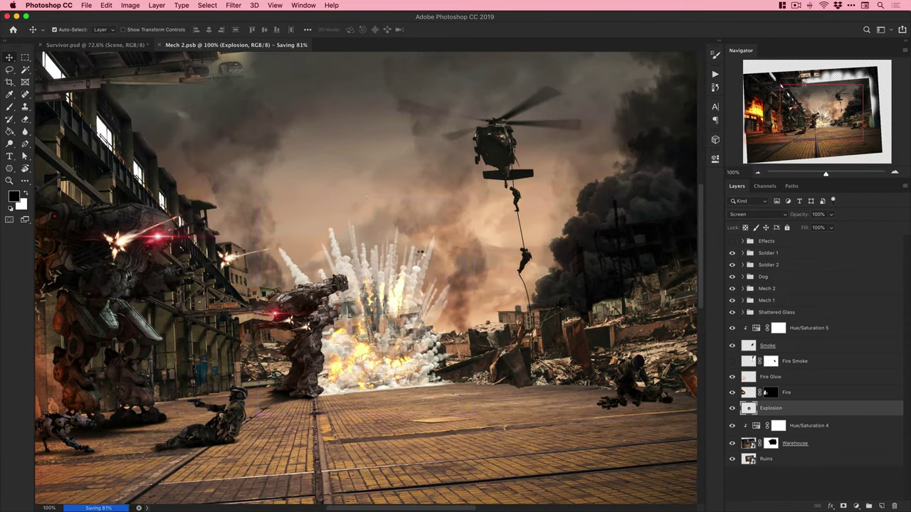
Open AdobeStock_144056257.jpeg and AdobeStock_269580188.jpeg together from the Images folder in Photoshop.
{"action": "key", "text": "super+Tab"}
{"action": "left_click", "coordinate": [352, 332]}
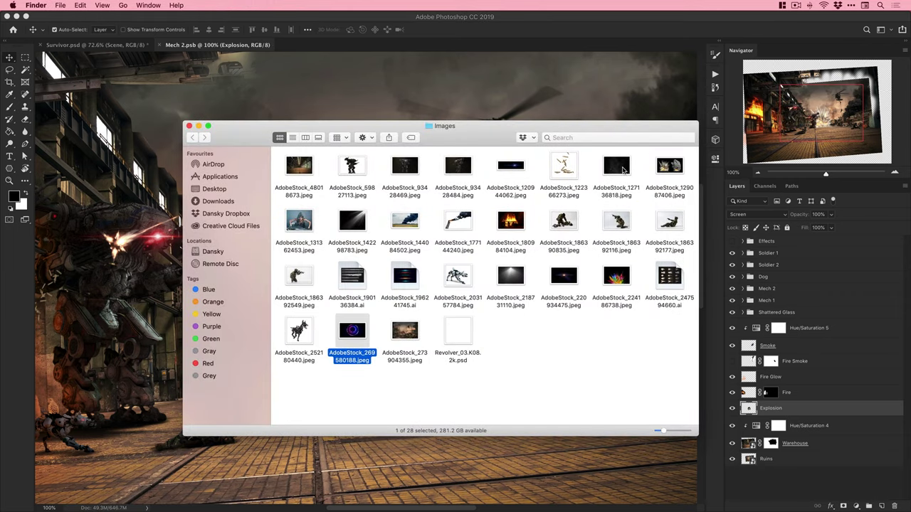
{"action": "left_click", "coordinate": [616, 167]}
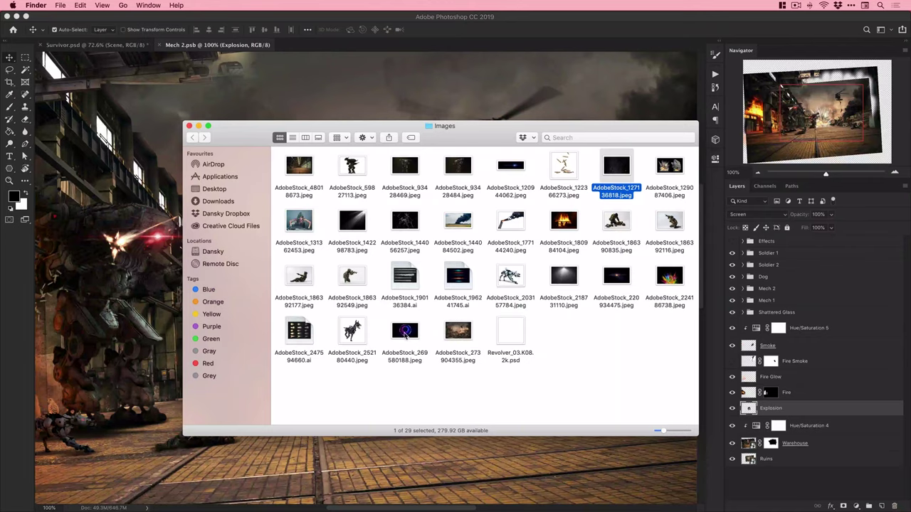
{"action": "left_click", "coordinate": [412, 224]}
{"action": "left_click", "coordinate": [405, 331], "text": "super"}
{"action": "left_click_drag", "start_coordinate": [405, 331], "coordinate": [544, 476]}
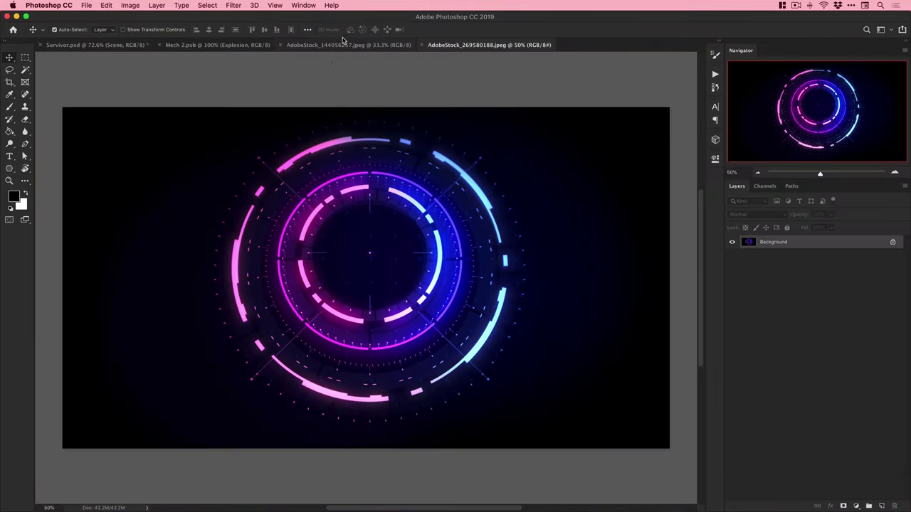
In the survivor's Layer 0.psb document, rename Layer 1 as Arm Fill and Layer 0 as Survivor.
{"action": "key", "text": "ctrl+shift+Tab"}
{"action": "key", "text": "ctrl+shift+Tab"}
{"action": "key", "text": "ctrl+shift+Tab"}
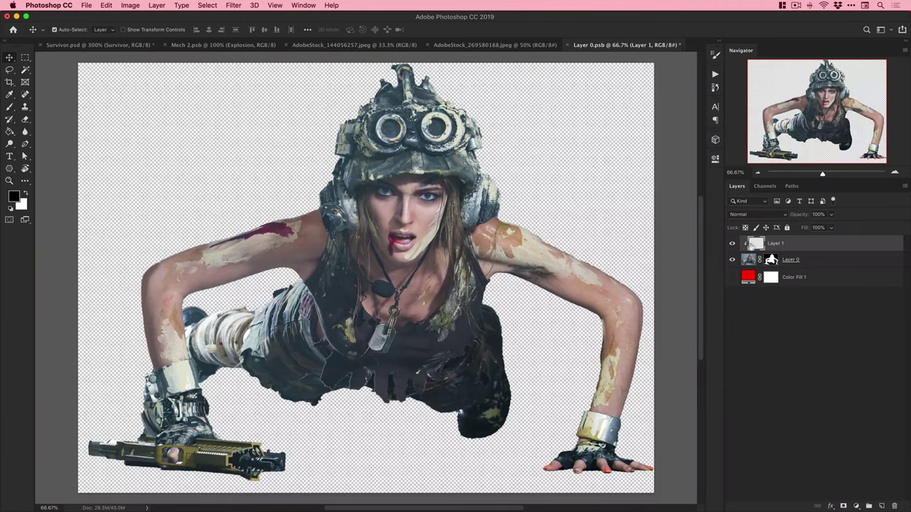
{"action": "type", "text": "Arm Fill"}
{"action": "key", "text": "Return"}
{"action": "double_click", "coordinate": [788, 260]}
{"action": "type", "text": "Survivor"}
{"action": "key", "text": "Return"}
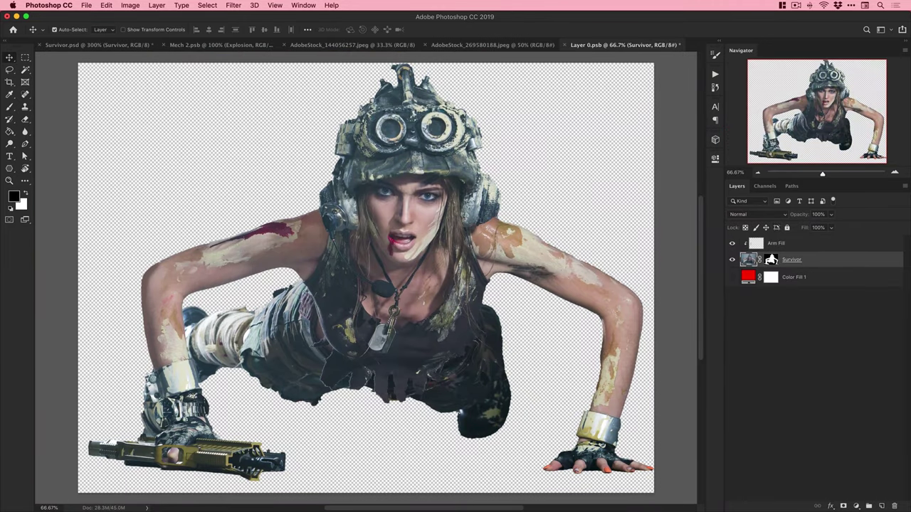
Paste the cracked glass image above Arm Fill and name its layer Cracked Glass.
{"action": "key", "text": "super+v"}
{"action": "key", "text": "super+v"}
{"action": "double_click", "coordinate": [767, 243]}
{"action": "type", "text": "Cracked Glass"}
{"action": "key", "text": "Return"}
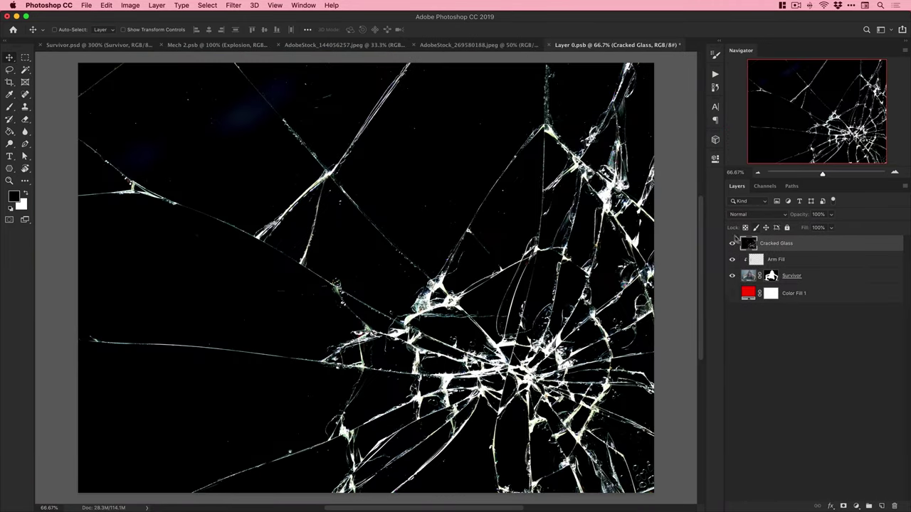
Set Cracked Glass to Screen blending, then scale it down and fit it over the left lens of the survivor's goggles.
{"action": "left_click", "coordinate": [757, 215]}
{"action": "left_click", "coordinate": [740, 281]}
{"action": "key", "text": "super+t"}
{"action": "key", "text": "super+minus"}
{"action": "key", "text": "super+minus"}
{"action": "key", "text": "super+minus"}
{"action": "left_click_drag", "start_coordinate": [258, 198], "coordinate": [420, 306]}
{"action": "left_click_drag", "start_coordinate": [427, 319], "coordinate": [366, 222]}
{"action": "key", "text": "super+plus"}
{"action": "key", "text": "super+plus"}
{"action": "key", "text": "super+plus"}
{"action": "key", "text": "super+plus"}
{"action": "mouse_move", "coordinate": [426, 205]}
{"action": "left_mouse_down"}
{"action": "mouse_move", "coordinate": [385, 188]}
{"action": "mouse_move", "coordinate": [397, 193]}
{"action": "mouse_move", "coordinate": [365, 202]}
{"action": "mouse_move", "coordinate": [334, 168]}
{"action": "mouse_move", "coordinate": [346, 222]}
{"action": "mouse_move", "coordinate": [349, 176]}
{"action": "left_mouse_up"}
{"action": "key", "text": "Return"}
{"action": "left_click", "coordinate": [368, 155], "text": "super"}
{"action": "left_click", "coordinate": [368, 155], "text": "super"}
{"action": "key", "text": "super+t"}
{"action": "key", "text": "Return"}
Add a black layer mask to Cracked Glass and reveal the cracks only inside the left goggle lens with a soft white brush.
{"action": "key", "text": "b"}
{"action": "left_click", "coordinate": [844, 506], "text": "alt"}
{"action": "key", "text": "bracketright"}
{"action": "key", "text": "bracketright"}
{"action": "key", "text": "bracketright"}
{"action": "key", "text": "bracketright"}
{"action": "key", "text": "bracketright"}
{"action": "key", "text": "bracketright"}
{"action": "key", "text": "bracketright"}
{"action": "key", "text": "bracketright"}
{"action": "key", "text": "bracketright"}
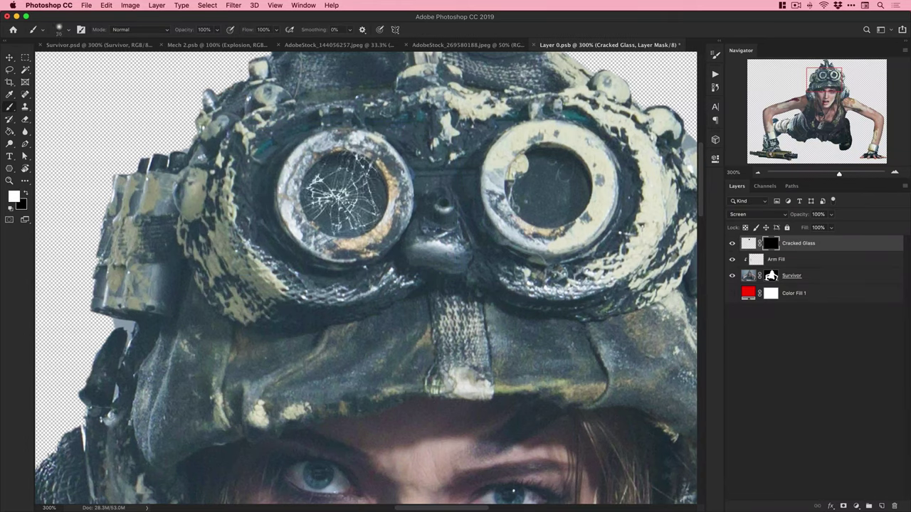
Set the Cracked Glass layer's opacity to 70%.
{"action": "key", "text": "v"}
{"action": "left_click", "coordinate": [799, 248]}
{"action": "key", "text": "8"}
{"action": "key", "text": "super+1"}
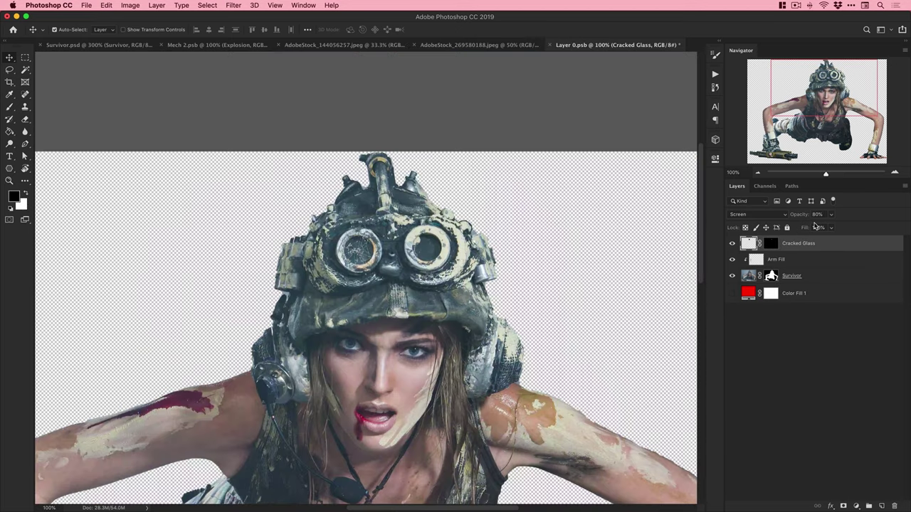
{"action": "key", "text": "super+equal"}
{"action": "key", "text": "super+equal"}
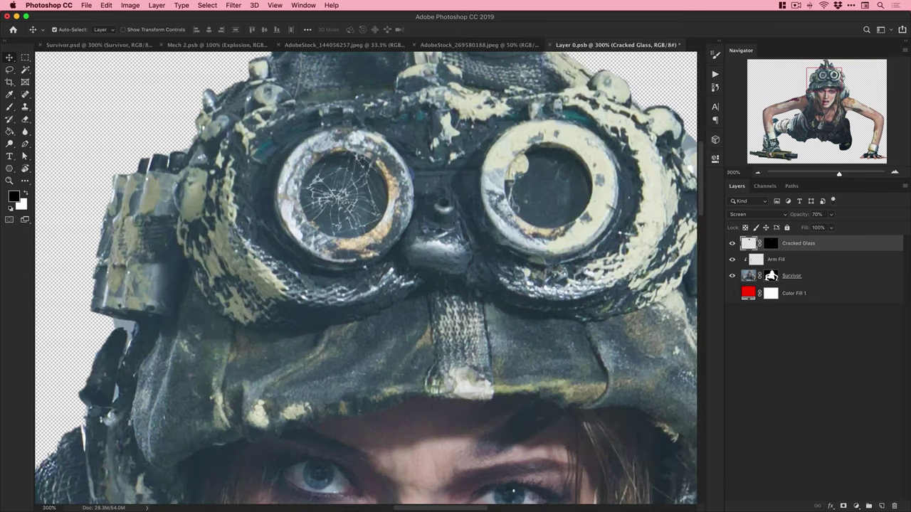
Create a new layer beneath Cracked Glass and brush soft white over the cracked left lens.
{"action": "left_click", "coordinate": [880, 505], "text": "super"}
{"action": "key", "text": "b"}
{"action": "left_click_drag", "start_coordinate": [328, 195], "coordinate": [343, 196]}
{"action": "key", "text": "super+z"}
{"action": "key", "text": "bracketright"}
{"action": "key", "text": "bracketright"}
{"action": "key", "text": "bracketright"}
{"action": "key", "text": "bracketright"}
{"action": "left_click", "coordinate": [343, 197]}
{"action": "left_click", "coordinate": [343, 197]}
{"action": "left_click", "coordinate": [348, 199]}
Mask the white lens layer and brush away its lower-left part, leaving a shine along the upper right.
{"action": "left_click", "coordinate": [843, 506]}
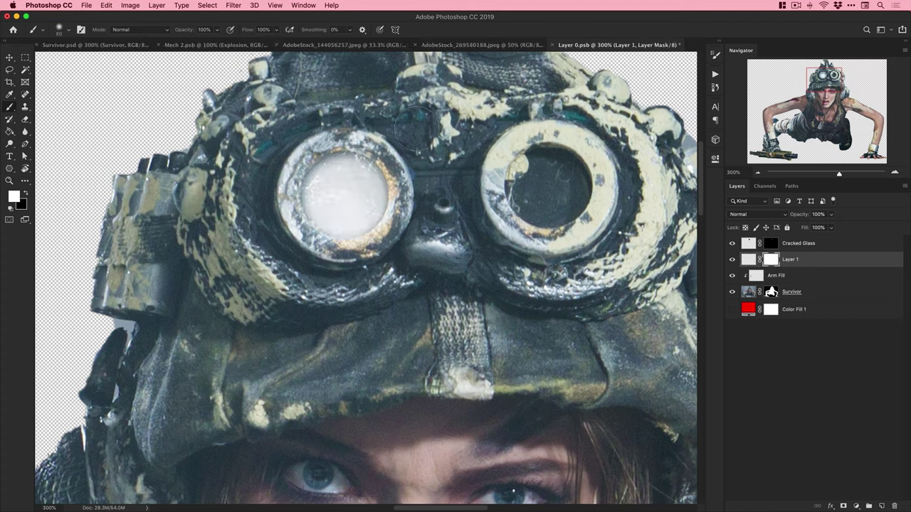
{"action": "left_click", "coordinate": [352, 189]}
{"action": "key", "text": "super+z"}
{"action": "left_click", "coordinate": [335, 206]}
{"action": "left_click", "coordinate": [331, 213]}
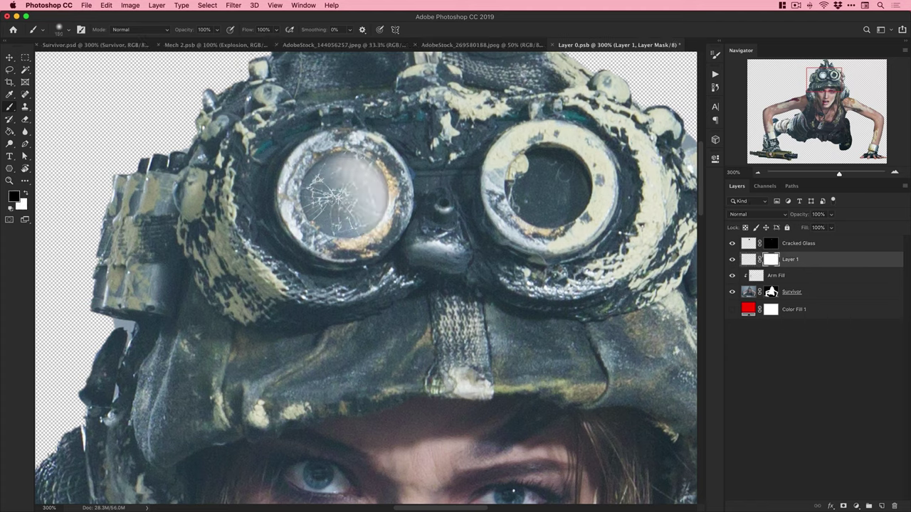
Set the lens shine layer to Screen blending at 50% opacity.
{"action": "key", "text": "v"}
{"action": "left_click", "coordinate": [756, 214]}
{"action": "left_click", "coordinate": [747, 282]}
{"action": "key", "text": "5"}
{"action": "key", "text": "super+1"}
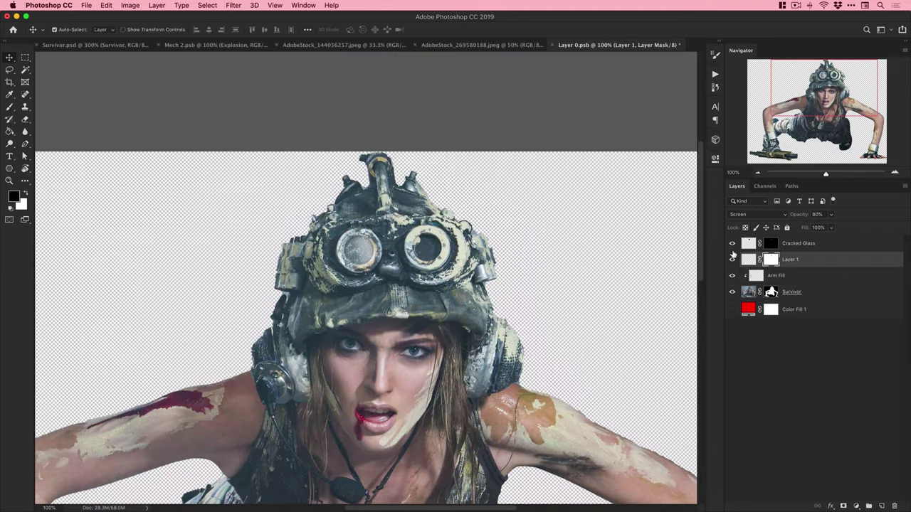
Rename the lens shine layer Glass Shine.
{"action": "double_click", "coordinate": [790, 259]}
{"action": "type", "text": "Glass"}
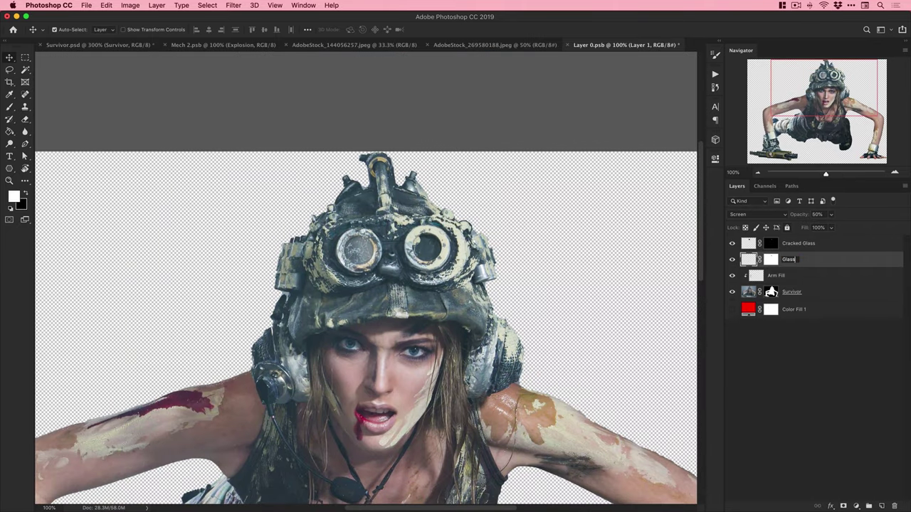
{"action": "key", "text": "super+a"}
{"action": "type", "text": "Line"}
{"action": "key", "text": "Return"}
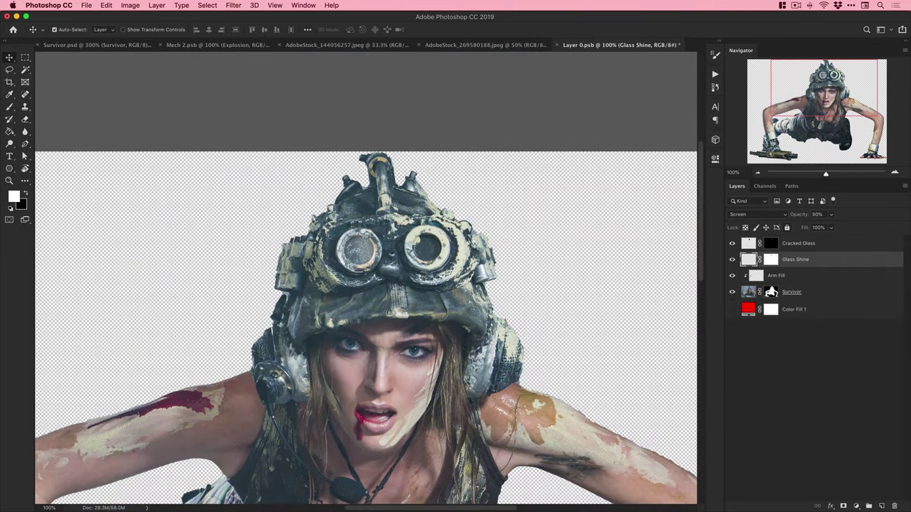
Duplicate the Glass Shine layer and position the copy over the right lens of the goggles.
{"action": "key", "text": "super+j"}
{"action": "key", "text": "super+y"}
{"action": "key", "text": "super+t"}
{"action": "left_click_drag", "start_coordinate": [375, 249], "coordinate": [439, 247]}
{"action": "key", "text": "Return"}
{"action": "key", "text": "super+plus"}
{"action": "key", "text": "Right"}
{"action": "key", "text": "Right"}
{"action": "key", "text": "Right"}
{"action": "key", "text": "Right"}
{"action": "key", "text": "Right"}
{"action": "key", "text": "Right"}
Close the cracked glass image, copy the neon circle image, close it and paste it into Layer 0.psb above Cracked Glass.
{"action": "left_click", "coordinate": [382, 45]}
{"action": "key", "text": "super+w"}
{"action": "left_click", "coordinate": [385, 45]}
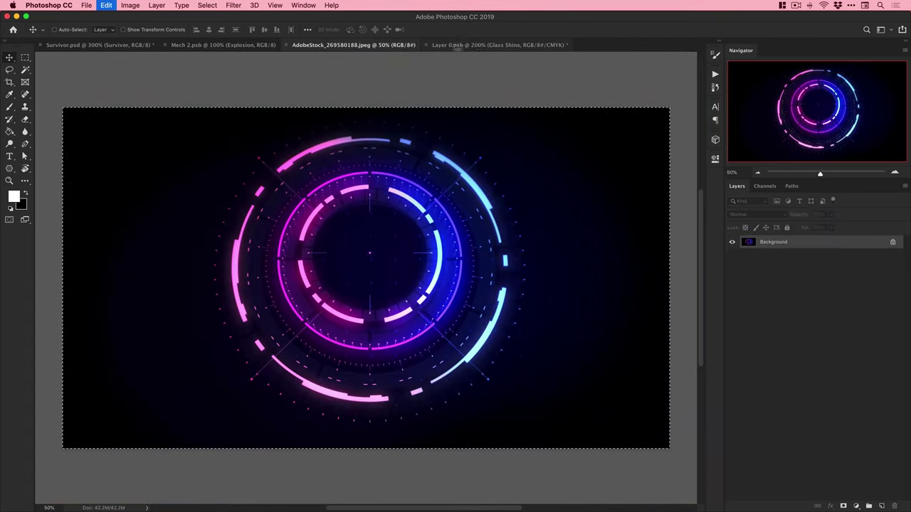
{"action": "key", "text": "super+w"}
{"action": "left_click", "coordinate": [799, 246]}
{"action": "key", "text": "super+v"}
Move the duplicated Glass Shine layer to sit between the neon circle layer and Cracked Glass.
{"action": "left_click_drag", "start_coordinate": [798, 275], "coordinate": [797, 257]}
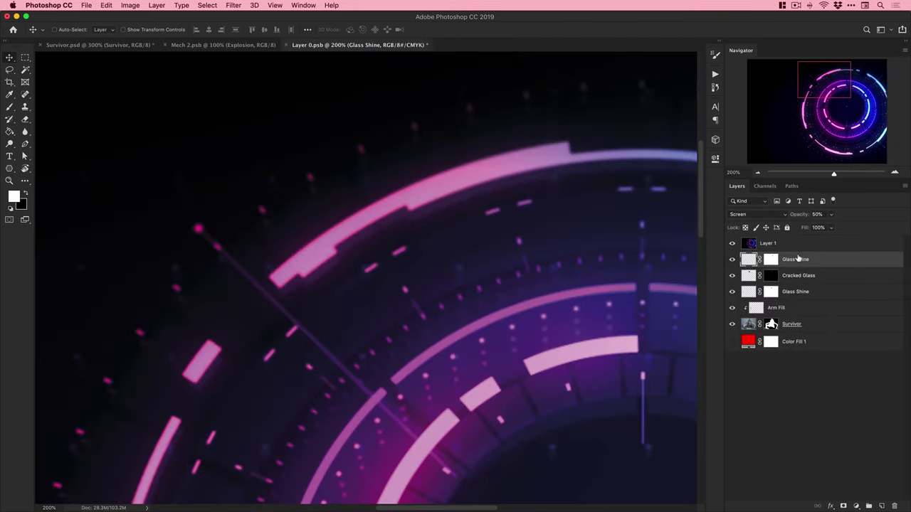
{"action": "key", "text": "super+minus"}
{"action": "key", "text": "super+bracketright"}
{"action": "key", "text": "super+bracketleft"}
Set the neon circle layer to Screen blending, then scale it down and place it over the right goggle lens.
{"action": "left_click", "coordinate": [767, 245]}
{"action": "left_click", "coordinate": [757, 214]}
{"action": "left_click", "coordinate": [752, 282]}
{"action": "key", "text": "super+t"}
{"action": "key", "text": "super+minus"}
{"action": "key", "text": "super+minus"}
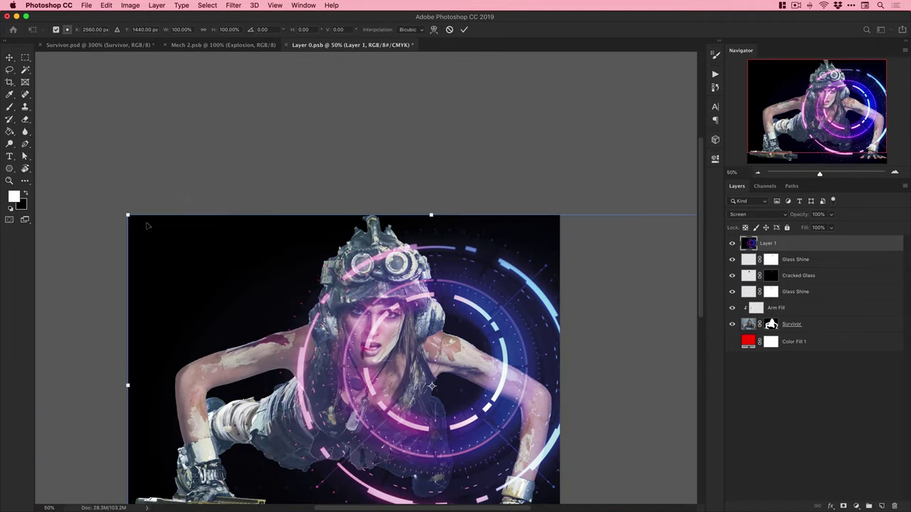
{"action": "left_click_drag", "start_coordinate": [128, 216], "coordinate": [377, 354]}
{"action": "left_click_drag", "start_coordinate": [470, 378], "coordinate": [426, 254]}
{"action": "key", "text": "Return"}
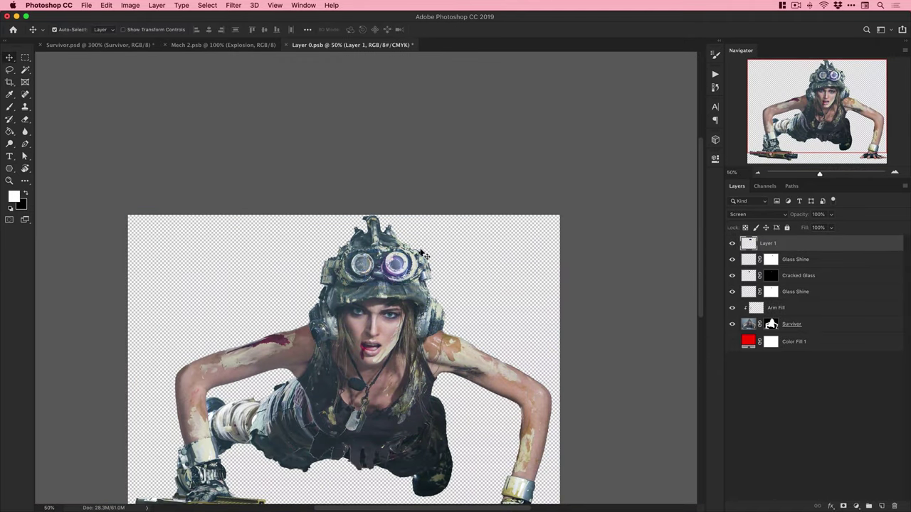
{"action": "key", "text": "super+plus"}
{"action": "key", "text": "super+plus"}
{"action": "key", "text": "super+plus"}
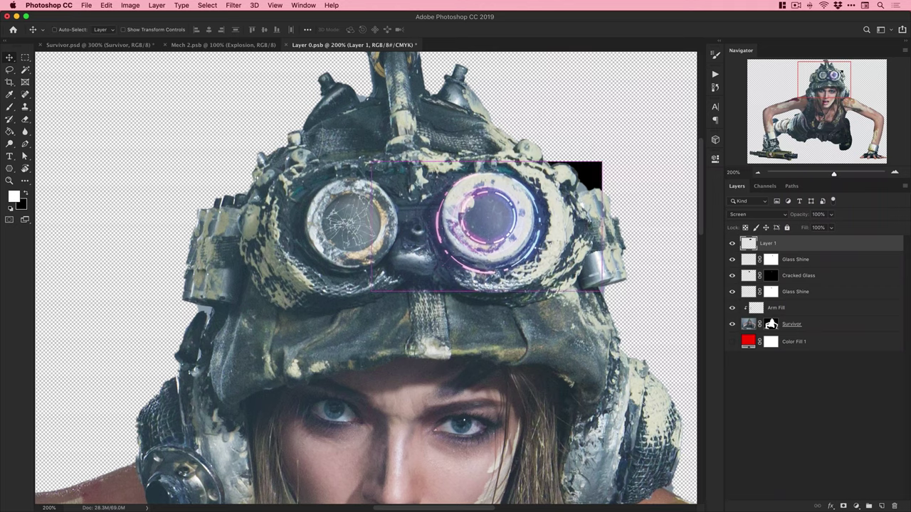
Enlarge the neon circle layer so it rings the right goggle lens, and rename the layer Hololens.
{"action": "key", "text": "super+t"}
{"action": "left_click_drag", "start_coordinate": [601, 162], "coordinate": [634, 144]}
{"action": "left_click_drag", "start_coordinate": [549, 203], "coordinate": [549, 201]}
{"action": "left_click_drag", "start_coordinate": [633, 308], "coordinate": [624, 303]}
{"action": "left_click_drag", "start_coordinate": [339, 143], "coordinate": [311, 120]}
{"action": "left_click_drag", "start_coordinate": [413, 165], "coordinate": [430, 181]}
{"action": "key", "text": "super+z"}
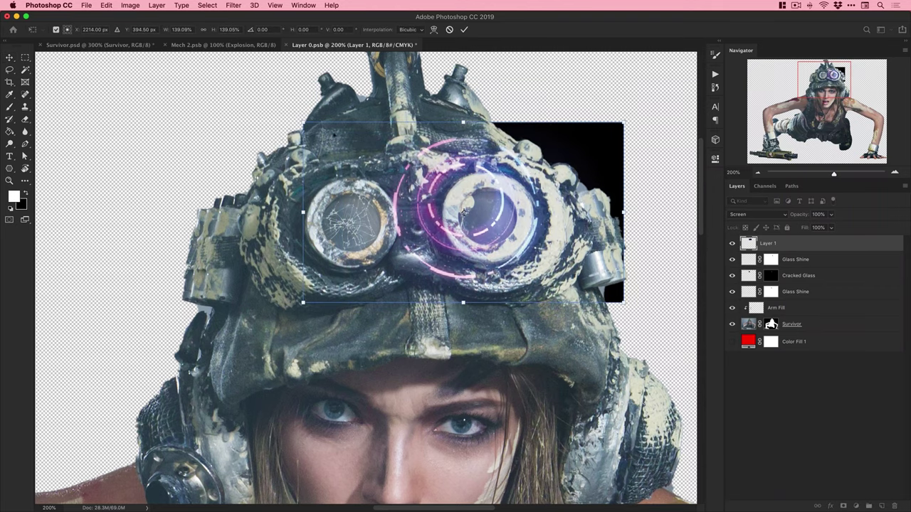
{"action": "left_click_drag", "start_coordinate": [306, 119], "coordinate": [355, 144]}
{"action": "left_click_drag", "start_coordinate": [486, 193], "coordinate": [482, 193]}
{"action": "key", "text": "Return"}
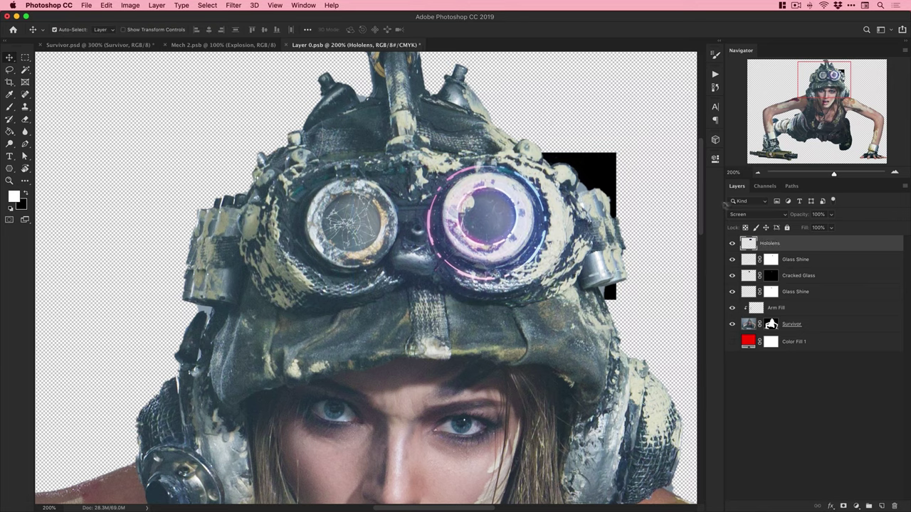
Add a layer mask to Hololens and paint it black over the dark area spilling outside the helmet.
{"action": "left_click", "coordinate": [842, 507]}
{"action": "key", "text": "b"}
{"action": "key", "text": "x"}
{"action": "mouse_move", "coordinate": [570, 142]}
{"action": "left_mouse_down"}
{"action": "mouse_move", "coordinate": [619, 193]}
{"action": "mouse_move", "coordinate": [605, 170]}
{"action": "left_mouse_up"}
{"action": "key", "text": "v"}
{"action": "key", "text": "super+minus"}
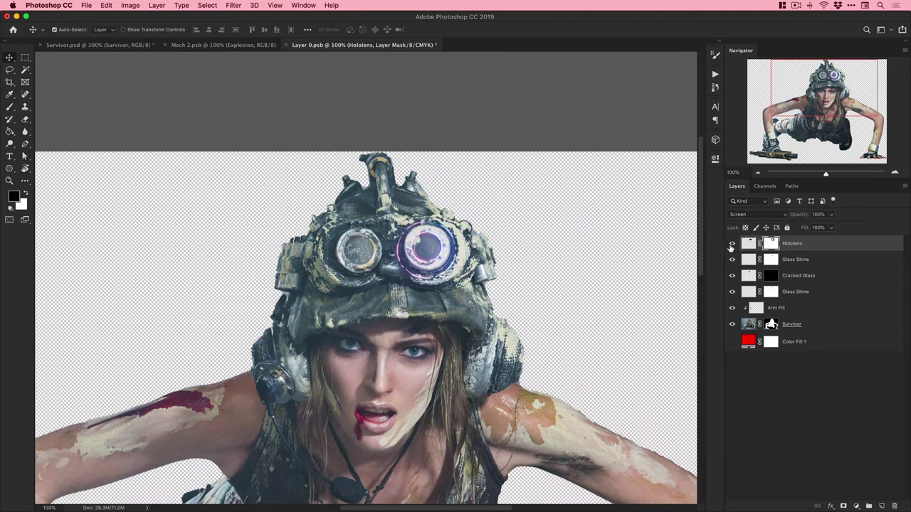
Save Layer 0.psb and check the neon lens in Survivor.psd with the Post Fx group on and off.
{"action": "key", "text": "super+s"}
{"action": "left_click", "coordinate": [128, 44]}
{"action": "key", "text": "super+0"}
{"action": "left_click", "coordinate": [731, 242]}
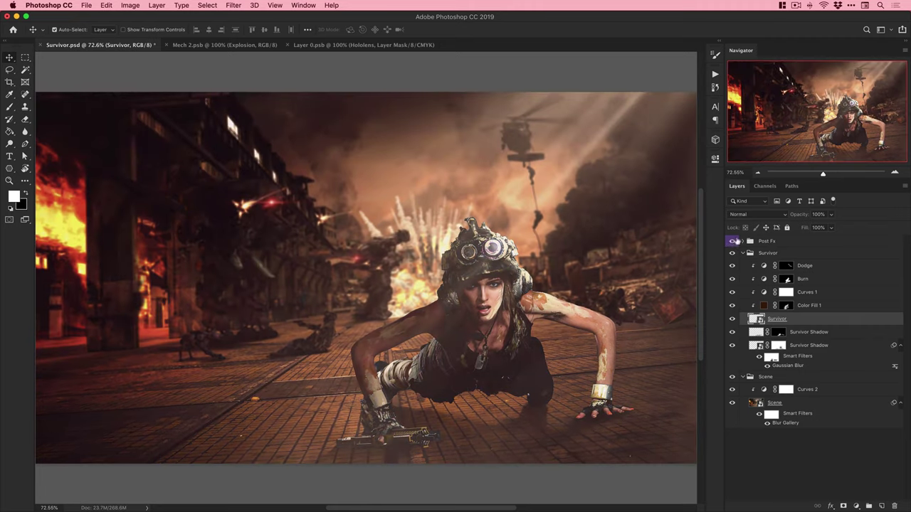
{"action": "left_click", "coordinate": [732, 242]}
Scale the Hololens layer in Layer 0.psb to about 49% and place it inside the right goggle lens.
{"action": "left_click", "coordinate": [364, 44]}
{"action": "key", "text": "super+plus"}
{"action": "key", "text": "super+plus"}
{"action": "key", "text": "super+t"}
{"action": "left_click_drag", "start_coordinate": [625, 253], "coordinate": [518, 177]}
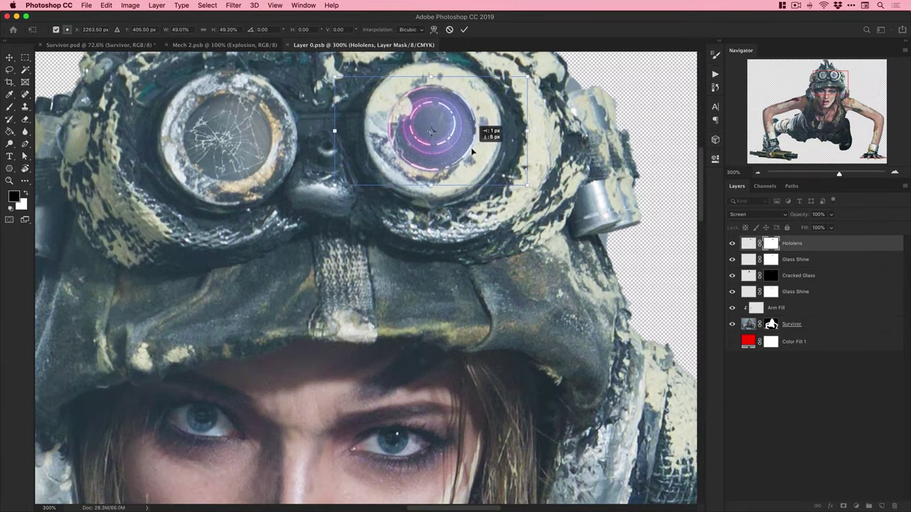
{"action": "key", "text": "Return"}
Set both Glass Shine layers to 50% opacity and save Layer 0.psb.
{"action": "key", "text": "super+minus"}
{"action": "key", "text": "super+minus"}
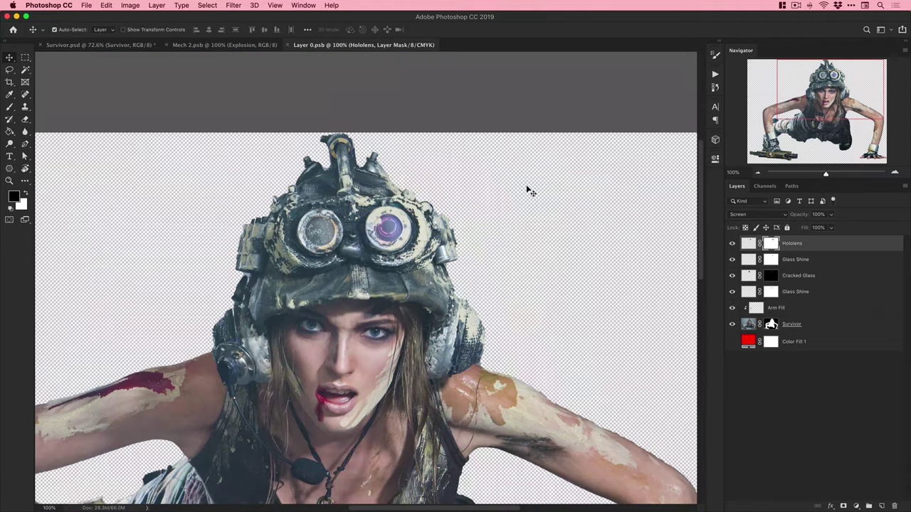
{"action": "left_click", "coordinate": [805, 261]}
{"action": "key", "text": "5"}
{"action": "left_click", "coordinate": [803, 287]}
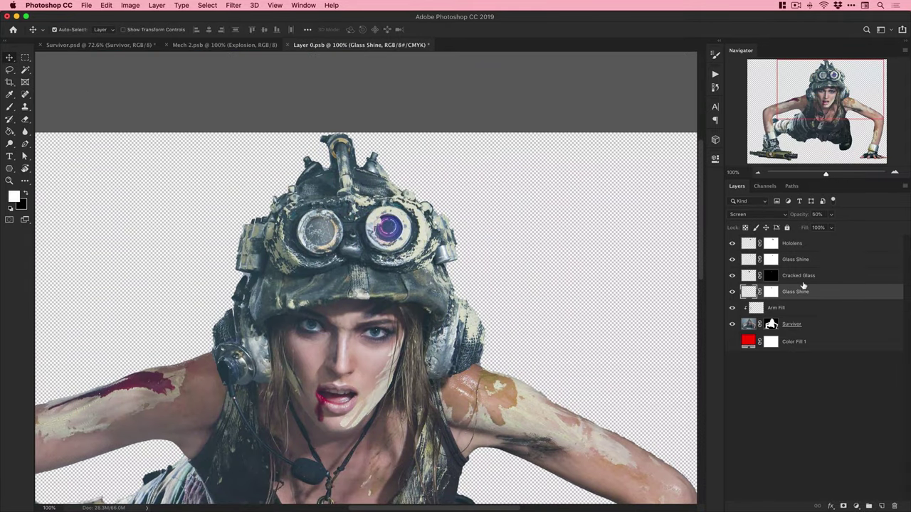
{"action": "key", "text": "5"}
{"action": "key", "text": "super+s"}
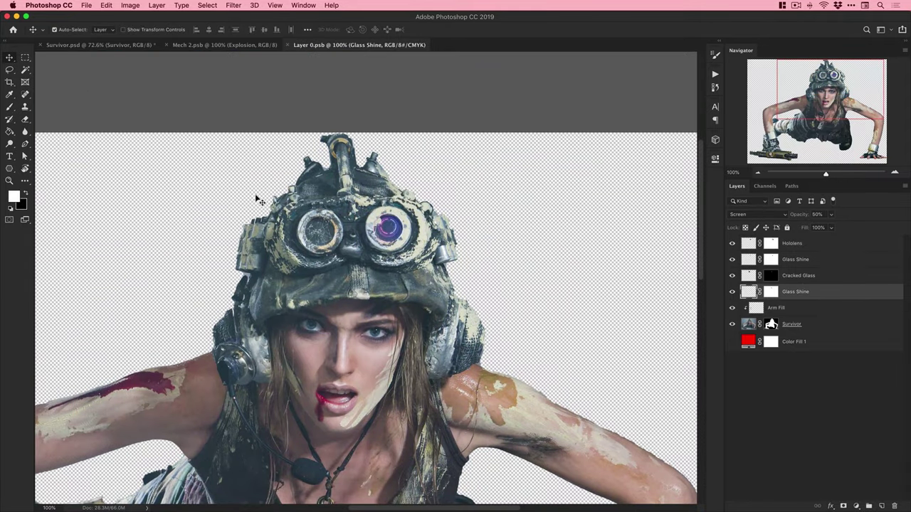
Compare the Survivor.psd composite with the Post Fx group shown and hidden.
{"action": "left_click", "coordinate": [104, 46]}
{"action": "left_click", "coordinate": [732, 242]}
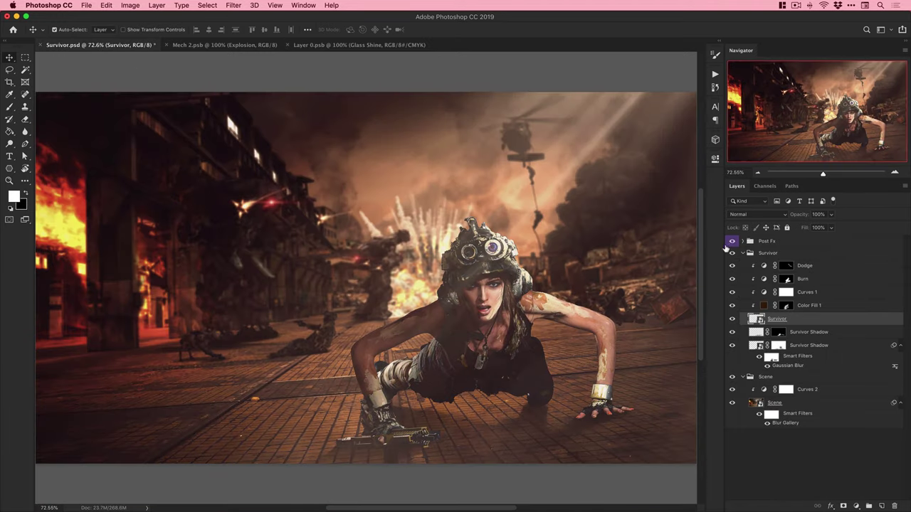
{"action": "left_click", "coordinate": [731, 242]}
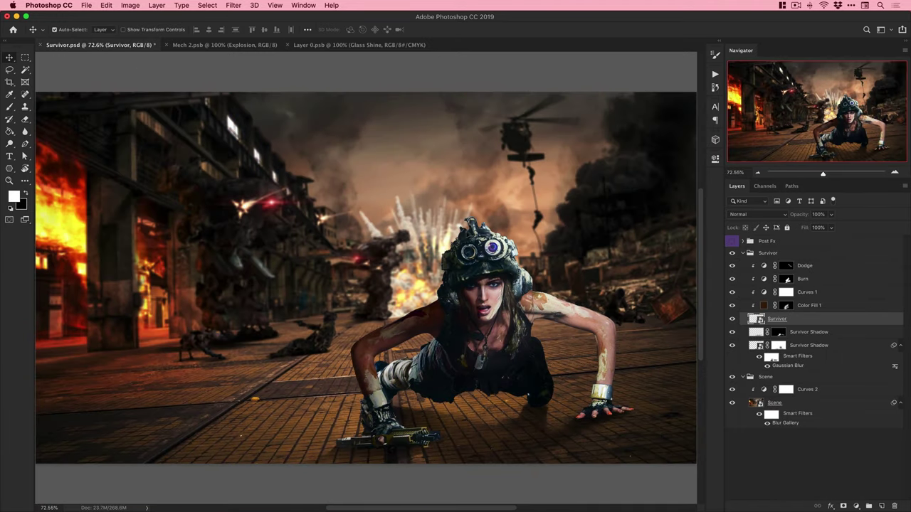
Clip a Hue/Saturation adjustment to Hololens, shift the neon to green, and preview it in Survivor.psd with Post Fx on.
{"action": "left_click", "coordinate": [345, 46]}
{"action": "scroll", "coordinate": [375, 146], "scroll_direction": "up", "scroll_amount": 3}
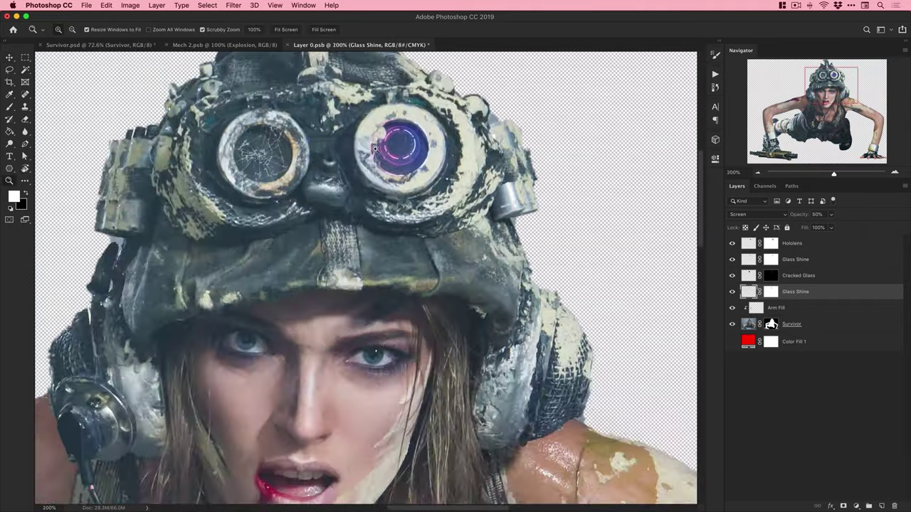
{"action": "left_click", "coordinate": [791, 244]}
{"action": "left_click", "coordinate": [856, 506]}
{"action": "left_click", "coordinate": [862, 498]}
{"action": "left_click", "coordinate": [633, 445]}
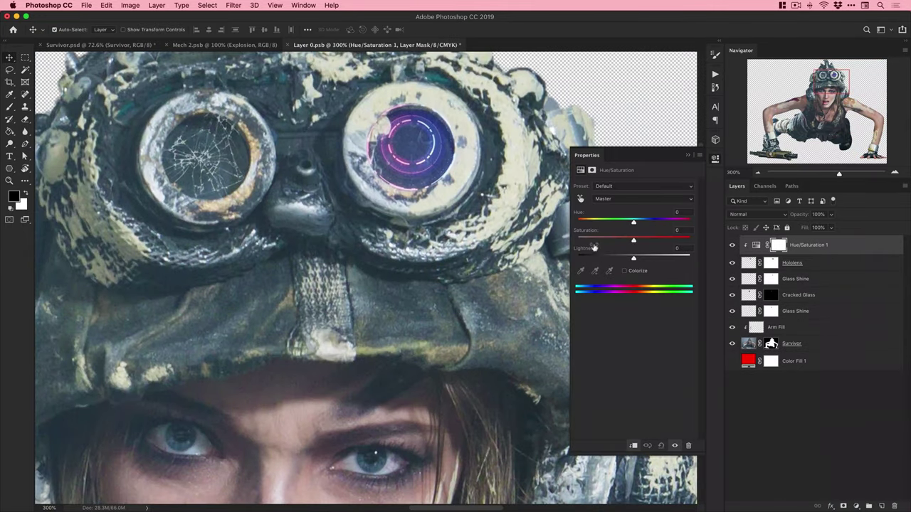
{"action": "left_click_drag", "start_coordinate": [635, 223], "coordinate": [596, 215]}
{"action": "left_click", "coordinate": [688, 155]}
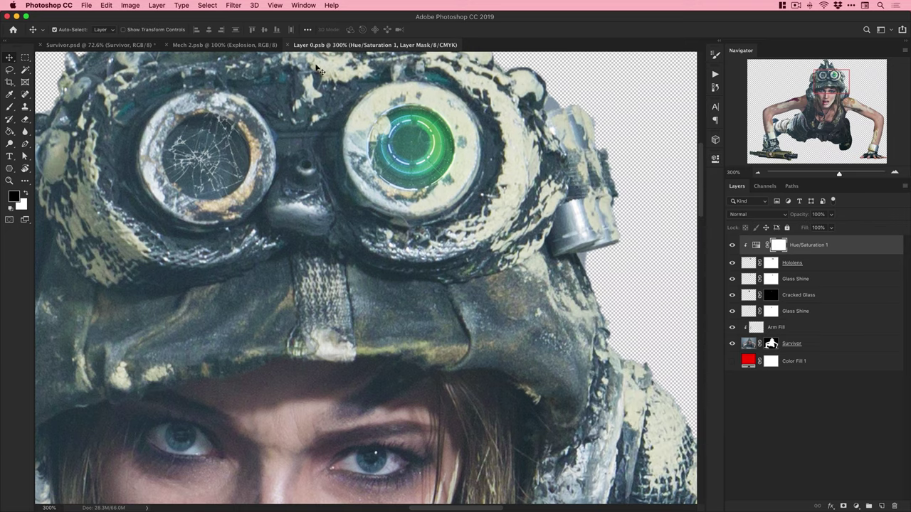
{"action": "left_click", "coordinate": [110, 45]}
{"action": "left_click", "coordinate": [734, 242]}
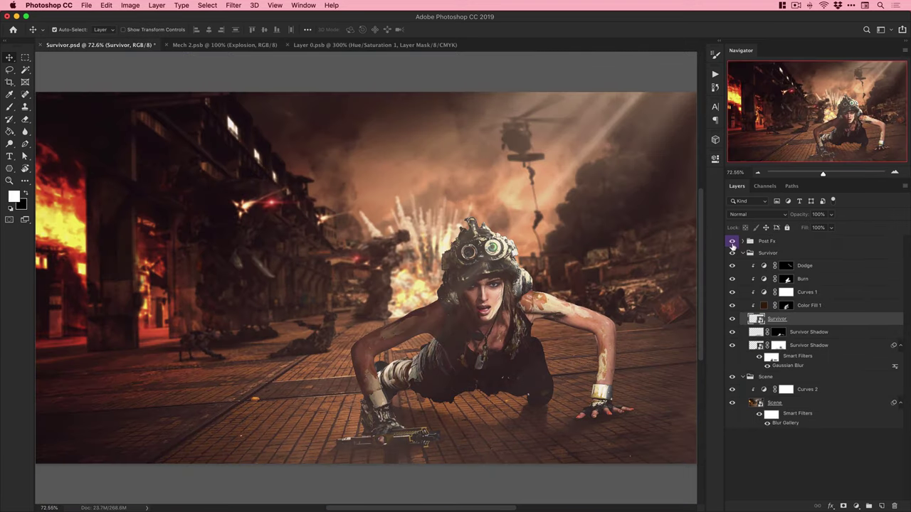
Colorize the Hololens Hue/Saturation adjustment red with saturation 74, reduce its opacity to 90%, and view it in Survivor.psd.
{"action": "left_click", "coordinate": [356, 45]}
{"action": "double_click", "coordinate": [756, 244]}
{"action": "left_click", "coordinate": [627, 271]}
{"action": "left_click_drag", "start_coordinate": [605, 240], "coordinate": [661, 238]}
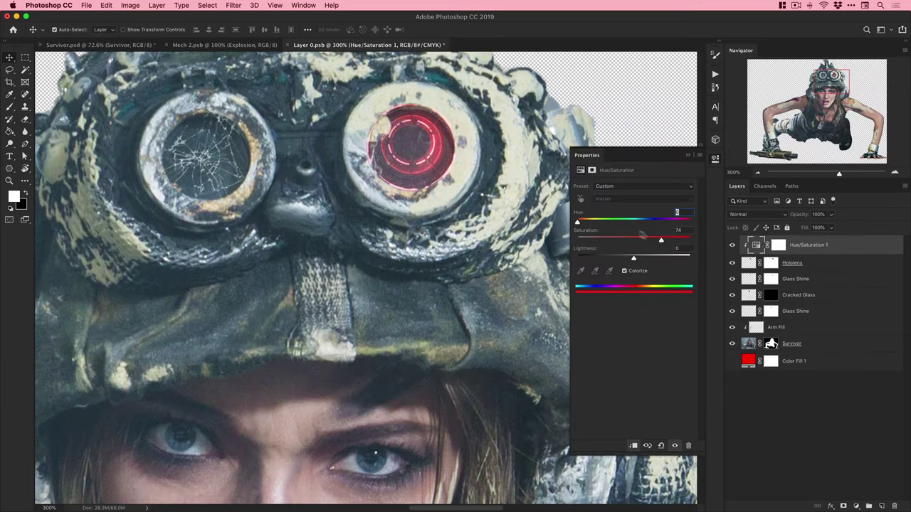
{"action": "left_click", "coordinate": [715, 158]}
{"action": "left_click_drag", "start_coordinate": [831, 215], "coordinate": [821, 228]}
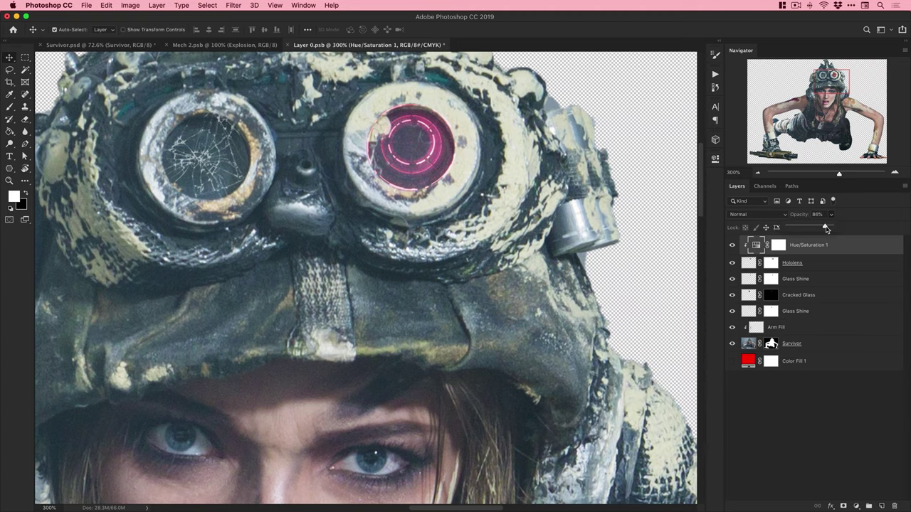
{"action": "left_click", "coordinate": [106, 46]}
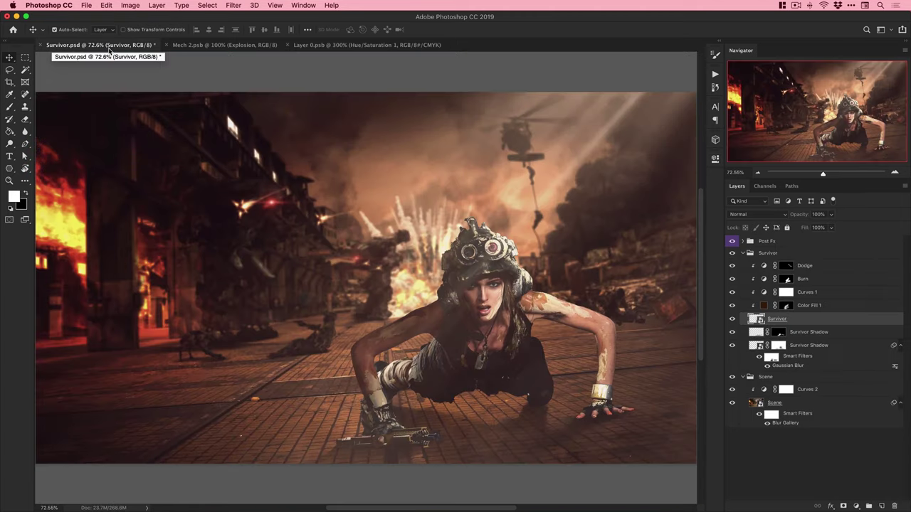
Open the lens flare image AdobeStock_220934475.jpeg from Finder, copy the whole picture and close it.
{"action": "key", "text": "super+Tab"}
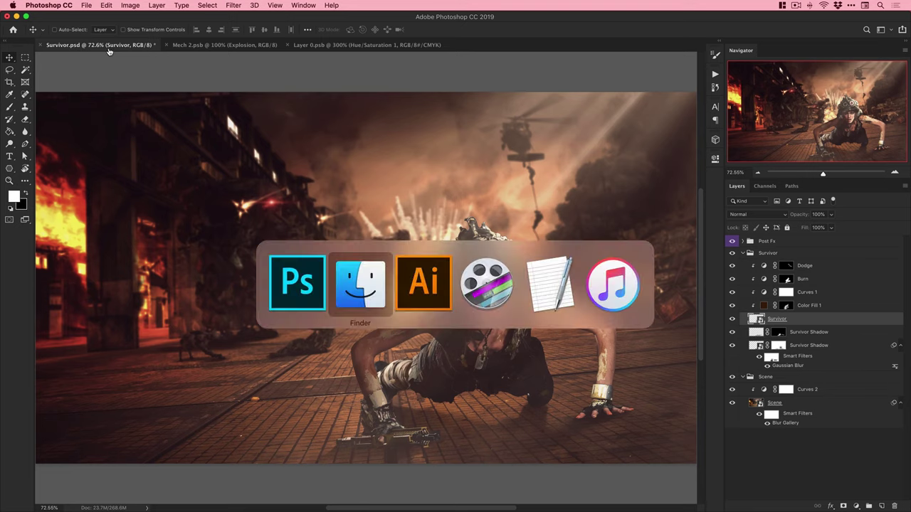
{"action": "left_click", "coordinate": [616, 279]}
{"action": "double_click", "coordinate": [616, 280]}
{"action": "key", "text": "super+a"}
{"action": "key", "text": "super+c"}
{"action": "key", "text": "super+w"}
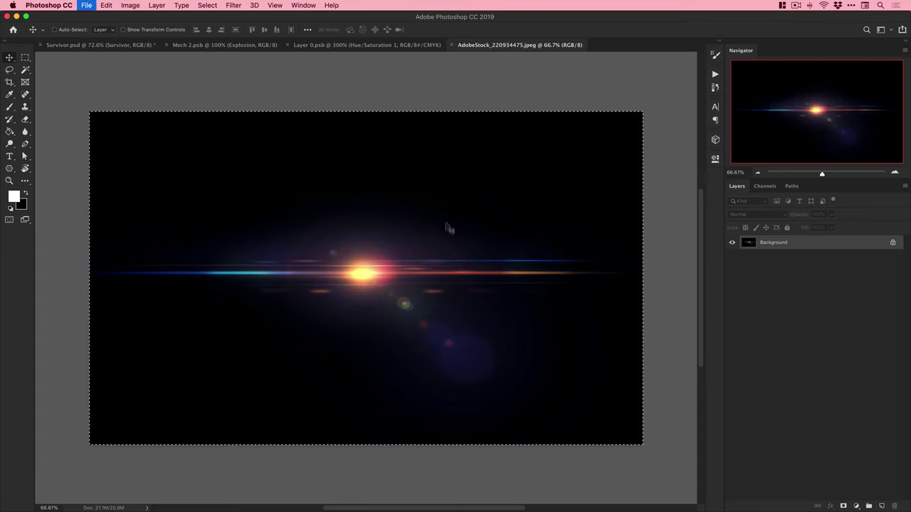
Paste the lens flare into Layer 0.psb and set its blend mode to Screen.
{"action": "left_click", "coordinate": [382, 45]}
{"action": "key", "text": "super+v"}
{"action": "key", "text": "super+minus"}
{"action": "key", "text": "super+minus"}
{"action": "key", "text": "super+minus"}
{"action": "left_click", "coordinate": [758, 214]}
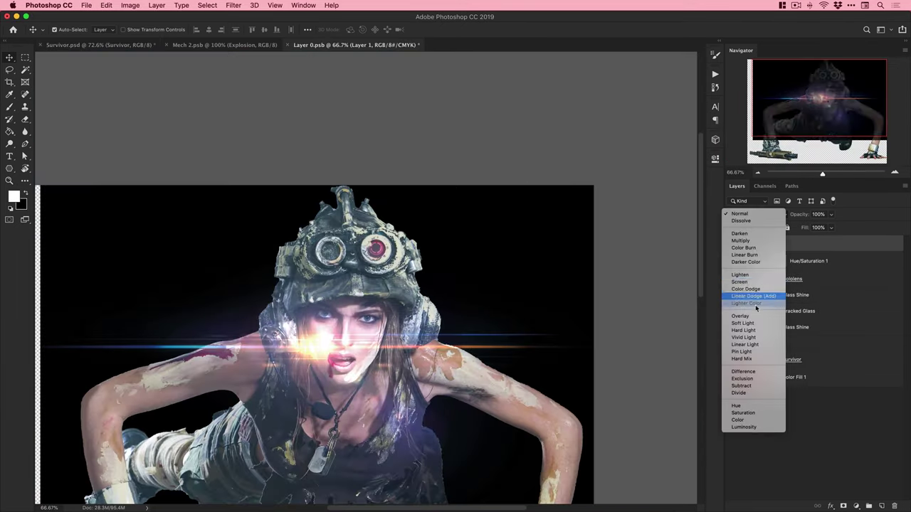
{"action": "left_click", "coordinate": [751, 282]}
Scale down the lens flare layer, place its bright centre over the right goggle lens, and save the file.
{"action": "key", "text": "super+t"}
{"action": "left_click_drag", "start_coordinate": [594, 187], "coordinate": [466, 266]}
{"action": "left_click_drag", "start_coordinate": [381, 349], "coordinate": [443, 245]}
{"action": "key", "text": "Return"}
{"action": "key", "text": "super+s"}
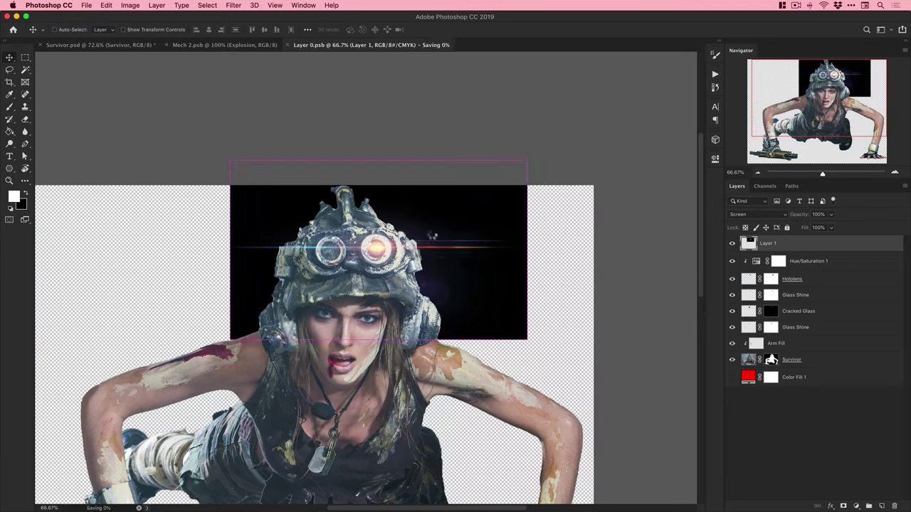
Duplicate the lens flare layer from Layer 0.psb into Survivor.psd and remove it from Layer 0.psb.
{"action": "left_click", "coordinate": [102, 45]}
{"action": "left_click", "coordinate": [350, 46]}
{"action": "right_click", "coordinate": [786, 245]}
{"action": "left_click", "coordinate": [747, 202]}
{"action": "left_click", "coordinate": [361, 246]}
{"action": "left_click", "coordinate": [361, 228]}
{"action": "left_click", "coordinate": [484, 211]}
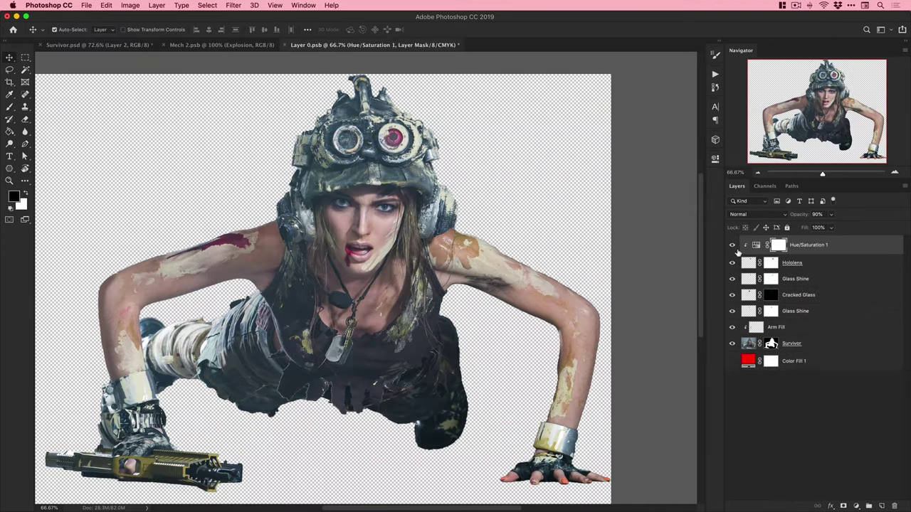
Position the lens flare over the right goggle lens in Survivor.psd and scale it down.
{"action": "left_click", "coordinate": [100, 45]}
{"action": "key", "text": "super+t"}
{"action": "left_click_drag", "start_coordinate": [454, 159], "coordinate": [522, 245]}
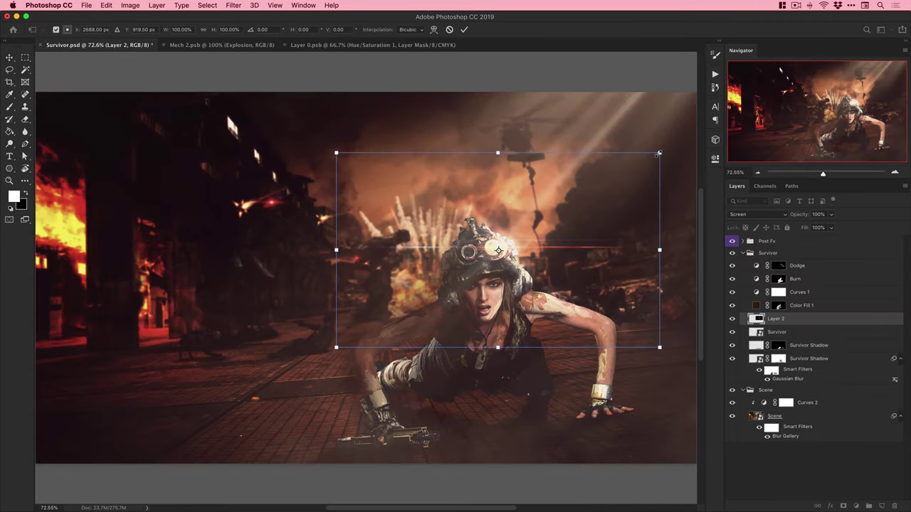
{"action": "left_click_drag", "start_coordinate": [659, 152], "coordinate": [606, 187]}
{"action": "key", "text": "Return"}
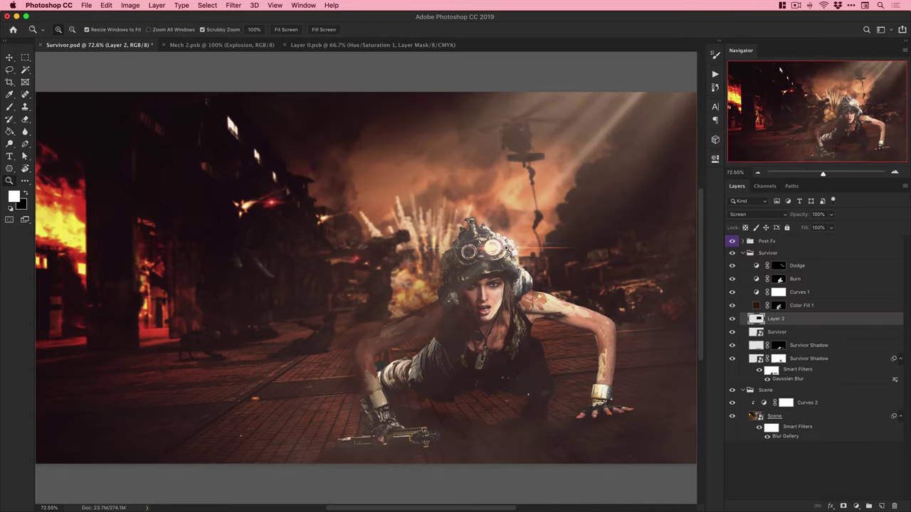
Colorize the lens flare with Hue/Saturation at hue 0 and raise the saturation for a stronger red.
{"action": "left_click", "coordinate": [505, 248], "text": "super"}
{"action": "left_click", "coordinate": [505, 247], "text": "super"}
{"action": "key", "text": "super+u"}
{"action": "left_click", "coordinate": [678, 280]}
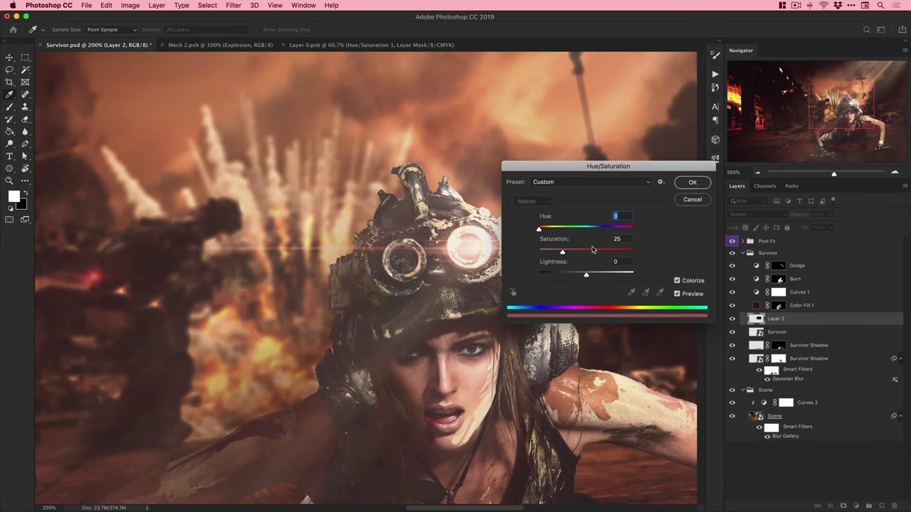
{"action": "left_click_drag", "start_coordinate": [563, 252], "coordinate": [616, 254]}
{"action": "left_click", "coordinate": [576, 275]}
{"action": "type", "text": "0"}
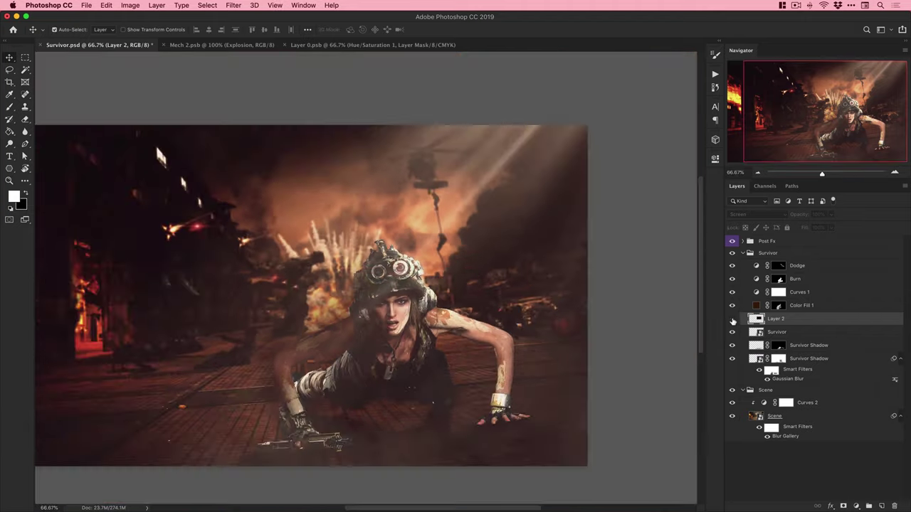
Show the lens flare layer again and narrow it horizontally around the right goggle lens.
{"action": "left_click", "coordinate": [732, 320]}
{"action": "key", "text": "super+t"}
{"action": "left_click_drag", "start_coordinate": [494, 269], "coordinate": [459, 266]}
{"action": "key", "text": "Return"}
{"action": "left_click", "coordinate": [106, 5]}
{"action": "mouse_move", "coordinate": [158, 226]}
{"action": "left_click", "coordinate": [244, 284]}
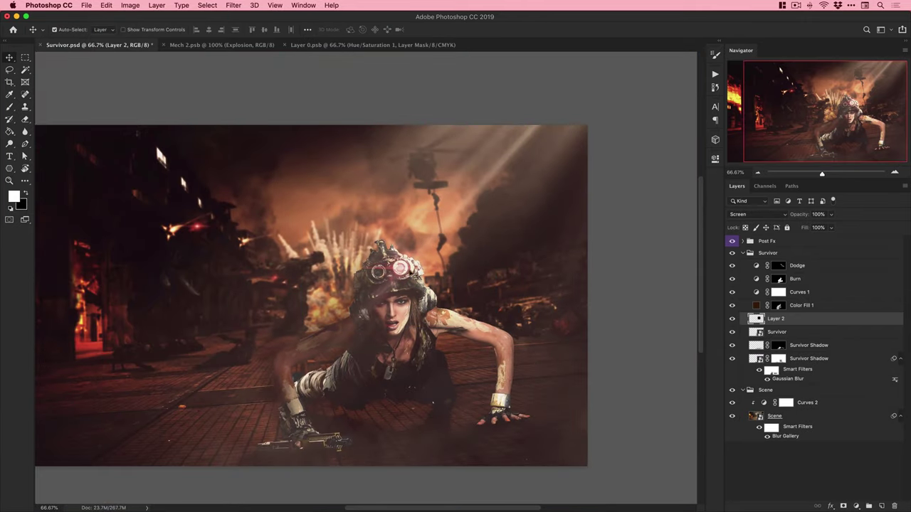
Rename the flare layer Lens Flare and convert it to a smart object.
{"action": "scroll", "coordinate": [409, 254], "scroll_direction": "up", "scroll_amount": 3}
{"action": "double_click", "coordinate": [776, 318]}
{"action": "type", "text": "Lens Flare"}
{"action": "key", "text": "Return"}
{"action": "right_click", "coordinate": [775, 319]}
{"action": "left_click", "coordinate": [804, 283]}
Apply a Gaussian Blur with a radius of .5 to Lens Flare and collapse its smart filter list.
{"action": "left_click", "coordinate": [234, 5]}
{"action": "mouse_move", "coordinate": [245, 118]}
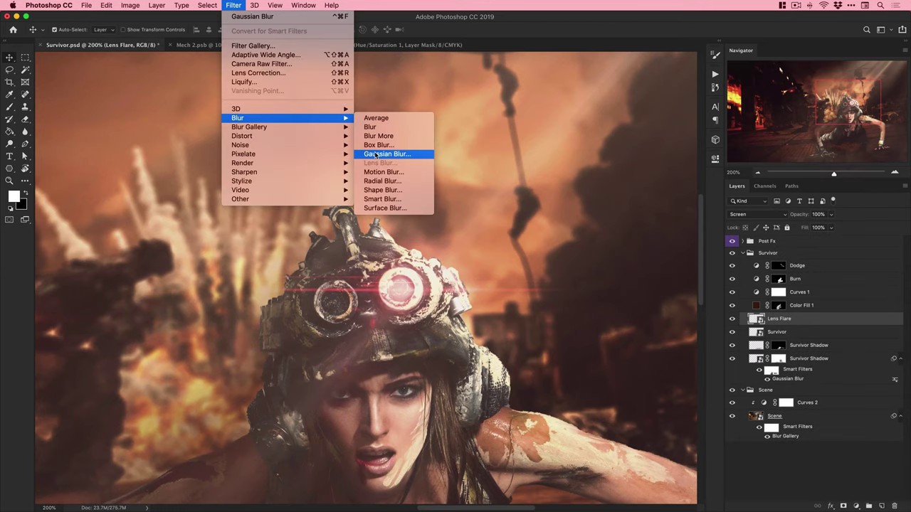
{"action": "left_click", "coordinate": [375, 154]}
{"action": "type", "text": ".5"}
{"action": "key", "text": "Return"}
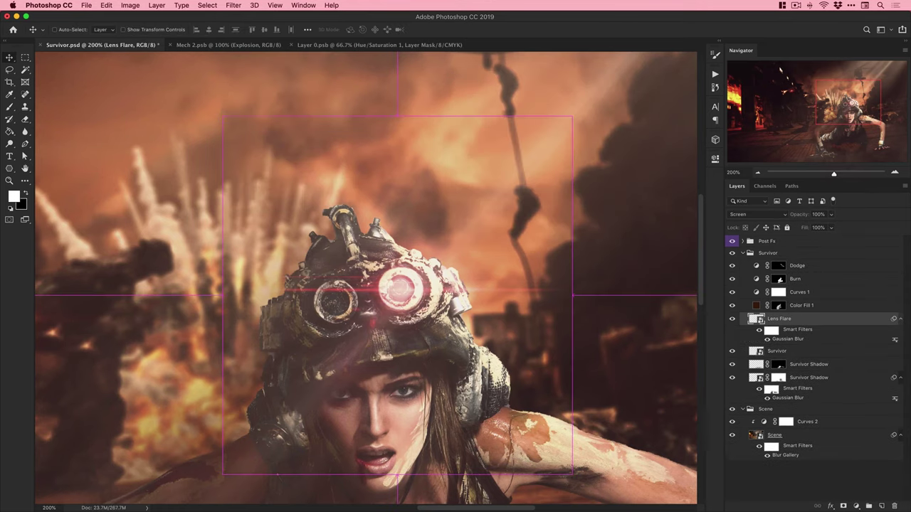
{"action": "left_click", "coordinate": [900, 318]}
{"action": "key", "text": "super+0"}
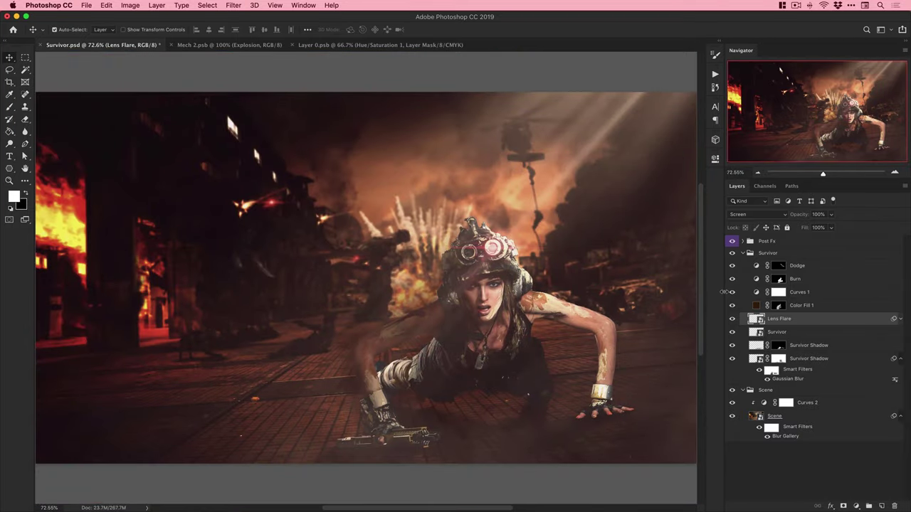
{"action": "double_click", "coordinate": [756, 332]}
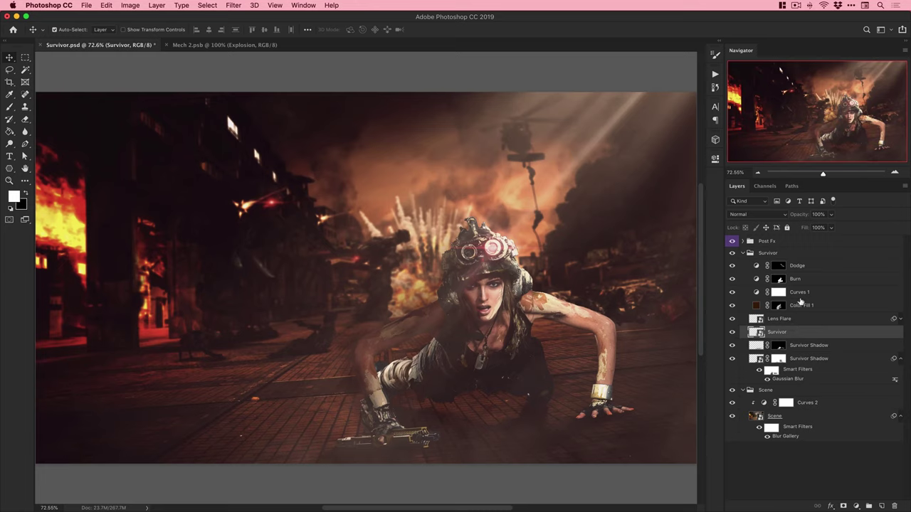
{"action": "left_click", "coordinate": [800, 302]}
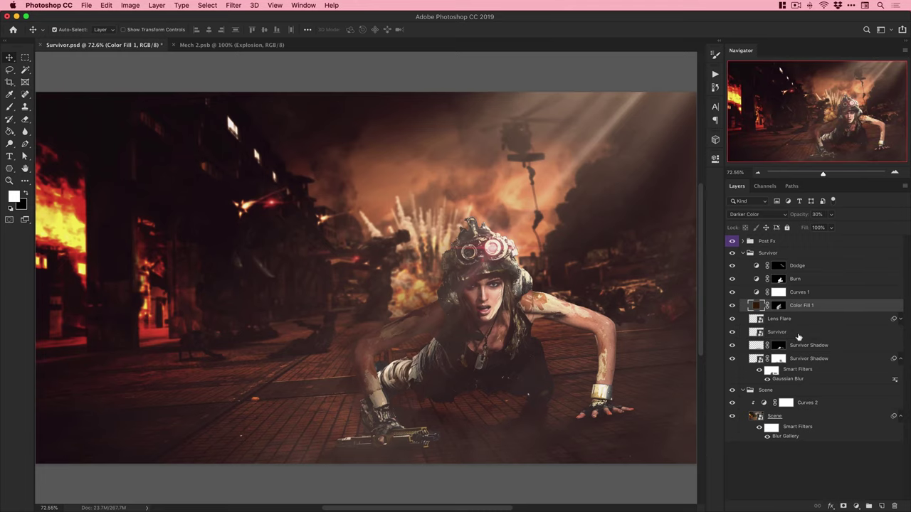
{"action": "left_click", "coordinate": [796, 321]}
{"action": "left_click", "coordinate": [881, 506]}
{"action": "key", "text": "super+z"}
Move the Lens Flare layer above Dodge in the Survivor group.
{"action": "left_click", "coordinate": [805, 305]}
{"action": "left_click", "coordinate": [806, 268], "text": "shift"}
{"action": "left_click_drag", "start_coordinate": [782, 321], "coordinate": [792, 261]}
Clip the Dodge, Burn, Curves 1 and Color Fill 1 layers to the Survivor layer again.
{"action": "left_click", "coordinate": [803, 278]}
{"action": "left_click", "coordinate": [810, 318], "text": "shift"}
{"action": "right_click", "coordinate": [812, 313]}
{"action": "left_click", "coordinate": [762, 335]}
{"action": "key", "text": "super+z"}
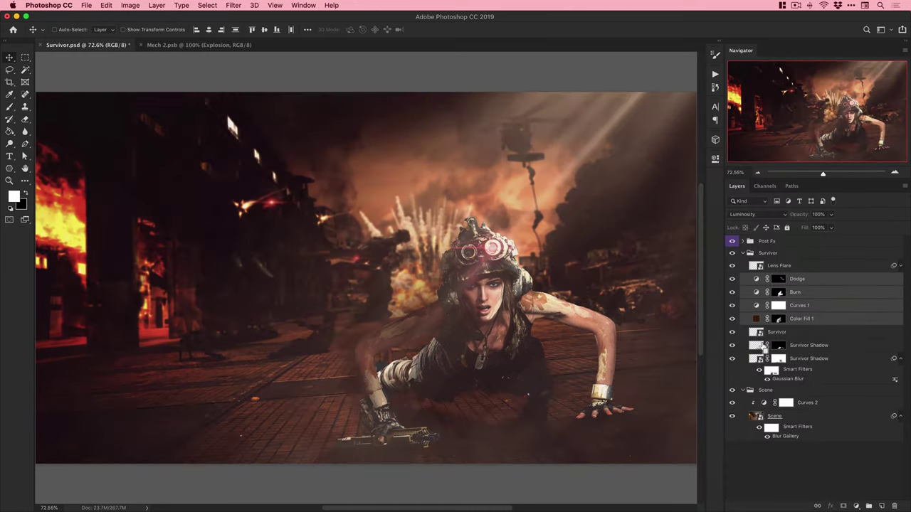
{"action": "key", "text": "super+alt+g"}
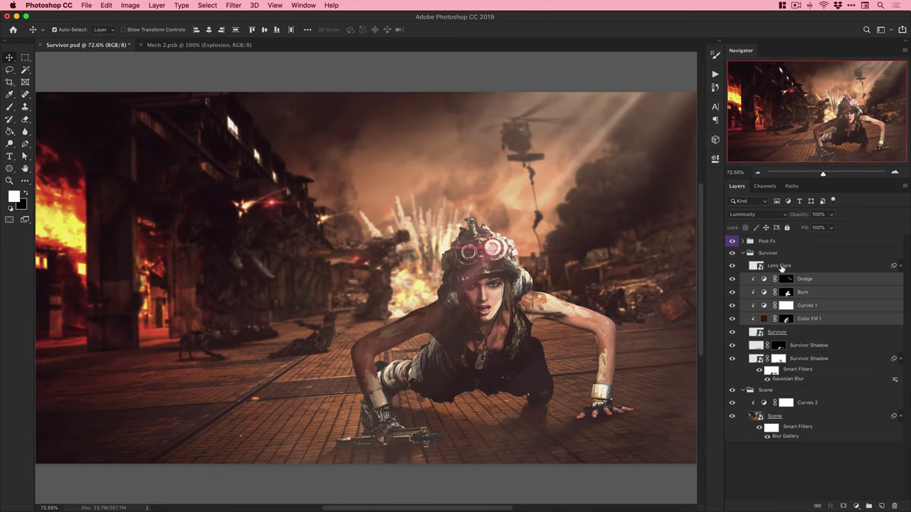
Add a new Multiply layer clipped to the Survivor layer, directly below Color Fill 1.
{"action": "left_click", "coordinate": [881, 506]}
{"action": "left_click", "coordinate": [742, 215]}
{"action": "left_click", "coordinate": [746, 241]}
{"action": "key", "text": "z"}
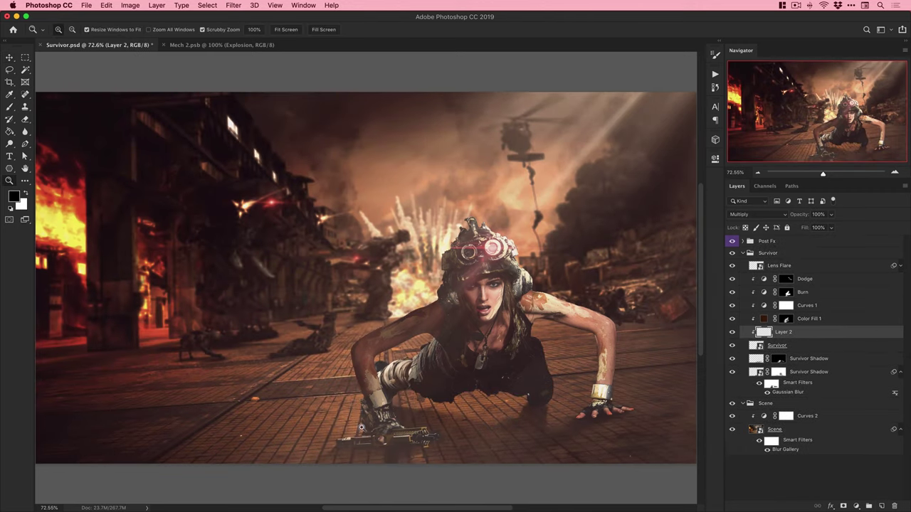
Try painting black shadow strokes over the survivor's forearm and gloved hand on the Multiply layer.
{"action": "left_click", "coordinate": [363, 430]}
{"action": "left_click", "coordinate": [363, 430]}
{"action": "key", "text": "b"}
{"action": "mouse_move", "coordinate": [309, 374]}
{"action": "left_mouse_down"}
{"action": "mouse_move", "coordinate": [420, 381]}
{"action": "mouse_move", "coordinate": [369, 322]}
{"action": "left_mouse_up"}
{"action": "key", "text": "super+z"}
{"action": "mouse_move", "coordinate": [342, 379]}
{"action": "left_mouse_down"}
{"action": "mouse_move", "coordinate": [439, 395]}
{"action": "mouse_move", "coordinate": [532, 397]}
{"action": "mouse_move", "coordinate": [378, 404]}
{"action": "left_mouse_up"}
{"action": "key", "text": "super+z"}
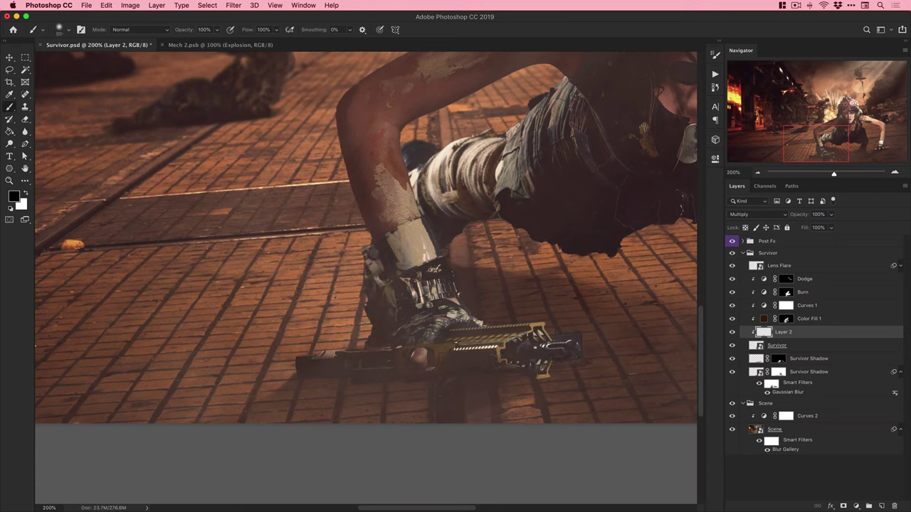
Paint soft black shadows on the Multiply layer over the survivor's wrapped leg and the underside of her torso.
{"action": "key", "text": "super+minus"}
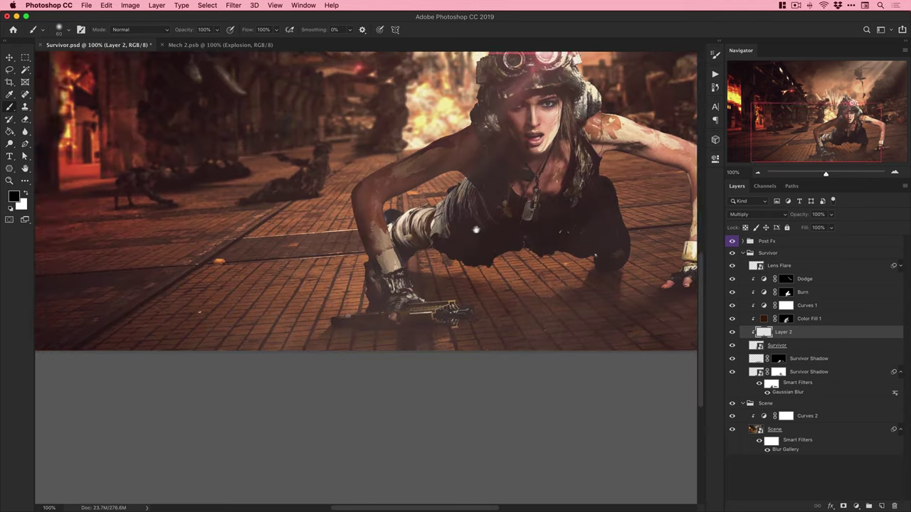
{"action": "key", "text": "z"}
{"action": "left_click", "coordinate": [452, 220]}
{"action": "left_click", "coordinate": [452, 219]}
{"action": "key", "text": "b"}
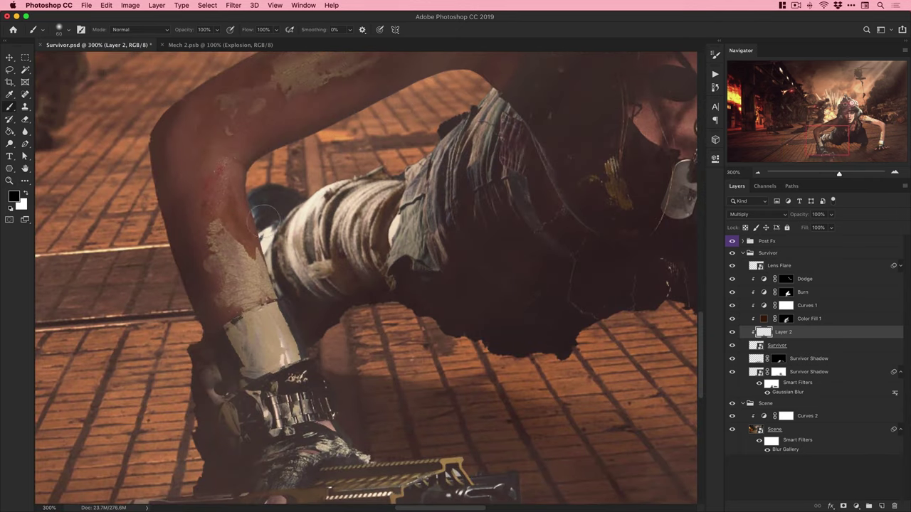
{"action": "key", "text": "bracketright"}
{"action": "key", "text": "bracketright"}
{"action": "key", "text": "bracketright"}
{"action": "key", "text": "bracketright"}
{"action": "key", "text": "bracketright"}
{"action": "key", "text": "bracketright"}
{"action": "key", "text": "bracketright"}
{"action": "left_click_drag", "start_coordinate": [361, 267], "coordinate": [398, 286]}
{"action": "left_click_drag", "start_coordinate": [484, 310], "coordinate": [299, 288]}
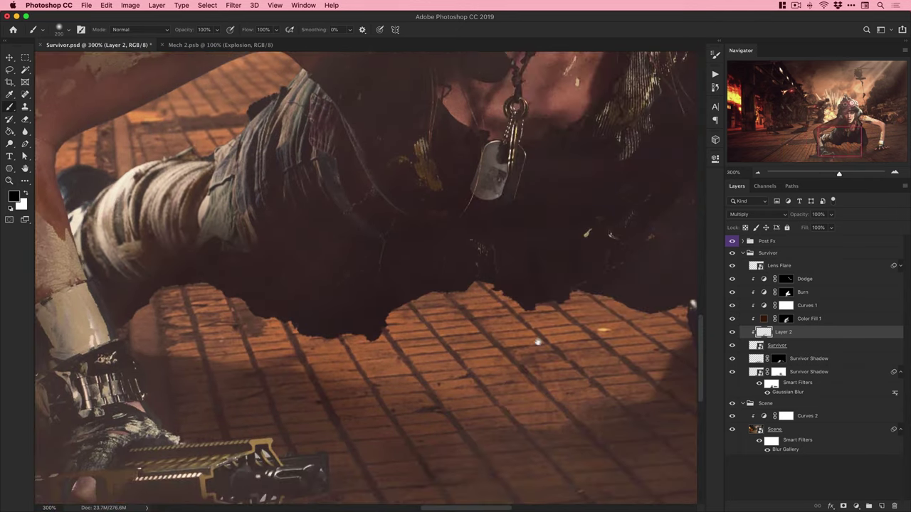
{"action": "left_click_drag", "start_coordinate": [569, 346], "coordinate": [408, 324]}
{"action": "left_click_drag", "start_coordinate": [487, 325], "coordinate": [498, 304]}
{"action": "key", "text": "super+1"}
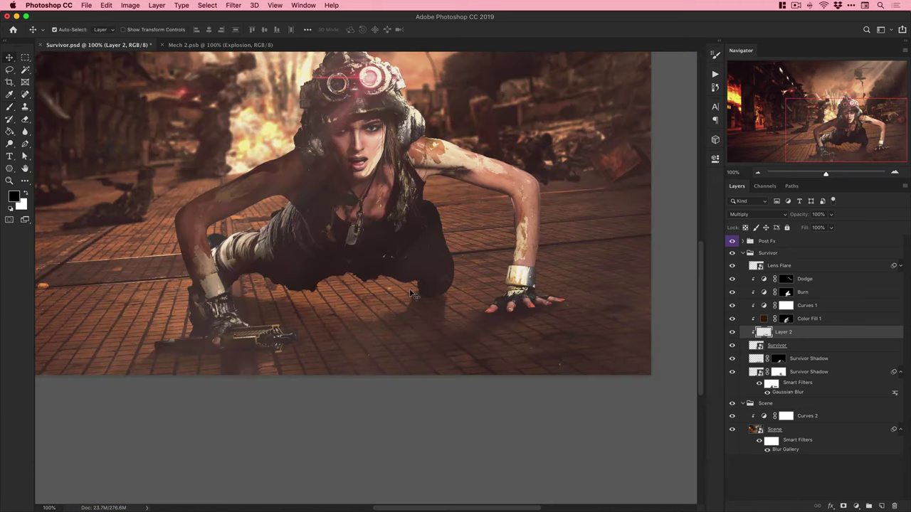
Rename the shadow layer Body Shadows at 80% opacity and compare the image with and without it.
{"action": "left_click", "coordinate": [731, 335]}
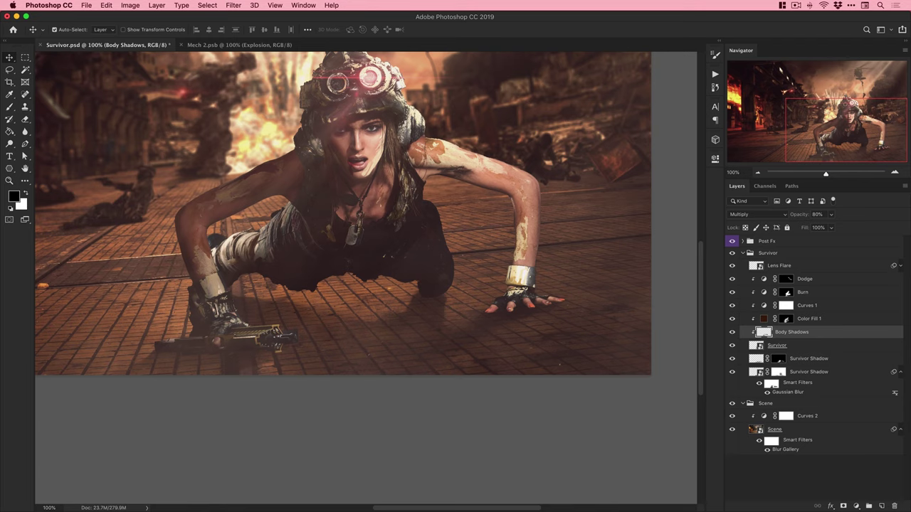
{"action": "left_click", "coordinate": [732, 332]}
{"action": "left_click", "coordinate": [732, 333]}
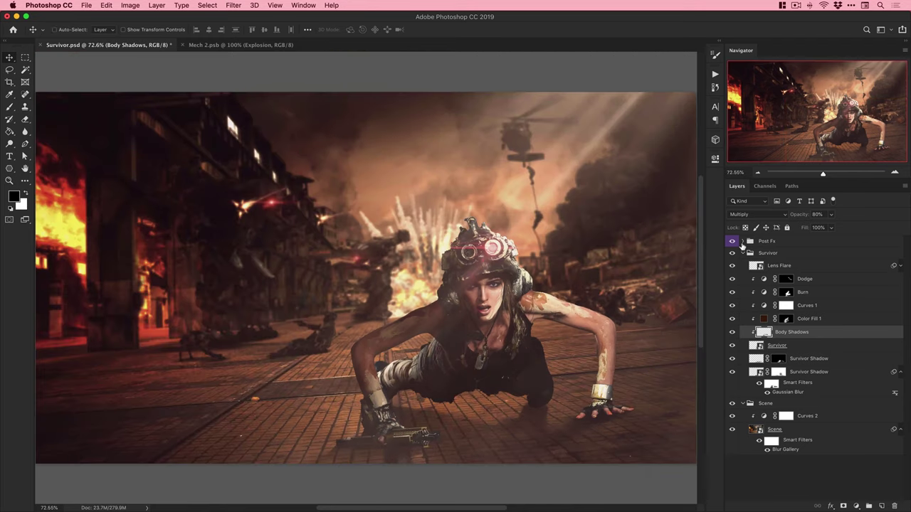
Expand the Post Fx group and try duplicating its Vignette layer to strengthen the edge darkening.
{"action": "left_click", "coordinate": [742, 241]}
{"action": "left_click", "coordinate": [856, 506]}
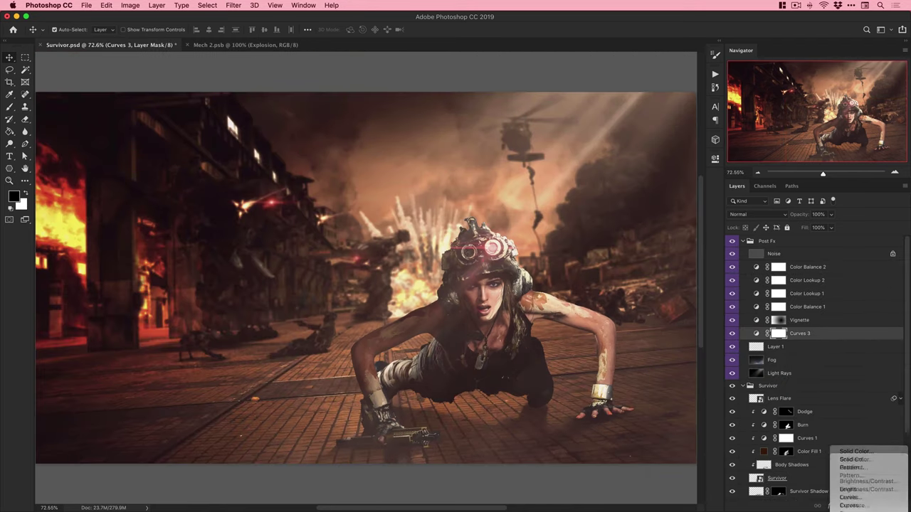
{"action": "left_click", "coordinate": [809, 323]}
{"action": "key", "text": "super+j"}
{"action": "key", "text": "super+z"}
{"action": "key", "text": "super+z"}
{"action": "key", "text": "super+z"}
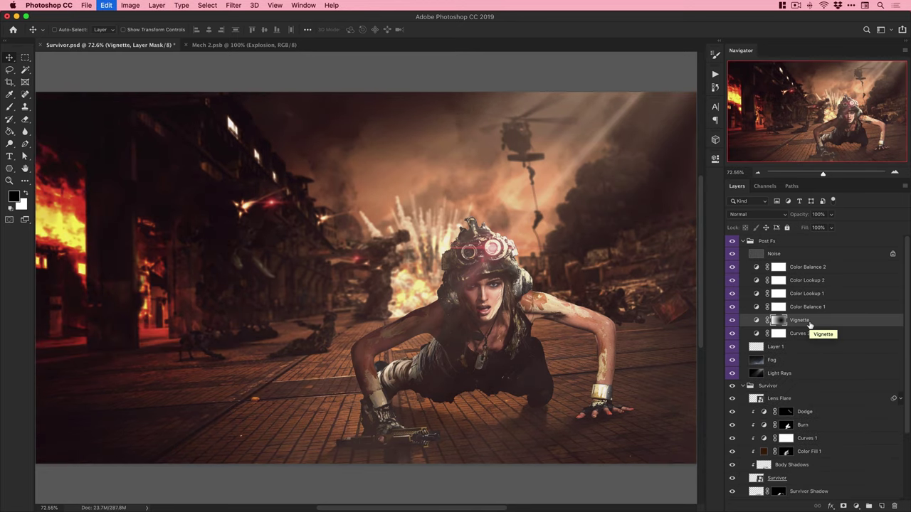
Set the Vignette curve's point to input 153 and output 106, comparing the image with and without the layer.
{"action": "double_click", "coordinate": [756, 321]}
{"action": "left_click_drag", "start_coordinate": [651, 261], "coordinate": [654, 266]}
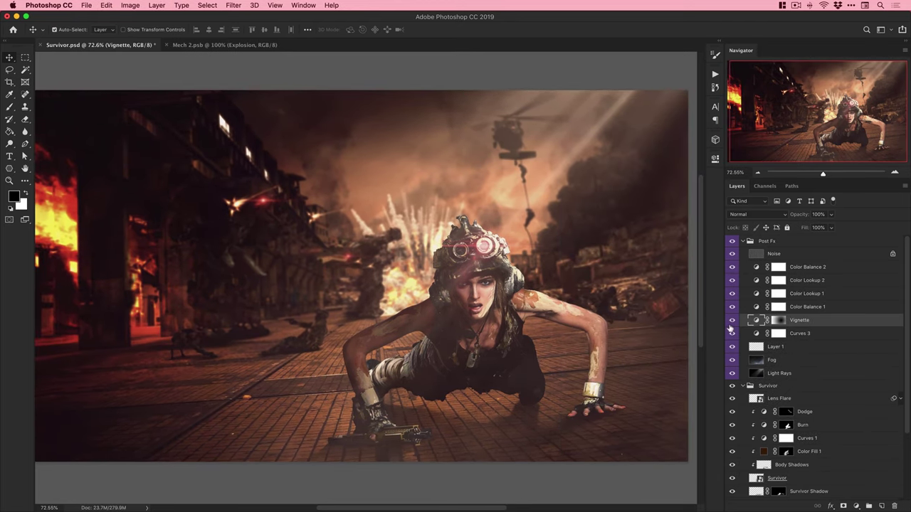
{"action": "left_click", "coordinate": [731, 320]}
{"action": "left_click", "coordinate": [731, 321]}
{"action": "left_click", "coordinate": [732, 321]}
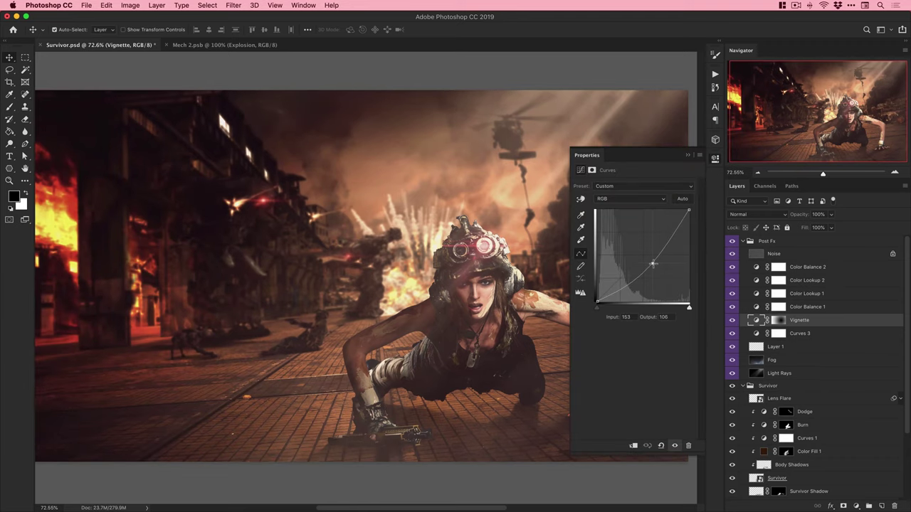
{"action": "left_click", "coordinate": [688, 155]}
Try redrawing the Vignette layer mask with a radial gradient starting at the survivor's face.
{"action": "left_click", "coordinate": [779, 321]}
{"action": "left_click", "coordinate": [10, 131]}
{"action": "left_click", "coordinate": [47, 131]}
{"action": "key", "text": "super+minus"}
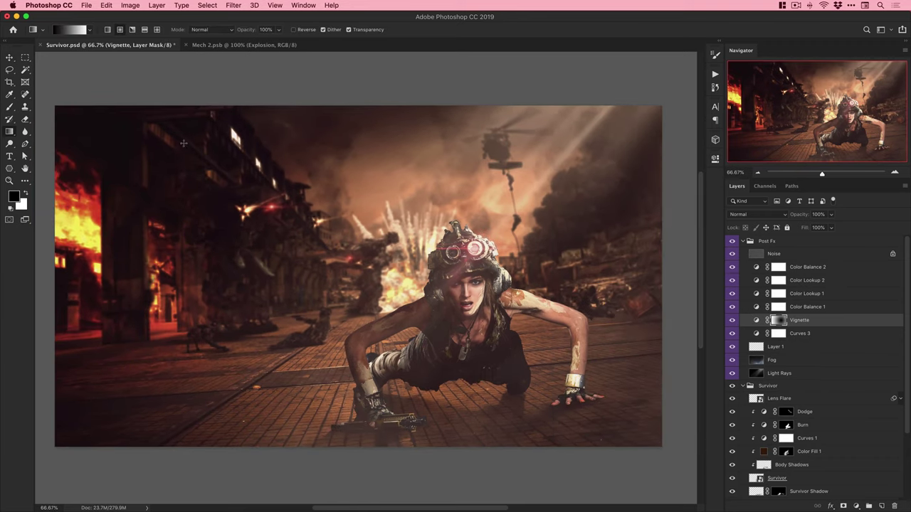
{"action": "left_click_drag", "start_coordinate": [466, 293], "coordinate": [522, 205]}
{"action": "key", "text": "super+z"}
{"action": "key", "text": "super+z"}
{"action": "key", "text": "v"}
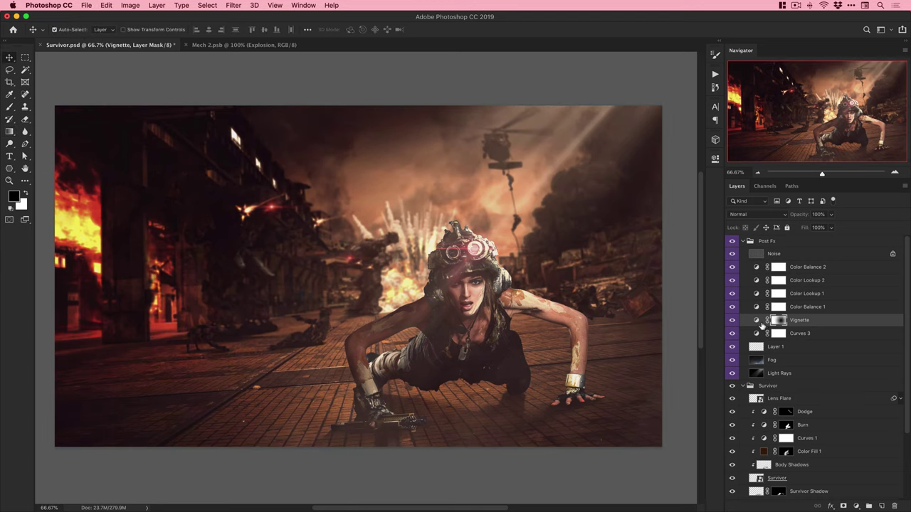
Try a Color Balance adjustment above Curves 3 with the midtones' Cyan–Red value at +5.
{"action": "left_click", "coordinate": [810, 333]}
{"action": "left_click", "coordinate": [856, 506]}
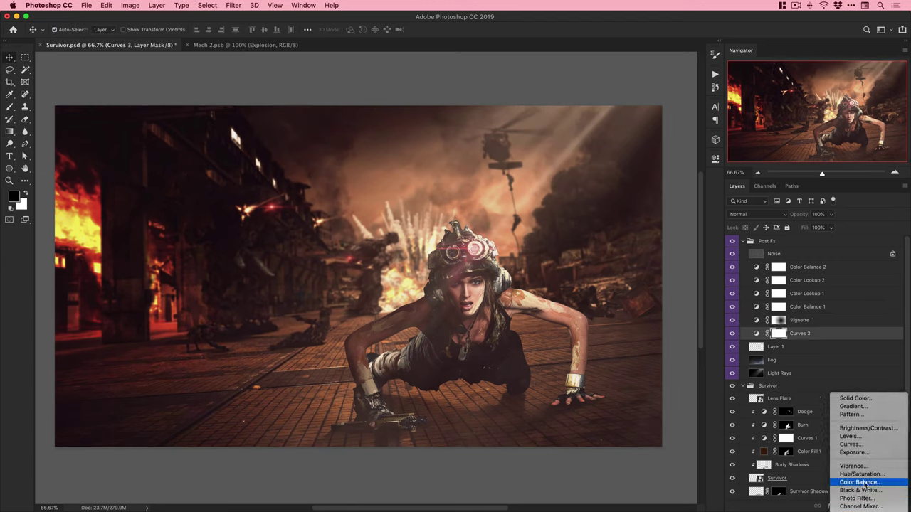
{"action": "left_click", "coordinate": [863, 486]}
{"action": "left_click_drag", "start_coordinate": [630, 204], "coordinate": [629, 210]}
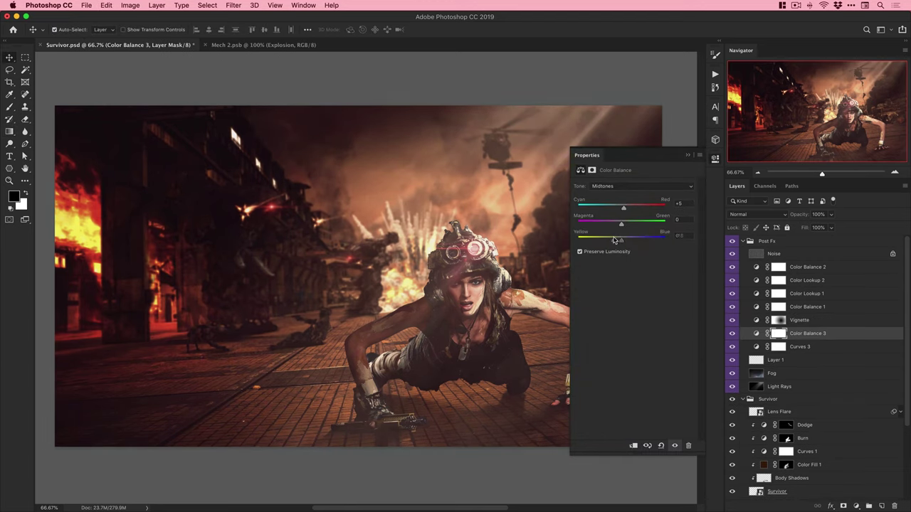
{"action": "left_click", "coordinate": [624, 186]}
{"action": "left_click", "coordinate": [624, 176]}
Compare the image with and without the new Color Balance at 50% opacity, and delete that layer.
{"action": "left_click", "coordinate": [831, 335]}
{"action": "left_click", "coordinate": [732, 334]}
{"action": "left_click", "coordinate": [731, 334]}
{"action": "left_click", "coordinate": [731, 335]}
{"action": "left_click", "coordinate": [731, 335]}
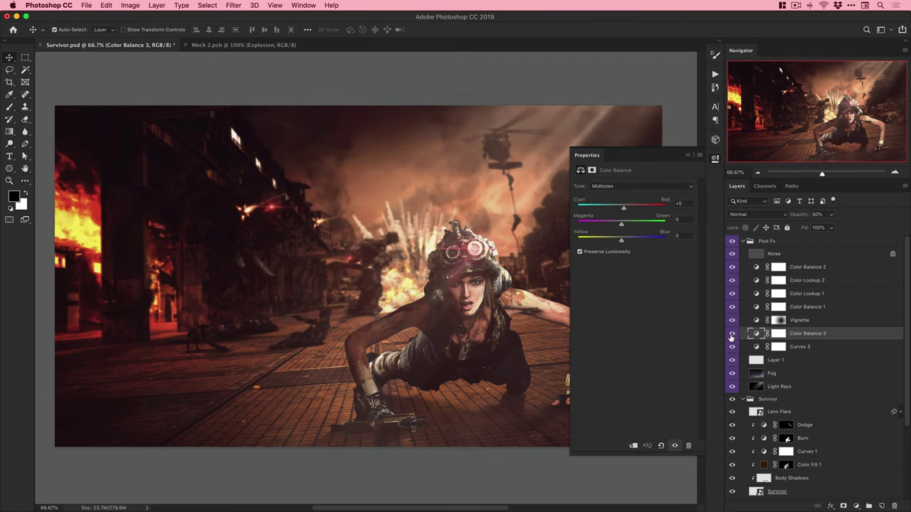
{"action": "key", "text": "Delete"}
Add a Color Lookup adjustment above Color Balance 2 using the Soft_Warming.look 3DLUT file.
{"action": "left_click", "coordinate": [822, 268]}
{"action": "left_click", "coordinate": [856, 506]}
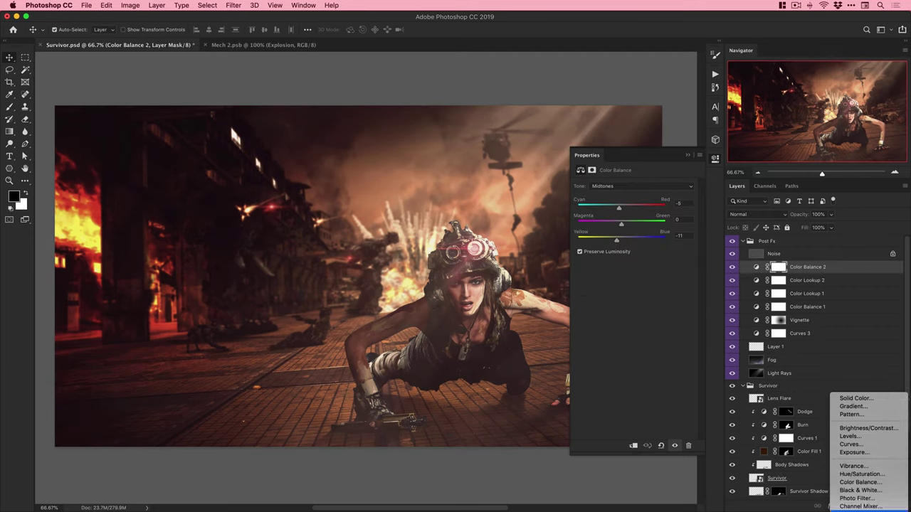
{"action": "left_click", "coordinate": [857, 508]}
{"action": "left_click", "coordinate": [643, 187]}
{"action": "left_click", "coordinate": [634, 406]}
{"action": "left_click", "coordinate": [626, 188]}
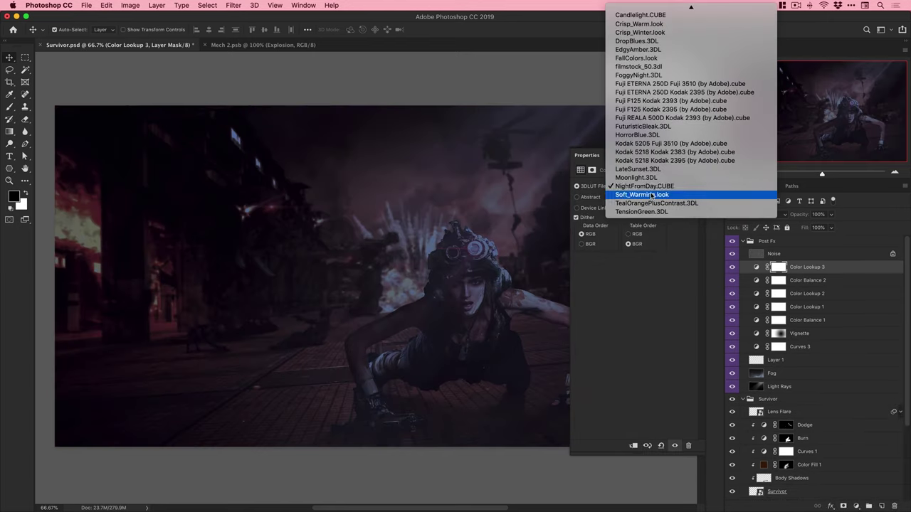
{"action": "left_click", "coordinate": [643, 194]}
Set the Soft_Warming Color Lookup's opacity to 70% and compare the image with and without it.
{"action": "left_click", "coordinate": [639, 187]}
{"action": "left_click", "coordinate": [643, 188]}
{"action": "left_click", "coordinate": [732, 268]}
{"action": "left_click", "coordinate": [732, 268]}
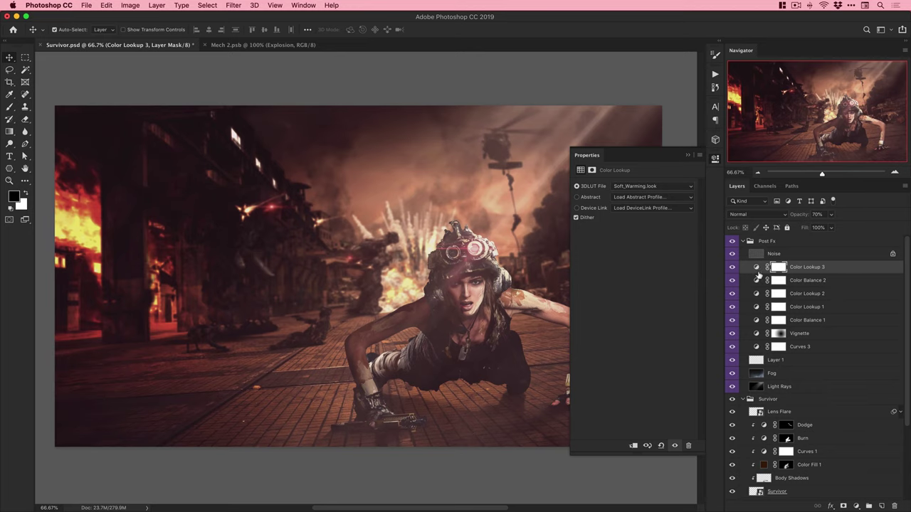
Add another Color Lookup adjustment above Color Lookup 3 using the DropBlues.3DL file.
{"action": "left_click", "coordinate": [856, 505]}
{"action": "left_click", "coordinate": [854, 463]}
{"action": "left_click", "coordinate": [653, 186]}
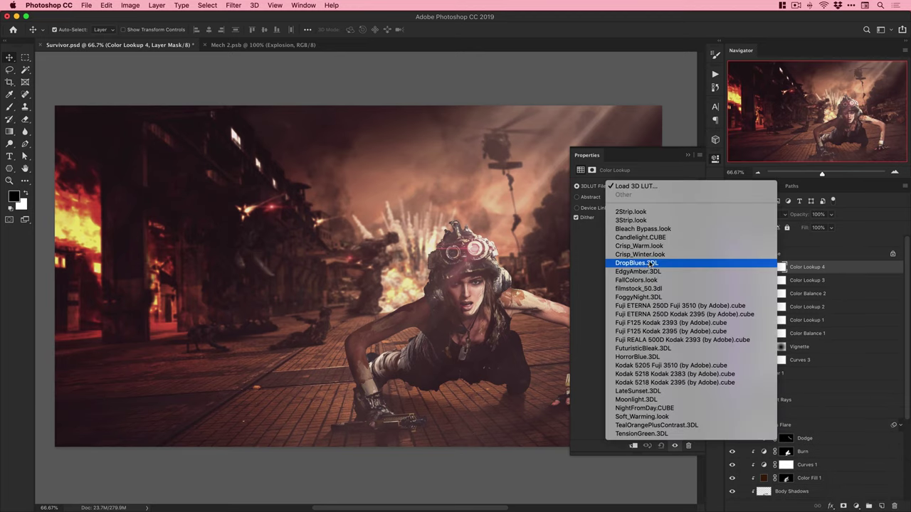
{"action": "left_click", "coordinate": [649, 263]}
{"action": "left_click", "coordinate": [649, 187]}
{"action": "left_click", "coordinate": [649, 195]}
{"action": "left_click", "coordinate": [648, 187]}
{"action": "left_click", "coordinate": [649, 179]}
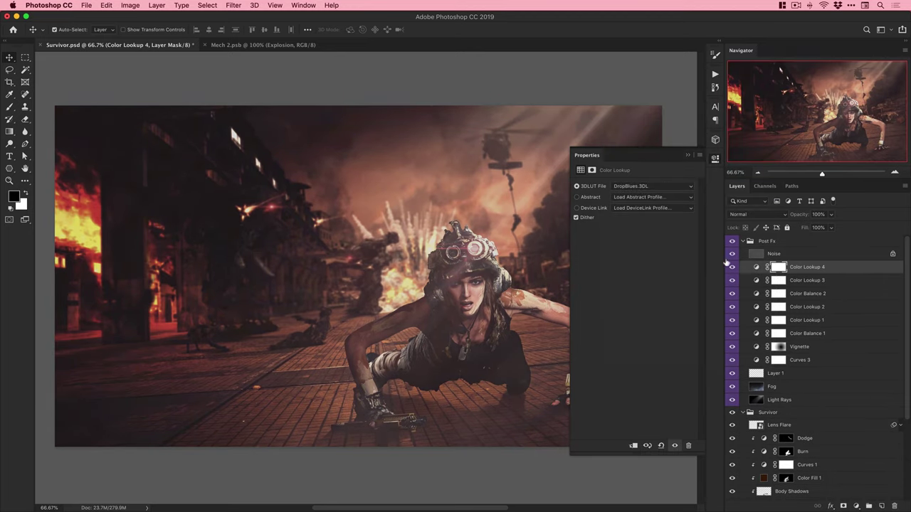
Compare the image with and without the DropBlues Color Lookup and set its opacity to 70%.
{"action": "left_click", "coordinate": [731, 268]}
{"action": "left_click", "coordinate": [731, 268]}
{"action": "left_click", "coordinate": [813, 274]}
{"action": "key", "text": "7"}
Add a Color Lookup adjustment at the top of the color layers, test HorrorBlue.3DL, and settle on FuturisticBleak.3DL.
{"action": "left_click", "coordinate": [855, 506]}
{"action": "left_click", "coordinate": [847, 499]}
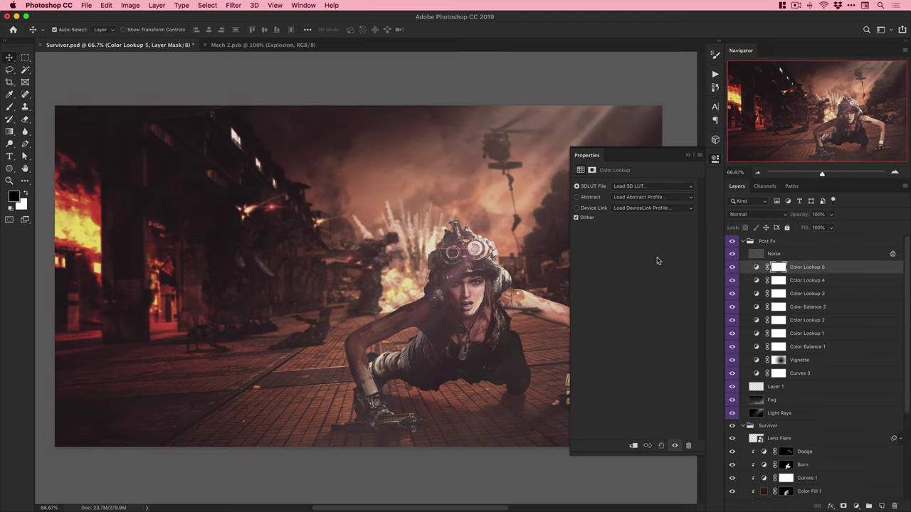
{"action": "left_click", "coordinate": [639, 186]}
{"action": "left_click", "coordinate": [641, 349]}
{"action": "left_click", "coordinate": [659, 187]}
{"action": "left_click", "coordinate": [653, 194]}
{"action": "left_click", "coordinate": [651, 185]}
{"action": "left_click", "coordinate": [651, 187]}
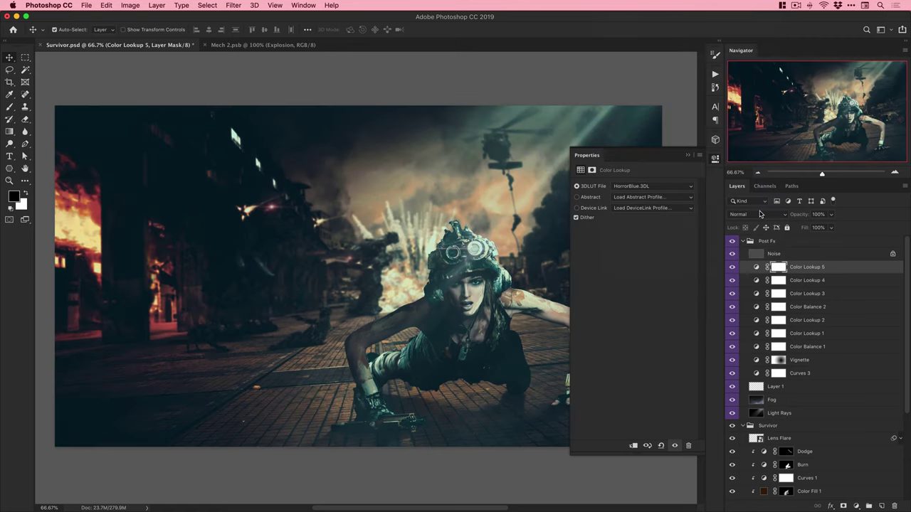
{"action": "left_click", "coordinate": [752, 214]}
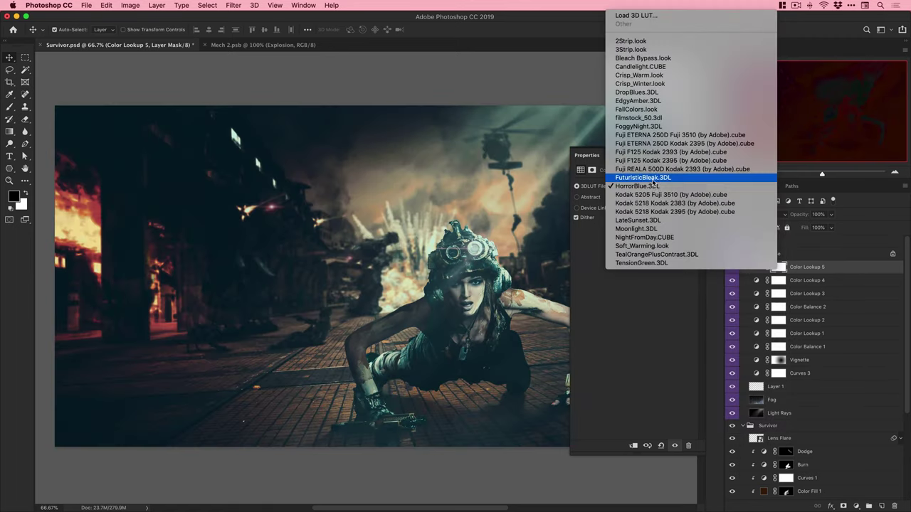
{"action": "left_click", "coordinate": [662, 175]}
Blend the FuturisticBleak Color Lookup in Soft Light at 50% opacity and compare the image with and without it.
{"action": "left_click", "coordinate": [752, 214]}
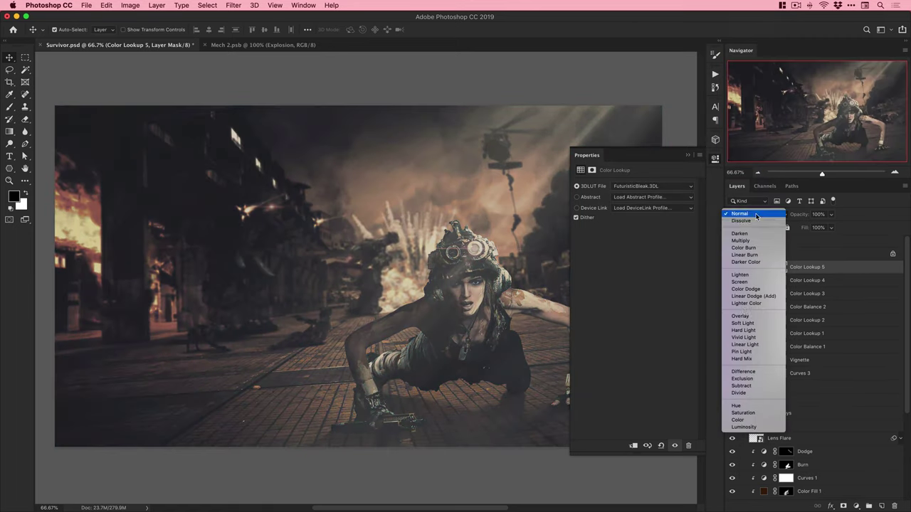
{"action": "left_click", "coordinate": [742, 323]}
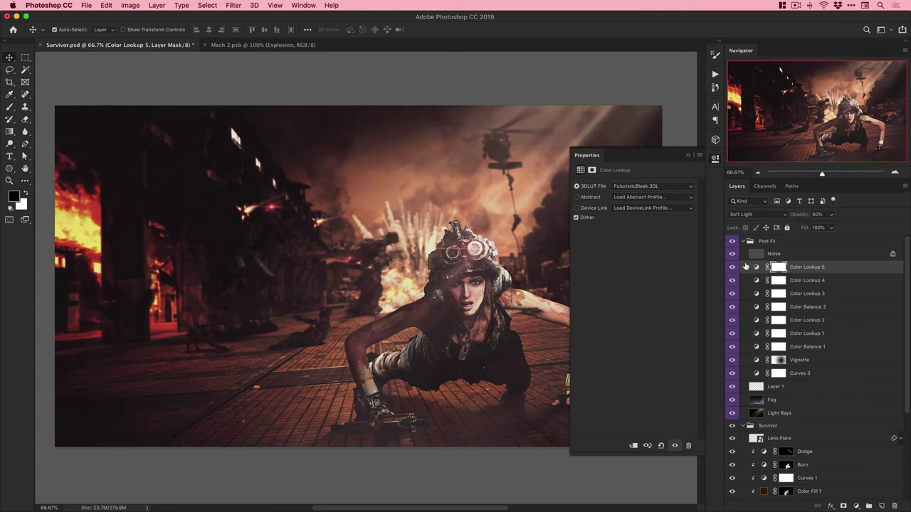
{"action": "left_click", "coordinate": [732, 267]}
{"action": "left_click", "coordinate": [732, 267]}
Save Survivor.psd with the Post Fx group collapsed, and save Mech 2.psb to update the scene in the composite.
{"action": "left_click", "coordinate": [742, 241]}
{"action": "key", "text": "super+s"}
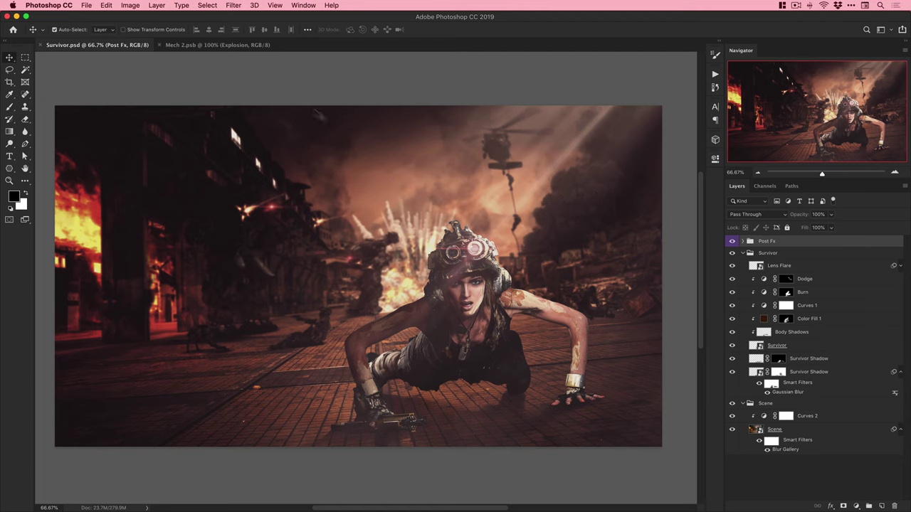
{"action": "left_click", "coordinate": [220, 44]}
{"action": "key", "text": "super+s"}
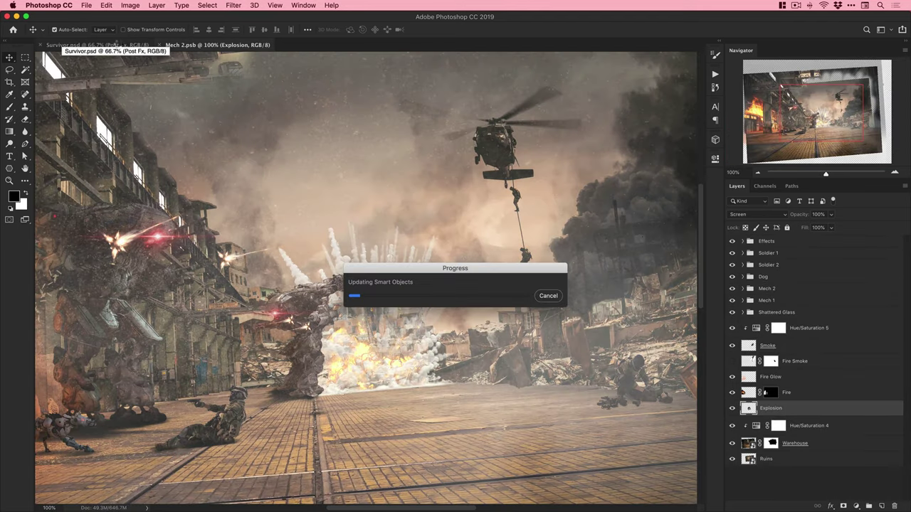
{"action": "left_click", "coordinate": [121, 45]}
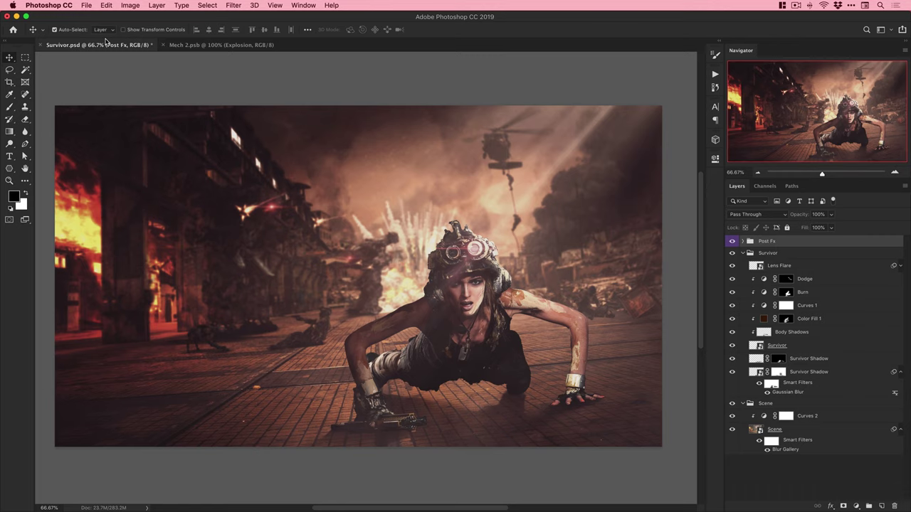
Duplicate the Lens Flare layer in the Survivor group to intensify the goggles' flare.
{"action": "left_click", "coordinate": [783, 347]}
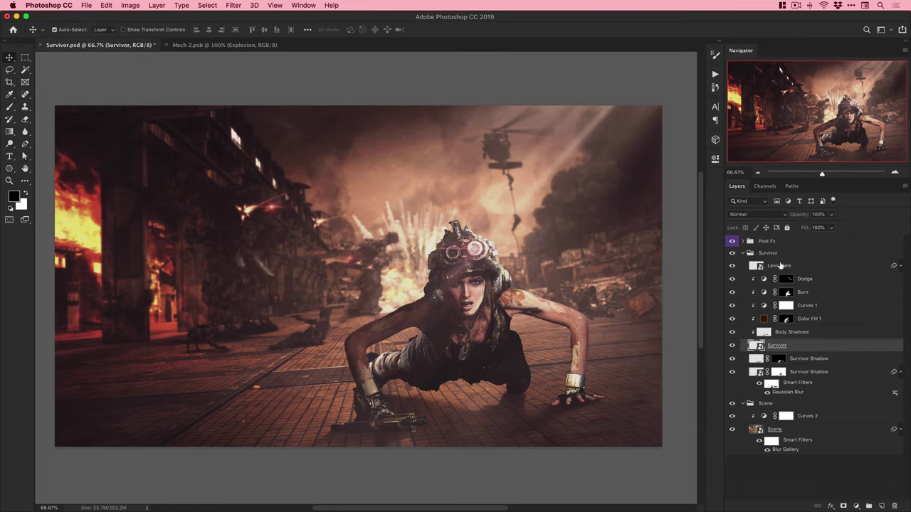
{"action": "left_click", "coordinate": [780, 265]}
{"action": "key", "text": "super+j"}
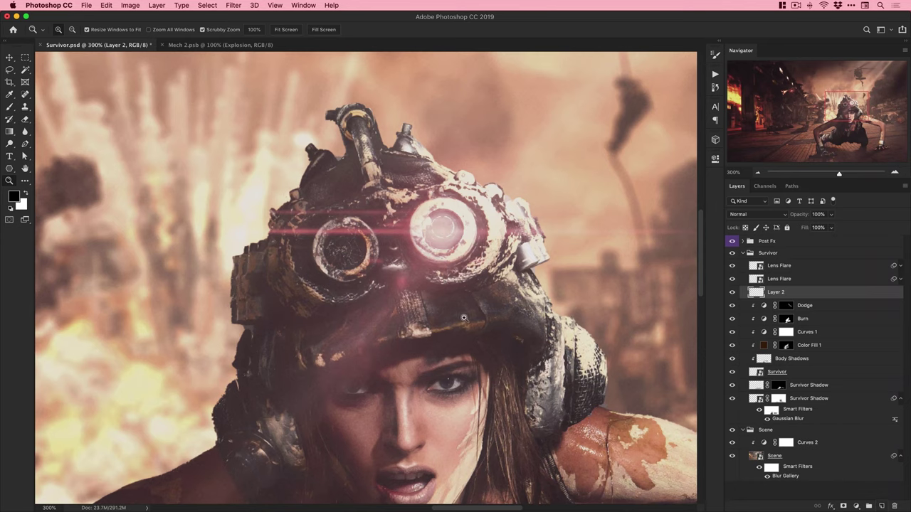
Paint a soft pinkish-red glow (hue 347) over the goggles' lit lens on a new layer directly above Dodge.
{"action": "left_click", "coordinate": [13, 196]}
{"action": "left_click", "coordinate": [724, 419]}
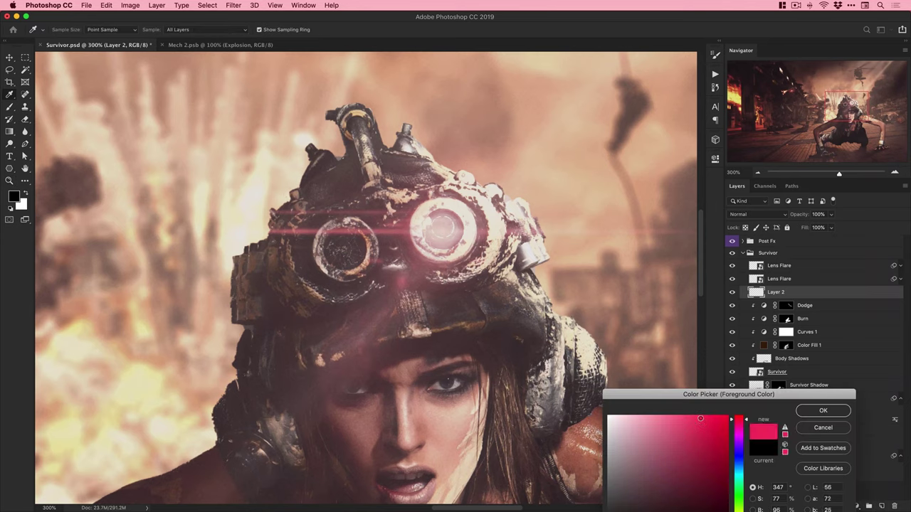
{"action": "left_click", "coordinate": [823, 411]}
{"action": "key", "text": "b"}
{"action": "left_click_drag", "start_coordinate": [442, 228], "coordinate": [448, 235]}
Review the Post Fx grading, delete the DropBlues Color Lookup 4 layer, and inspect the goggles up close.
{"action": "left_click", "coordinate": [734, 241]}
{"action": "left_click", "coordinate": [733, 242]}
{"action": "left_click", "coordinate": [743, 242]}
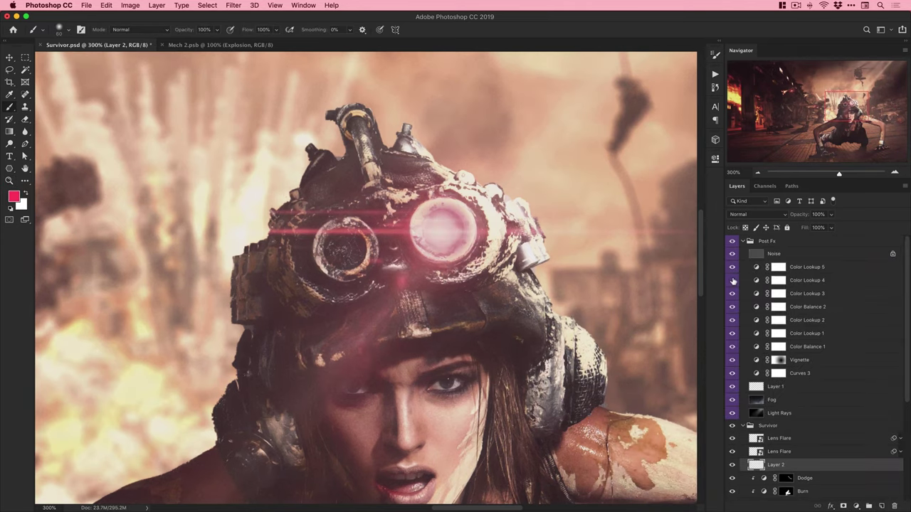
{"action": "key", "text": "super+1"}
{"action": "key", "text": "super+0"}
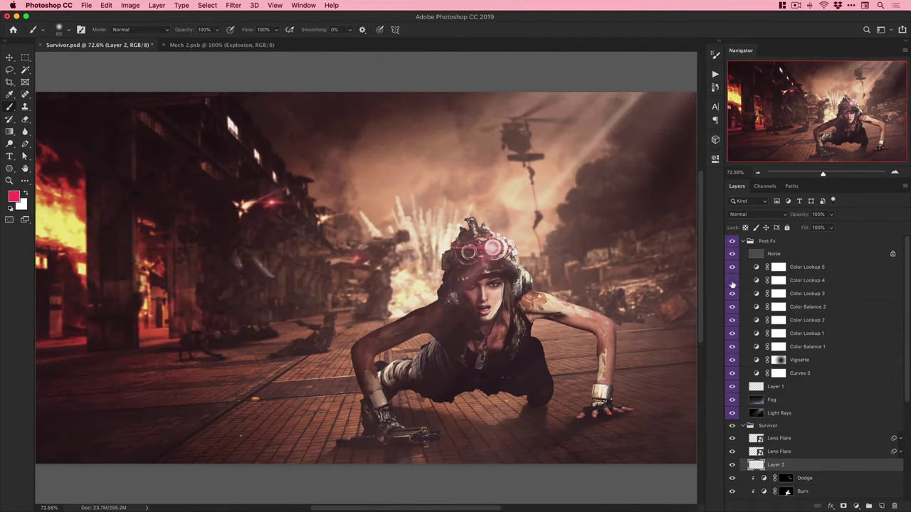
{"action": "left_click", "coordinate": [793, 278]}
{"action": "key", "text": "Delete"}
{"action": "triple_click", "coordinate": [494, 247], "text": "super"}
{"action": "key", "text": "v"}
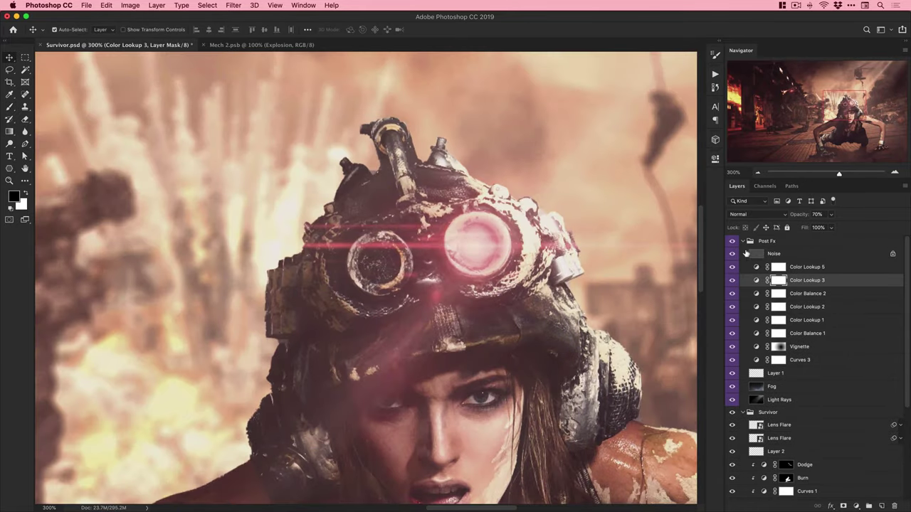
Rename the goggles' glow layer as Light Glow and set its blend mode to Overlay.
{"action": "left_click", "coordinate": [742, 242]}
{"action": "double_click", "coordinate": [780, 292]}
{"action": "type", "text": "Light"}
{"action": "key", "text": "Return"}
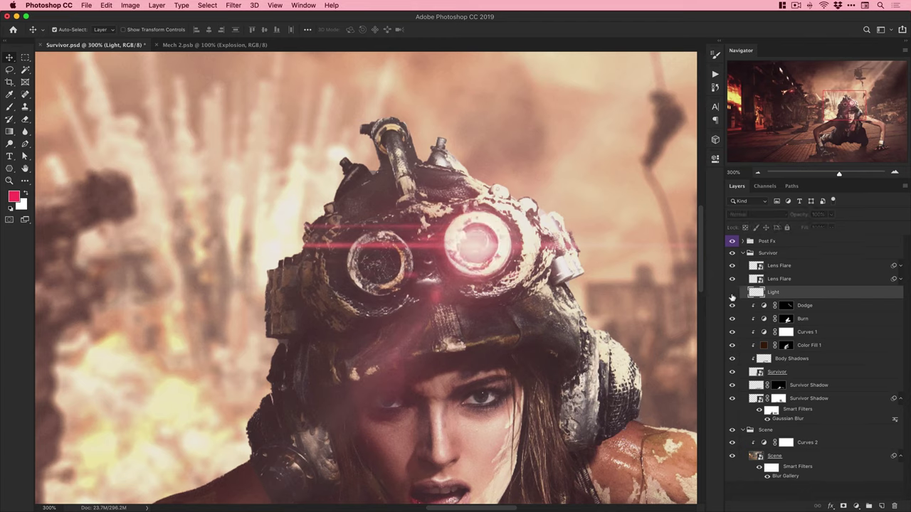
{"action": "left_click", "coordinate": [757, 214]}
{"action": "left_click", "coordinate": [745, 317]}
{"action": "double_click", "coordinate": [771, 292]}
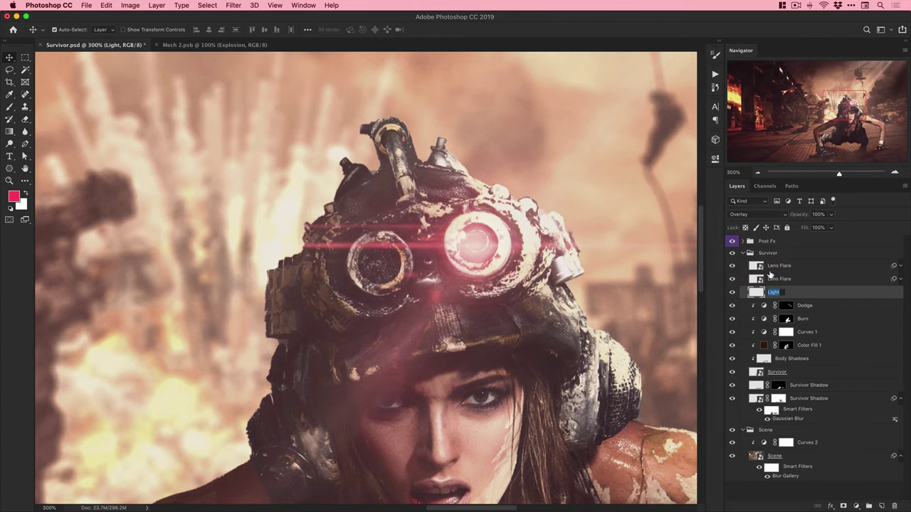
{"action": "type", "text": "Light Glow"}
{"action": "key", "text": "Return"}
Compare the image with and without the Light Glow layer, then collapse the Survivor group and save Survivor.psd.
{"action": "left_click", "coordinate": [732, 293]}
{"action": "left_click", "coordinate": [731, 293]}
{"action": "left_click", "coordinate": [743, 254]}
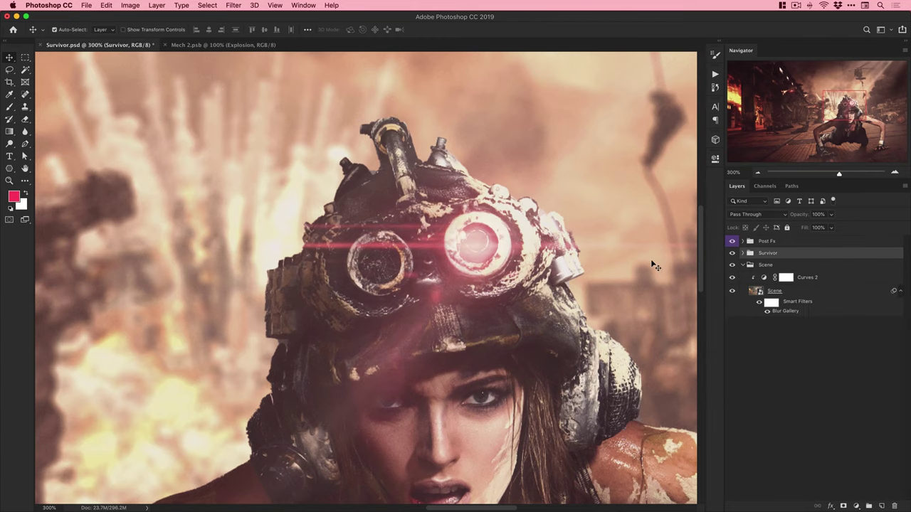
{"action": "key", "text": "super+0"}
{"action": "key", "text": "super+s"}
{"action": "key", "text": "super+Tab"}
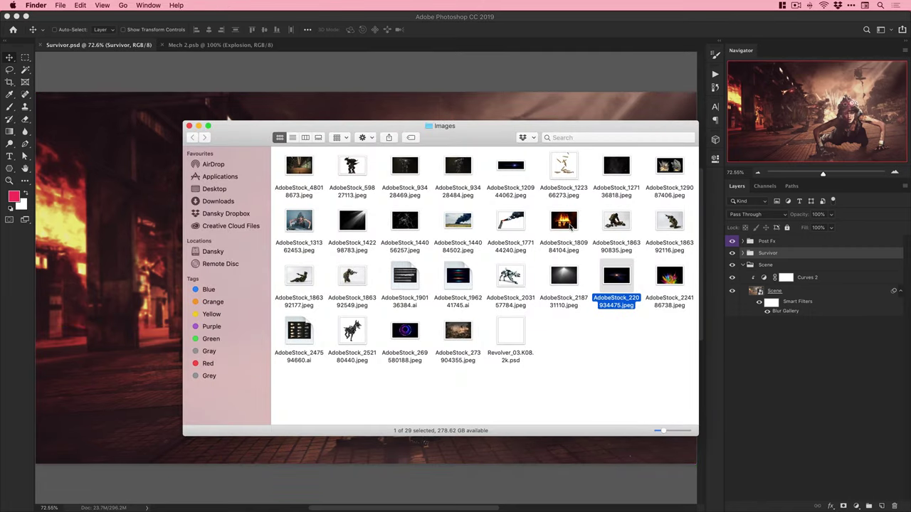
{"action": "key", "text": "super+Tab"}
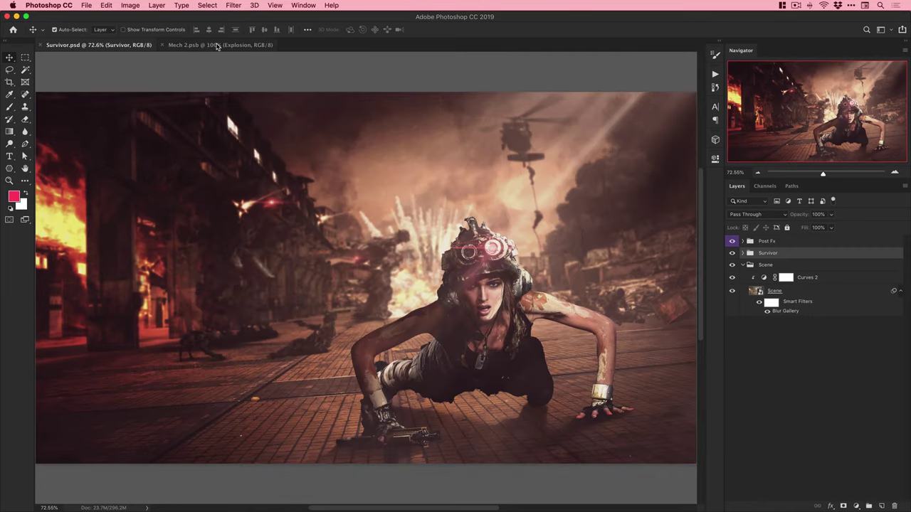
In Mech 2.psb, group the layers from Hue/Saturation 5 down to Ruins and name the group Scene.
{"action": "left_click", "coordinate": [215, 46]}
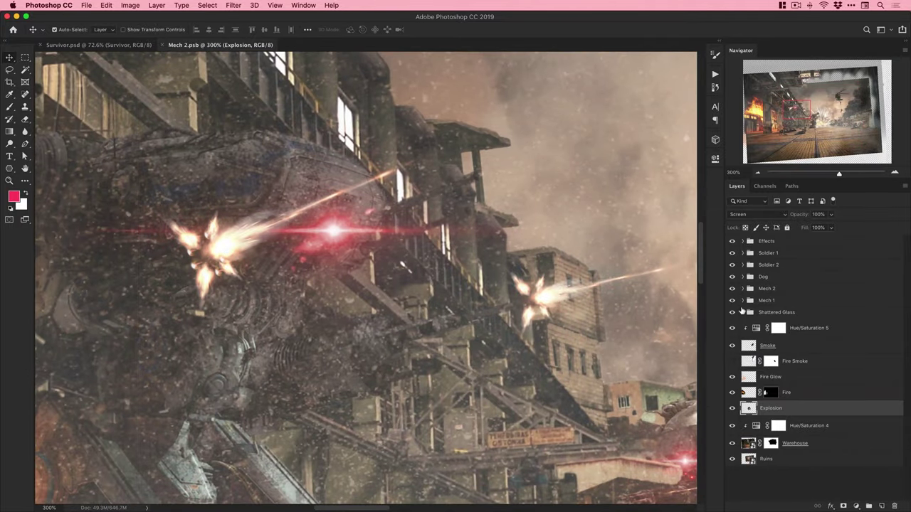
{"action": "left_click", "coordinate": [812, 335]}
{"action": "left_click", "coordinate": [793, 458], "text": "shift"}
{"action": "key", "text": "super+g"}
{"action": "double_click", "coordinate": [767, 324]}
{"action": "type", "text": "Scene"}
Add layer masks to the Muzzle Flash layers in the Mech 1 group and brush black to fade the flash trails.
{"action": "left_click", "coordinate": [743, 300]}
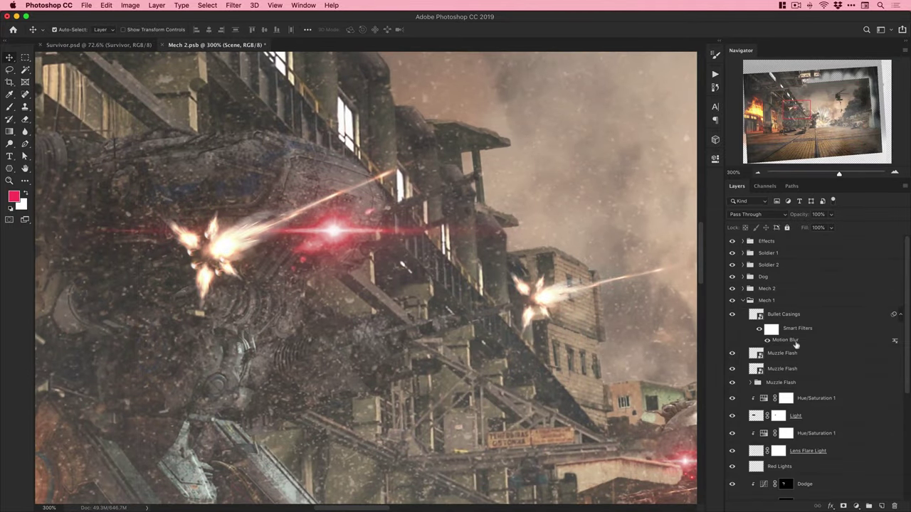
{"action": "left_click", "coordinate": [793, 368]}
{"action": "left_click", "coordinate": [732, 369]}
{"action": "left_click", "coordinate": [732, 370]}
{"action": "left_click", "coordinate": [843, 506]}
{"action": "key", "text": "b"}
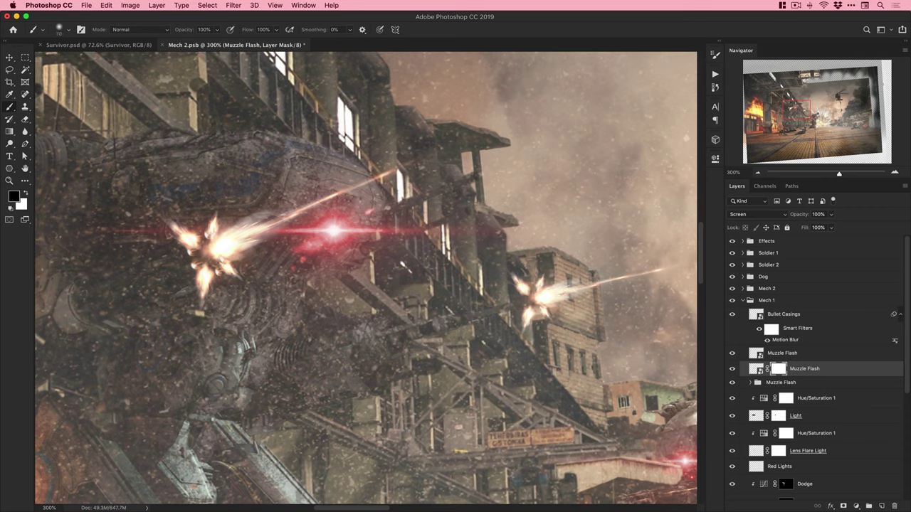
{"action": "left_click_drag", "start_coordinate": [785, 356], "coordinate": [779, 354]}
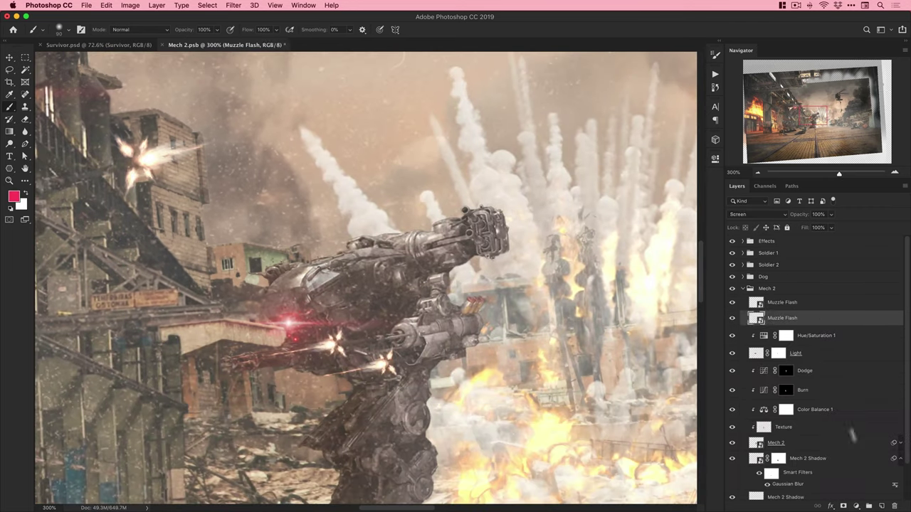
Mask the Muzzle Flash layers in the Mech 2 group and save Mech 2.psb to update the Survivor.psd composite.
{"action": "left_click", "coordinate": [733, 319]}
{"action": "left_click", "coordinate": [786, 305]}
{"action": "left_click", "coordinate": [844, 506]}
{"action": "left_click", "coordinate": [743, 289]}
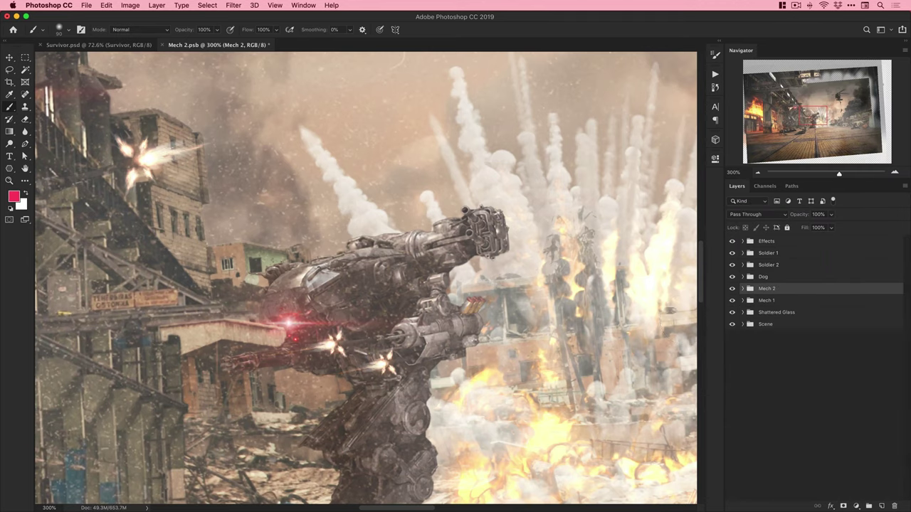
{"action": "key", "text": "v"}
{"action": "key", "text": "super+0"}
{"action": "key", "text": "super+s"}
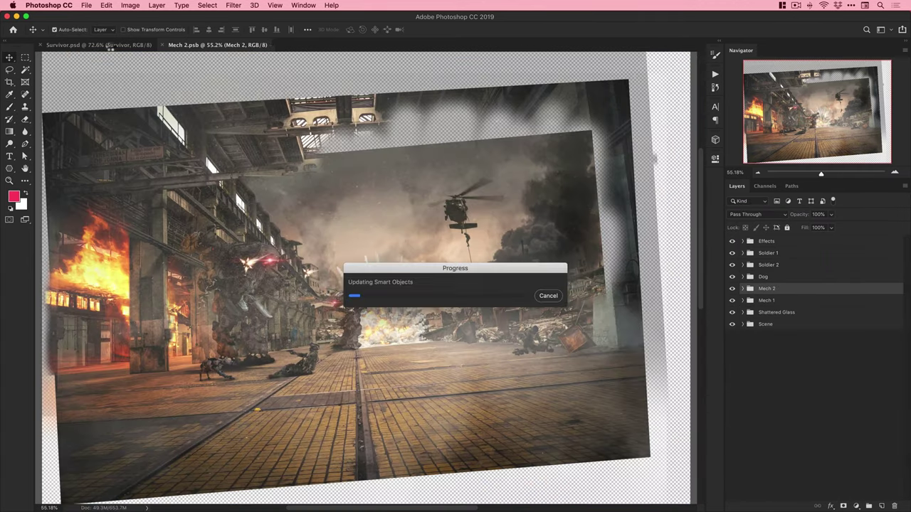
{"action": "left_click", "coordinate": [100, 45]}
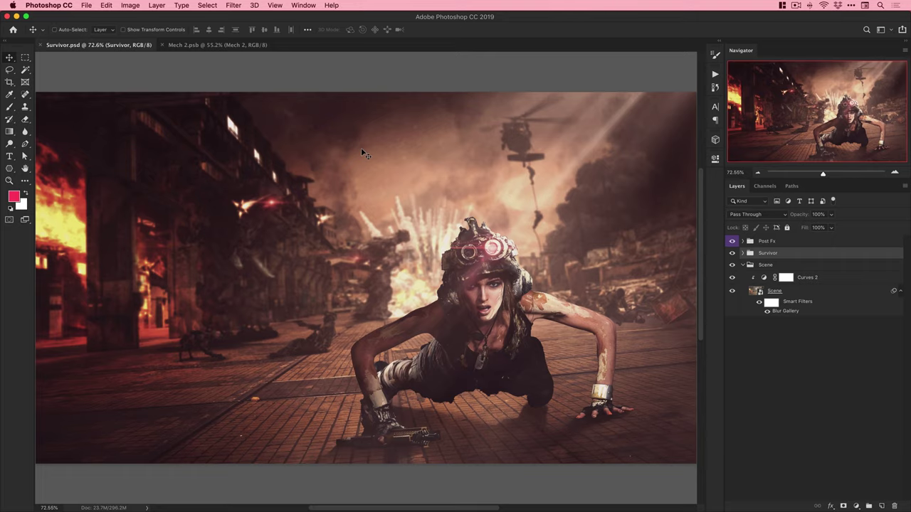
In Mech 2.psb, slightly rotate the larger Muzzle Flash in the Mech 1 group and hide the Effects group.
{"action": "left_click", "coordinate": [246, 45]}
{"action": "key", "text": "z"}
{"action": "left_click", "coordinate": [247, 263]}
{"action": "left_click_drag", "start_coordinate": [247, 263], "coordinate": [256, 278]}
{"action": "key", "text": "v"}
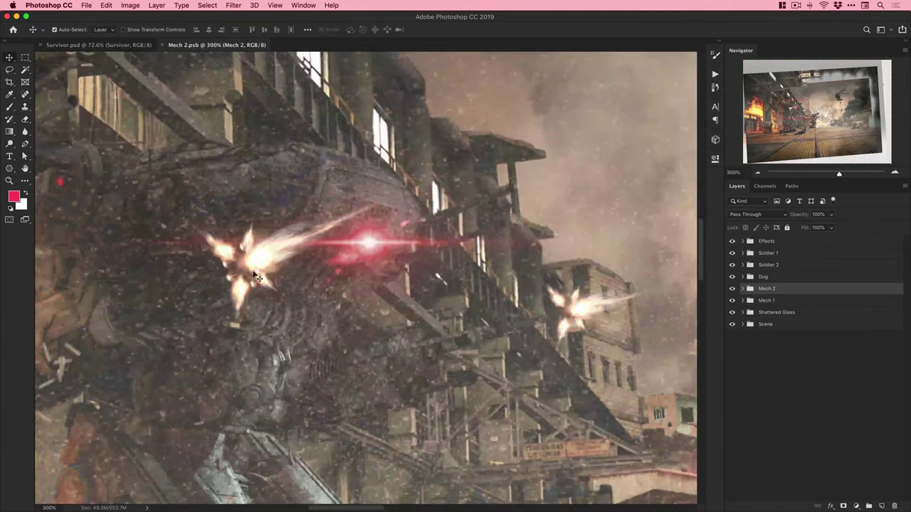
{"action": "left_click", "coordinate": [743, 300]}
{"action": "left_click", "coordinate": [806, 367]}
{"action": "key", "text": "ctrl+t"}
{"action": "left_click_drag", "start_coordinate": [562, 137], "coordinate": [557, 148]}
{"action": "key", "text": "Return"}
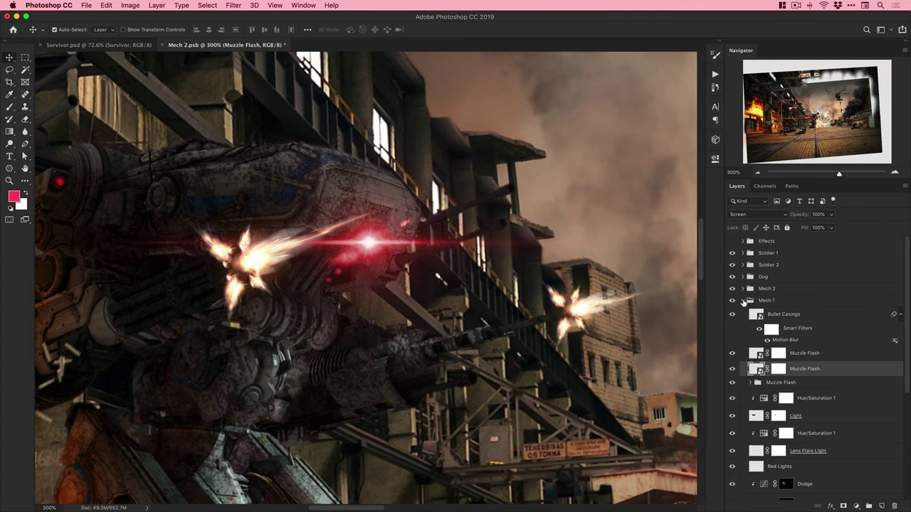
{"action": "left_click", "coordinate": [743, 300]}
{"action": "left_click", "coordinate": [743, 324]}
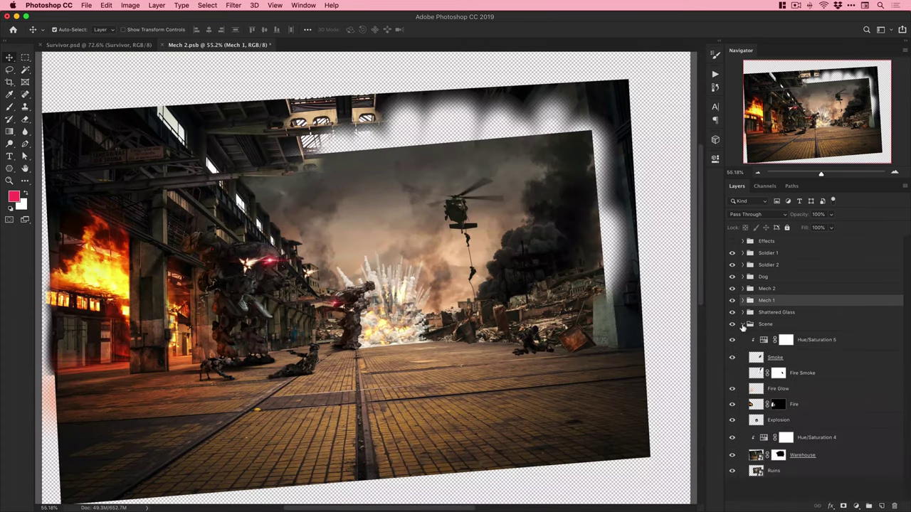
{"action": "left_click", "coordinate": [743, 326]}
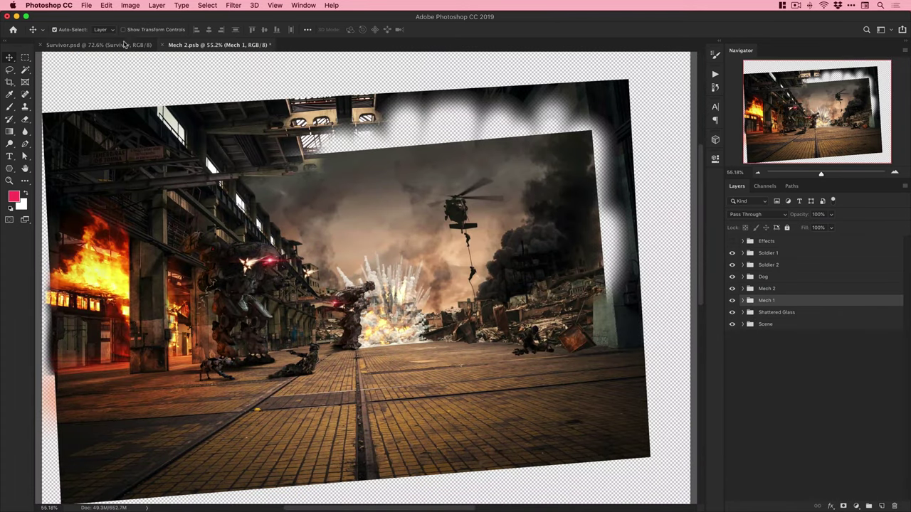
Switch to Survivor.psd, expand the Post Fx group, and compare the image with and without the Light Rays layer.
{"action": "left_click", "coordinate": [126, 44]}
{"action": "left_click", "coordinate": [743, 242]}
{"action": "left_click", "coordinate": [781, 401]}
{"action": "left_click", "coordinate": [732, 401]}
{"action": "left_click", "coordinate": [731, 400]}
Try fading the light rays in the image's upper-right corner with a brushed layer mask, and discard the mask.
{"action": "left_click", "coordinate": [846, 506]}
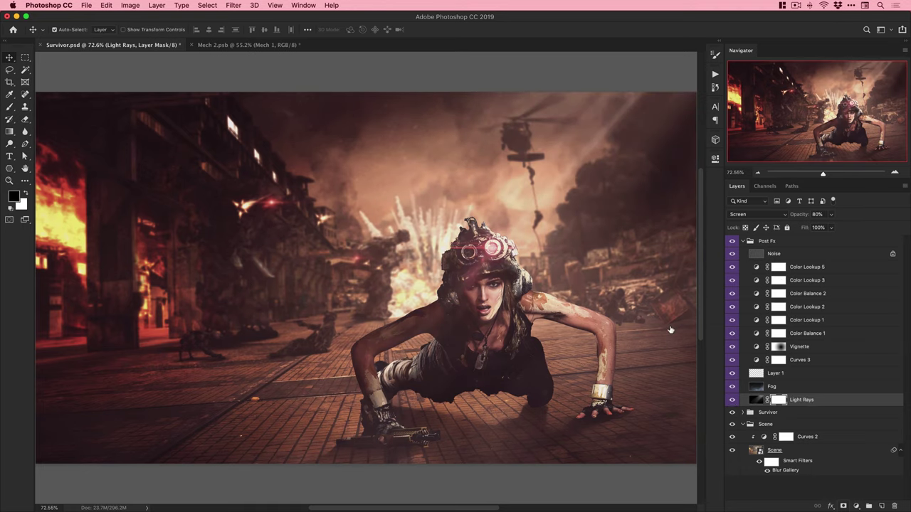
{"action": "key", "text": "b"}
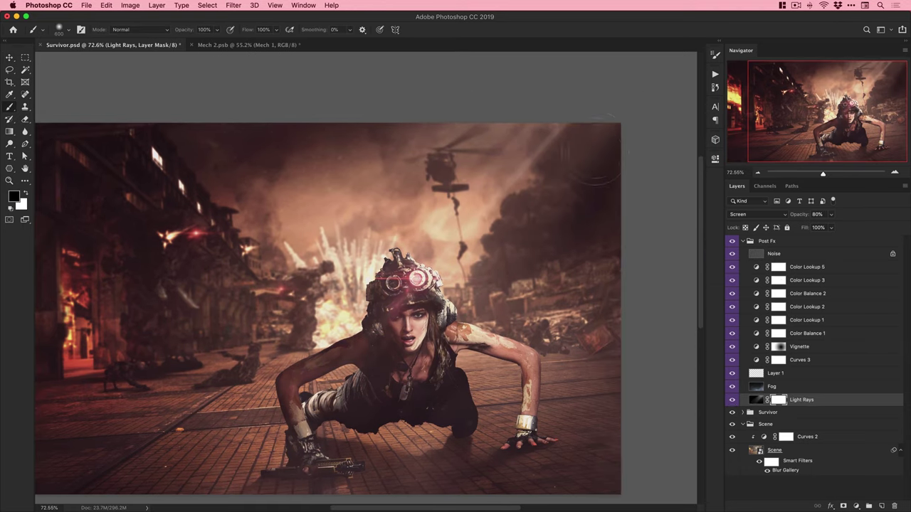
{"action": "left_click_drag", "start_coordinate": [602, 150], "coordinate": [600, 139]}
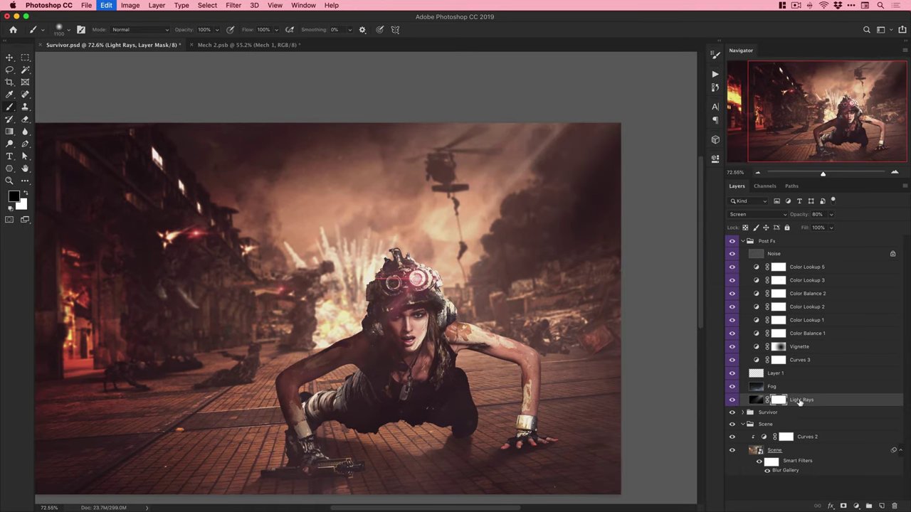
{"action": "right_click", "coordinate": [779, 400]}
{"action": "left_click", "coordinate": [711, 285]}
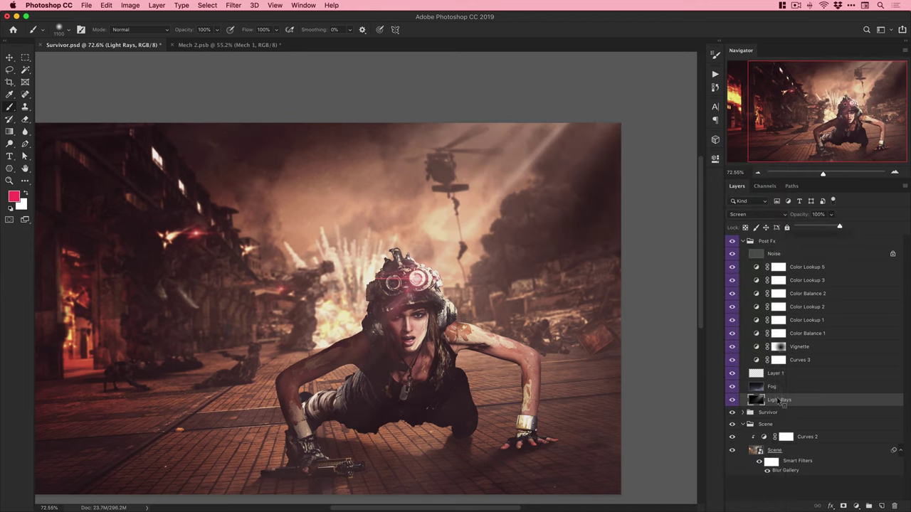
Convert the Light Rays layer to a smart object and soften it with a 5-pixel Gaussian Blur.
{"action": "right_click", "coordinate": [778, 400]}
{"action": "left_click", "coordinate": [782, 307]}
{"action": "key", "text": "v"}
{"action": "left_click", "coordinate": [233, 5]}
{"action": "mouse_move", "coordinate": [296, 118]}
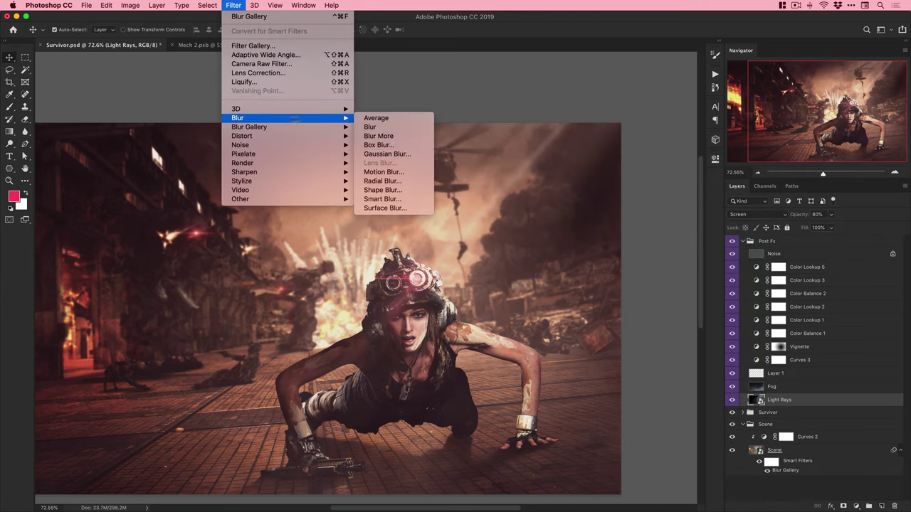
{"action": "left_click", "coordinate": [387, 154]}
{"action": "left_click_drag", "start_coordinate": [575, 76], "coordinate": [419, 113]}
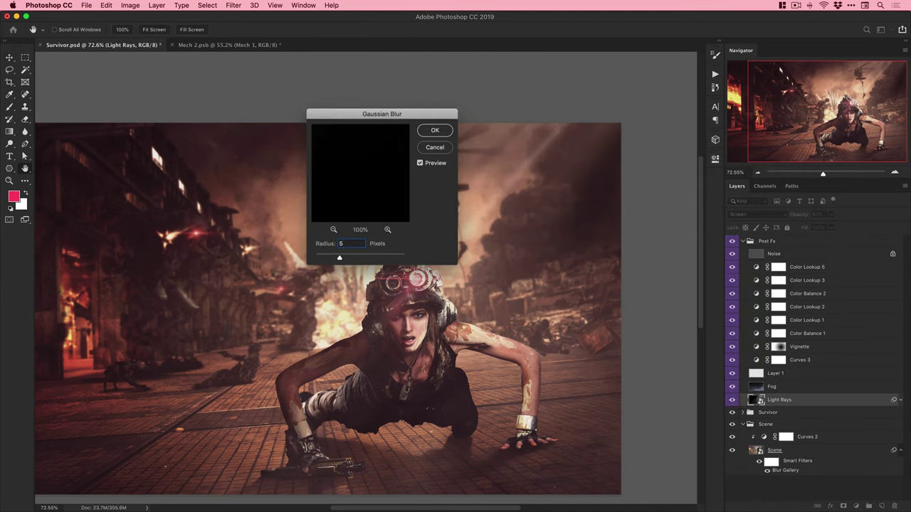
{"action": "key", "text": "Return"}
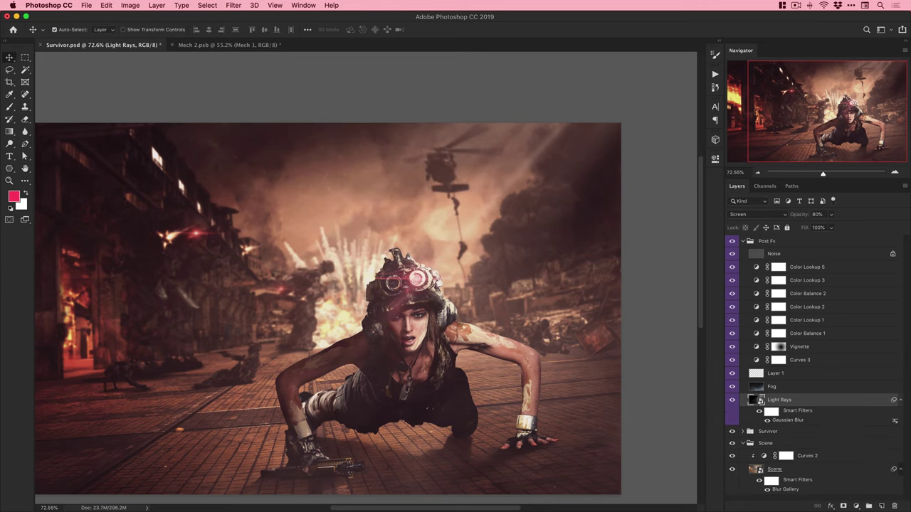
{"action": "double_click", "coordinate": [789, 421]}
{"action": "key", "text": "Escape"}
Set the Tilt-Shift blur in the Scene layer's Blur Gallery smart filter to 6 px.
{"action": "double_click", "coordinate": [789, 490]}
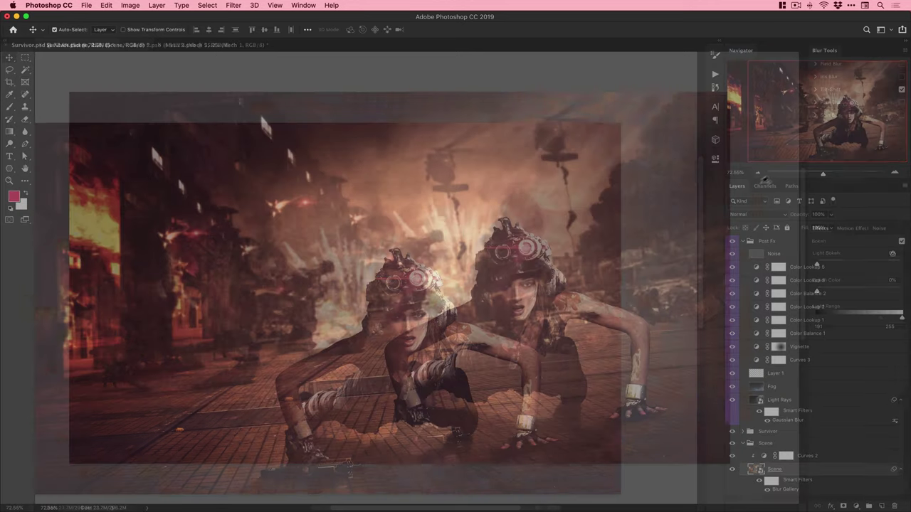
{"action": "left_click_drag", "start_coordinate": [892, 104], "coordinate": [859, 104]}
{"action": "left_click", "coordinate": [896, 103]}
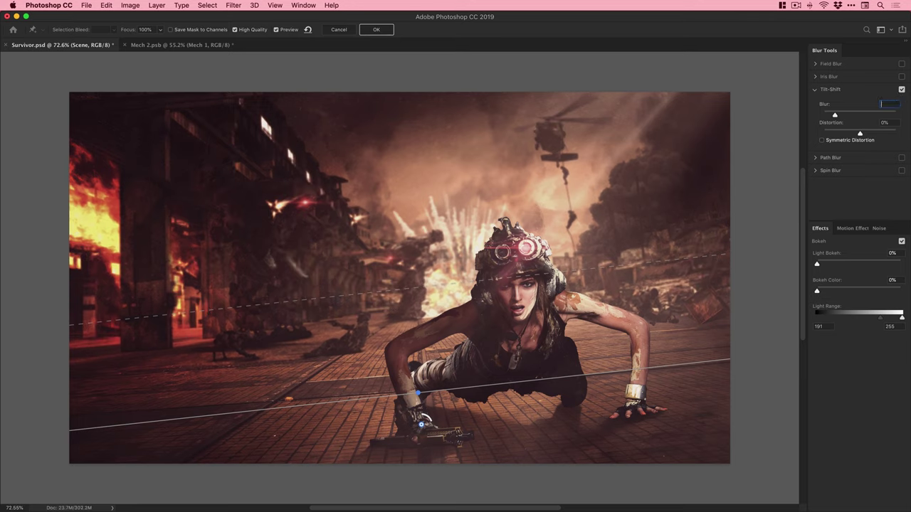
{"action": "type", "text": "6"}
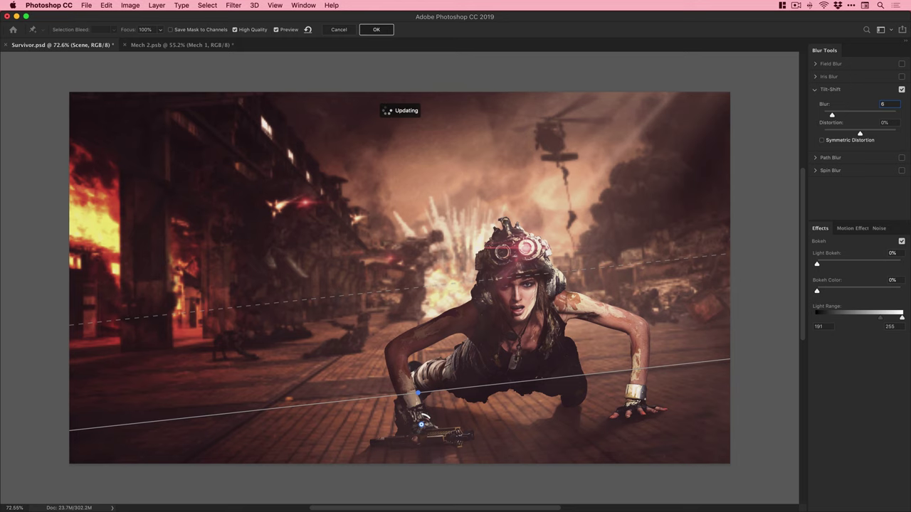
{"action": "key", "text": "Return"}
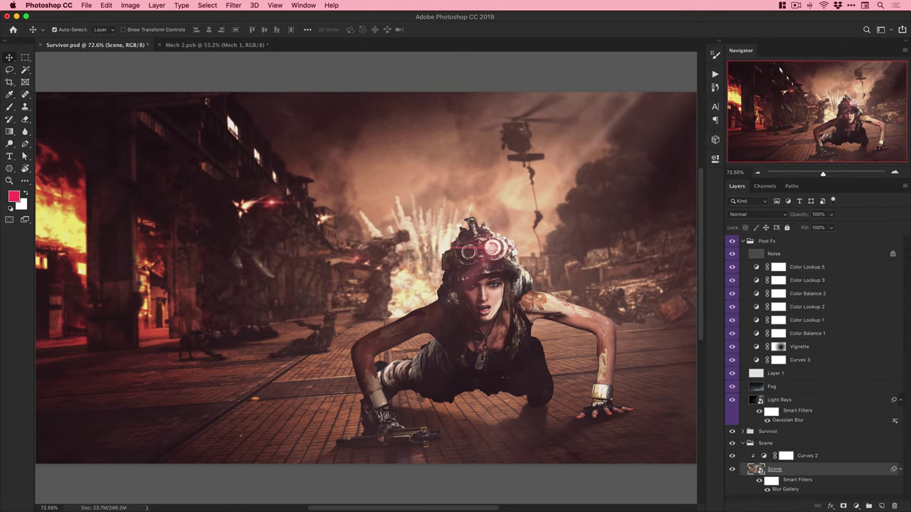
Shift the Light Rays layer about 237 px left and lower its opacity to 70%.
{"action": "left_click", "coordinate": [779, 400]}
{"action": "key", "text": "super+t"}
{"action": "key", "text": "super+minus"}
{"action": "left_click_drag", "start_coordinate": [604, 200], "coordinate": [567, 200]}
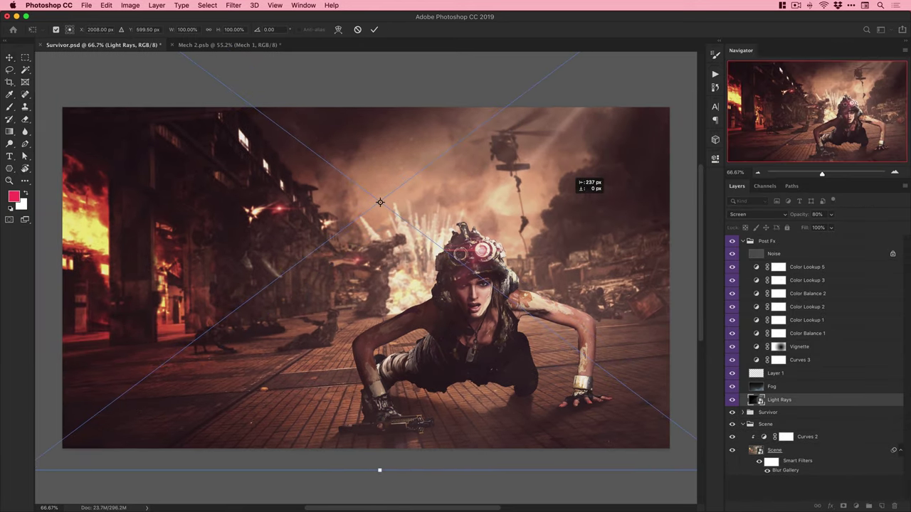
{"action": "key", "text": "Return"}
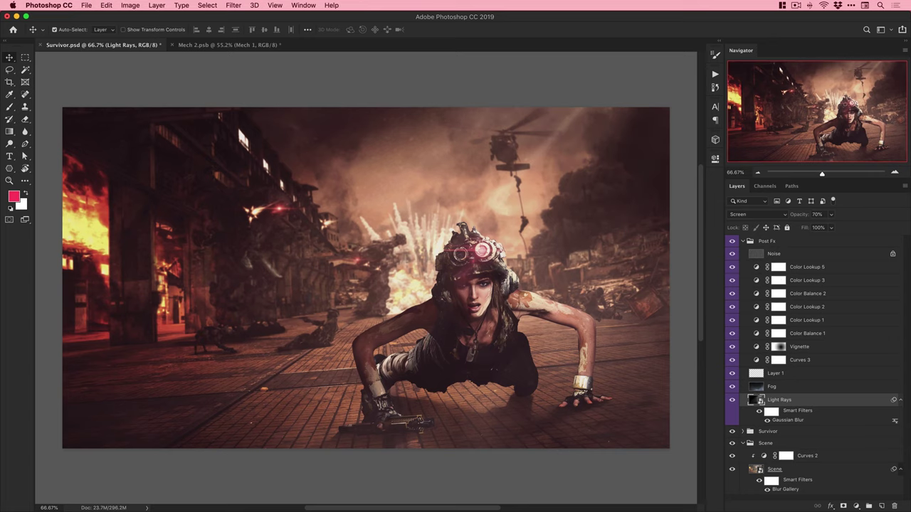
Switch to Mech 2.psb and save it to update the scene in the composite.
{"action": "key", "text": "super+0"}
{"action": "key", "text": "super+grave"}
{"action": "key", "text": "super+s"}
Open the blood images AdobeStock_33313694.jpeg and AdobeStock_127826960.jpeg from Finder in Photoshop.
{"action": "key", "text": "super+Tab"}
{"action": "key", "text": "super+Tab"}
{"action": "left_click", "coordinate": [299, 166]}
{"action": "left_click", "coordinate": [299, 221], "text": "super"}
{"action": "left_click_drag", "start_coordinate": [299, 221], "coordinate": [536, 510]}
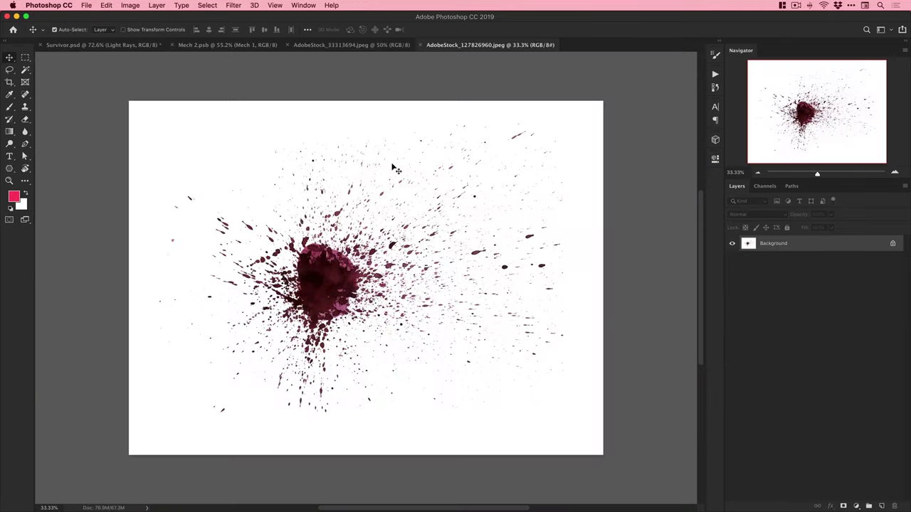
Copy the entire blood handprint image and paste it into Survivor.psd on a new layer beneath the Survivor Shadow layers.
{"action": "left_click", "coordinate": [333, 44]}
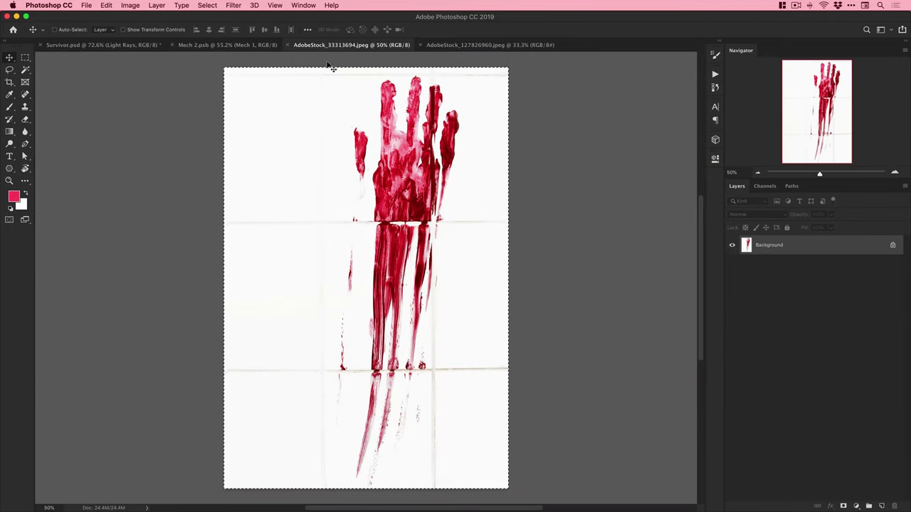
{"action": "left_click", "coordinate": [142, 45]}
{"action": "left_click", "coordinate": [743, 432]}
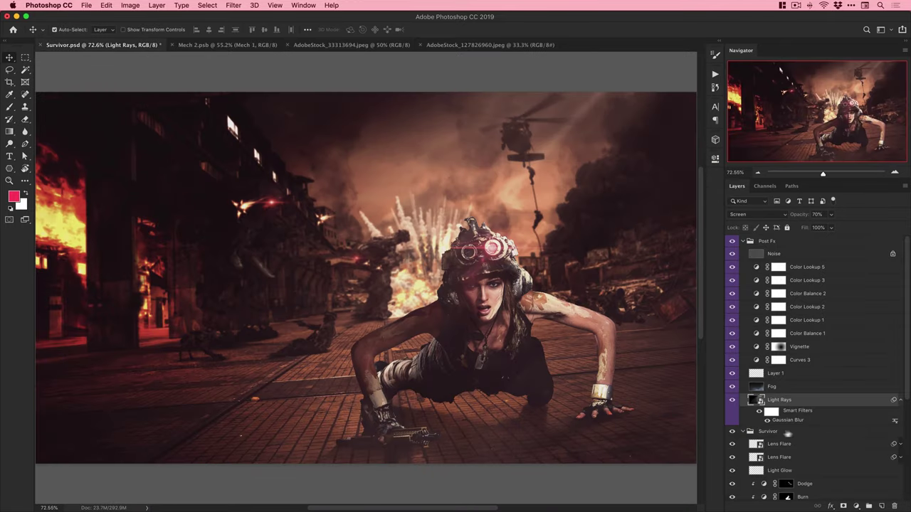
{"action": "scroll", "coordinate": [790, 434], "scroll_direction": "down", "scroll_amount": 5}
{"action": "left_click", "coordinate": [805, 422]}
{"action": "left_click", "coordinate": [882, 506], "text": "super"}
{"action": "key", "text": "super+v"}
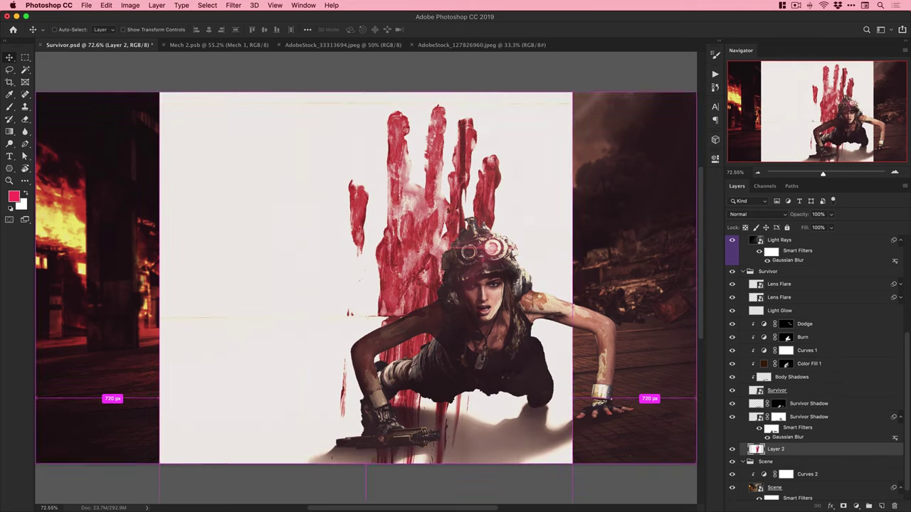
Flip, rotate and scale down the handprint, placing it on the ground beside the survivor's hand at the image's right.
{"action": "key", "text": "super+t"}
{"action": "mouse_move", "coordinate": [148, 99]}
{"action": "left_mouse_down"}
{"action": "mouse_move", "coordinate": [396, 138]}
{"action": "mouse_move", "coordinate": [158, 101]}
{"action": "left_mouse_up"}
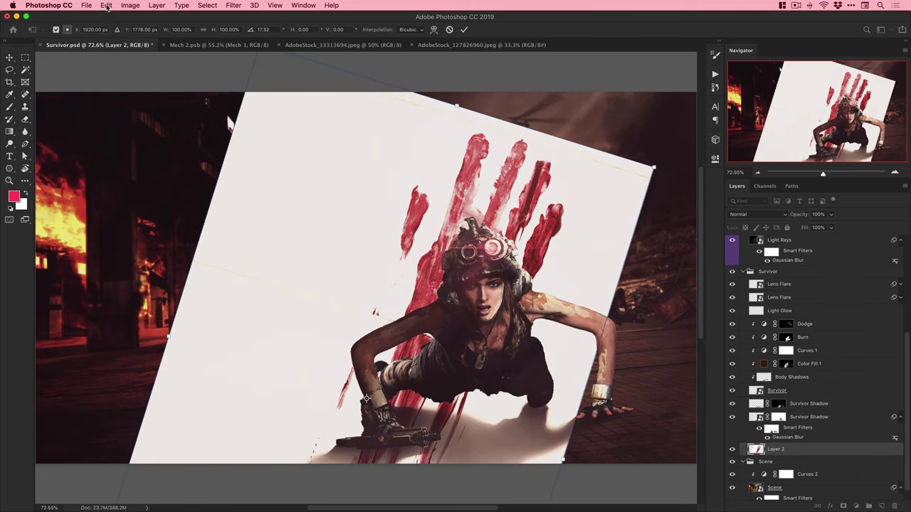
{"action": "left_click", "coordinate": [106, 5]}
{"action": "mouse_move", "coordinate": [153, 223]}
{"action": "left_click", "coordinate": [270, 331]}
{"action": "left_click_drag", "start_coordinate": [228, 117], "coordinate": [480, 477]}
{"action": "key", "text": "super+minus"}
{"action": "left_click_drag", "start_coordinate": [295, 57], "coordinate": [380, 224]}
{"action": "left_click_drag", "start_coordinate": [308, 284], "coordinate": [346, 323]}
{"action": "left_click_drag", "start_coordinate": [409, 425], "coordinate": [548, 341]}
{"action": "left_click_drag", "start_coordinate": [545, 207], "coordinate": [537, 268]}
{"action": "key", "text": "Return"}
Flatten and skew the handprint image so it follows the ground's perspective beneath the survivor's arm and hand.
{"action": "key", "text": "z"}
{"action": "left_click", "coordinate": [537, 353]}
{"action": "key", "text": "super+t"}
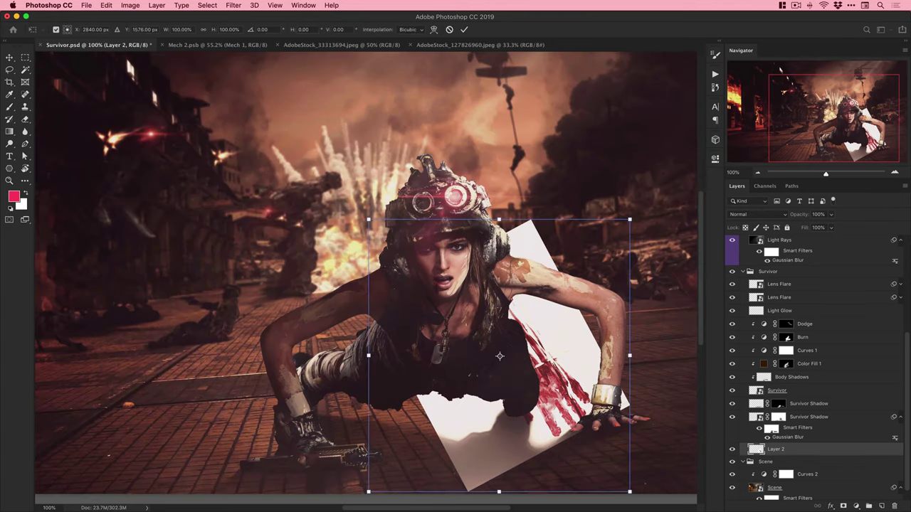
{"action": "left_click_drag", "start_coordinate": [630, 220], "coordinate": [619, 282]}
{"action": "left_click_drag", "start_coordinate": [369, 221], "coordinate": [370, 317]}
{"action": "left_click_drag", "start_coordinate": [586, 309], "coordinate": [588, 228]}
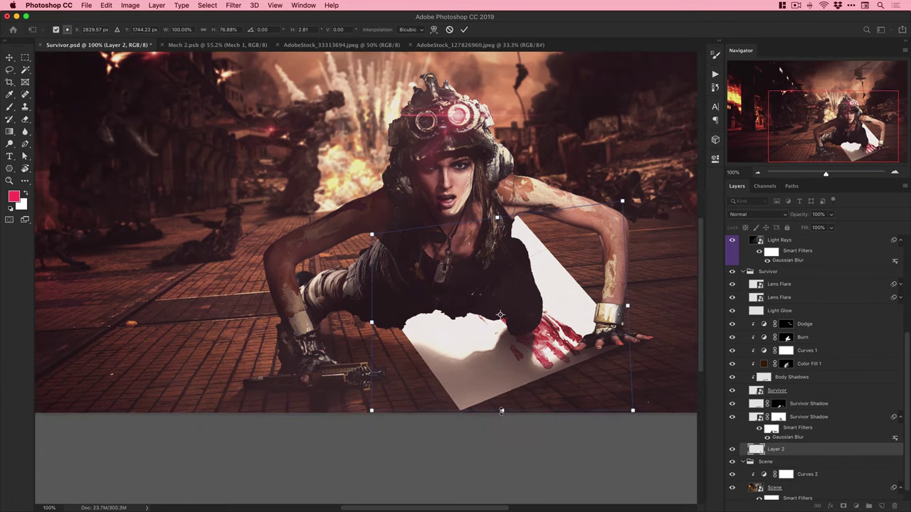
{"action": "left_click_drag", "start_coordinate": [502, 410], "coordinate": [505, 366]}
{"action": "left_click_drag", "start_coordinate": [565, 267], "coordinate": [610, 269]}
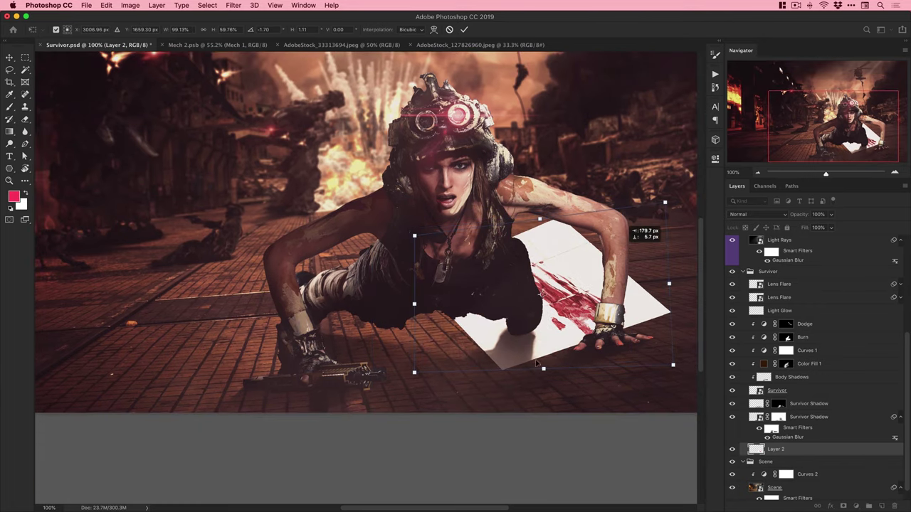
{"action": "left_click_drag", "start_coordinate": [545, 369], "coordinate": [546, 318]}
{"action": "left_click_drag", "start_coordinate": [680, 216], "coordinate": [681, 222]}
{"action": "left_click_drag", "start_coordinate": [541, 318], "coordinate": [541, 308]}
{"action": "key", "text": "Return"}
Set the handprint layer's blend mode to Multiply and adjust its shape on the ground beside the hand.
{"action": "left_click", "coordinate": [752, 214]}
{"action": "left_click", "coordinate": [748, 241]}
{"action": "key", "text": "super+t"}
{"action": "left_click_drag", "start_coordinate": [603, 262], "coordinate": [582, 306]}
{"action": "left_click_drag", "start_coordinate": [653, 266], "coordinate": [632, 274]}
{"action": "key", "text": "Return"}
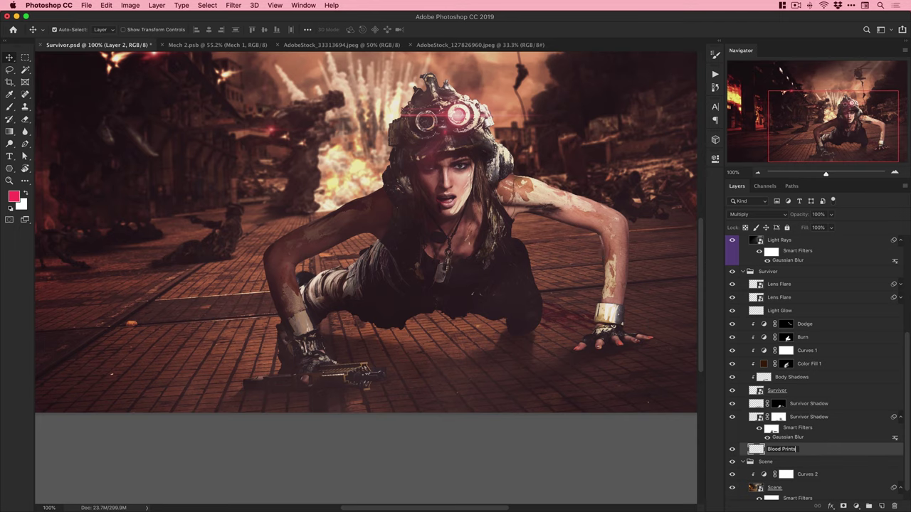
Rename the handprint layer Blood Prints and duplicate it to strengthen the blood.
{"action": "key", "text": "Return"}
{"action": "double_click", "coordinate": [575, 309], "text": "super"}
{"action": "key", "text": "super+j"}
{"action": "key", "text": "super+minus"}
{"action": "key", "text": "super+minus"}
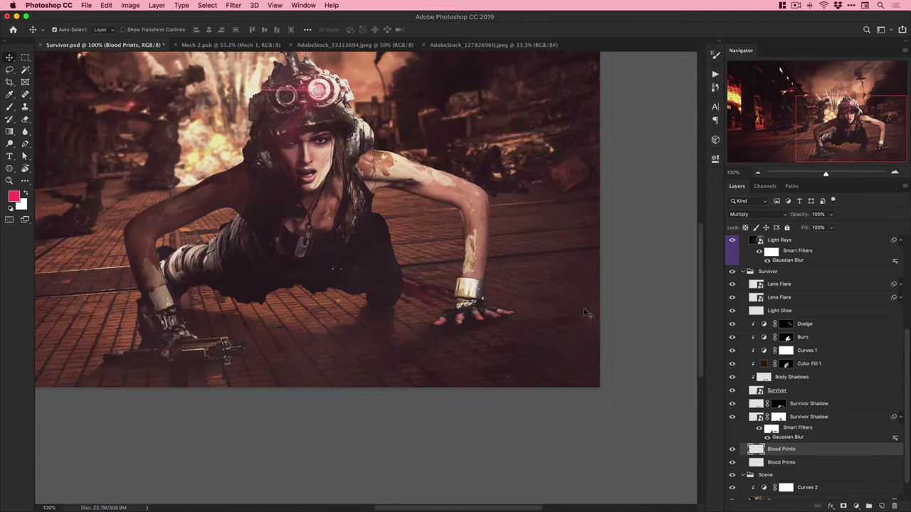
Group the two Blood Prints layers, add a layer mask to the group and reset to the default colours.
{"action": "left_click", "coordinate": [782, 464], "text": "shift"}
{"action": "key", "text": "super+g"}
{"action": "left_click", "coordinate": [843, 505]}
{"action": "key", "text": "d"}
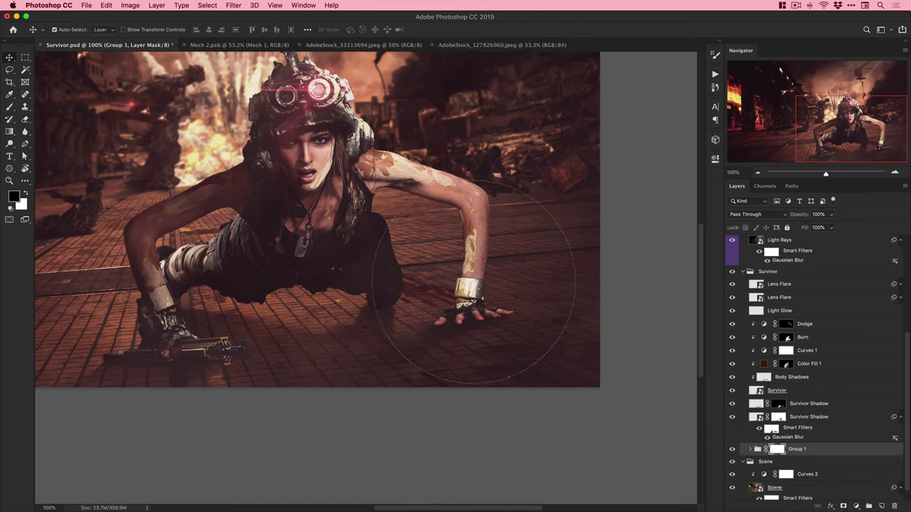
Paint black on the group's mask with a soft brush at 50% opacity to fade parts of the blood near the hand.
{"action": "key", "text": "b"}
{"action": "key", "text": "bracketleft"}
{"action": "key", "text": "bracketleft"}
{"action": "key", "text": "bracketleft"}
{"action": "key", "text": "bracketleft"}
{"action": "key", "text": "bracketleft"}
{"action": "key", "text": "bracketleft"}
{"action": "key", "text": "bracketleft"}
{"action": "key", "text": "bracketleft"}
{"action": "key", "text": "bracketleft"}
{"action": "key", "text": "bracketleft"}
{"action": "key", "text": "bracketleft"}
{"action": "key", "text": "5"}
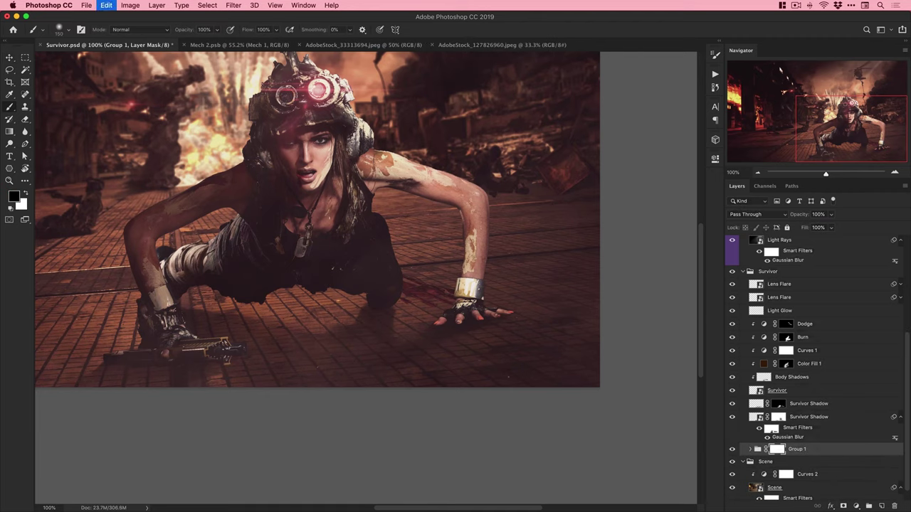
{"action": "key", "text": "bracketright"}
{"action": "key", "text": "bracketright"}
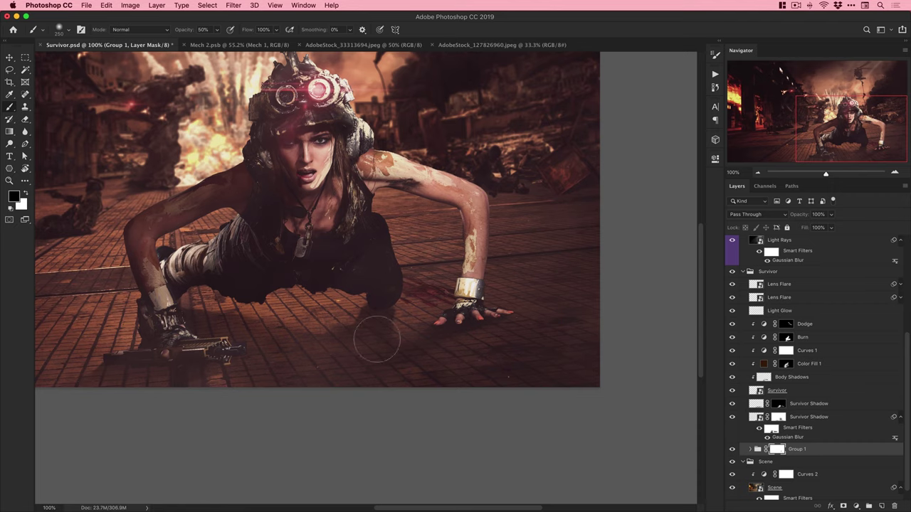
Rename the masked group Blood Prints, set its opacity to 90% and collapse the Survivor group.
{"action": "key", "text": "v"}
{"action": "double_click", "coordinate": [796, 449]}
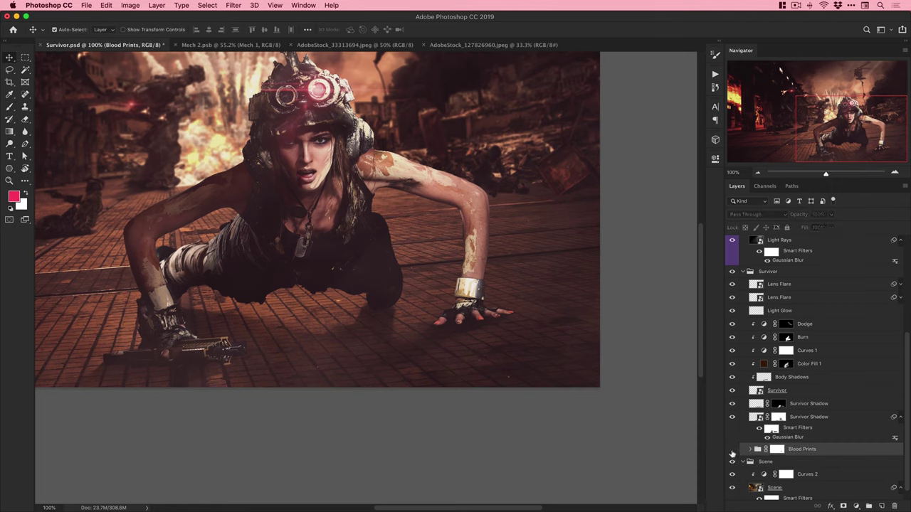
{"action": "key", "text": "super+minus"}
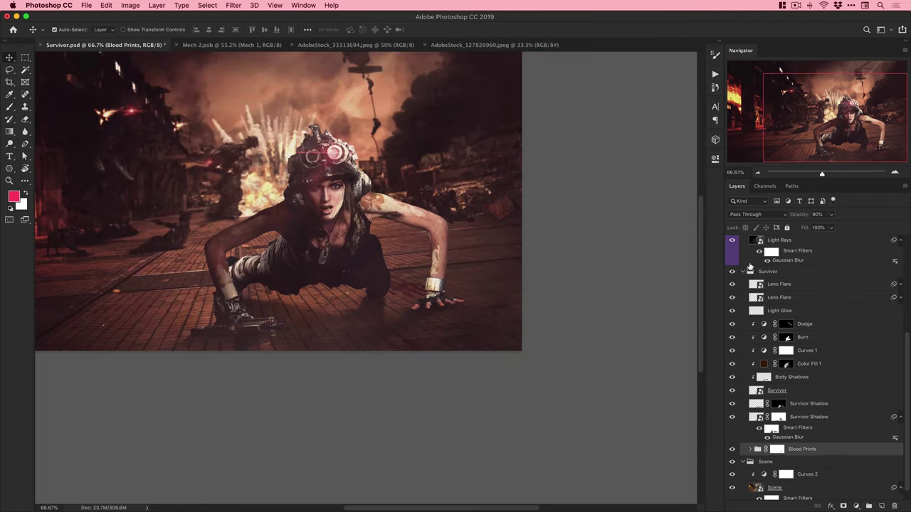
{"action": "left_click", "coordinate": [743, 272]}
Switch to Mech 2.psb and paste the blood splatter image as a new layer above the Soldier 1 group.
{"action": "key", "text": "super+Tab"}
{"action": "key", "text": "super+o"}
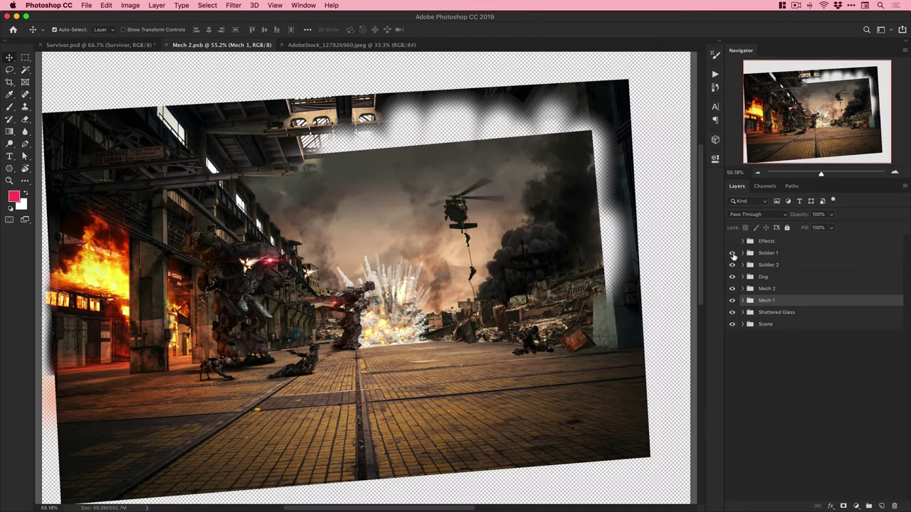
{"action": "left_click", "coordinate": [732, 254]}
{"action": "left_click", "coordinate": [732, 254]}
{"action": "left_click", "coordinate": [771, 254]}
{"action": "key", "text": "super+v"}
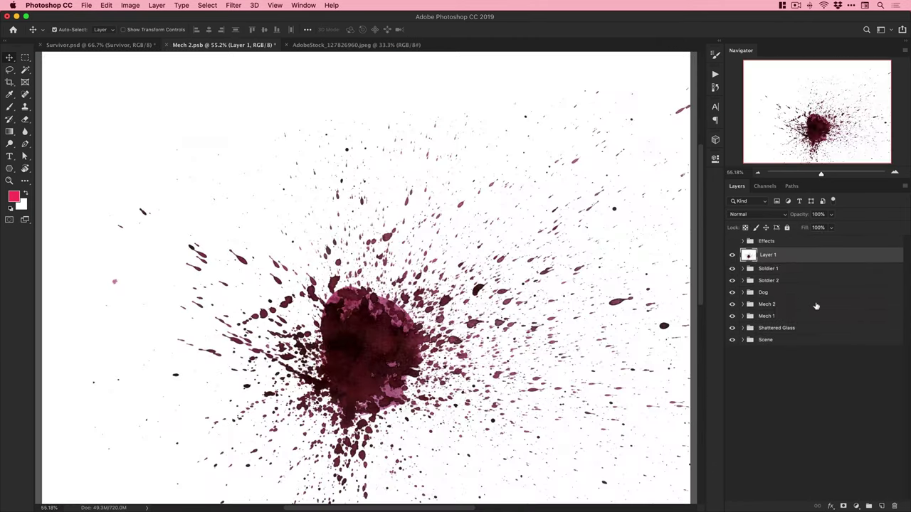
Move the splatter layer beneath the Soldier 1 group and set its blend mode to Multiply.
{"action": "key", "text": "super+bracketleft"}
{"action": "left_click", "coordinate": [757, 214]}
{"action": "left_click", "coordinate": [749, 241]}
Scale the splatter down and reshape it near the robot dog and the sitting soldier.
{"action": "key", "text": "super+t"}
{"action": "key", "text": "super+minus"}
{"action": "key", "text": "super+minus"}
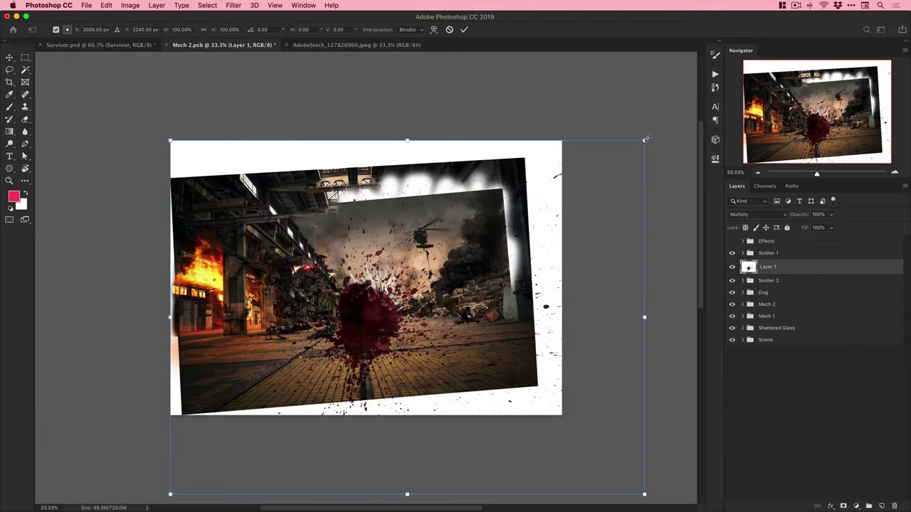
{"action": "left_click_drag", "start_coordinate": [646, 494], "coordinate": [334, 334]}
{"action": "key", "text": "super+plus"}
{"action": "key", "text": "super+plus"}
{"action": "key", "text": "super+plus"}
{"action": "left_click_drag", "start_coordinate": [333, 334], "coordinate": [455, 203]}
{"action": "left_click_drag", "start_coordinate": [470, 319], "coordinate": [518, 315]}
{"action": "left_click_drag", "start_coordinate": [409, 323], "coordinate": [348, 323]}
Transform the splatter into a thin, flattened blood trail on the ground between the robot dog and the sitting soldier's boots.
{"action": "left_click", "coordinate": [106, 5]}
{"action": "left_click", "coordinate": [290, 331]}
{"action": "left_click_drag", "start_coordinate": [278, 341], "coordinate": [276, 335]}
{"action": "left_click_drag", "start_coordinate": [468, 308], "coordinate": [468, 312]}
{"action": "left_click_drag", "start_coordinate": [387, 314], "coordinate": [361, 314]}
{"action": "key", "text": "super+plus"}
{"action": "key", "text": "super+plus"}
{"action": "left_click_drag", "start_coordinate": [163, 376], "coordinate": [289, 358]}
{"action": "left_click_drag", "start_coordinate": [137, 351], "coordinate": [137, 361]}
{"action": "key", "text": "super+minus"}
{"action": "key", "text": "super+minus"}
{"action": "left_click_drag", "start_coordinate": [331, 302], "coordinate": [395, 302]}
{"action": "key", "text": "Return"}
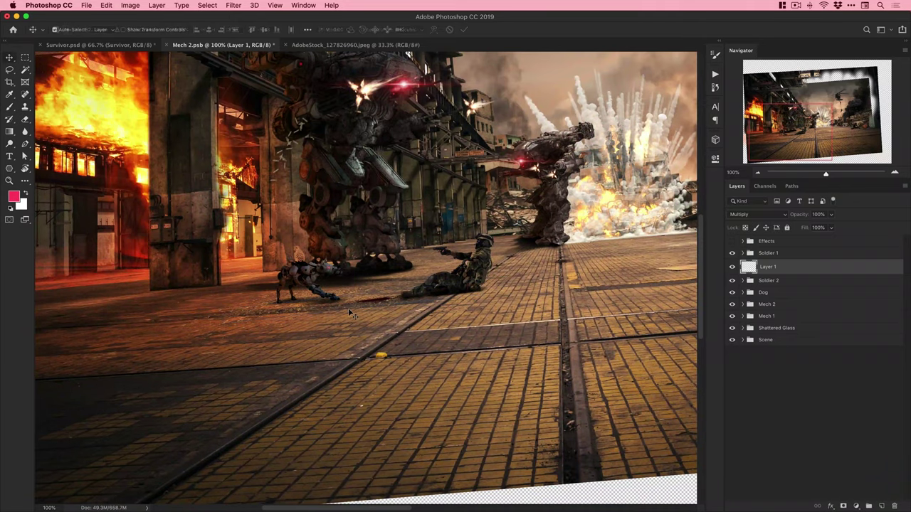
Rename the splatter layer Blood Trail and set its opacity to 85%.
{"action": "left_click", "coordinate": [391, 290], "text": "super"}
{"action": "left_click", "coordinate": [391, 289], "text": "super"}
{"action": "double_click", "coordinate": [768, 267]}
{"action": "type", "text": "BBlood Trail"}
{"action": "key", "text": "Return"}
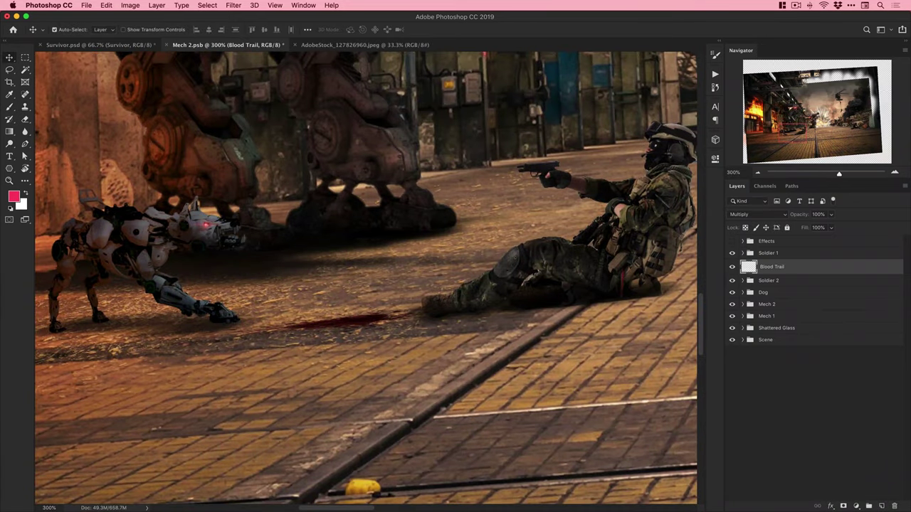
{"action": "key", "text": "8"}
{"action": "key", "text": "super+minus"}
{"action": "key", "text": "super+minus"}
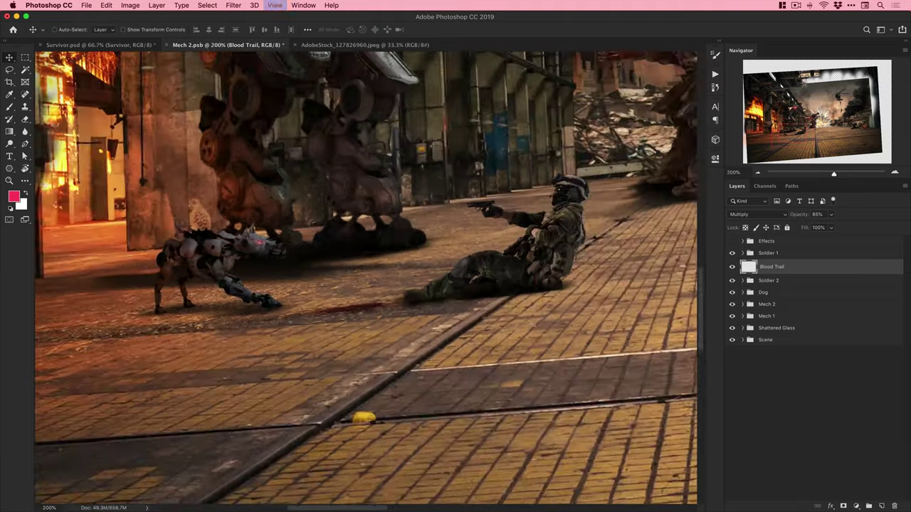
Move the Blood Trail layer into the Soldier 1 group as its lowest layer and collapse the group.
{"action": "left_click", "coordinate": [742, 254]}
{"action": "key", "text": "super+bracketright"}
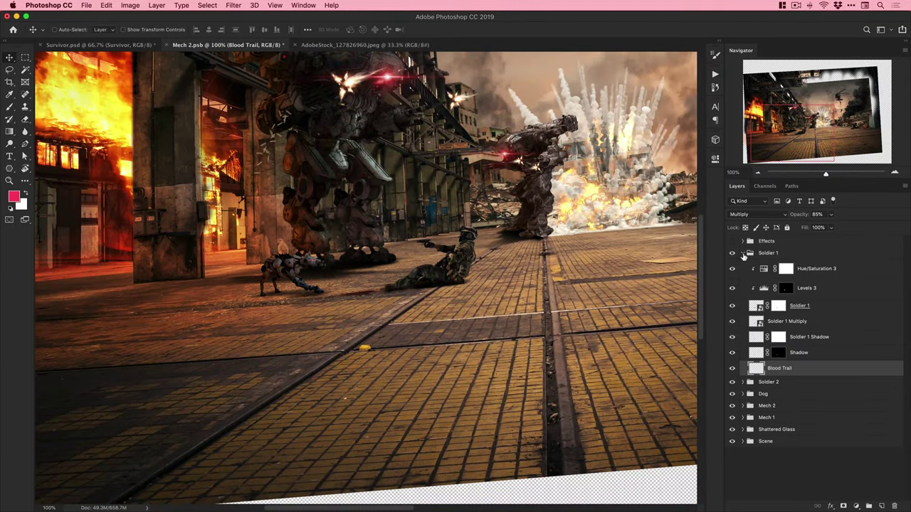
{"action": "left_click", "coordinate": [742, 253]}
Show the Effects group, check its Fog and Sand layers, and save Mech 2.psb to update the composite.
{"action": "left_click", "coordinate": [732, 242]}
{"action": "key", "text": "super+0"}
{"action": "left_click", "coordinate": [742, 241]}
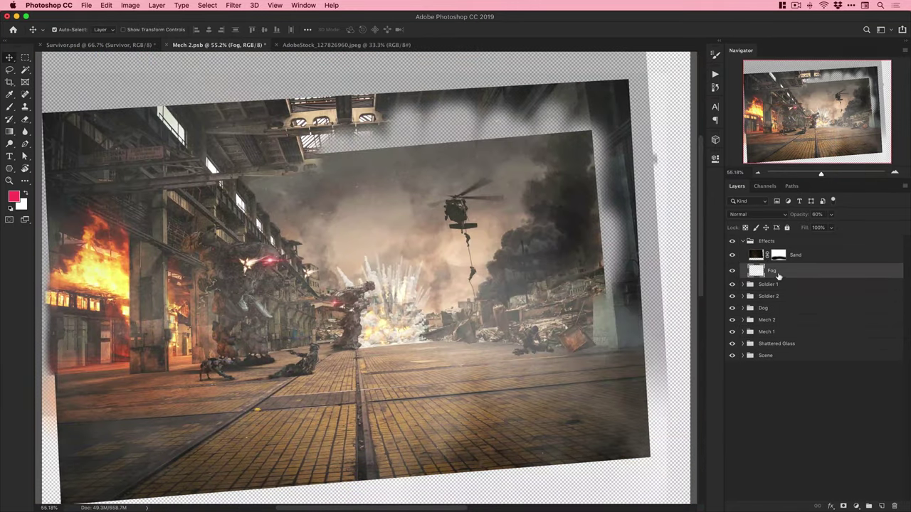
{"action": "left_click", "coordinate": [797, 256]}
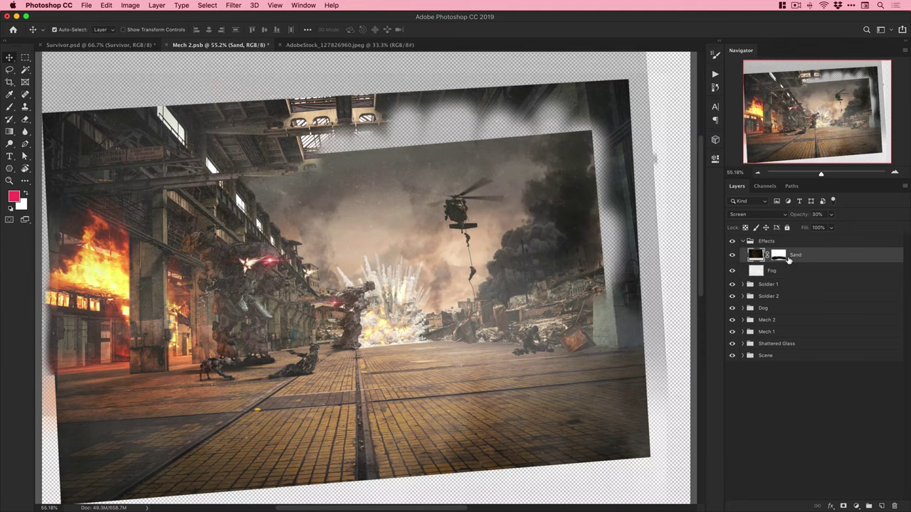
{"action": "left_click", "coordinate": [743, 242]}
{"action": "key", "text": "super+s"}
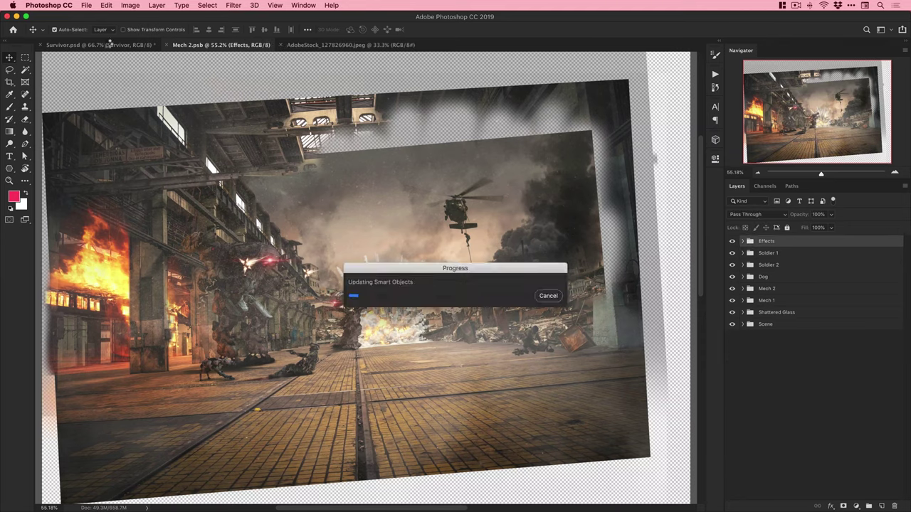
Close the remaining blood image and Mech 2.psb, and collapse the Post Fx and Scene groups in Survivor.psd.
{"action": "left_click", "coordinate": [280, 45]}
{"action": "left_click", "coordinate": [167, 45]}
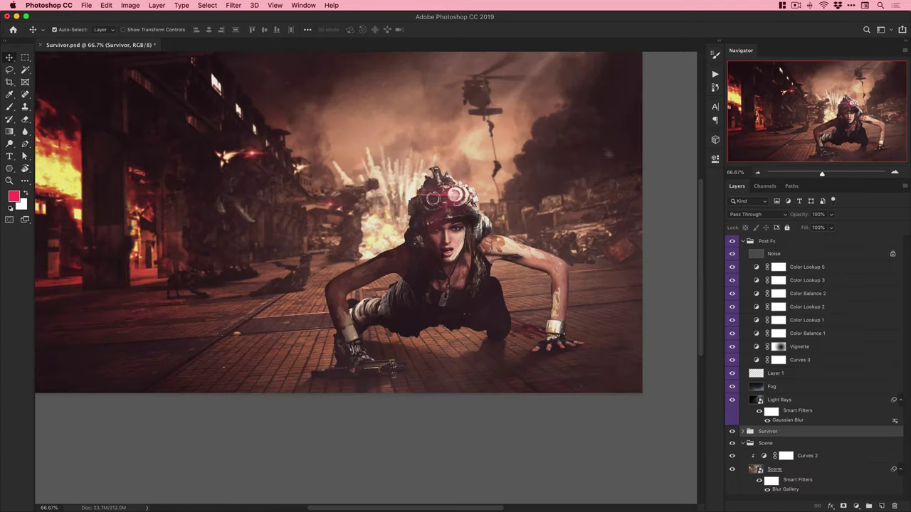
{"action": "left_click", "coordinate": [741, 242]}
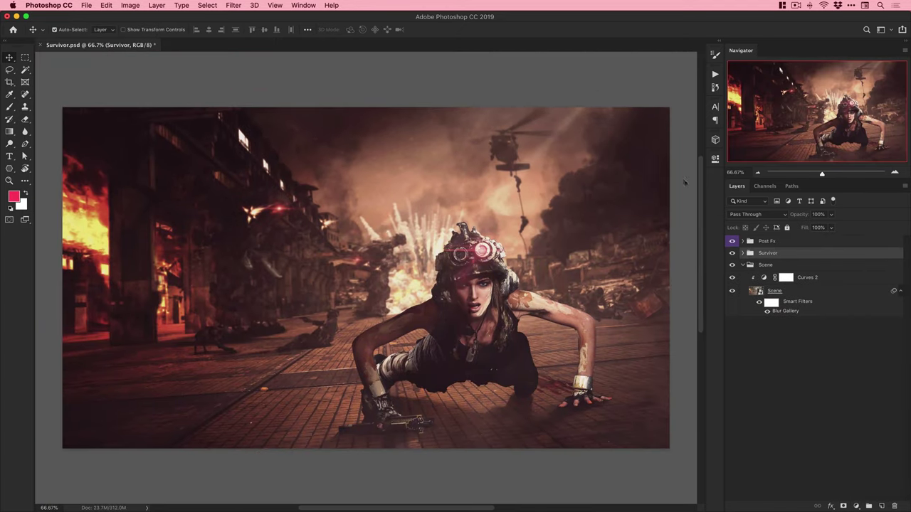
{"action": "left_click_drag", "start_coordinate": [734, 244], "coordinate": [733, 256]}
{"action": "left_click", "coordinate": [732, 251]}
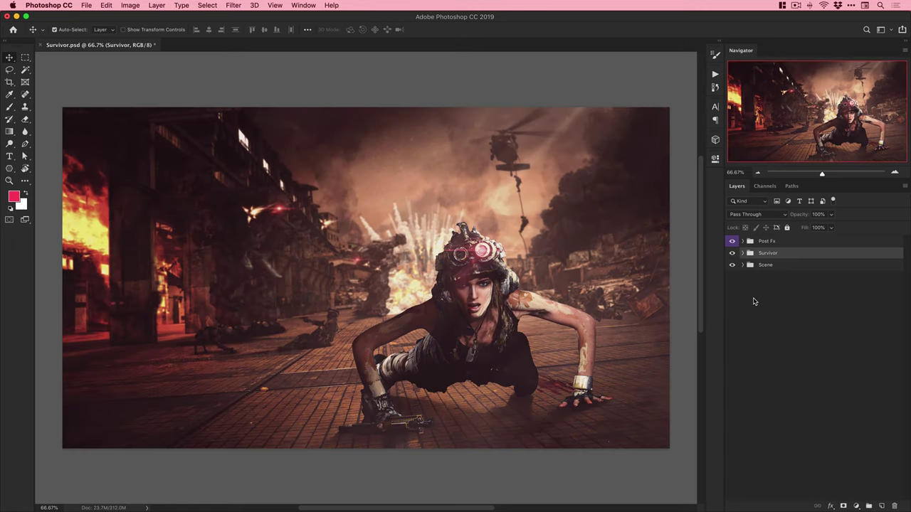
Open the Scene smart object and, from its Scene group, the Warehouse smart object, zooming in on the yellow object on the floor.
{"action": "left_click", "coordinate": [742, 266]}
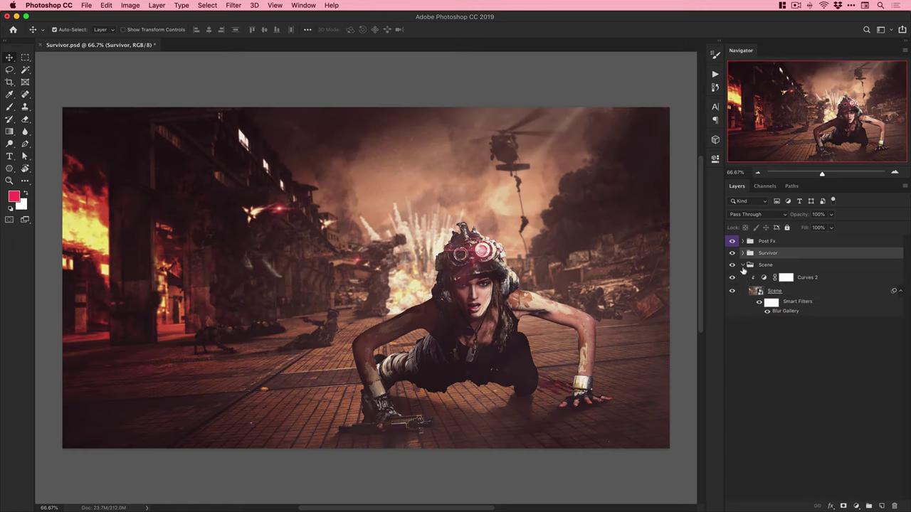
{"action": "double_click", "coordinate": [754, 291]}
{"action": "key", "text": "z"}
{"action": "left_click_drag", "start_coordinate": [271, 395], "coordinate": [342, 395]}
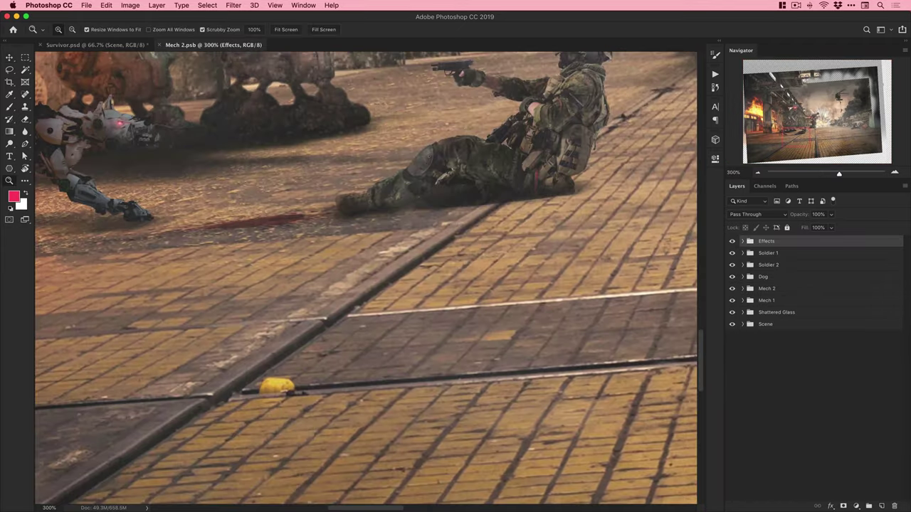
{"action": "left_click", "coordinate": [742, 325]}
{"action": "double_click", "coordinate": [755, 455]}
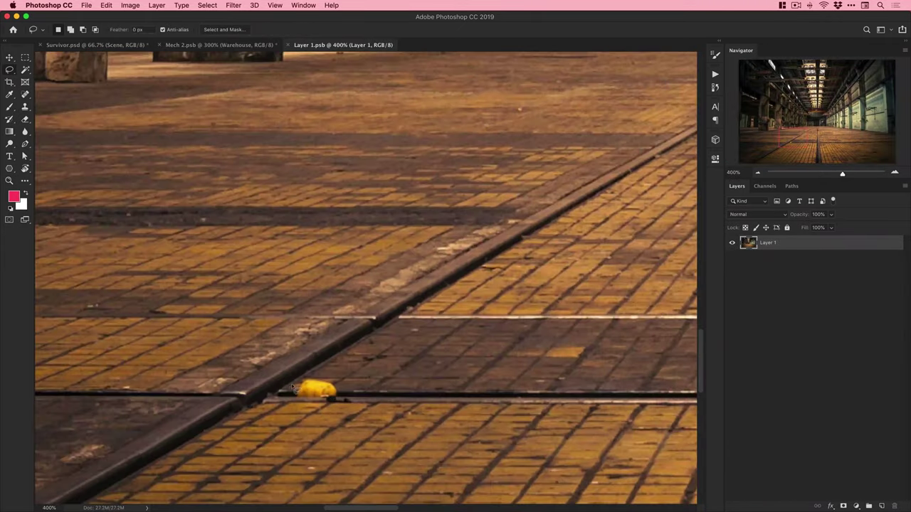
Lasso the yellow object on the warehouse floor and remove it with a Content-Aware fill at 100% opacity.
{"action": "mouse_move", "coordinate": [317, 370]}
{"action": "left_mouse_down"}
{"action": "mouse_move", "coordinate": [286, 395]}
{"action": "mouse_move", "coordinate": [345, 404]}
{"action": "left_mouse_up"}
{"action": "left_click", "coordinate": [86, 5]}
{"action": "mouse_move", "coordinate": [105, 5]}
{"action": "left_click", "coordinate": [125, 175]}
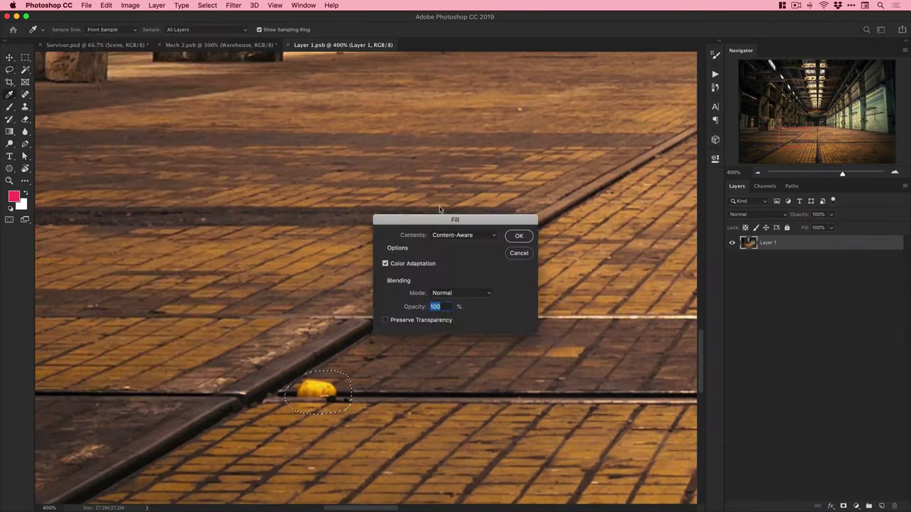
{"action": "key", "text": "s"}
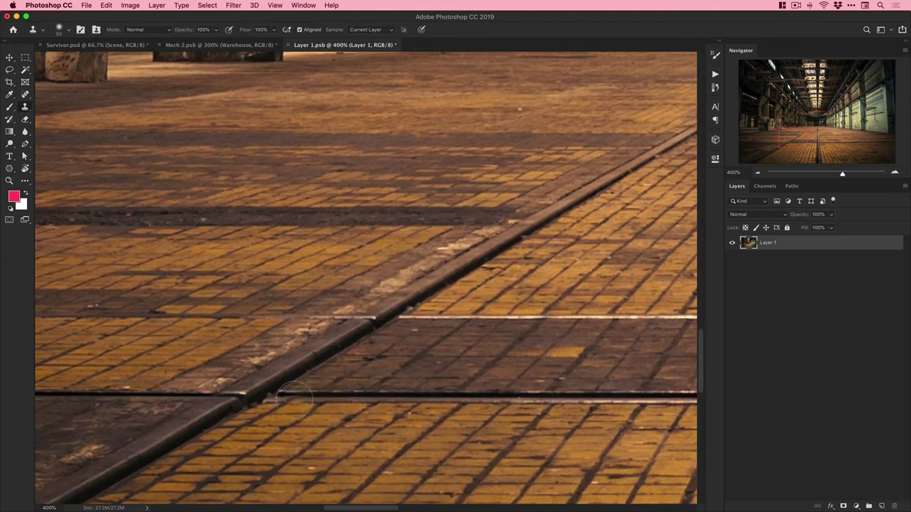
{"action": "key", "text": "v"}
{"action": "key", "text": "super+0"}
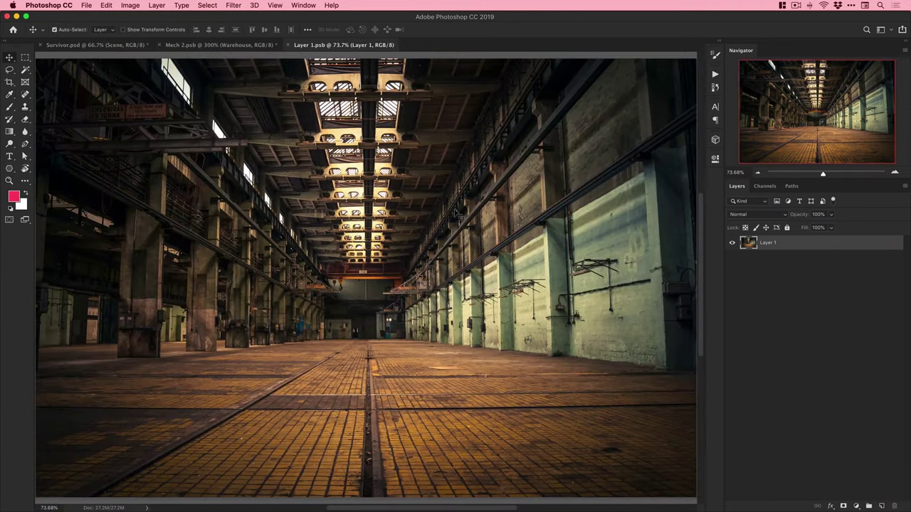
Close the warehouse file, save and close Mech 2.psb, collapse the Scene group and save Survivor.psd.
{"action": "key", "text": "super+w"}
{"action": "key", "text": "super+0"}
{"action": "key", "text": "super+s"}
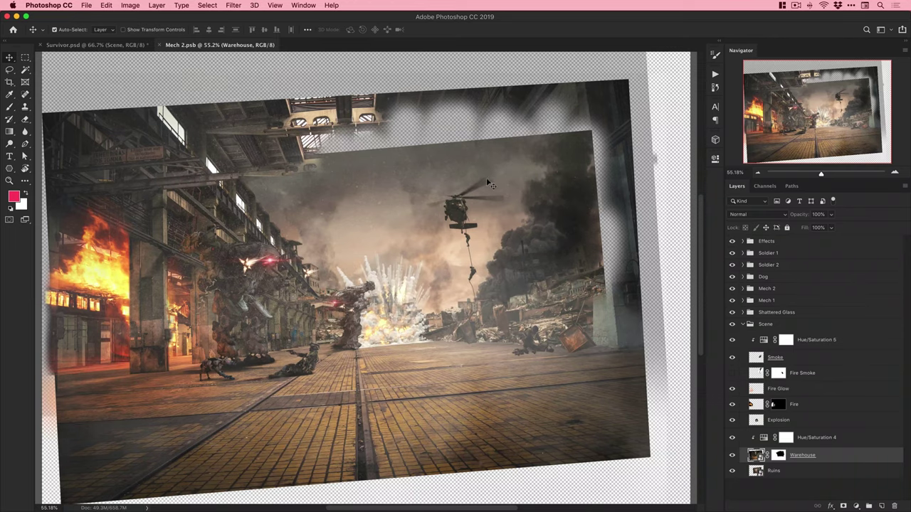
{"action": "key", "text": "super+w"}
{"action": "left_click", "coordinate": [743, 265]}
{"action": "key", "text": "super+s"}
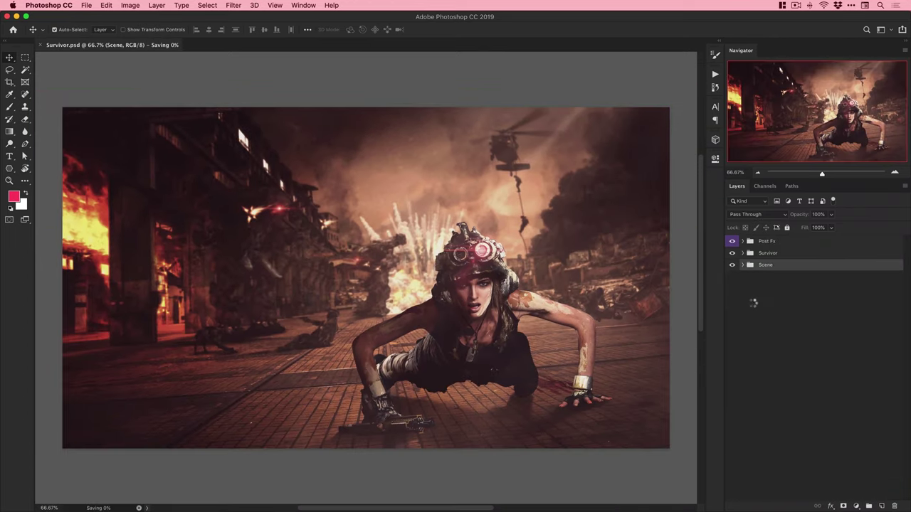
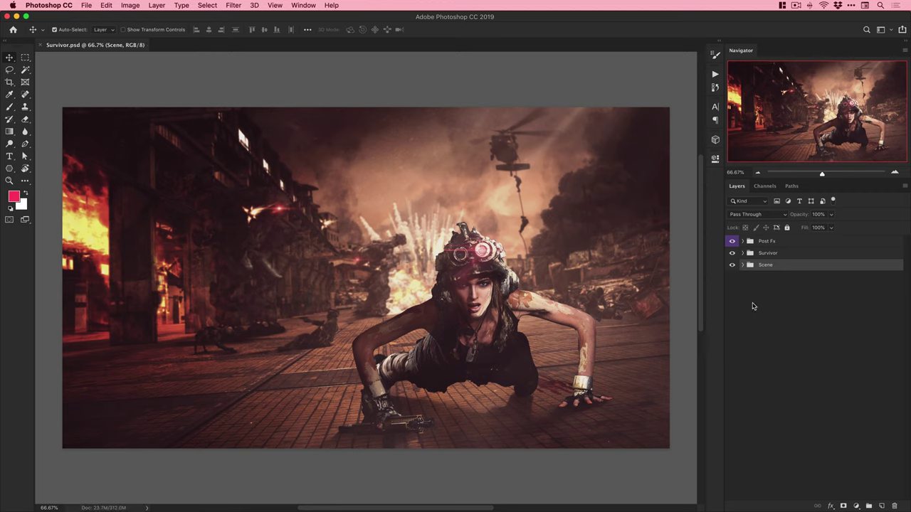
Open the Survivor smart object from the Survivor group and disable the mask on its Survivor layer.
{"action": "left_click", "coordinate": [743, 253]}
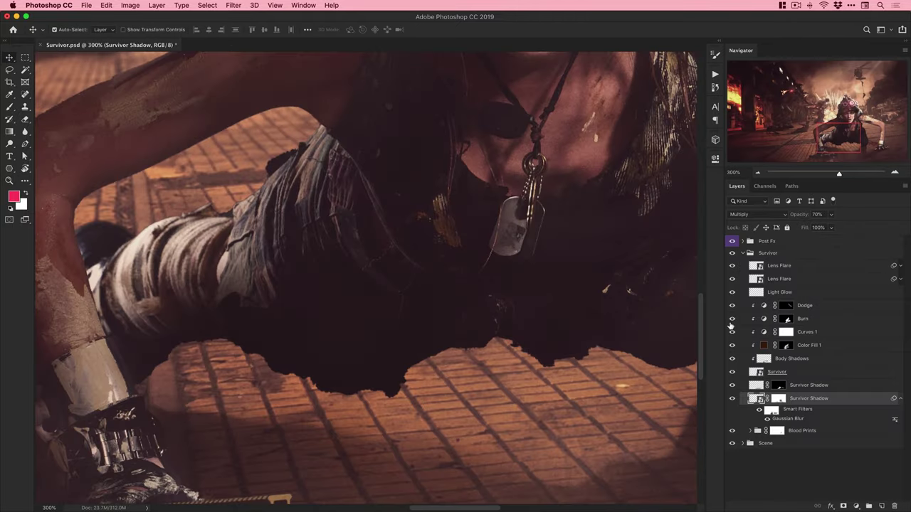
{"action": "double_click", "coordinate": [755, 372]}
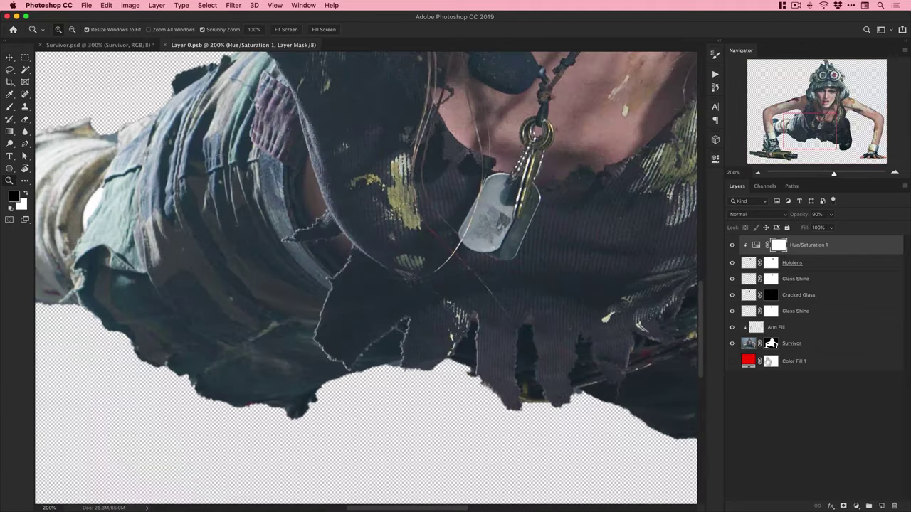
{"action": "left_click", "coordinate": [770, 345], "text": "shift"}
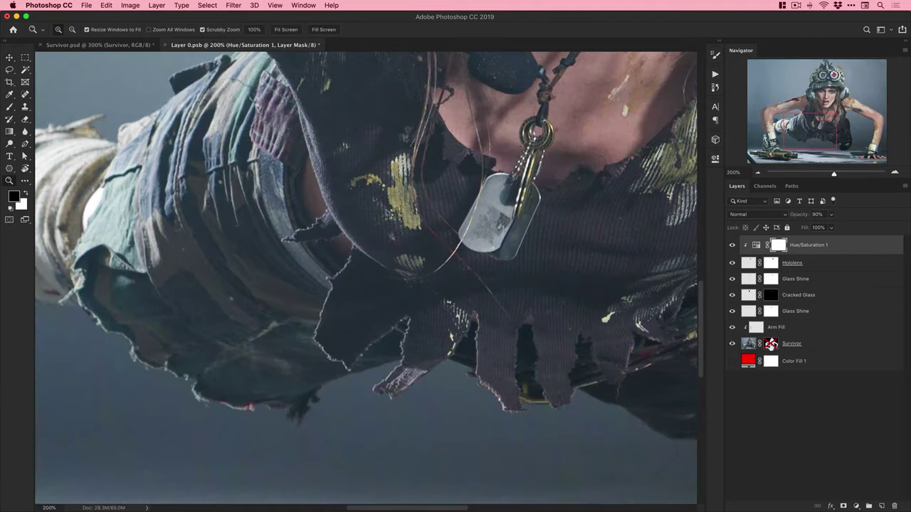
Re-enable the Survivor layer's mask and paint the torn fabric scrap under the thigh back in with white, raising brush opacity to 100%.
{"action": "left_click", "coordinate": [770, 345], "text": "shift"}
{"action": "left_click", "coordinate": [771, 345], "text": "shift"}
{"action": "left_click", "coordinate": [771, 347], "text": "shift"}
{"action": "left_click", "coordinate": [772, 347]}
{"action": "key", "text": "b"}
{"action": "key", "text": "x"}
{"action": "key", "text": "bracketleft"}
{"action": "key", "text": "bracketleft"}
{"action": "key", "text": "bracketleft"}
{"action": "key", "text": "bracketleft"}
{"action": "key", "text": "bracketleft"}
{"action": "key", "text": "bracketleft"}
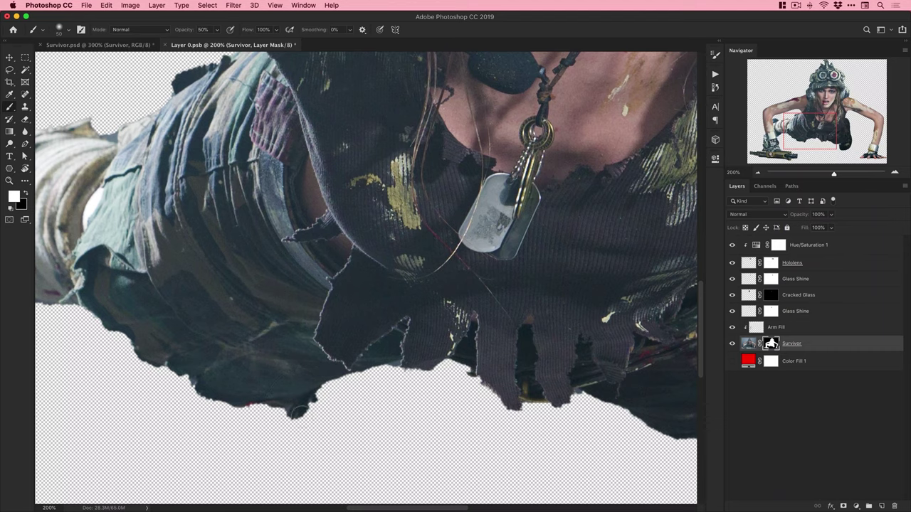
{"action": "left_click_drag", "start_coordinate": [297, 420], "coordinate": [302, 419]}
{"action": "left_click_drag", "start_coordinate": [217, 30], "coordinate": [245, 40]}
{"action": "mouse_move", "coordinate": [298, 424]}
{"action": "left_mouse_down"}
{"action": "mouse_move", "coordinate": [311, 407]}
{"action": "mouse_move", "coordinate": [290, 425]}
{"action": "left_mouse_up"}
Mask out the backdrop beside and between the strands of the torn fabric scrap with a small black brush.
{"action": "left_click", "coordinate": [290, 424], "text": "super"}
{"action": "left_click", "coordinate": [290, 424], "text": "super"}
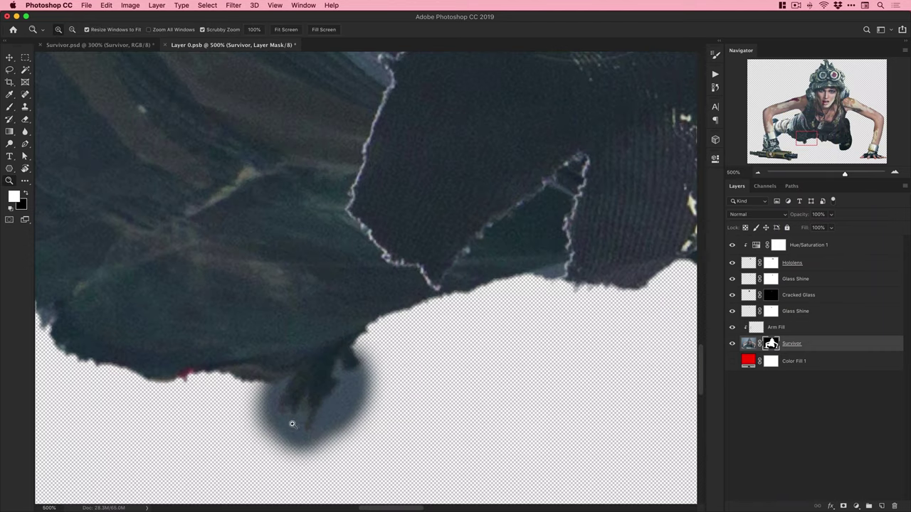
{"action": "left_click", "coordinate": [290, 424], "text": "super"}
{"action": "key", "text": "x"}
{"action": "key", "text": "bracketleft"}
{"action": "key", "text": "bracketleft"}
{"action": "key", "text": "bracketleft"}
{"action": "key", "text": "bracketleft"}
{"action": "key", "text": "bracketleft"}
{"action": "key", "text": "bracketleft"}
{"action": "key", "text": "bracketleft"}
{"action": "key", "text": "bracketleft"}
{"action": "key", "text": "bracketleft"}
{"action": "key", "text": "bracketleft"}
{"action": "key", "text": "bracketleft"}
{"action": "key", "text": "bracketleft"}
{"action": "key", "text": "bracketleft"}
{"action": "key", "text": "bracketleft"}
{"action": "key", "text": "bracketleft"}
{"action": "key", "text": "bracketleft"}
{"action": "key", "text": "super+z"}
{"action": "mouse_move", "coordinate": [252, 375]}
{"action": "left_mouse_down"}
{"action": "mouse_move", "coordinate": [279, 377]}
{"action": "mouse_move", "coordinate": [246, 416]}
{"action": "mouse_move", "coordinate": [265, 447]}
{"action": "left_mouse_up"}
{"action": "mouse_move", "coordinate": [273, 401]}
{"action": "left_mouse_down"}
{"action": "mouse_move", "coordinate": [272, 425]}
{"action": "mouse_move", "coordinate": [294, 418]}
{"action": "mouse_move", "coordinate": [276, 390]}
{"action": "mouse_move", "coordinate": [269, 445]}
{"action": "mouse_move", "coordinate": [305, 395]}
{"action": "mouse_move", "coordinate": [308, 421]}
{"action": "mouse_move", "coordinate": [353, 373]}
{"action": "left_mouse_up"}
{"action": "key", "text": "bracketright"}
{"action": "key", "text": "bracketright"}
{"action": "key", "text": "bracketright"}
{"action": "key", "text": "bracketright"}
{"action": "key", "text": "bracketright"}
{"action": "mouse_move", "coordinate": [283, 437]}
{"action": "left_mouse_down"}
{"action": "mouse_move", "coordinate": [279, 462]}
{"action": "mouse_move", "coordinate": [286, 430]}
{"action": "mouse_move", "coordinate": [288, 441]}
{"action": "left_mouse_up"}
Show the red Color Fill 1 layer and paint away the remaining grey backdrop beside the fabric scrap on the mask.
{"action": "left_click", "coordinate": [732, 361]}
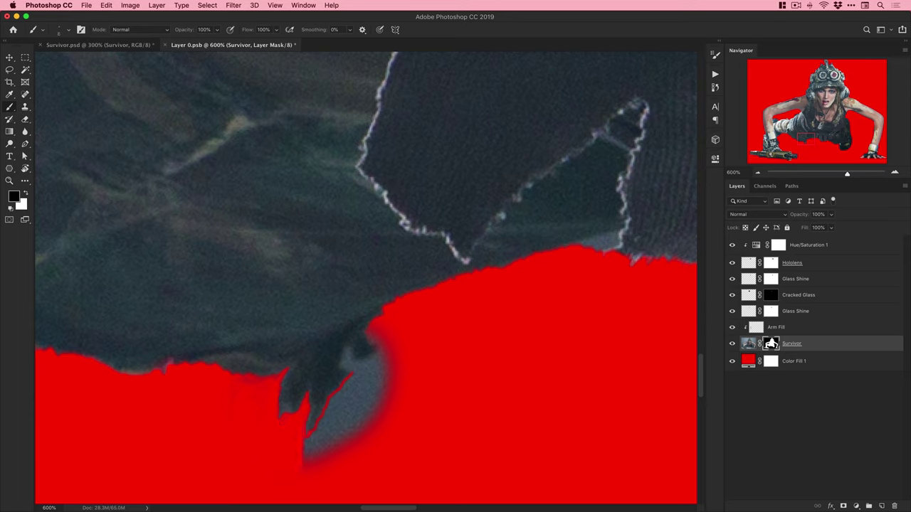
{"action": "left_click_drag", "start_coordinate": [313, 456], "coordinate": [381, 395]}
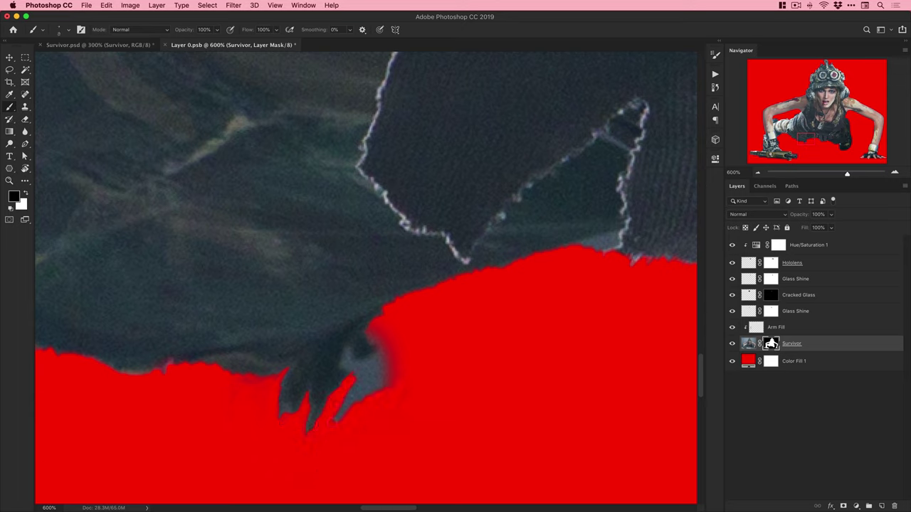
{"action": "mouse_move", "coordinate": [340, 417]}
{"action": "left_mouse_down"}
{"action": "mouse_move", "coordinate": [388, 379]}
{"action": "mouse_move", "coordinate": [363, 352]}
{"action": "left_mouse_up"}
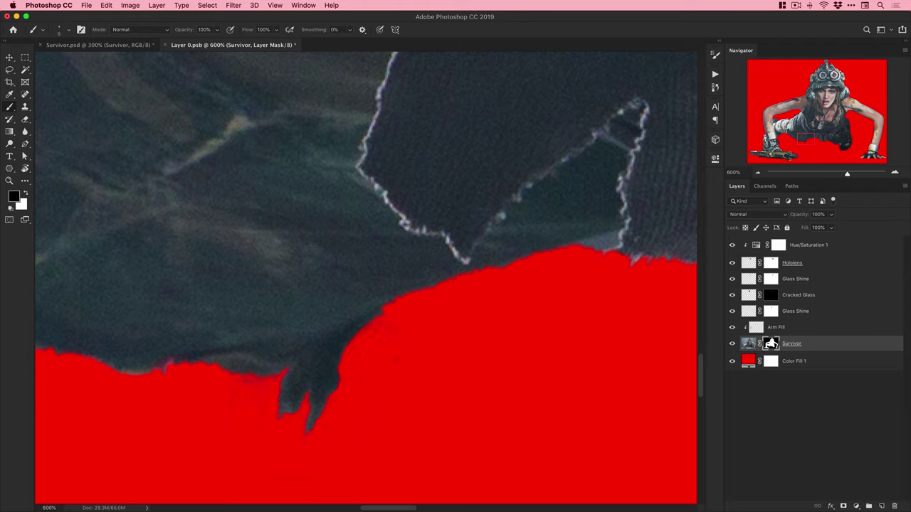
Check the cut-out around the boot and touch up the Survivor mask along the leg's outer edge.
{"action": "key", "text": "super+minus"}
{"action": "key", "text": "super+minus"}
{"action": "key", "text": "super+minus"}
{"action": "key", "text": "super+minus"}
{"action": "key", "text": "super+minus"}
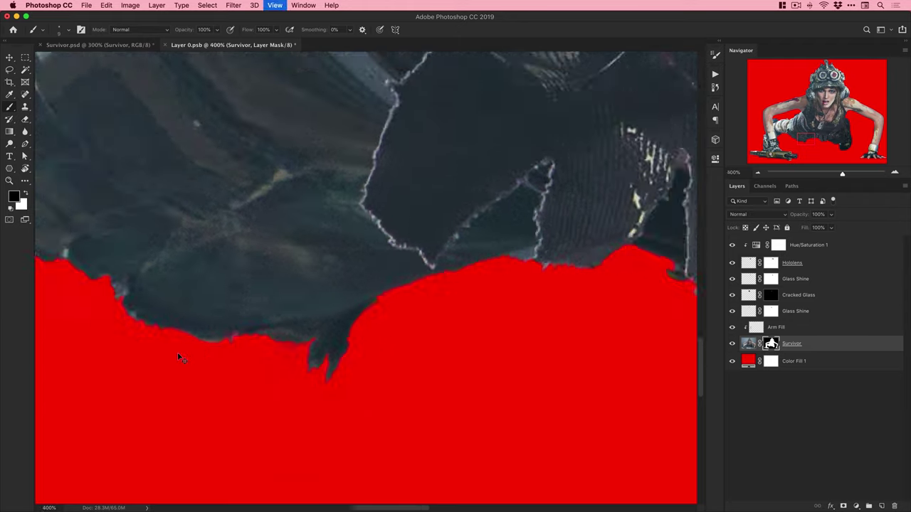
{"action": "key", "text": "z"}
{"action": "left_click", "coordinate": [618, 336]}
{"action": "left_click", "coordinate": [616, 334]}
{"action": "key", "text": "b"}
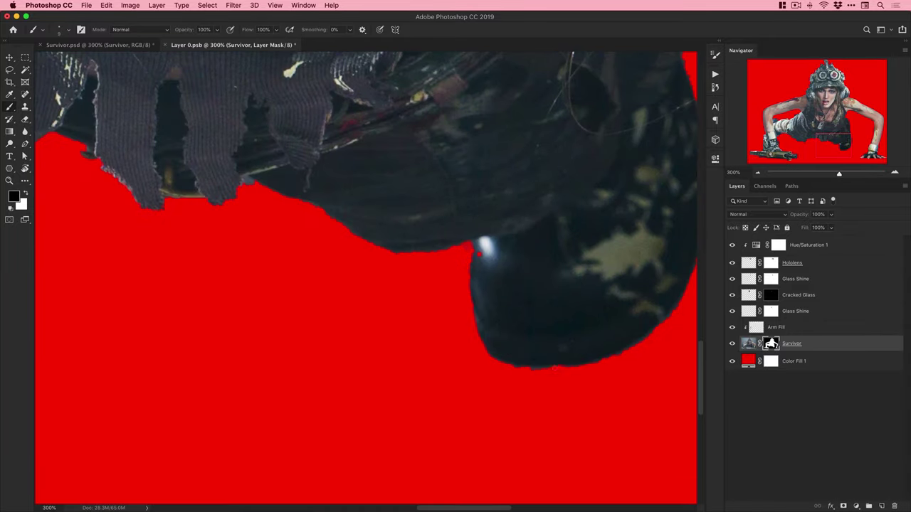
{"action": "left_click_drag", "start_coordinate": [479, 254], "coordinate": [341, 242]}
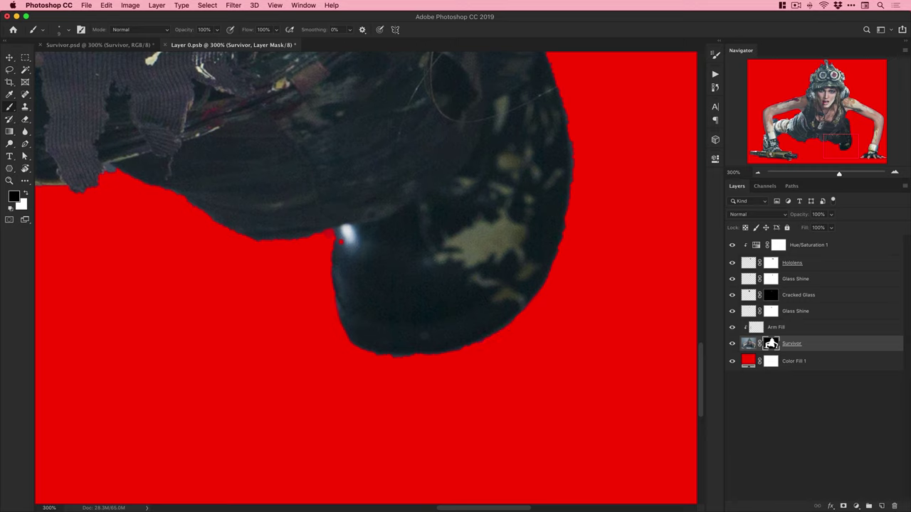
{"action": "scroll", "coordinate": [366, 281], "scroll_direction": "right", "scroll_amount": 3}
{"action": "scroll", "coordinate": [366, 281], "scroll_direction": "up", "scroll_amount": 2}
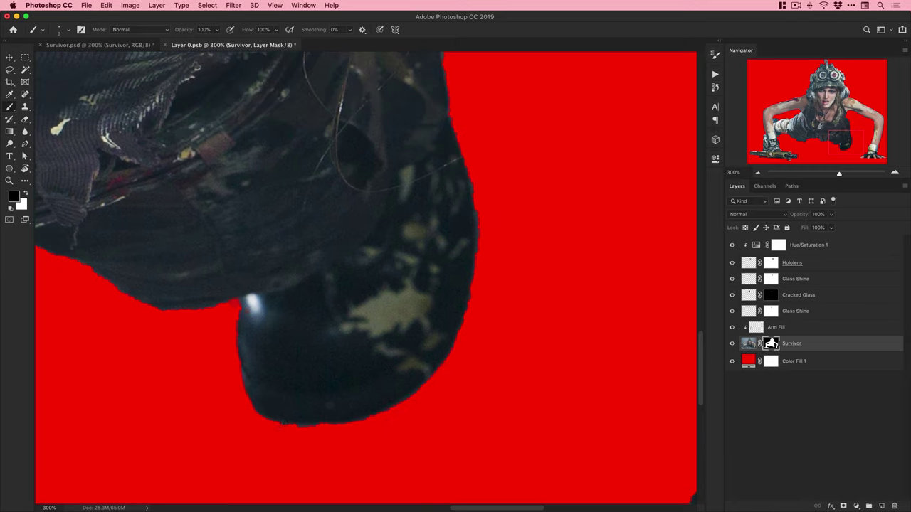
{"action": "key", "text": "x"}
{"action": "scroll", "coordinate": [471, 215], "scroll_direction": "up", "scroll_amount": 2}
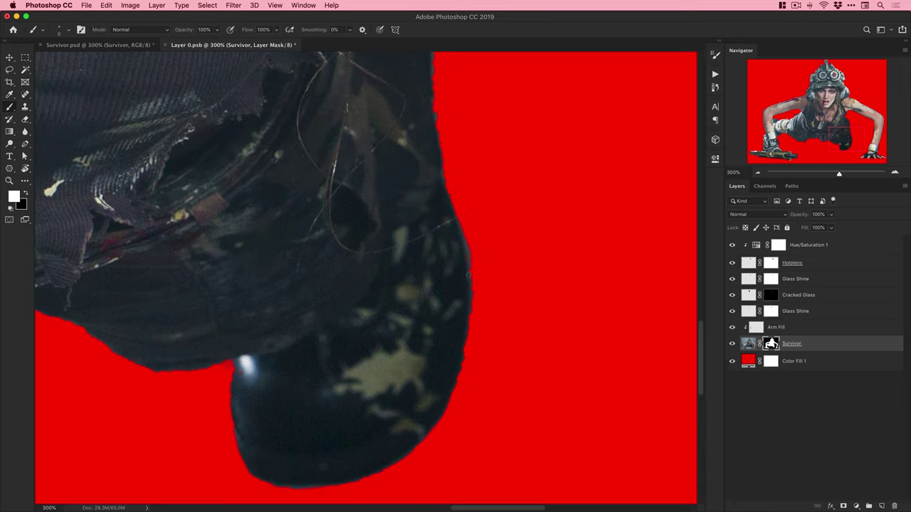
{"action": "key", "text": "x"}
{"action": "scroll", "coordinate": [471, 215], "scroll_direction": "up", "scroll_amount": 5}
{"action": "key", "text": "x"}
{"action": "left_click_drag", "start_coordinate": [429, 159], "coordinate": [433, 190]}
{"action": "key", "text": "x"}
{"action": "key", "text": "super+minus"}
{"action": "key", "text": "super+minus"}
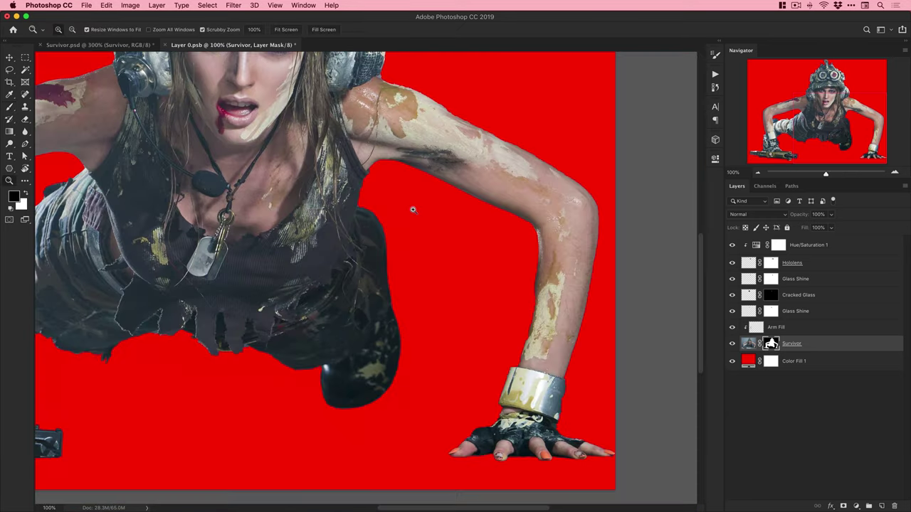
Mask out the leftover backdrop around the helmet's top, its side cylinders and the gap beneath them.
{"action": "key", "text": "z"}
{"action": "scroll", "coordinate": [366, 278], "scroll_direction": "left", "scroll_amount": 10}
{"action": "key", "text": "super+plus"}
{"action": "key", "text": "super+plus"}
{"action": "scroll", "coordinate": [366, 279], "scroll_direction": "down", "scroll_amount": 4}
{"action": "key", "text": "b"}
{"action": "key", "text": "x"}
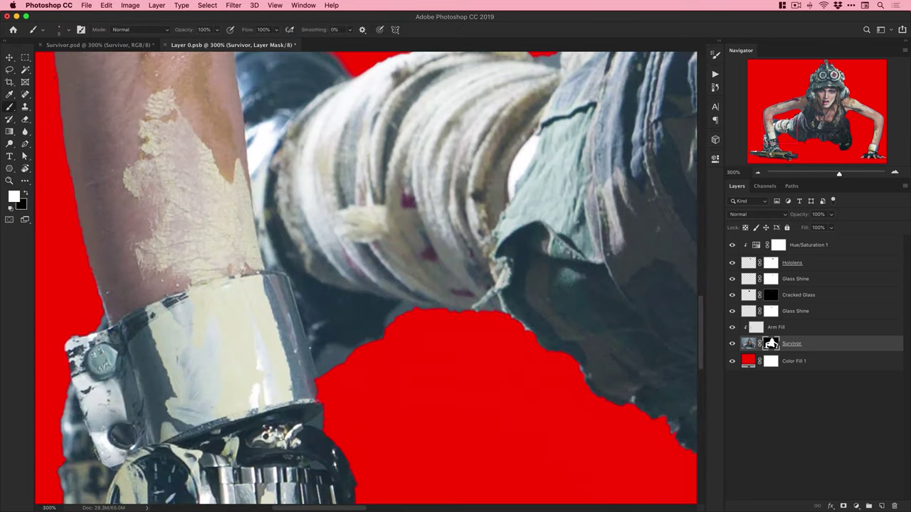
{"action": "key", "text": "super+minus"}
{"action": "key", "text": "super+minus"}
{"action": "scroll", "coordinate": [366, 278], "scroll_direction": "up", "scroll_amount": 8}
{"action": "scroll", "coordinate": [366, 278], "scroll_direction": "right", "scroll_amount": 8}
{"action": "key", "text": "super+plus"}
{"action": "key", "text": "super+plus"}
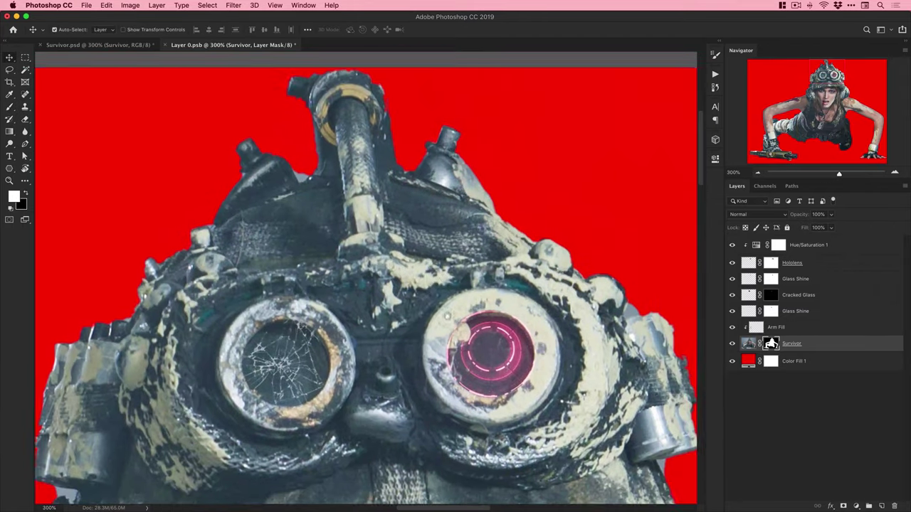
{"action": "scroll", "coordinate": [366, 279], "scroll_direction": "up", "scroll_amount": 1}
{"action": "key", "text": "x"}
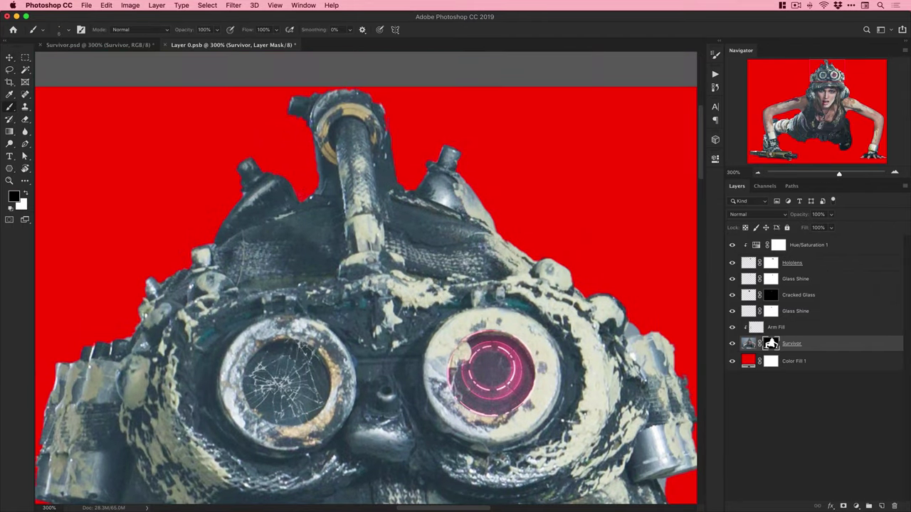
{"action": "left_click_drag", "start_coordinate": [681, 289], "coordinate": [482, 201]}
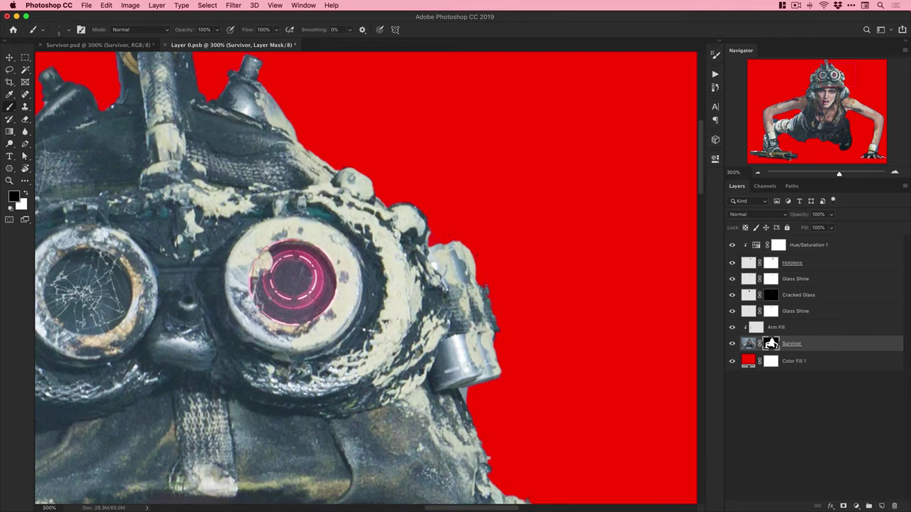
{"action": "left_click_drag", "start_coordinate": [427, 284], "coordinate": [555, 229]}
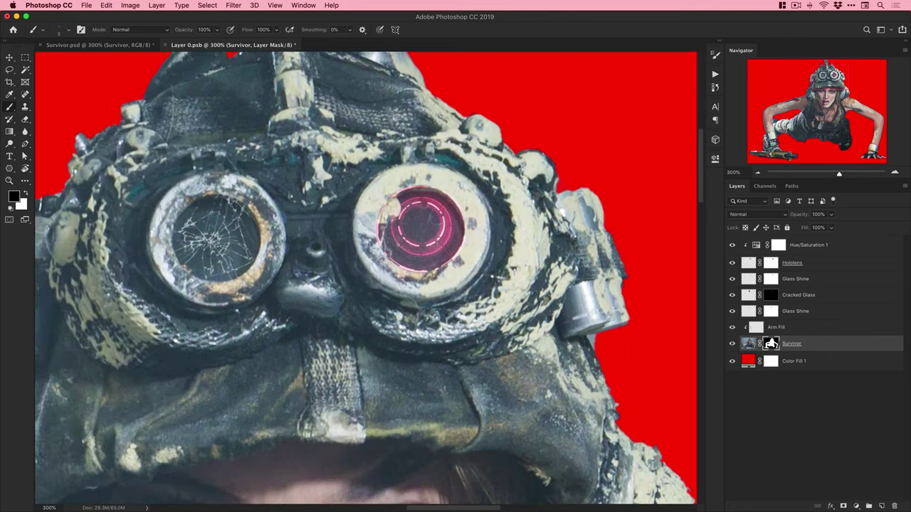
{"action": "left_click_drag", "start_coordinate": [243, 336], "coordinate": [416, 301]}
{"action": "mouse_move", "coordinate": [182, 346]}
{"action": "left_mouse_down"}
{"action": "mouse_move", "coordinate": [249, 317]}
{"action": "mouse_move", "coordinate": [257, 293]}
{"action": "mouse_move", "coordinate": [271, 295]}
{"action": "mouse_move", "coordinate": [280, 326]}
{"action": "mouse_move", "coordinate": [267, 305]}
{"action": "mouse_move", "coordinate": [281, 308]}
{"action": "left_mouse_up"}
{"action": "left_click", "coordinate": [234, 320], "text": "super"}
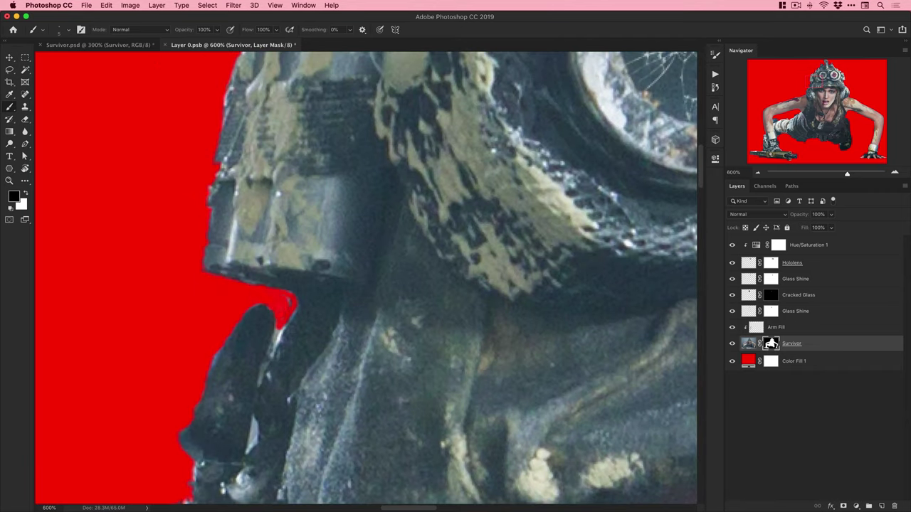
{"action": "key", "text": "x"}
{"action": "key", "text": "x"}
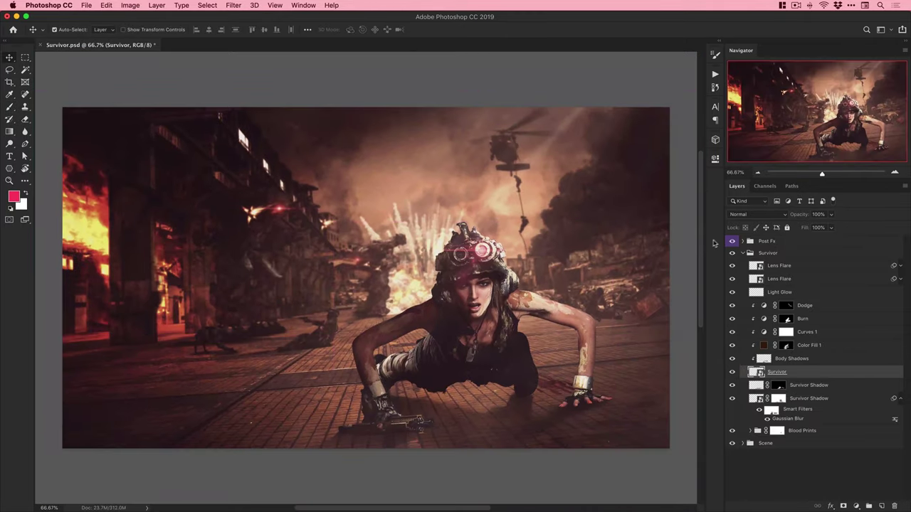
Collapse the Survivor group, save Survivor.psd and open the Scene smart object from the Scene group.
{"action": "left_click", "coordinate": [743, 254]}
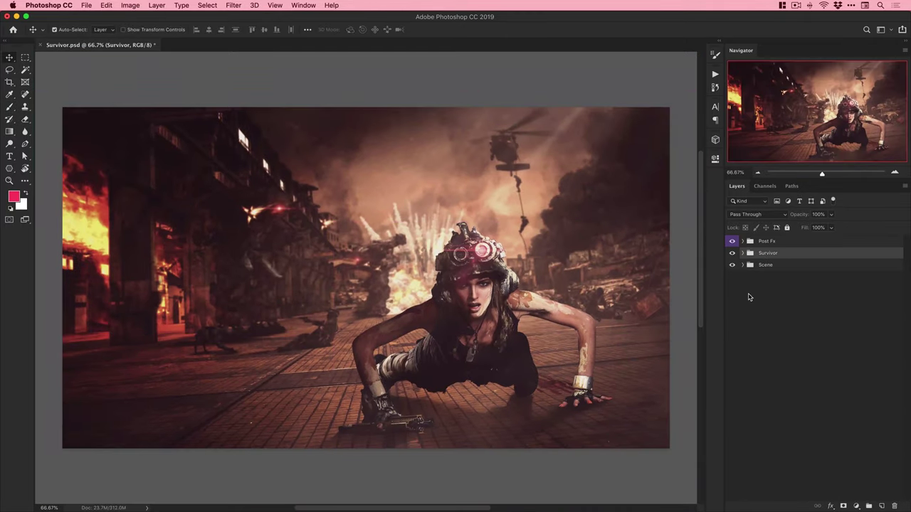
{"action": "key", "text": "super+s"}
{"action": "left_click", "coordinate": [742, 265]}
{"action": "double_click", "coordinate": [759, 293]}
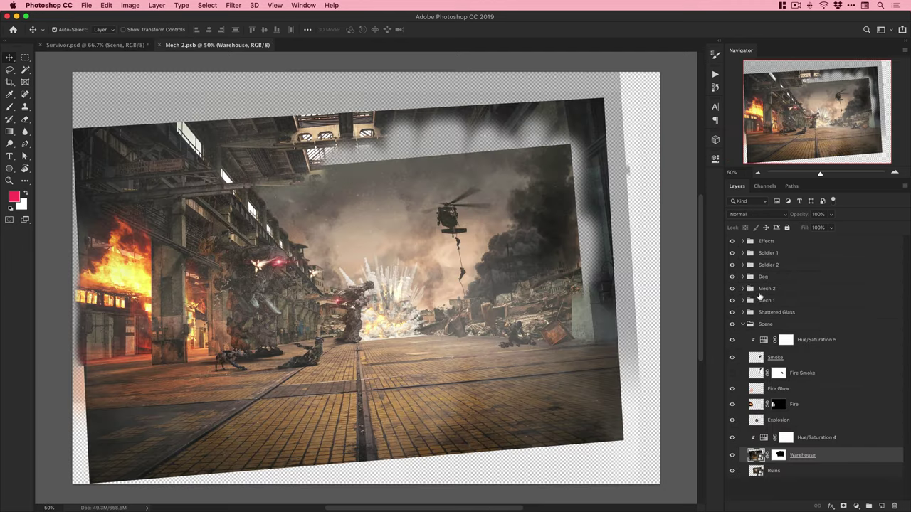
Duplicate the Dog group's Lens Flare Light and Hue/Saturation 1 layers into Survivor.psd.
{"action": "left_click", "coordinate": [742, 277]}
{"action": "left_click", "coordinate": [821, 307], "text": "shift"}
{"action": "right_click", "coordinate": [821, 308]}
{"action": "left_click", "coordinate": [740, 235]}
{"action": "left_click", "coordinate": [406, 246]}
{"action": "left_click", "coordinate": [409, 238]}
{"action": "left_click", "coordinate": [493, 213]}
Hide the original eye-flare layers in the Dog group, save Mech 2.psb and return to Survivor.psd.
{"action": "left_click", "coordinate": [733, 293]}
{"action": "left_click", "coordinate": [732, 310]}
{"action": "left_click", "coordinate": [742, 277]}
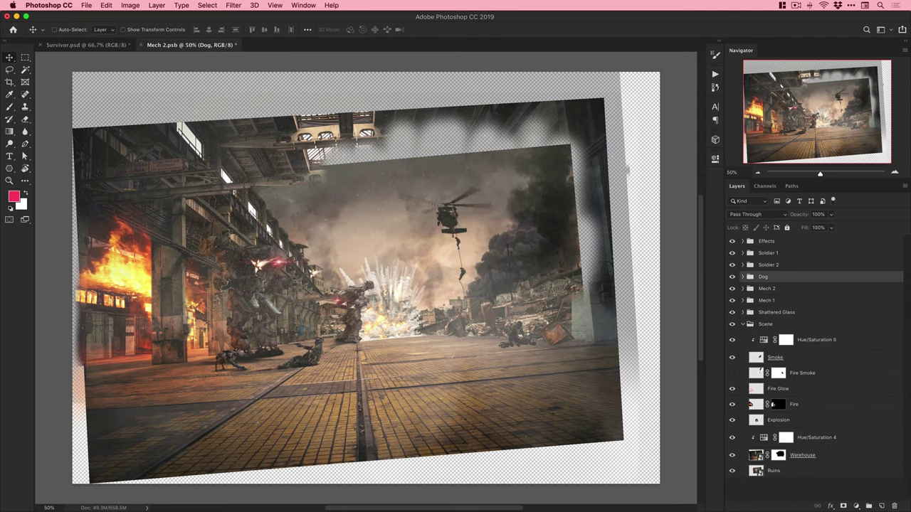
{"action": "key", "text": "super+s"}
{"action": "left_click", "coordinate": [86, 47]}
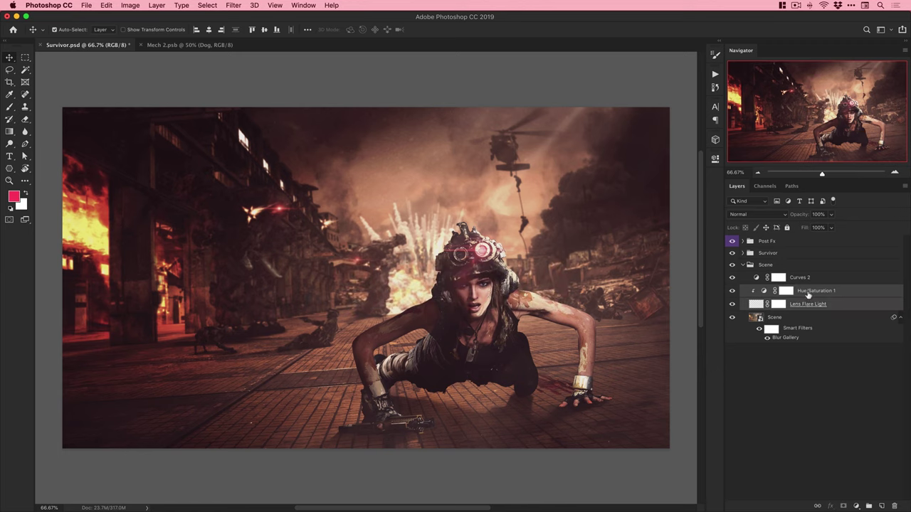
Move Lens Flare Light and Hue/Saturation 1 above the Survivor group and clip Curves 2 to the Scene layer.
{"action": "left_click_drag", "start_coordinate": [810, 292], "coordinate": [801, 249]}
{"action": "right_click", "coordinate": [809, 304]}
{"action": "left_click", "coordinate": [783, 331]}
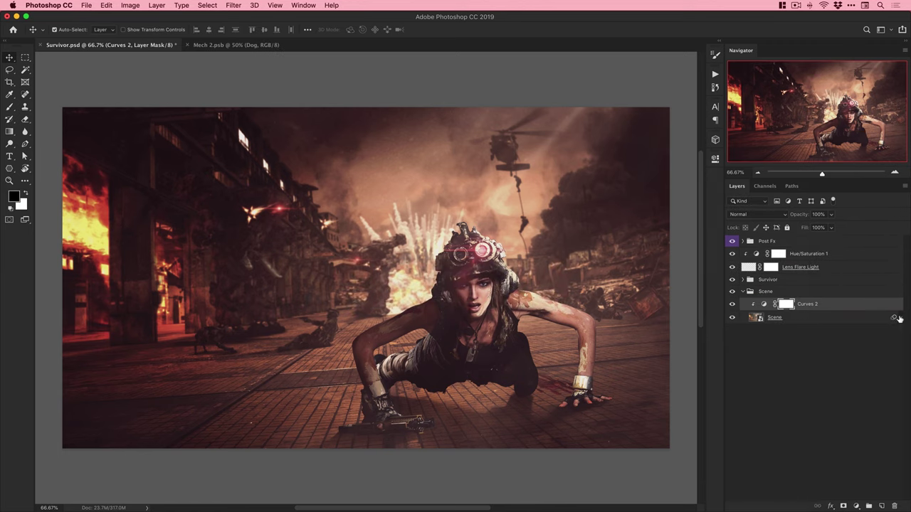
{"action": "left_click", "coordinate": [743, 291]}
Group Hue/Saturation 1 and Lens Flare Light at the bottom of the Post Fx group and name the group "Dog Eye".
{"action": "left_click", "coordinate": [742, 241]}
{"action": "left_click", "coordinate": [813, 434]}
{"action": "left_click", "coordinate": [803, 446], "text": "shift"}
{"action": "key", "text": "super+g"}
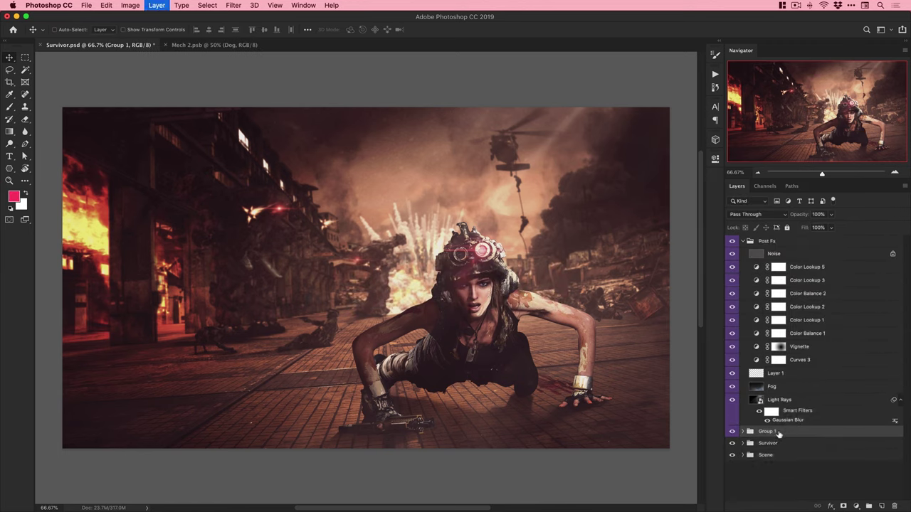
{"action": "double_click", "coordinate": [767, 431]}
{"action": "type", "text": "Dog Eye"}
{"action": "key", "text": "Return"}
Zoom in on the robot dog and turn off the Scene layer's Blur Gallery smart filter.
{"action": "key", "text": "z"}
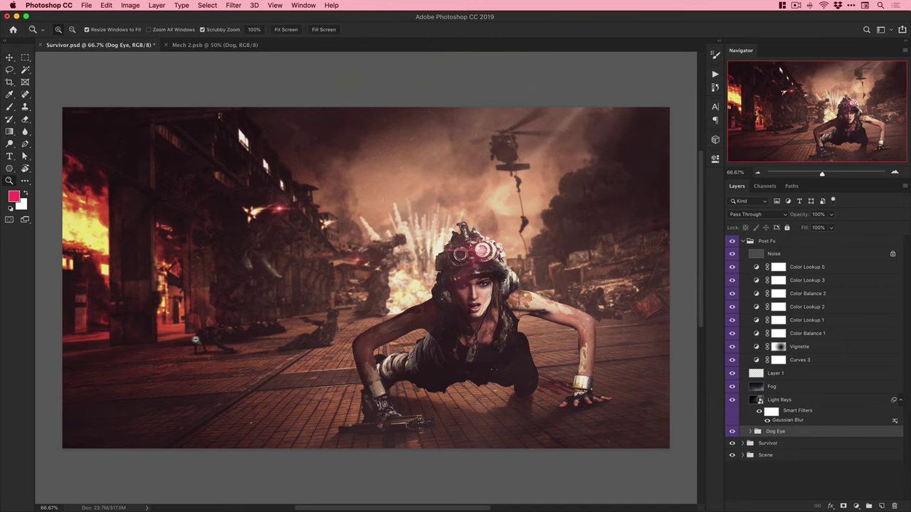
{"action": "left_click", "coordinate": [206, 325]}
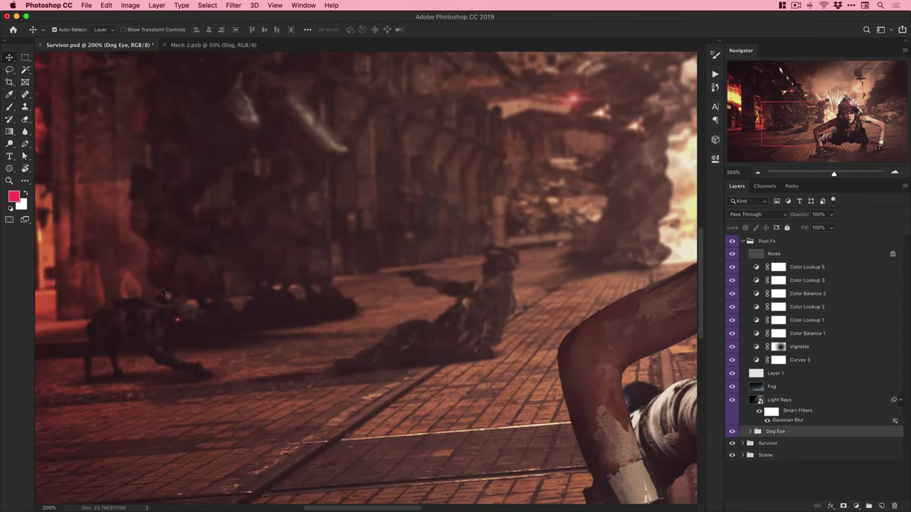
{"action": "left_click", "coordinate": [163, 324], "text": "super"}
{"action": "left_click", "coordinate": [743, 455]}
{"action": "left_click", "coordinate": [900, 481]}
{"action": "scroll", "coordinate": [791, 488], "scroll_direction": "down", "scroll_amount": 1}
{"action": "left_click", "coordinate": [767, 494]}
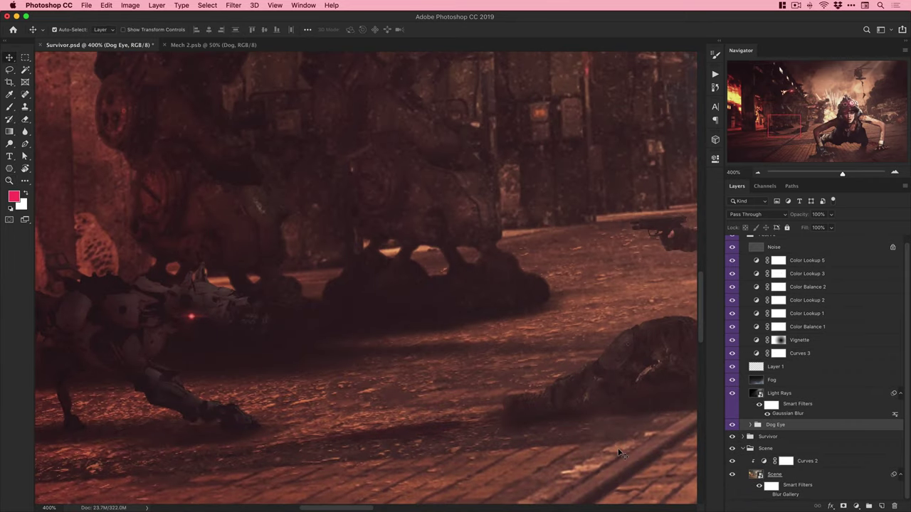
Nudge the Dog Eye group up and right onto the robot dog's eye and turn the Blur Gallery filter back on.
{"action": "left_click", "coordinate": [187, 313], "text": "super"}
{"action": "key", "text": "shift+Right"}
{"action": "key", "text": "shift+Right"}
{"action": "key", "text": "shift+Up"}
{"action": "key", "text": "shift+Up"}
{"action": "key", "text": "Down"}
{"action": "key", "text": "Down"}
{"action": "key", "text": "Down"}
{"action": "key", "text": "Right"}
{"action": "key", "text": "Right"}
{"action": "key", "text": "Right"}
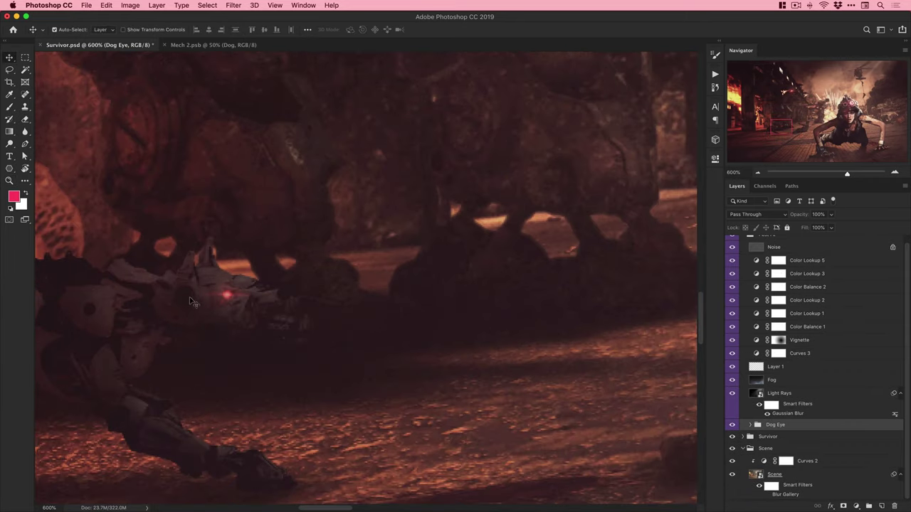
{"action": "key", "text": "super+1"}
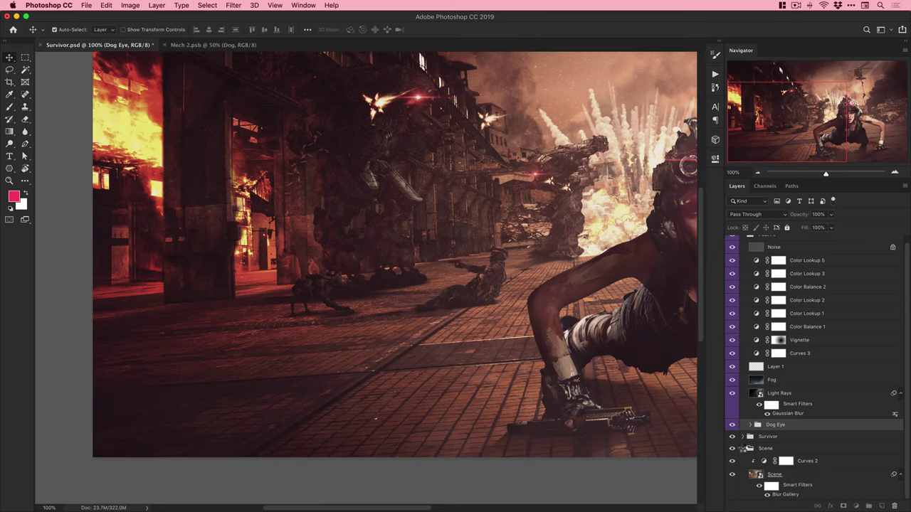
{"action": "left_click", "coordinate": [743, 448]}
Convert the two layers inside the Dog Eye group into one smart object and ungroup it.
{"action": "left_click", "coordinate": [750, 432]}
{"action": "left_click", "coordinate": [822, 444]}
{"action": "left_click", "coordinate": [821, 458], "text": "shift"}
{"action": "right_click", "coordinate": [821, 458]}
{"action": "left_click", "coordinate": [735, 294]}
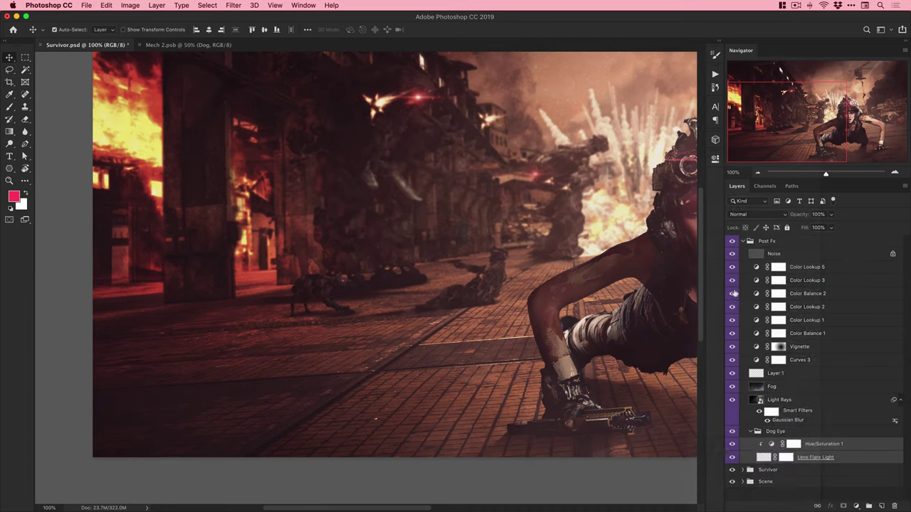
{"action": "left_click", "coordinate": [779, 432]}
{"action": "key", "text": "shift+super+g"}
Set the new smart object's blend mode to Screen and rename it "Dog Eye".
{"action": "left_click", "coordinate": [757, 214]}
{"action": "left_click", "coordinate": [755, 282]}
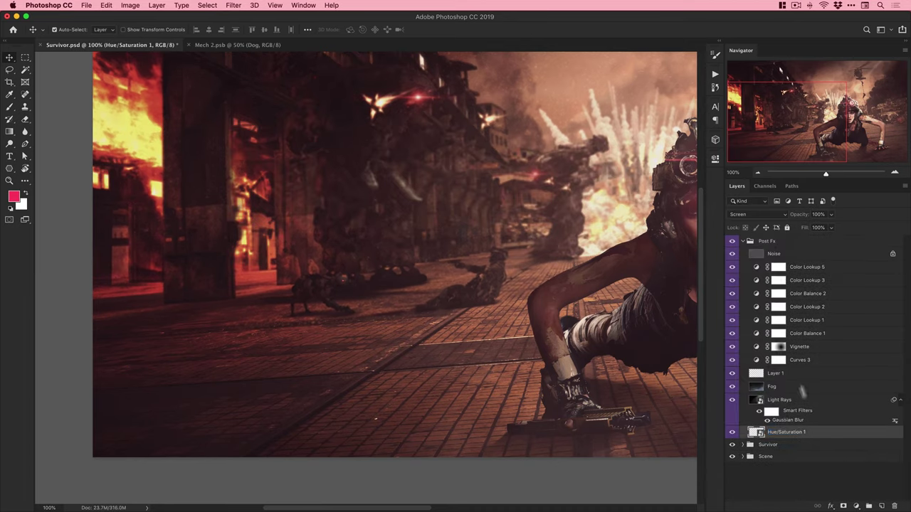
{"action": "double_click", "coordinate": [788, 432]}
{"action": "type", "text": "Dog Eye"}
{"action": "key", "text": "Return"}
{"action": "left_click", "coordinate": [350, 278], "text": "super"}
{"action": "left_click", "coordinate": [349, 278], "text": "super"}
{"action": "left_click", "coordinate": [235, 6]}
{"action": "mouse_move", "coordinate": [285, 118]}
{"action": "left_click", "coordinate": [397, 137]}
{"action": "key", "text": "super+z"}
Apply a Gaussian Blur smart filter with a 1.5-pixel radius to the Dog Eye layer.
{"action": "left_click", "coordinate": [234, 5]}
{"action": "left_click", "coordinate": [387, 153]}
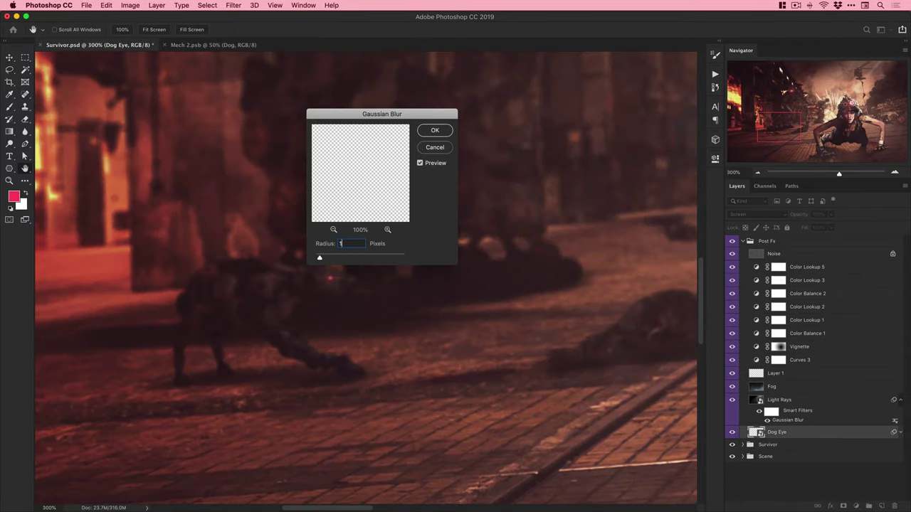
{"action": "key", "text": "Return"}
{"action": "key", "text": "super+1"}
{"action": "double_click", "coordinate": [788, 453]}
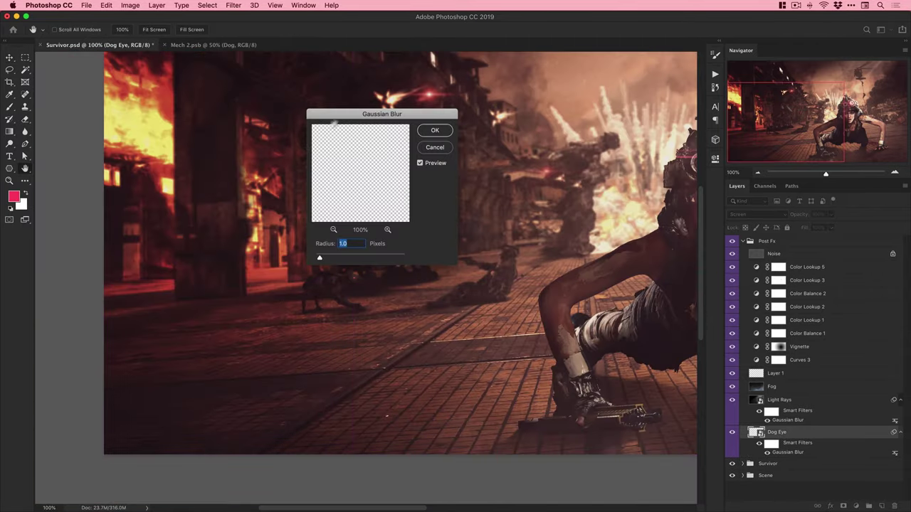
{"action": "type", "text": "2"}
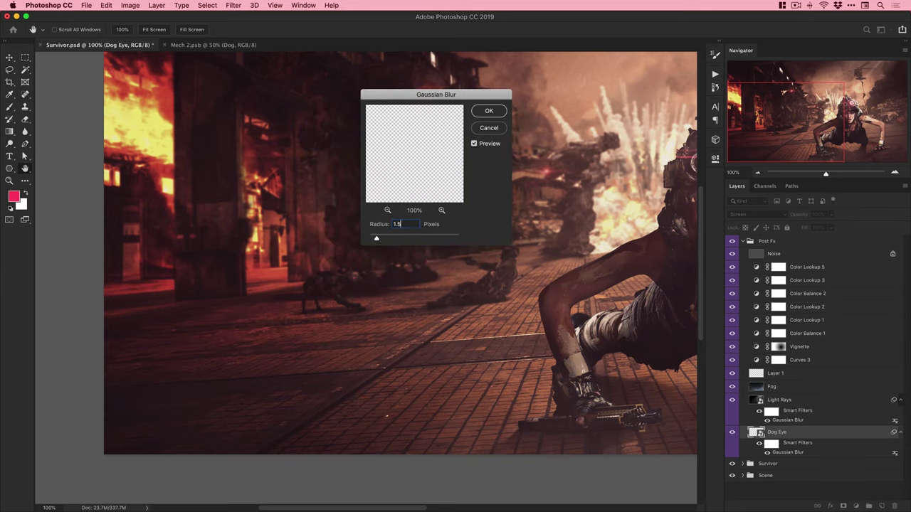
{"action": "key", "text": "Return"}
Collapse the Post Fx group, close the Mech 2.psb document and save Survivor.psd.
{"action": "left_click", "coordinate": [742, 241]}
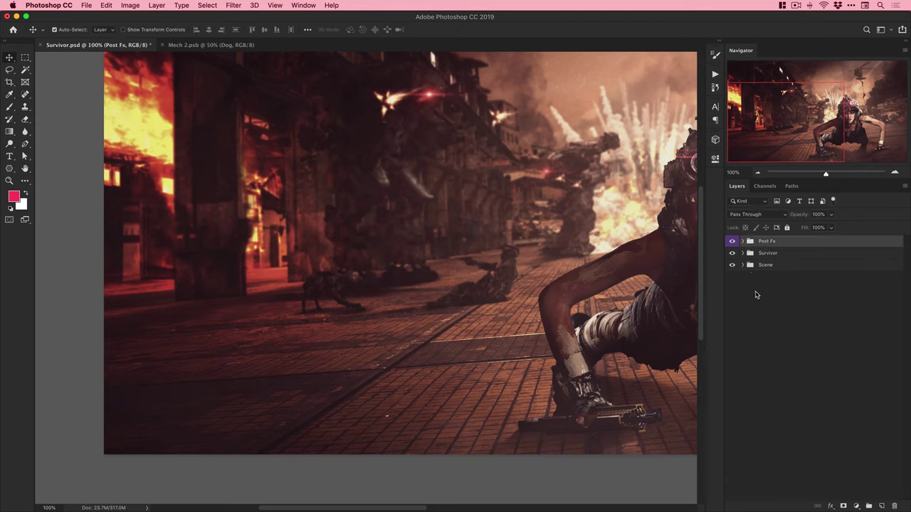
{"action": "left_click", "coordinate": [756, 301]}
{"action": "key", "text": "super+0"}
{"action": "key", "text": "ctrl+Tab"}
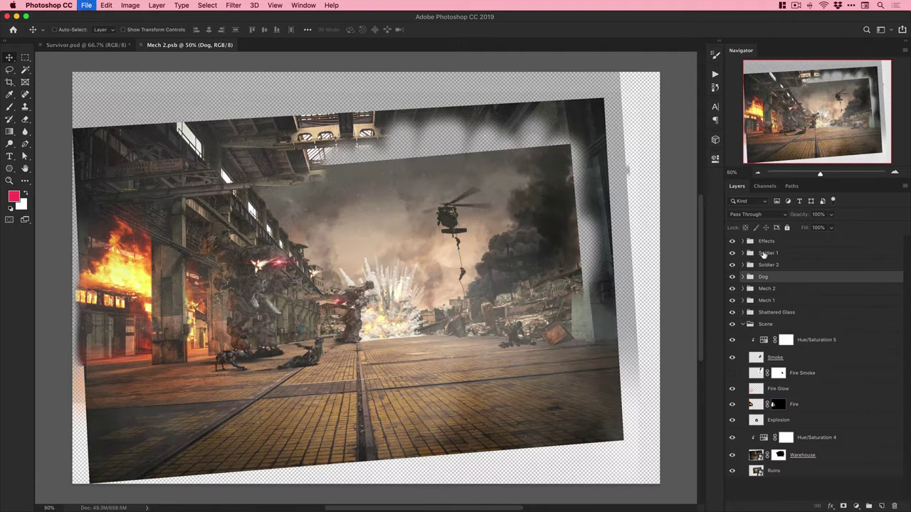
{"action": "key", "text": "super+w"}
{"action": "key", "text": "super+s"}
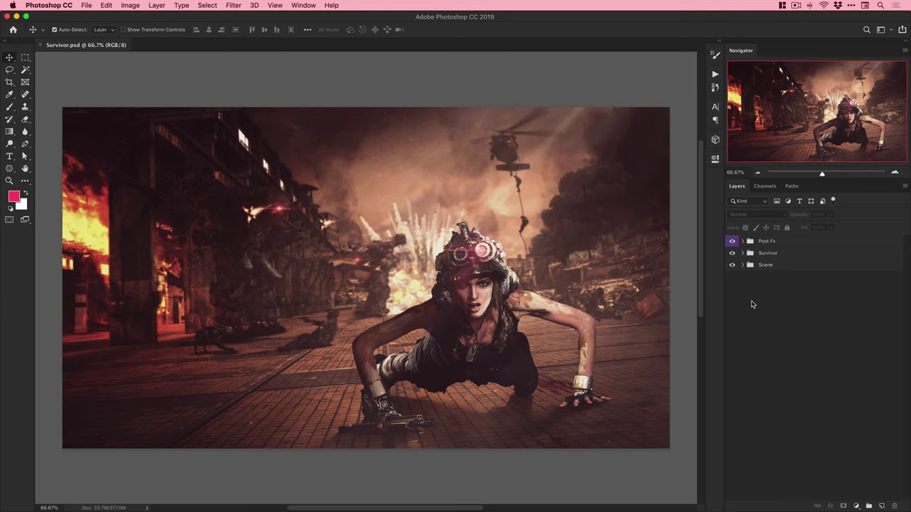
Open the Scene smart object's contents and expand the Mech 1 group.
{"action": "left_click", "coordinate": [742, 265]}
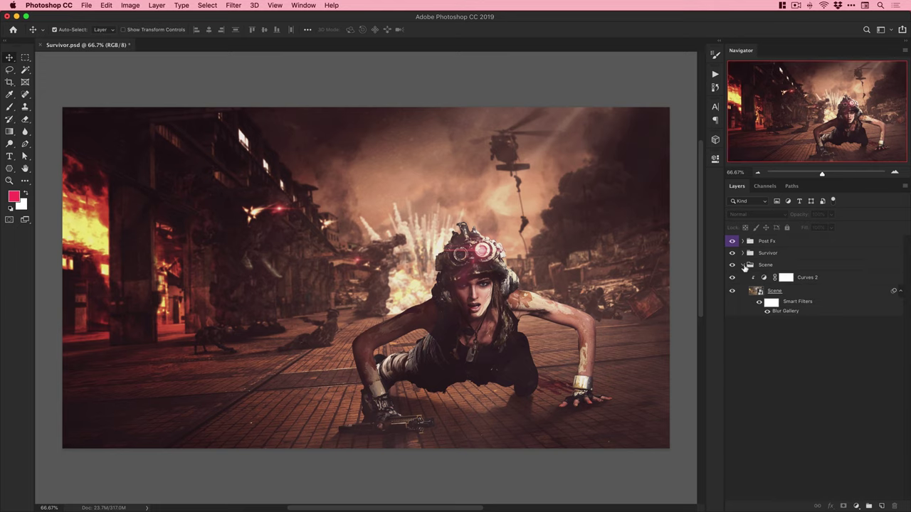
{"action": "double_click", "coordinate": [756, 291]}
{"action": "left_click", "coordinate": [743, 300]}
{"action": "scroll", "coordinate": [740, 292], "scroll_direction": "down", "scroll_amount": 2}
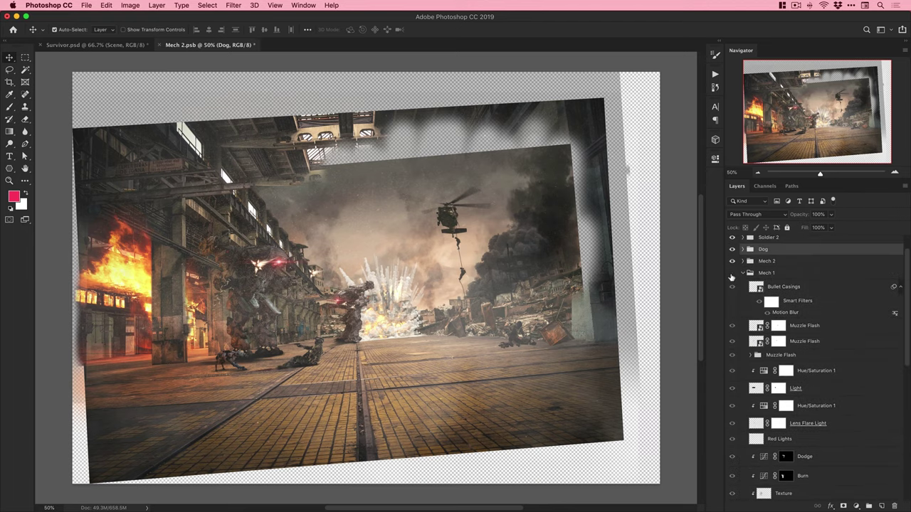
{"action": "left_click", "coordinate": [732, 274]}
Create a layer beneath the Shadow layer in the Mech 1 group, set it to Multiply and restore the default colours.
{"action": "scroll", "coordinate": [802, 392], "scroll_direction": "down", "scroll_amount": 10}
{"action": "left_click", "coordinate": [790, 351]}
{"action": "left_click", "coordinate": [882, 506], "text": "super"}
{"action": "key", "text": "d"}
{"action": "key", "text": "z"}
{"action": "left_click", "coordinate": [201, 363]}
{"action": "left_click", "coordinate": [202, 363]}
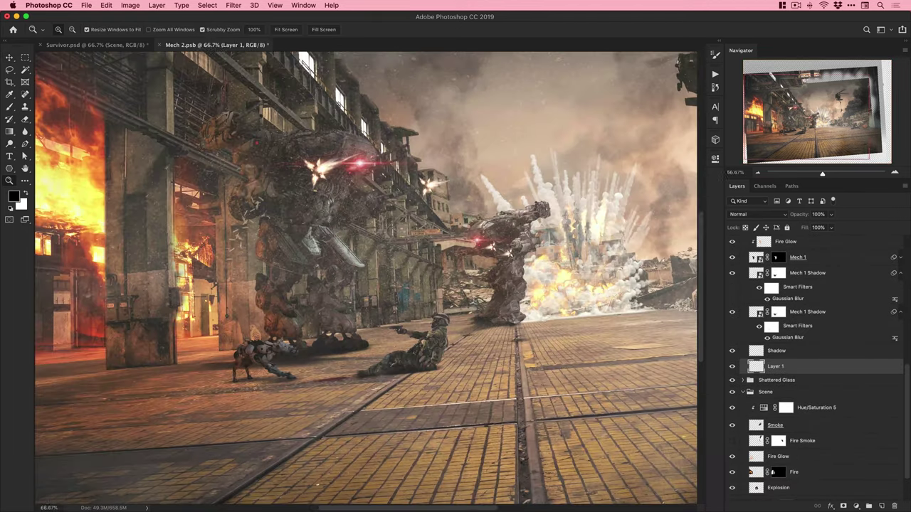
{"action": "left_click", "coordinate": [757, 214]}
{"action": "left_click", "coordinate": [758, 240]}
Zoom in on the first mech's feet, select the Brush tool and enlarge its tip for shadow painting.
{"action": "left_click_drag", "start_coordinate": [313, 313], "coordinate": [386, 303]}
{"action": "key", "text": "b"}
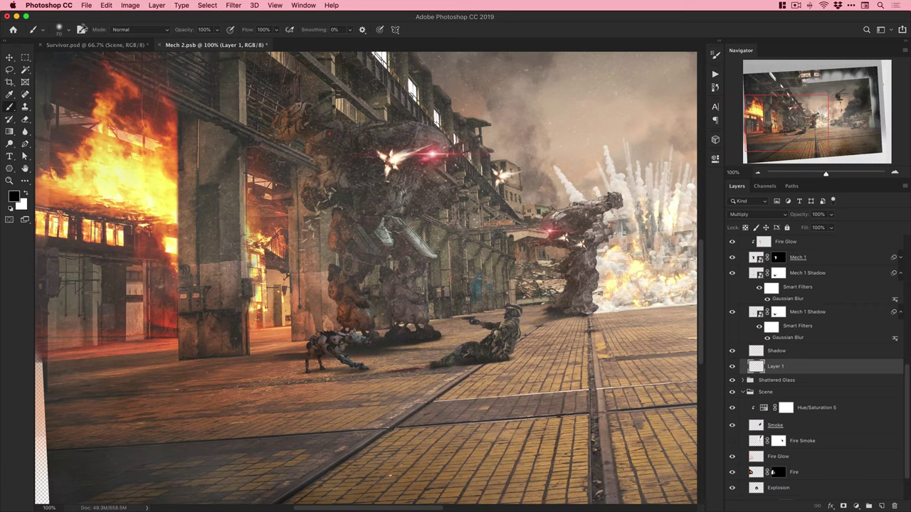
{"action": "left_click", "coordinate": [69, 31]}
{"action": "left_click_drag", "start_coordinate": [28, 52], "coordinate": [28, 59]}
{"action": "key", "text": "Return"}
{"action": "key", "text": "bracketright"}
{"action": "key", "text": "bracketright"}
{"action": "key", "text": "bracketright"}
{"action": "key", "text": "bracketright"}
{"action": "key", "text": "bracketright"}
{"action": "key", "text": "bracketright"}
{"action": "mouse_move", "coordinate": [278, 354]}
{"action": "left_mouse_down"}
{"action": "mouse_move", "coordinate": [319, 343]}
{"action": "mouse_move", "coordinate": [305, 346]}
{"action": "left_mouse_up"}
{"action": "key", "text": "super+z"}
{"action": "key", "text": "bracketleft"}
{"action": "key", "text": "bracketleft"}
{"action": "key", "text": "bracketleft"}
{"action": "key", "text": "bracketleft"}
{"action": "key", "text": "bracketleft"}
{"action": "key", "text": "bracketleft"}
{"action": "key", "text": "super+z"}
Paint black shadows at 27% flow on the floor at the pillar's base and around the first mech's feet.
{"action": "key", "text": "bracketleft"}
{"action": "key", "text": "bracketleft"}
{"action": "key", "text": "bracketleft"}
{"action": "key", "text": "shift+2"}
{"action": "key", "text": "shift+7"}
{"action": "left_click_drag", "start_coordinate": [245, 352], "coordinate": [312, 349]}
{"action": "left_click_drag", "start_coordinate": [246, 356], "coordinate": [247, 314]}
{"action": "key", "text": "bracketright"}
{"action": "key", "text": "bracketright"}
{"action": "key", "text": "bracketright"}
{"action": "key", "text": "bracketright"}
{"action": "key", "text": "bracketright"}
{"action": "key", "text": "bracketright"}
{"action": "left_click_drag", "start_coordinate": [238, 354], "coordinate": [302, 352]}
{"action": "left_click_drag", "start_coordinate": [381, 343], "coordinate": [400, 346]}
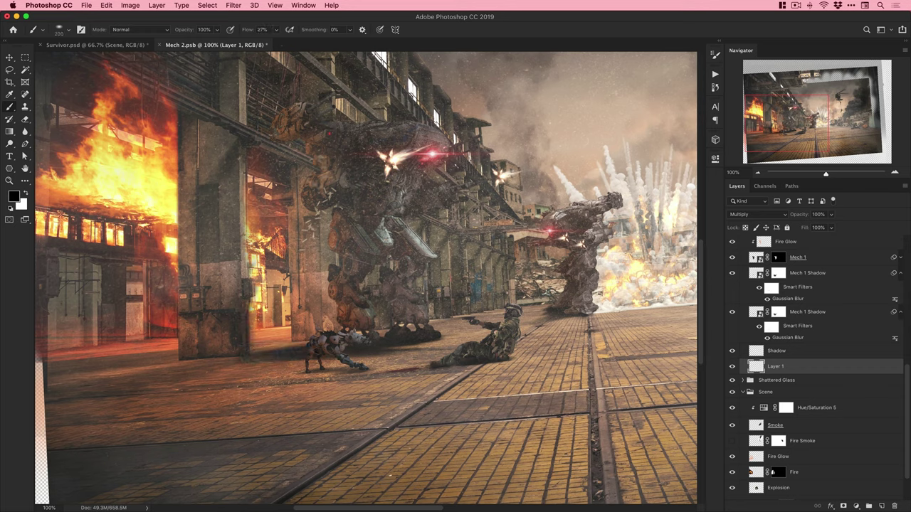
{"action": "left_click_drag", "start_coordinate": [325, 345], "coordinate": [268, 347]}
{"action": "key", "text": "super+z"}
Rename the new layer "Shadow", lower its opacity to 70% and compare the floor with and without it.
{"action": "key", "text": "v"}
{"action": "double_click", "coordinate": [775, 366]}
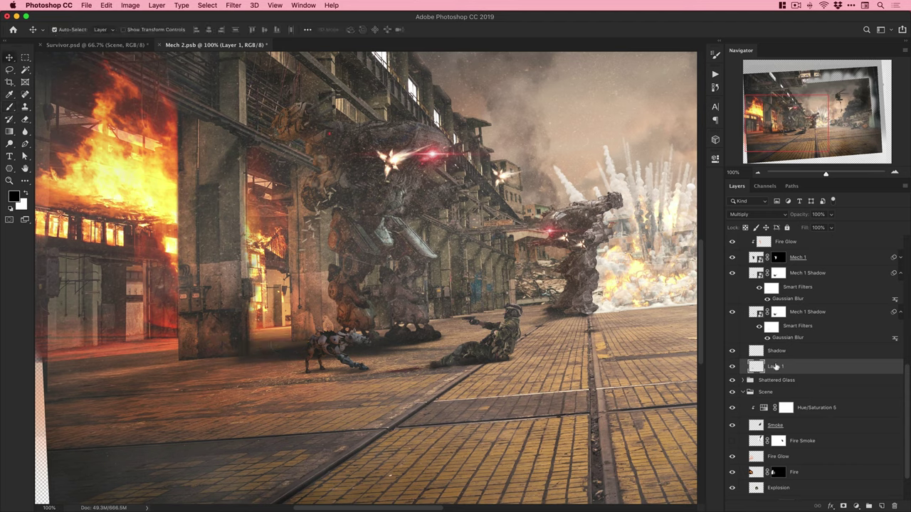
{"action": "type", "text": "Shadow"}
{"action": "key", "text": "Return"}
{"action": "mouse_move", "coordinate": [831, 214]}
{"action": "left_mouse_down"}
{"action": "mouse_move", "coordinate": [831, 227]}
{"action": "mouse_move", "coordinate": [801, 228]}
{"action": "mouse_move", "coordinate": [816, 228]}
{"action": "left_mouse_up"}
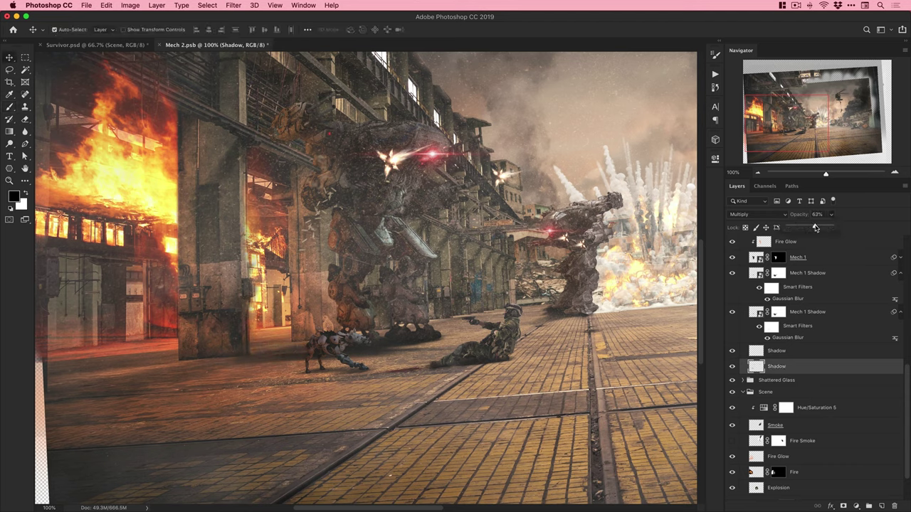
{"action": "left_click", "coordinate": [732, 365]}
{"action": "left_click", "coordinate": [732, 365]}
Collapse the Mech 1 and Scene groups, fit the image on screen and save Mech 2.psb.
{"action": "scroll", "coordinate": [774, 335], "scroll_direction": "up", "scroll_amount": 3}
{"action": "left_click", "coordinate": [743, 301]}
{"action": "left_click", "coordinate": [743, 323]}
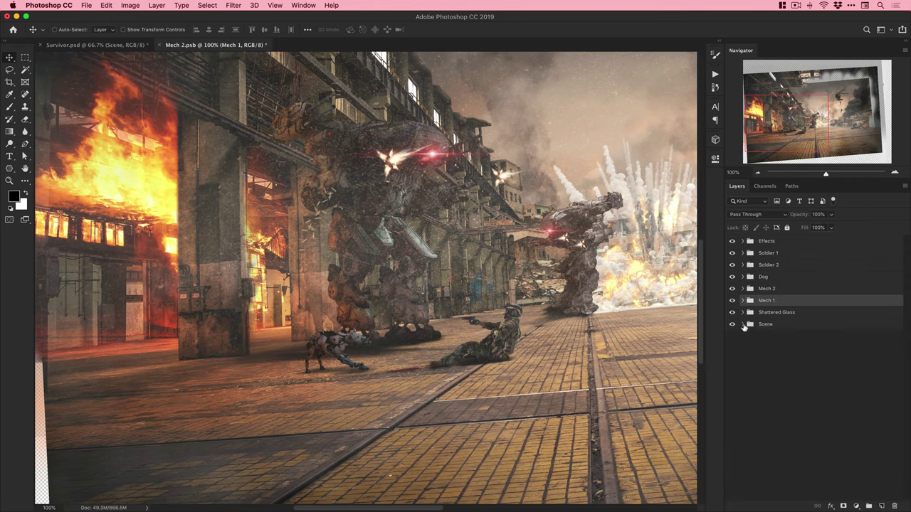
{"action": "key", "text": "super+0"}
{"action": "key", "text": "super+s"}
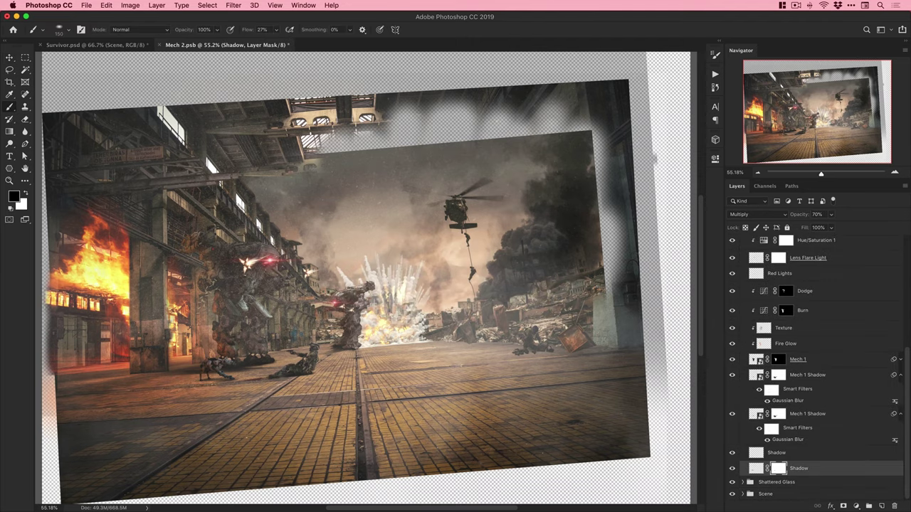
Examine the floor around the robot dog with and without the lower Mech 1 Shadow and Shadow layers.
{"action": "triple_click", "coordinate": [168, 376], "text": "super"}
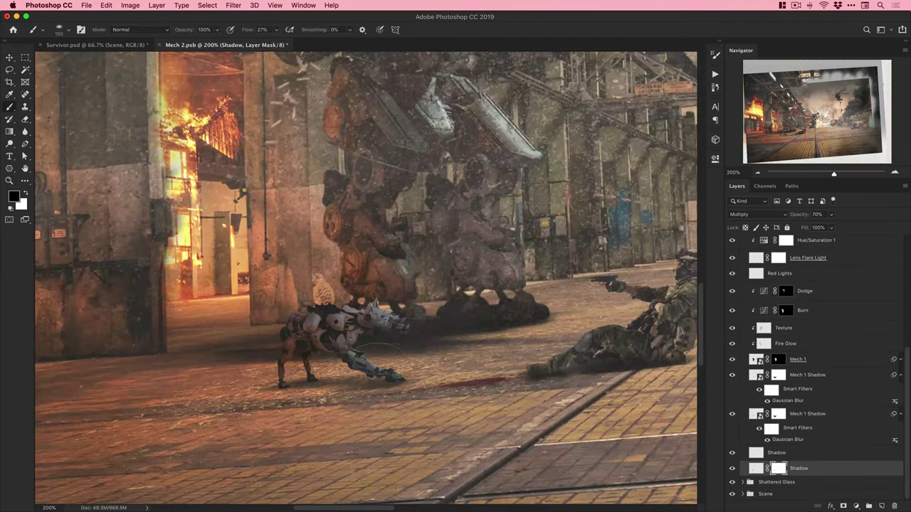
{"action": "left_click", "coordinate": [779, 454]}
{"action": "left_click", "coordinate": [732, 453]}
{"action": "left_click", "coordinate": [732, 452]}
{"action": "left_click", "coordinate": [732, 415]}
{"action": "left_click", "coordinate": [732, 415]}
{"action": "left_click", "coordinate": [778, 414]}
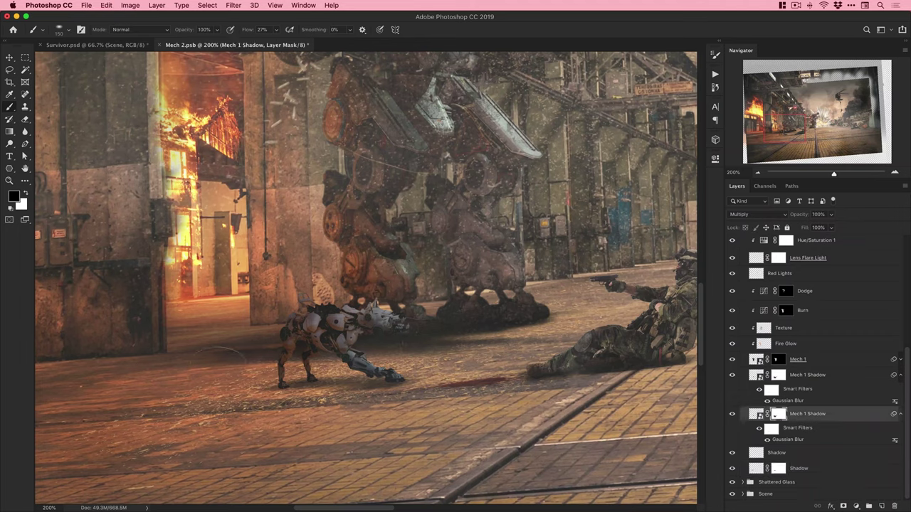
Select the lowest Shadow layer in the Mech 1 group, then save Mech 2.psb and Survivor.psd.
{"action": "key", "text": "v"}
{"action": "left_click", "coordinate": [792, 469]}
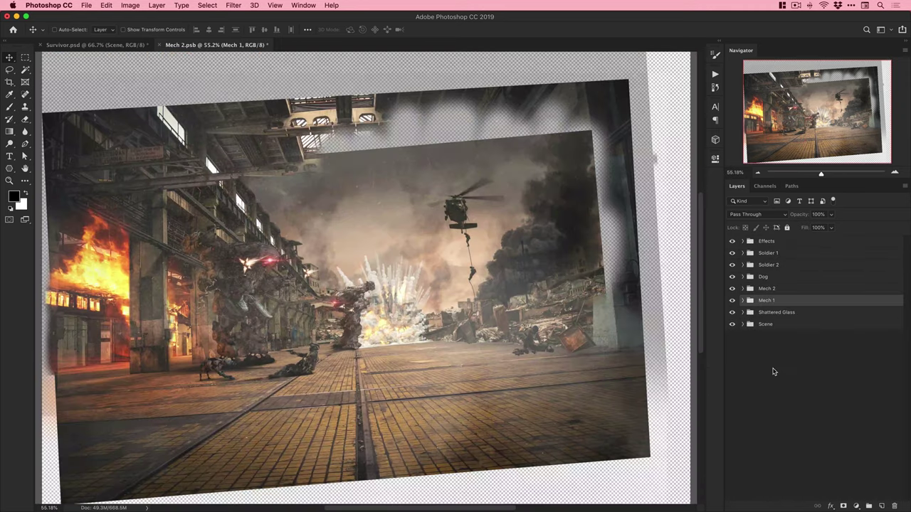
{"action": "key", "text": "super+s"}
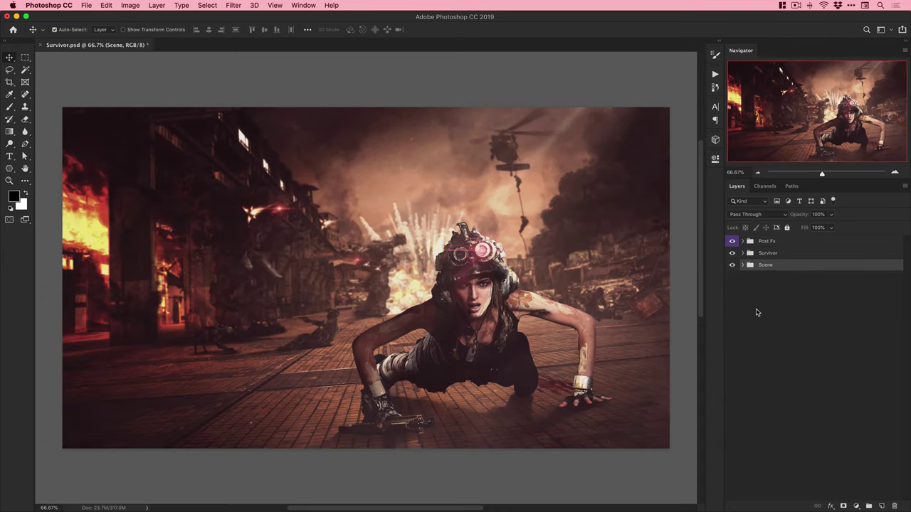
{"action": "key", "text": "super+s"}
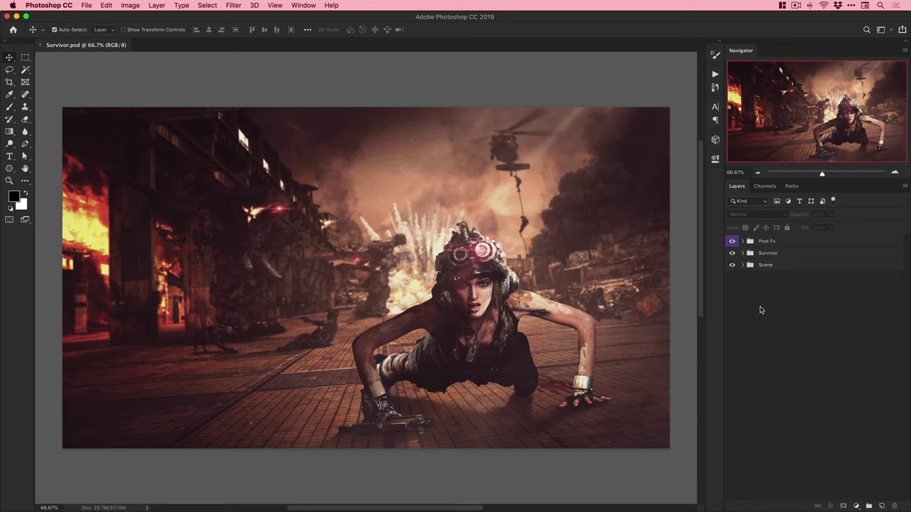
Reopen the Scene smart object and set the Explosion layer to Screen at 80% opacity.
{"action": "left_click", "coordinate": [743, 265]}
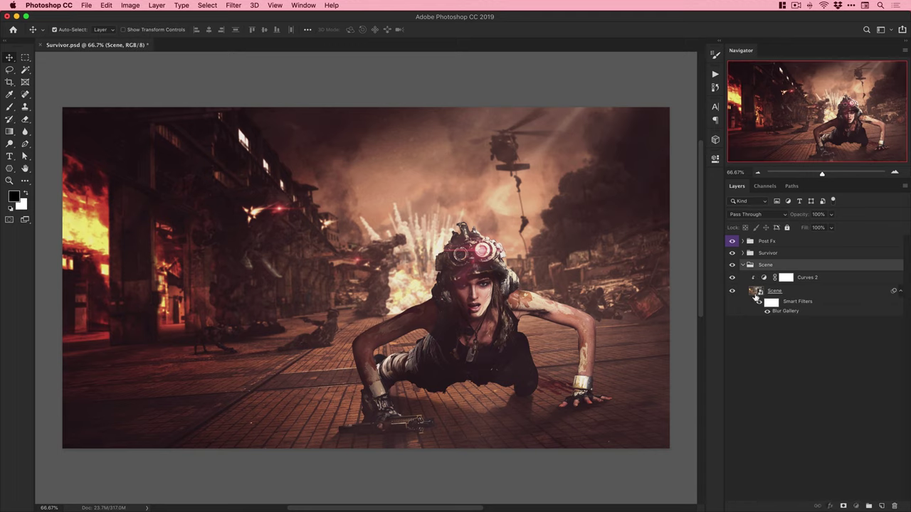
{"action": "left_click", "coordinate": [754, 291]}
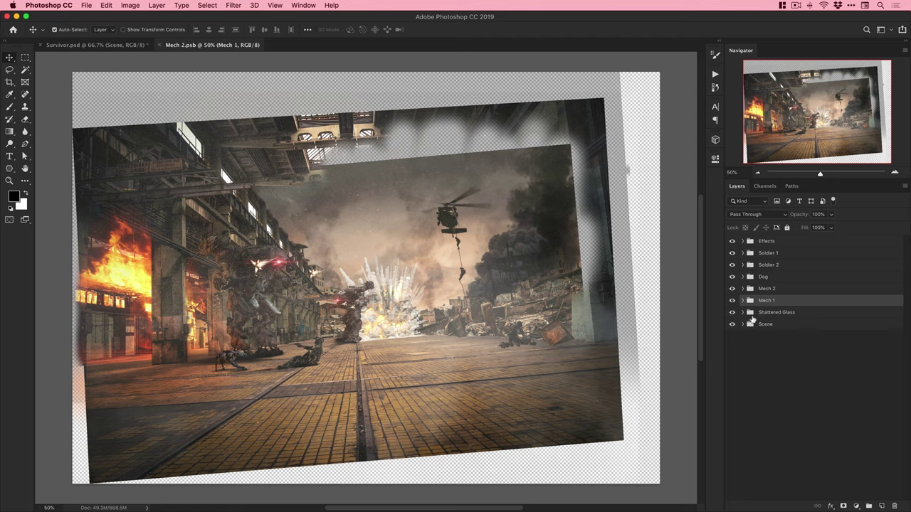
{"action": "left_click", "coordinate": [742, 324]}
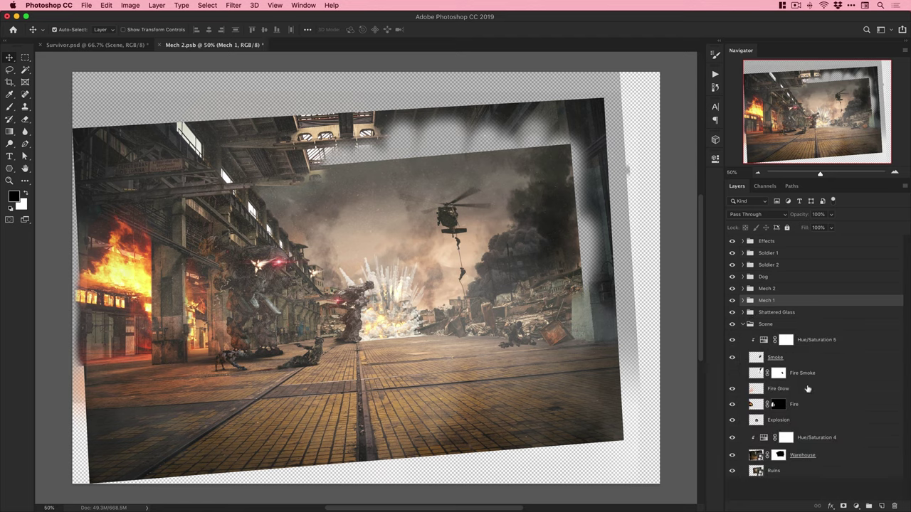
{"action": "left_click", "coordinate": [797, 422]}
Collapse the Scene group, then save and close Mech 2.psb.
{"action": "left_click", "coordinate": [743, 325]}
{"action": "key", "text": "super+s"}
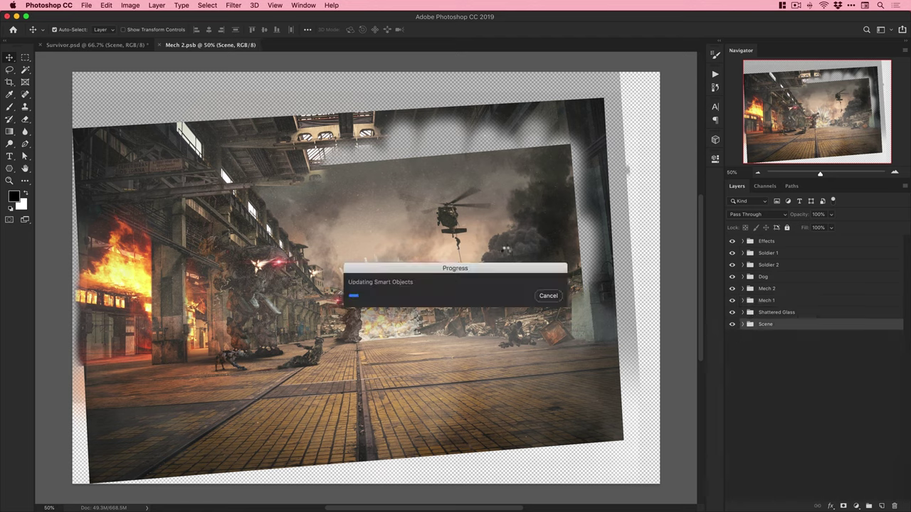
{"action": "key", "text": "super+w"}
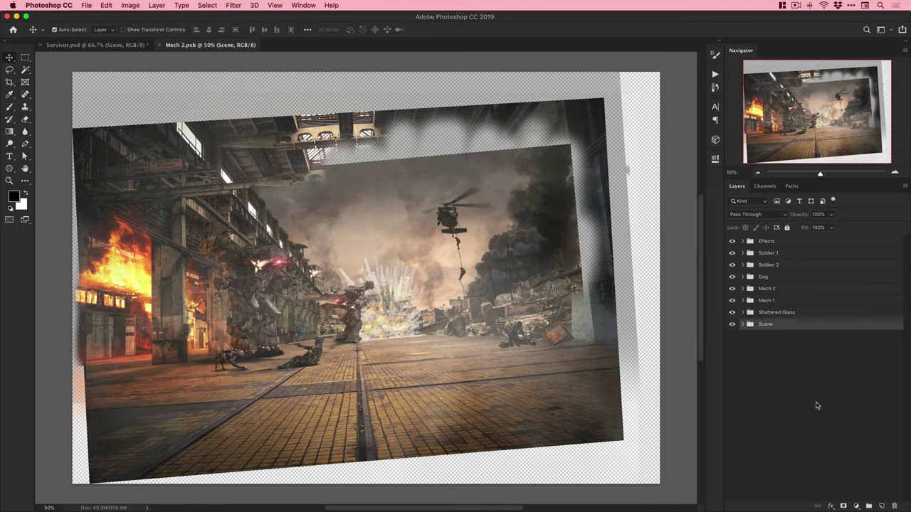
Add a Levels adjustment clipped to the Explosion layer, raising the input blacks and lowering the output whites.
{"action": "left_click", "coordinate": [742, 325]}
{"action": "left_click", "coordinate": [797, 420]}
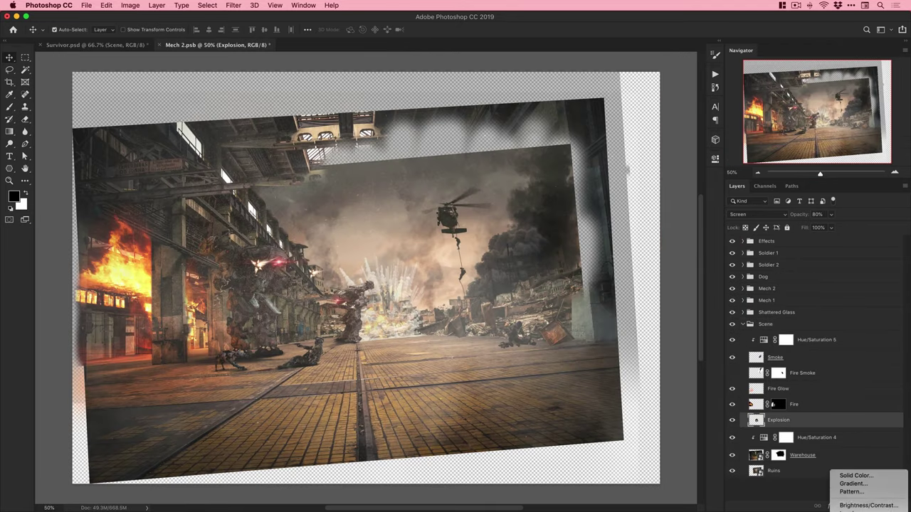
{"action": "left_click", "coordinate": [633, 446]}
{"action": "left_click_drag", "start_coordinate": [641, 256], "coordinate": [649, 257]}
{"action": "left_click_drag", "start_coordinate": [692, 283], "coordinate": [678, 283]}
{"action": "left_click_drag", "start_coordinate": [649, 256], "coordinate": [657, 256]}
{"action": "left_click", "coordinate": [710, 158]}
Collapse the Scene group and save Mech 2.psb with the adjusted explosion.
{"action": "left_click", "coordinate": [742, 324]}
{"action": "key", "text": "super+s"}
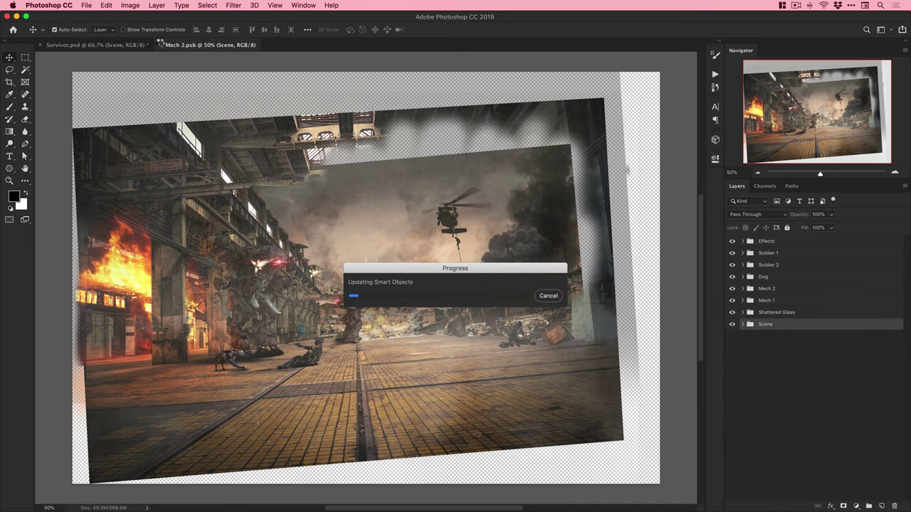
{"action": "left_click", "coordinate": [161, 45]}
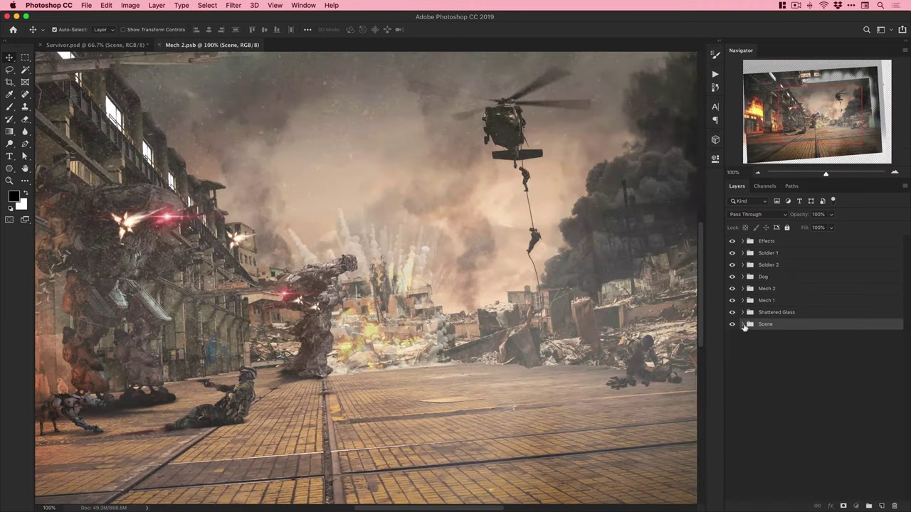
Compare the explosion with and without its Levels adjustment and set the Explosion layer's opacity to 90%.
{"action": "left_click", "coordinate": [732, 442]}
{"action": "left_click", "coordinate": [785, 442]}
{"action": "left_click", "coordinate": [731, 425]}
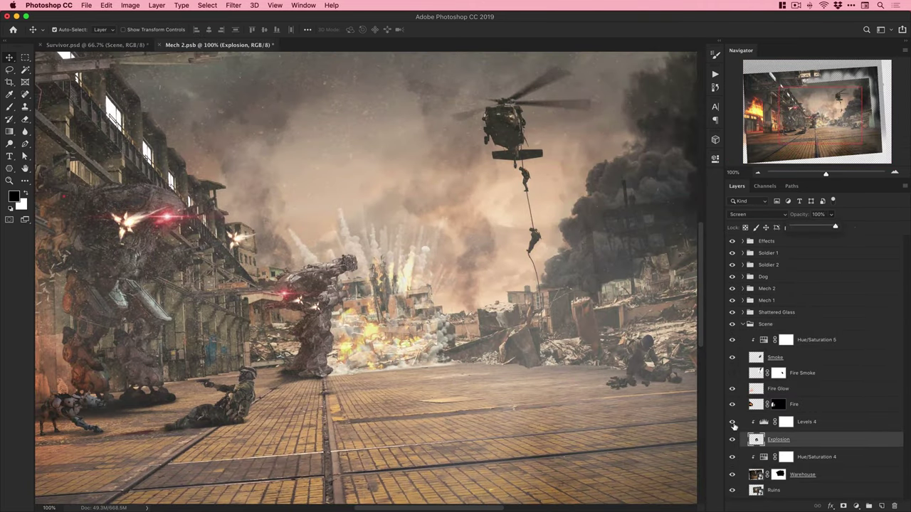
{"action": "left_click", "coordinate": [731, 425]}
{"action": "key", "text": "9"}
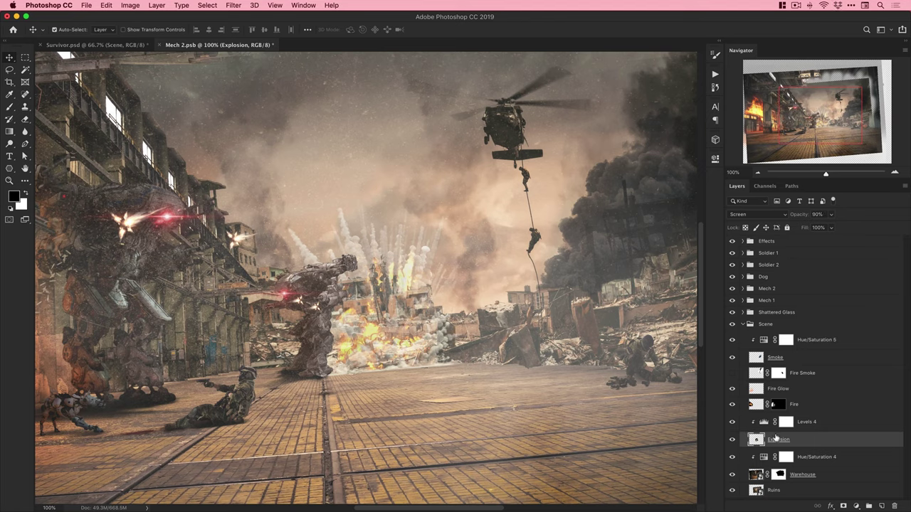
Duplicate the Explosion layer, set the lower copy's blend mode to Normal and hide it behind a black layer mask.
{"action": "key", "text": "super+j"}
{"action": "left_click", "coordinate": [771, 457]}
{"action": "left_click", "coordinate": [763, 214]}
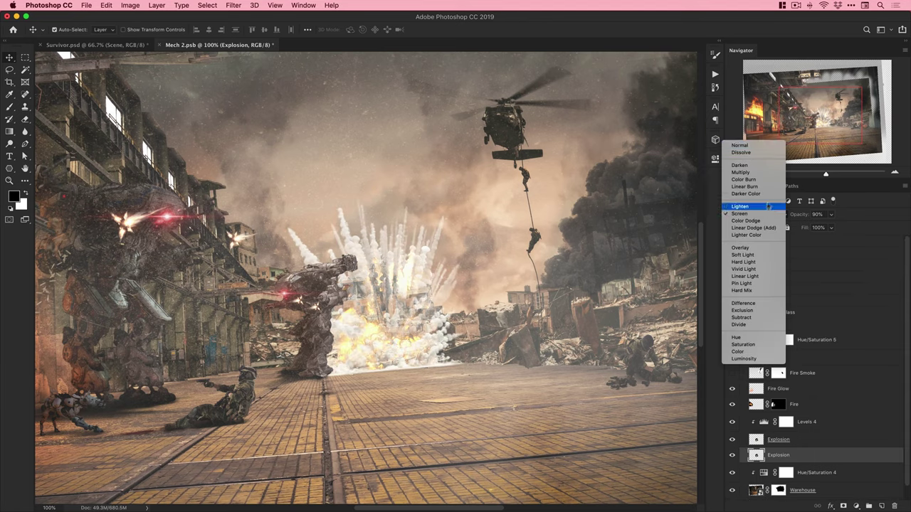
{"action": "left_click", "coordinate": [759, 147]}
{"action": "left_click", "coordinate": [843, 506], "text": "alt"}
Paint white on the lower Explosion layer's mask over the fireball's centre and compare with the layer hidden.
{"action": "key", "text": "b"}
{"action": "key", "text": "x"}
{"action": "mouse_move", "coordinate": [379, 331]}
{"action": "left_mouse_down"}
{"action": "mouse_move", "coordinate": [369, 334]}
{"action": "mouse_move", "coordinate": [381, 295]}
{"action": "left_mouse_up"}
{"action": "key", "text": "bracketleft"}
{"action": "key", "text": "bracketleft"}
{"action": "mouse_move", "coordinate": [365, 347]}
{"action": "left_mouse_down"}
{"action": "mouse_move", "coordinate": [399, 349]}
{"action": "mouse_move", "coordinate": [406, 323]}
{"action": "left_mouse_up"}
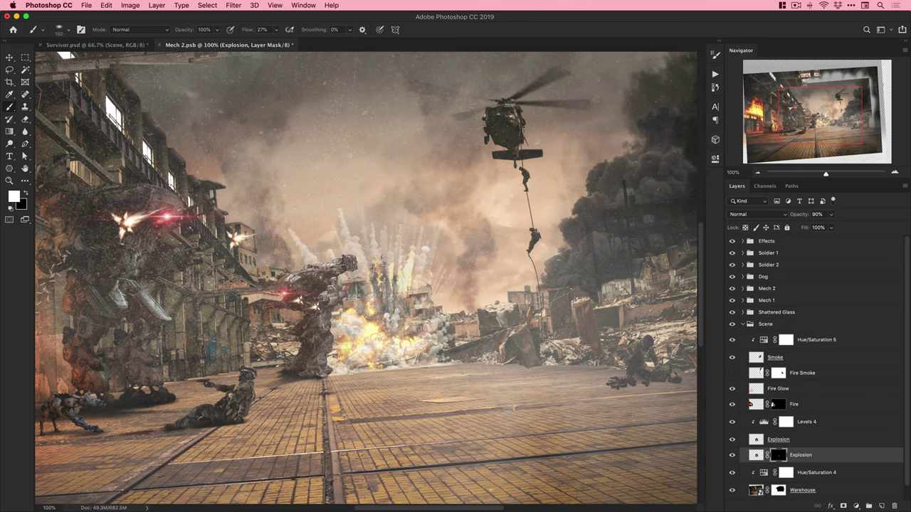
{"action": "left_click", "coordinate": [734, 456]}
{"action": "left_click", "coordinate": [733, 455]}
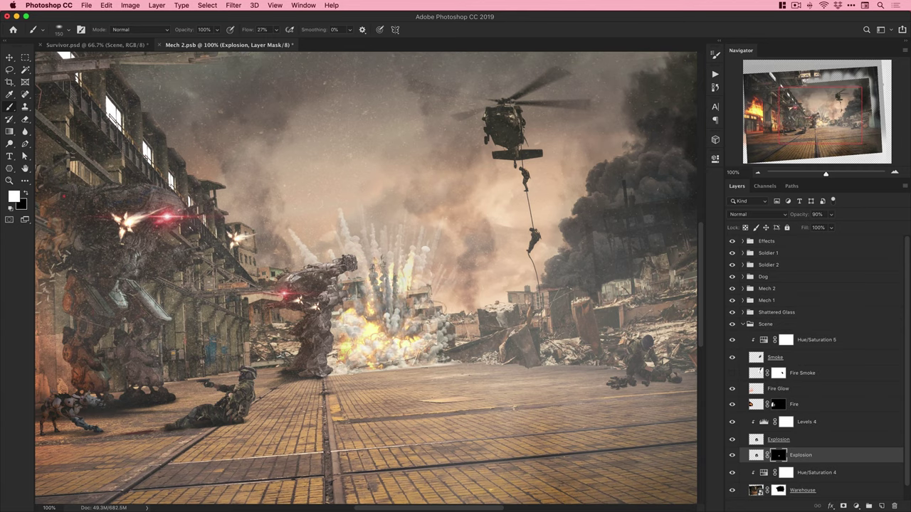
{"action": "key", "text": "v"}
{"action": "left_click", "coordinate": [734, 454]}
{"action": "left_click", "coordinate": [734, 454]}
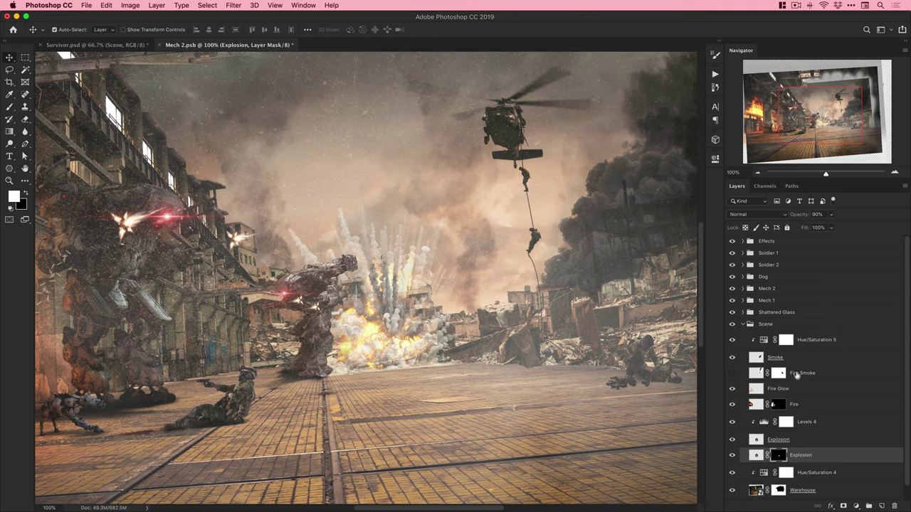
Collapse the Scene group, fit the whole image on screen and save Mech 2.psb.
{"action": "left_click", "coordinate": [743, 325]}
{"action": "key", "text": "super+0"}
{"action": "key", "text": "super+s"}
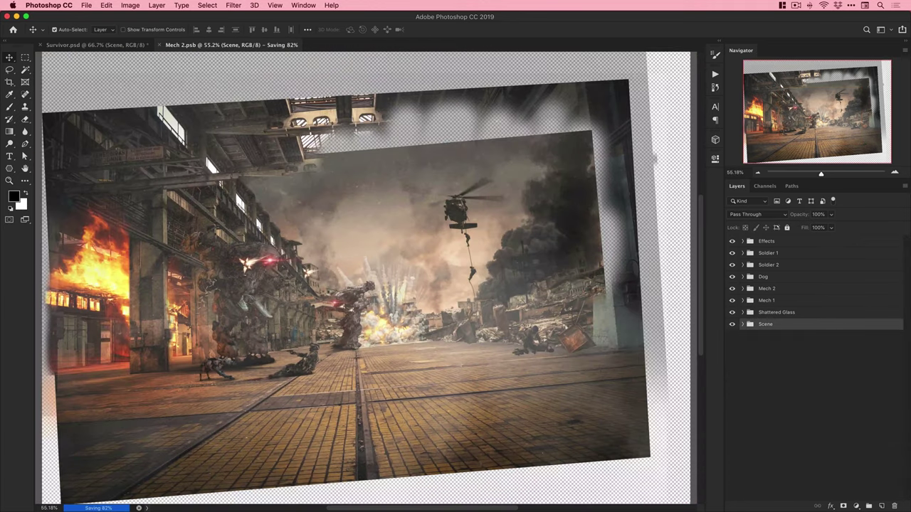
Close Mech 2.psb and expand the Post Fx group in Survivor.psd.
{"action": "left_click", "coordinate": [110, 45]}
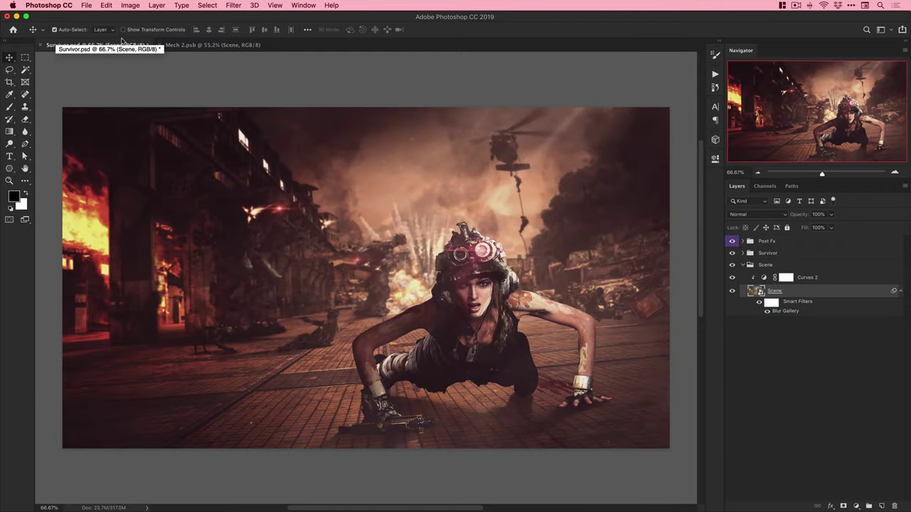
{"action": "left_click", "coordinate": [261, 44]}
{"action": "key", "text": "super+w"}
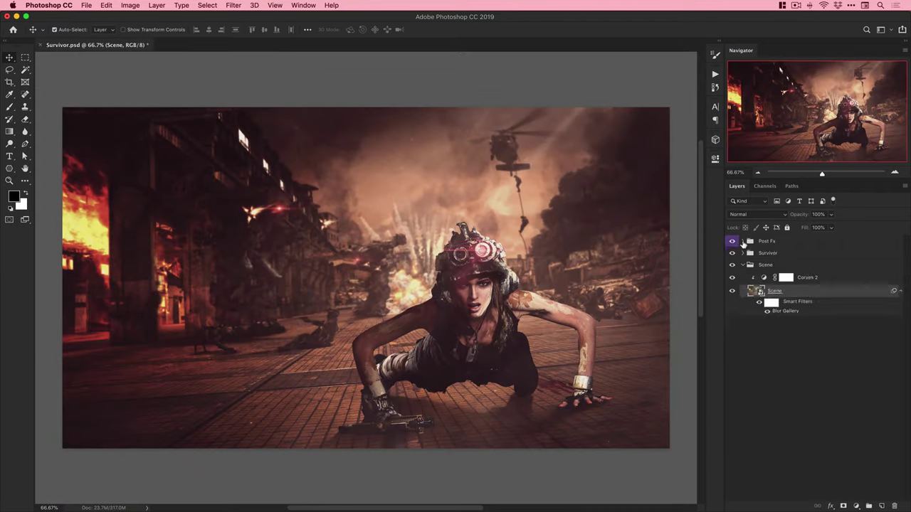
{"action": "left_click", "coordinate": [744, 242]}
{"action": "left_click", "coordinate": [819, 364]}
{"action": "left_click", "coordinate": [856, 506]}
{"action": "left_click", "coordinate": [838, 500]}
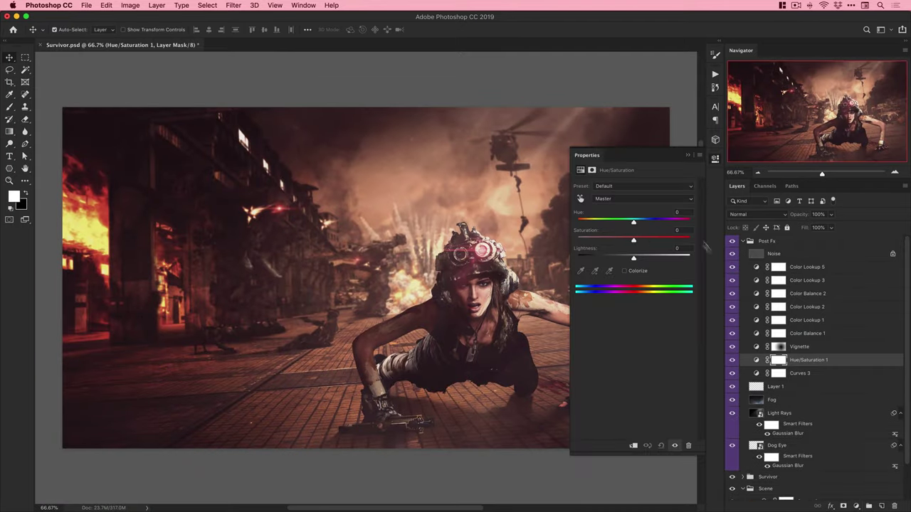
{"action": "key", "text": "super+z"}
{"action": "left_click", "coordinate": [856, 506]}
{"action": "left_click", "coordinate": [844, 503]}
{"action": "key", "text": "super+z"}
Add a Levels adjustment above Layer 1 with lowered output highlights and darker midtones, and invert its mask to black.
{"action": "left_click", "coordinate": [800, 350]}
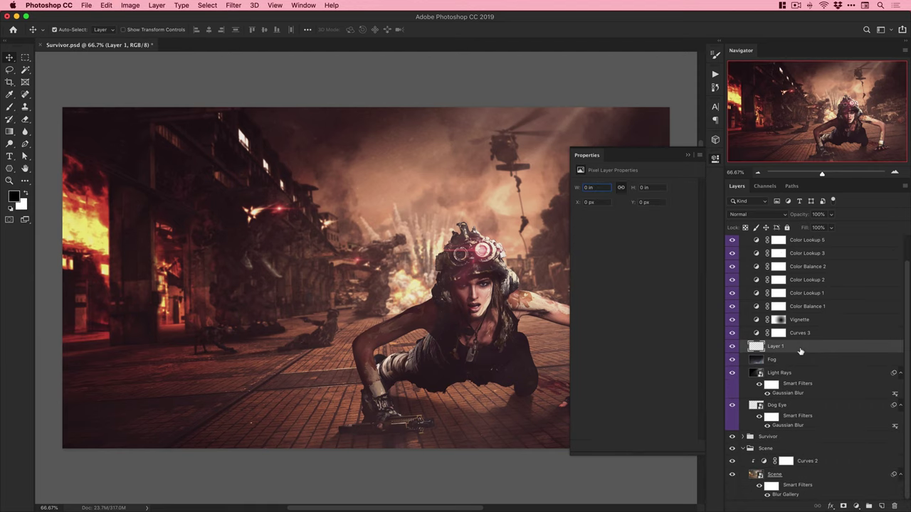
{"action": "left_click", "coordinate": [856, 506]}
{"action": "left_click", "coordinate": [843, 499]}
{"action": "left_click_drag", "start_coordinate": [691, 284], "coordinate": [683, 284]}
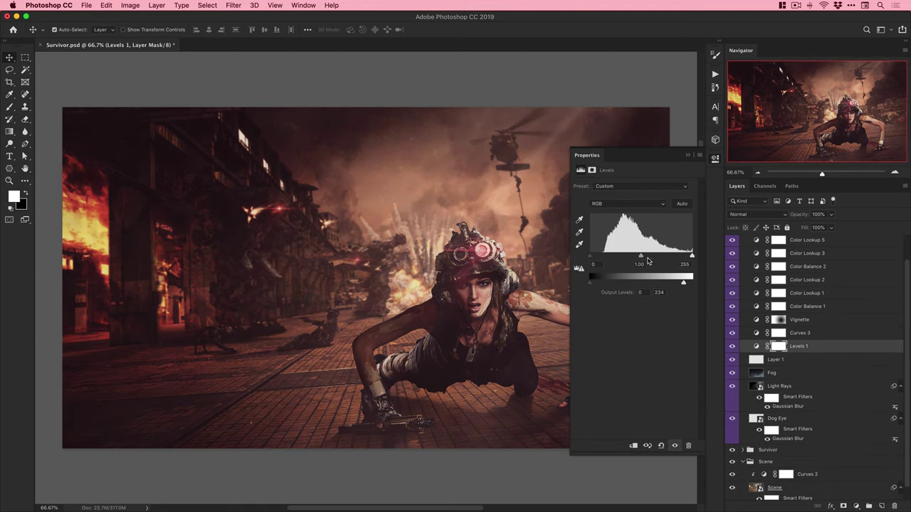
{"action": "left_click_drag", "start_coordinate": [641, 256], "coordinate": [650, 256]}
{"action": "left_click_drag", "start_coordinate": [684, 283], "coordinate": [678, 283]}
{"action": "left_click", "coordinate": [778, 347]}
{"action": "key", "text": "super+i"}
Paint white over the explosion's fireball on the Levels mask with a soft brush, using different brush sizes.
{"action": "key", "text": "z"}
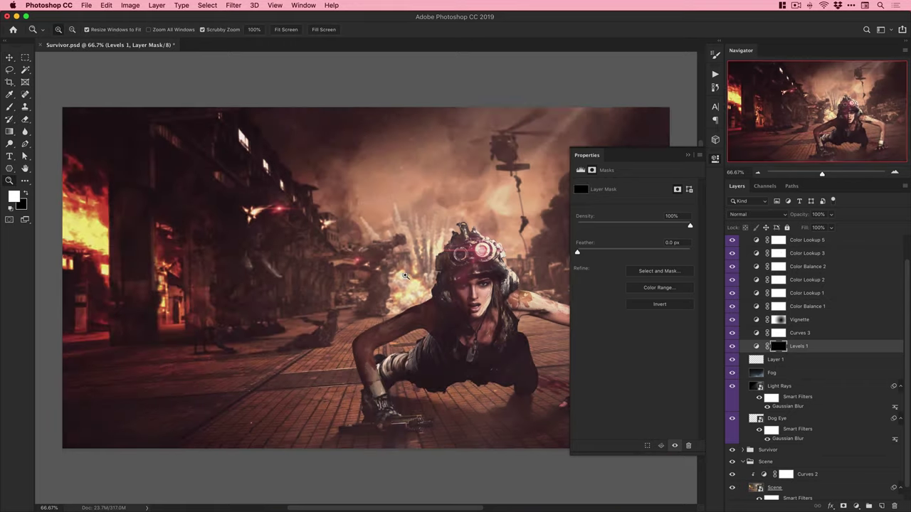
{"action": "double_click", "coordinate": [405, 276]}
{"action": "key", "text": "b"}
{"action": "left_click", "coordinate": [67, 30]}
{"action": "left_click", "coordinate": [35, 100]}
{"action": "key", "text": "Return"}
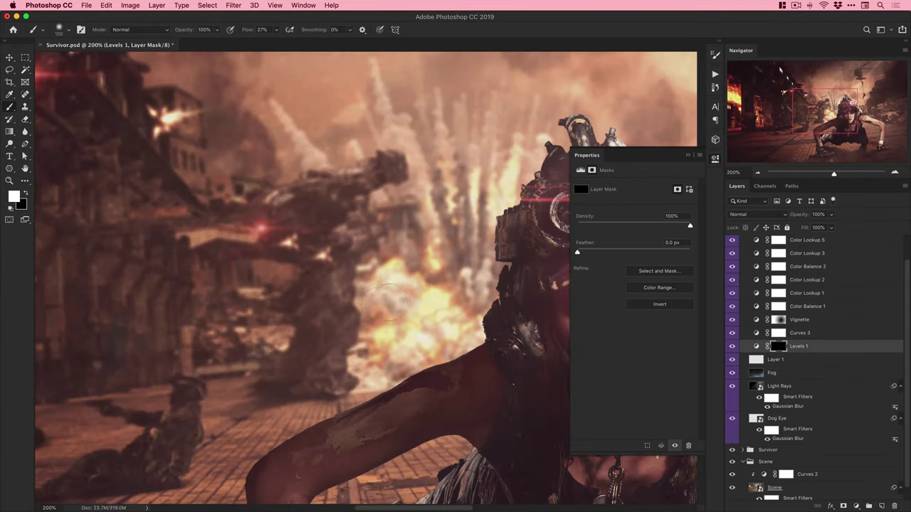
{"action": "mouse_move", "coordinate": [388, 302]}
{"action": "left_mouse_down"}
{"action": "mouse_move", "coordinate": [378, 345]}
{"action": "mouse_move", "coordinate": [425, 359]}
{"action": "mouse_move", "coordinate": [399, 284]}
{"action": "mouse_move", "coordinate": [386, 206]}
{"action": "mouse_move", "coordinate": [470, 285]}
{"action": "mouse_move", "coordinate": [464, 197]}
{"action": "mouse_move", "coordinate": [405, 304]}
{"action": "mouse_move", "coordinate": [437, 252]}
{"action": "left_mouse_up"}
{"action": "key", "text": "bracketright"}
{"action": "key", "text": "bracketright"}
{"action": "key", "text": "bracketright"}
{"action": "key", "text": "bracketright"}
{"action": "key", "text": "bracketright"}
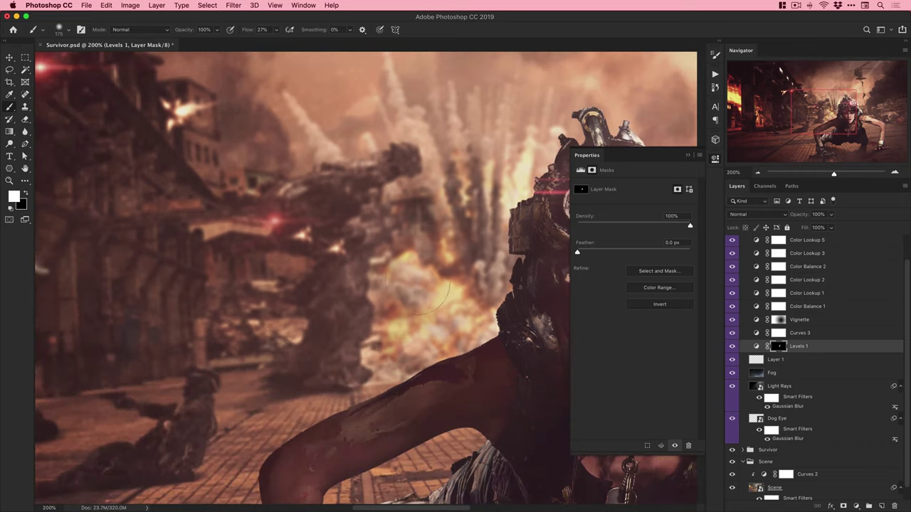
{"action": "mouse_move", "coordinate": [422, 259]}
{"action": "left_mouse_down"}
{"action": "mouse_move", "coordinate": [409, 367]}
{"action": "mouse_move", "coordinate": [433, 356]}
{"action": "left_mouse_up"}
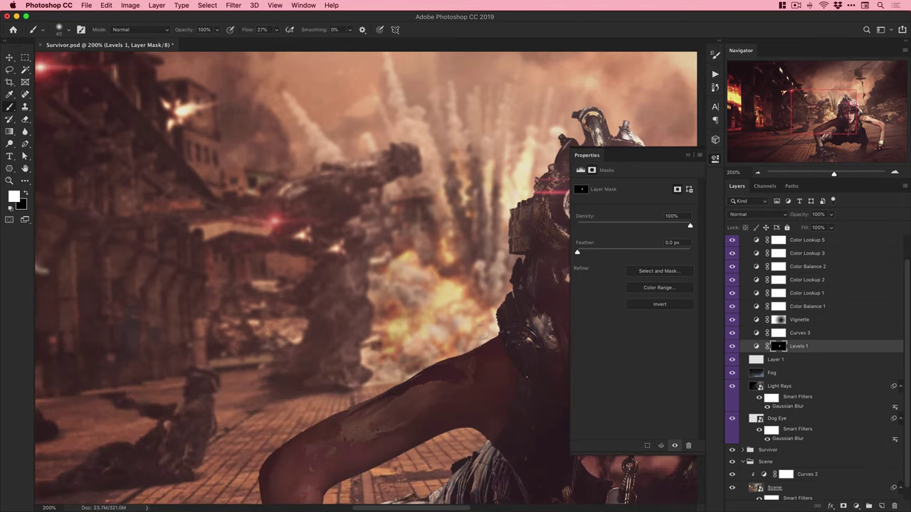
{"action": "key", "text": "v"}
{"action": "key", "text": "super+1"}
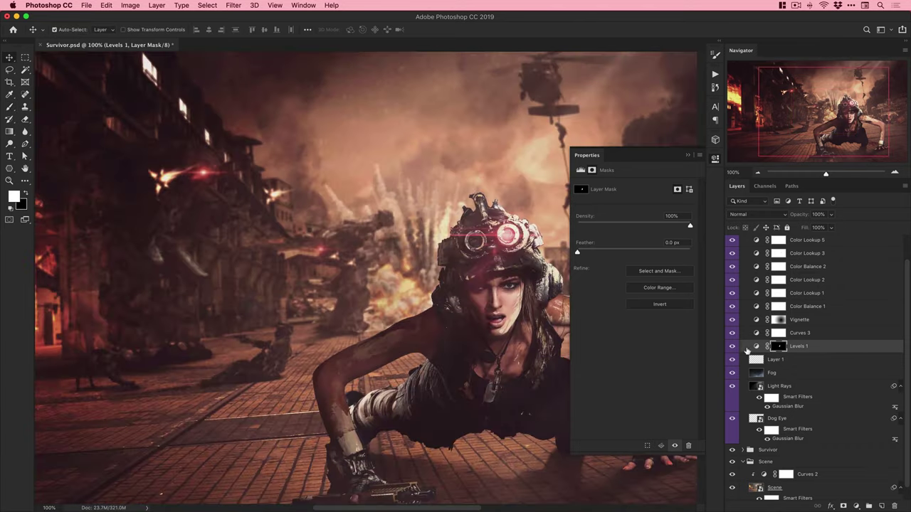
Delete the empty Layer 1 from the Post Fx group.
{"action": "scroll", "coordinate": [772, 312], "scroll_direction": "up", "scroll_amount": 3}
{"action": "left_click", "coordinate": [773, 389]}
{"action": "key", "text": "super+t"}
{"action": "key", "text": "Return"}
{"action": "key", "text": "Delete"}
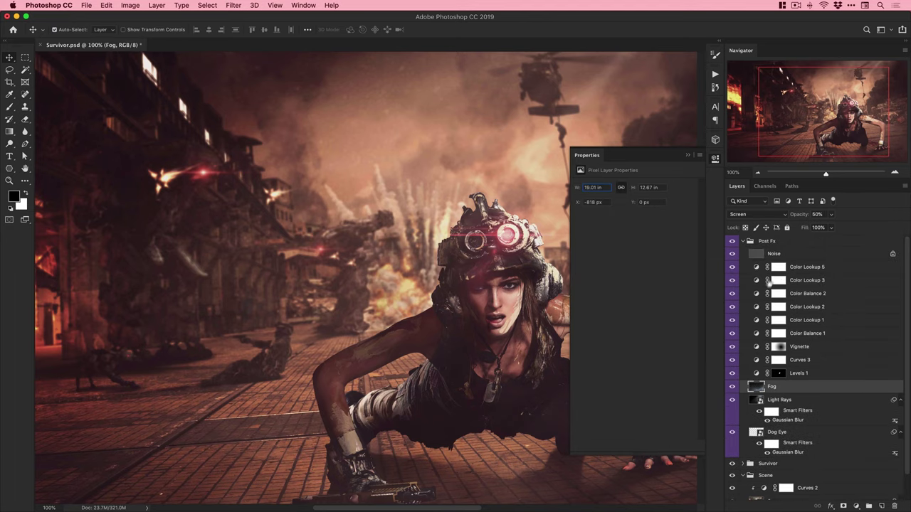
Open the Scene smart object and group the explosion layers in its Scene group under the name Explosion.
{"action": "left_click", "coordinate": [743, 241]}
{"action": "double_click", "coordinate": [756, 293]}
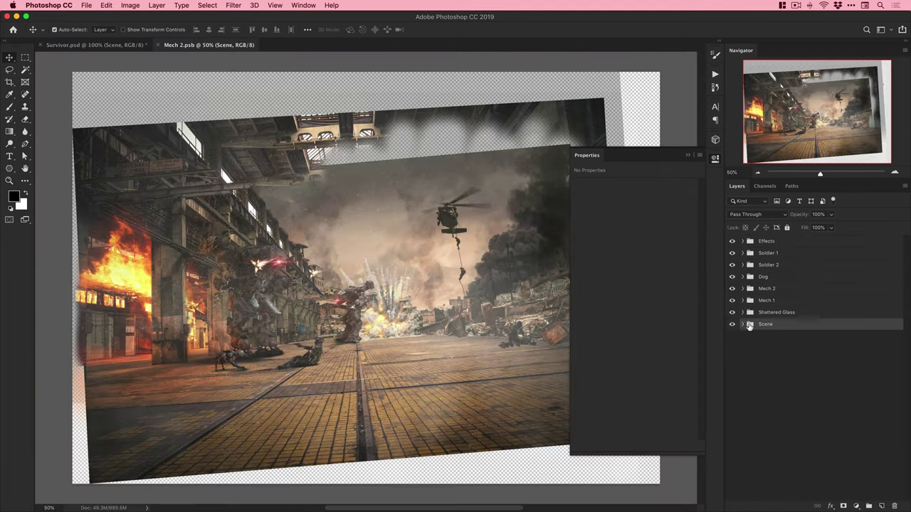
{"action": "left_click", "coordinate": [743, 324]}
{"action": "left_click", "coordinate": [771, 442]}
{"action": "left_click", "coordinate": [806, 457], "text": "shift"}
{"action": "key", "text": "super+g"}
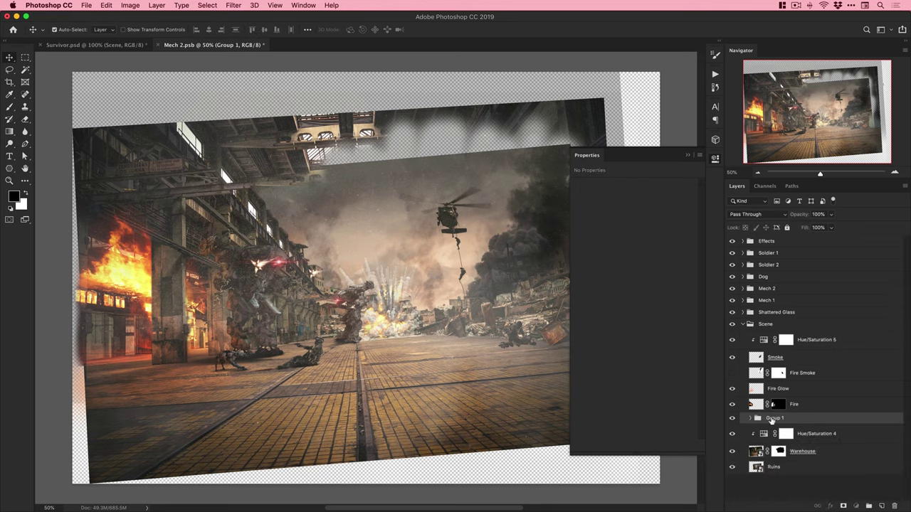
{"action": "double_click", "coordinate": [771, 419]}
{"action": "type", "text": "Explosion"}
{"action": "key", "text": "Return"}
Add a layer mask to the Explosion group and ready a black brush for the explosion's base.
{"action": "left_click", "coordinate": [842, 506]}
{"action": "key", "text": "z"}
{"action": "double_click", "coordinate": [359, 346]}
{"action": "double_click", "coordinate": [359, 346]}
{"action": "key", "text": "b"}
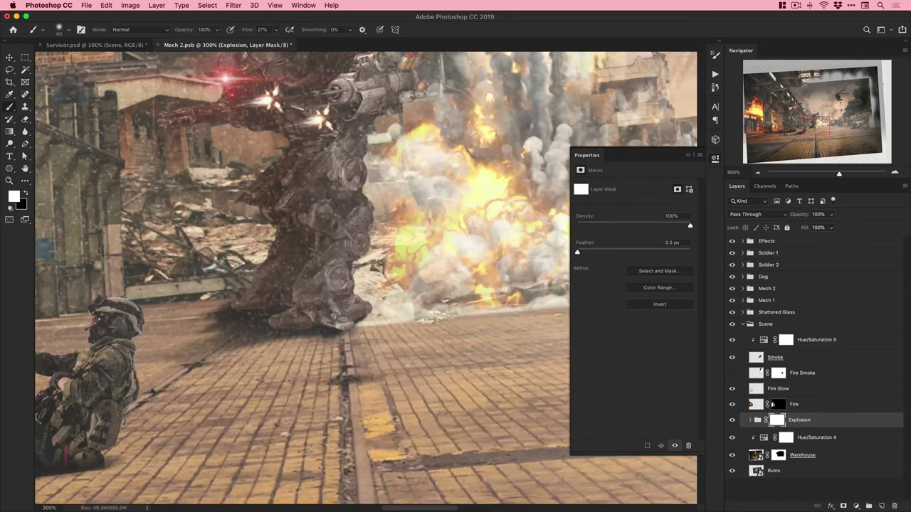
{"action": "key", "text": "x"}
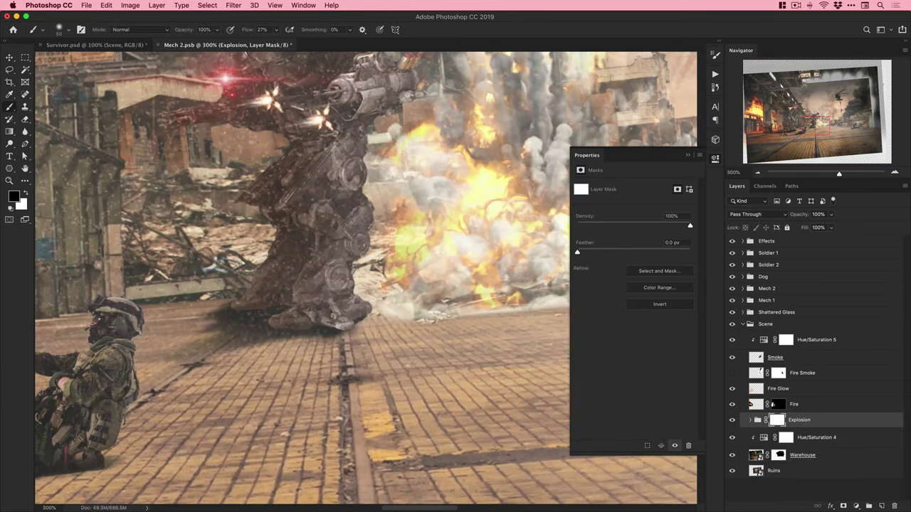
Collapse the Scene group, fit the whole image on screen and save Mech 2.psb.
{"action": "left_click", "coordinate": [743, 325]}
{"action": "left_click", "coordinate": [715, 159]}
{"action": "key", "text": "super+0"}
{"action": "key", "text": "v"}
{"action": "key", "text": "super+s"}
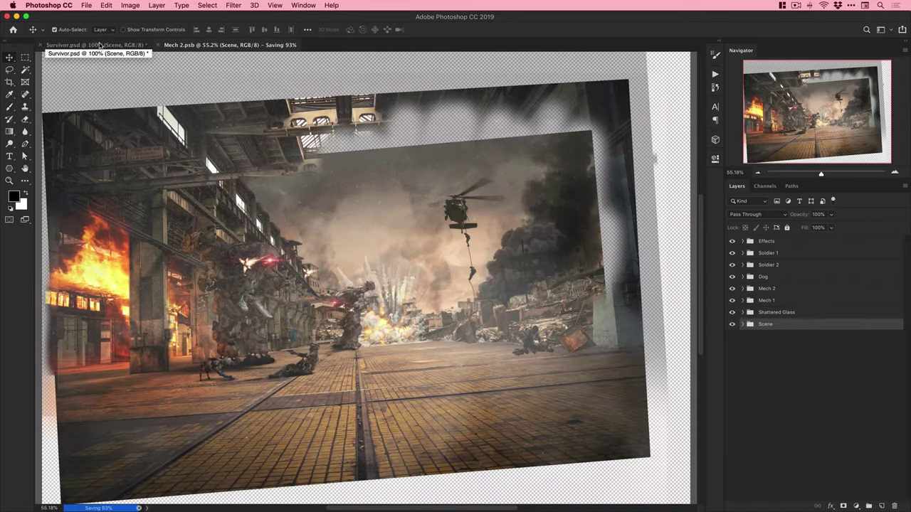
Close Mech 2.psb, collapse the Scene group in Survivor.psd and save the document.
{"action": "key", "text": "super+w"}
{"action": "left_click", "coordinate": [742, 266]}
{"action": "left_click", "coordinate": [754, 311]}
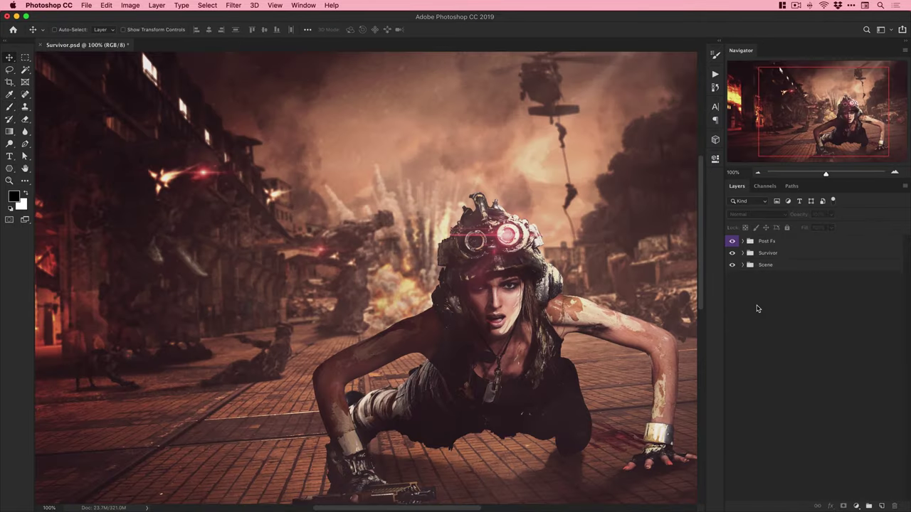
{"action": "key", "text": "super+0"}
{"action": "key", "text": "super+s"}
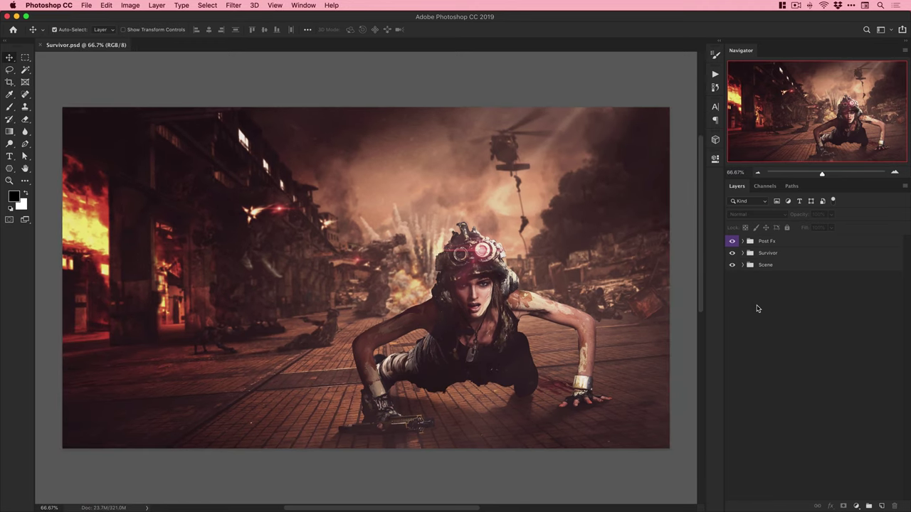
Reopen the Scene smart object and try shifting the Explosion group away from the mech with Free Transform.
{"action": "left_click", "coordinate": [742, 264]}
{"action": "left_click", "coordinate": [757, 289]}
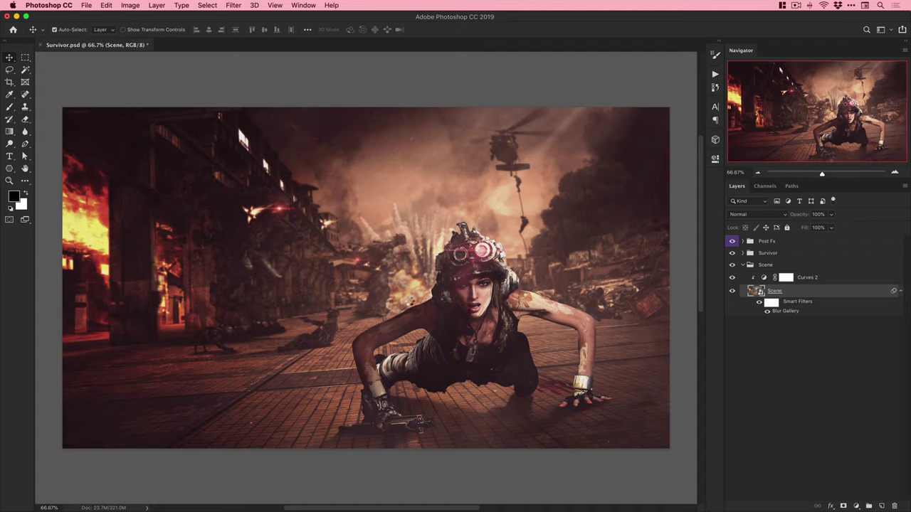
{"action": "double_click", "coordinate": [756, 290]}
{"action": "left_click", "coordinate": [804, 418]}
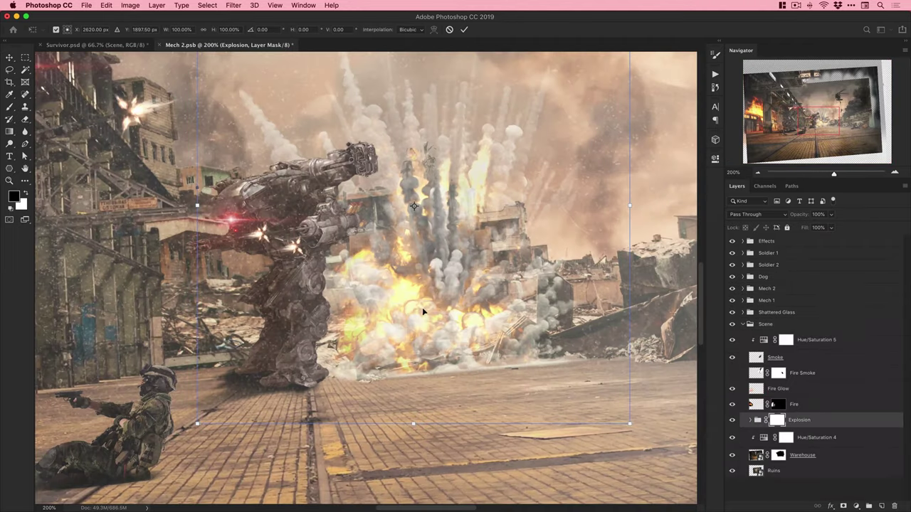
{"action": "key", "text": "ctrl+t"}
{"action": "mouse_move", "coordinate": [417, 315]}
{"action": "left_mouse_down"}
{"action": "mouse_move", "coordinate": [459, 302]}
{"action": "mouse_move", "coordinate": [451, 315]}
{"action": "mouse_move", "coordinate": [469, 317]}
{"action": "mouse_move", "coordinate": [454, 315]}
{"action": "left_mouse_up"}
{"action": "key", "text": "Return"}
Brush black over the explosion's base beside the mech on the Explosion group's mask, and undo the stroke.
{"action": "key", "text": "b"}
{"action": "left_click_drag", "start_coordinate": [303, 355], "coordinate": [390, 367]}
{"action": "key", "text": "super+z"}
{"action": "key", "text": "bracketleft"}
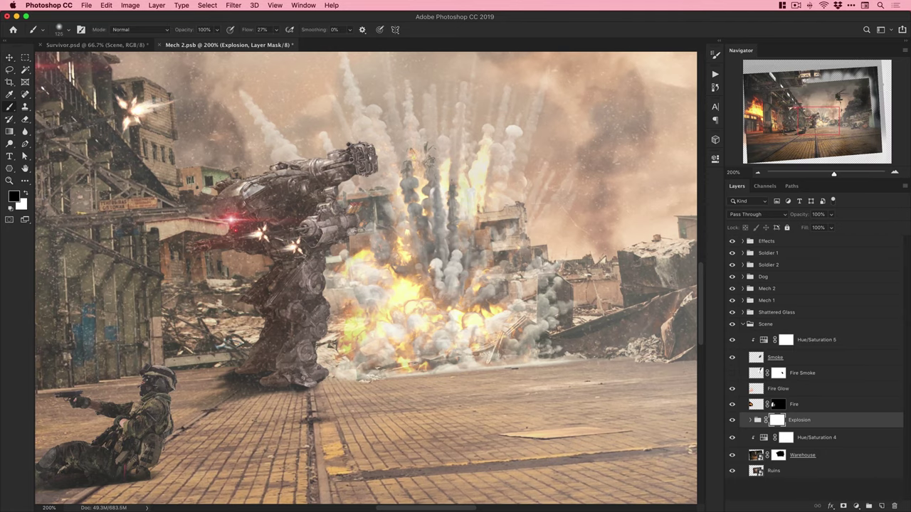
Save and close Mech 2.psb with its Scene group collapsed, and save Survivor.psd.
{"action": "key", "text": "v"}
{"action": "left_click", "coordinate": [742, 323]}
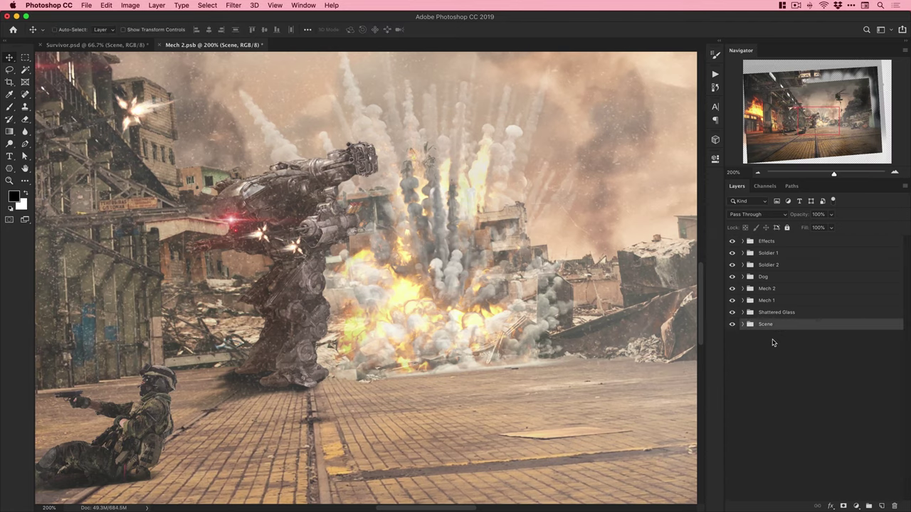
{"action": "key", "text": "super+0"}
{"action": "key", "text": "super+s"}
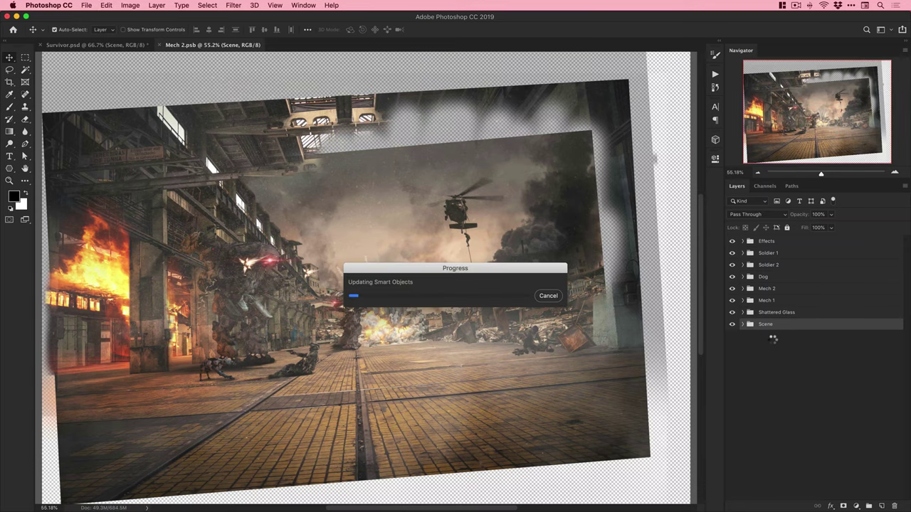
{"action": "key", "text": "super+w"}
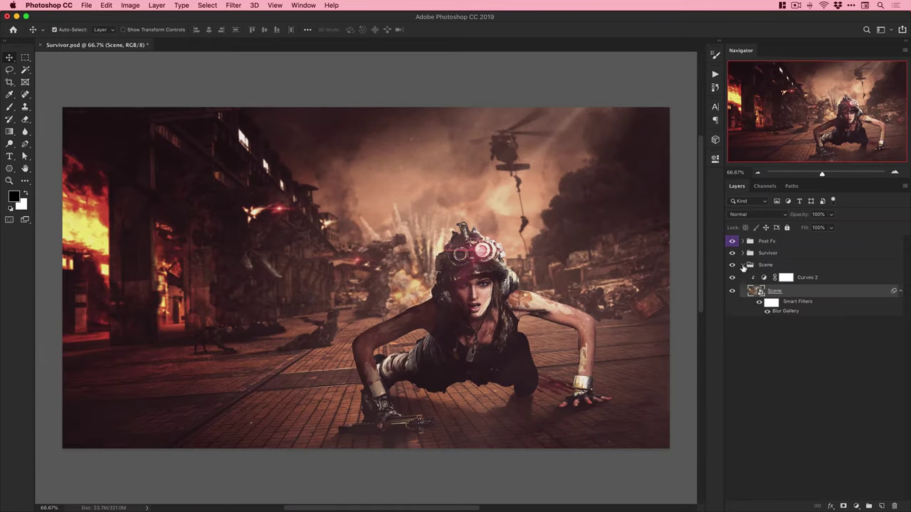
{"action": "left_click", "coordinate": [756, 305]}
{"action": "key", "text": "super+s"}
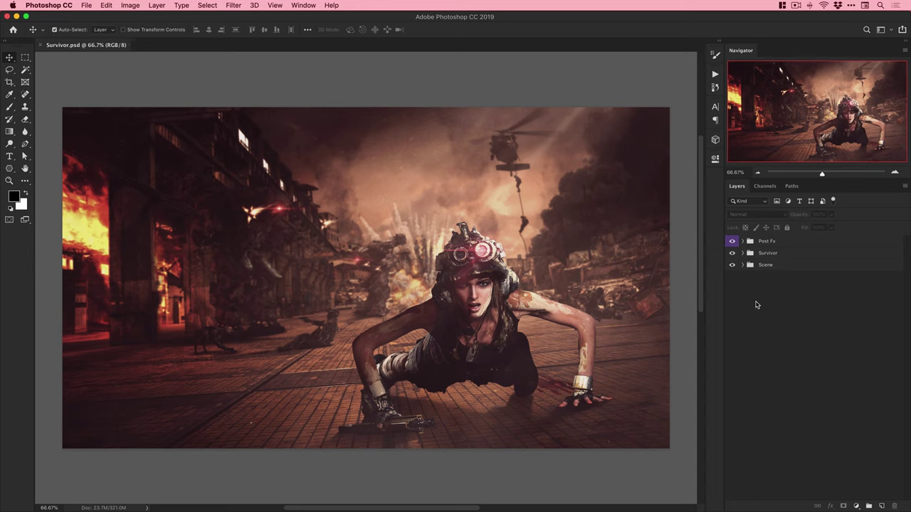
With the Noise layer hidden, stamp all visible layers into a new Post Fx layer named Final Blur.
{"action": "left_click", "coordinate": [742, 242]}
{"action": "key", "text": "super+alt+shift+e"}
{"action": "double_click", "coordinate": [774, 266]}
{"action": "type", "text": "Final"}
{"action": "key", "text": "Return"}
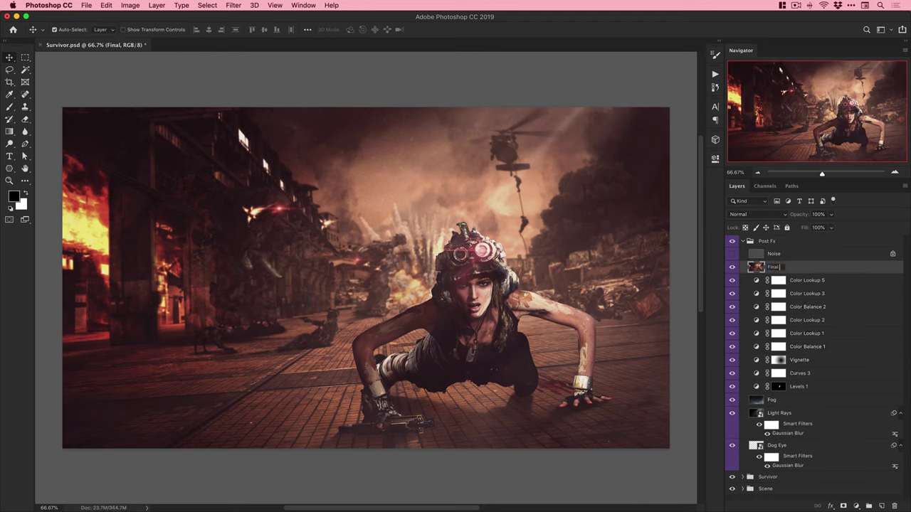
{"action": "key", "text": "Return"}
Convert the Final Blur layer to a smart object and apply the Blur filter in place of Blur More.
{"action": "right_click", "coordinate": [790, 267]}
{"action": "left_click", "coordinate": [740, 254]}
{"action": "left_click", "coordinate": [234, 5]}
{"action": "mouse_move", "coordinate": [284, 117]}
{"action": "left_click", "coordinate": [377, 135]}
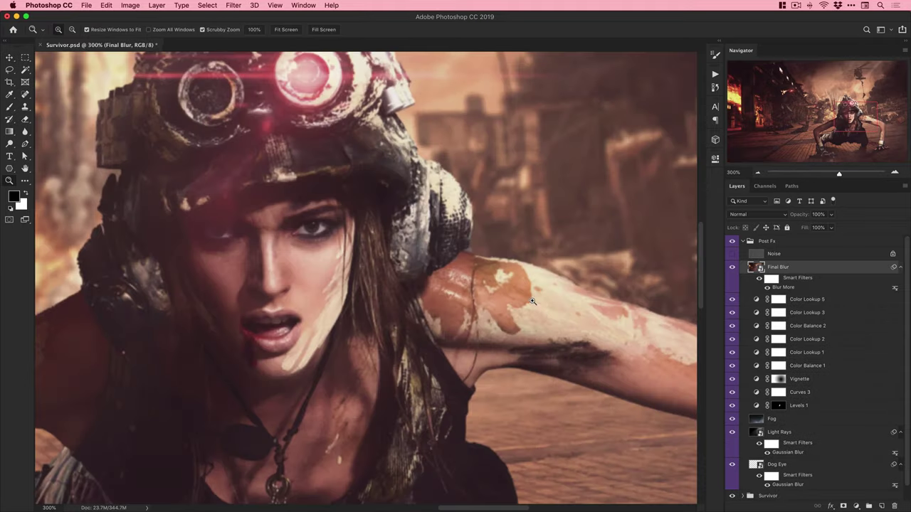
{"action": "left_click", "coordinate": [233, 5]}
{"action": "left_click", "coordinate": [384, 127]}
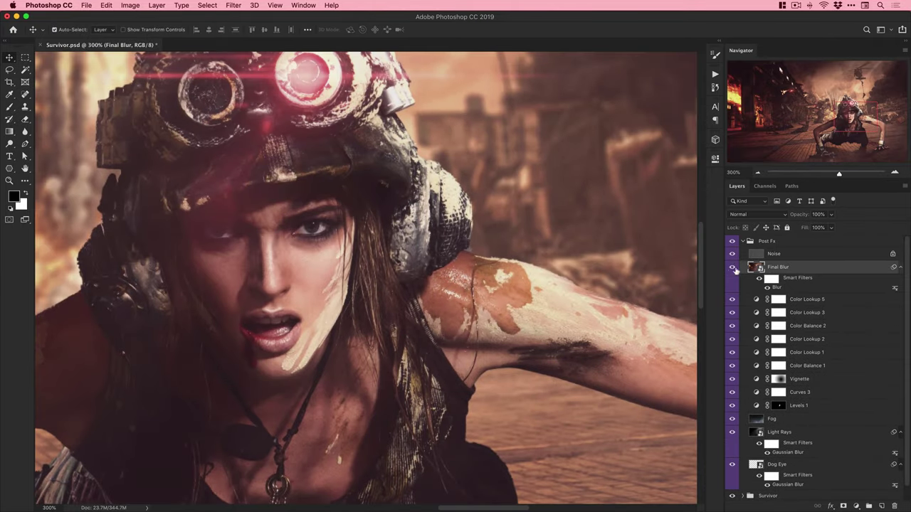
Collapse the Post Fx group, fit the whole image on screen and save Survivor.psd.
{"action": "left_click", "coordinate": [742, 241]}
{"action": "left_click", "coordinate": [760, 314]}
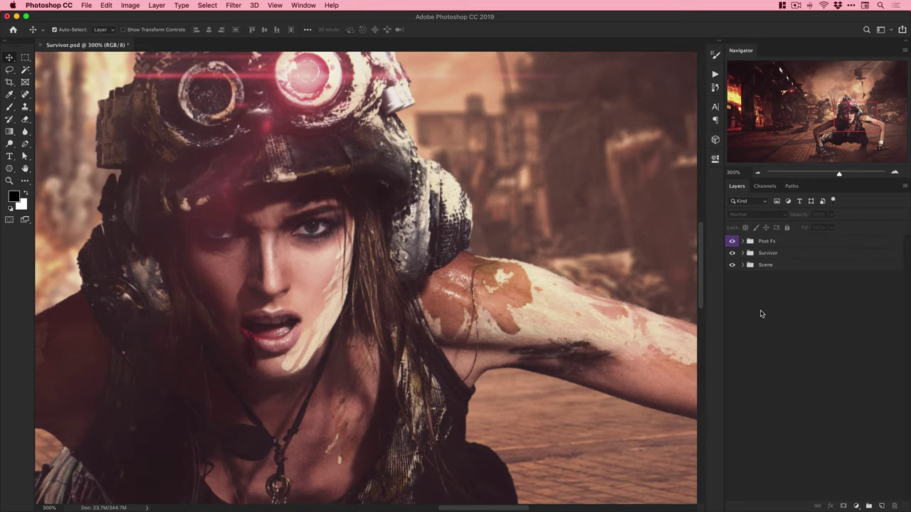
{"action": "key", "text": "super+0"}
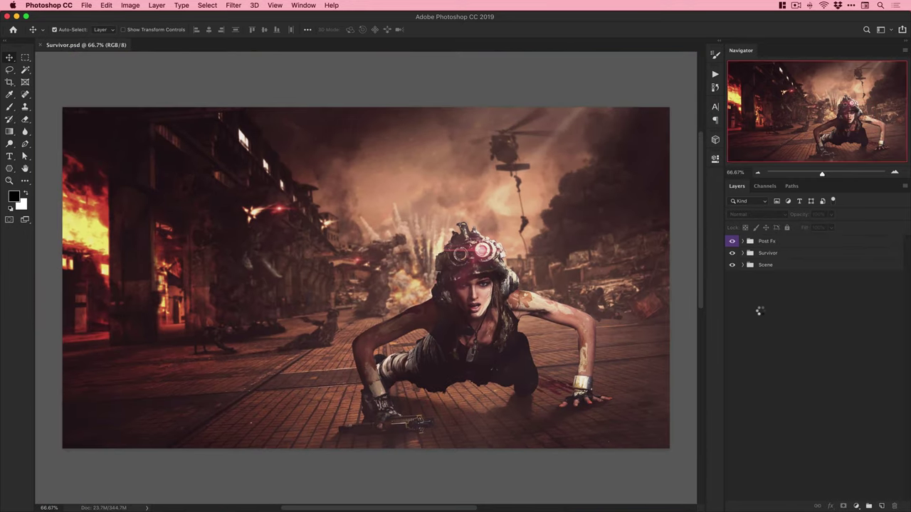